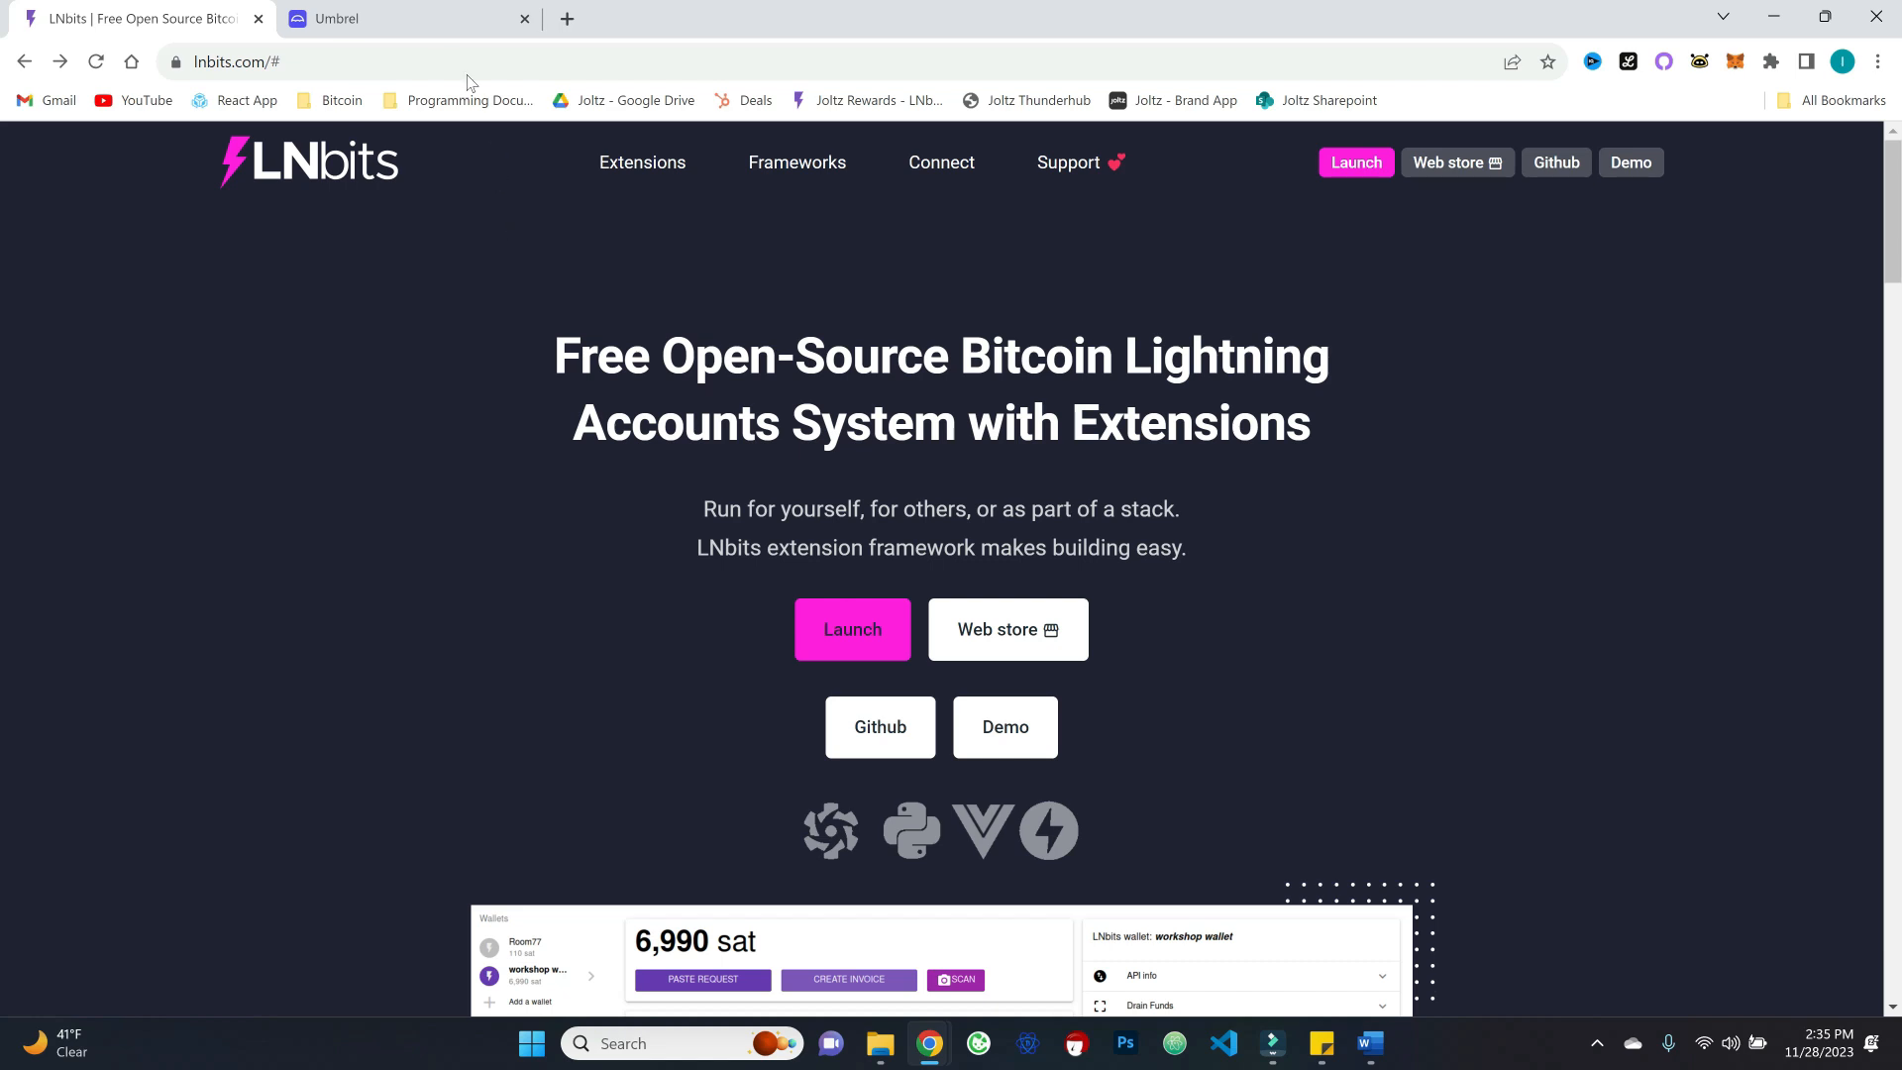
# Step: Open the LNbits SaaS sign-up form from Launch, read its hosting terms and cancel it
pyautogui.moveTo(404, 20)
pyautogui.click(836, 635)
pyautogui.click(945, 452)
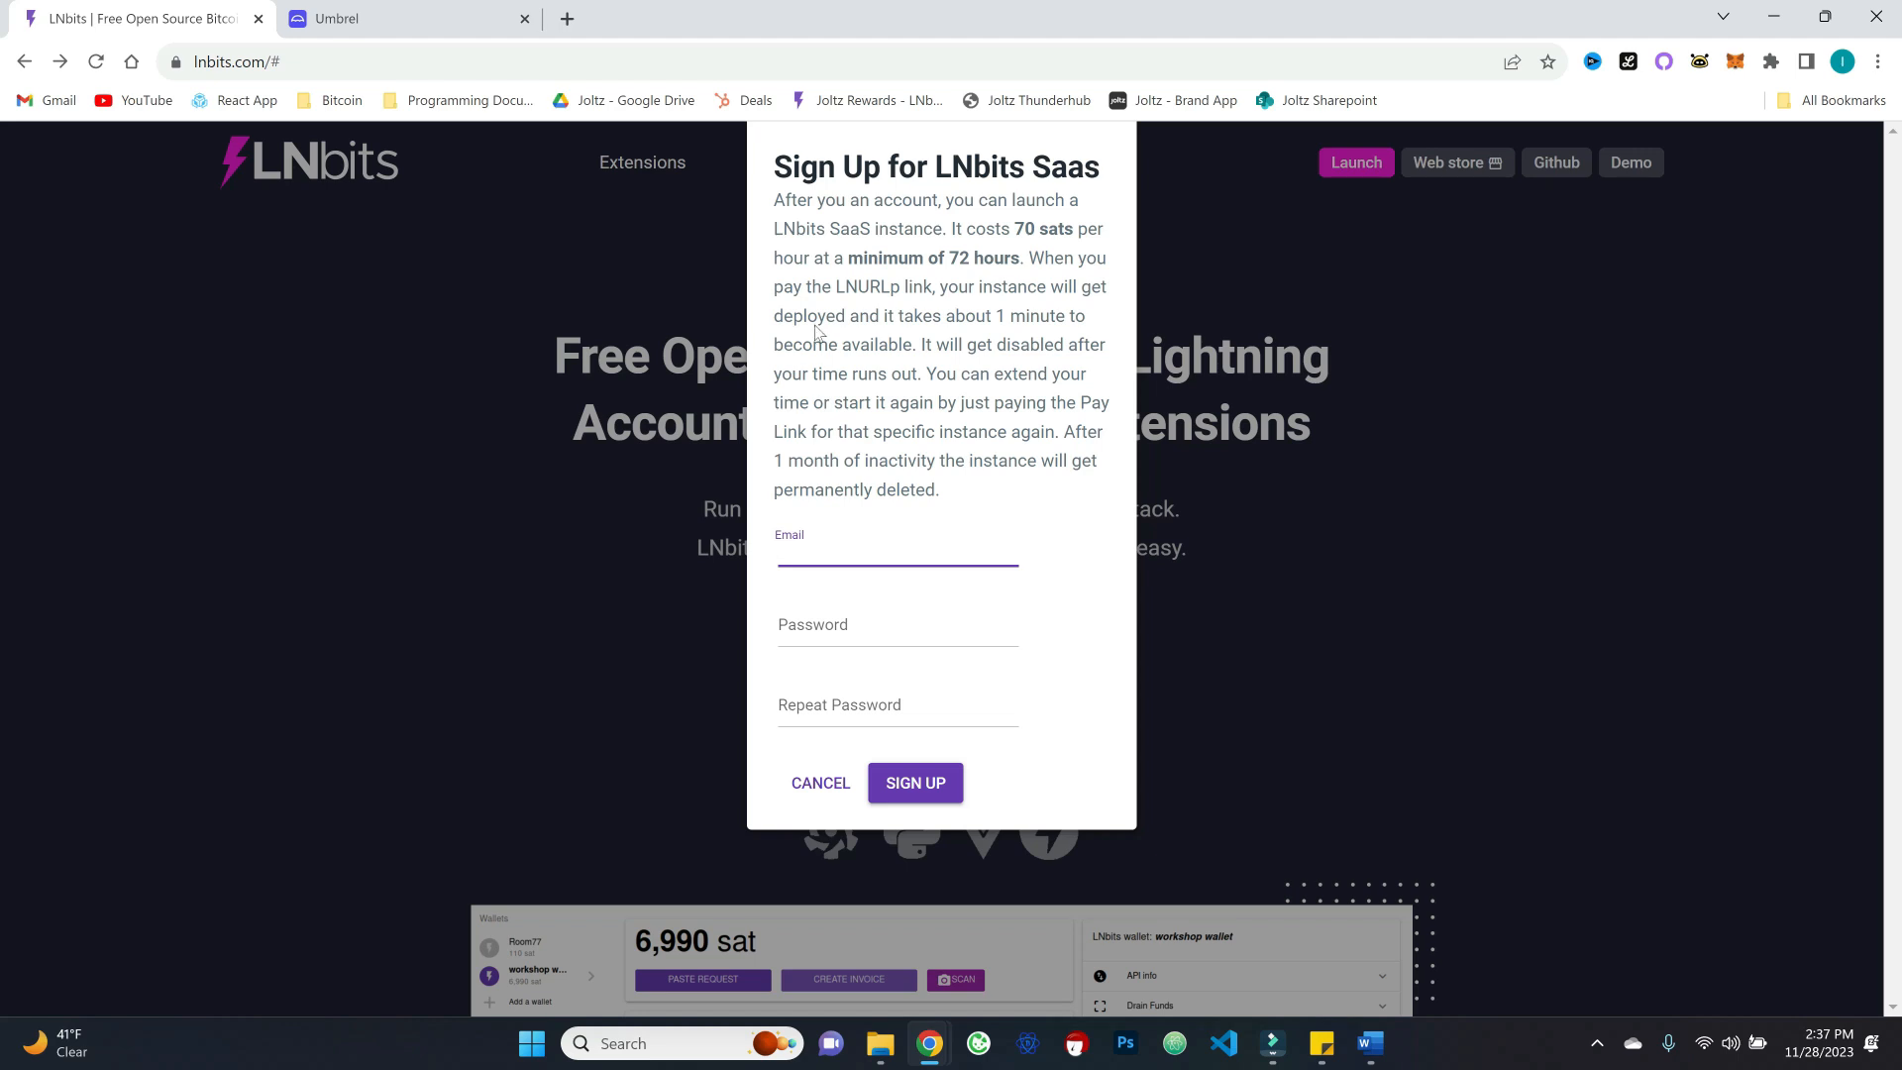
pyautogui.click(820, 782)
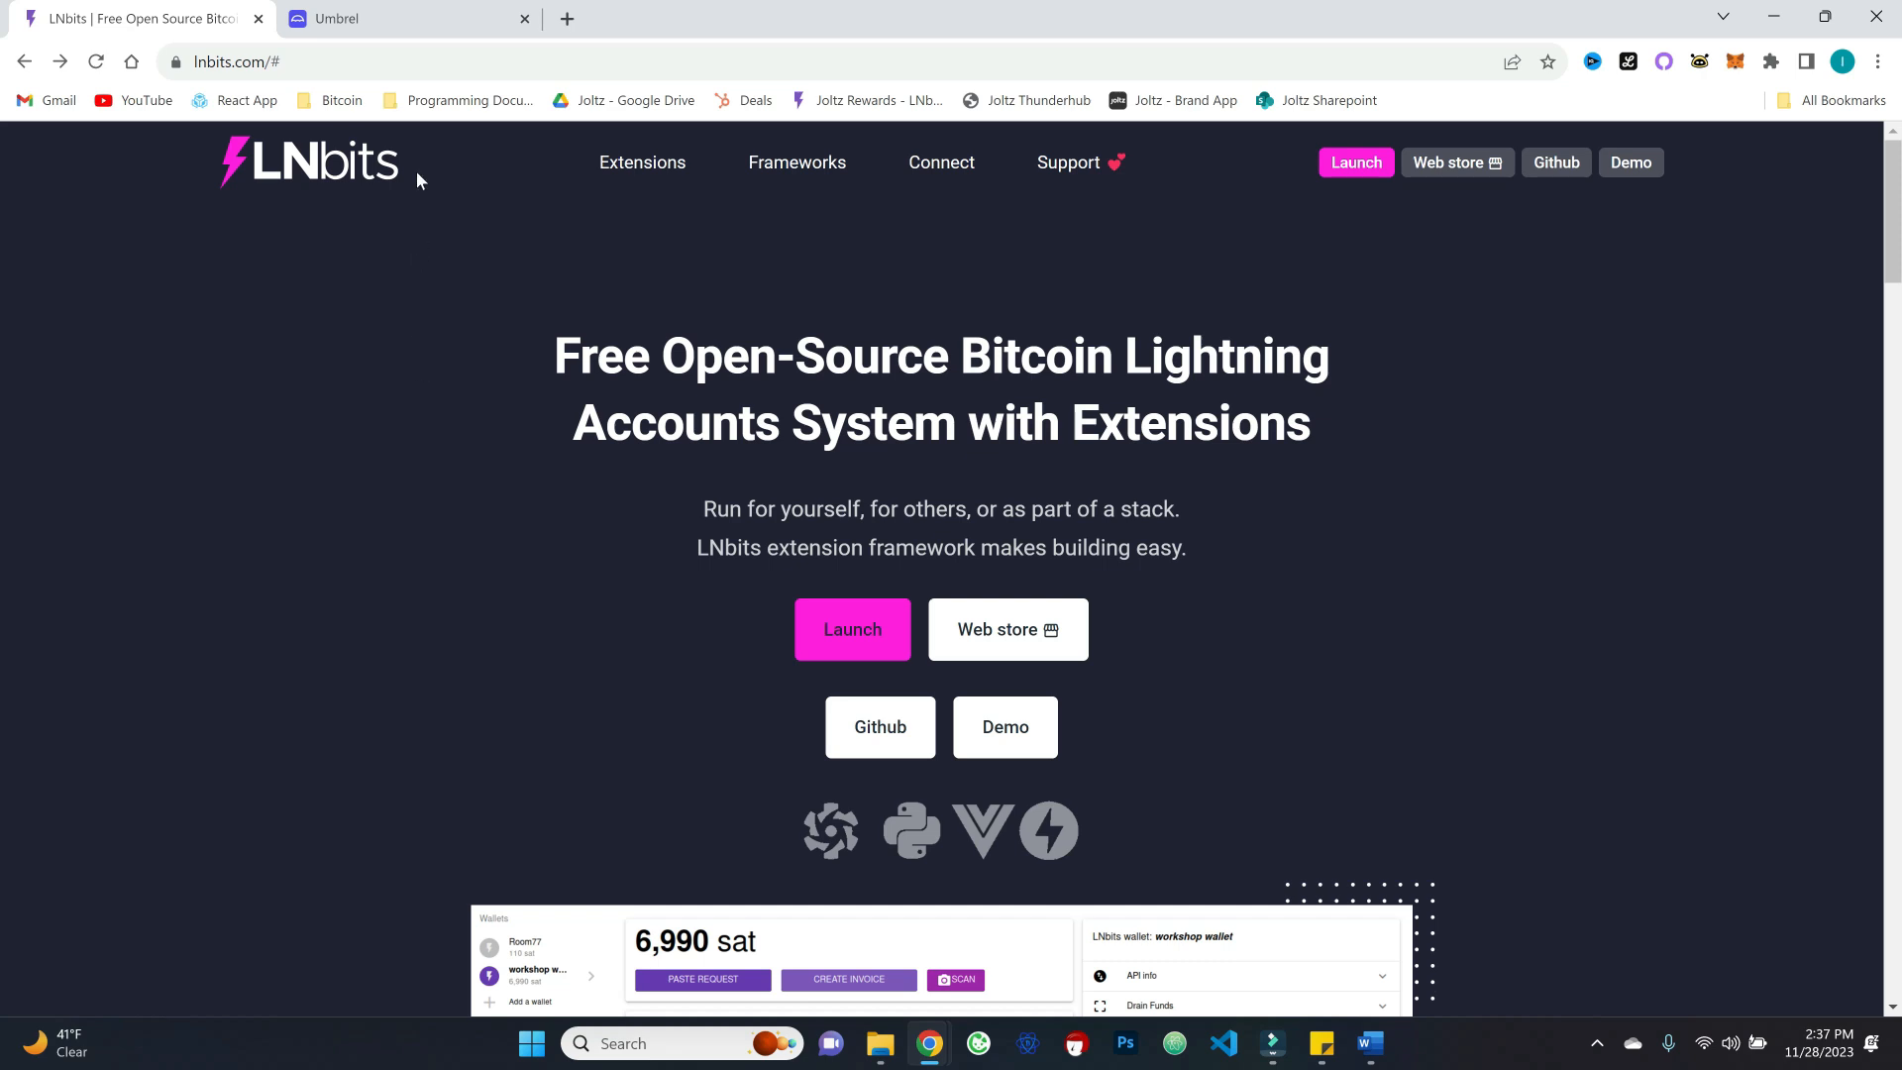
# Step: Switch to Umbrel, search its app store for "lnbits" and install the LNbits app
pyautogui.click(395, 20)
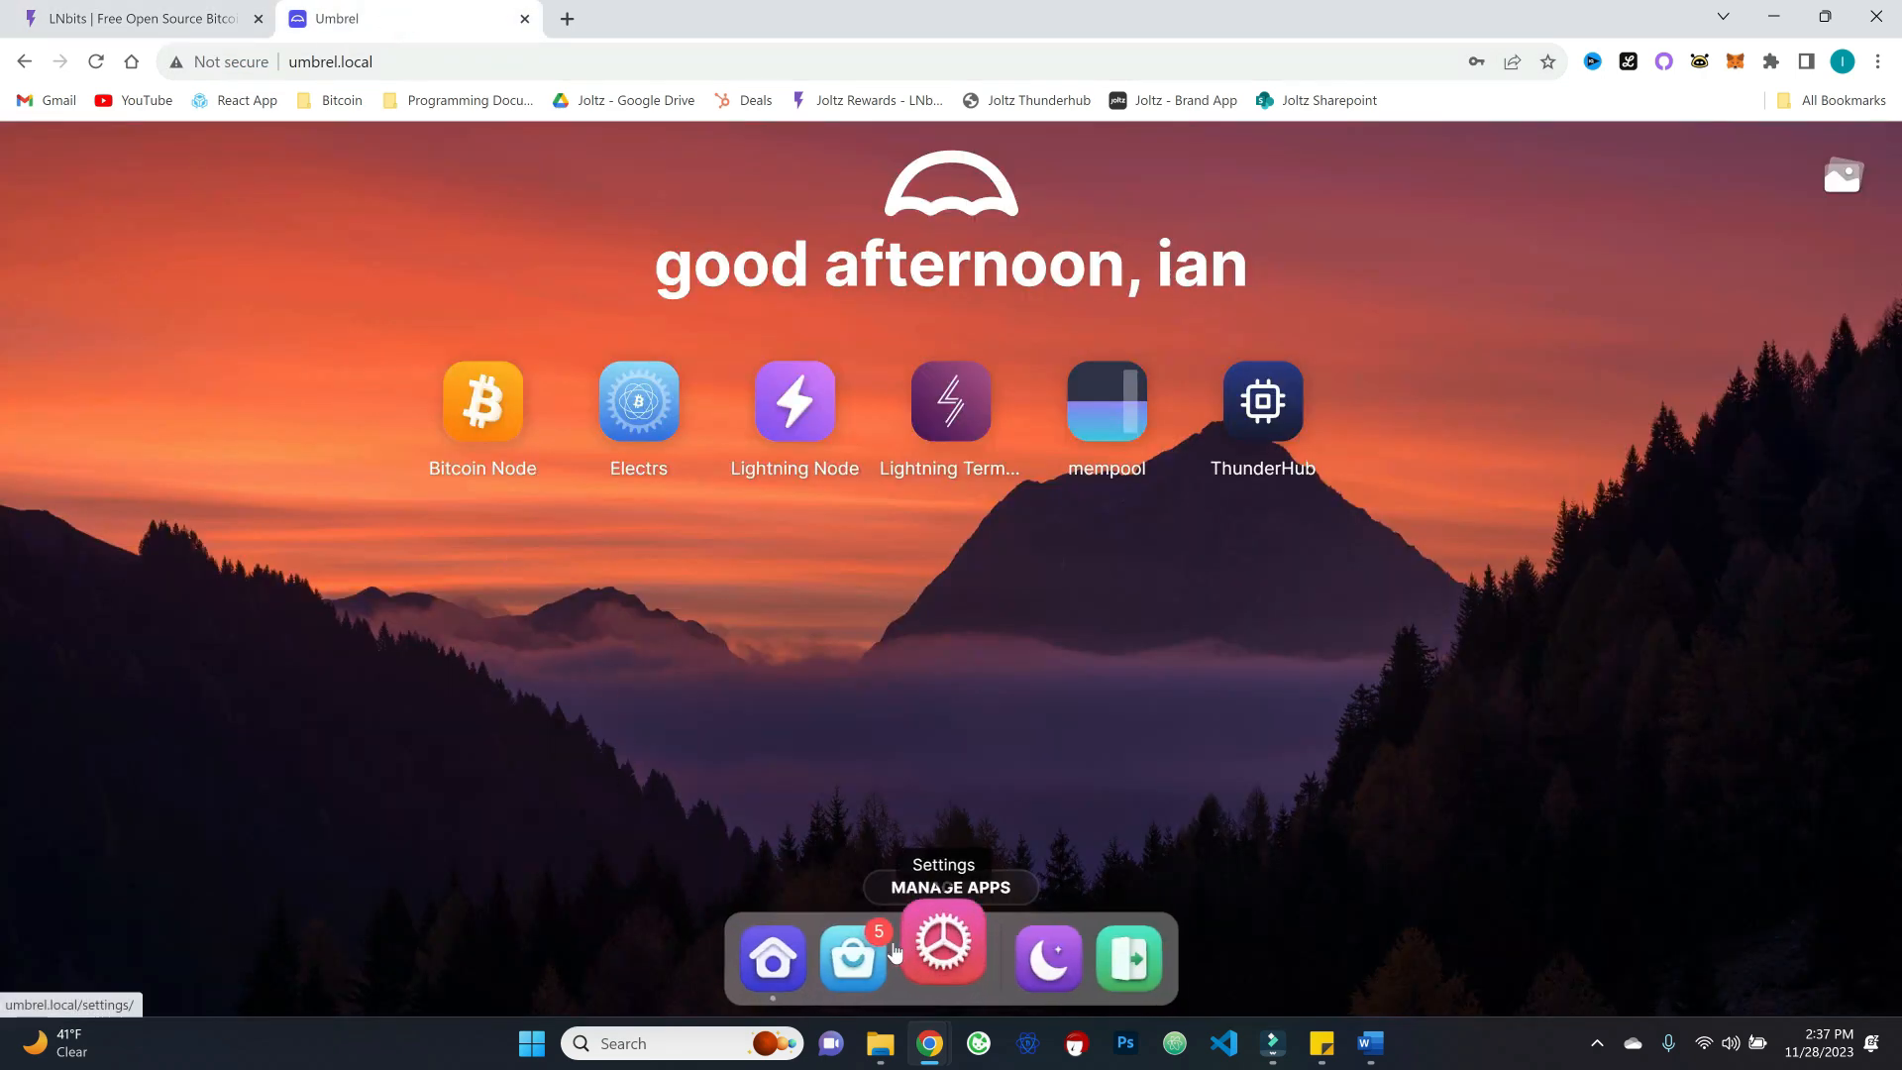
pyautogui.click(885, 953)
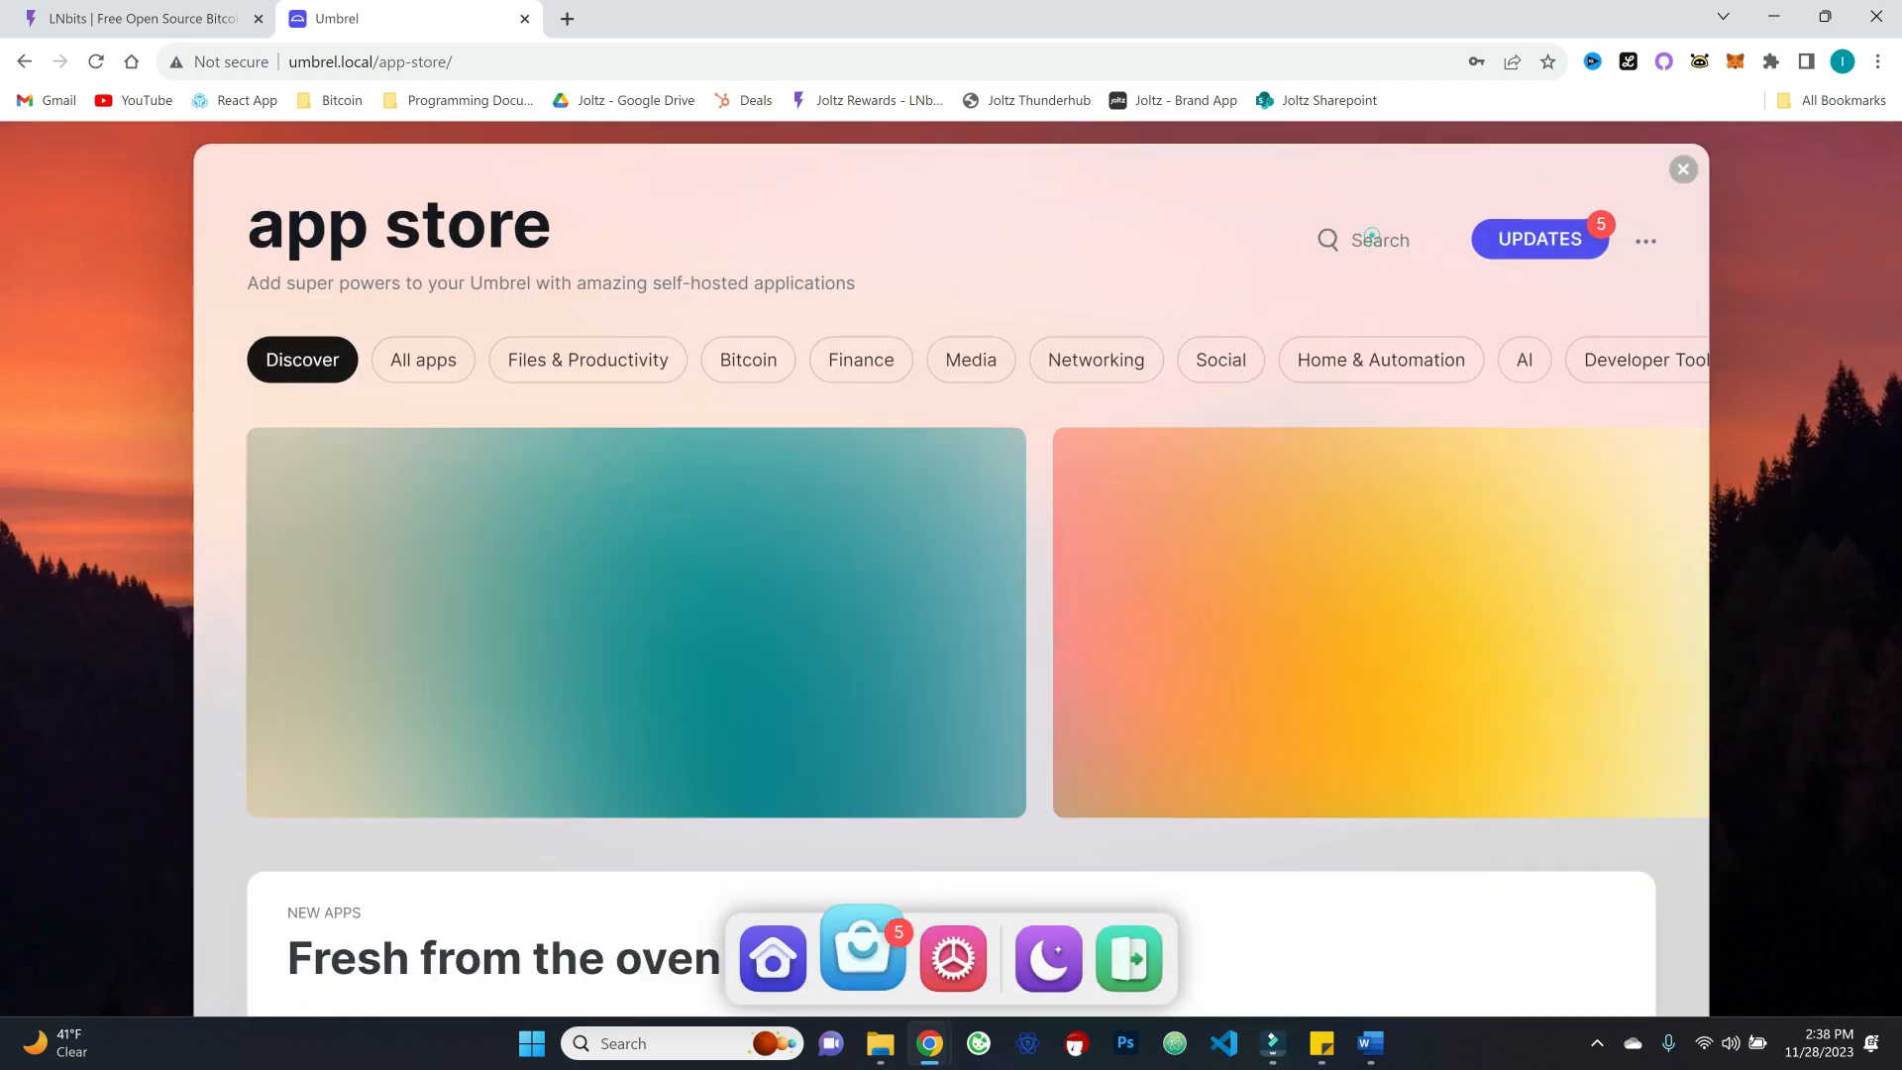
pyautogui.click(552, 508)
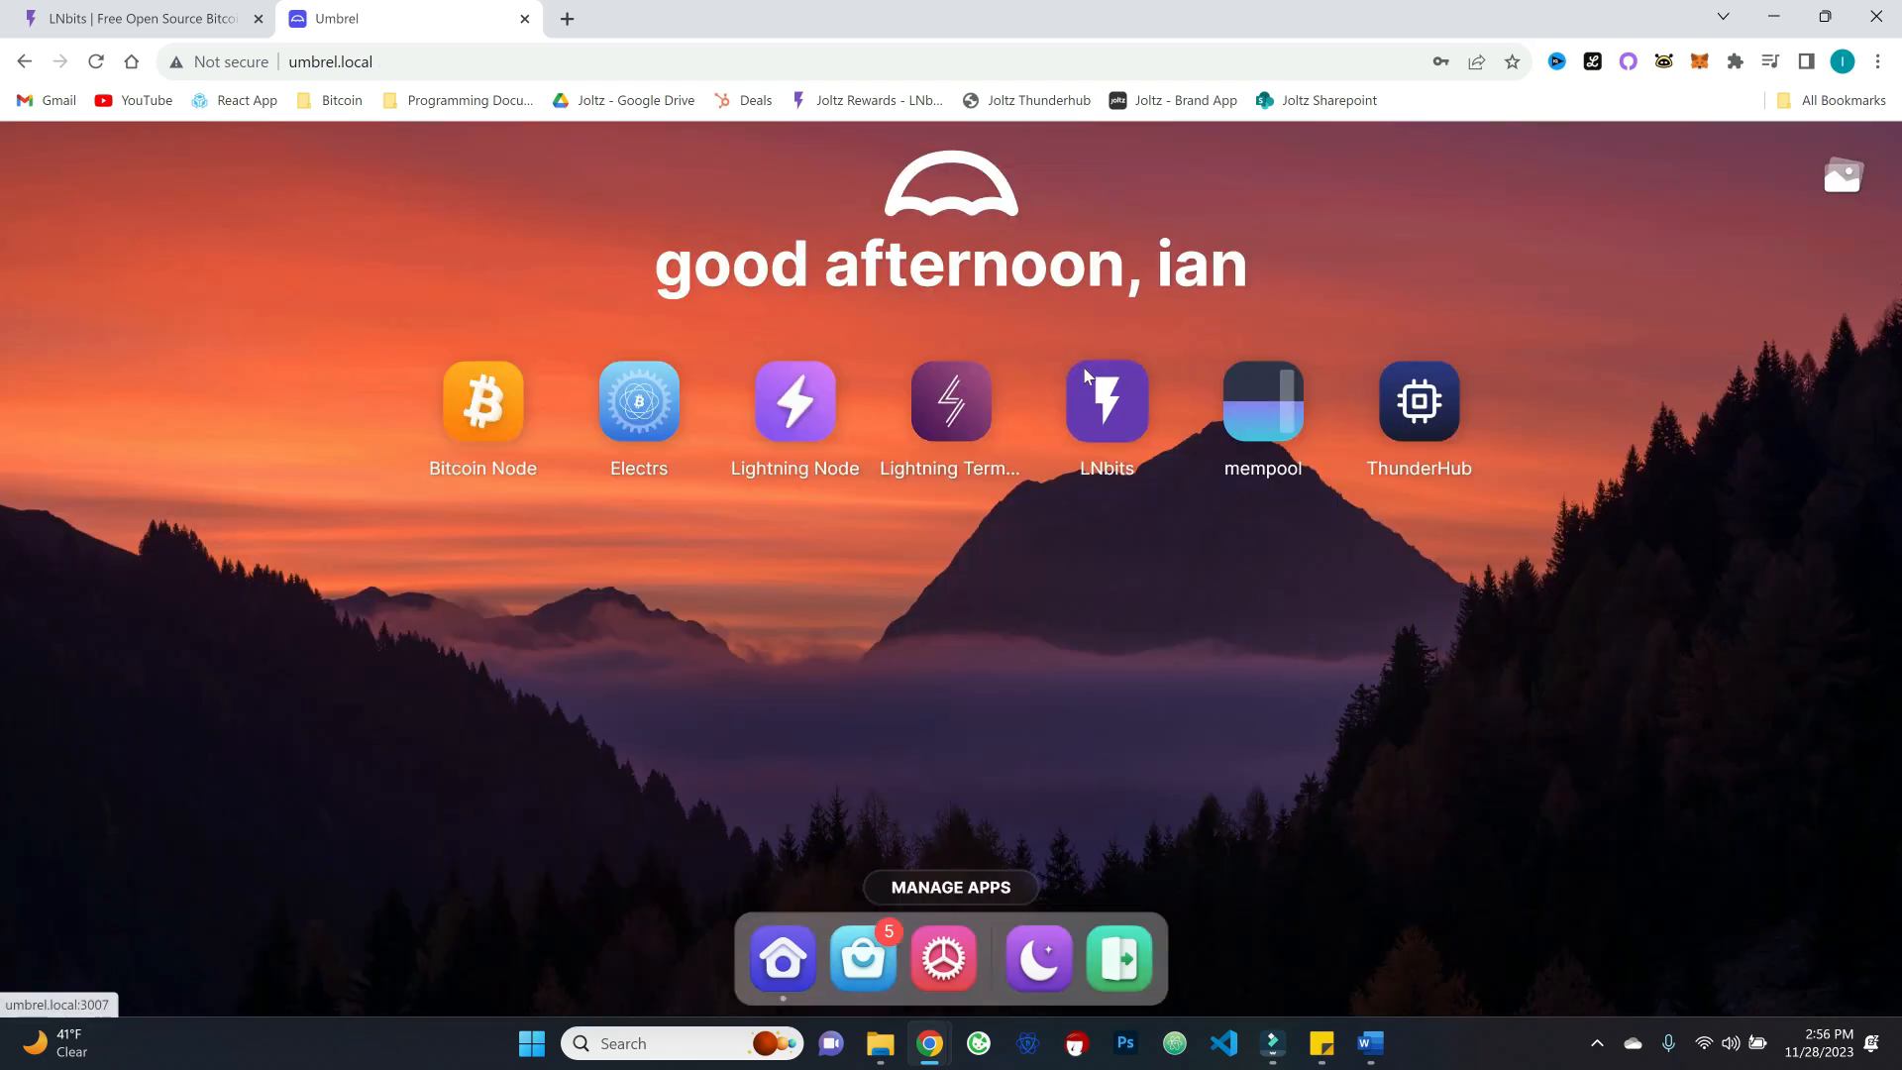
# Step: Open the installed LNbits app from the Umbrel home screen and add a new wallet named demo
pyautogui.click(1117, 393)
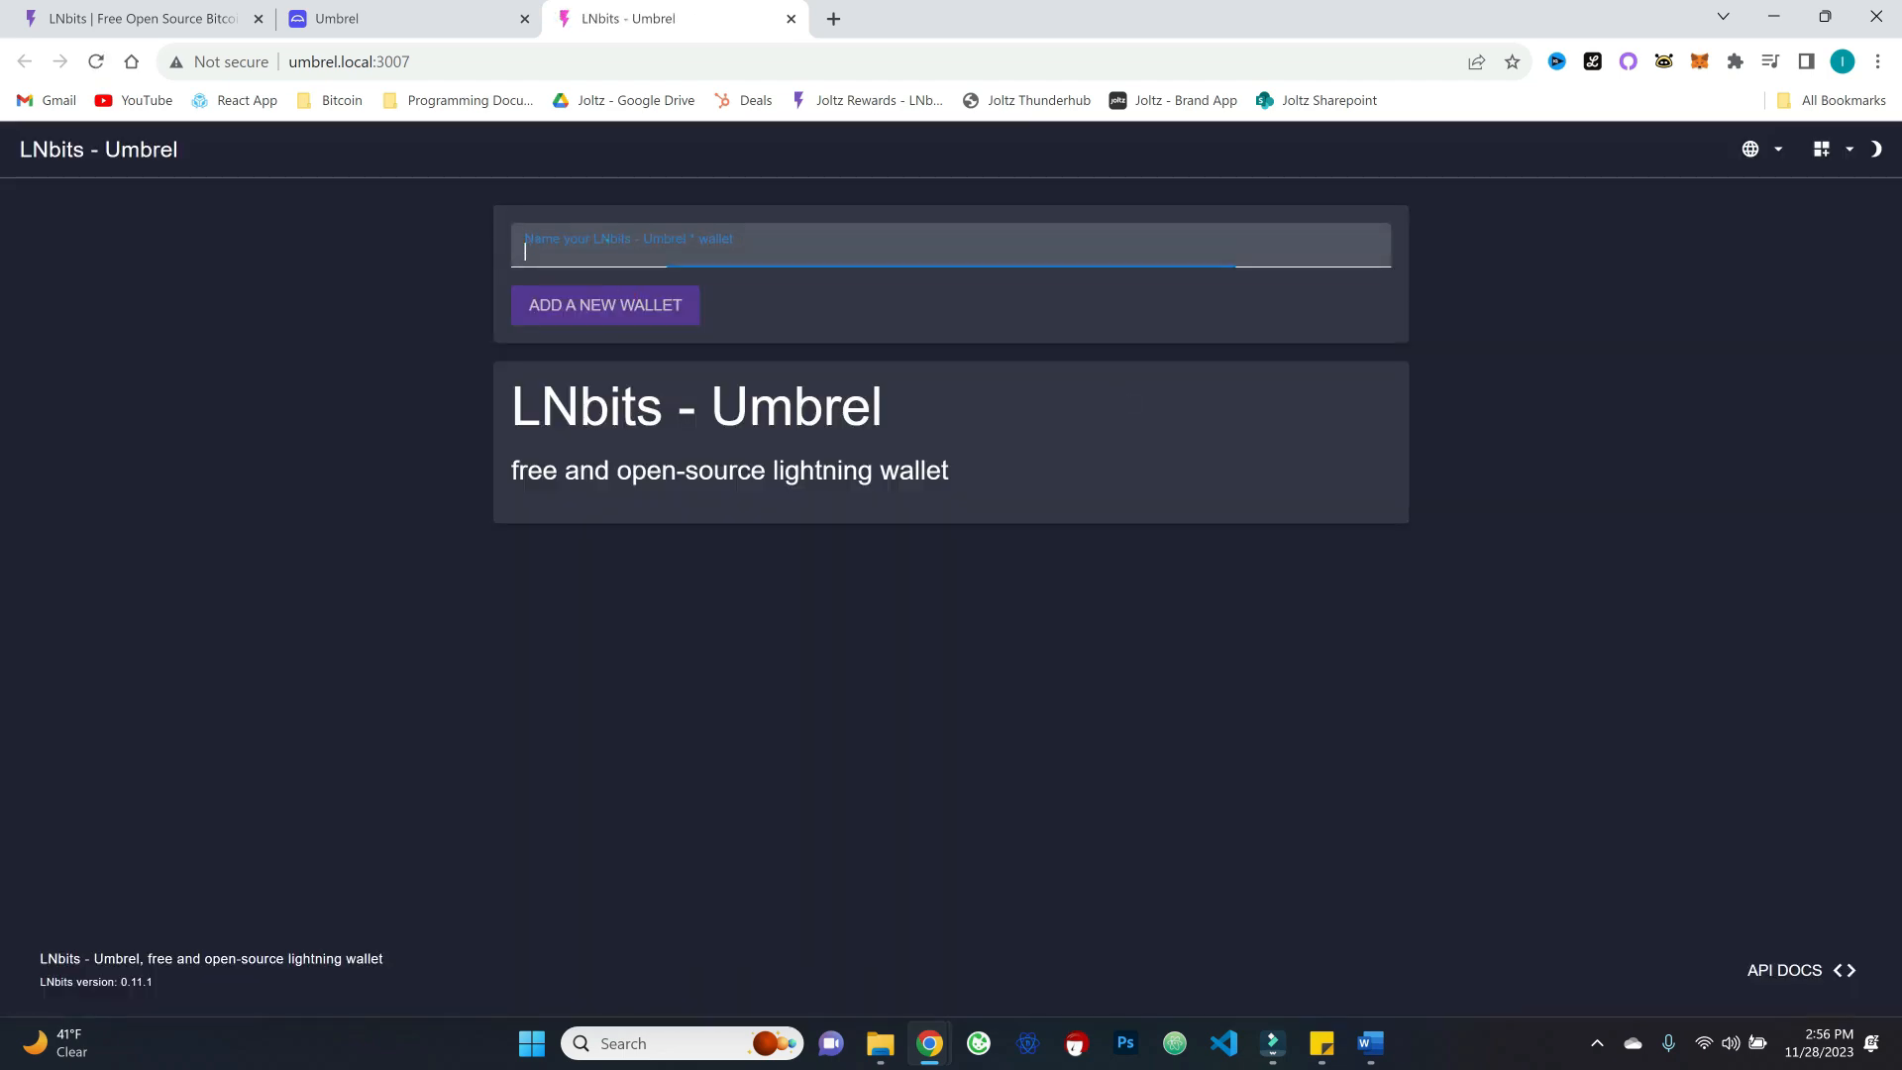
pyautogui.write('demo')
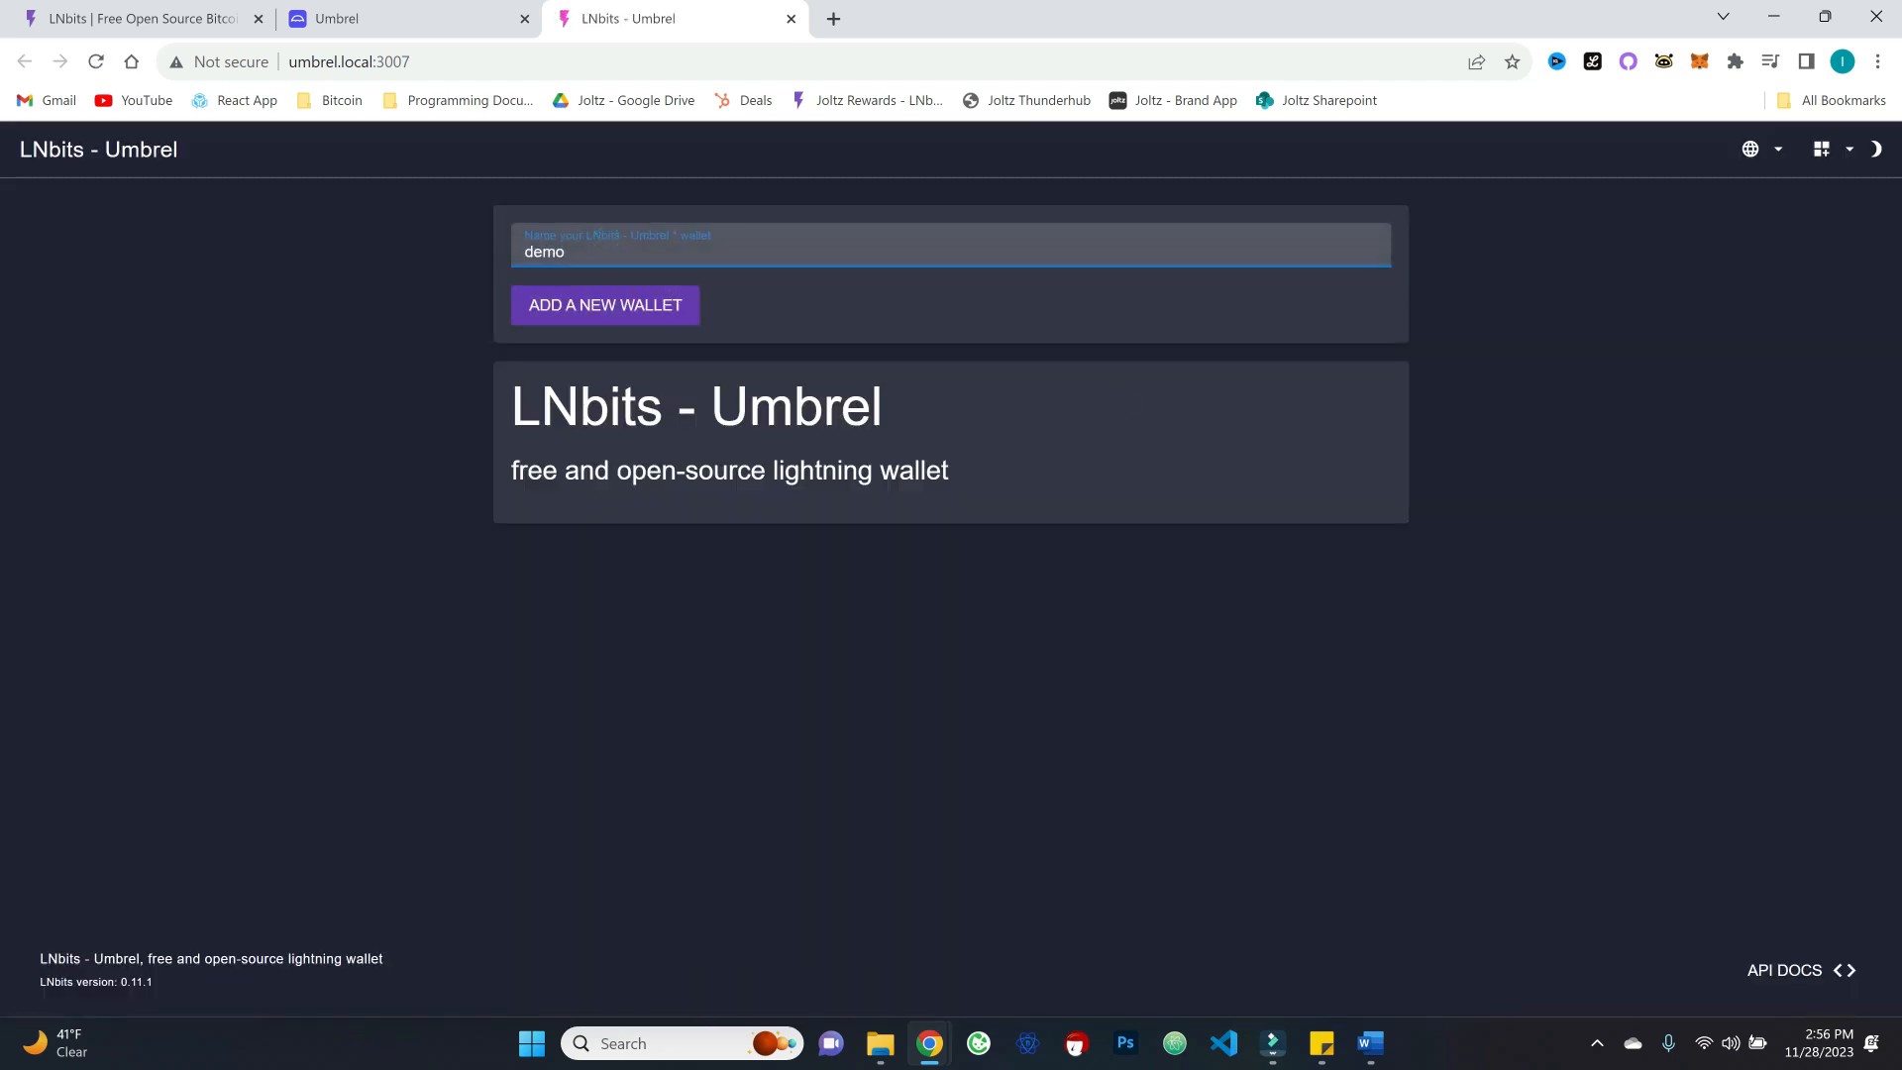
pyautogui.click(616, 319)
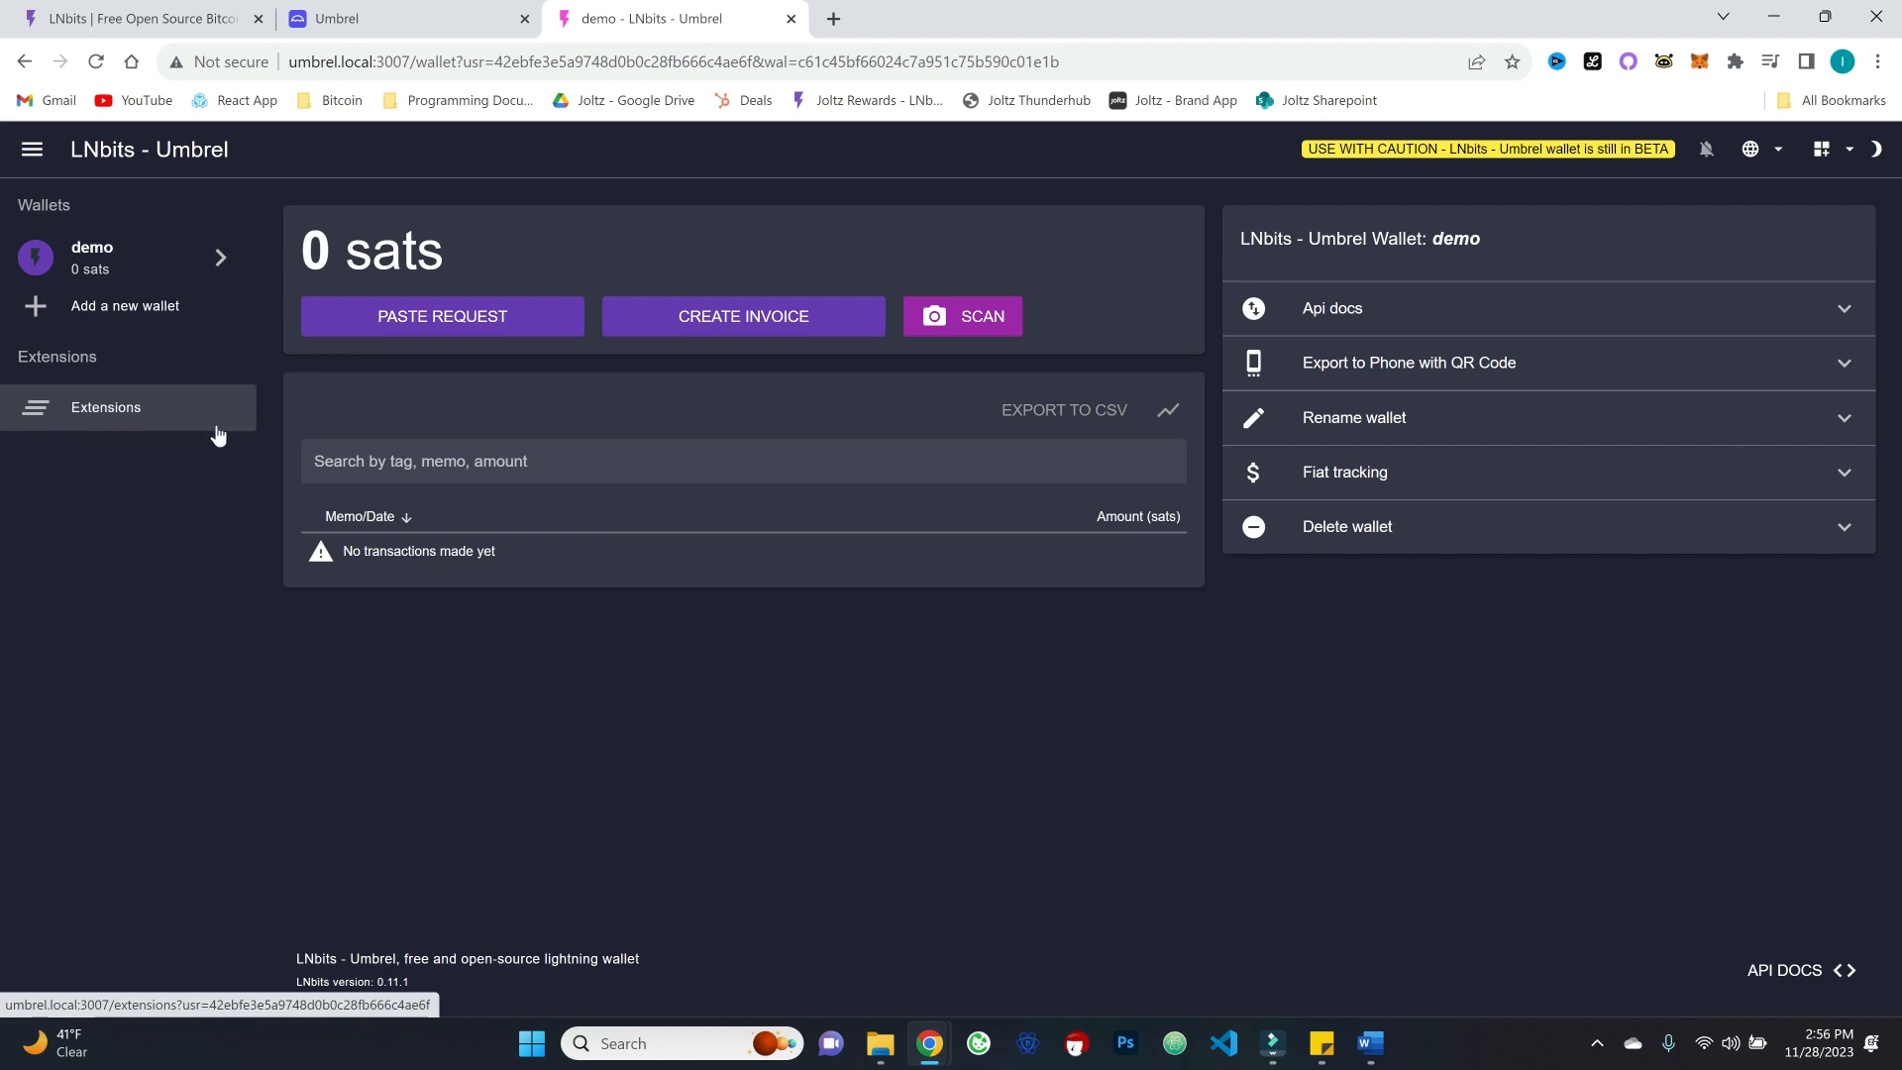
# Step: Check the Extensions page for which accounts can install extensions, and return to the demo wallet
pyautogui.click(103, 412)
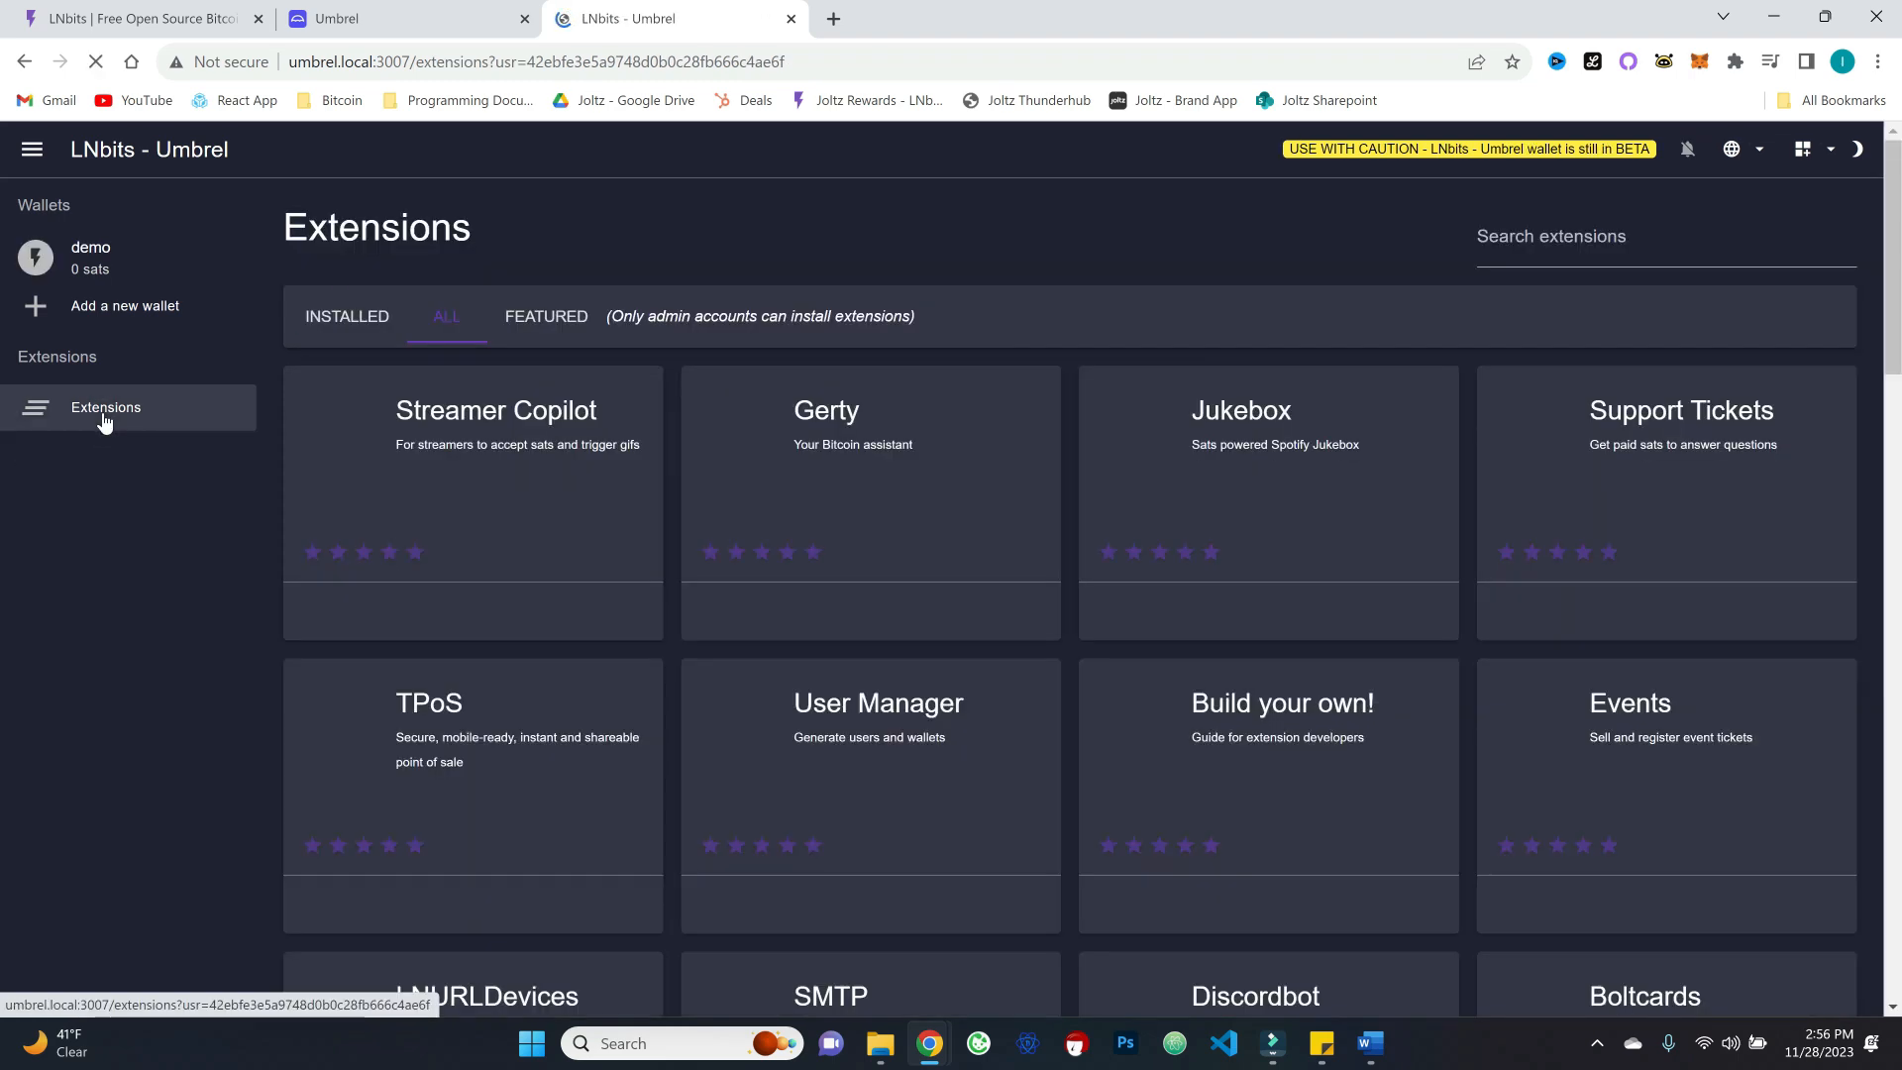
pyautogui.moveTo(624, 319); pyautogui.dragTo(897, 317)
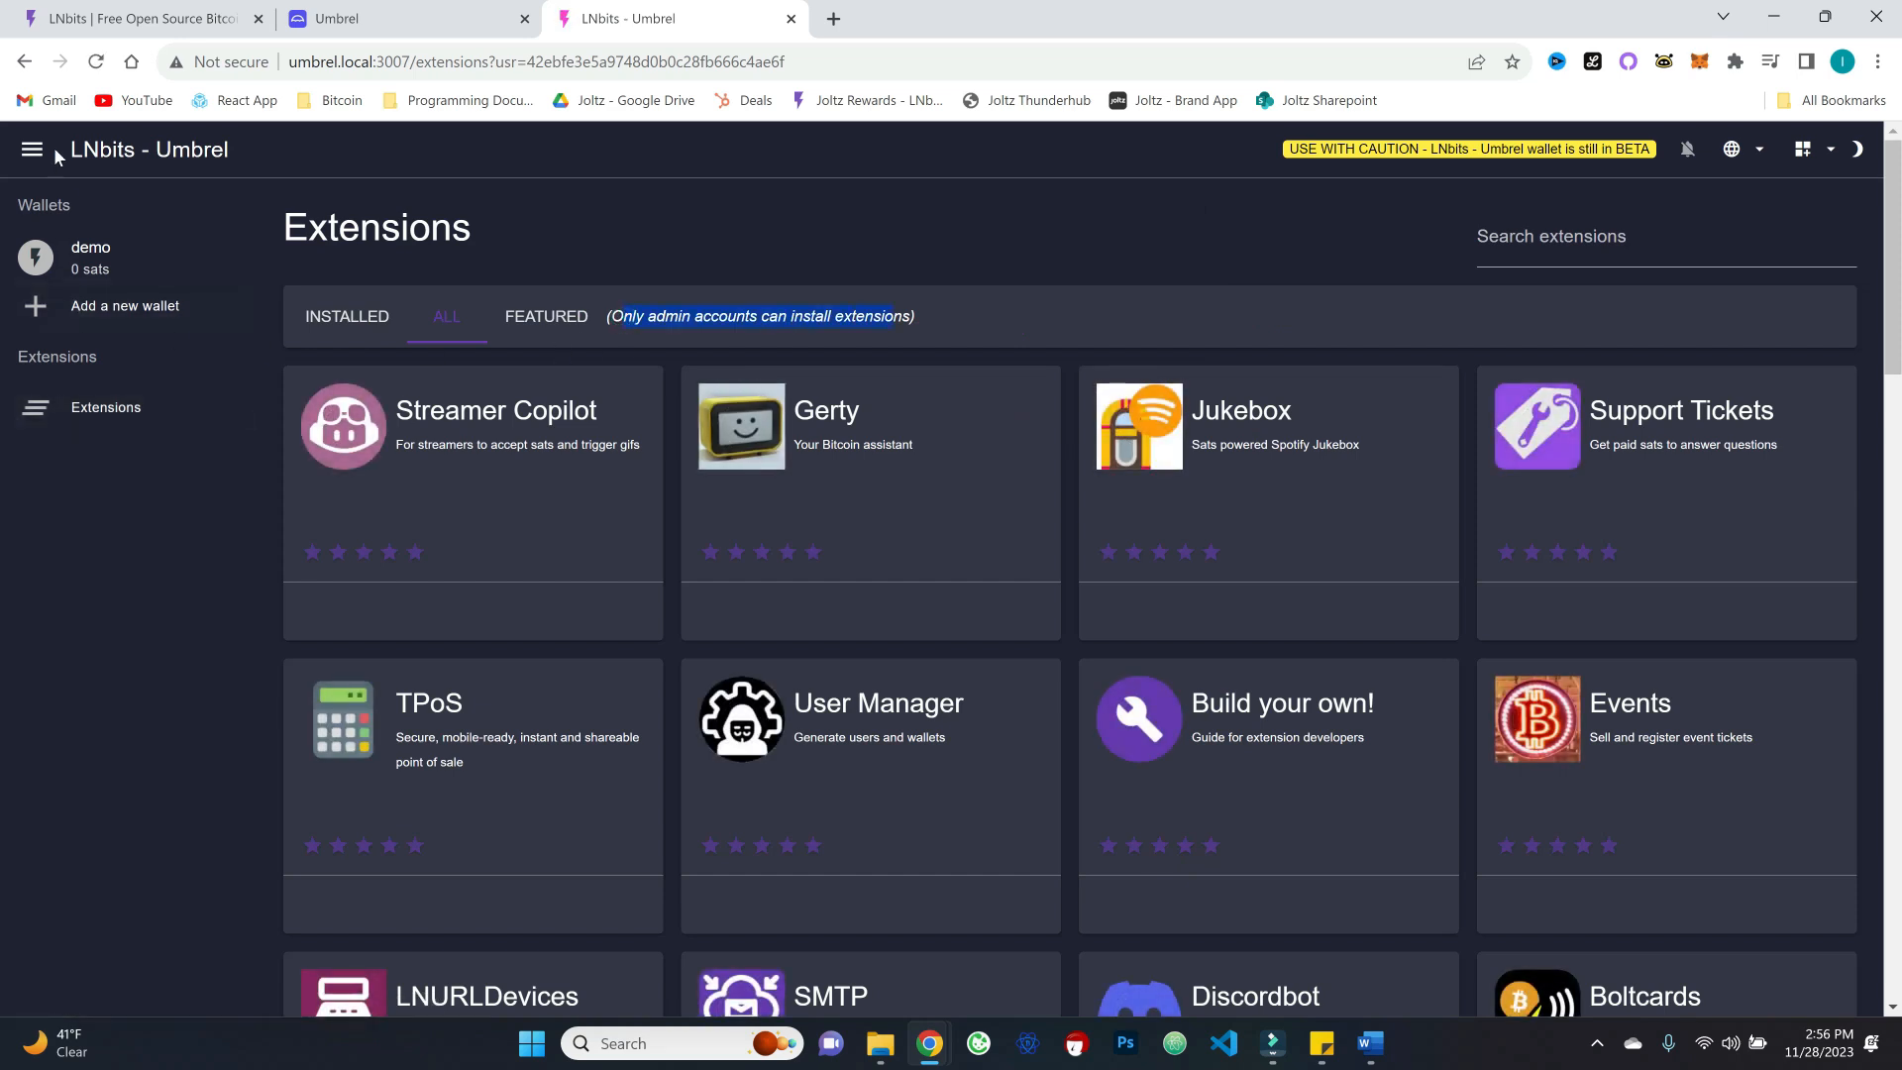
pyautogui.click(91, 250)
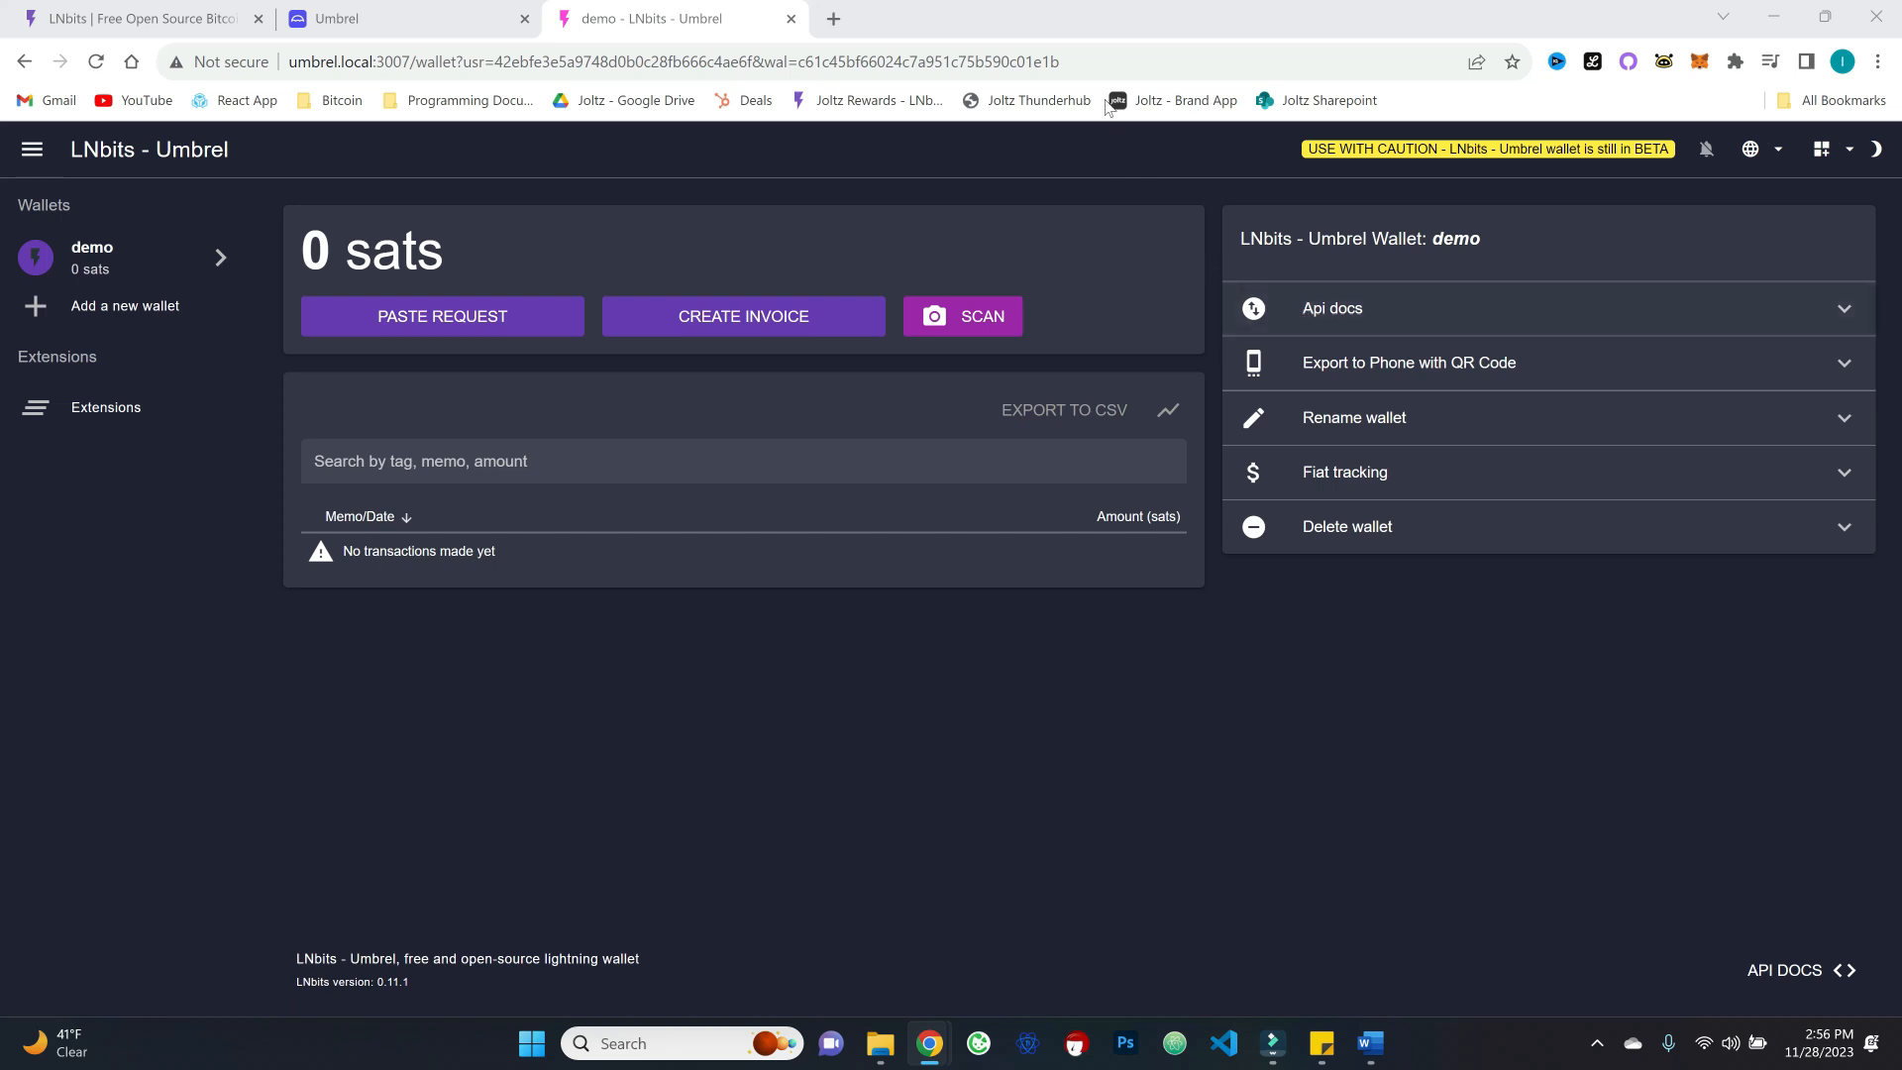
# Step: Enter umbrel.local:3007/uuidv4/ as the wallet page's address and copy LNbits' default app password from the Umbrel app store
pyautogui.click(589, 700)
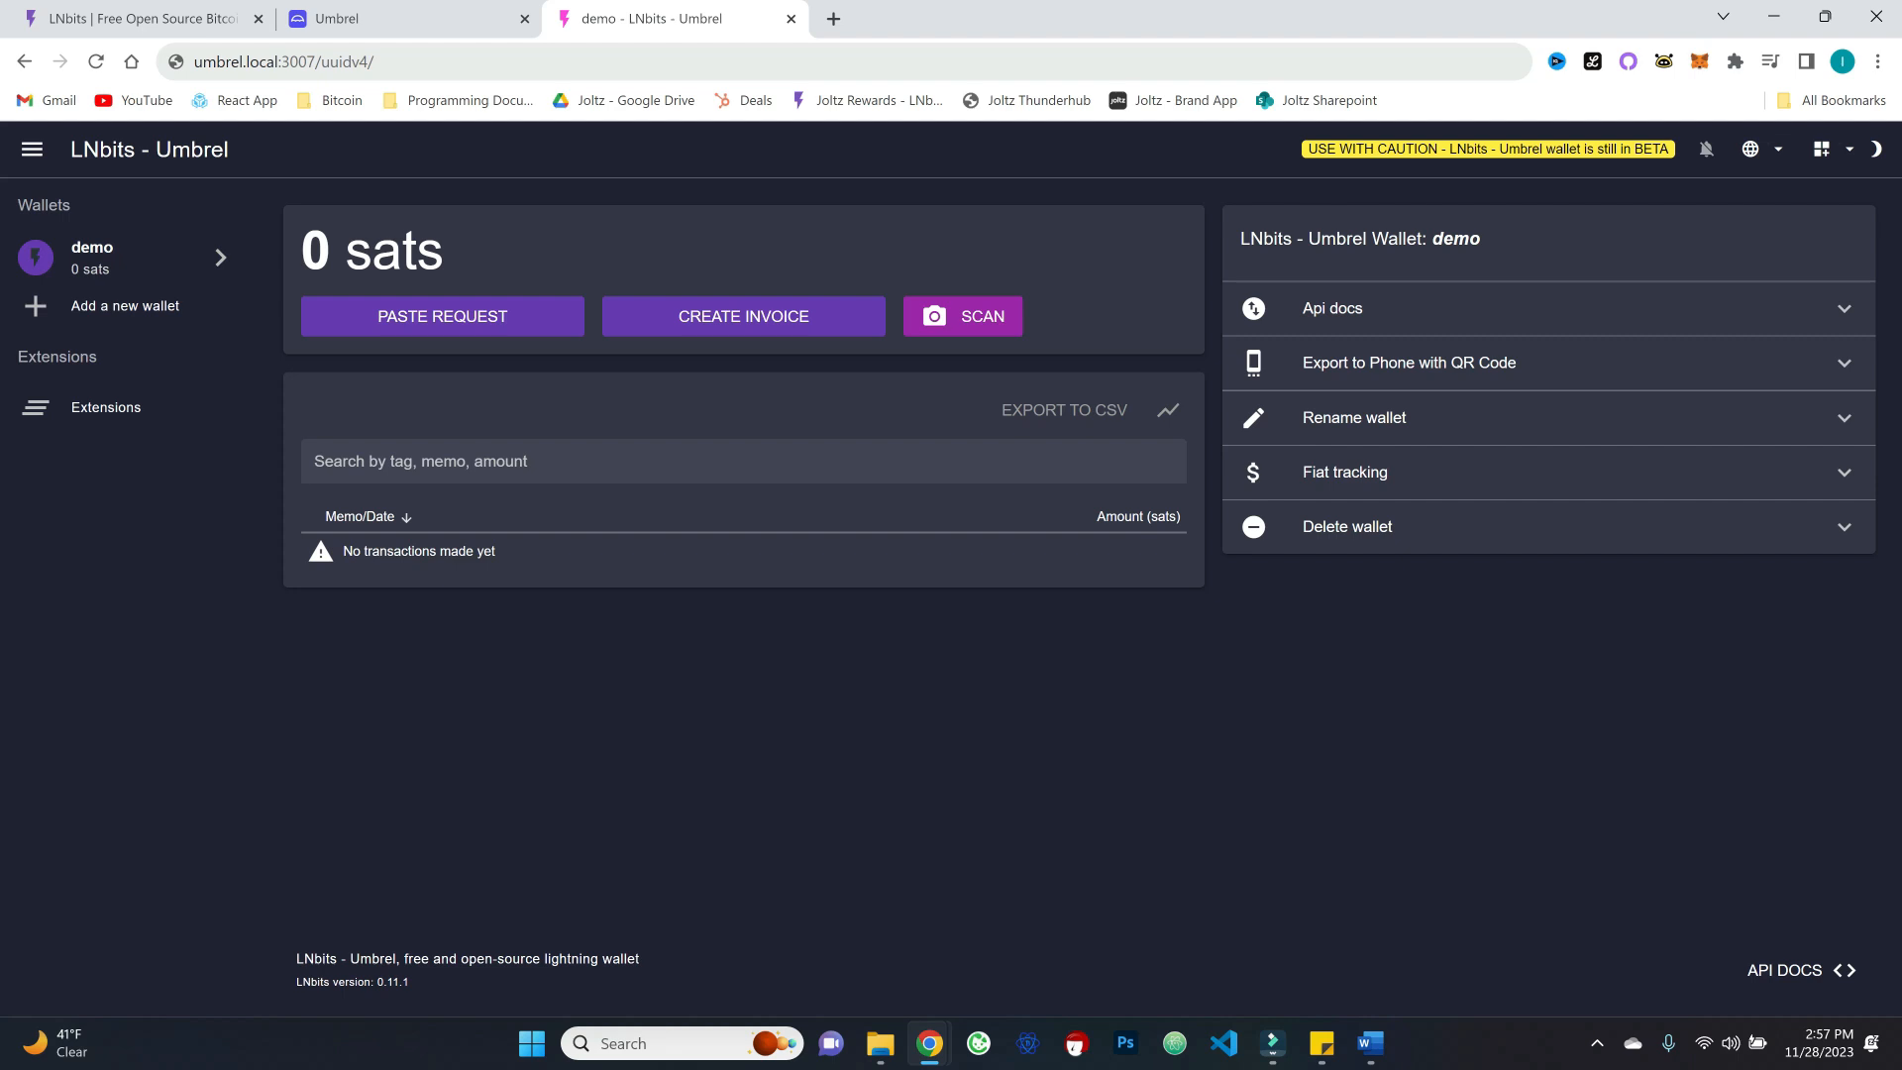
pyautogui.click(429, 23)
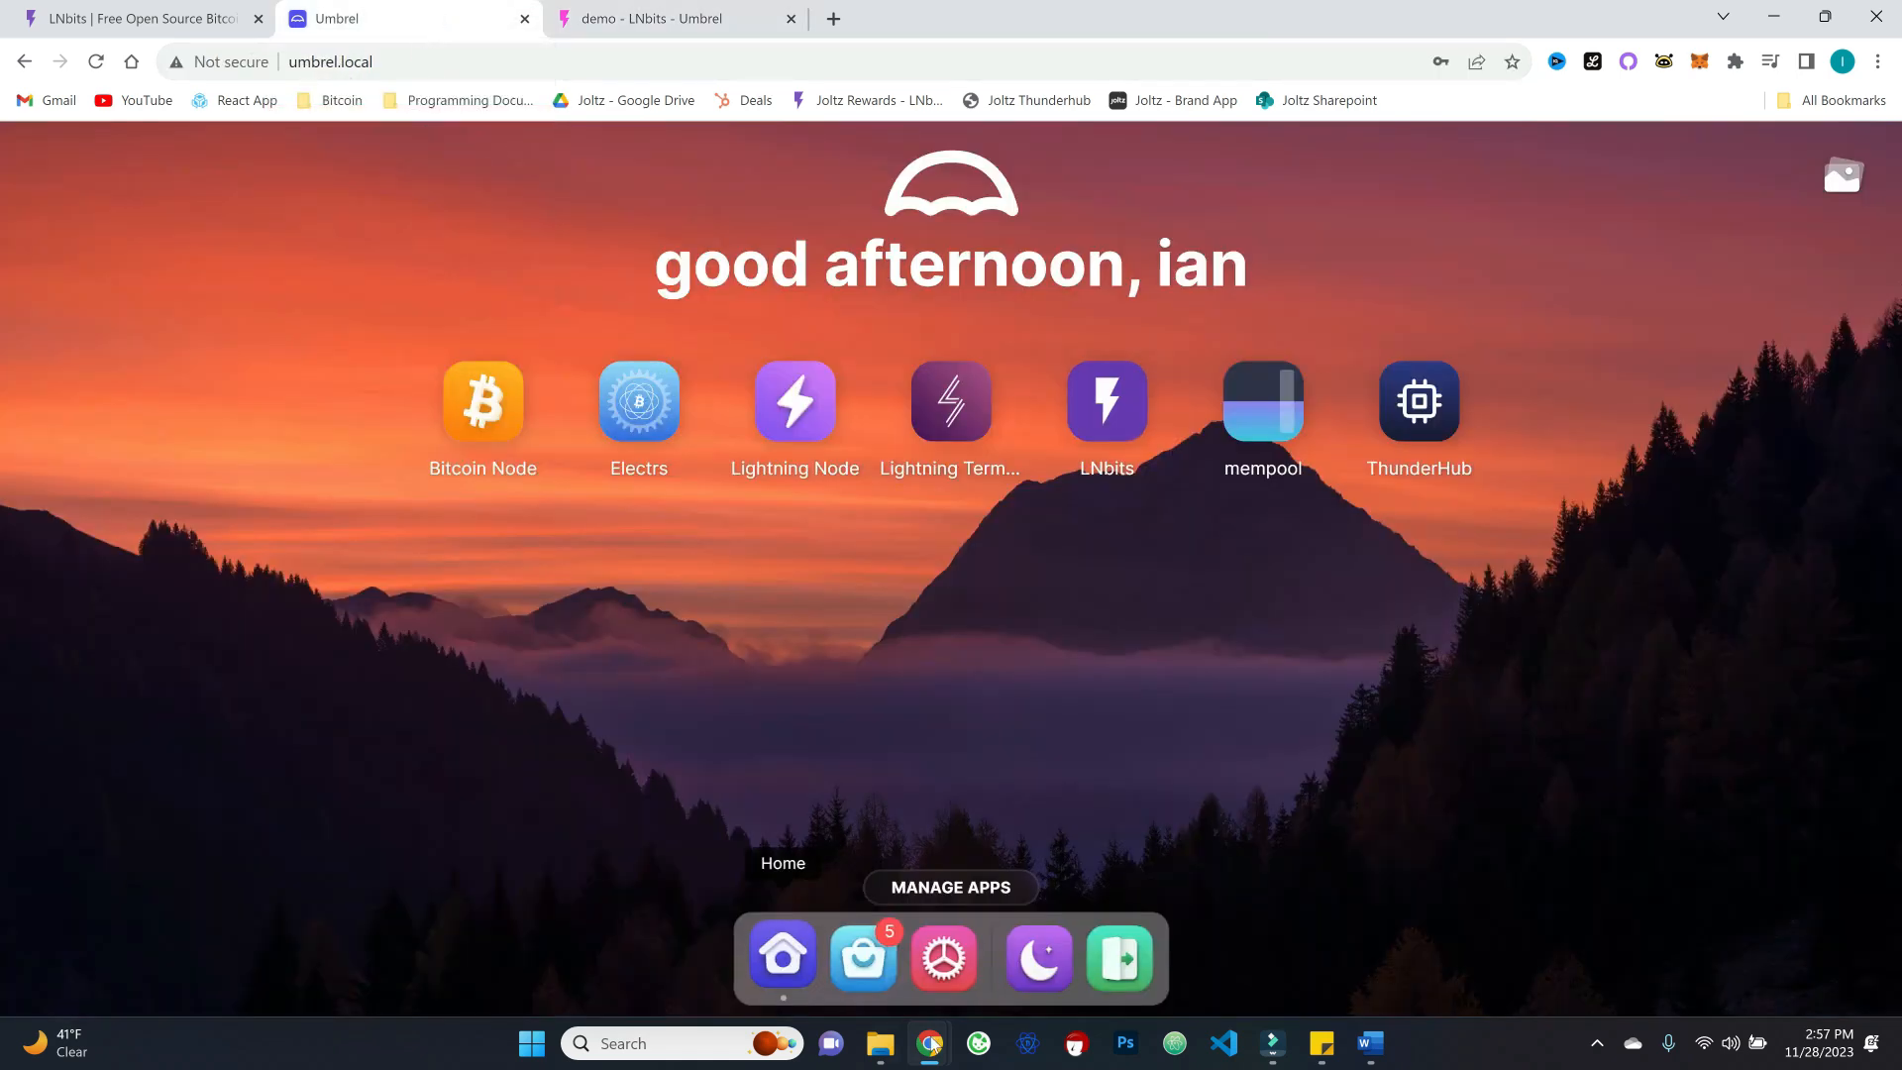
pyautogui.click(879, 969)
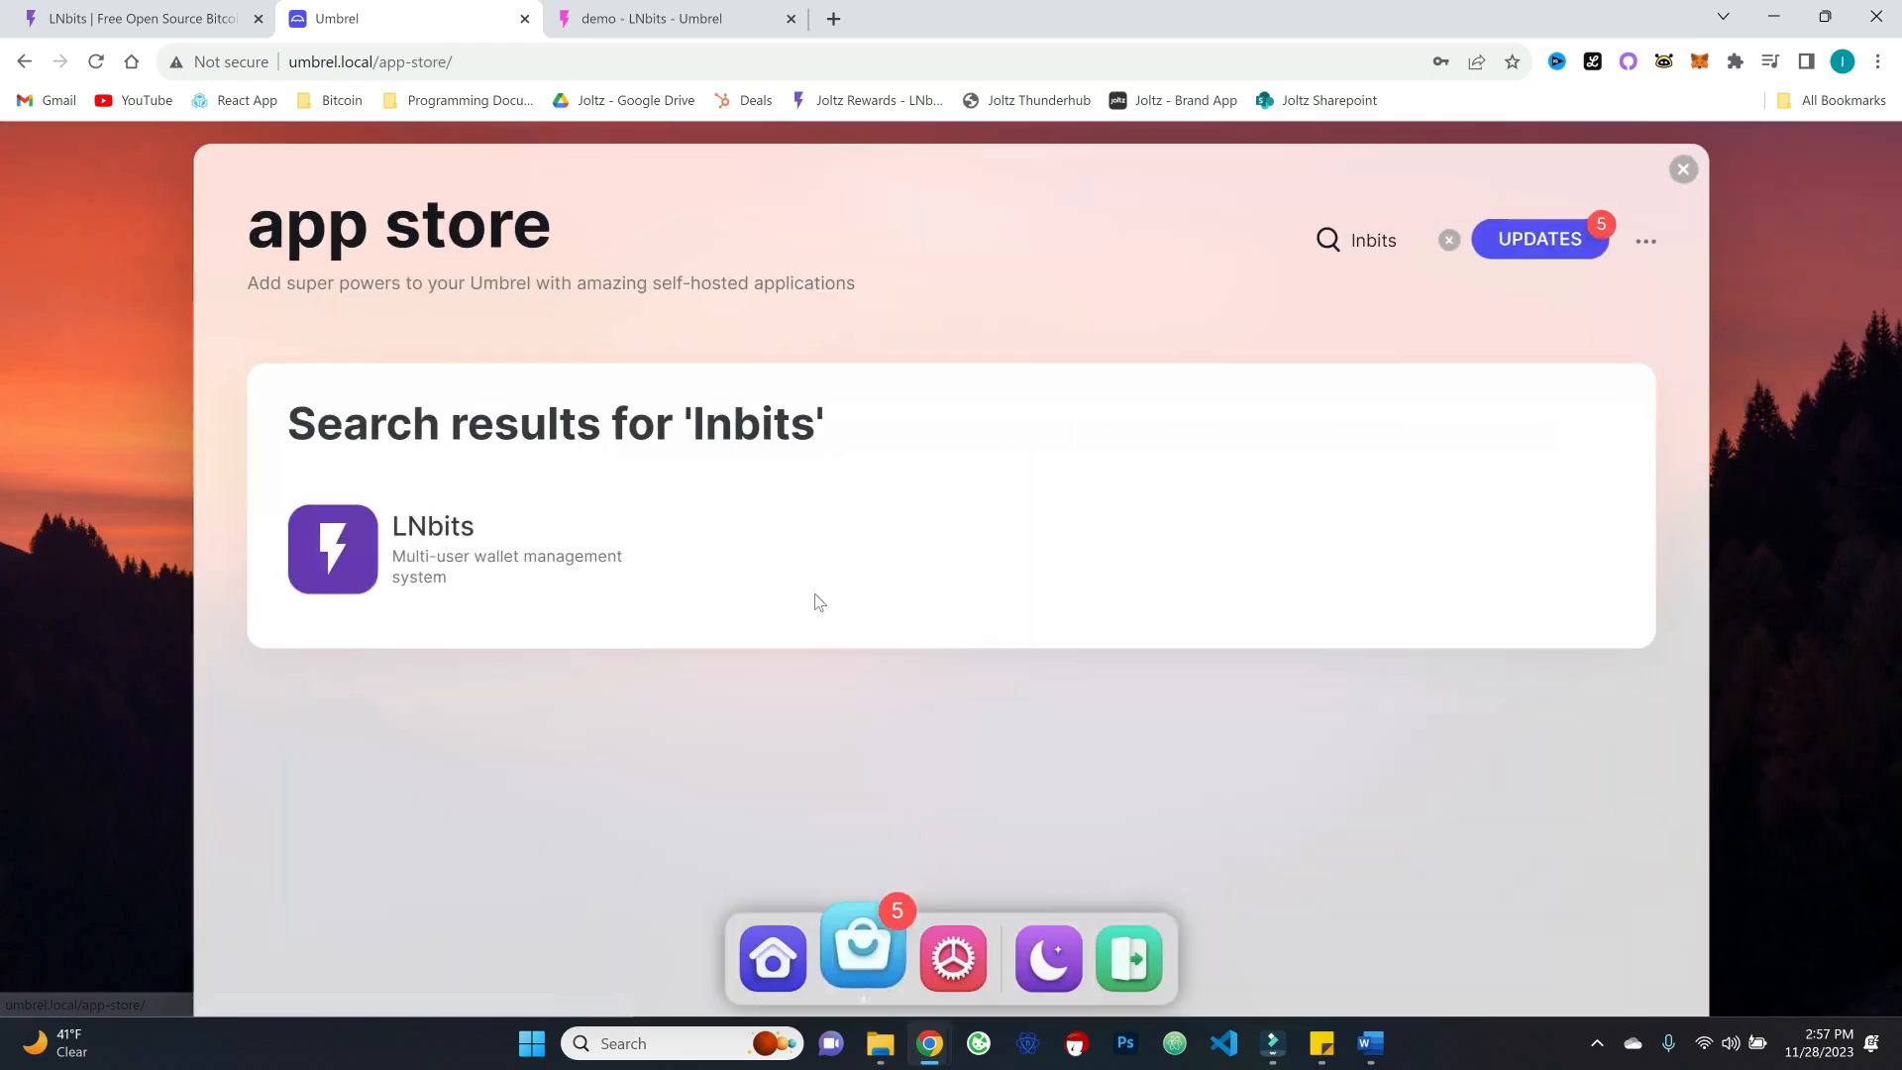
pyautogui.click(407, 546)
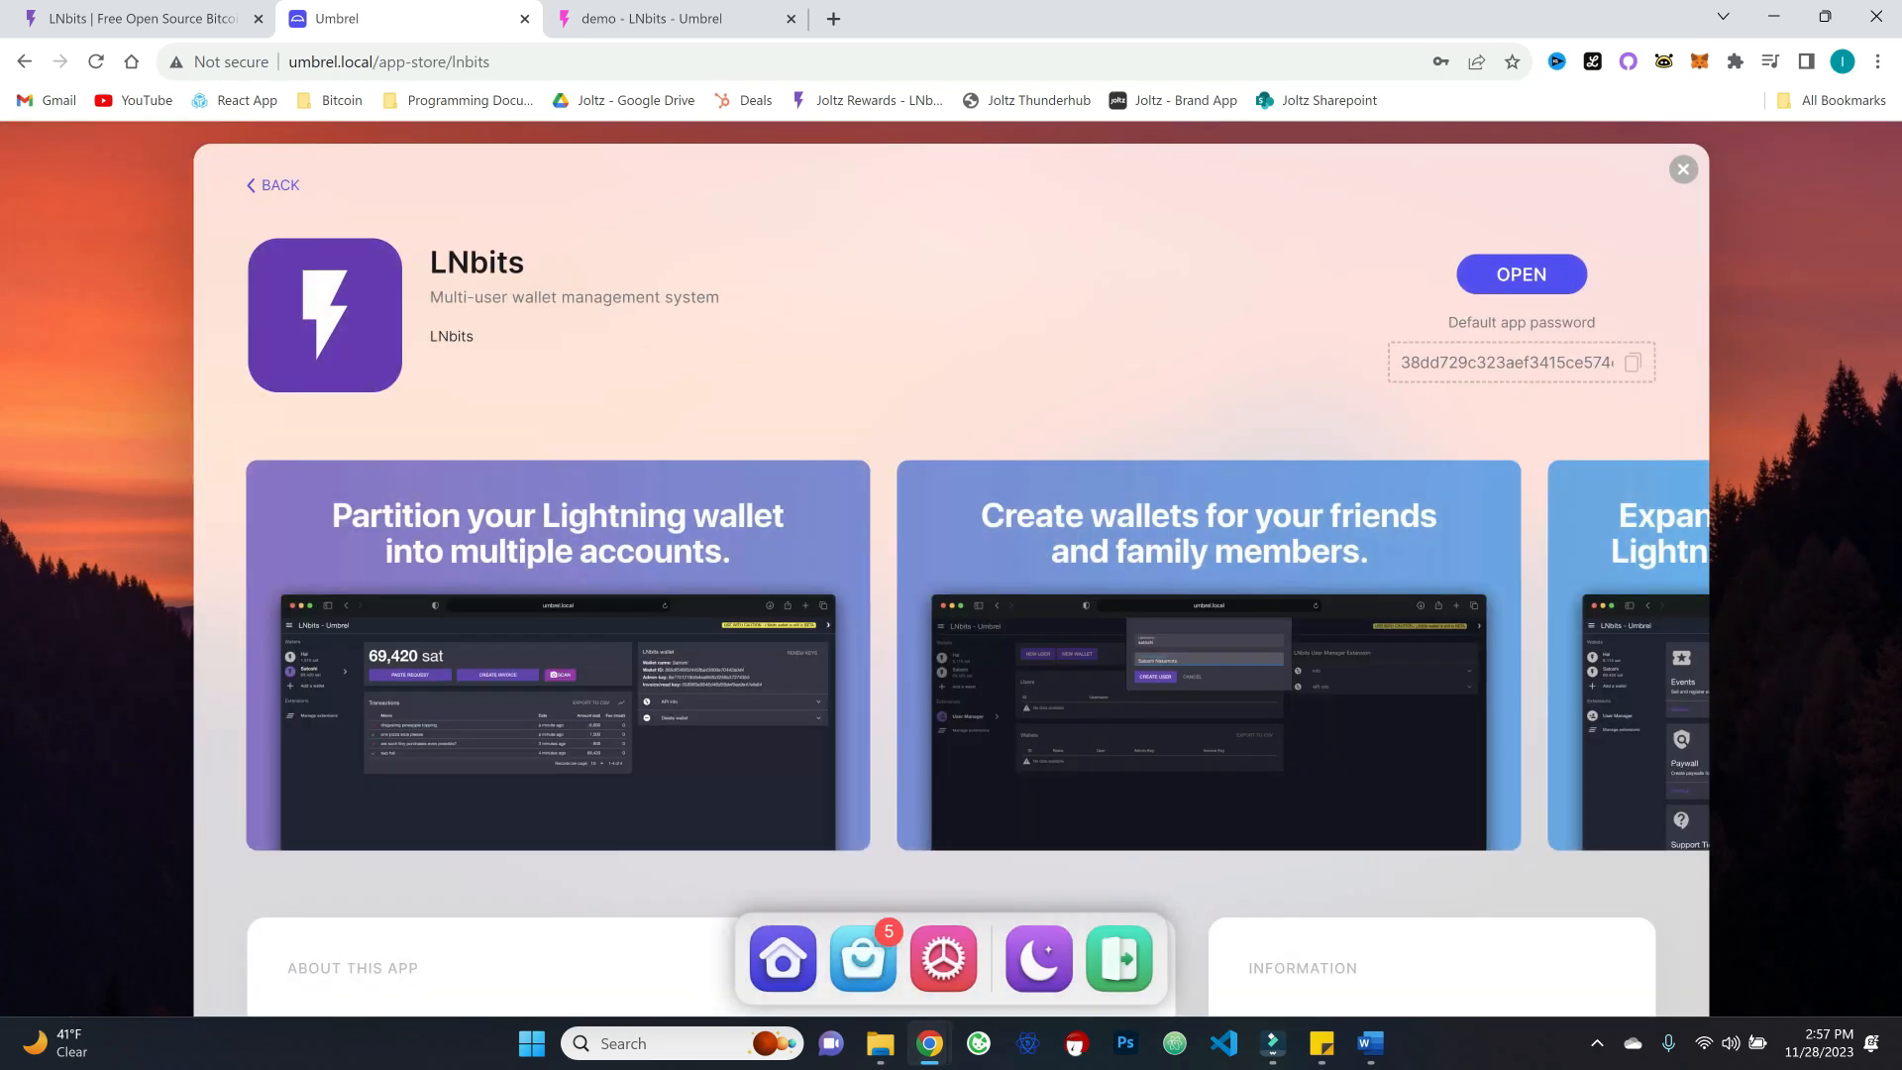
pyautogui.click(1632, 363)
pyautogui.click(1635, 364)
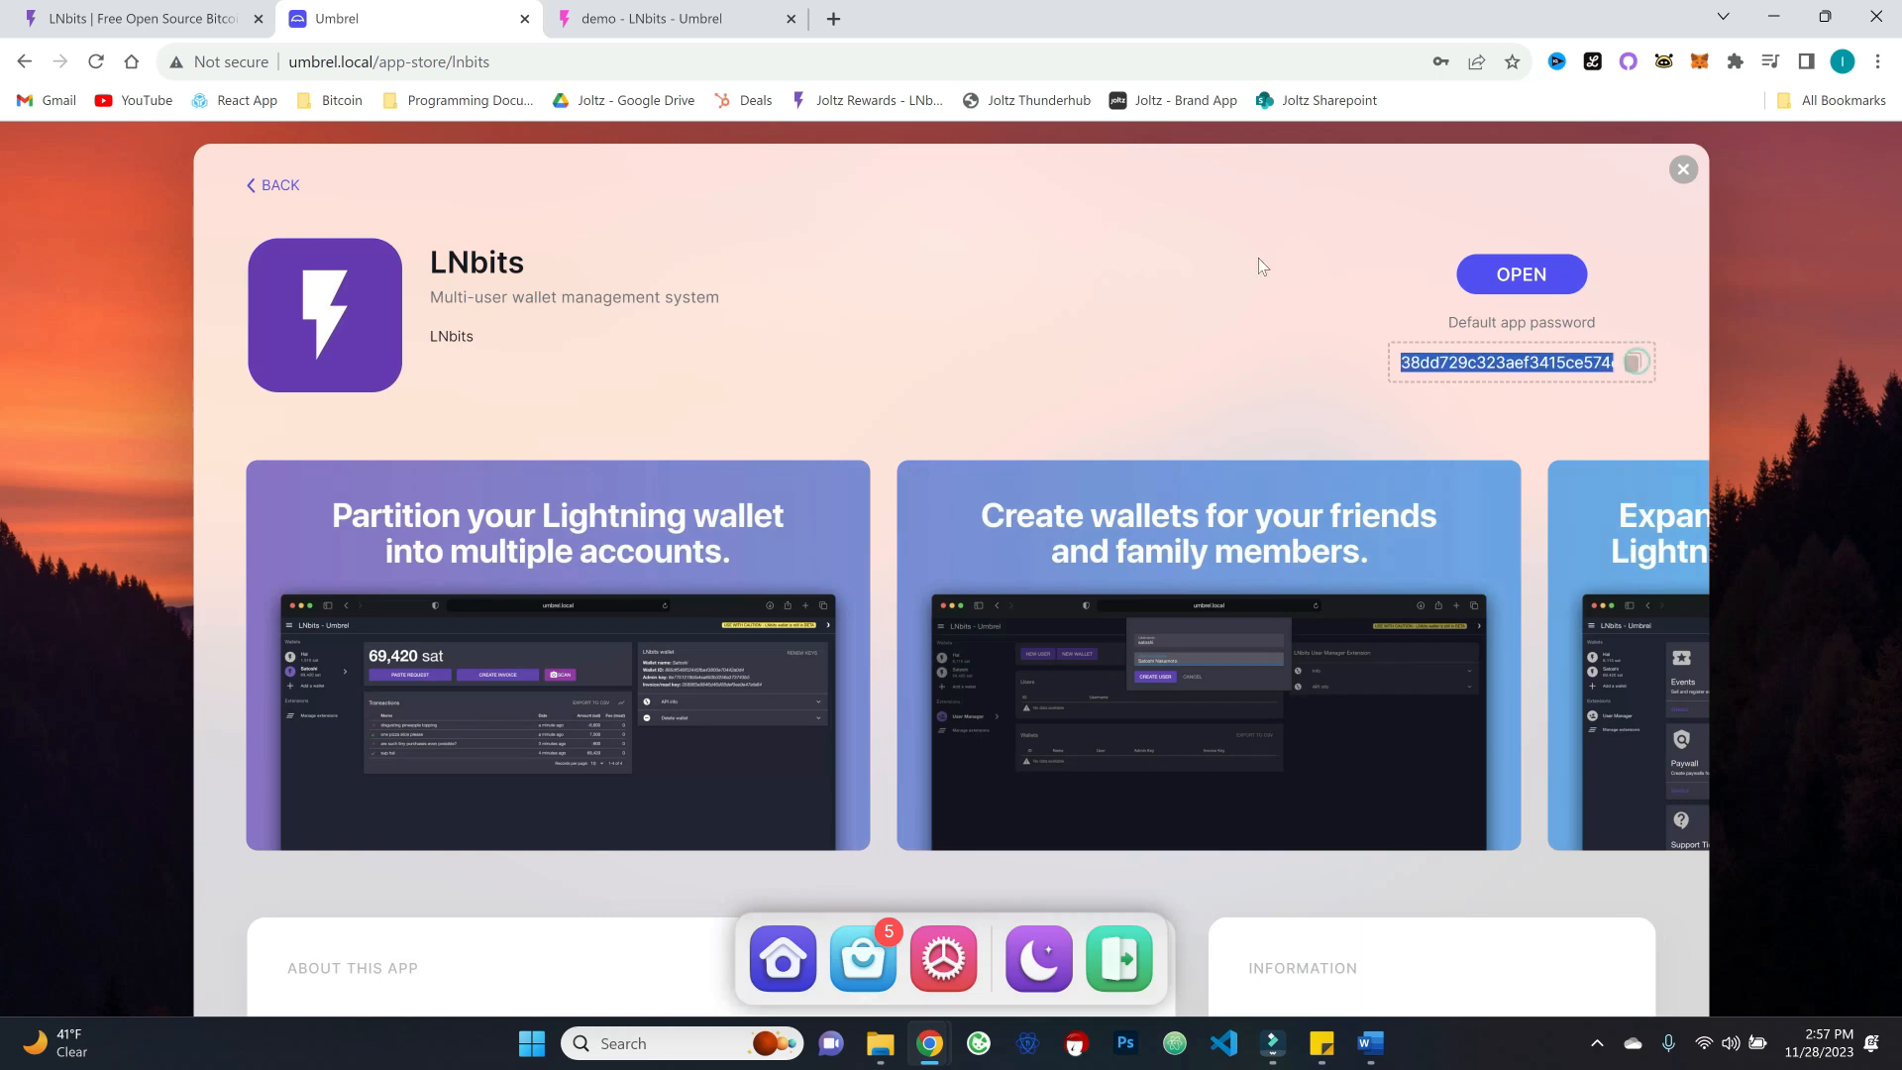
# Step: Append the copied default app password to the umbrel.local:3007/uuidv4/ address and load it to access the Super User account
pyautogui.click(745, 22)
pyautogui.click(482, 66)
pyautogui.click(482, 67)
pyautogui.hotkey('ctrl', 'v')
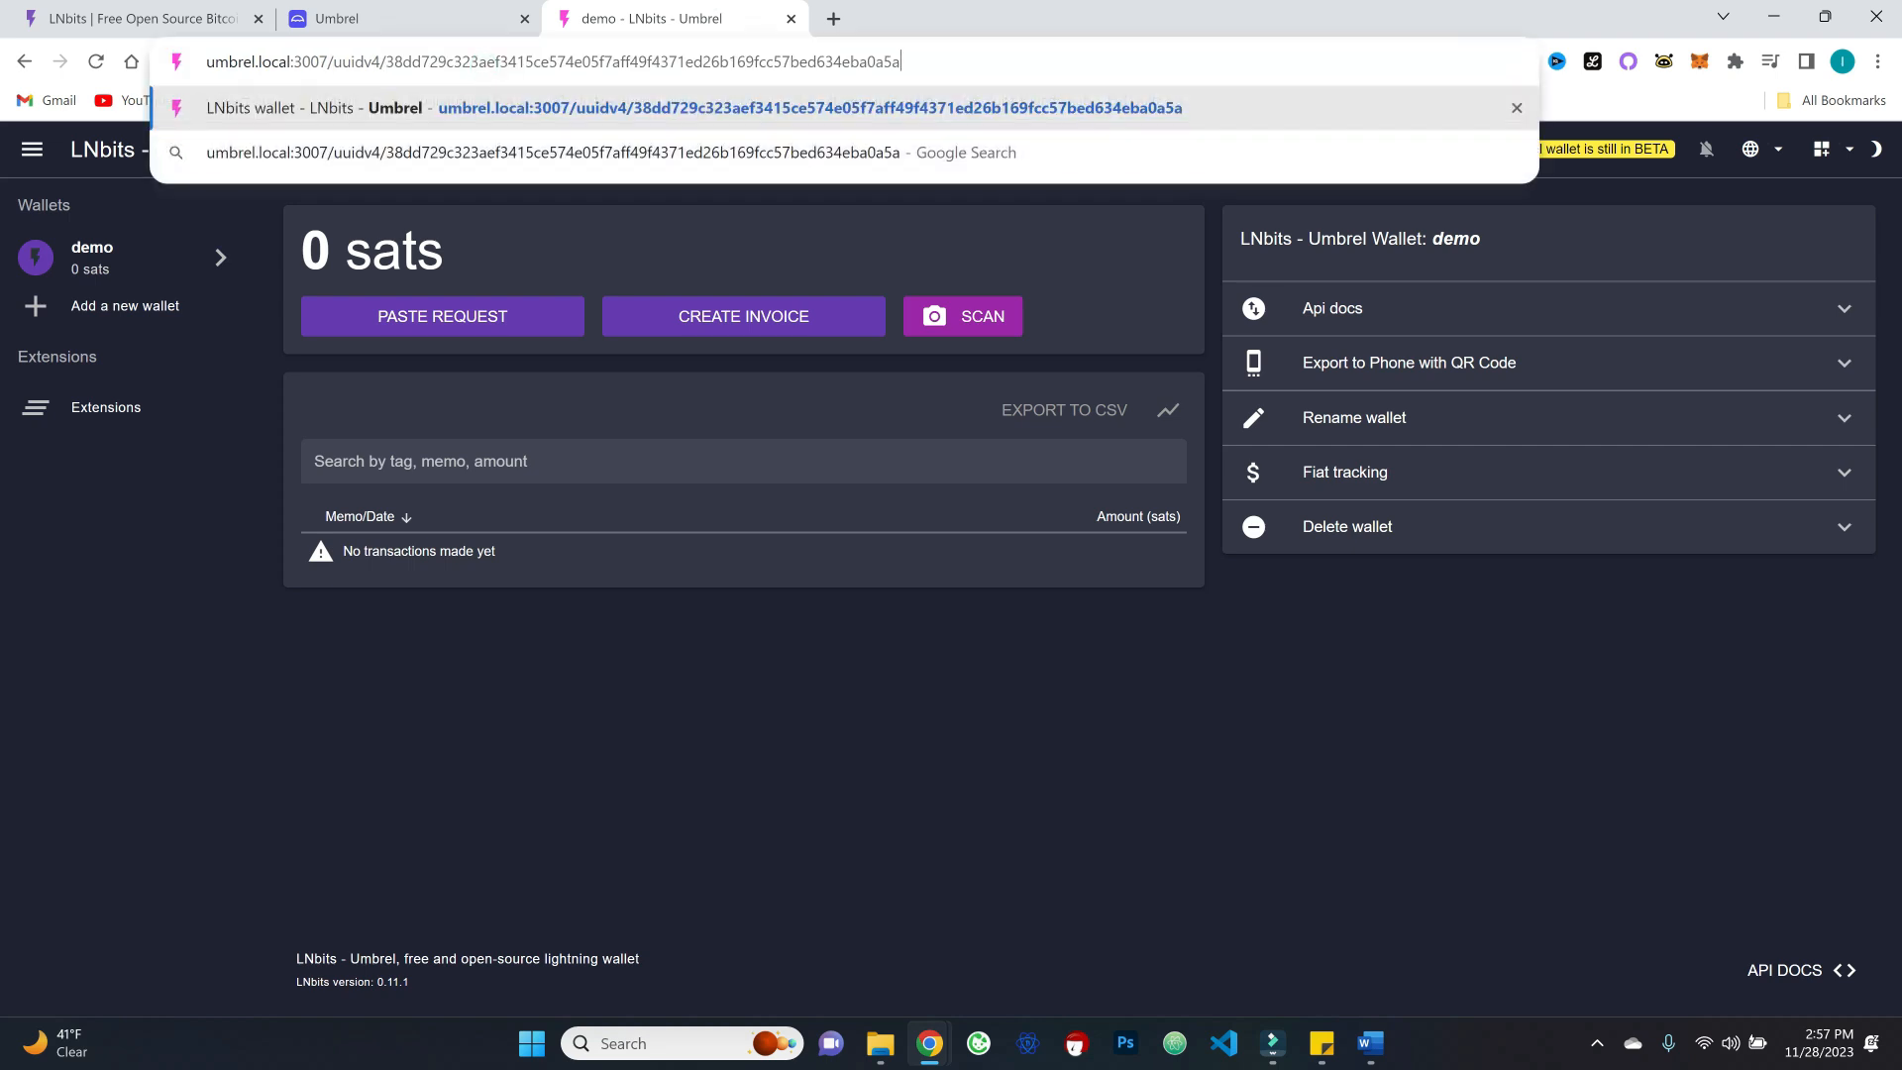
pyautogui.press('Return')
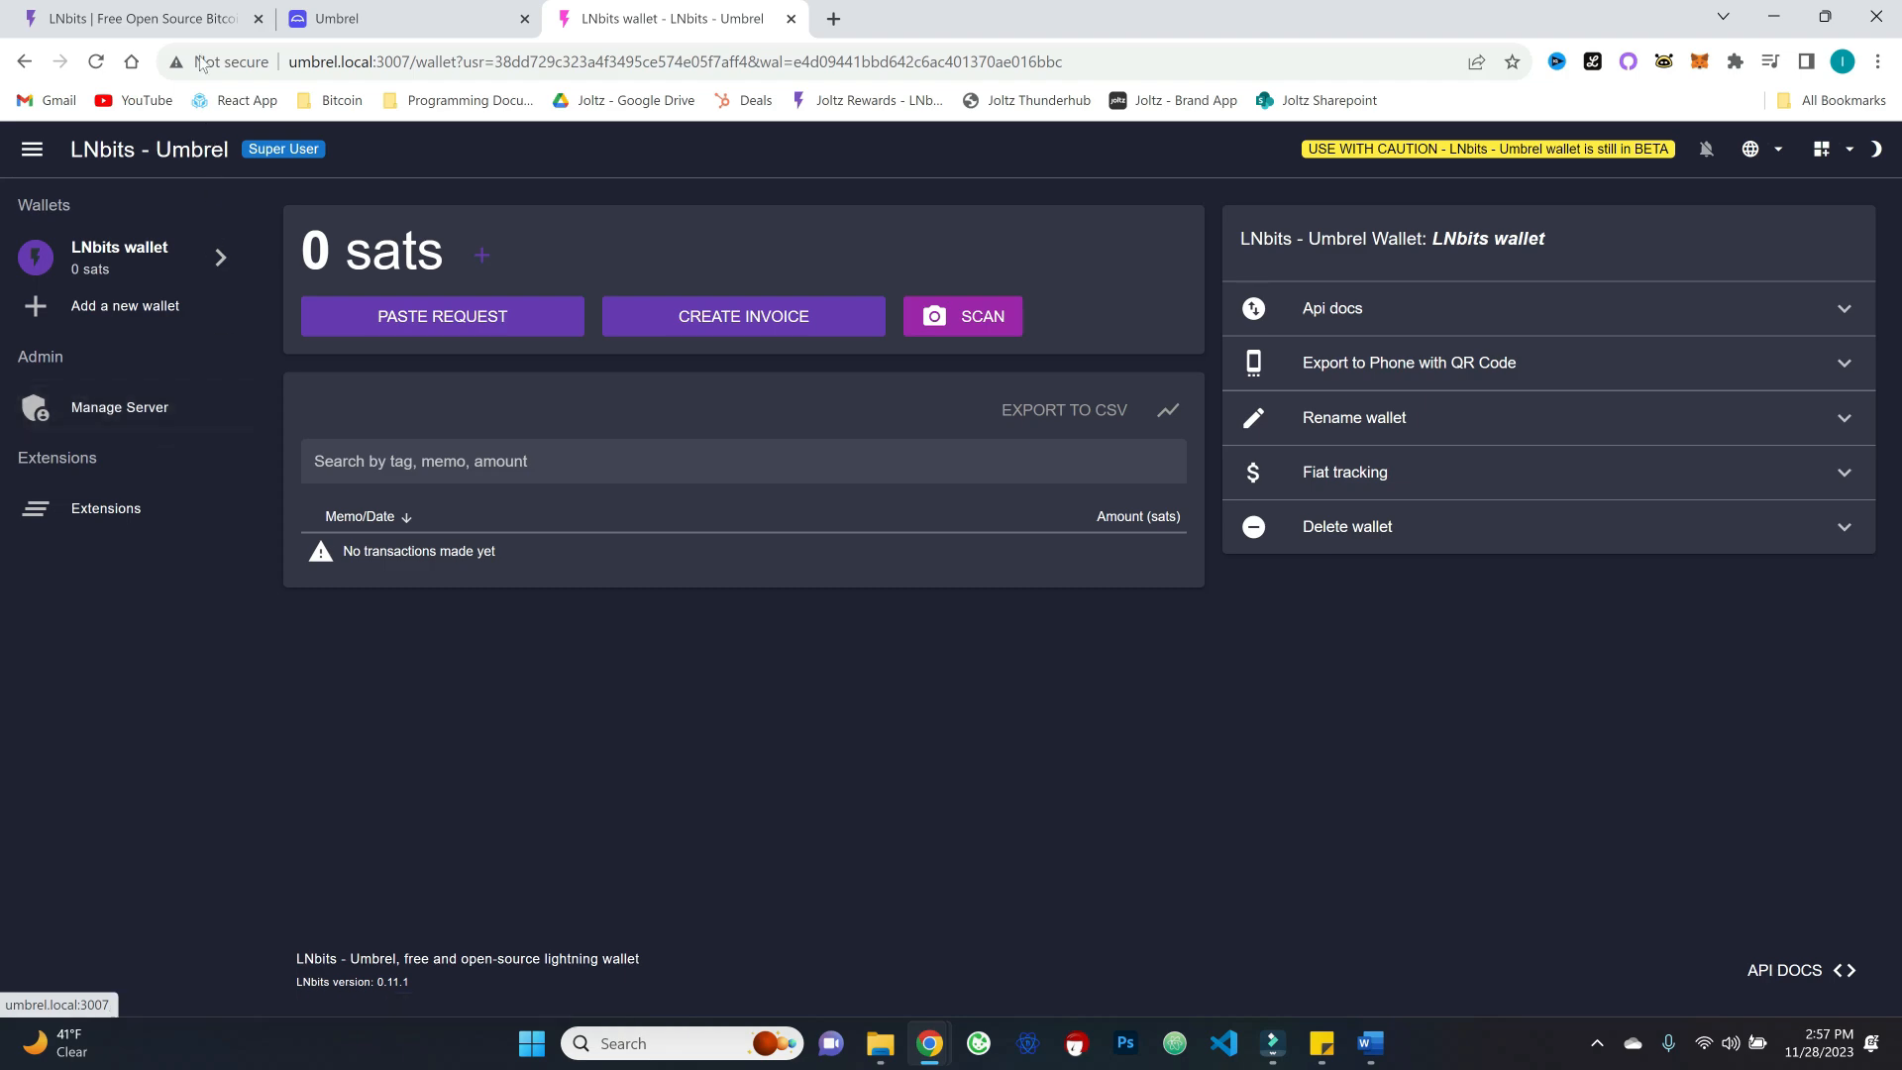
# Step: Close the LNbits app store page to reach the Umbrel home screen, and return to the Super User's LNbits wallet
pyautogui.click(192, 19)
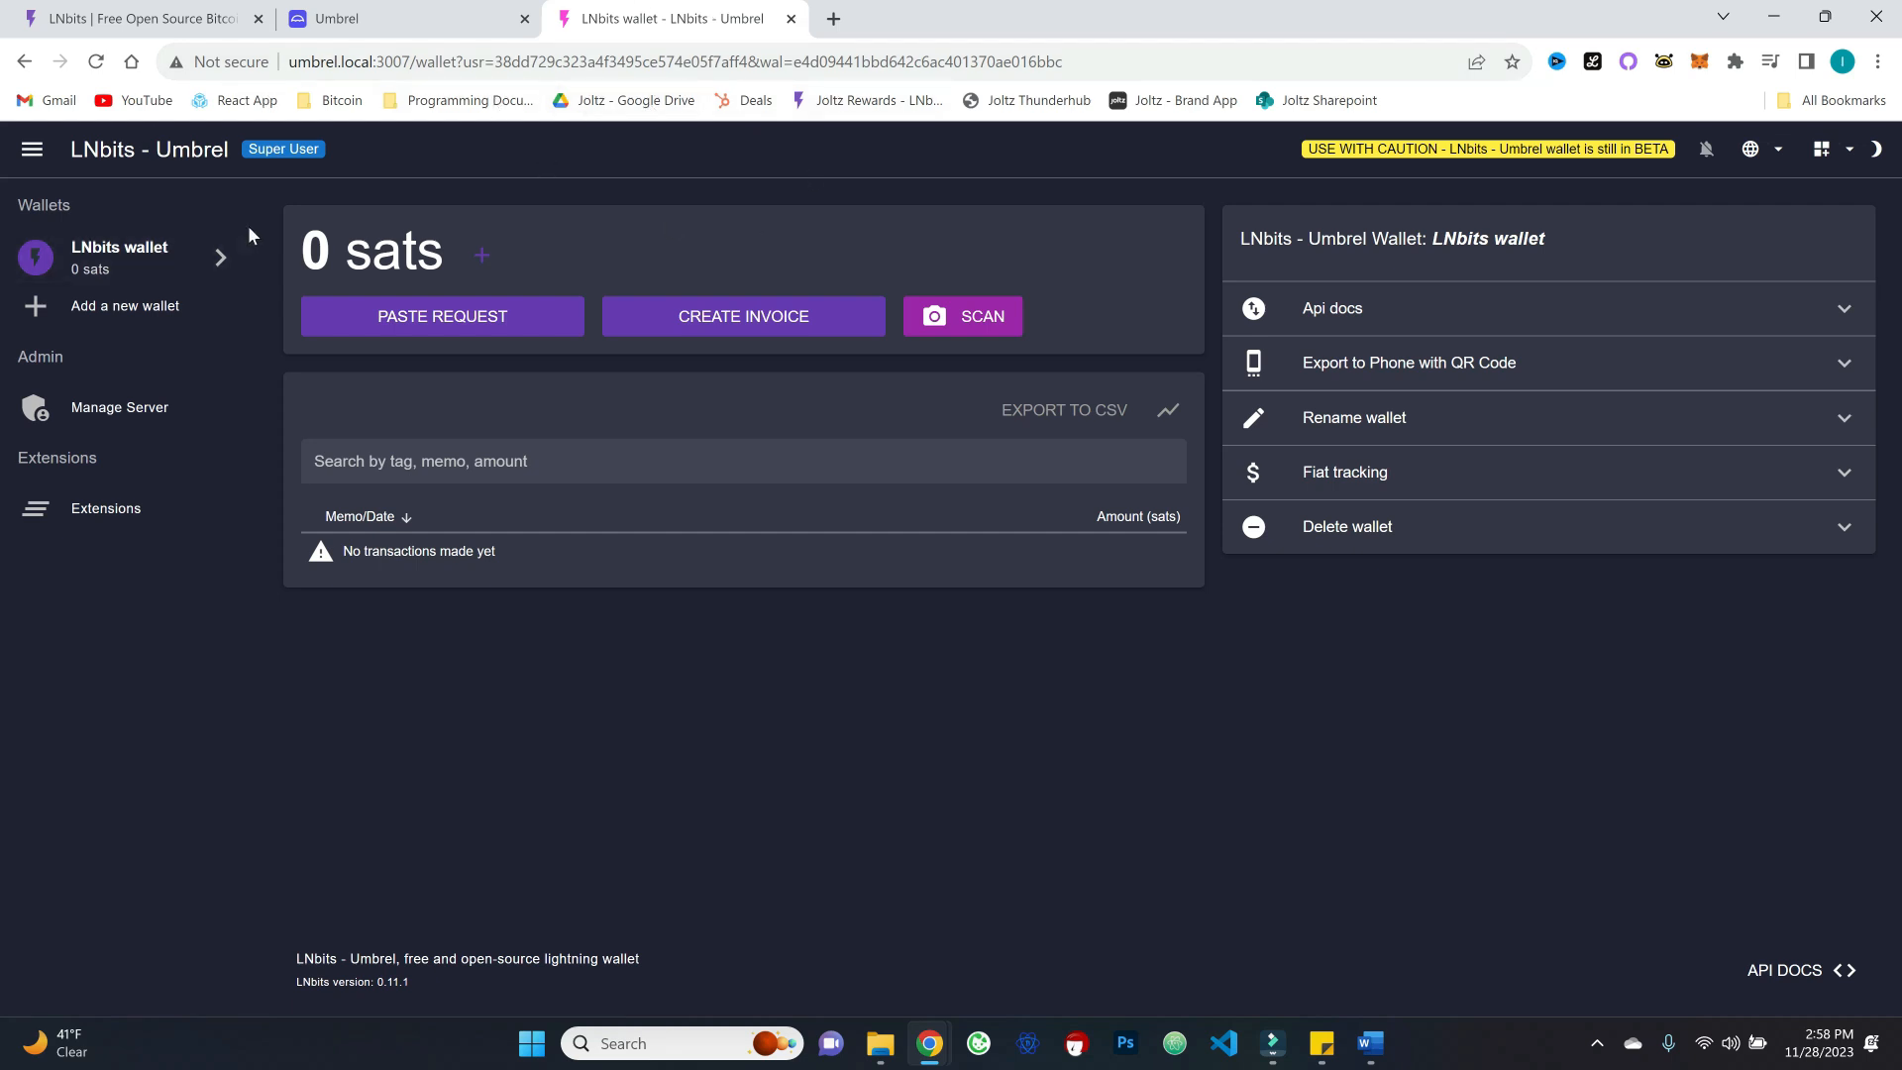
pyautogui.click(416, 20)
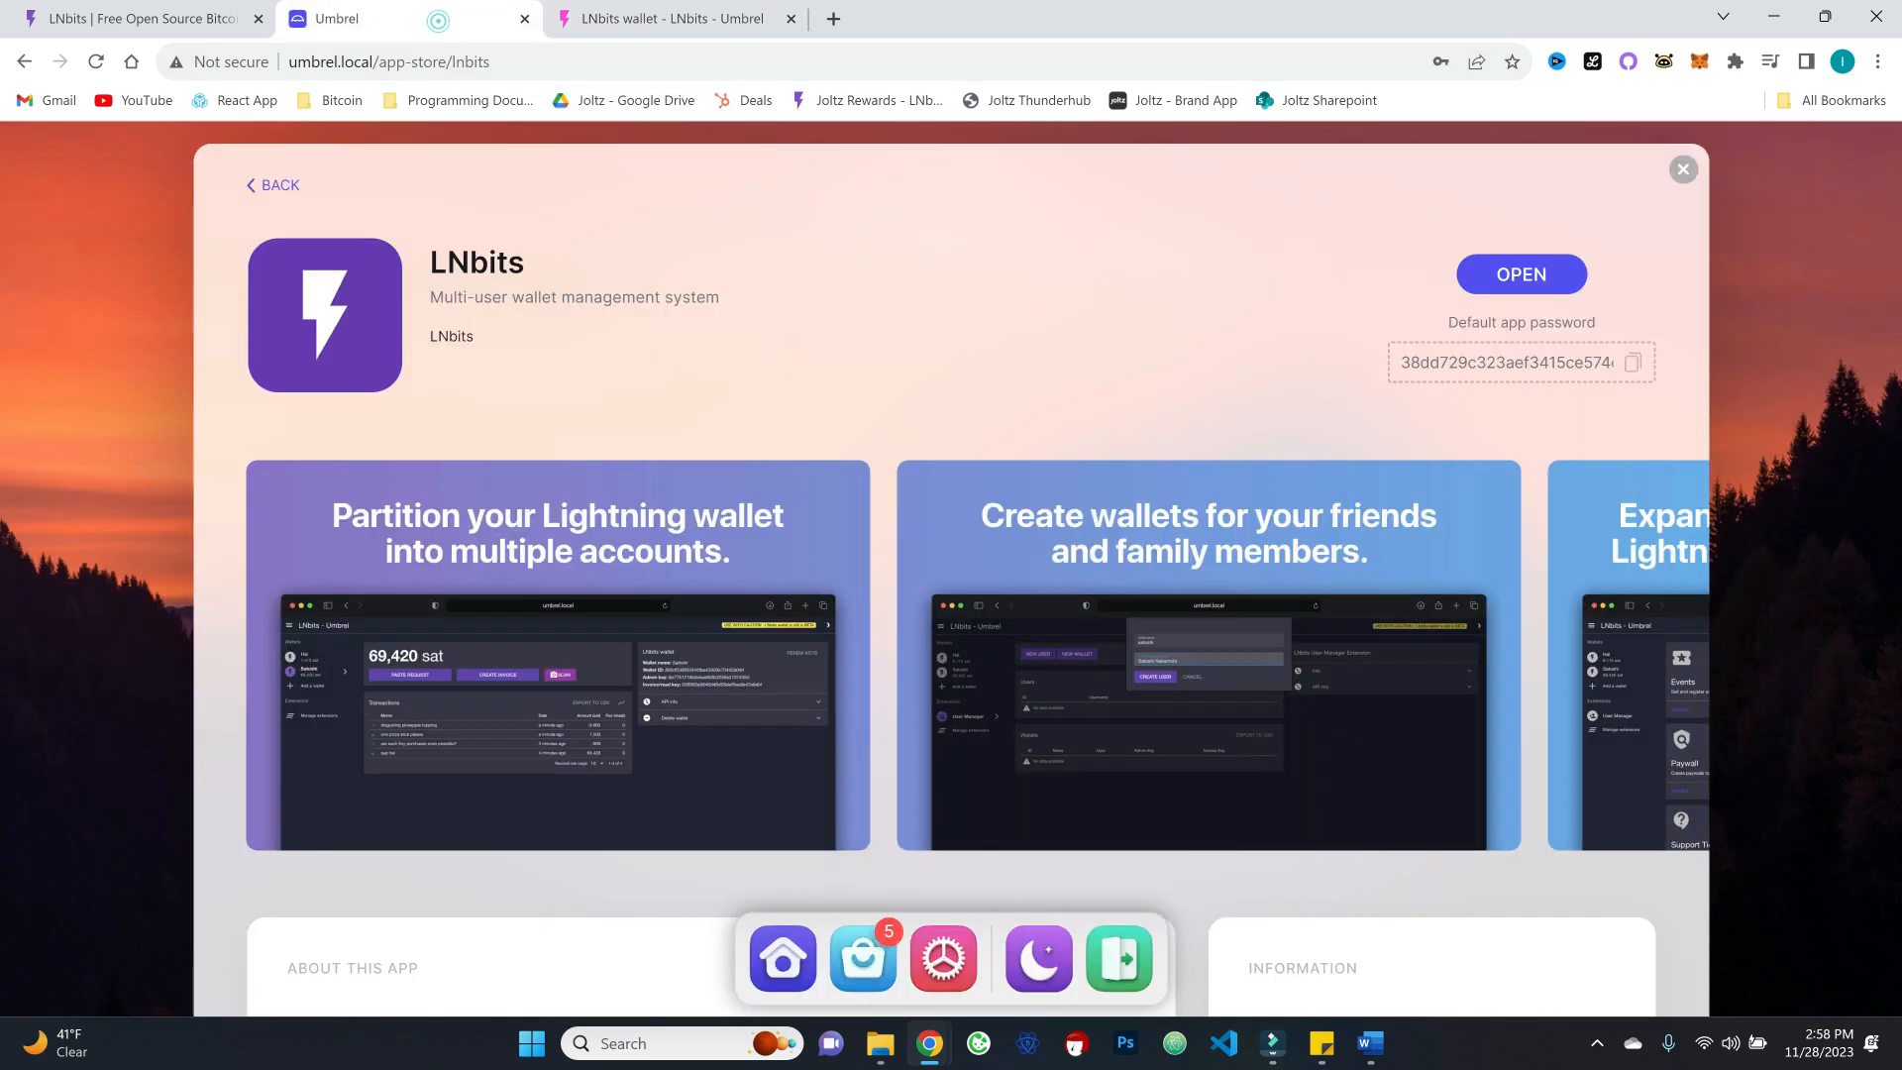
pyautogui.press('Escape')
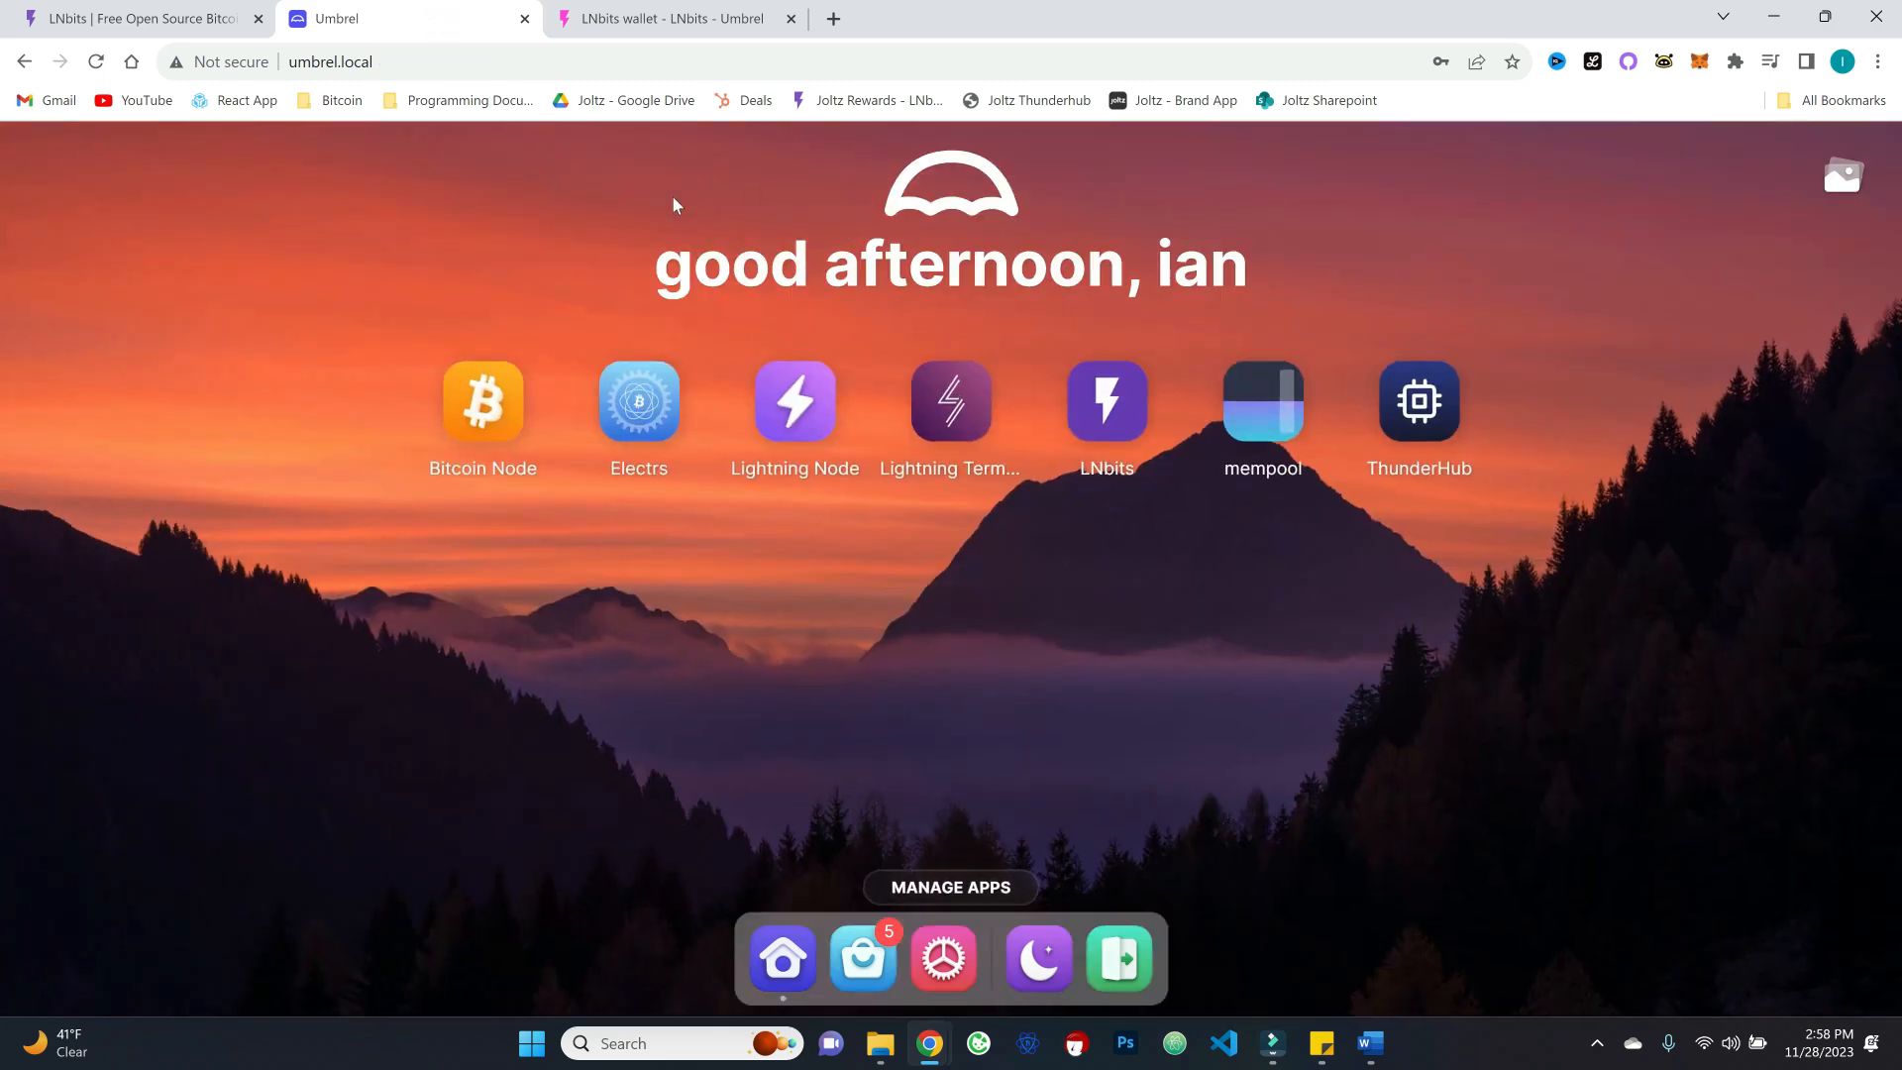
pyautogui.click(647, 22)
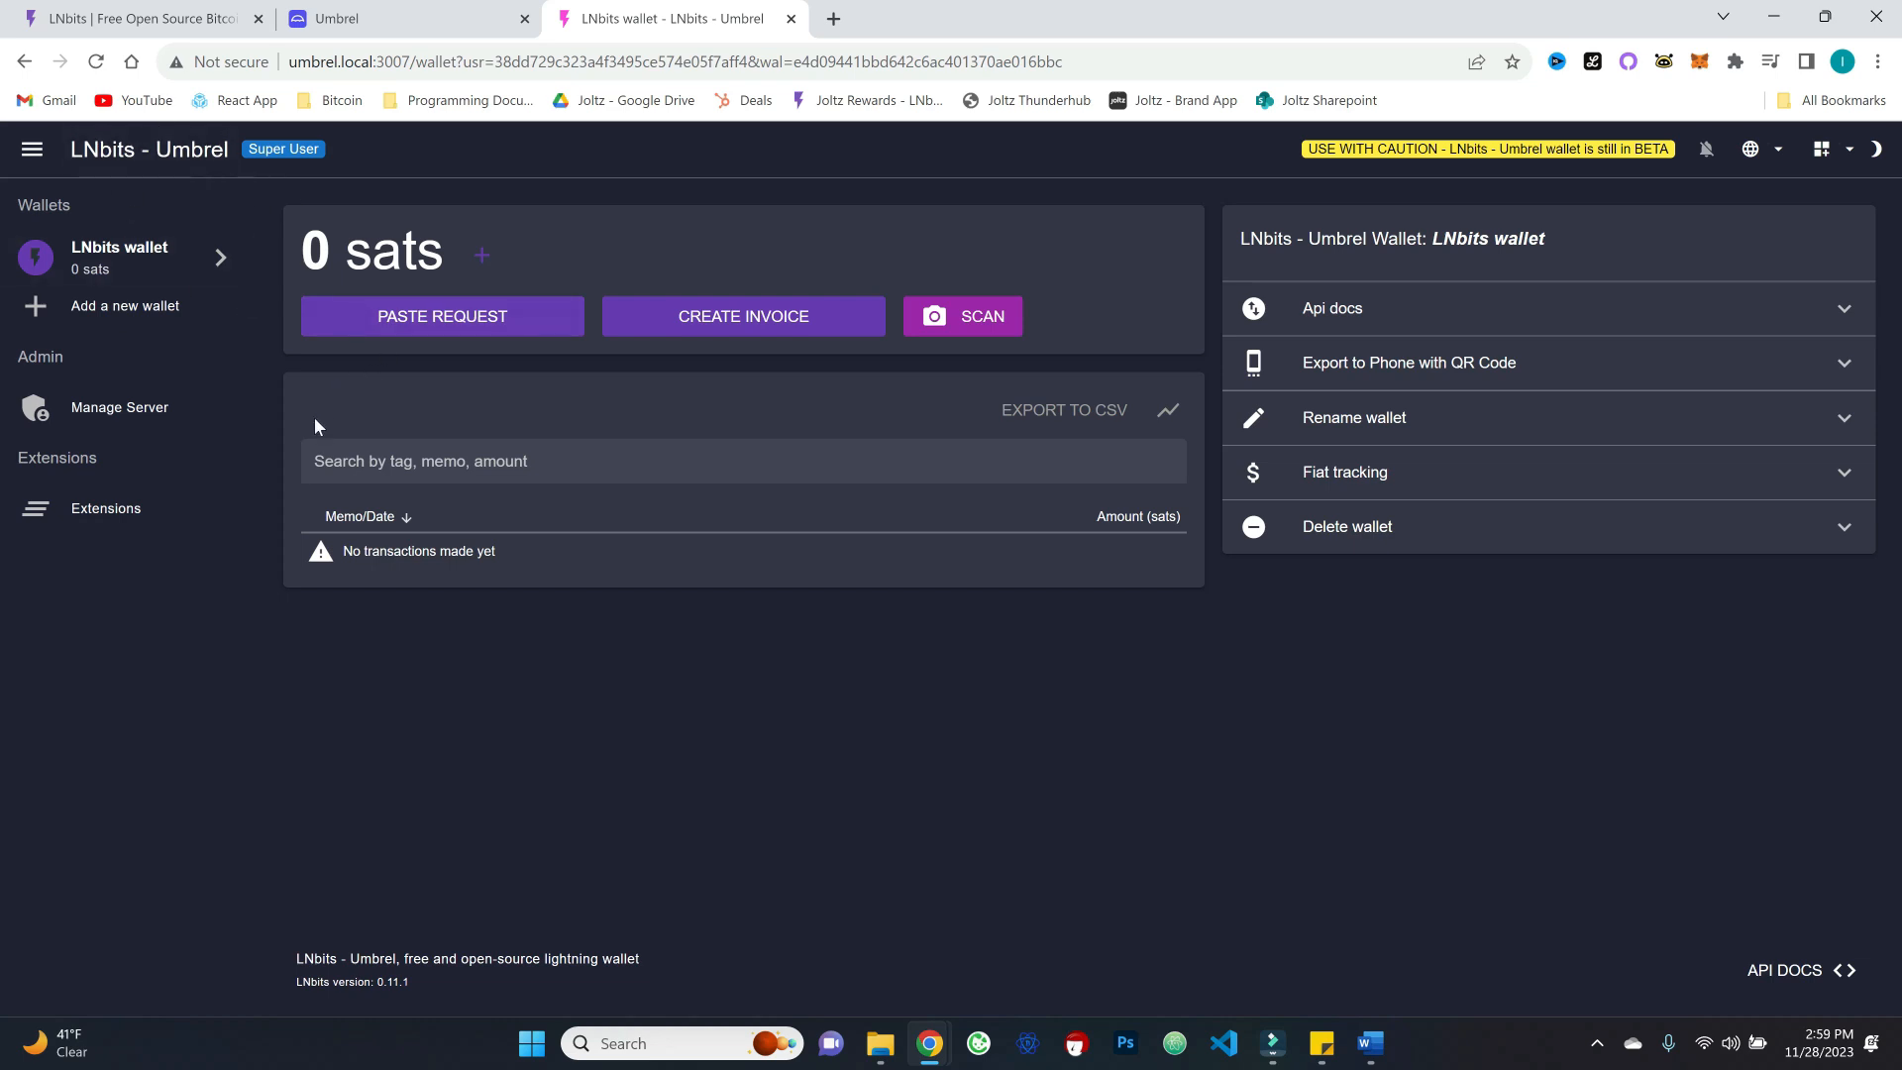
# Step: Create an invoice for 50 sats in the LNbits wallet and copy it
pyautogui.click(743, 315)
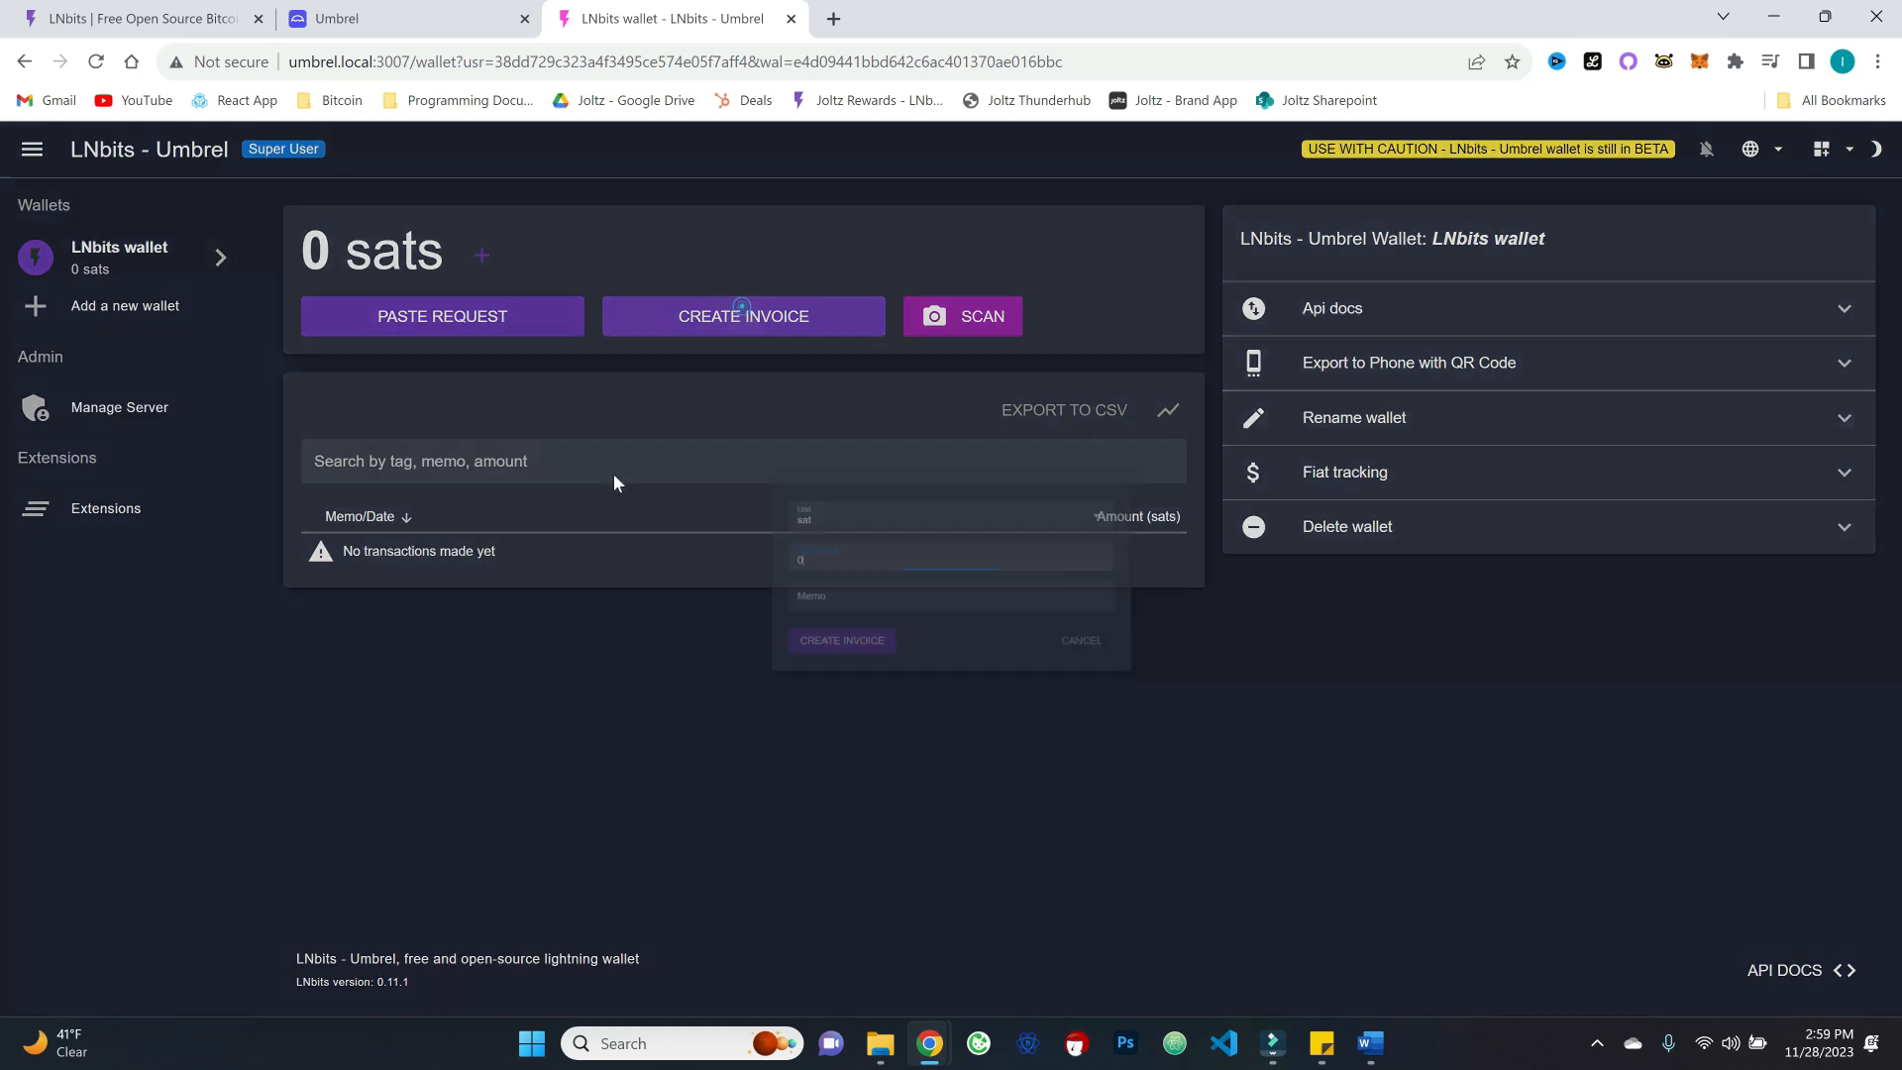
pyautogui.write('50')
pyautogui.click(775, 680)
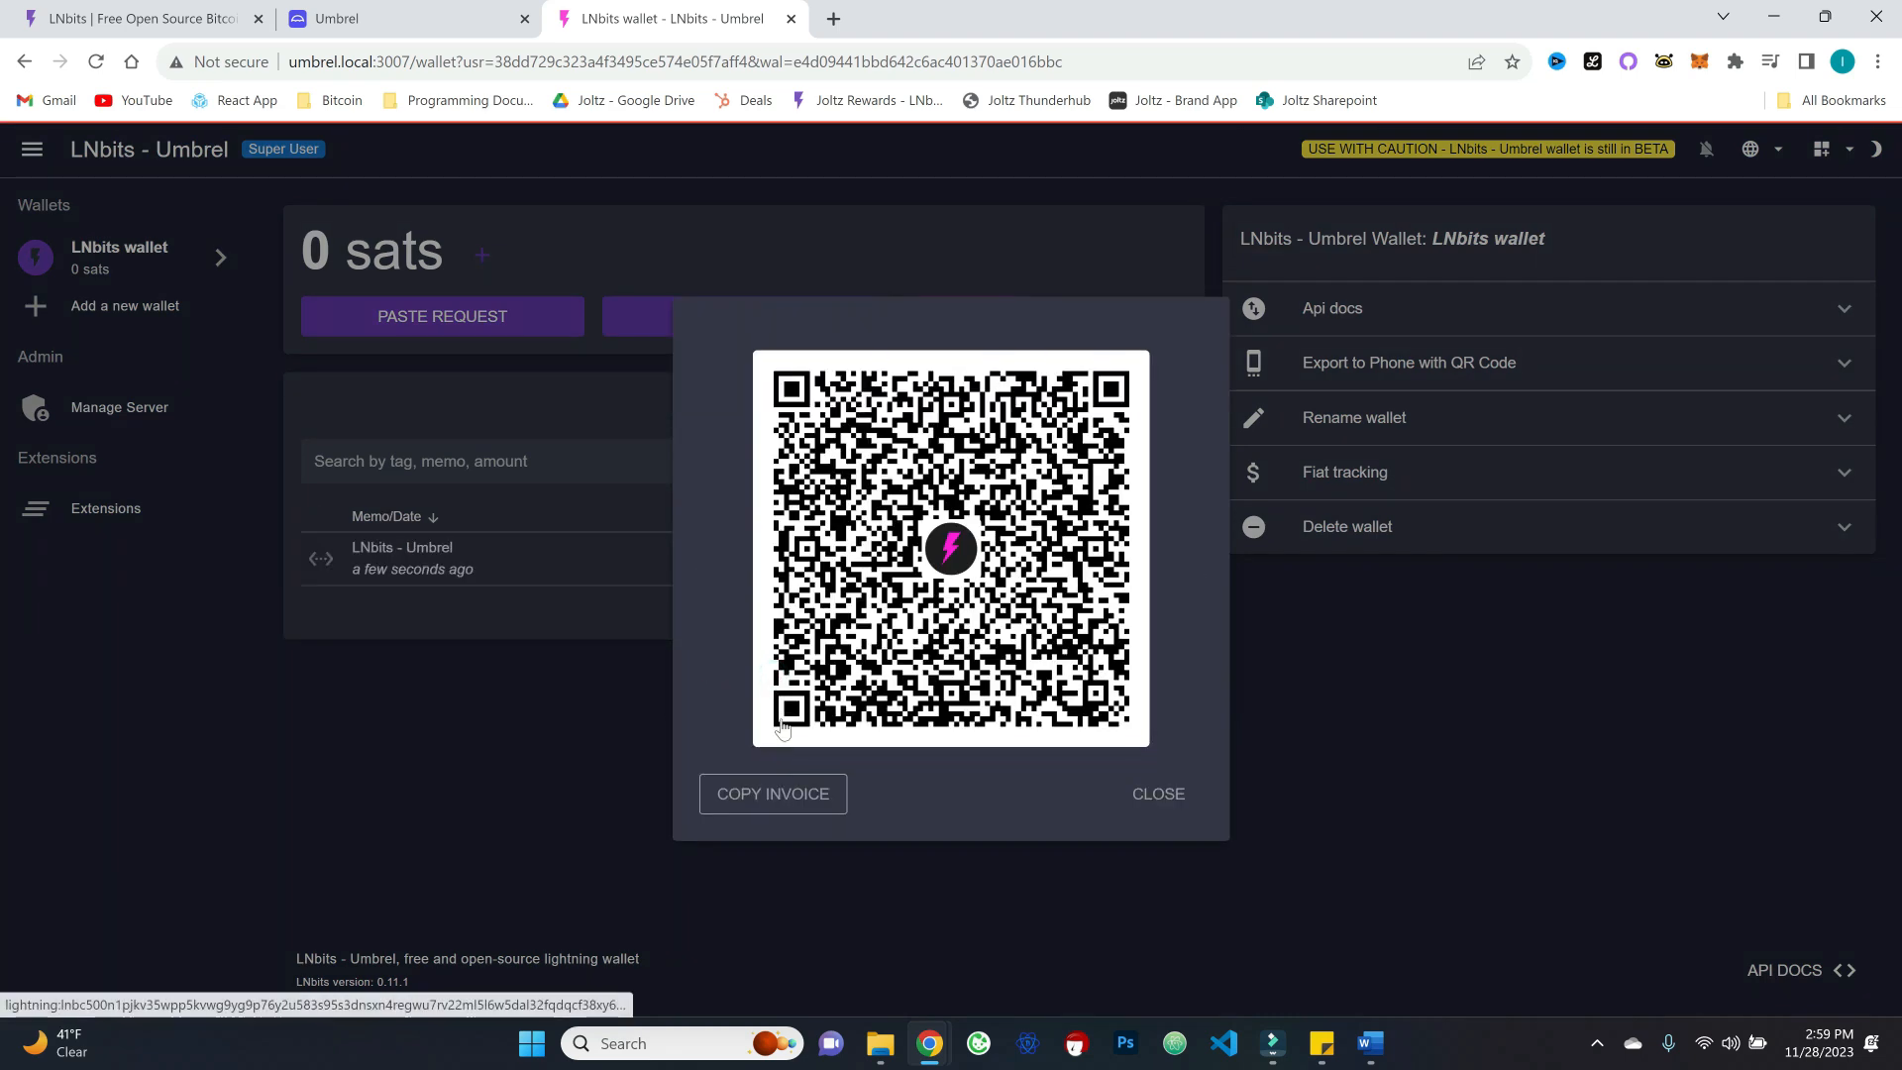
pyautogui.click(749, 804)
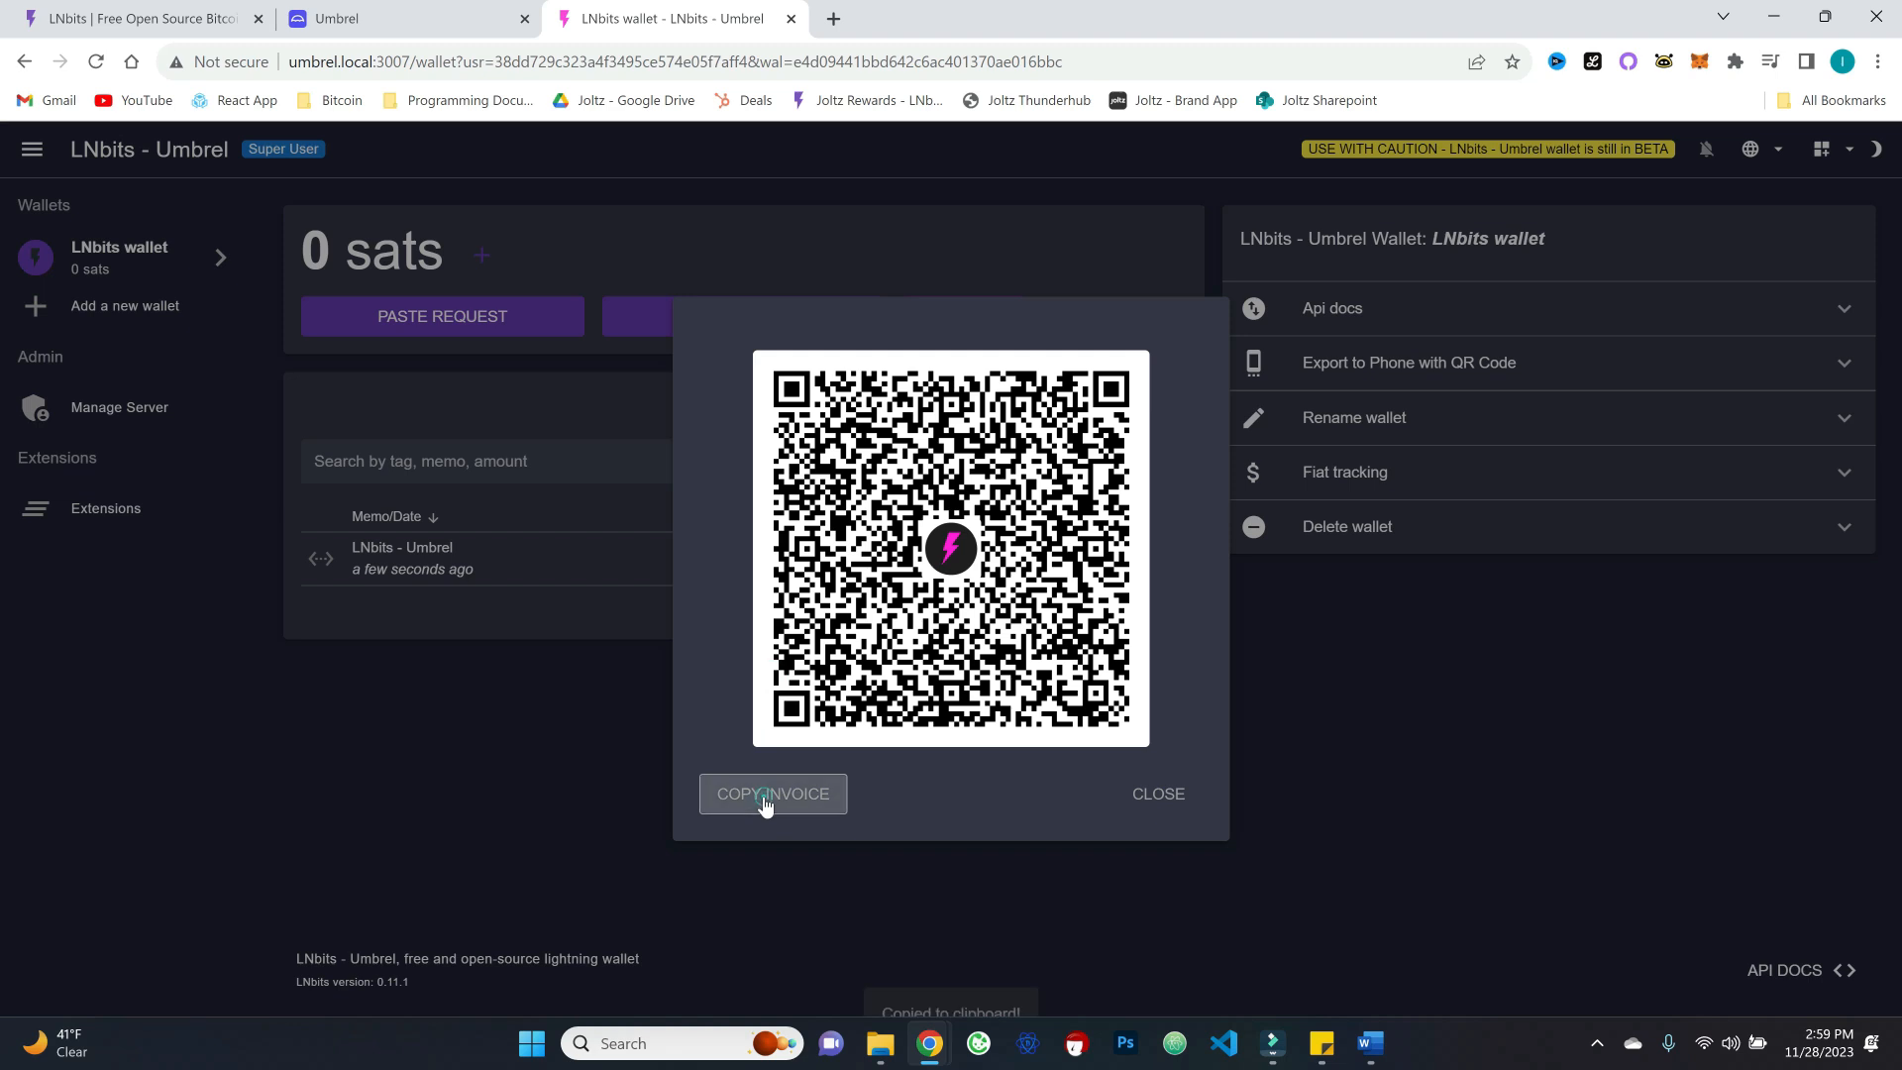
# Step: Pay the copied 50 sats invoice from the Alby browser wallet and close the wallet
pyautogui.click(1664, 63)
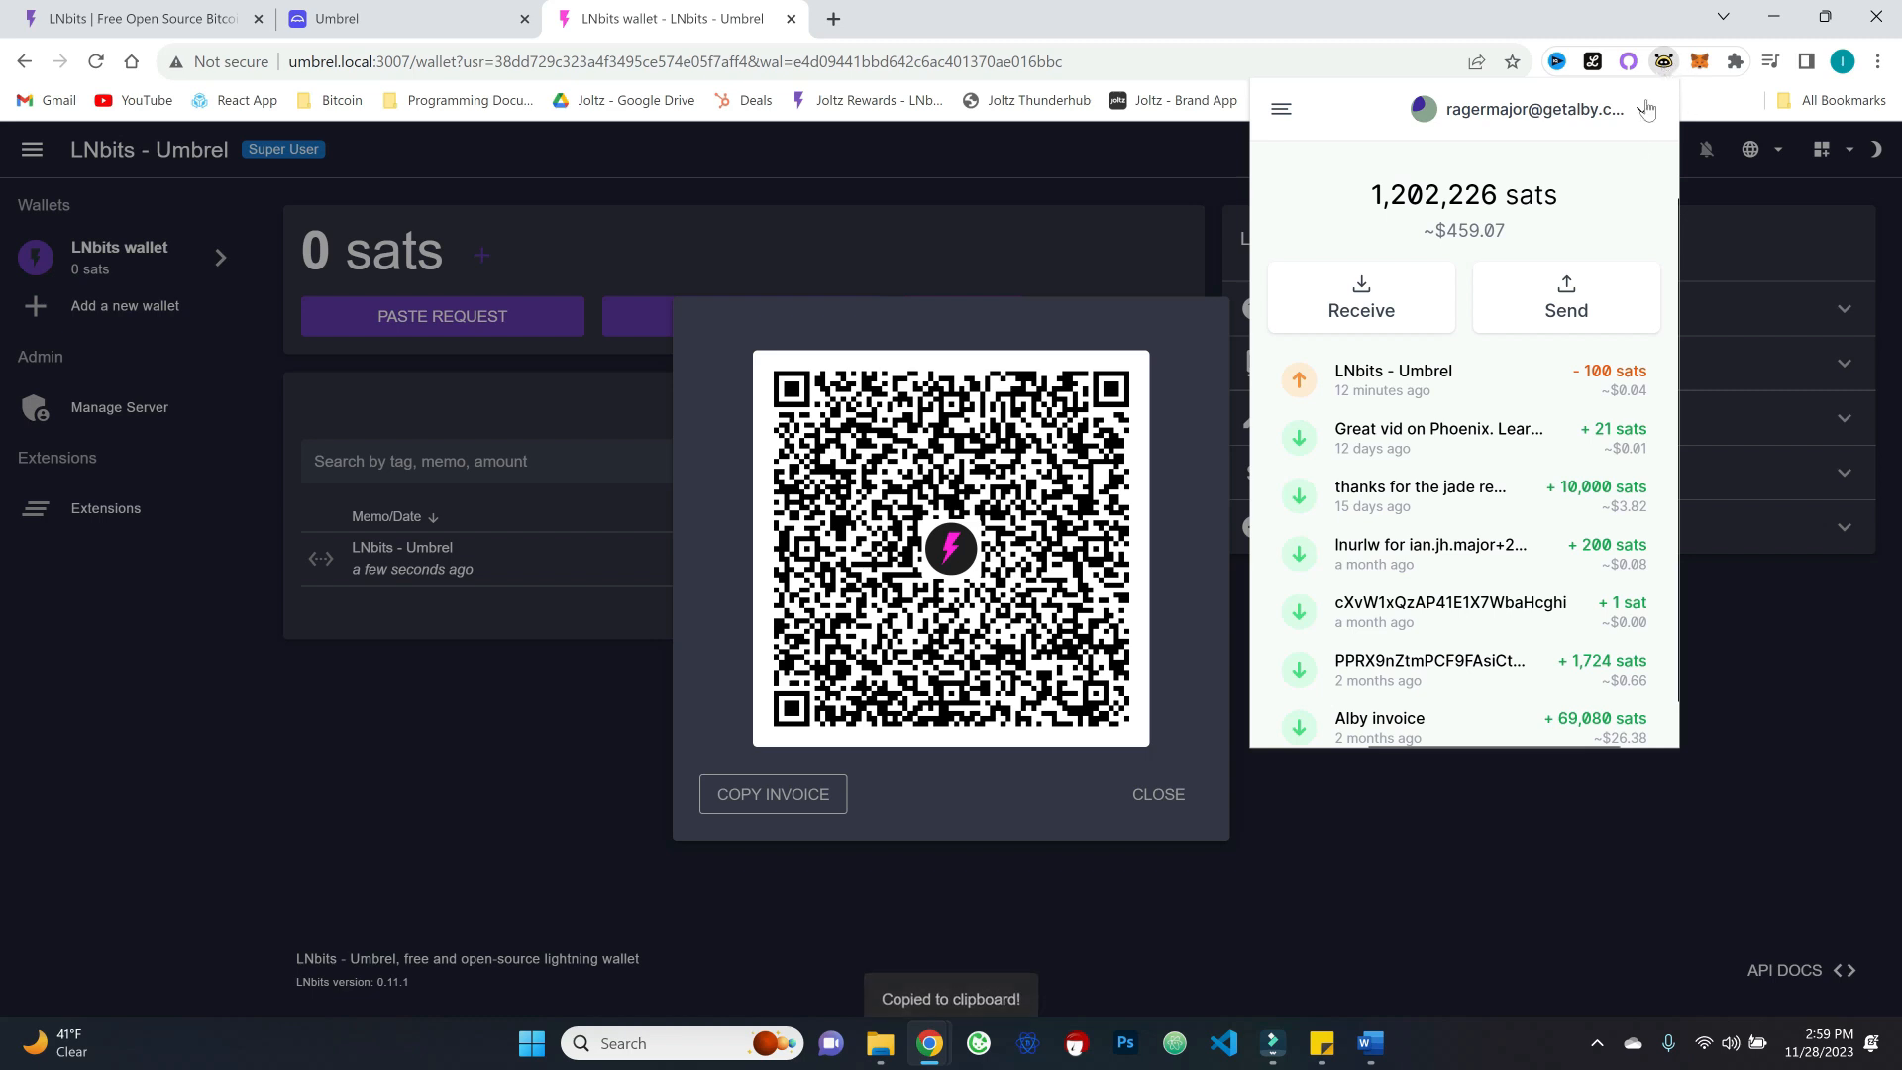
pyautogui.click(1548, 300)
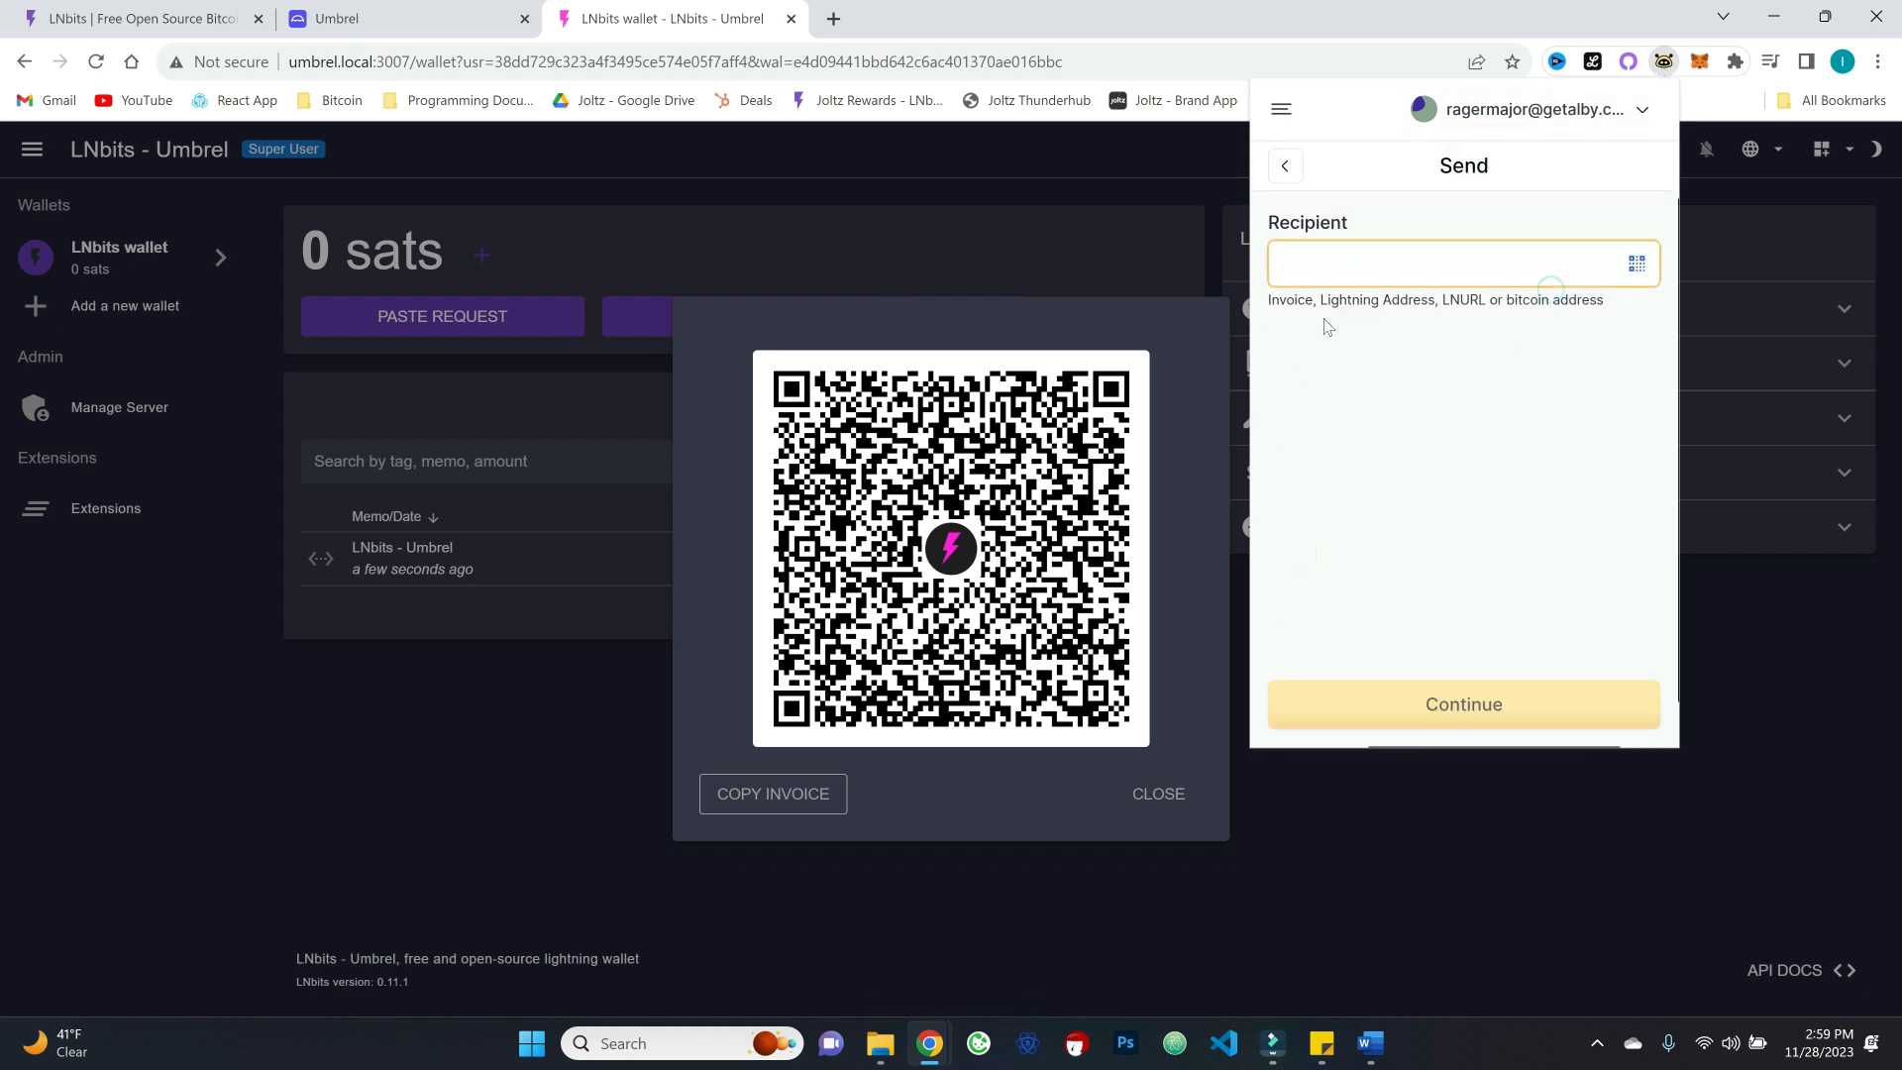
pyautogui.hotkey('ctrl', 'v')
pyautogui.click(1361, 388)
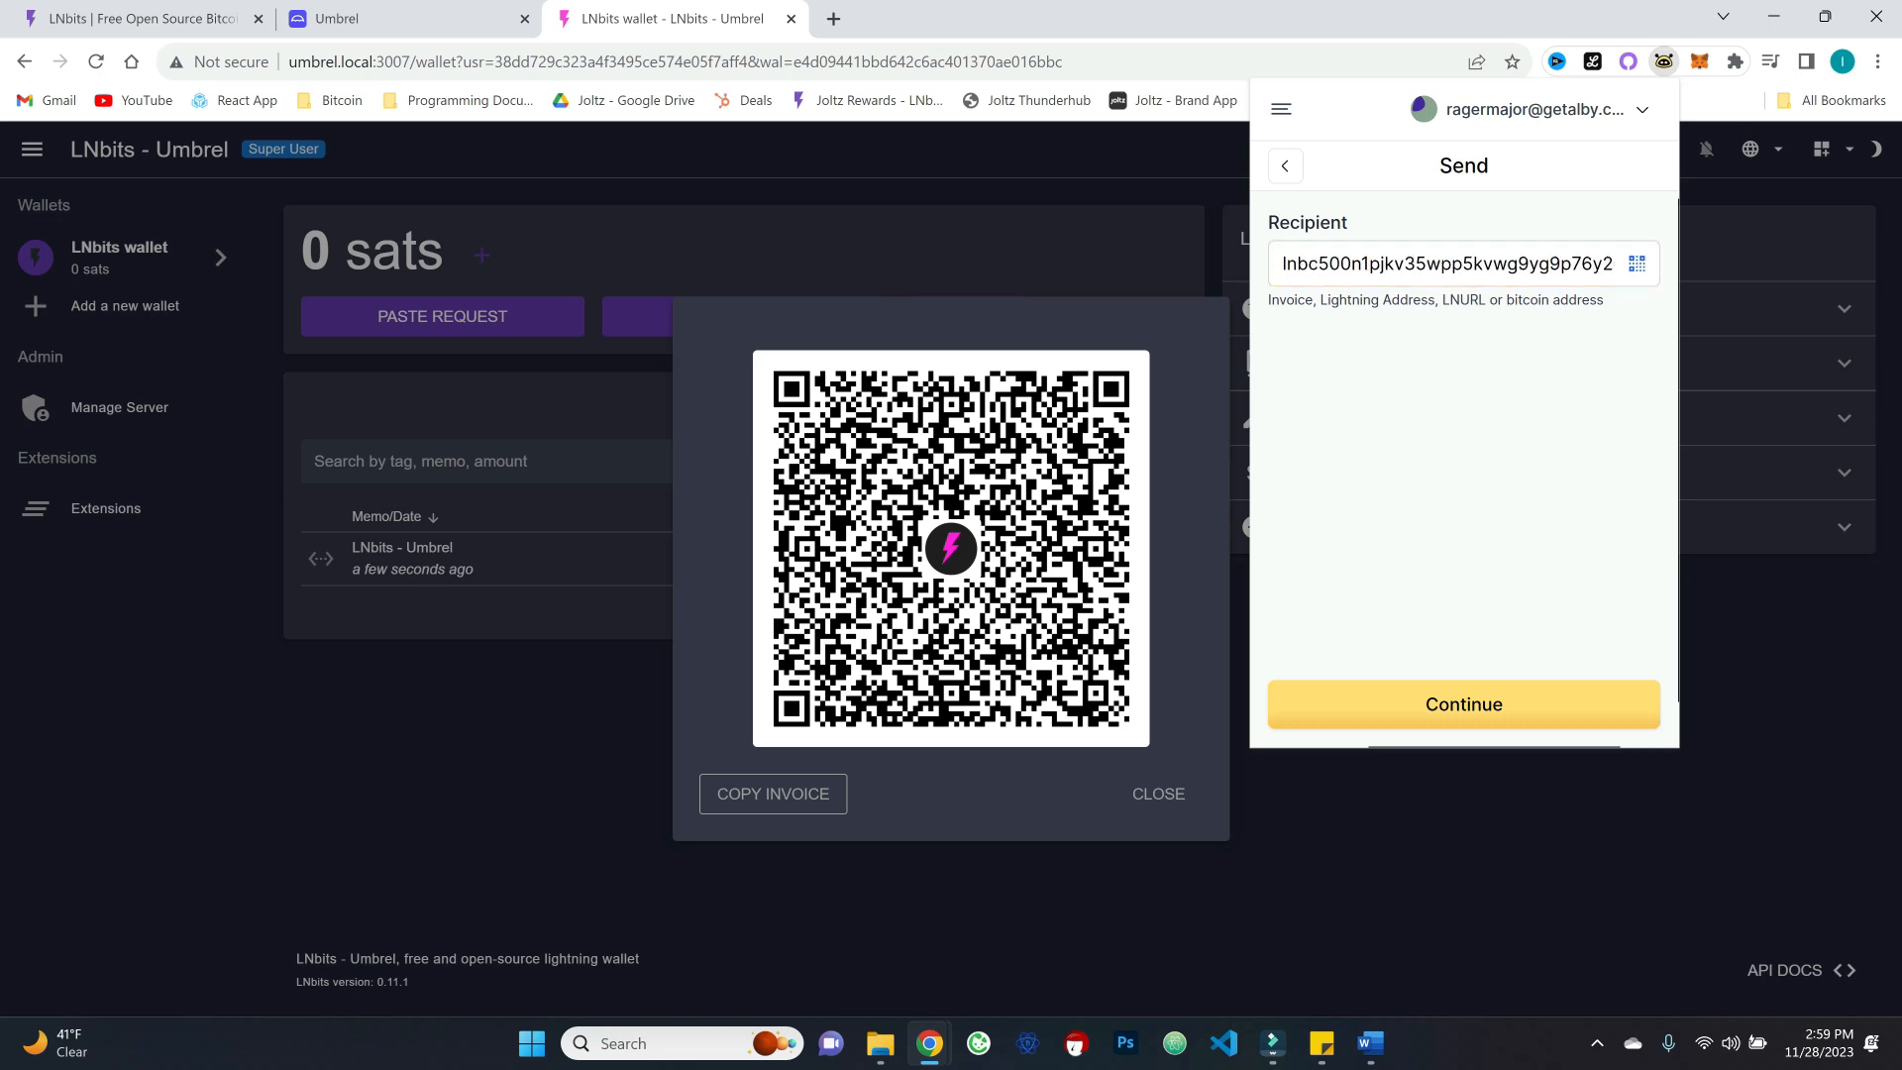
pyautogui.click(1470, 706)
pyautogui.click(1545, 711)
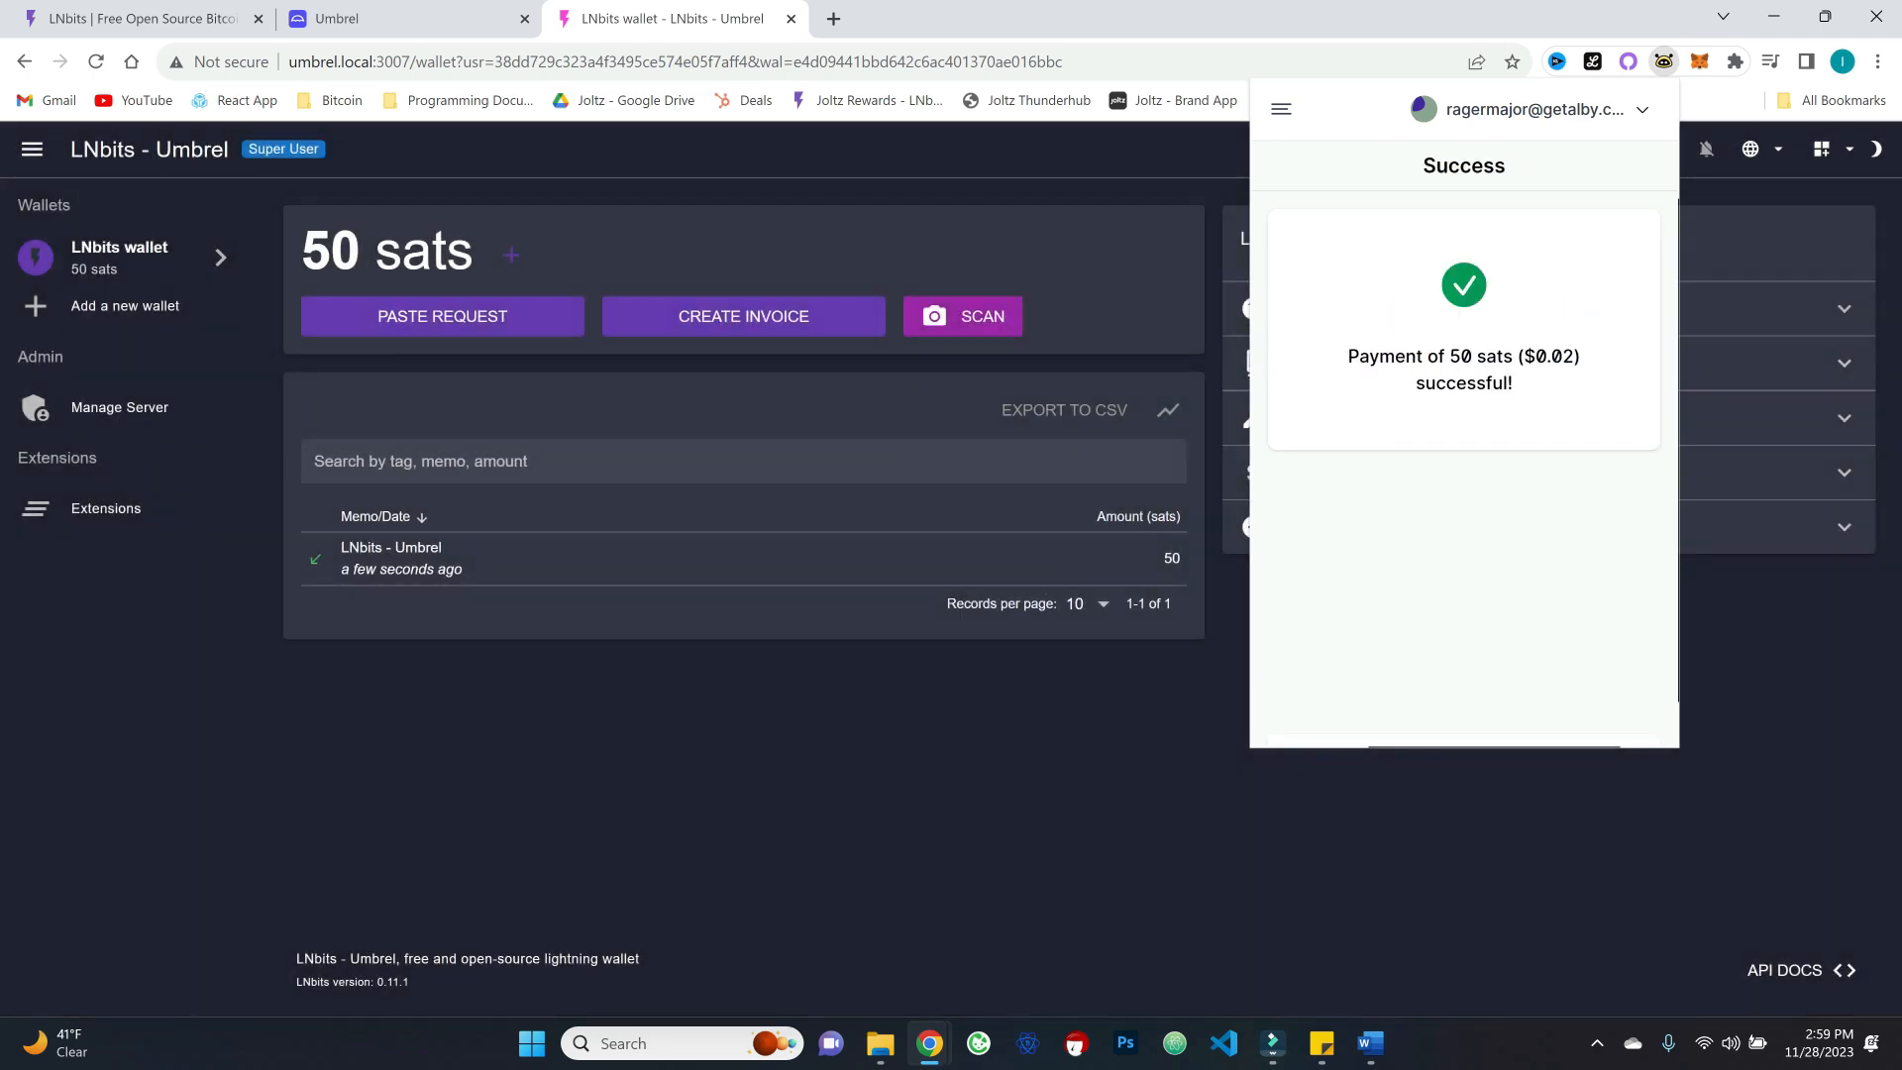
pyautogui.click(1046, 774)
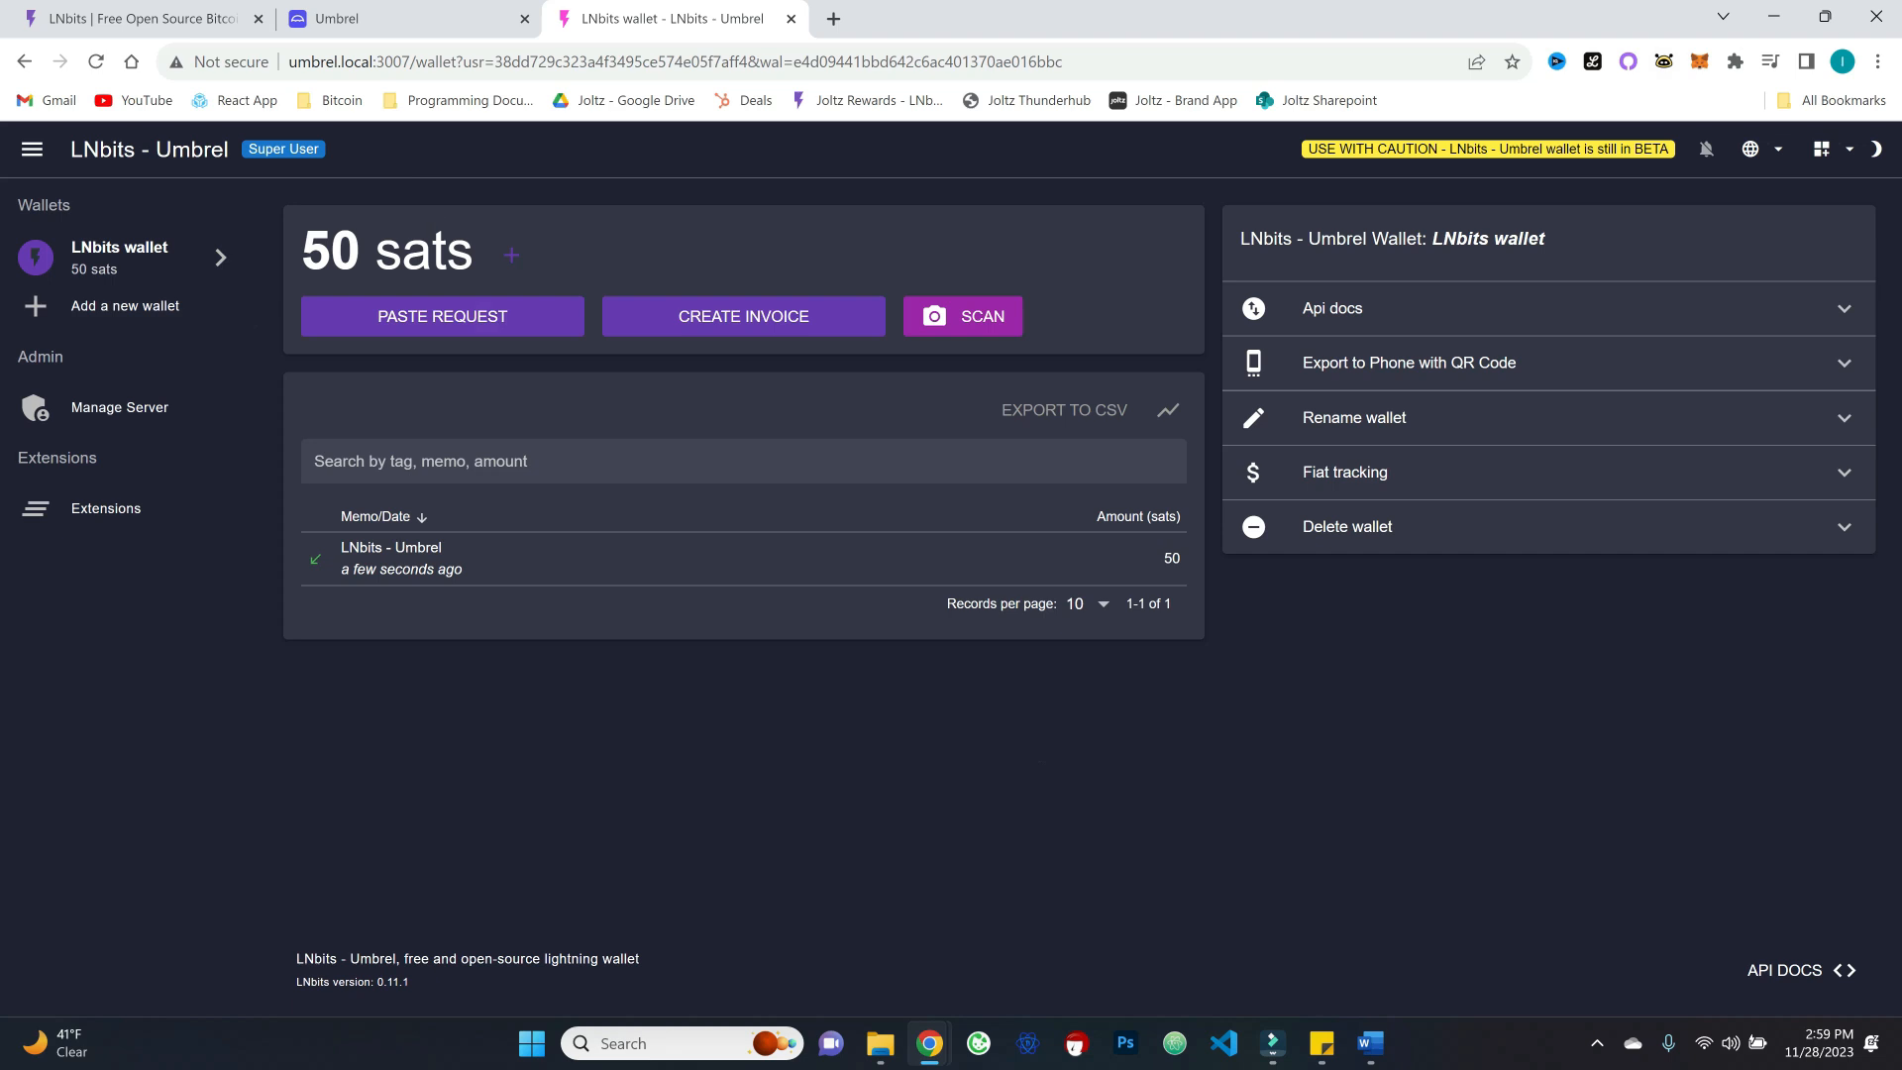
# Step: Check the Lightning Node app on Umbrel for the incoming LNbits payment, close it and return to the LNbits wallet
pyautogui.click(342, 25)
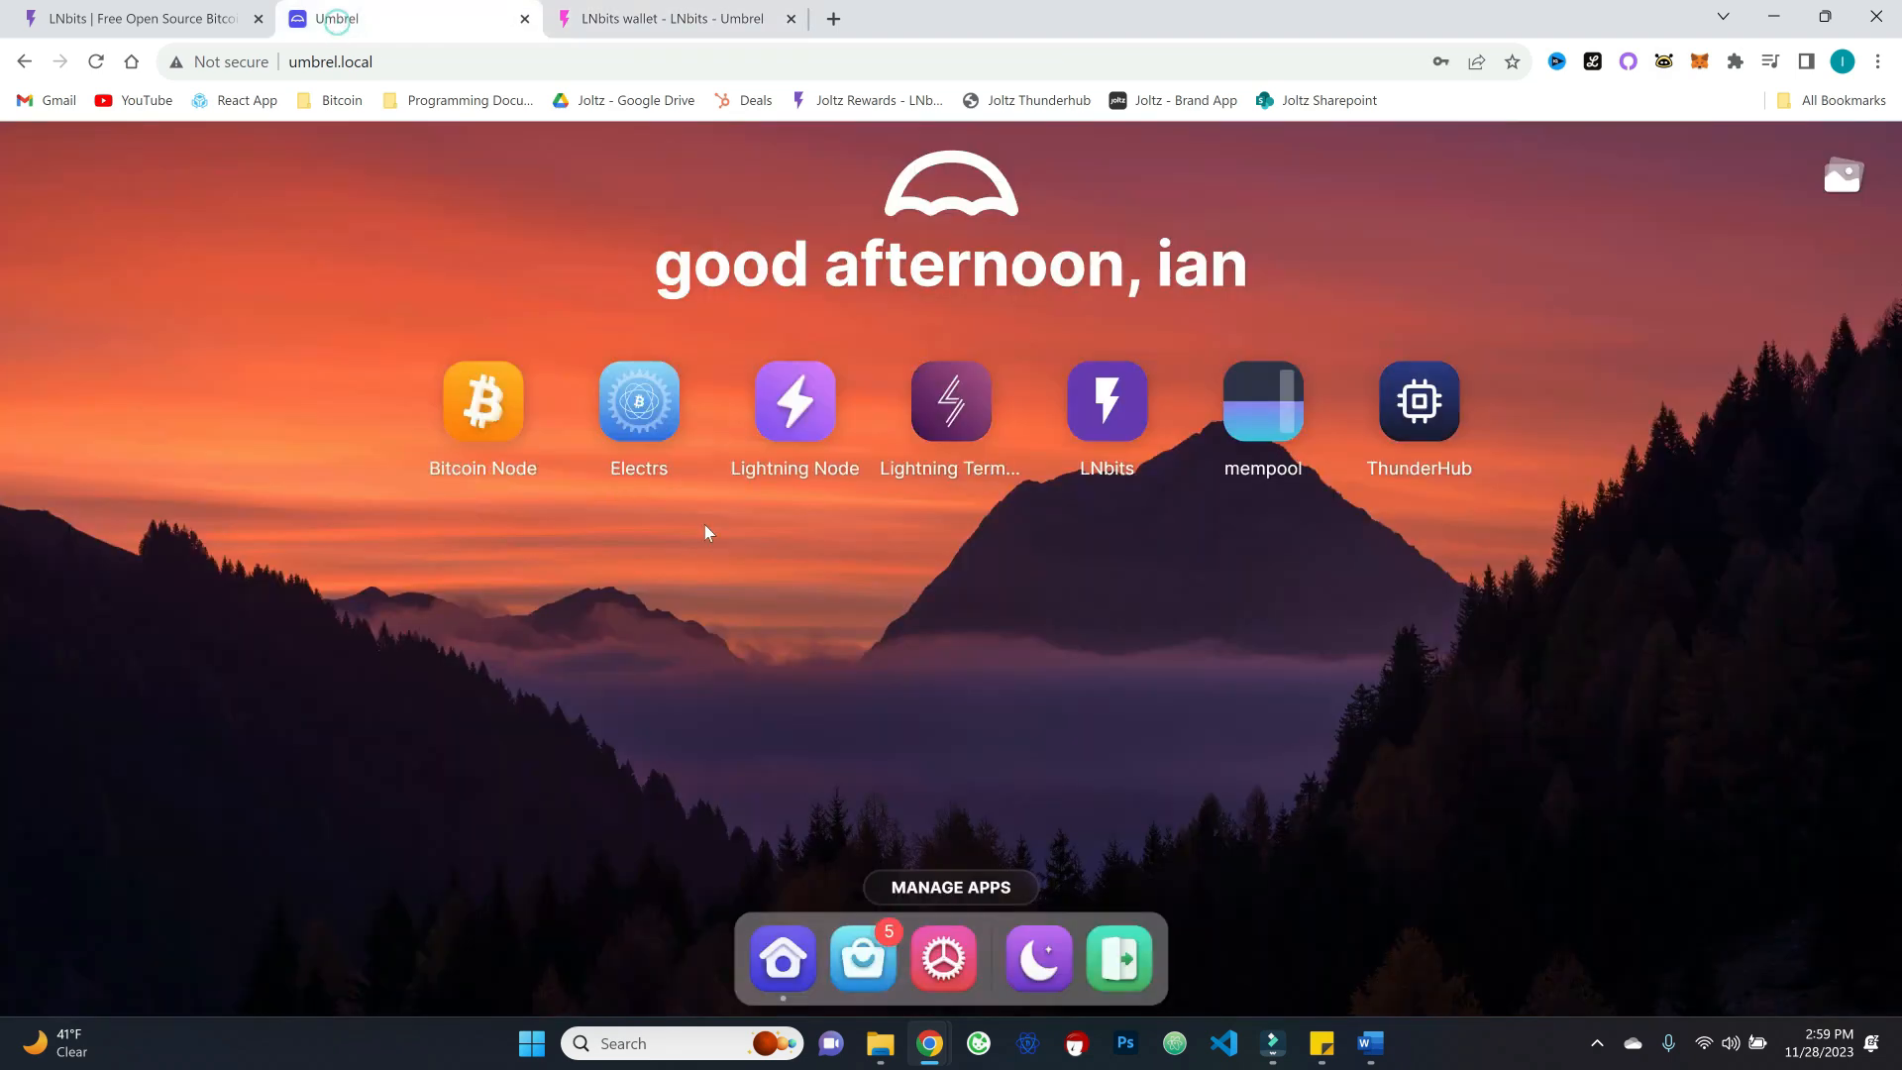
pyautogui.click(810, 389)
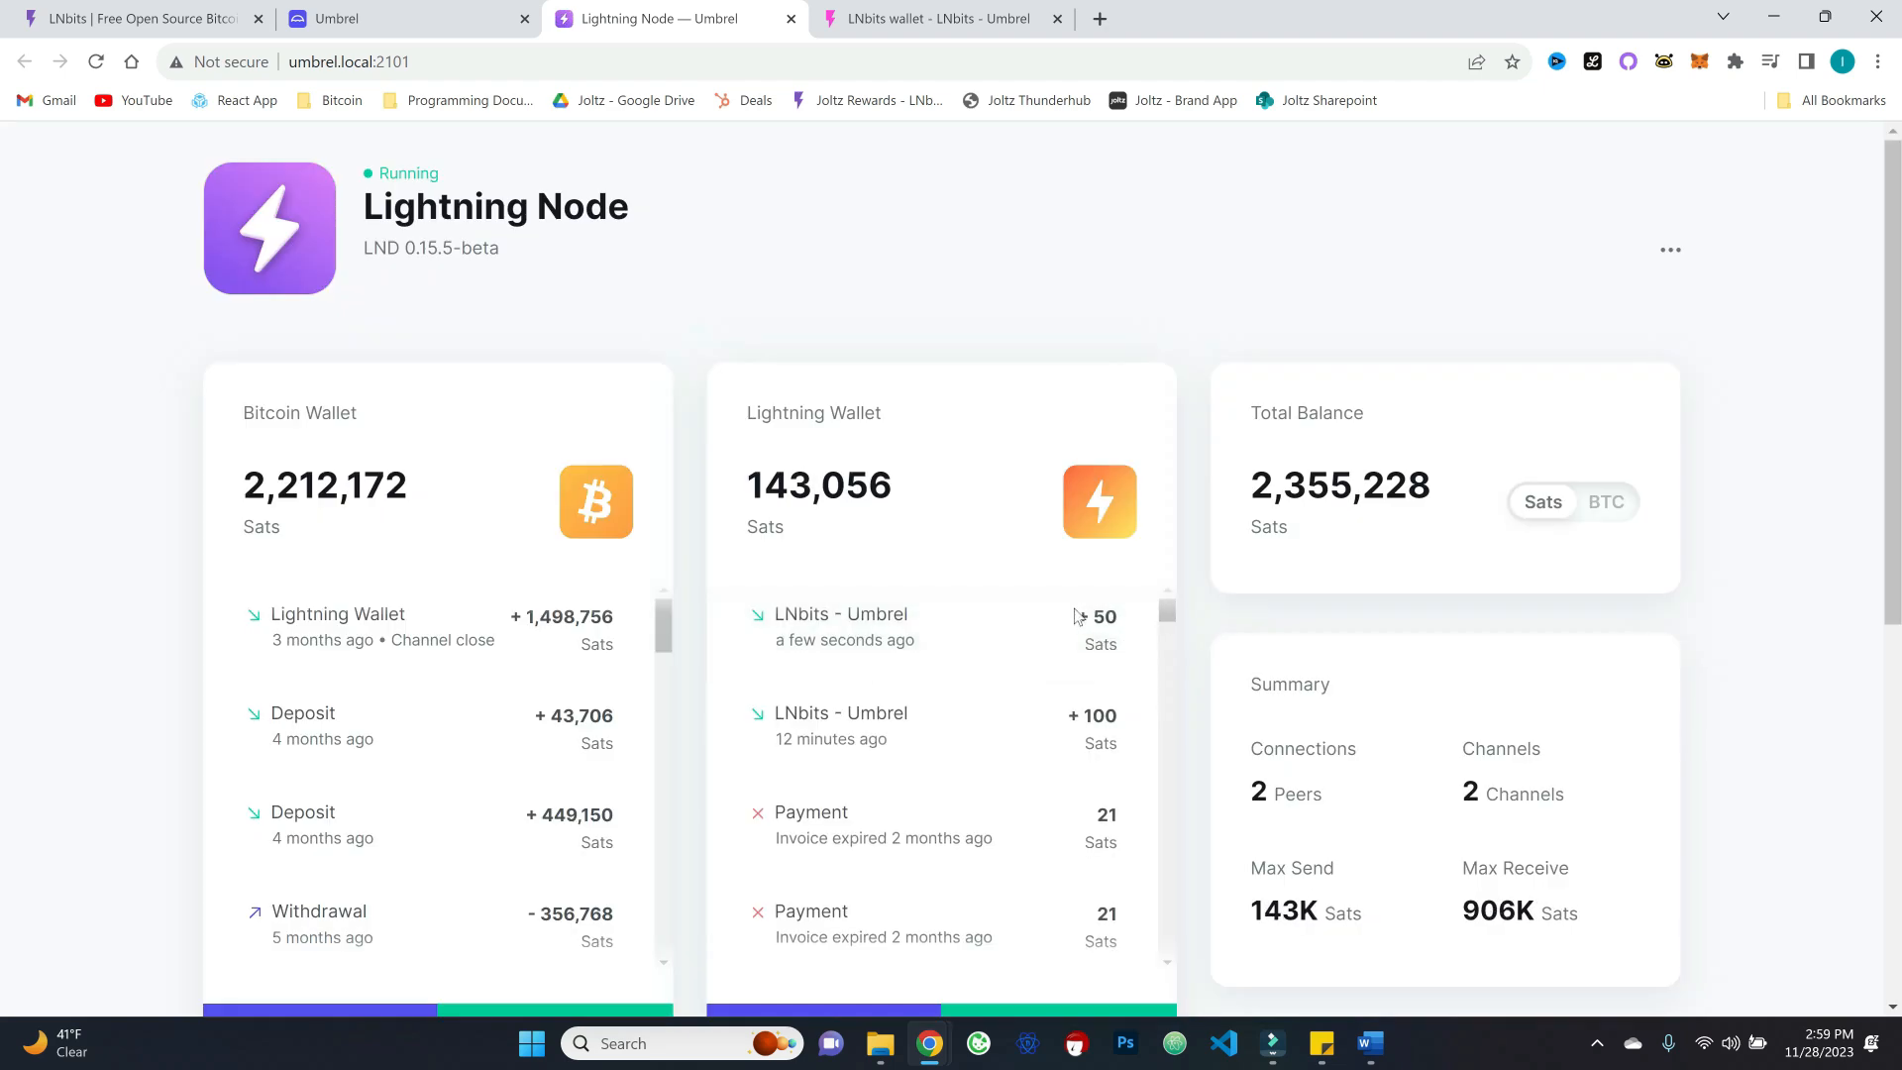
pyautogui.moveTo(1081, 631)
pyautogui.click(790, 19)
pyautogui.click(654, 22)
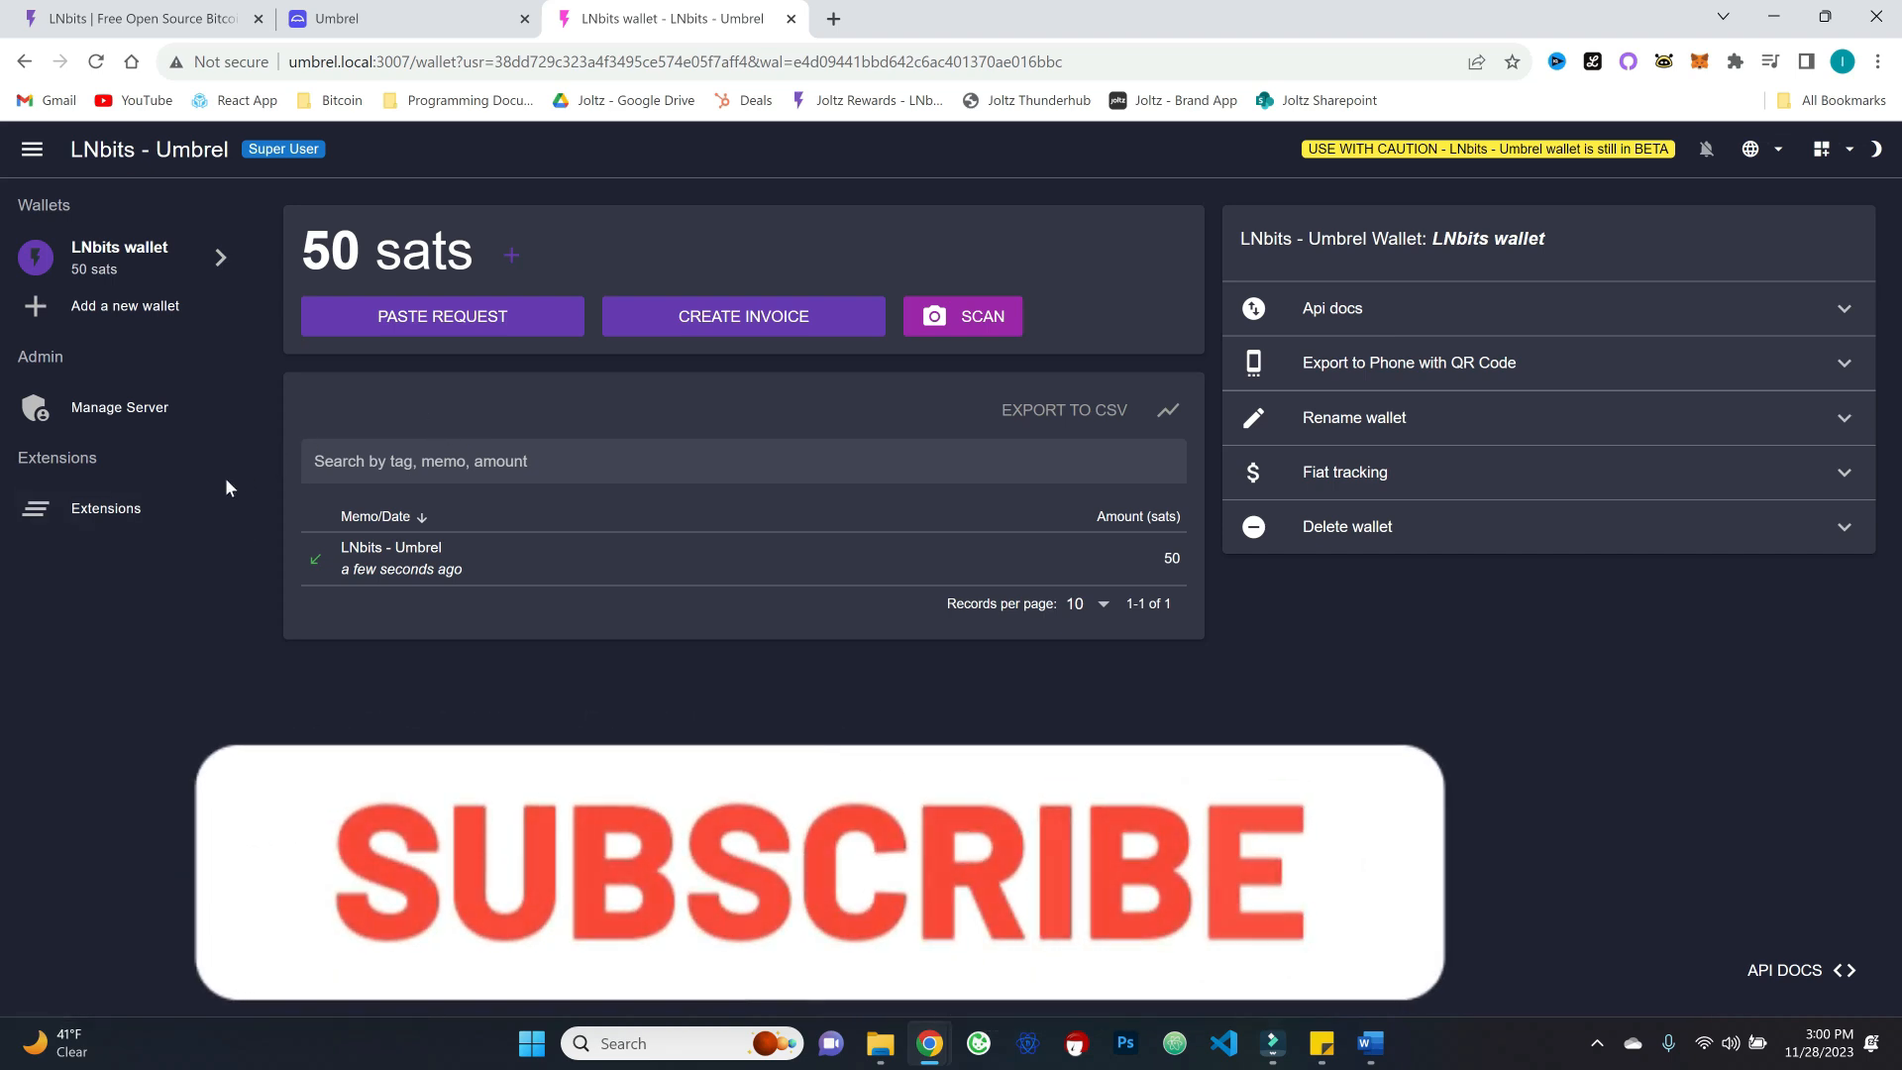
# Step: Open the LNbits extensions list and search it for "nostr"
pyautogui.click(128, 515)
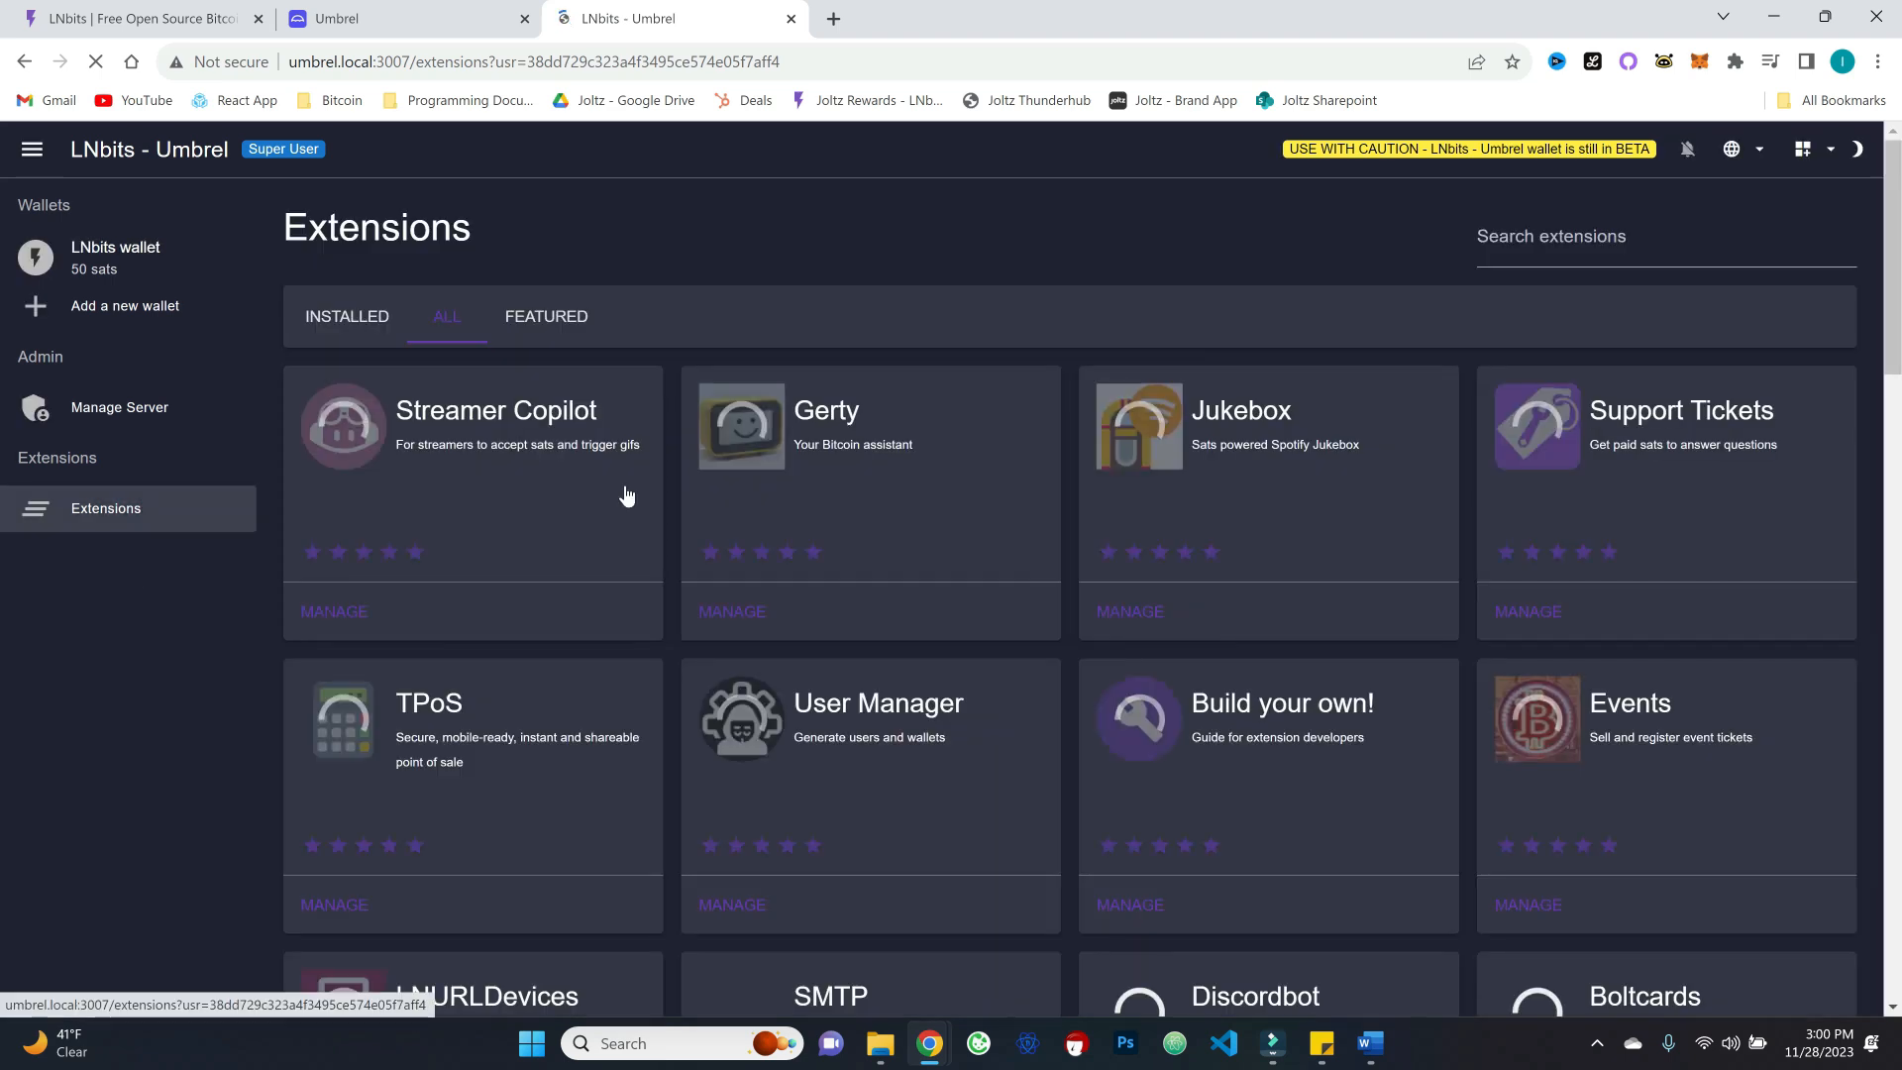
pyautogui.click(1486, 263)
pyautogui.write('nostr')
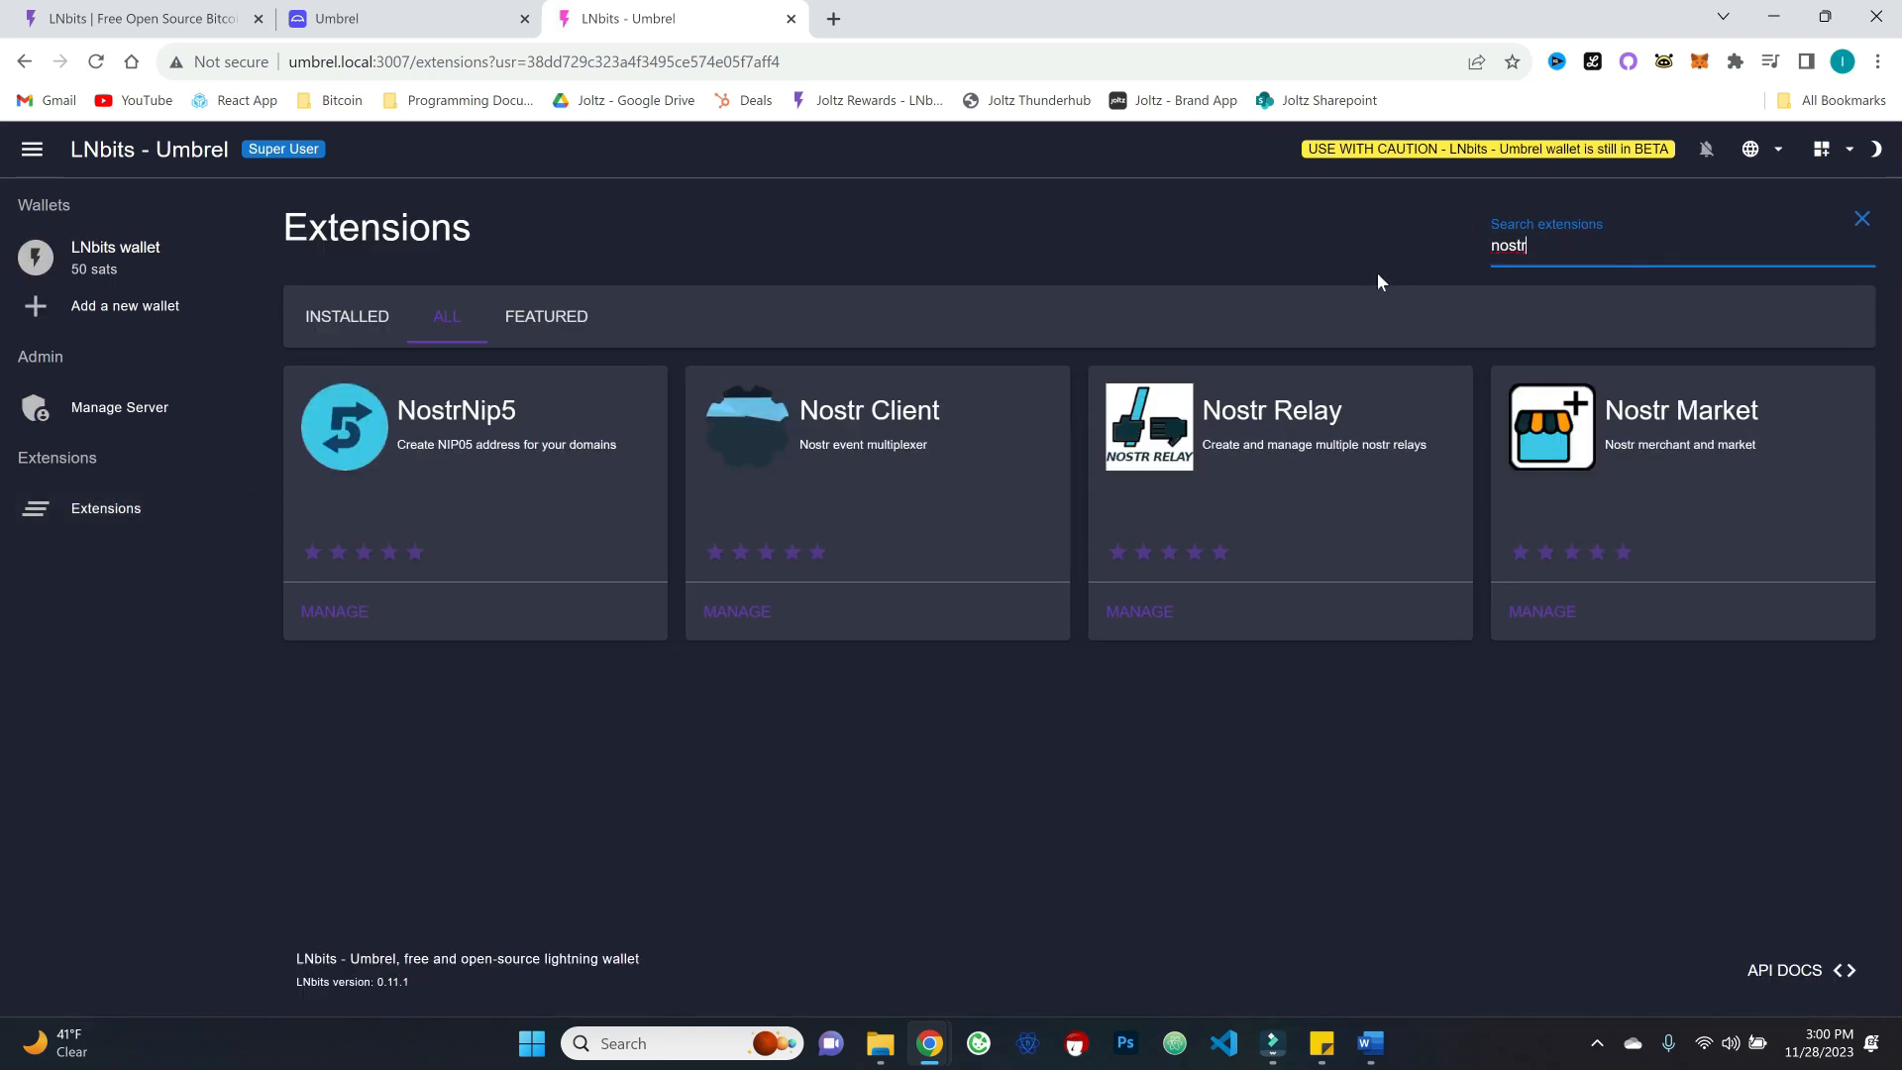
# Step: Install version 0.5.1 of the Nostr Market extension from the LNbits repository
pyautogui.click(1375, 264)
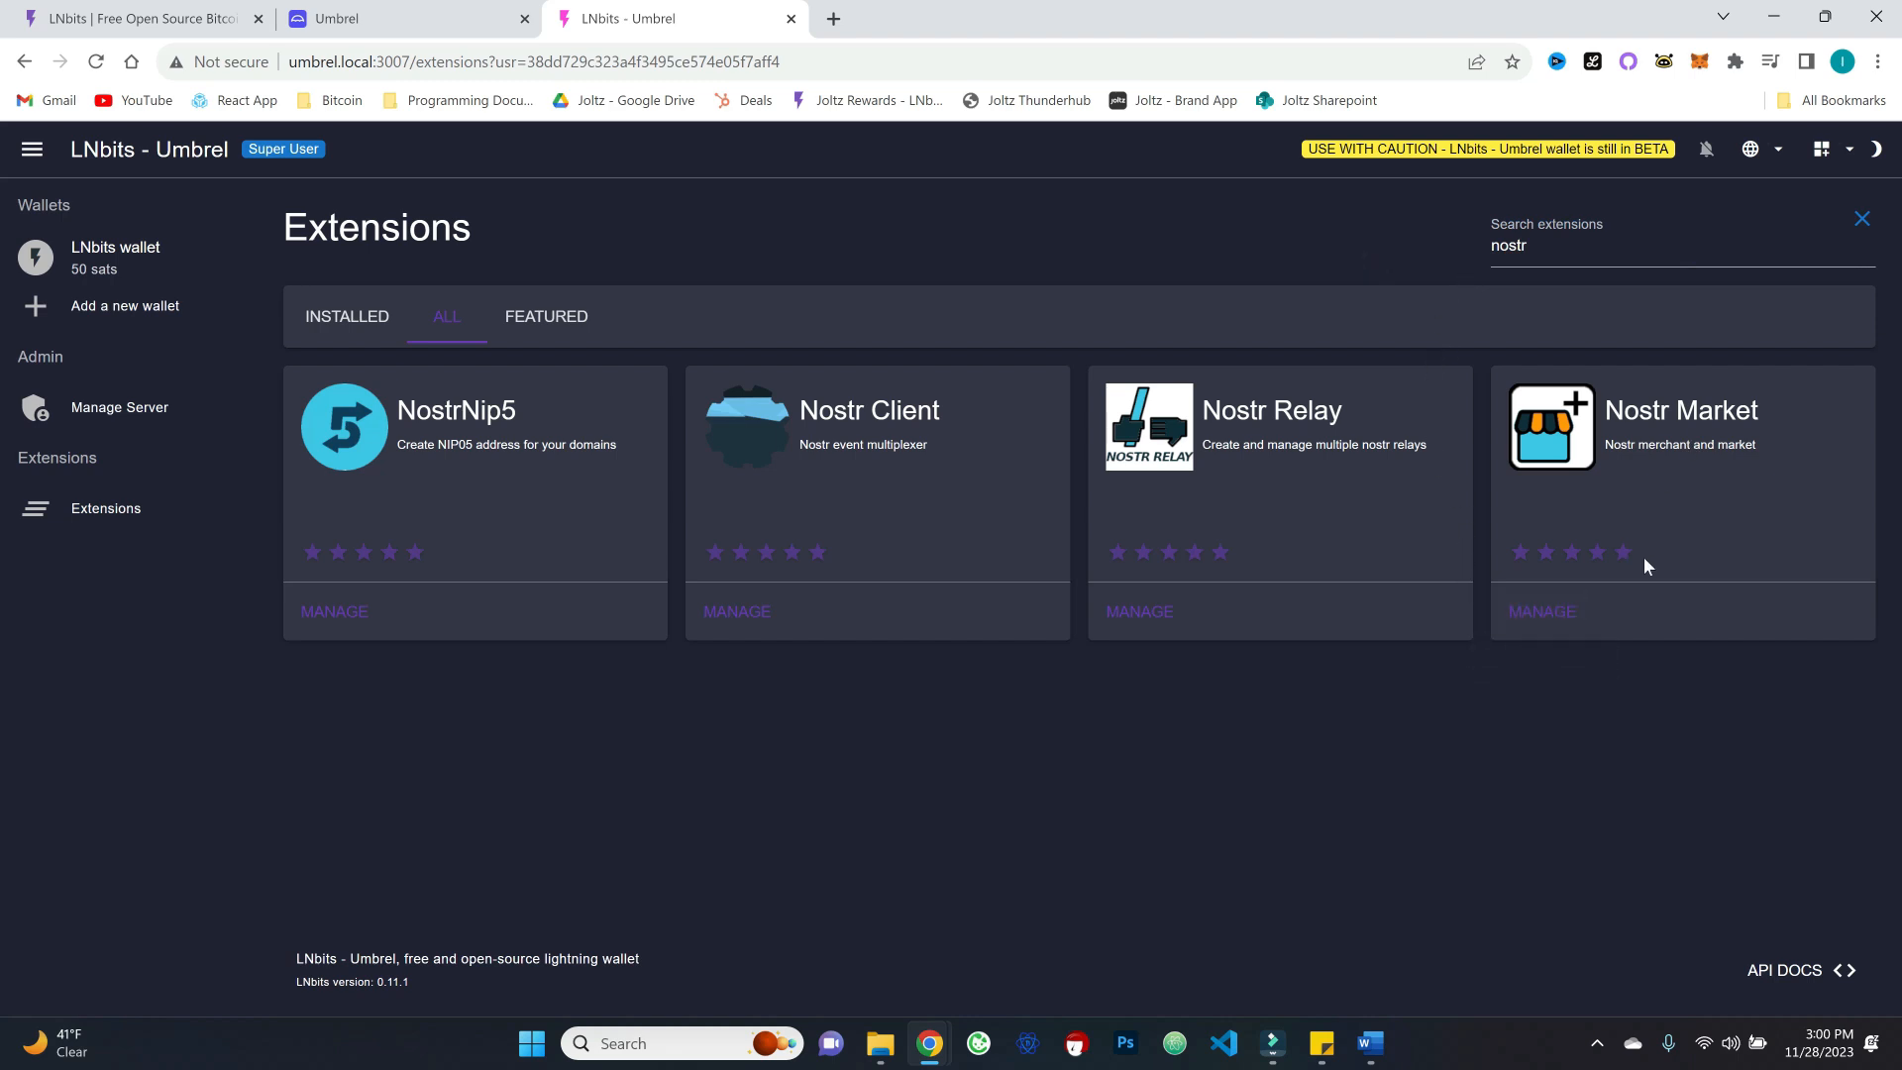
pyautogui.click(1543, 611)
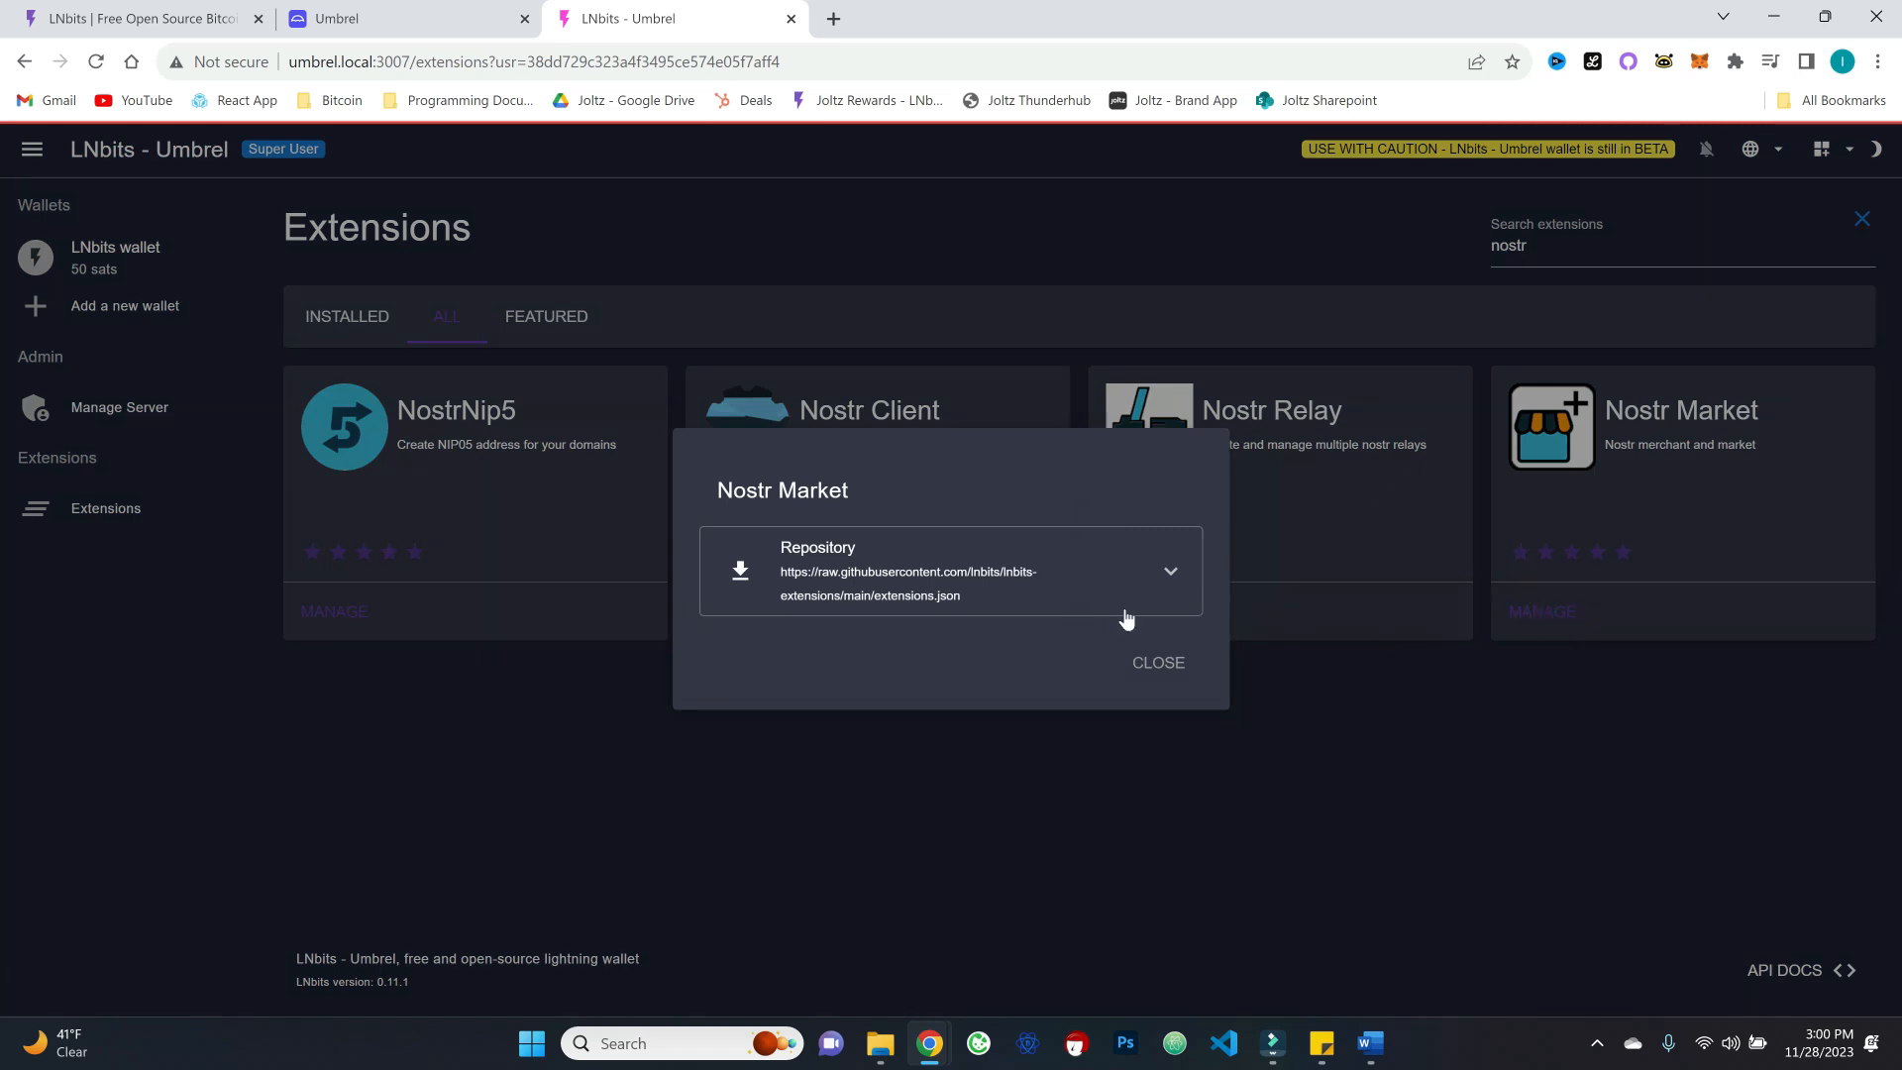
pyautogui.click(1173, 578)
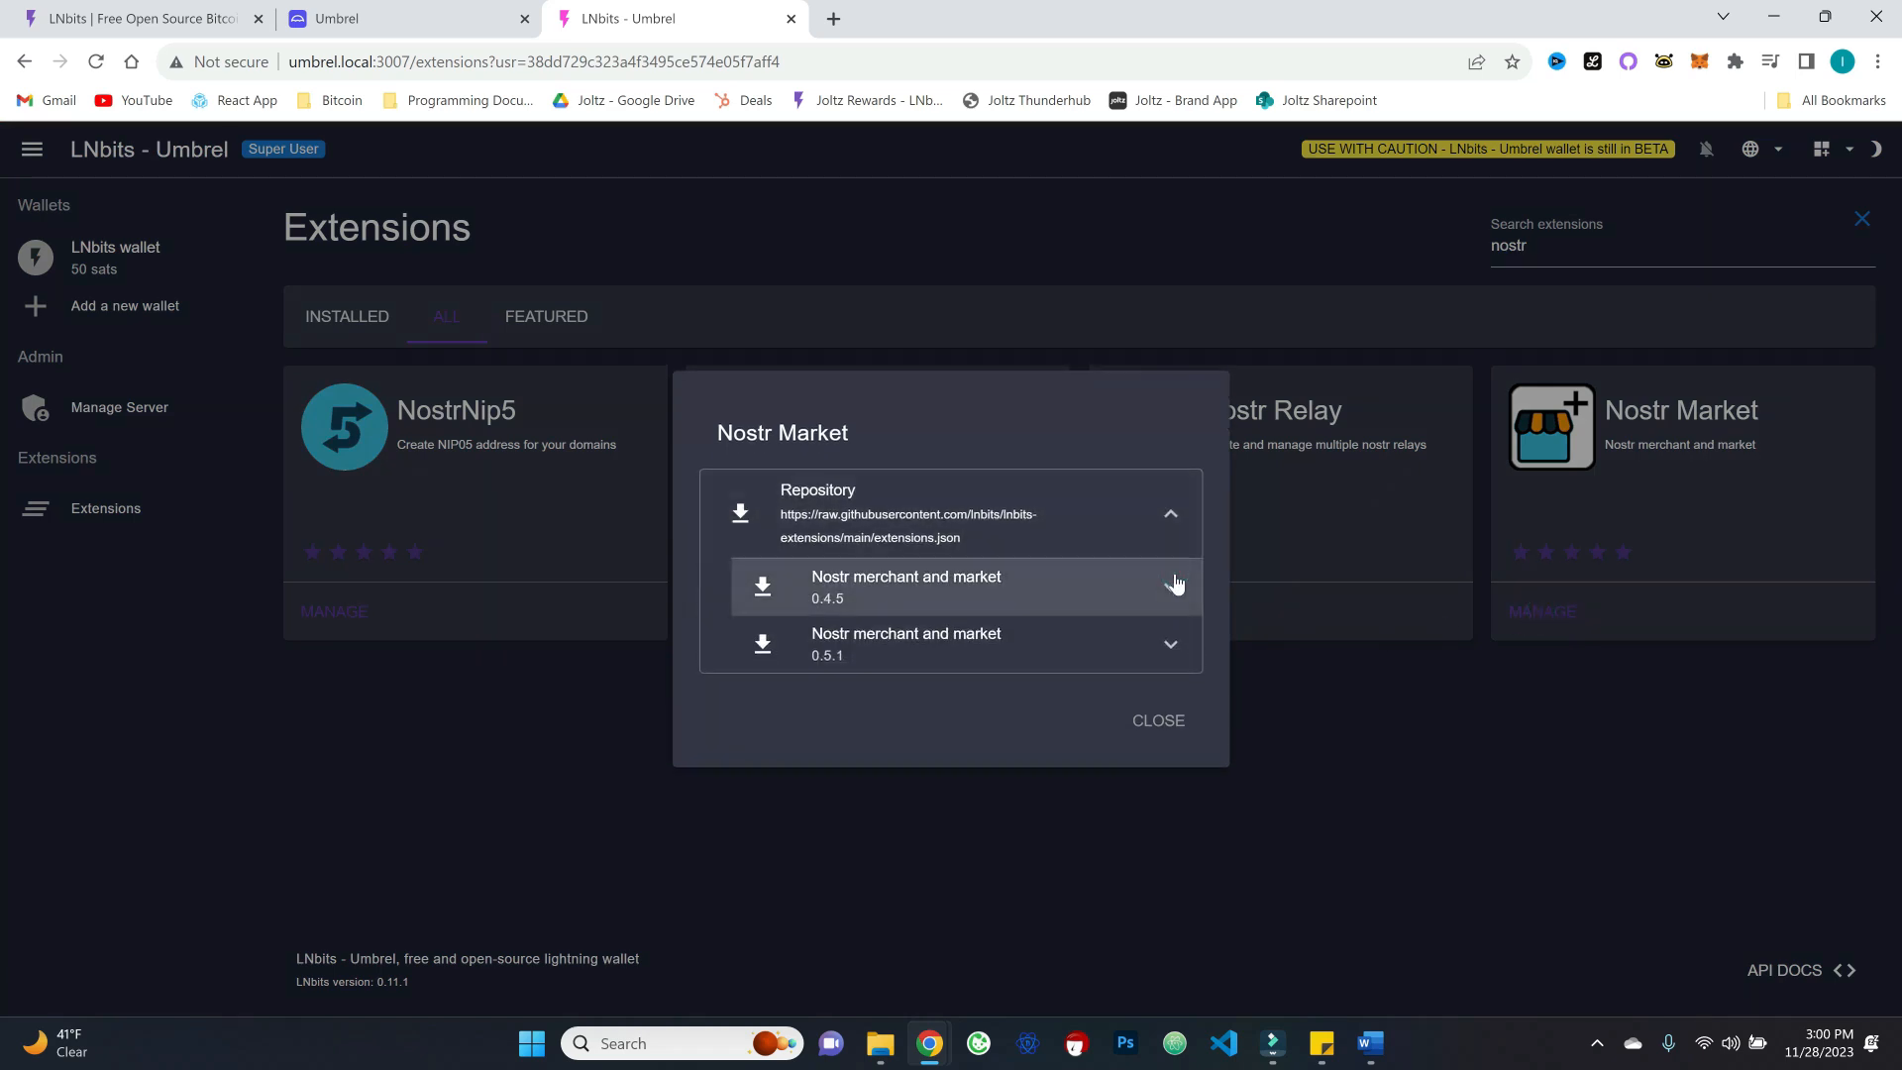
pyautogui.click(1169, 644)
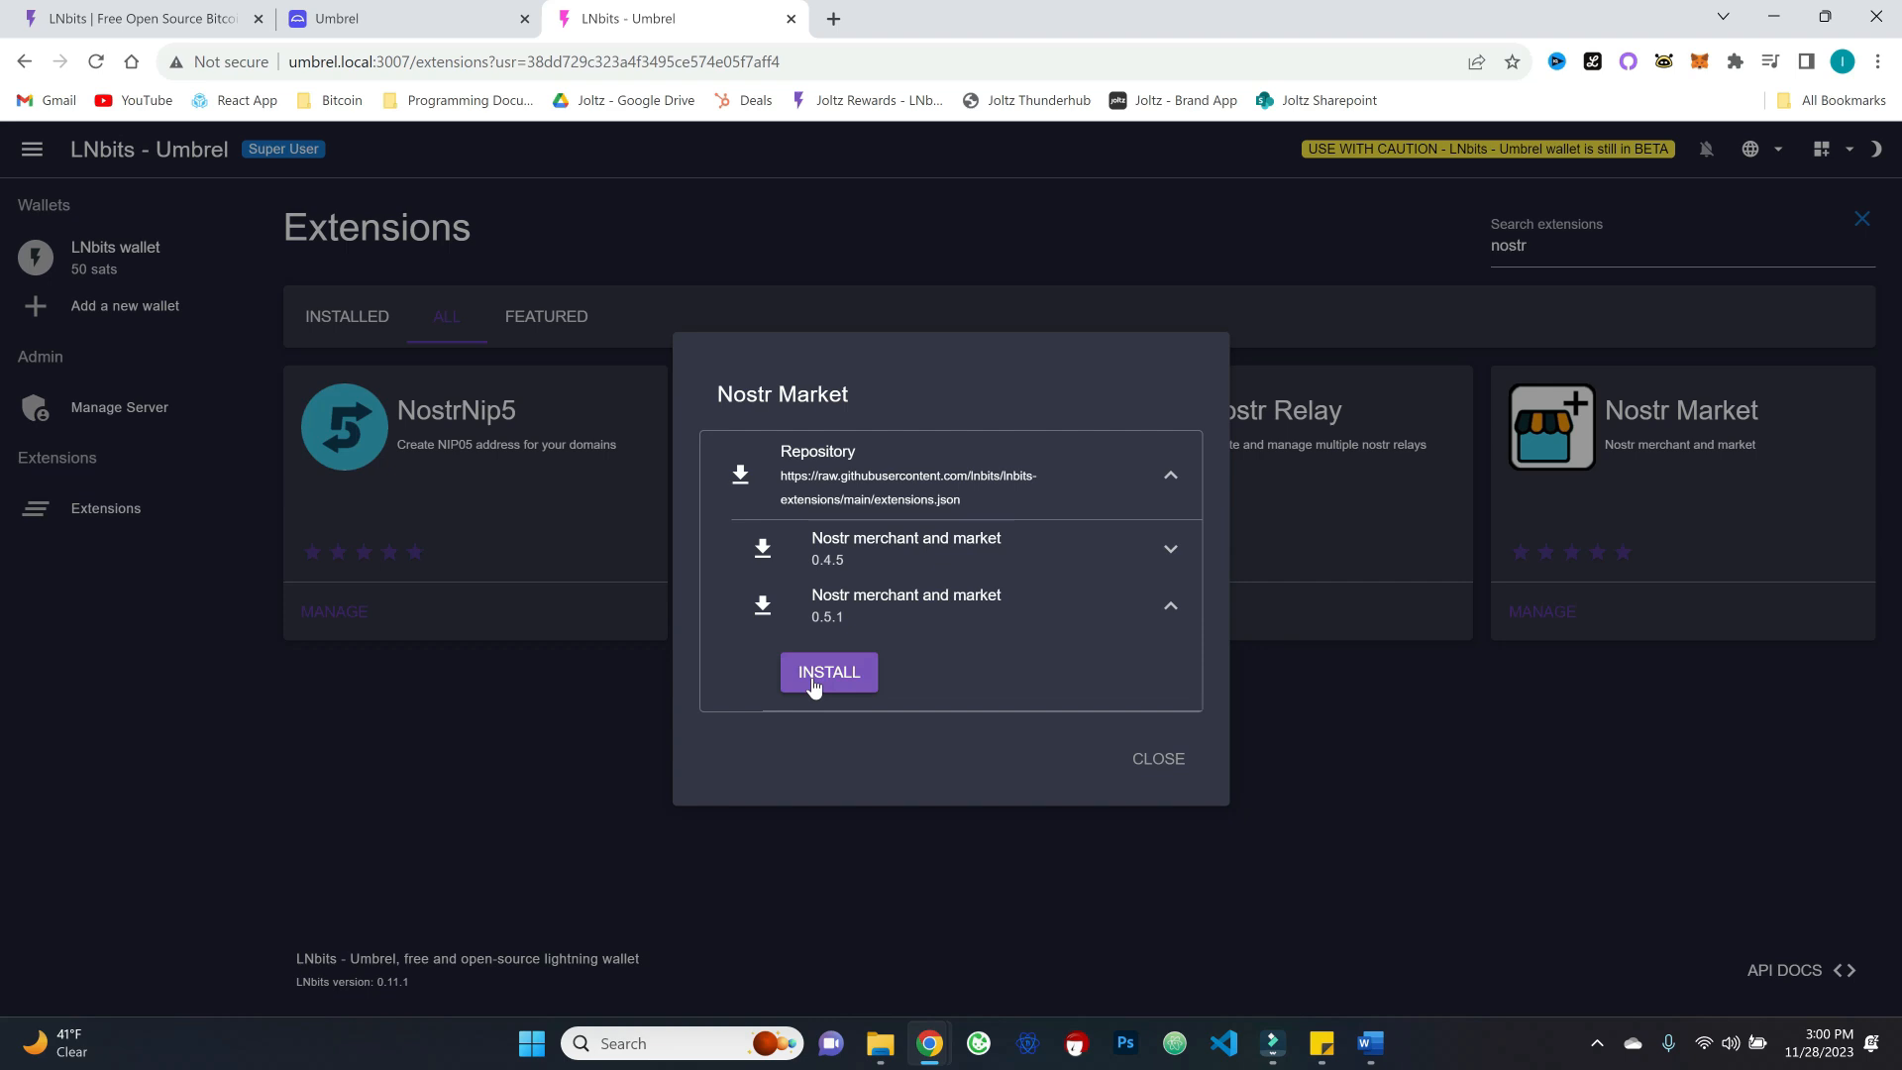
pyautogui.click(812, 676)
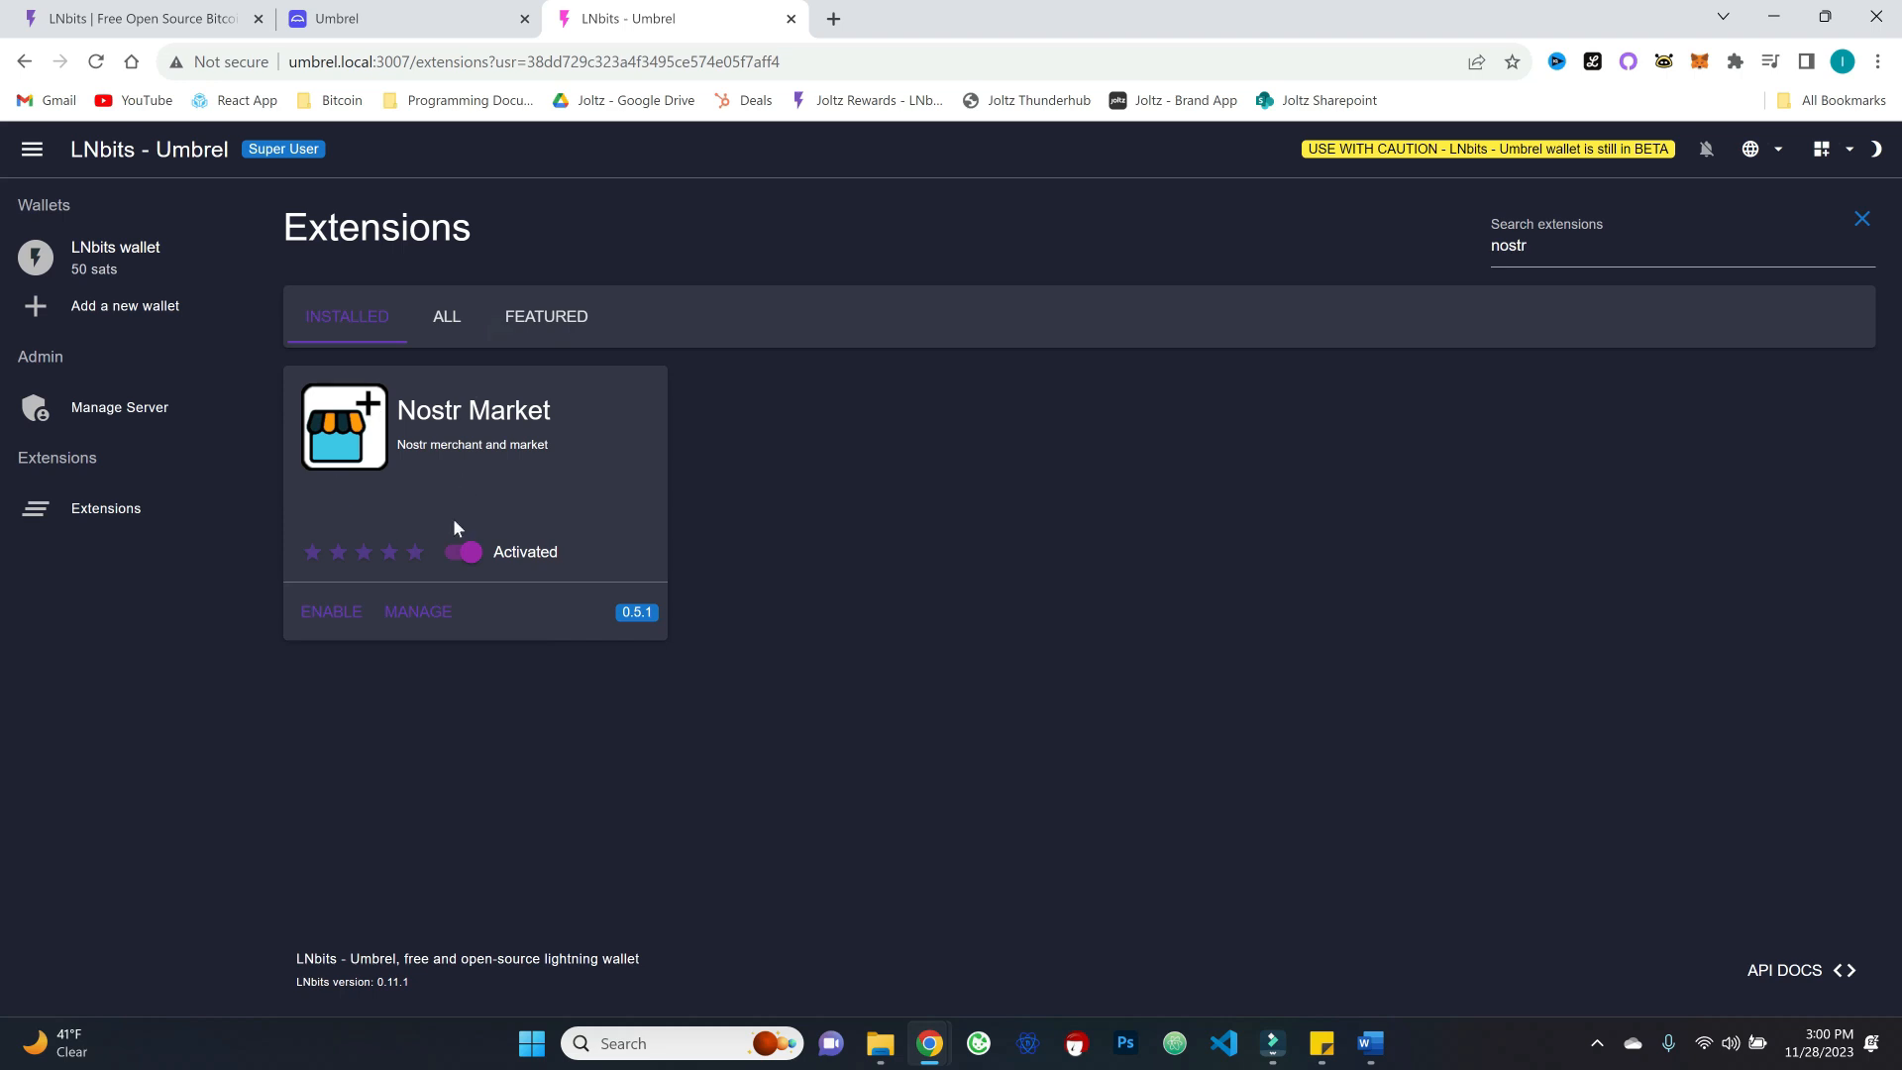
# Step: Find the Nostr Client among all extensions and install its version 0.3.7
pyautogui.click(446, 339)
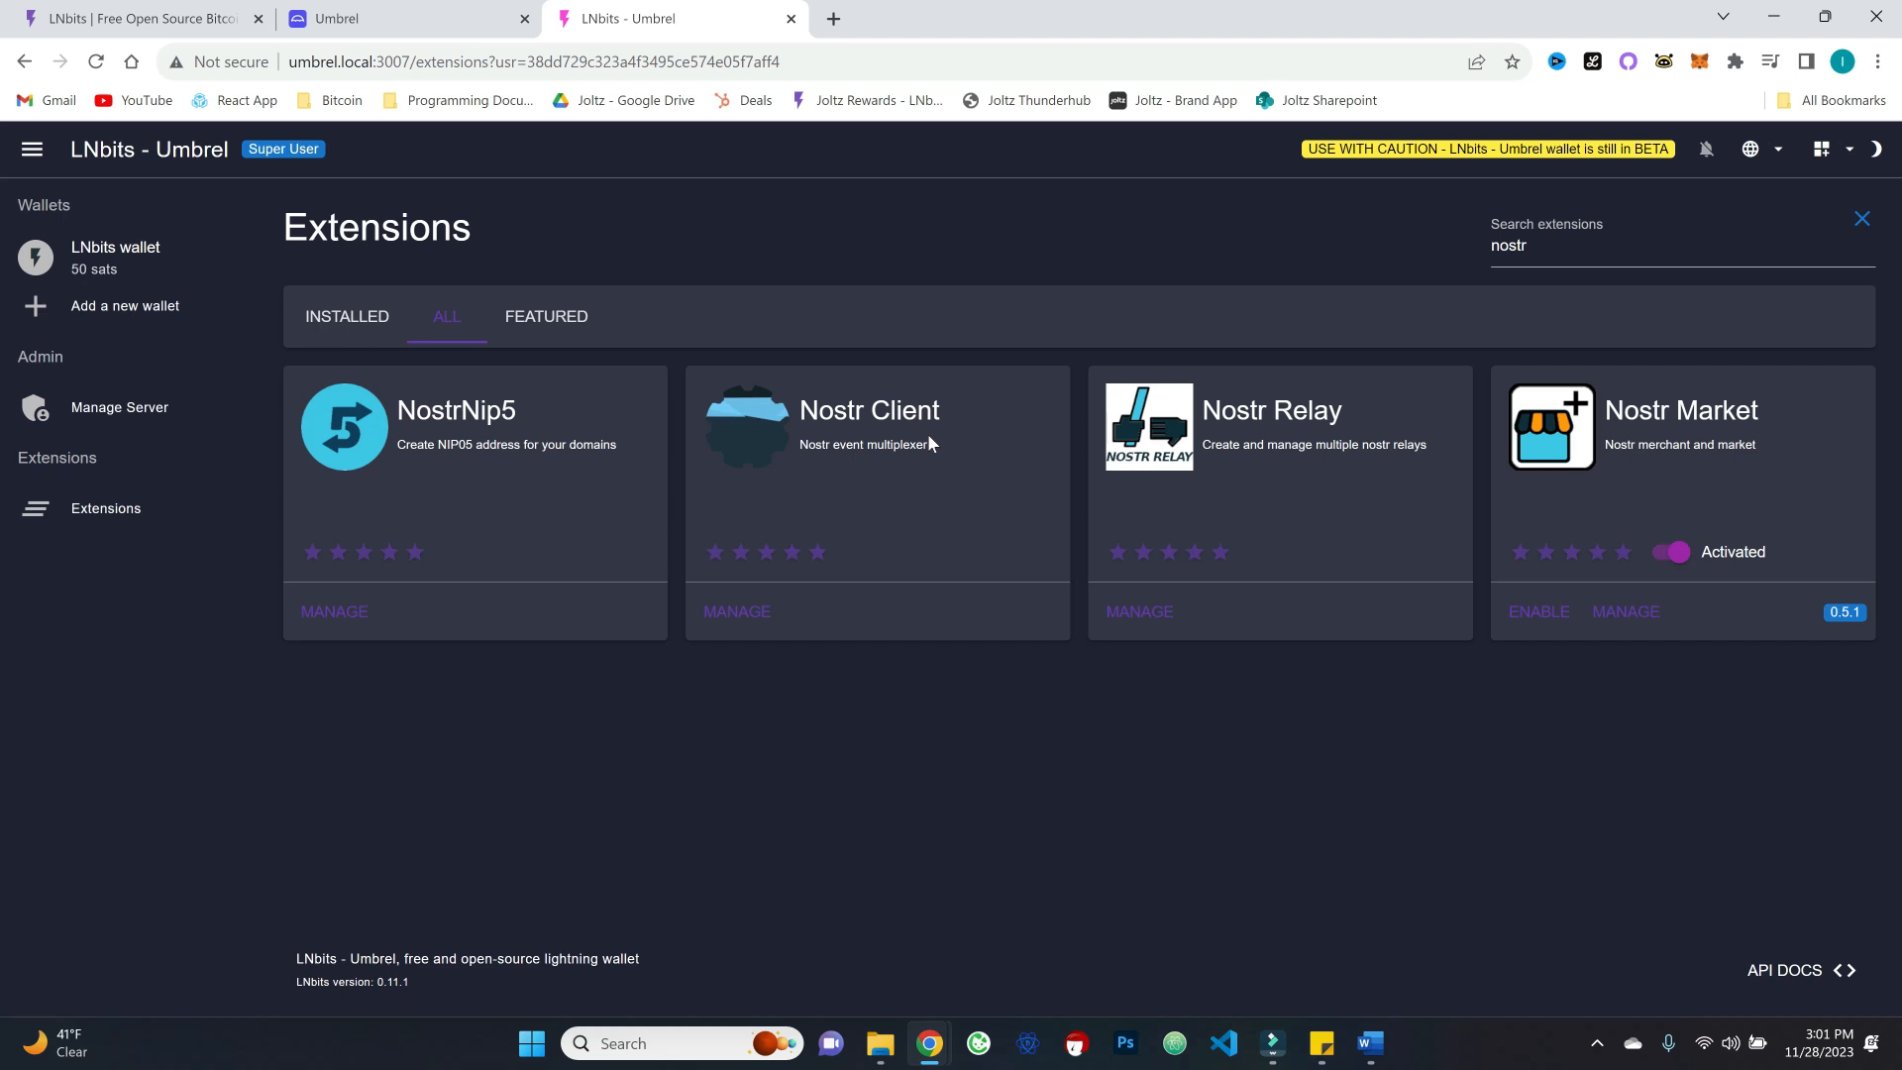
pyautogui.click(731, 608)
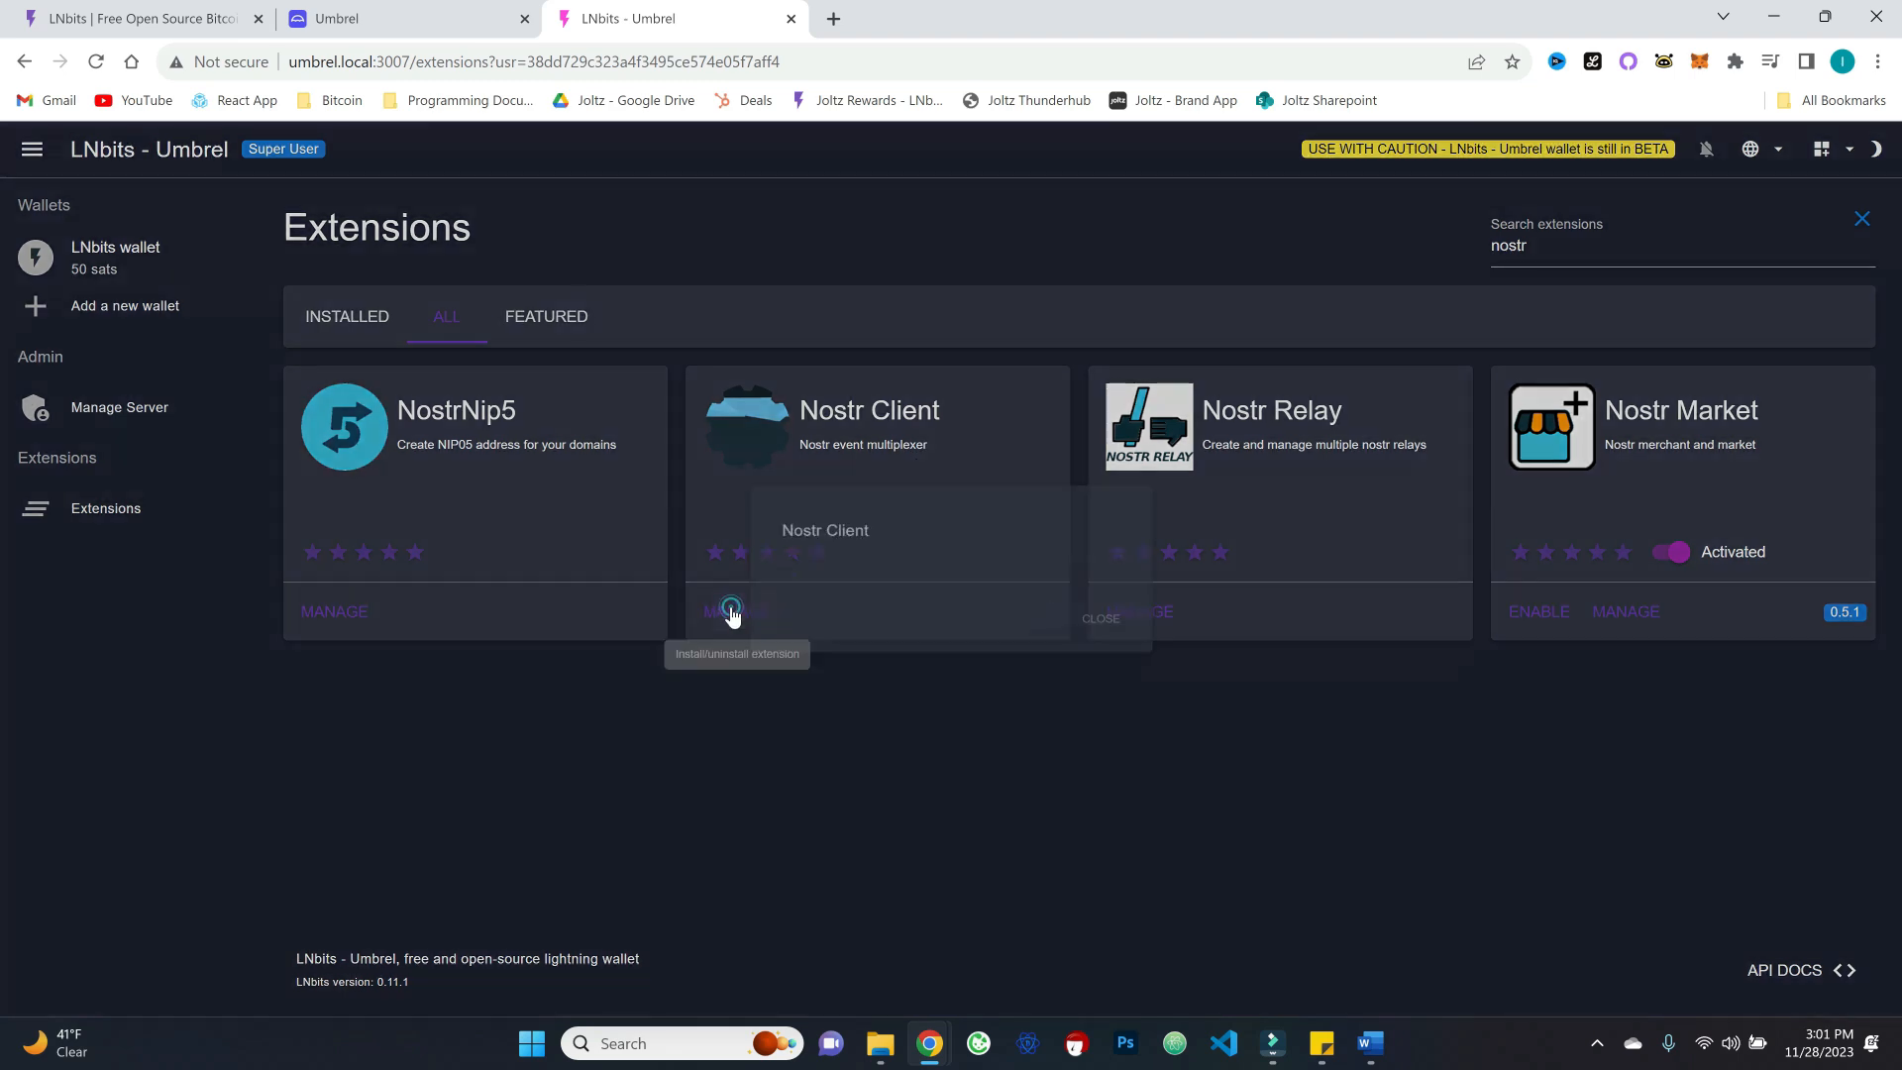
pyautogui.click(1167, 571)
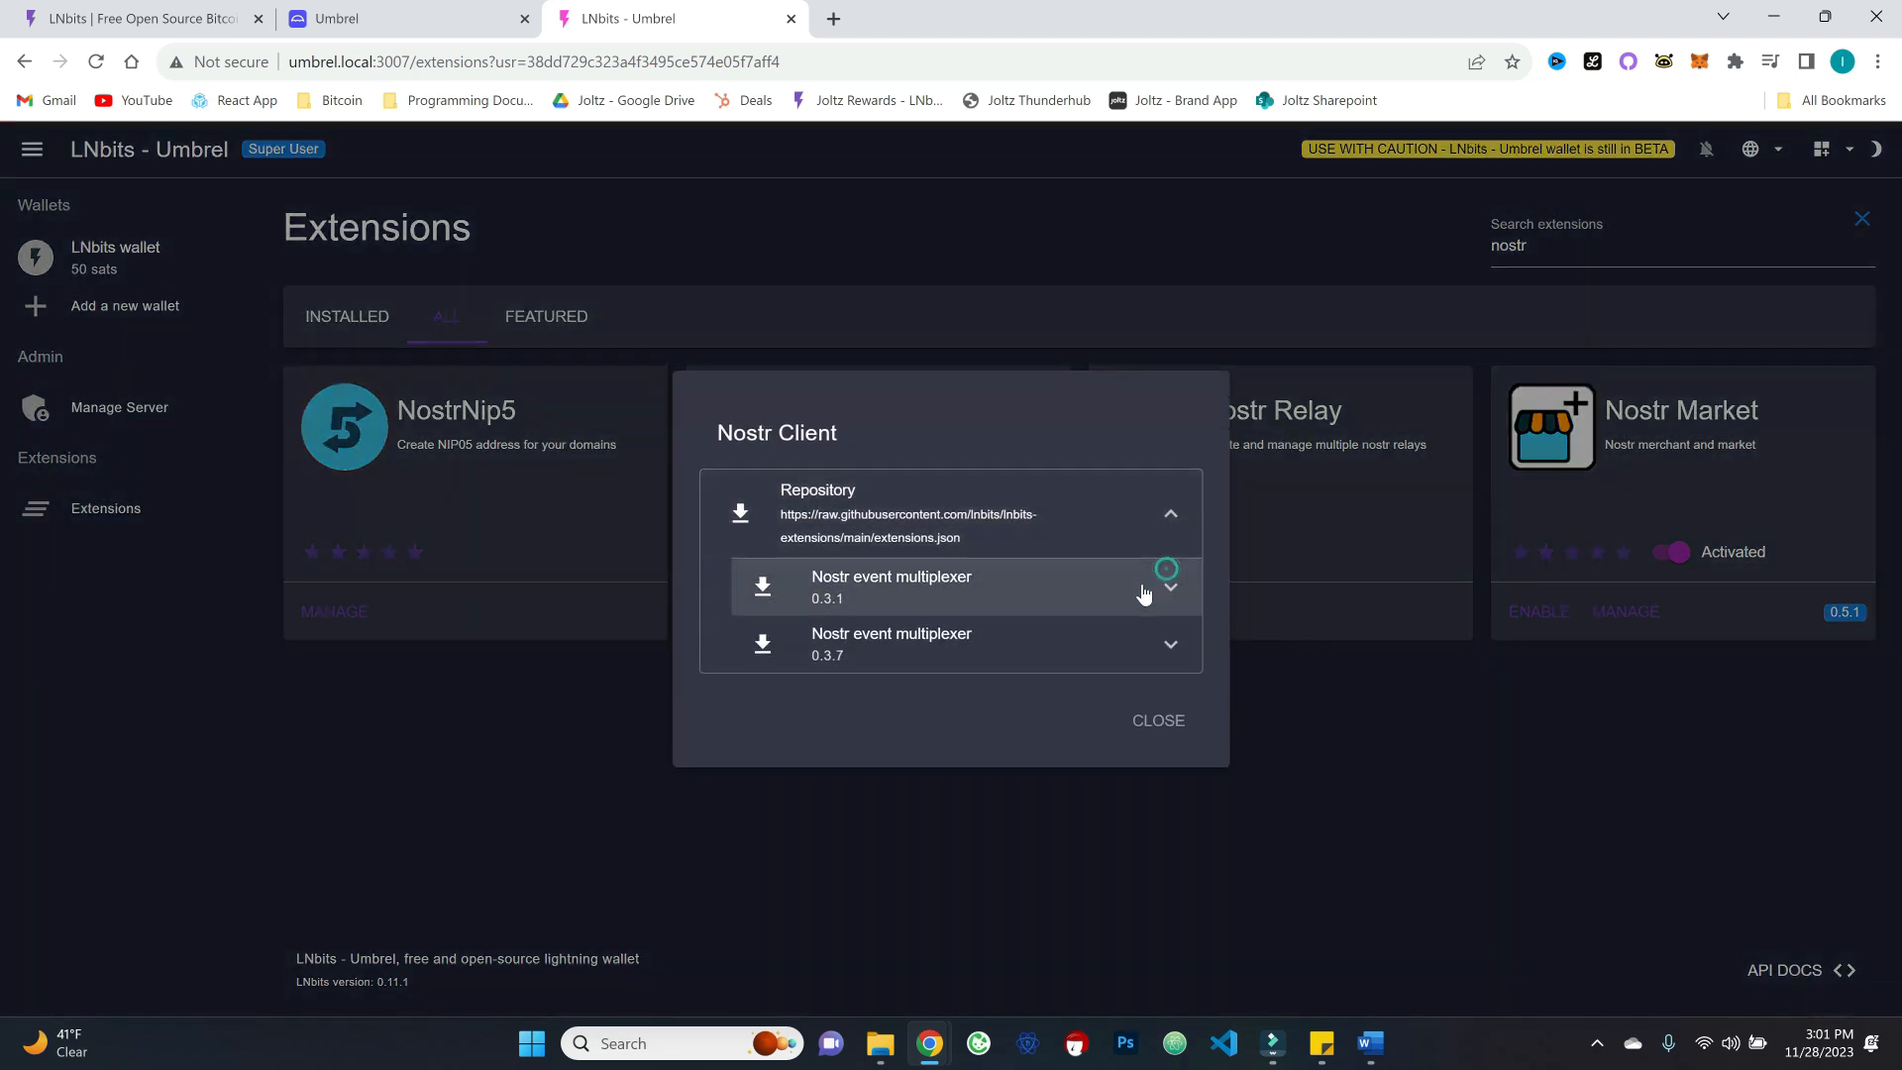
pyautogui.click(1173, 645)
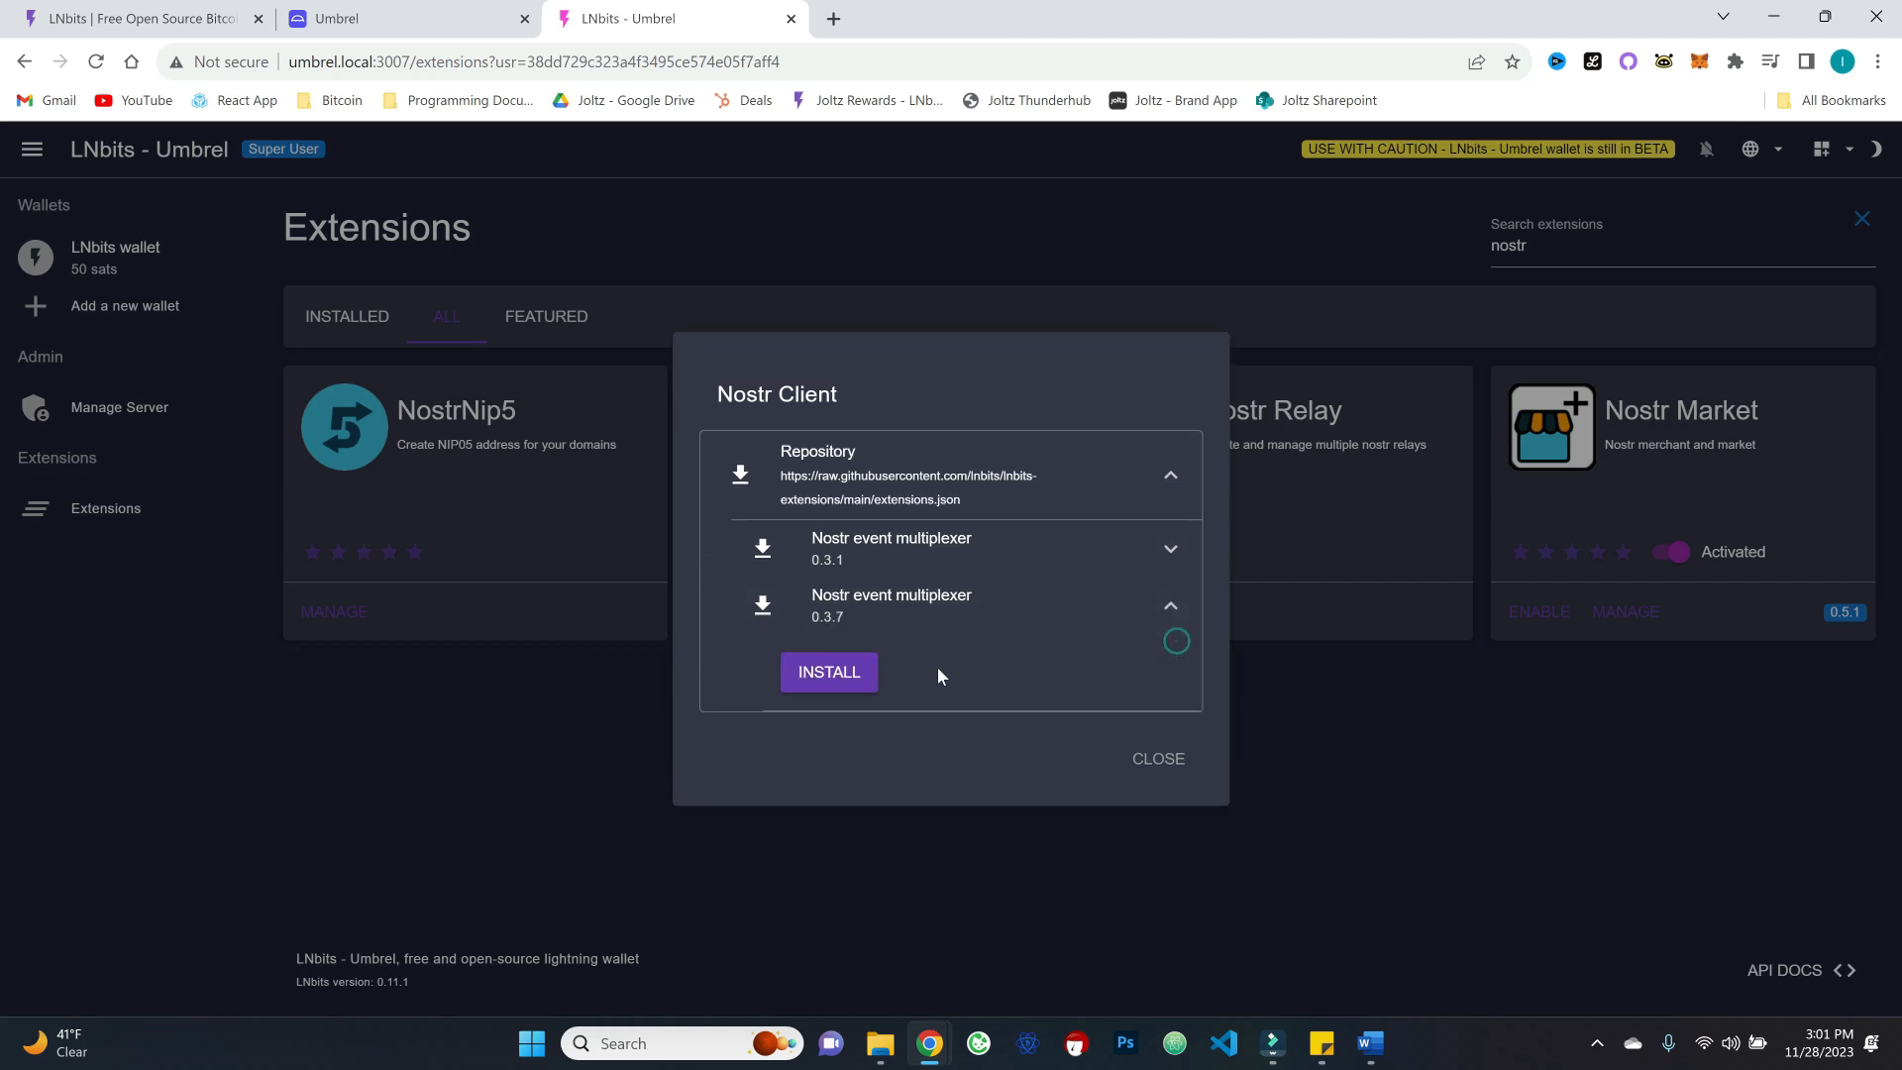
pyautogui.click(829, 675)
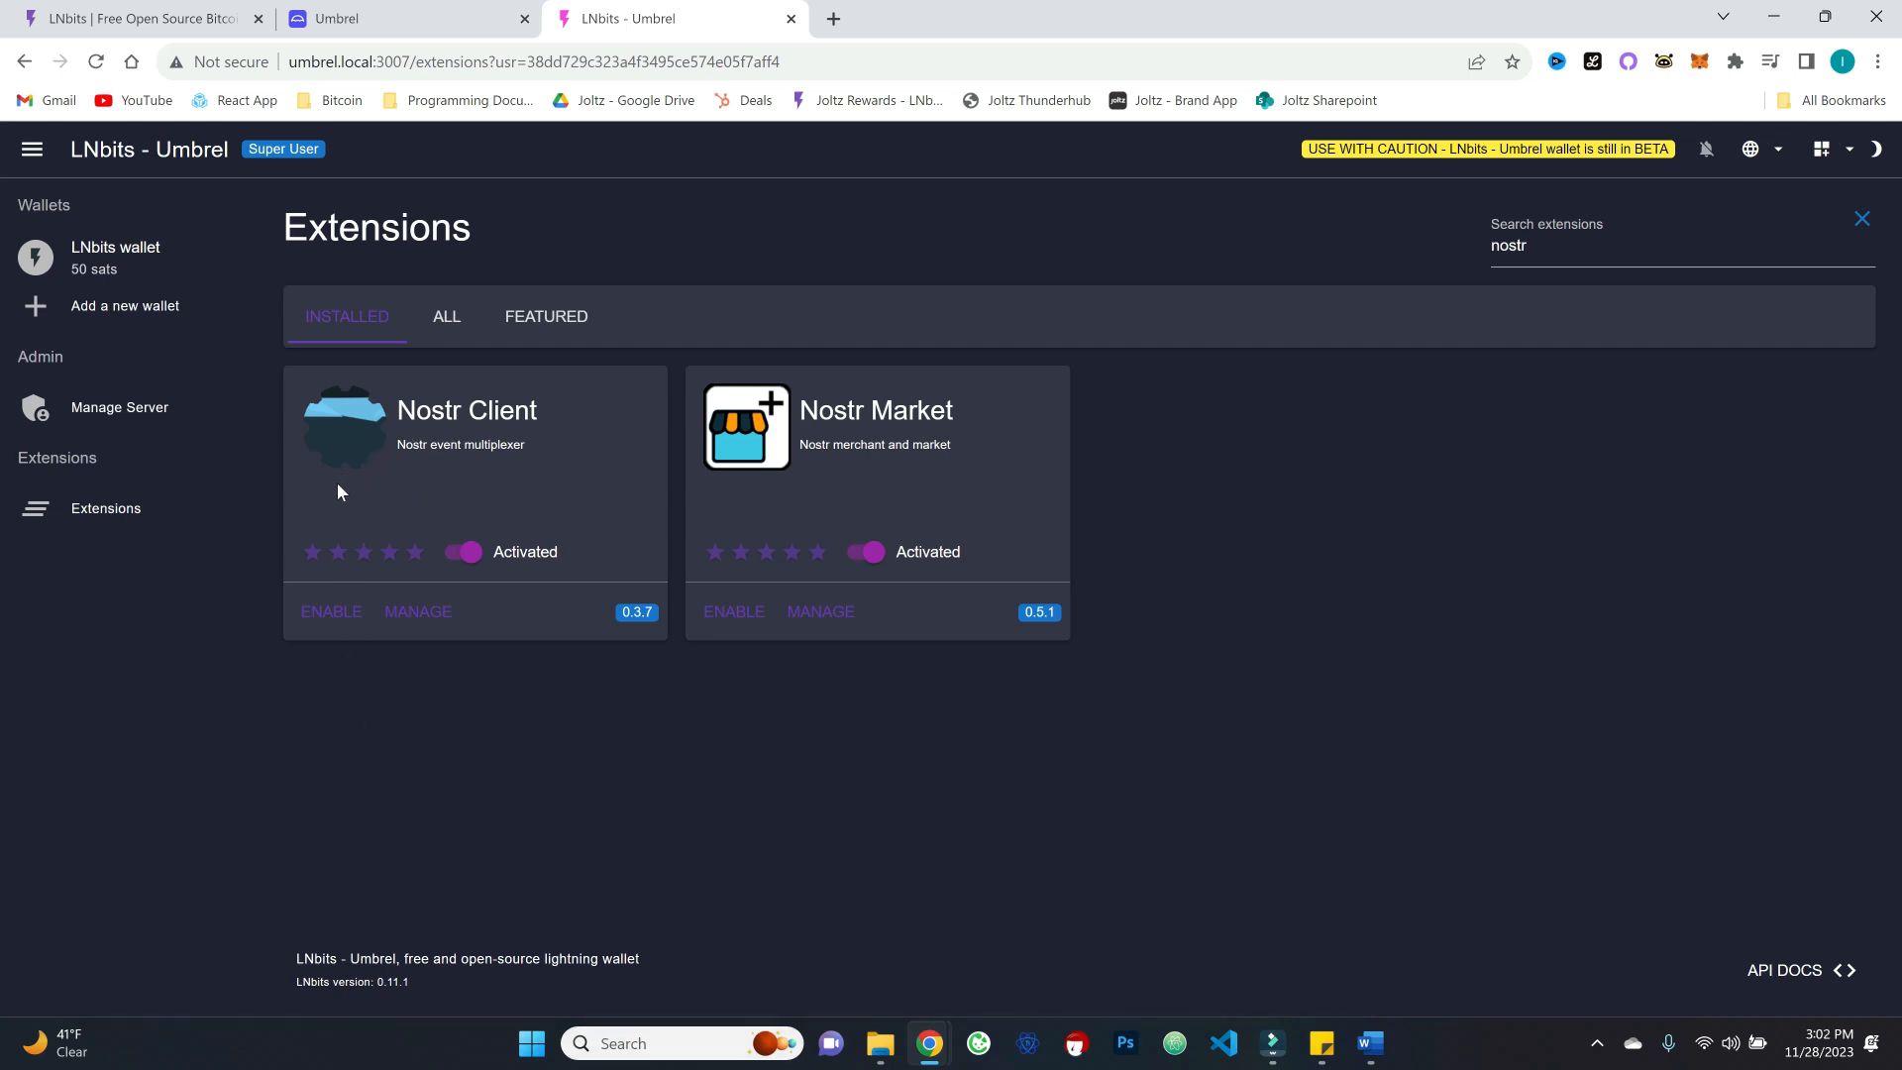
# Step: Enable and open the Nostr Client extension and add the relay wss://relay.damus.io
pyautogui.click(326, 614)
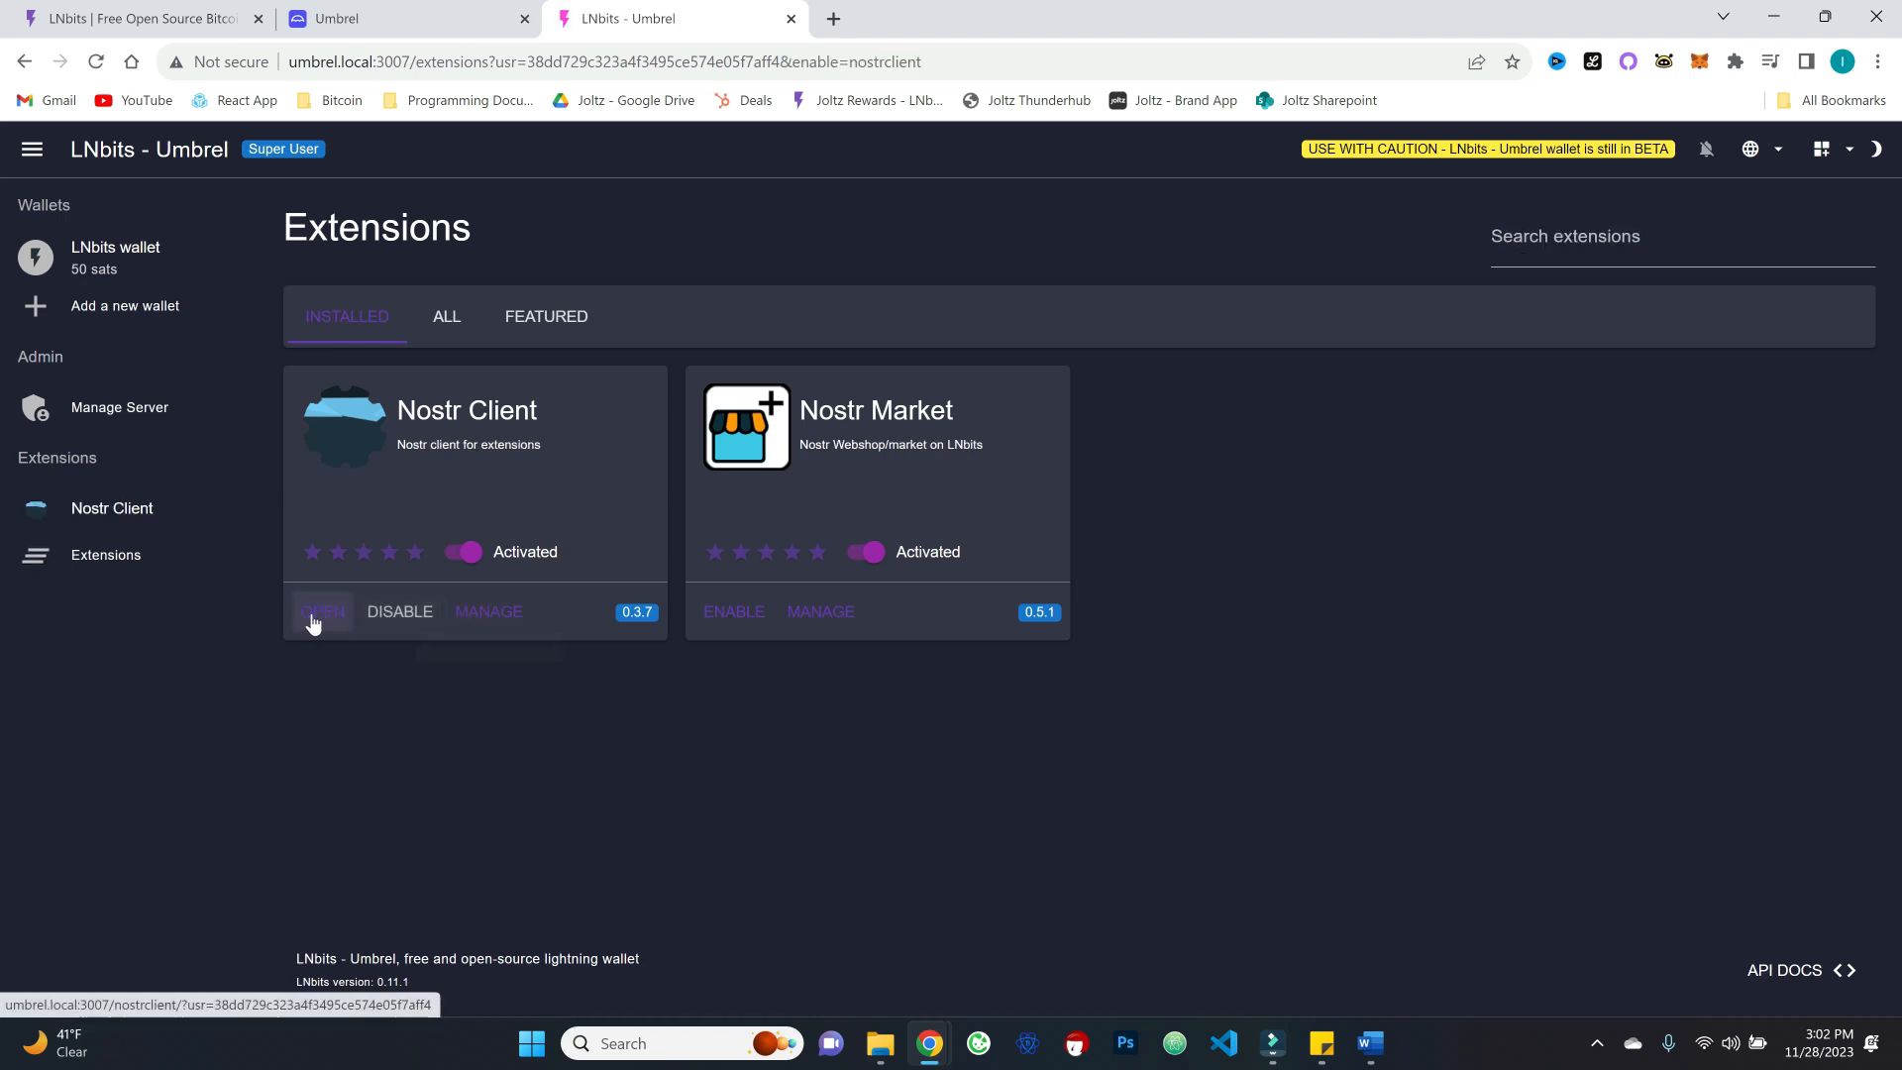
pyautogui.click(311, 616)
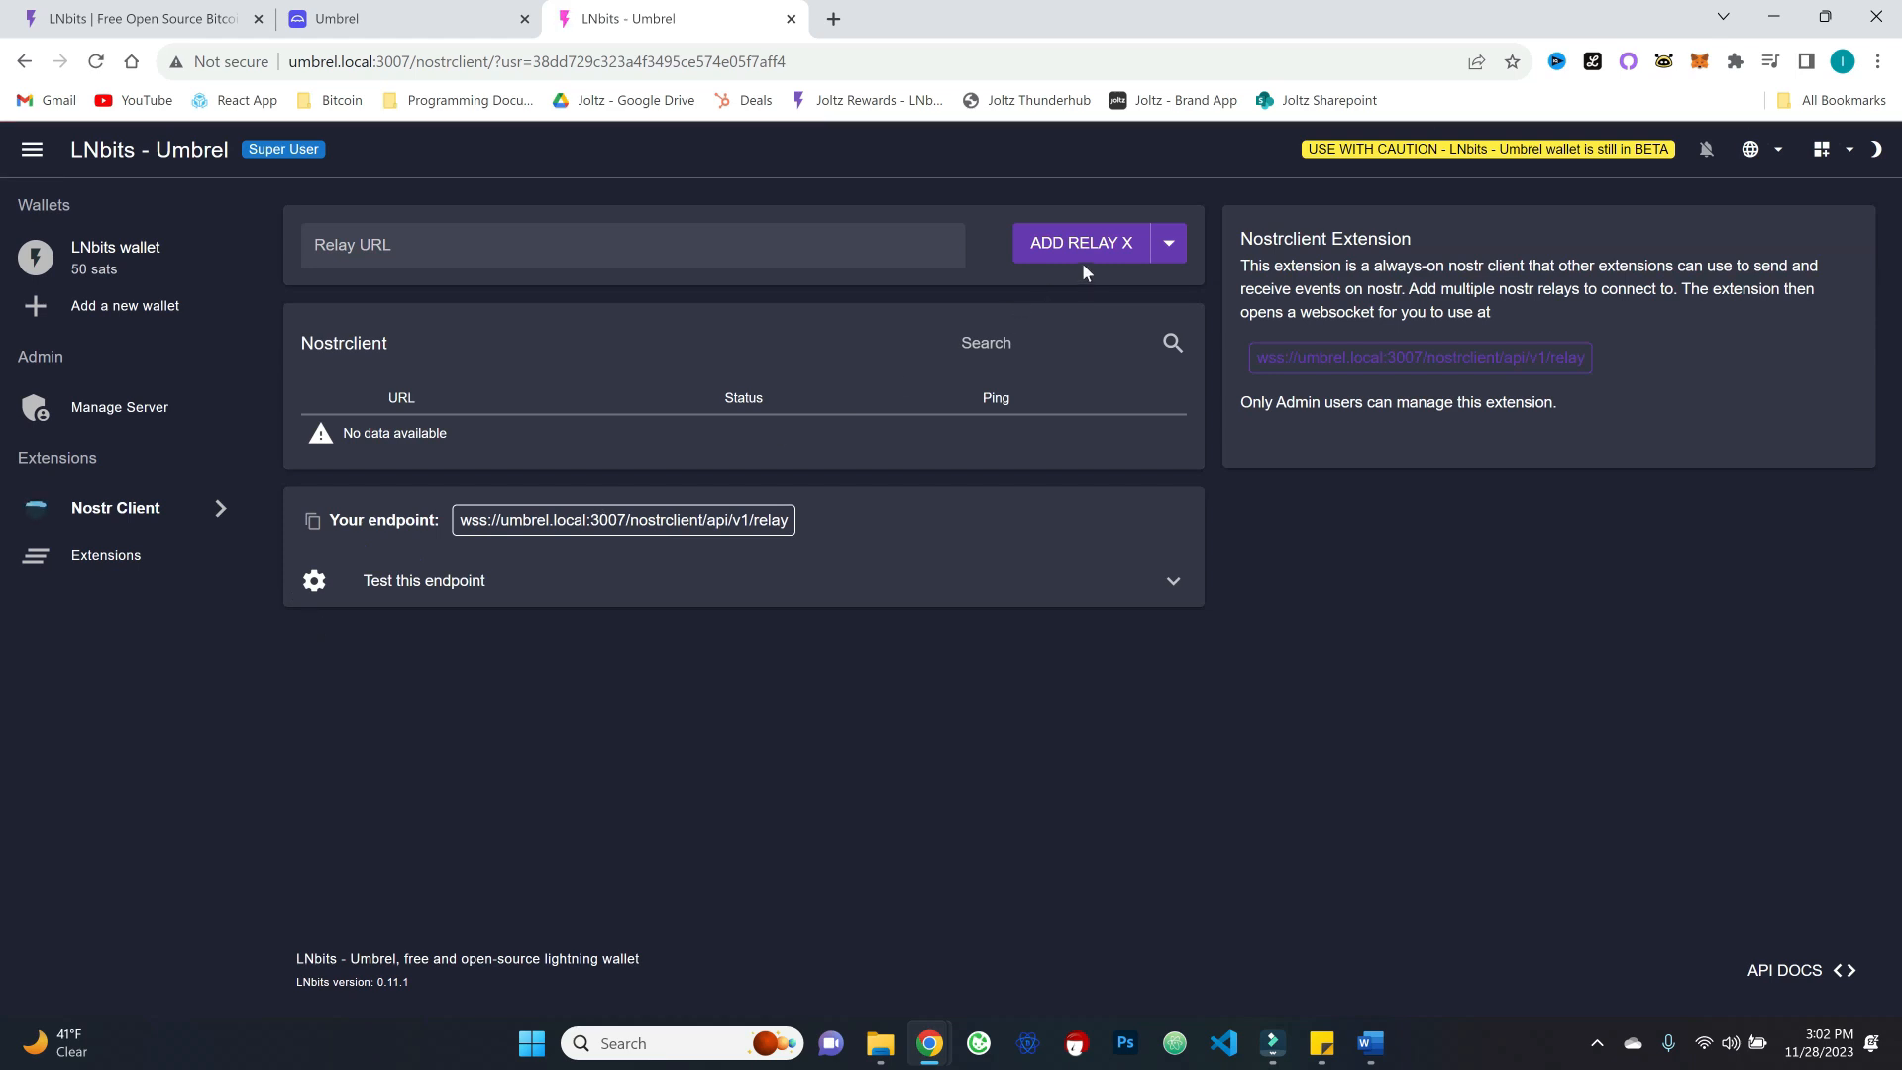
pyautogui.click(1154, 244)
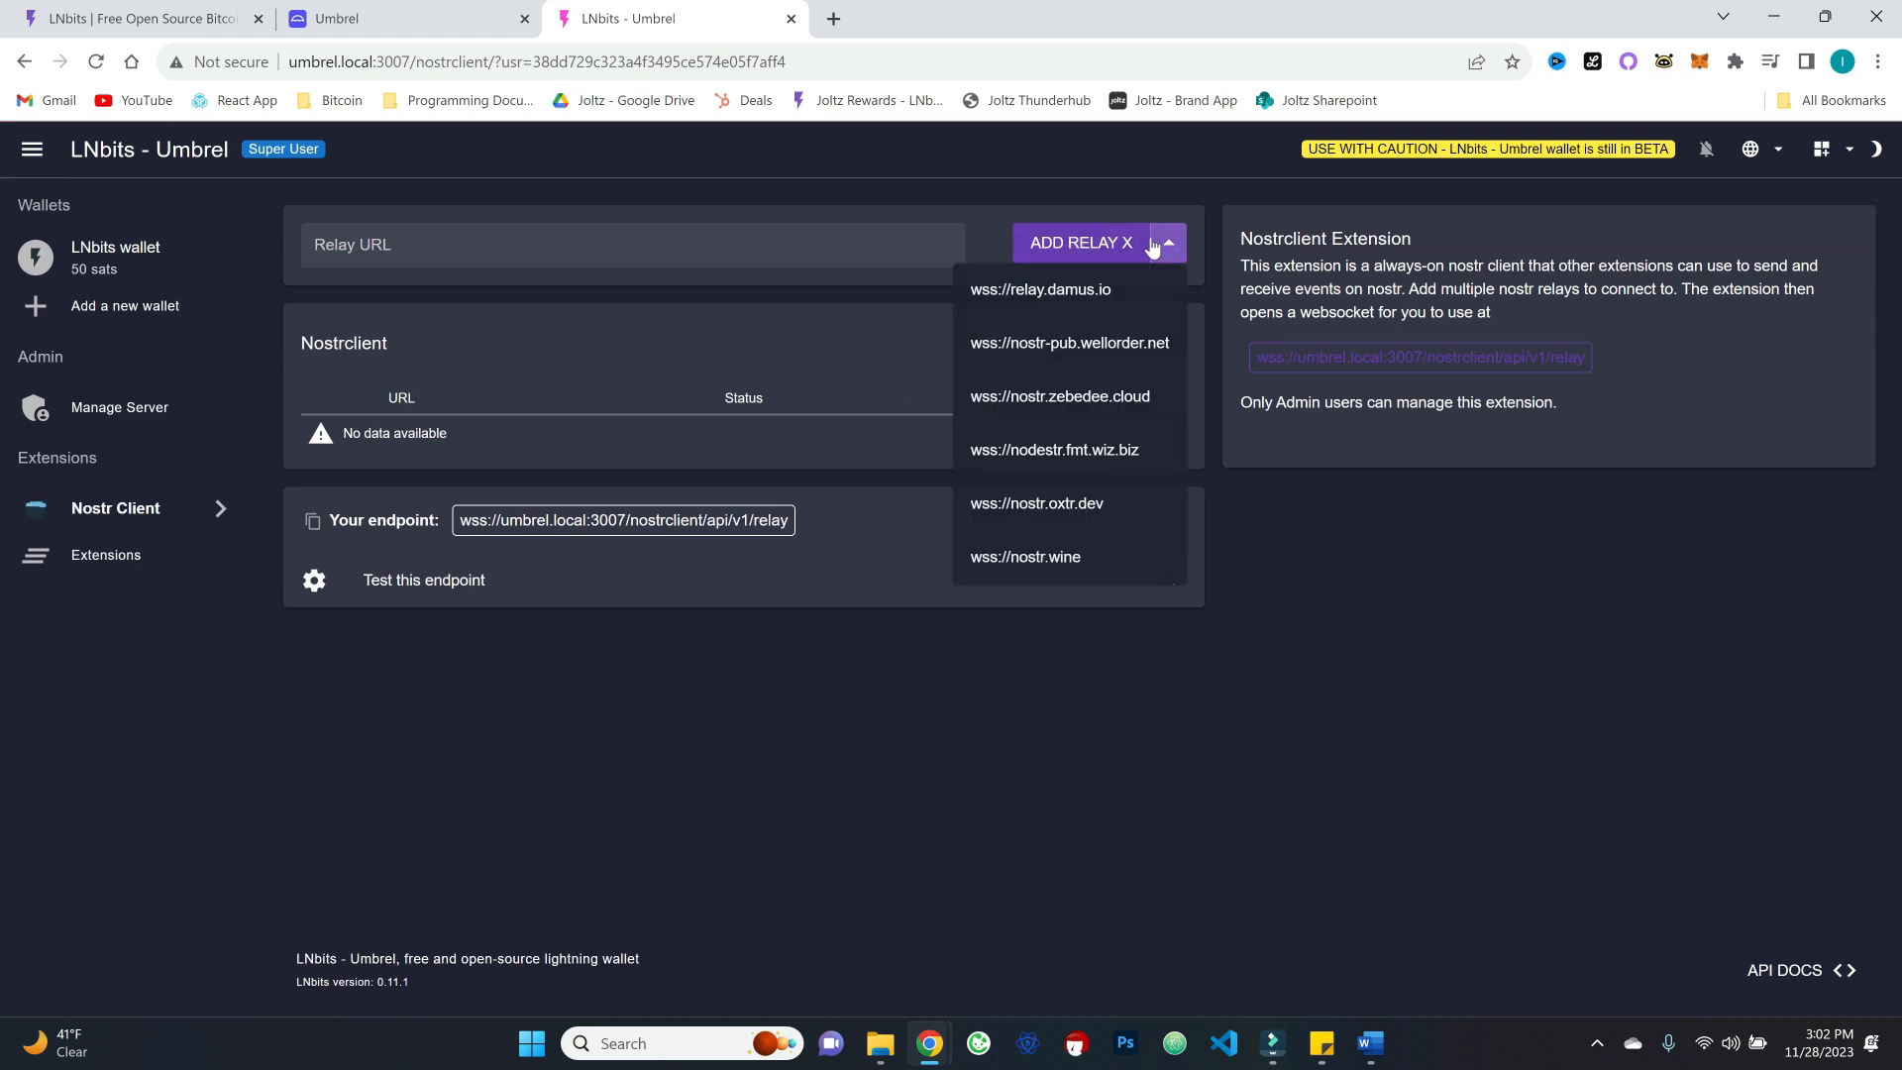
pyautogui.click(1085, 292)
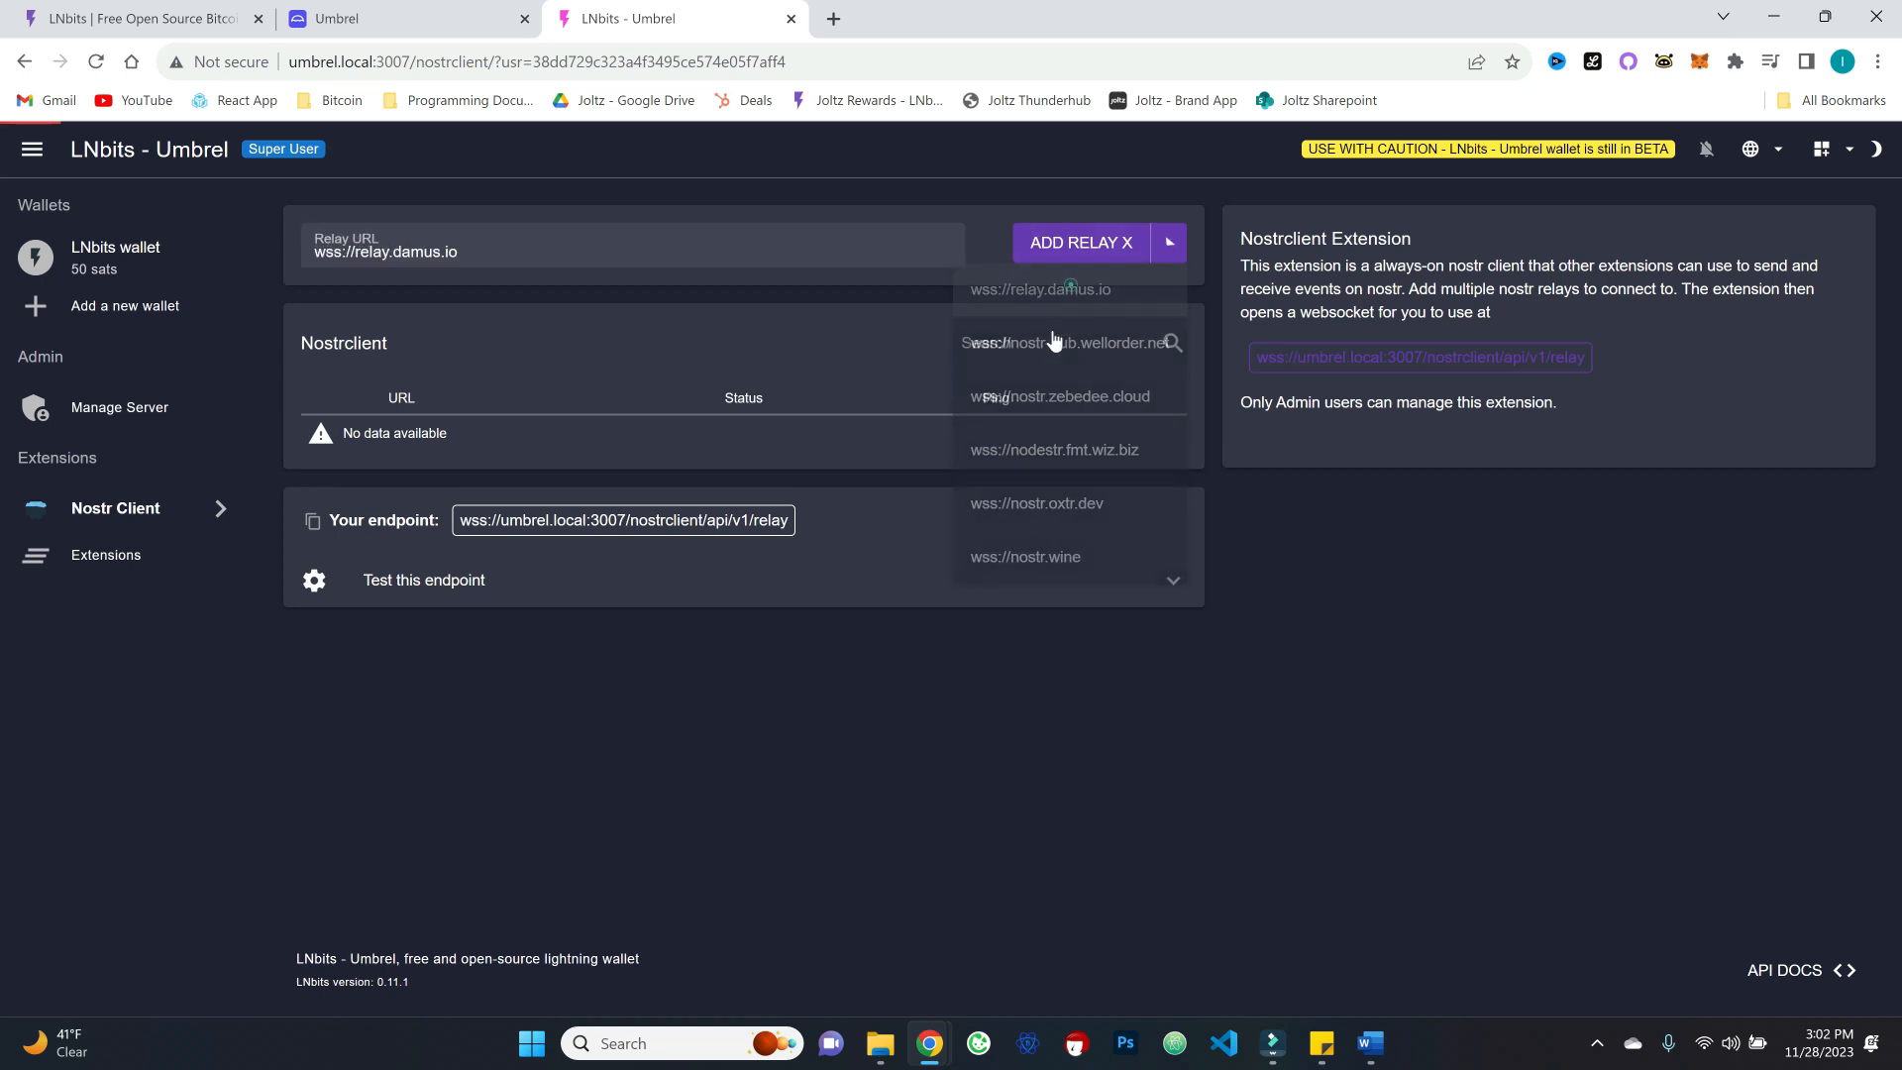
pyautogui.click(1078, 244)
# Step: Add the suggested relay wss://nostr-pub.wellorder.net to the Nostr Client
pyautogui.click(1167, 250)
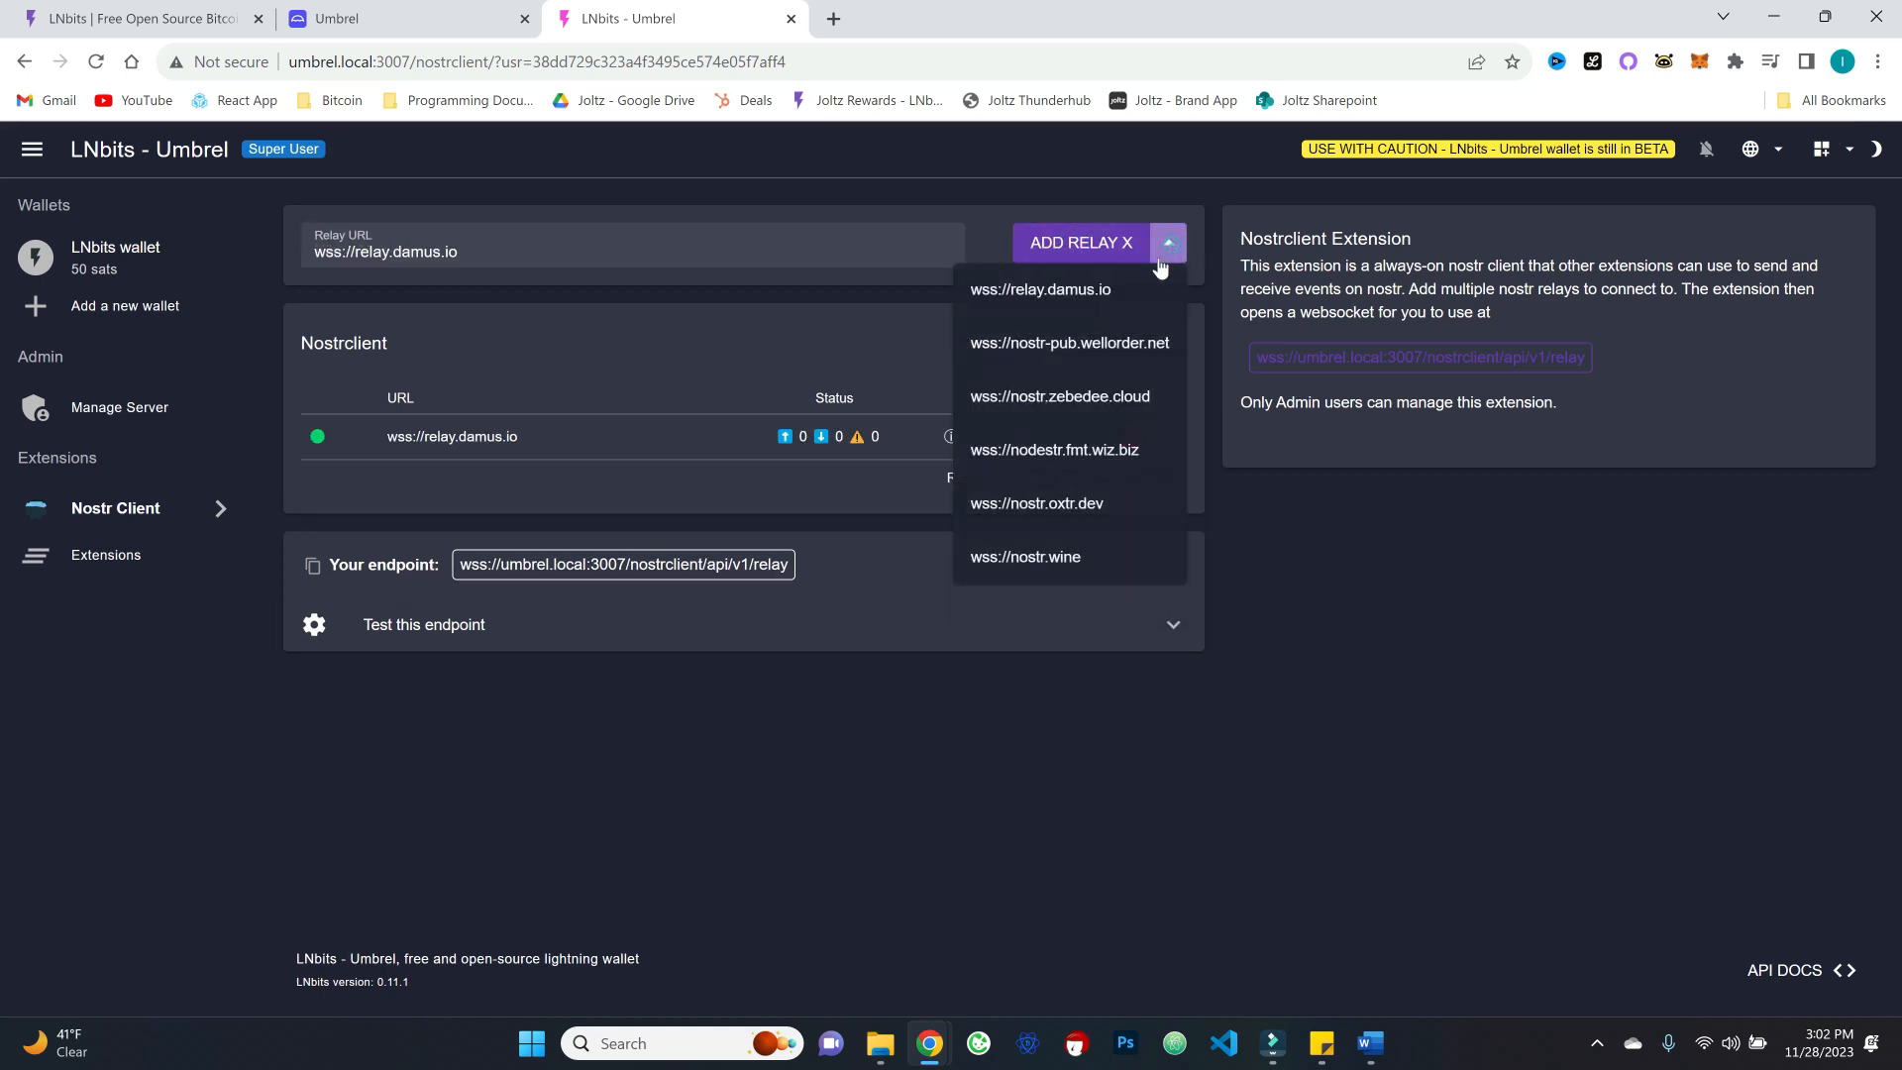
pyautogui.click(1056, 343)
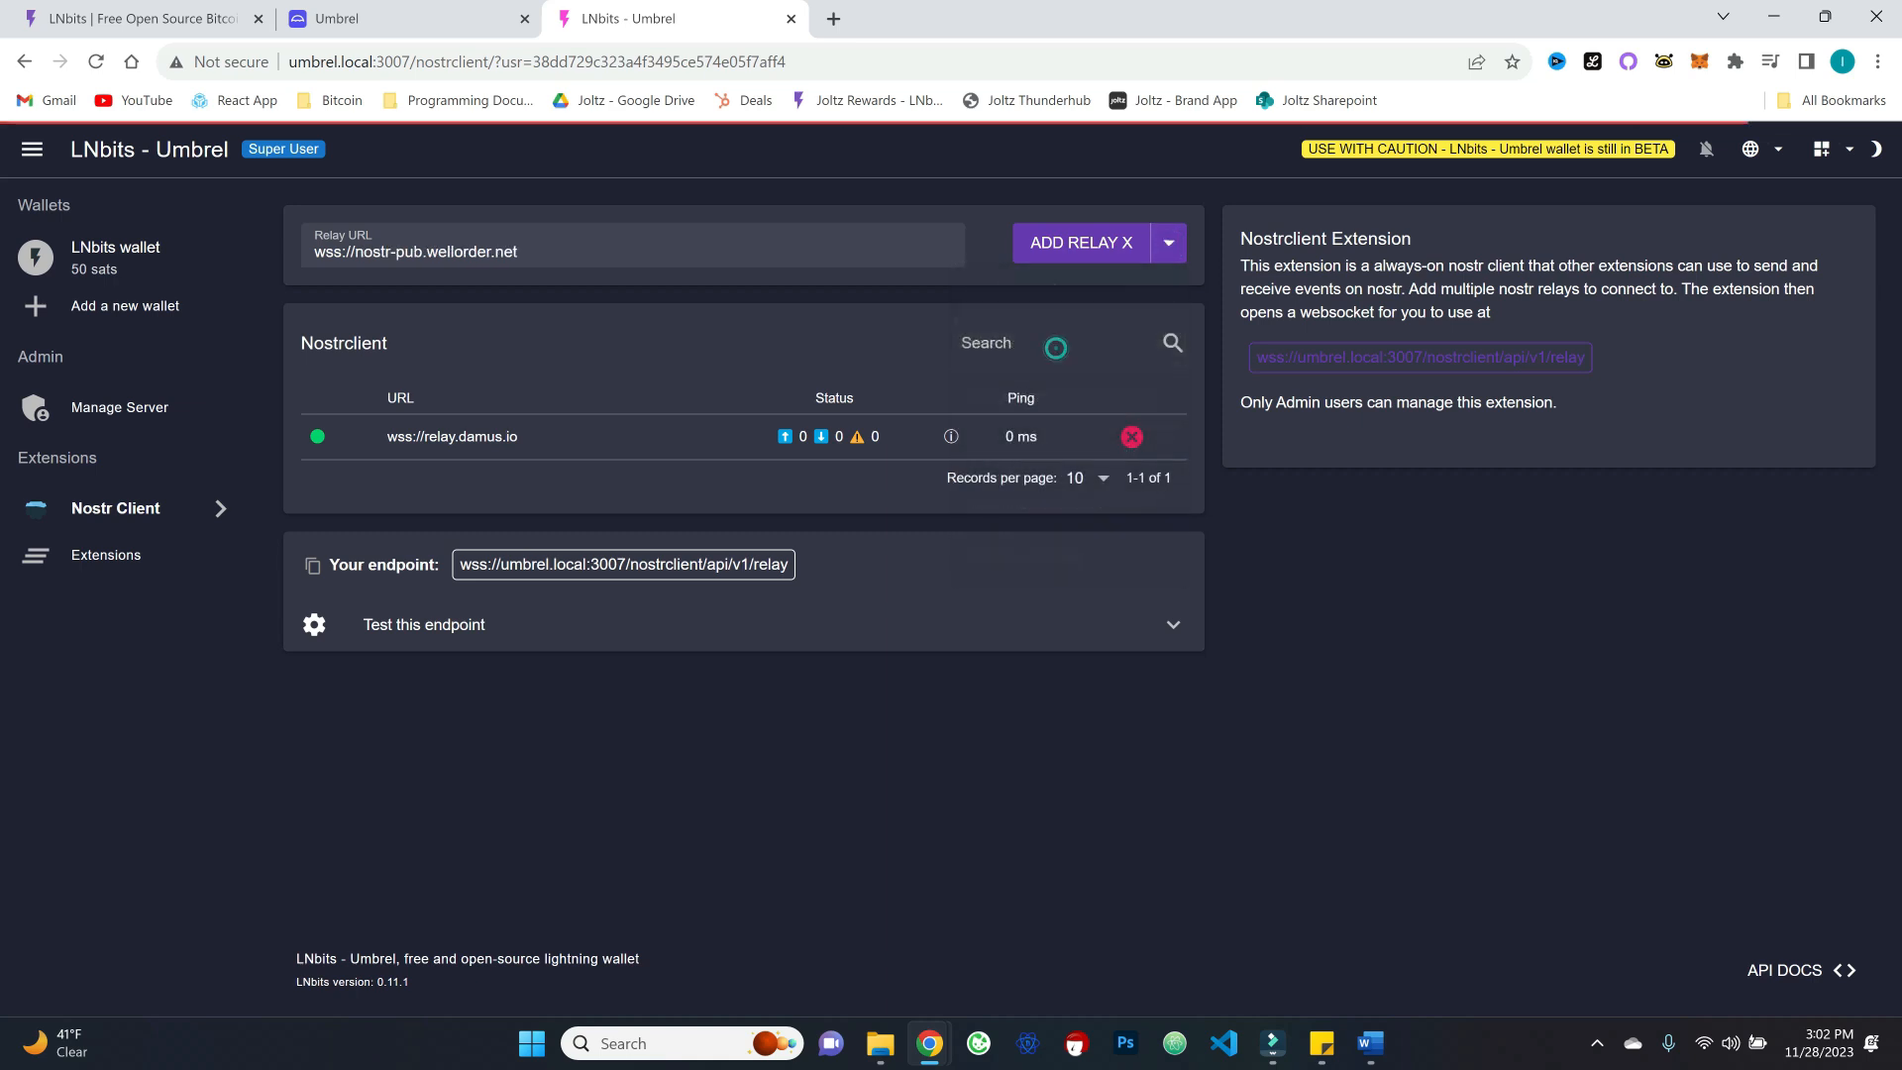
pyautogui.click(1078, 244)
# Step: Try adding the relay wss://nostr.zebedee.cloud and remove it from the relay list
pyautogui.click(1171, 246)
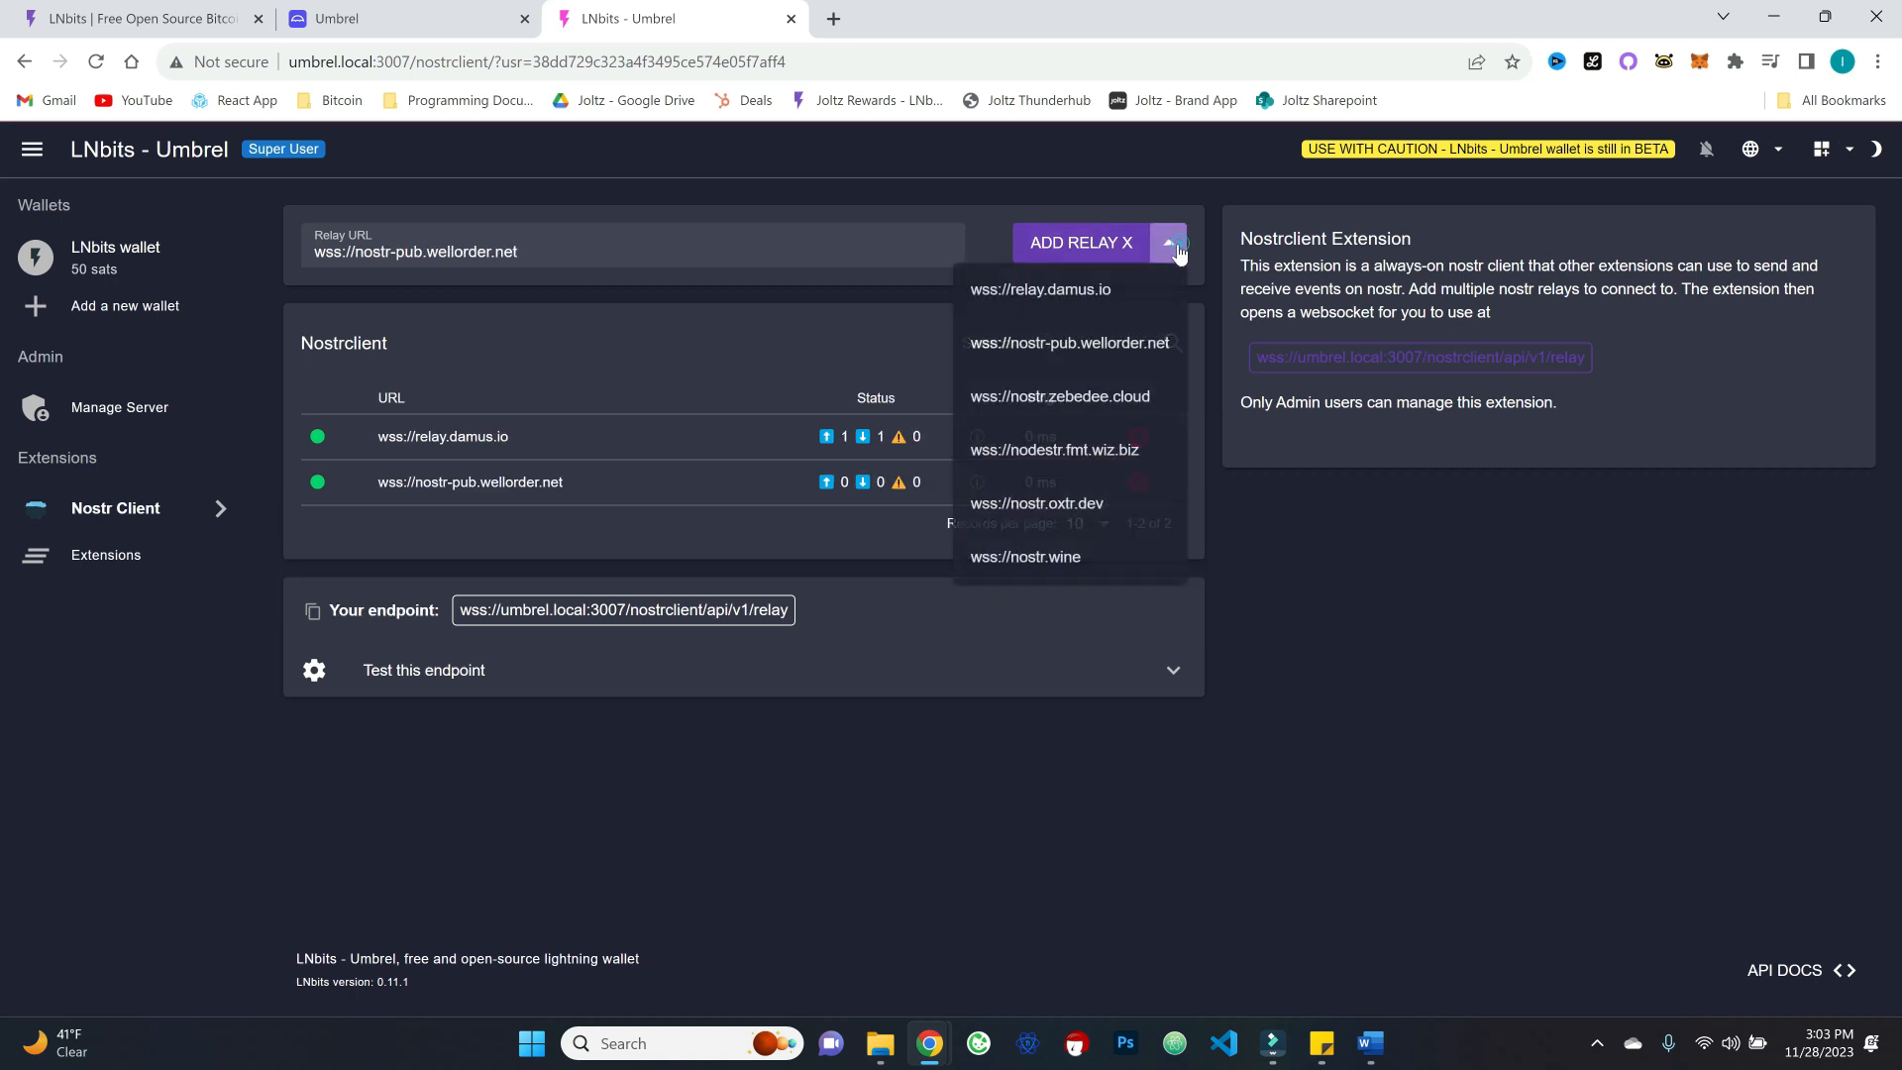
pyautogui.click(1034, 398)
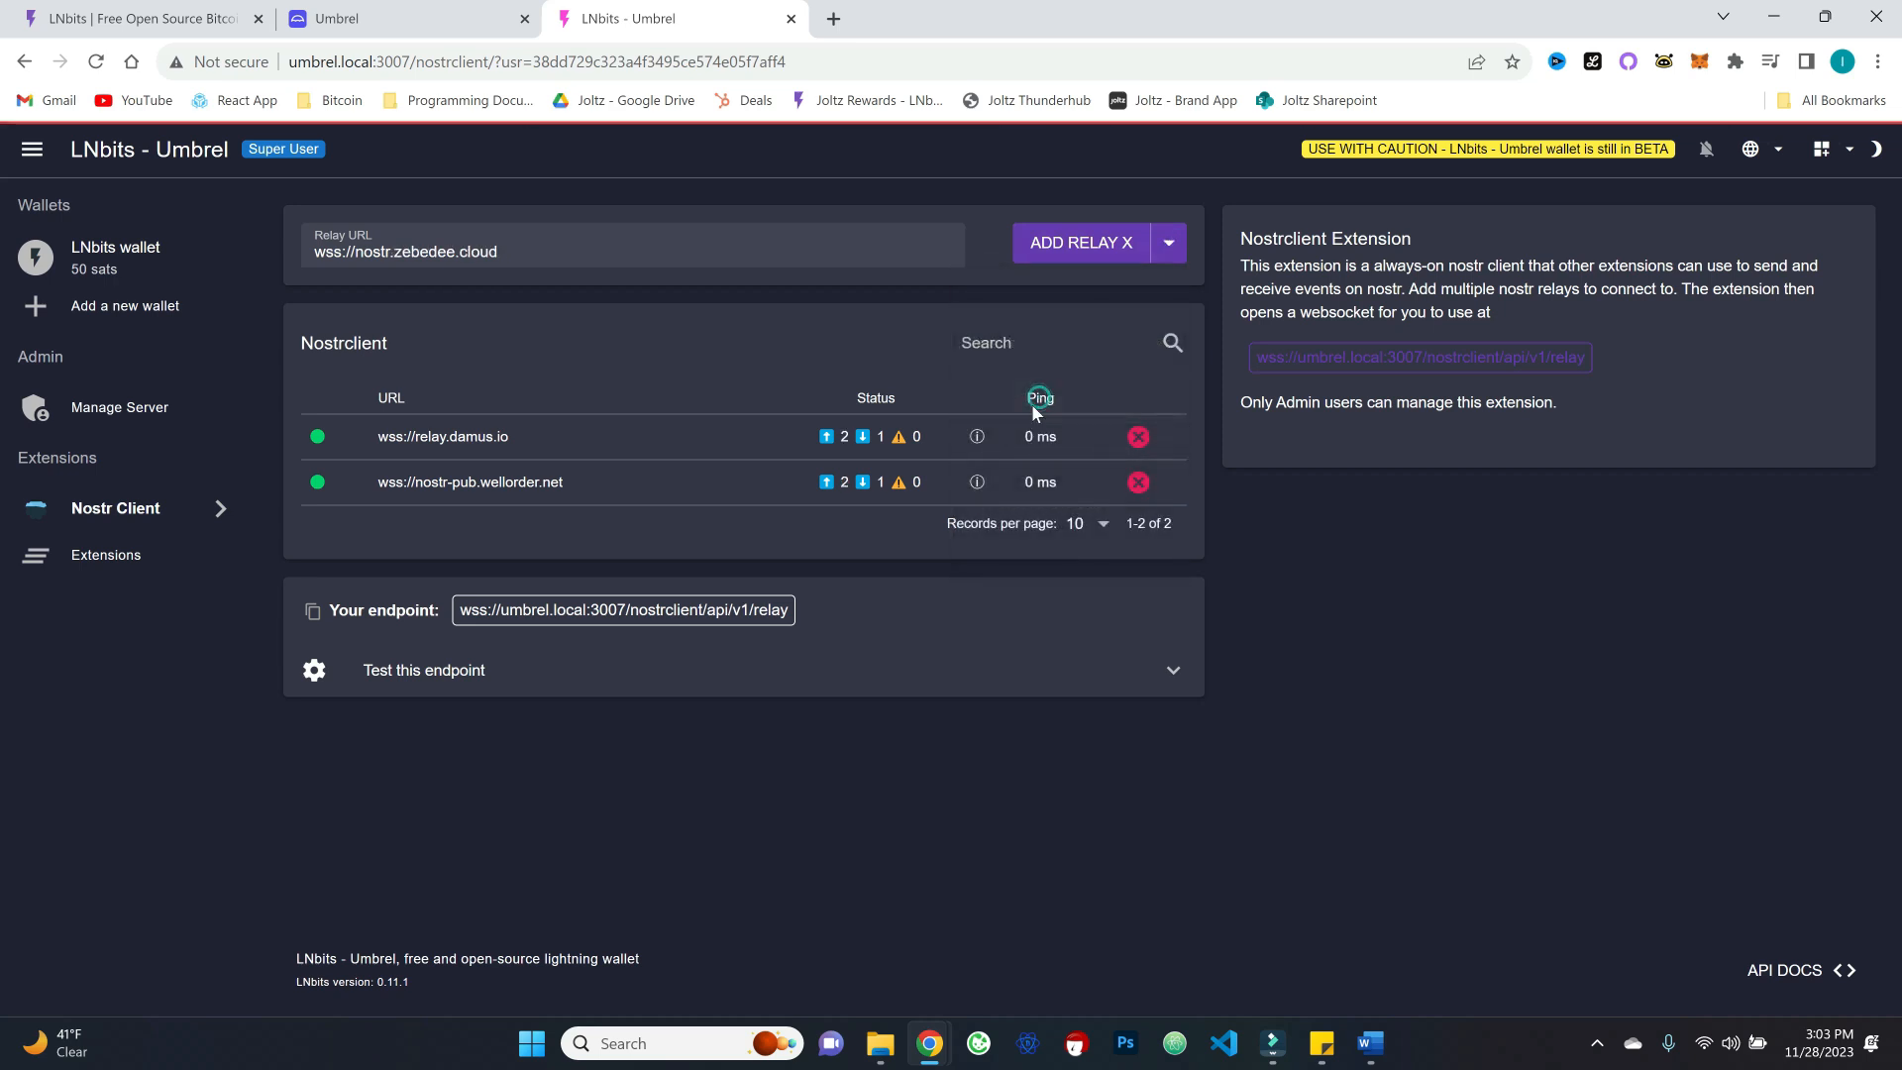
pyautogui.click(1139, 527)
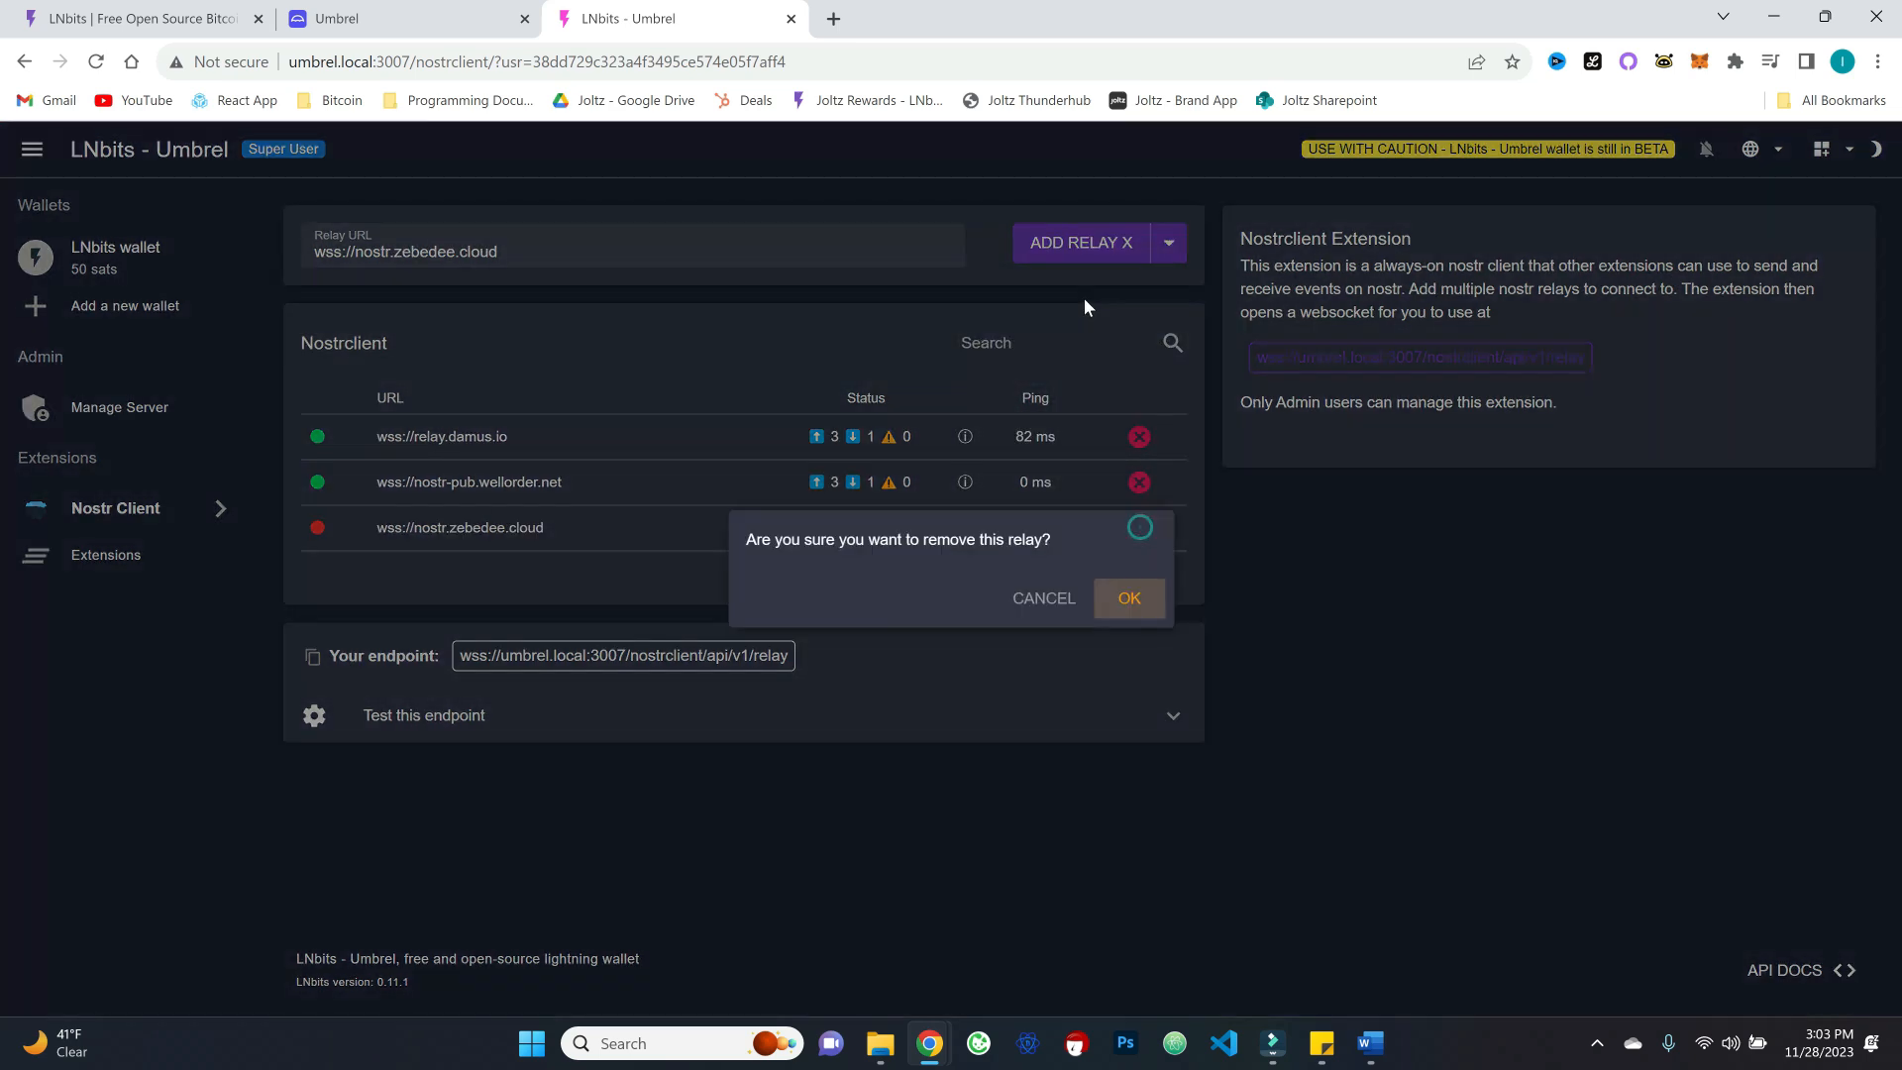
pyautogui.click(1130, 597)
# Step: Add the suggested relay wss://nostr.wine to the Nostr Client
pyautogui.click(1169, 243)
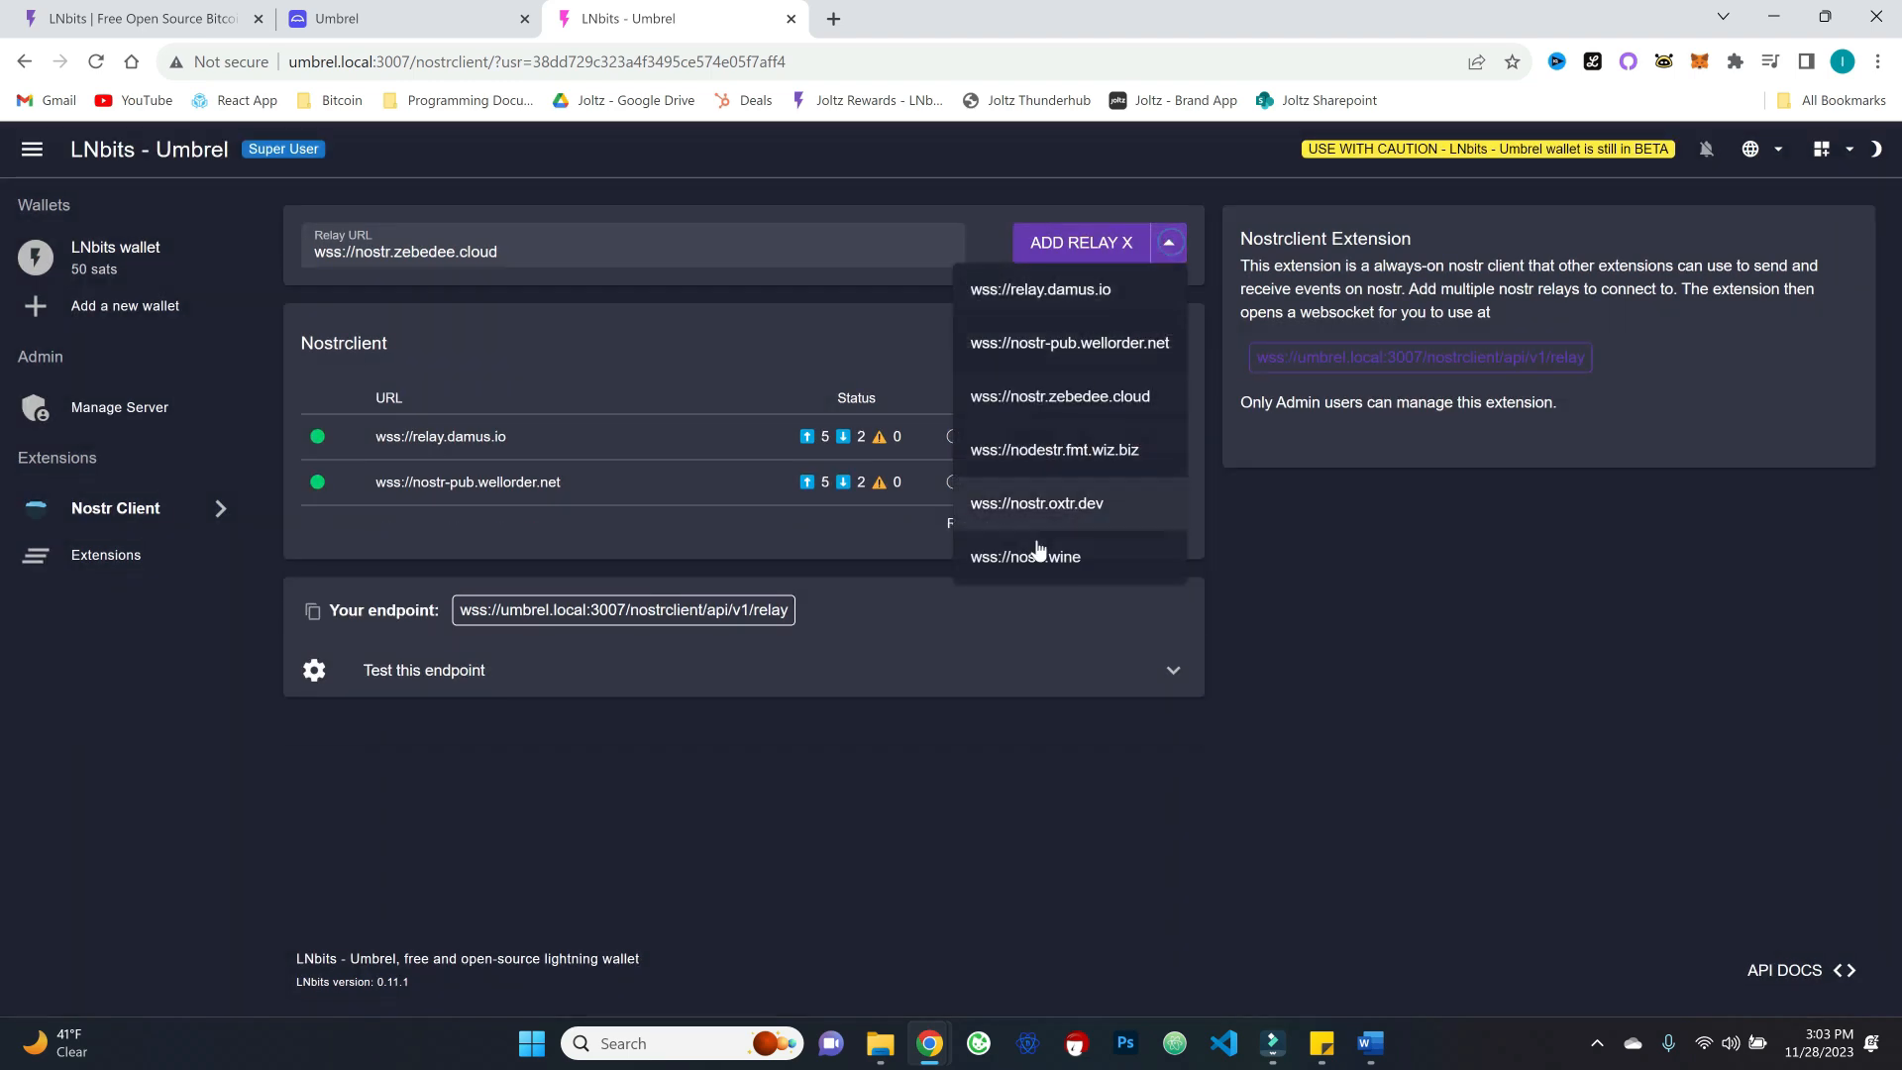
pyautogui.click(1026, 561)
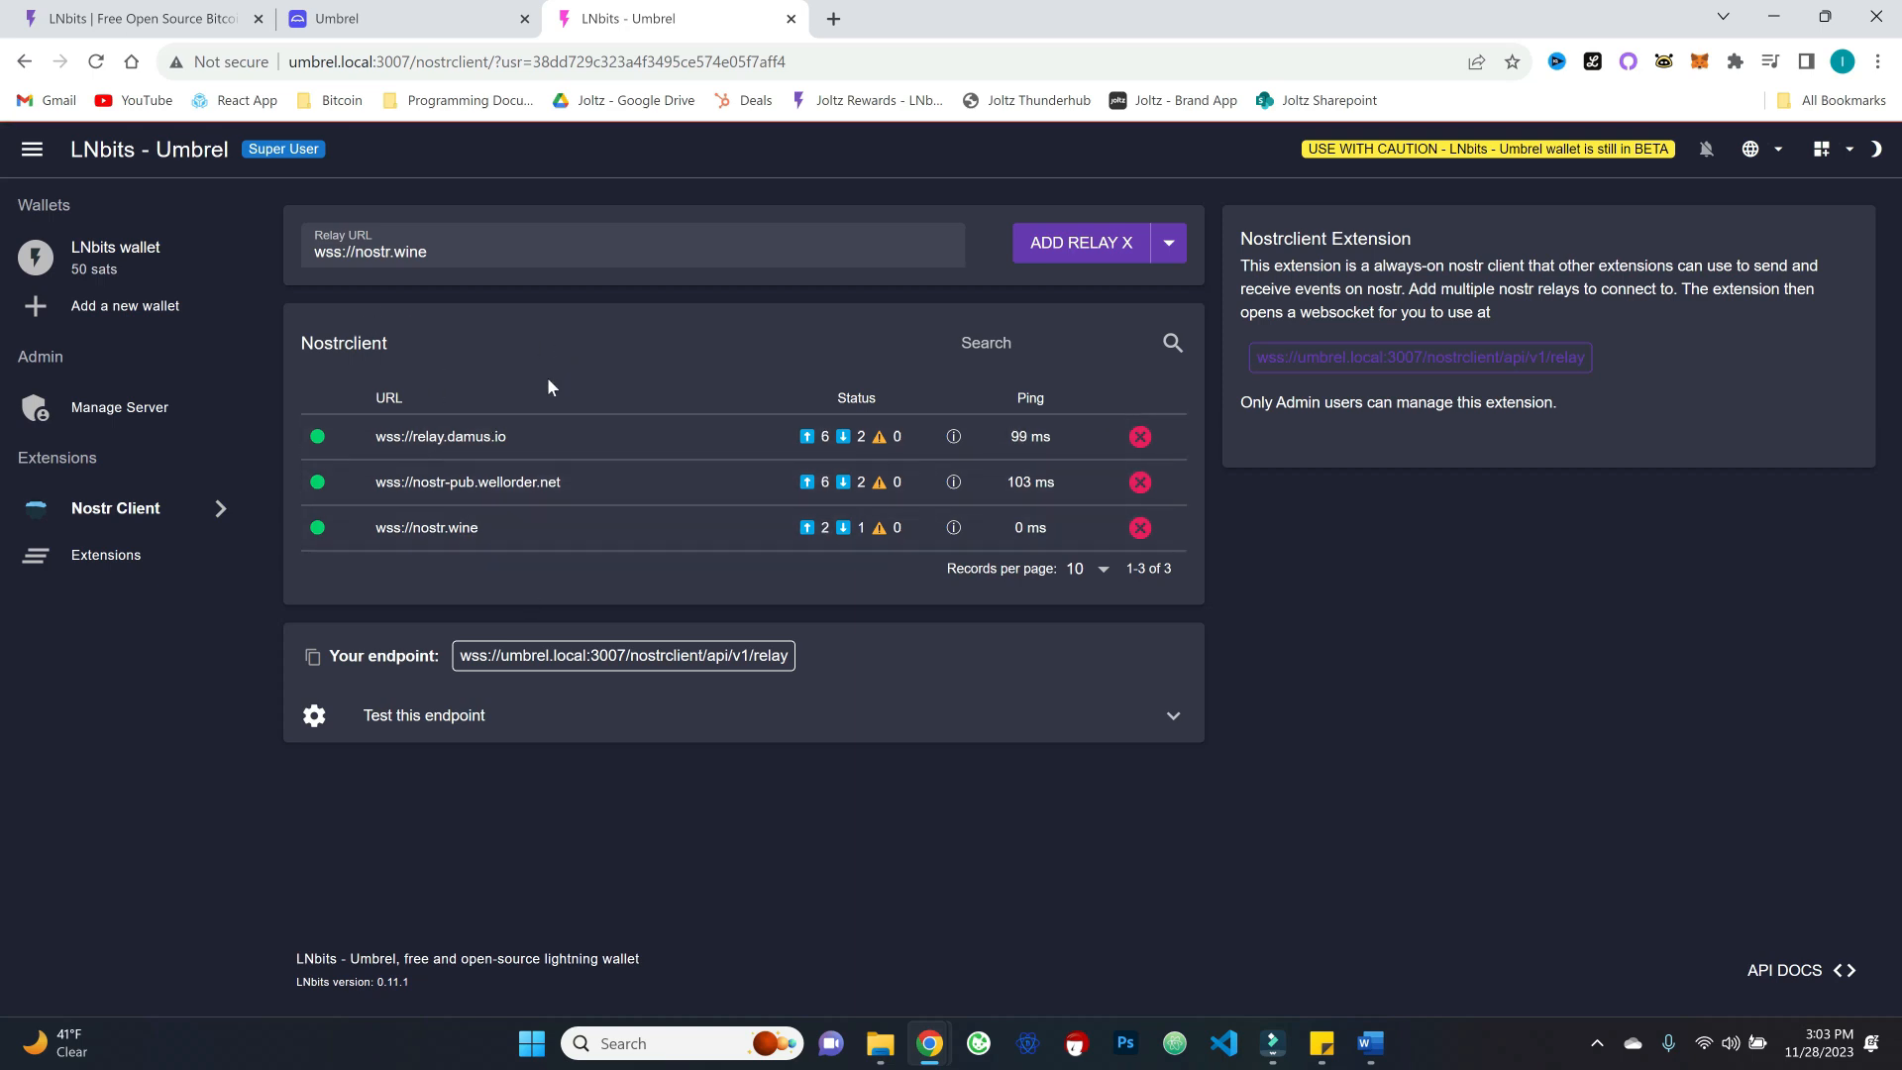
# Step: Enable and open the Nostr Market extension and generate a new merchant key
pyautogui.click(114, 555)
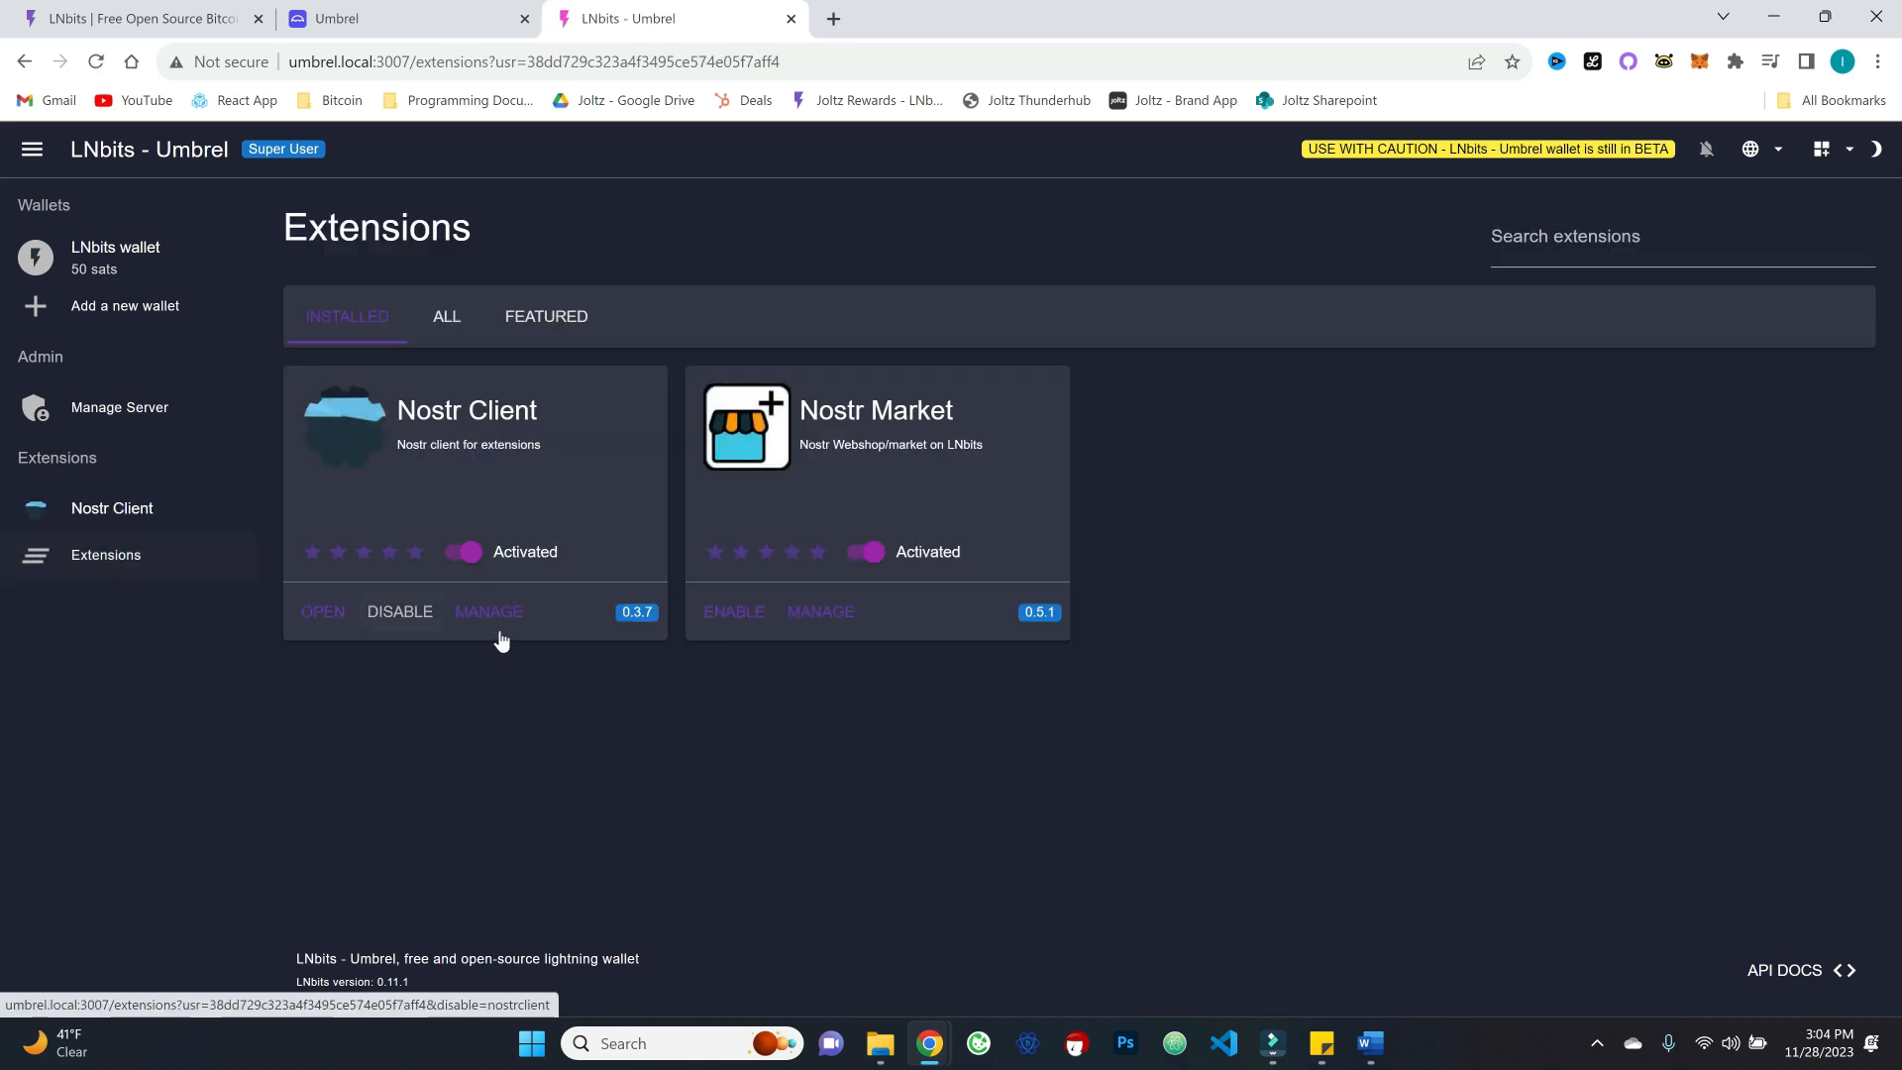
pyautogui.click(730, 620)
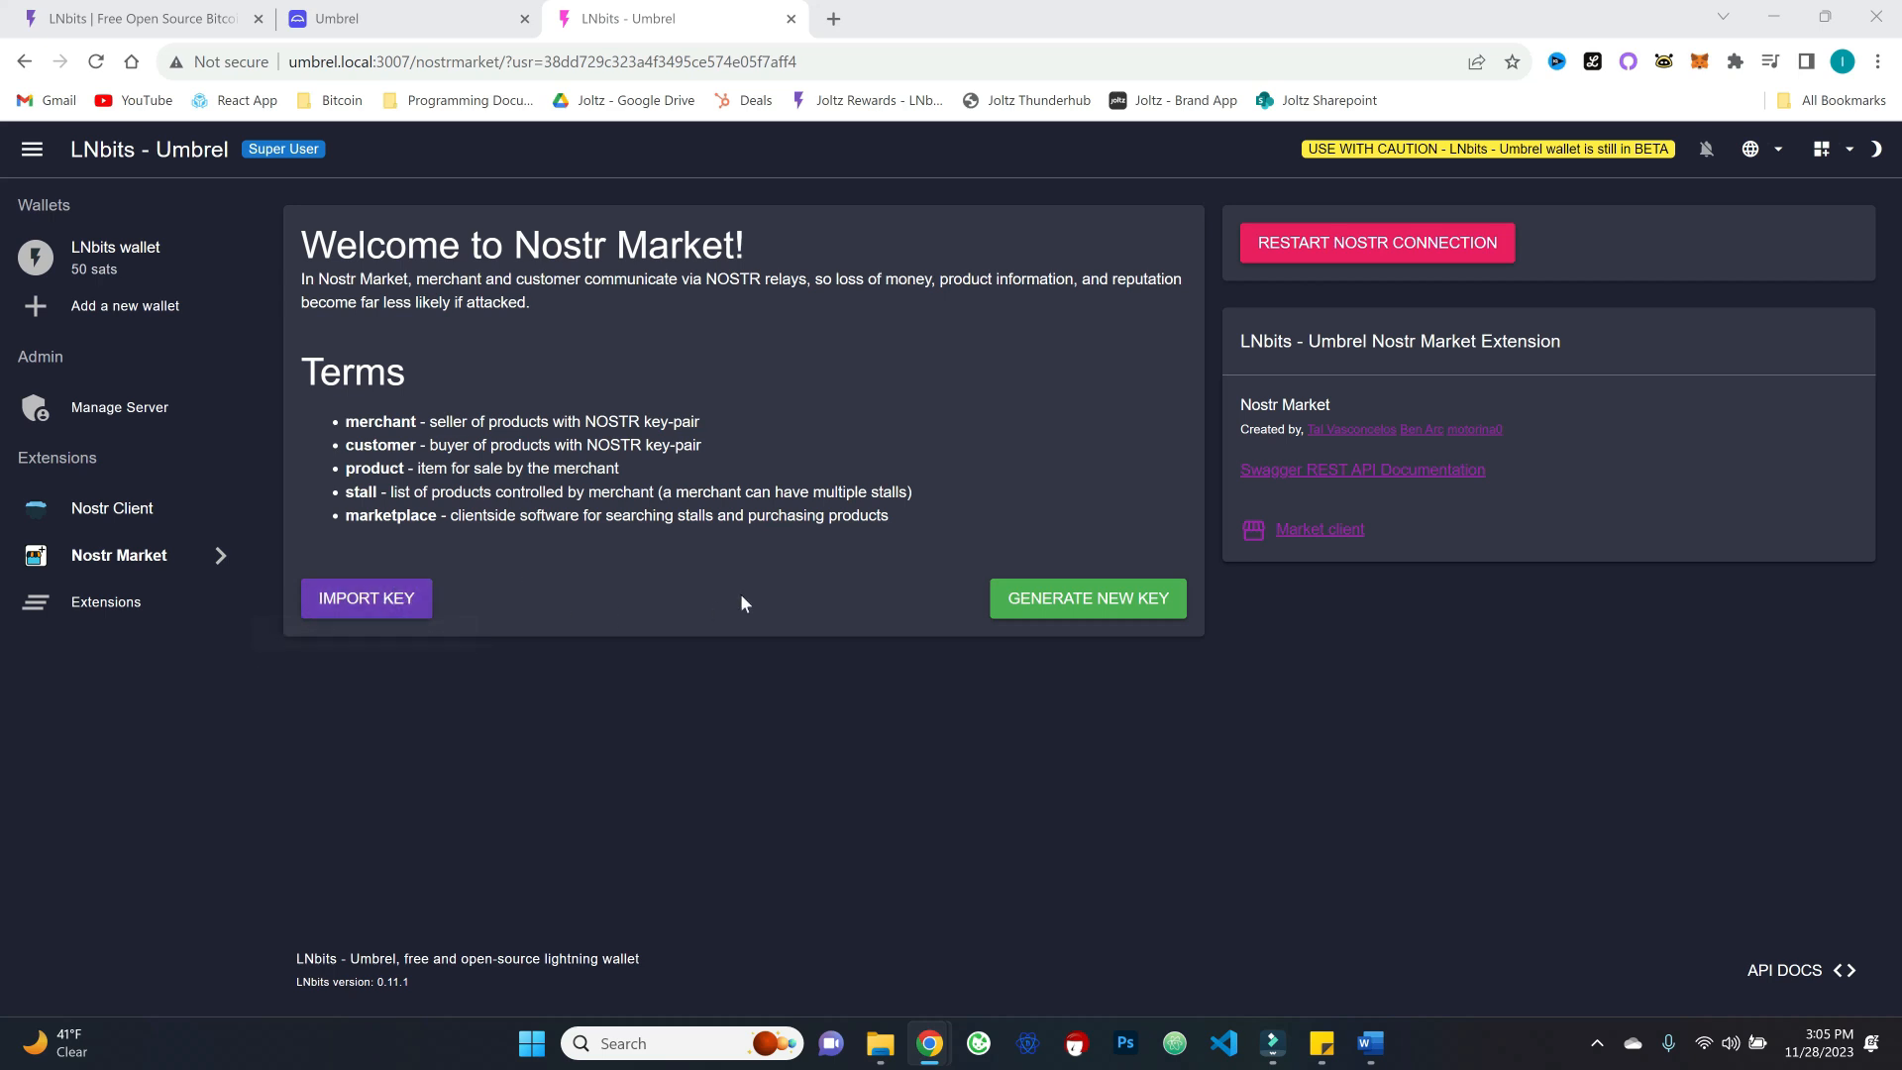
pyautogui.click(1081, 599)
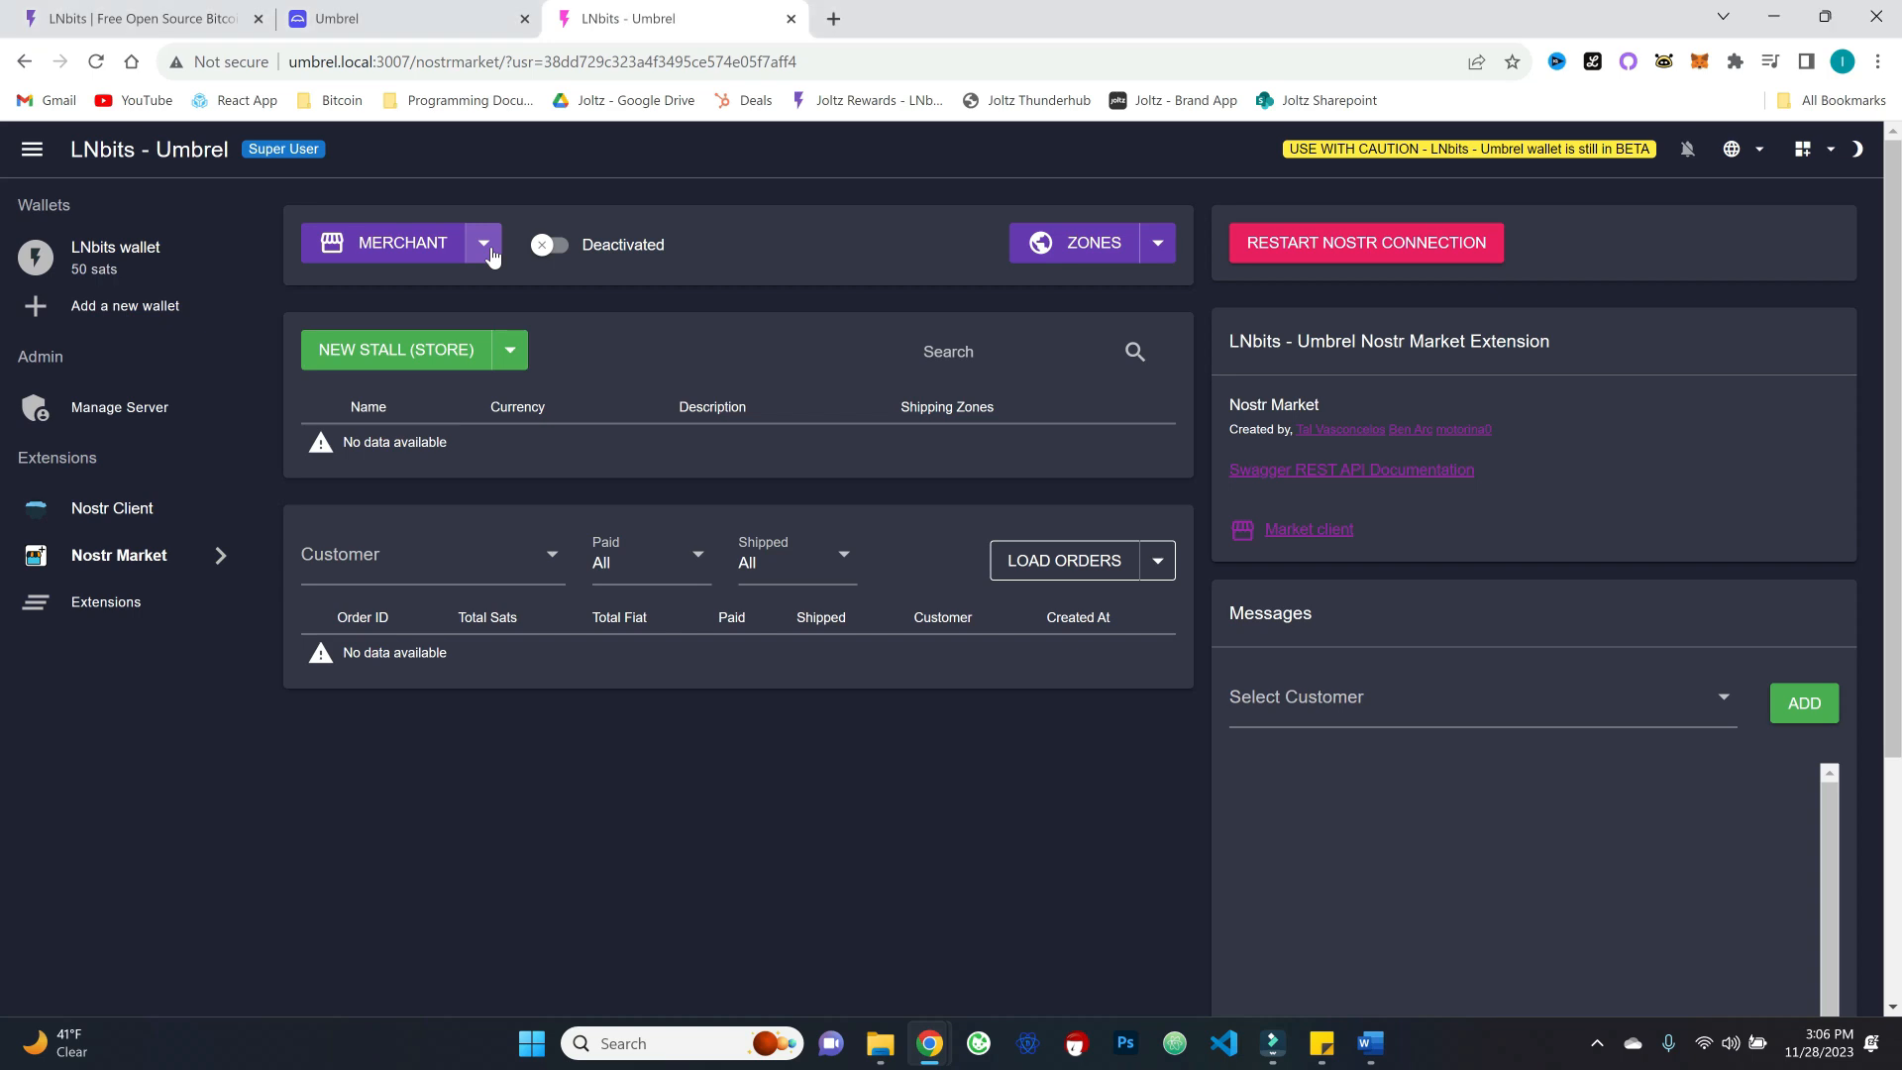
# Step: Show the merchant's keys in Nostr Market, review the public key and hide them again
pyautogui.click(486, 246)
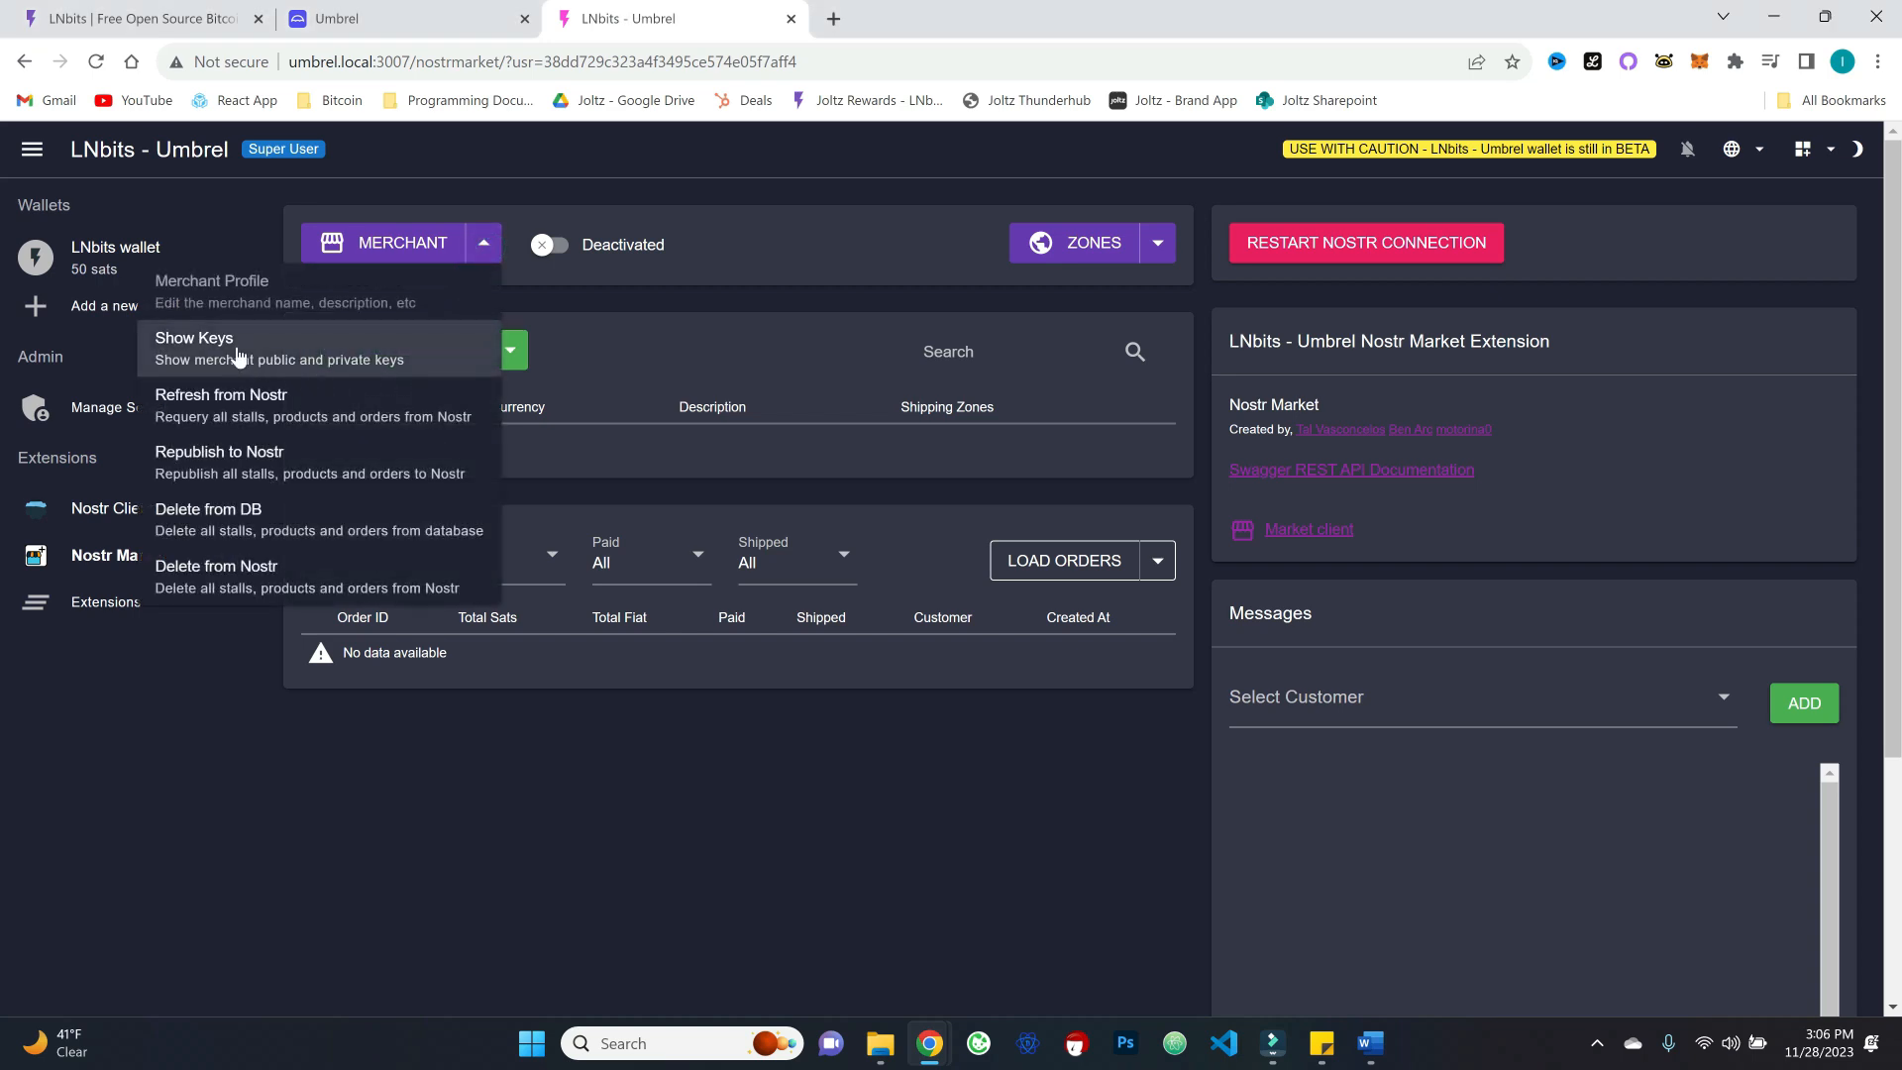
pyautogui.click(304, 364)
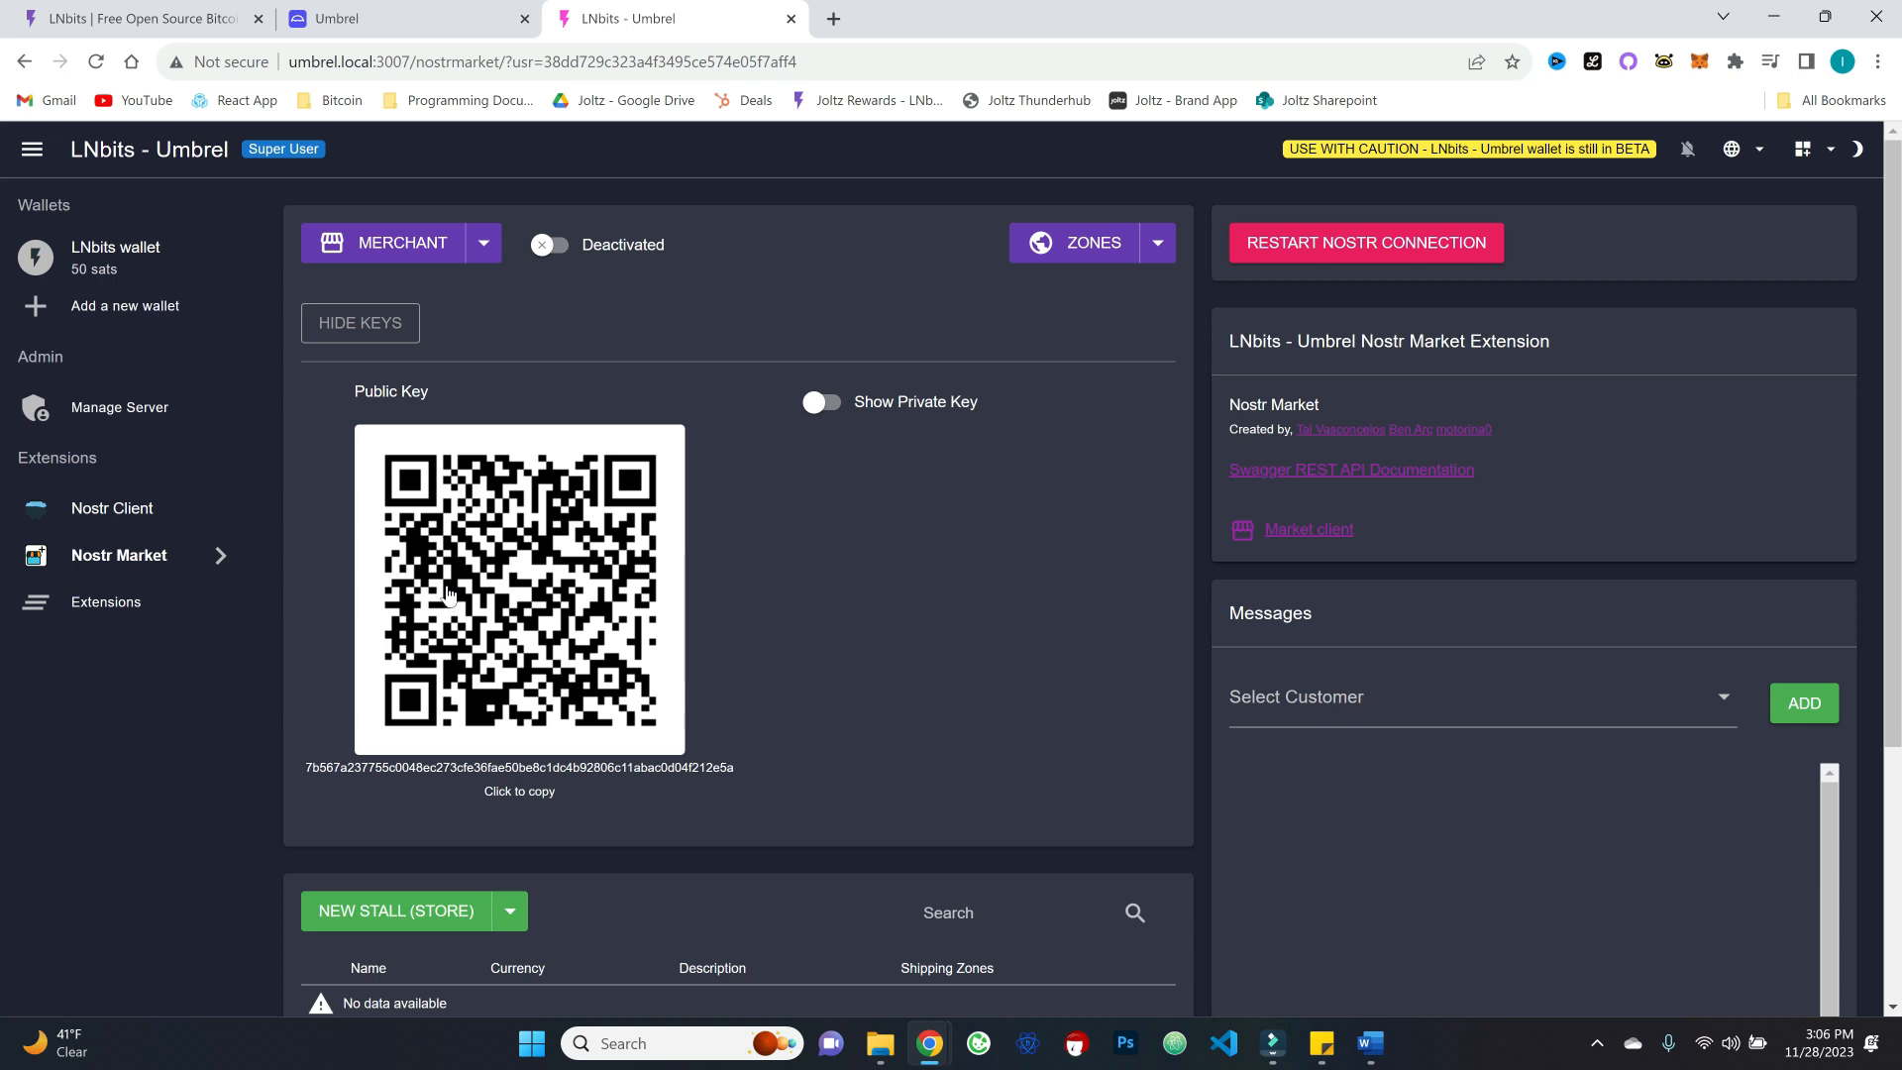
pyautogui.click(389, 323)
pyautogui.click(473, 256)
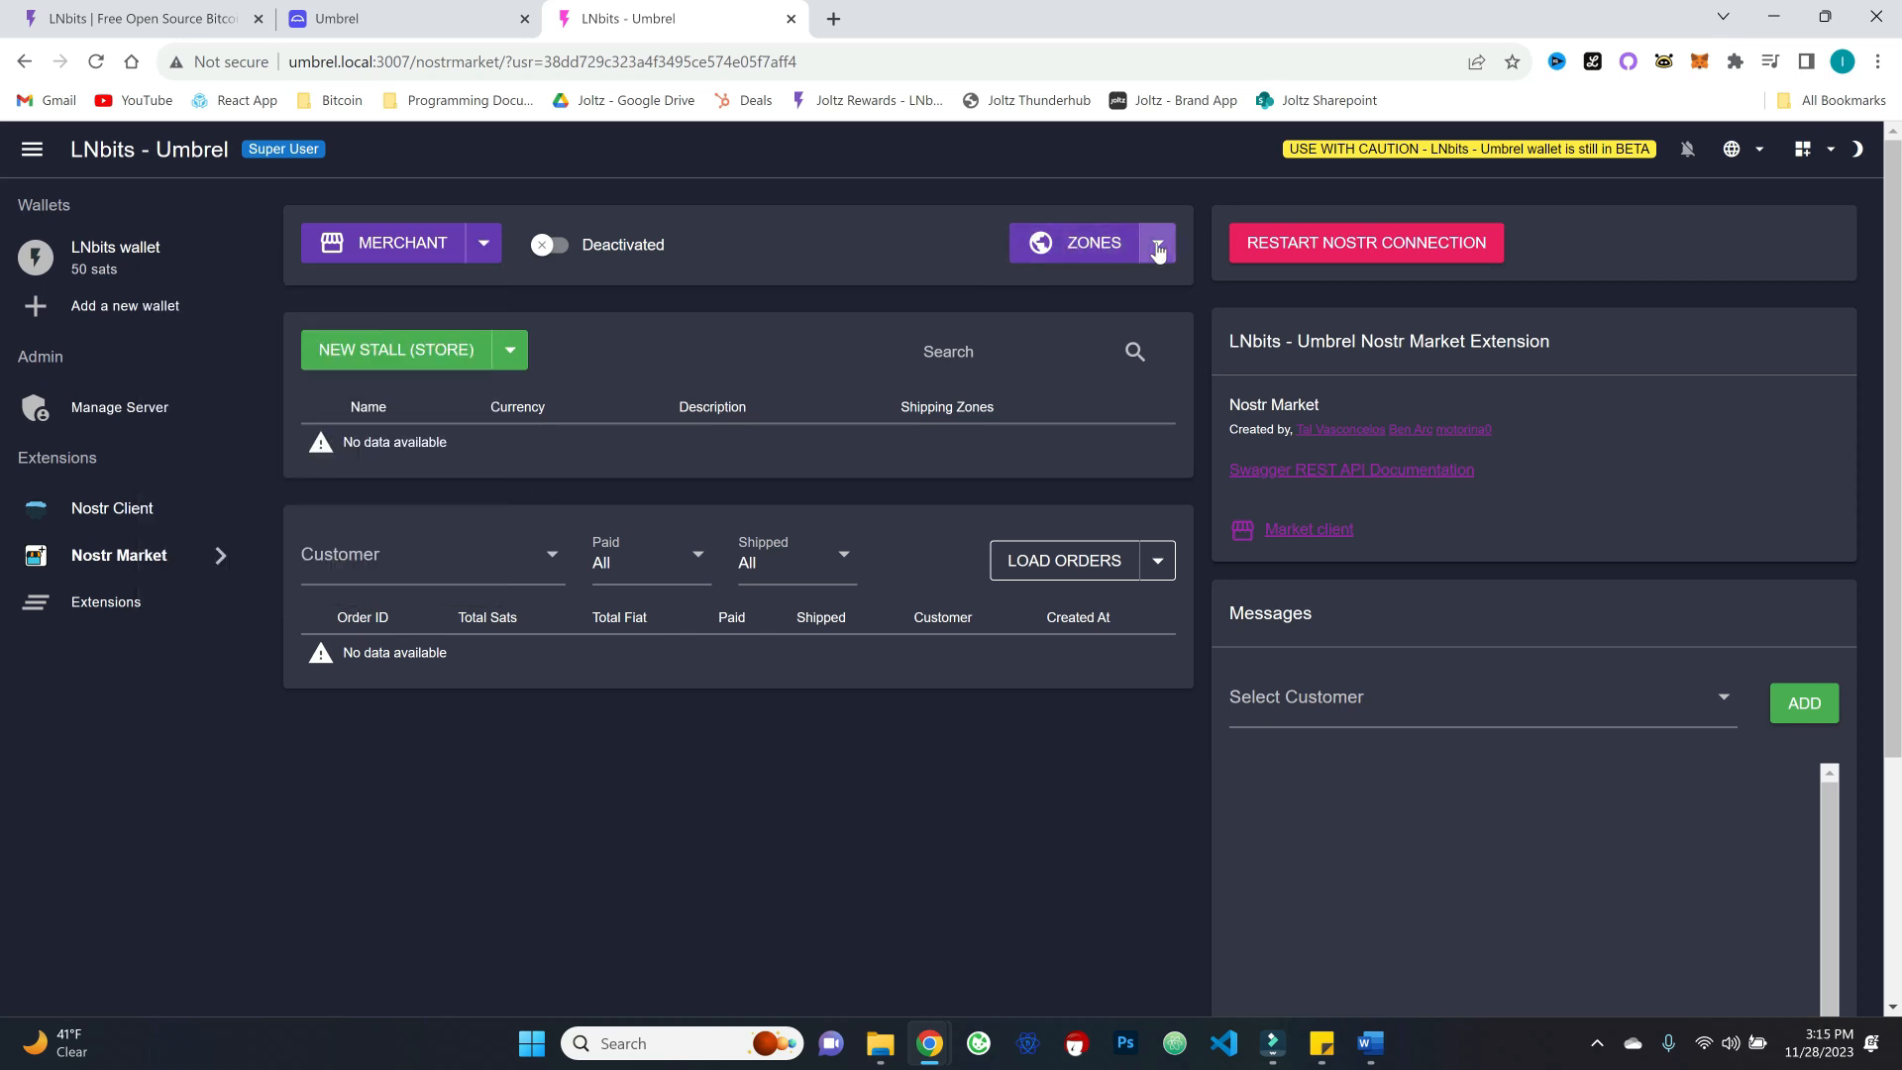
# Step: Create a shipping zone named "Online Digital Product" with Free (digital) as its country option and sat as the unit
pyautogui.click(1156, 242)
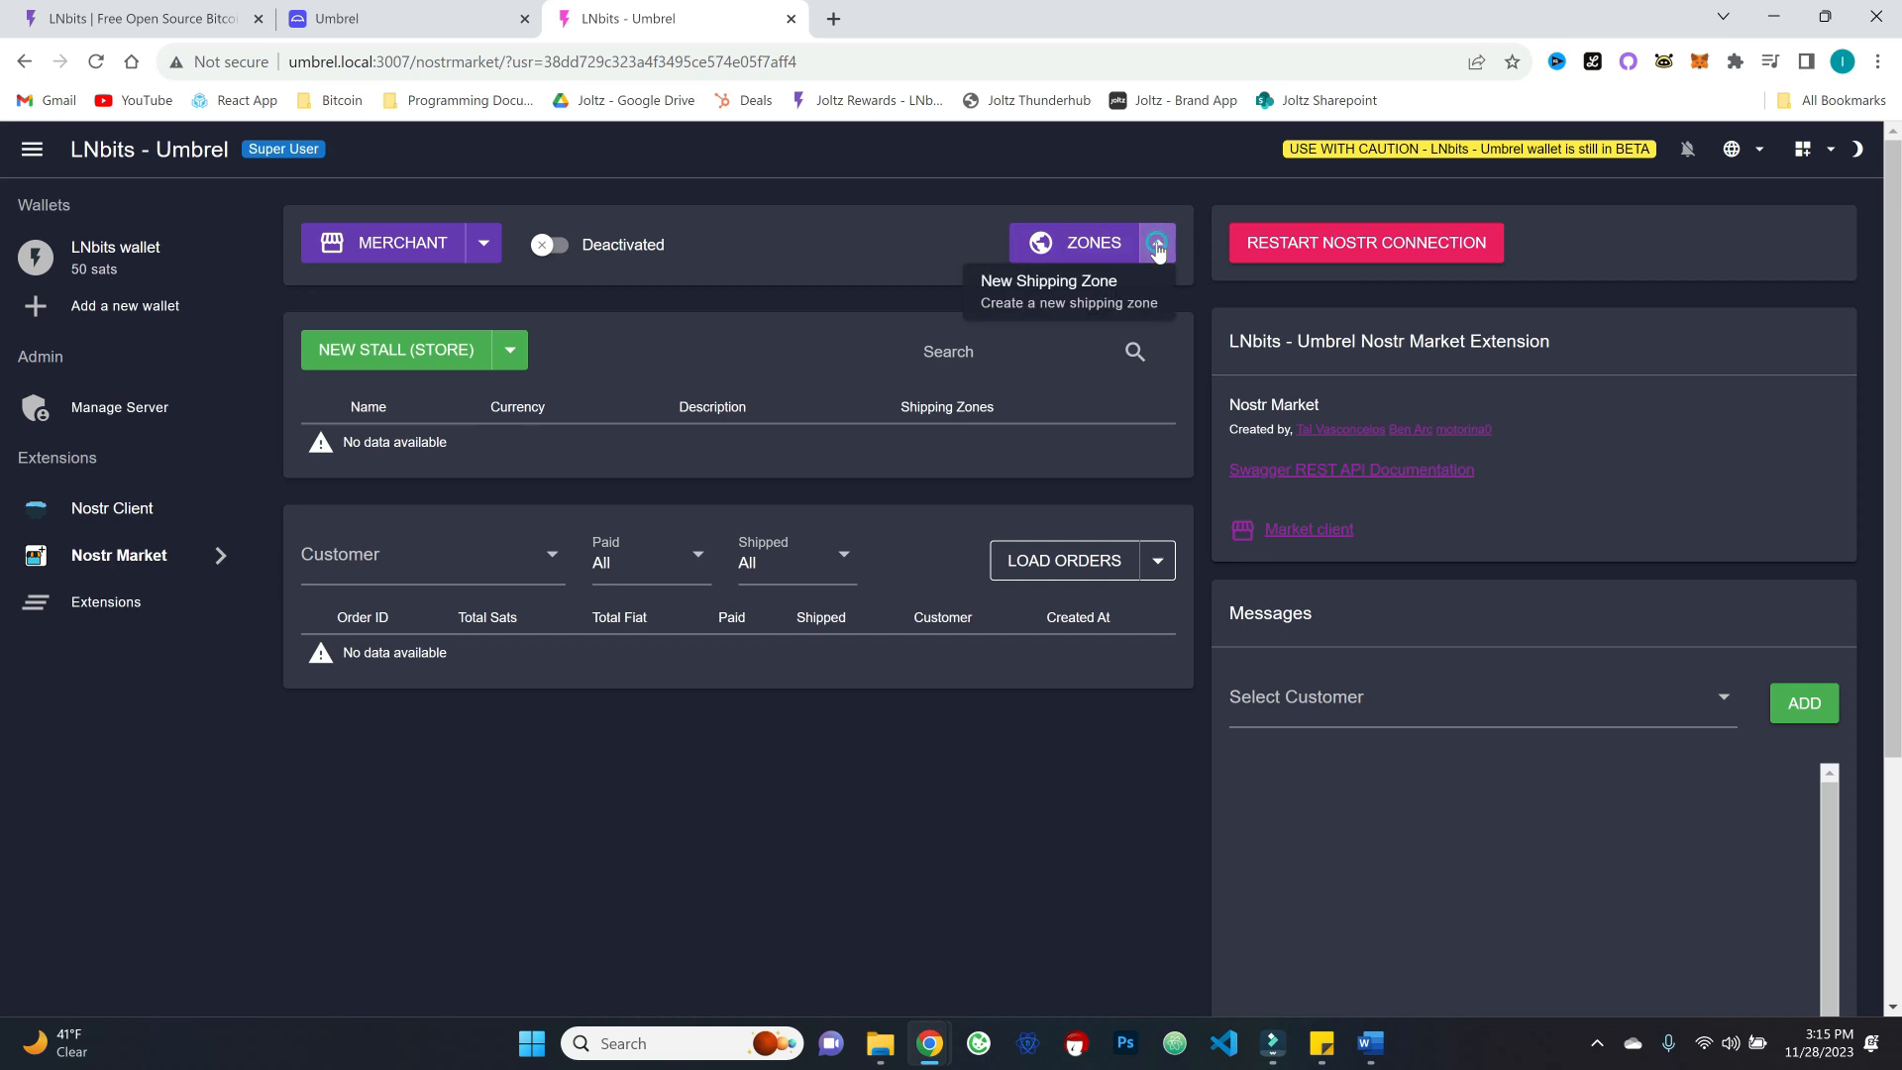
pyautogui.click(1050, 297)
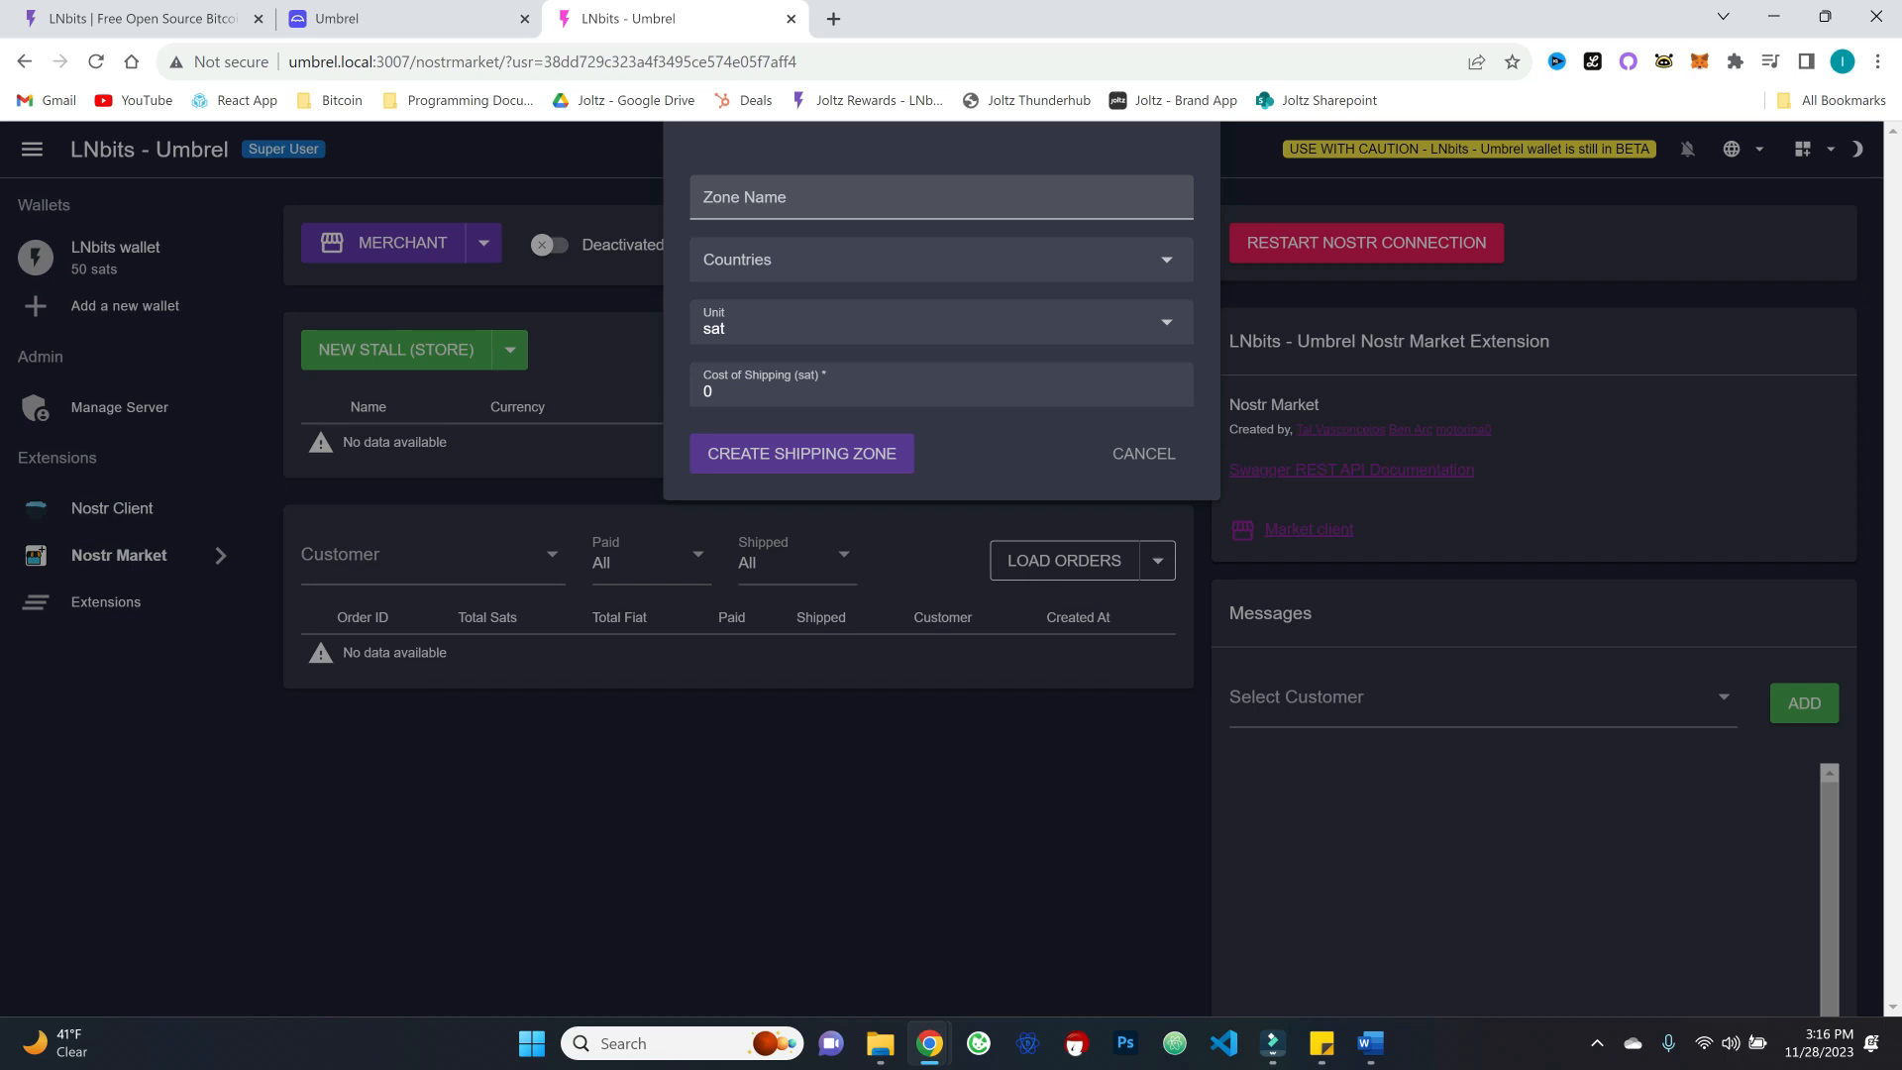
pyautogui.click(821, 199)
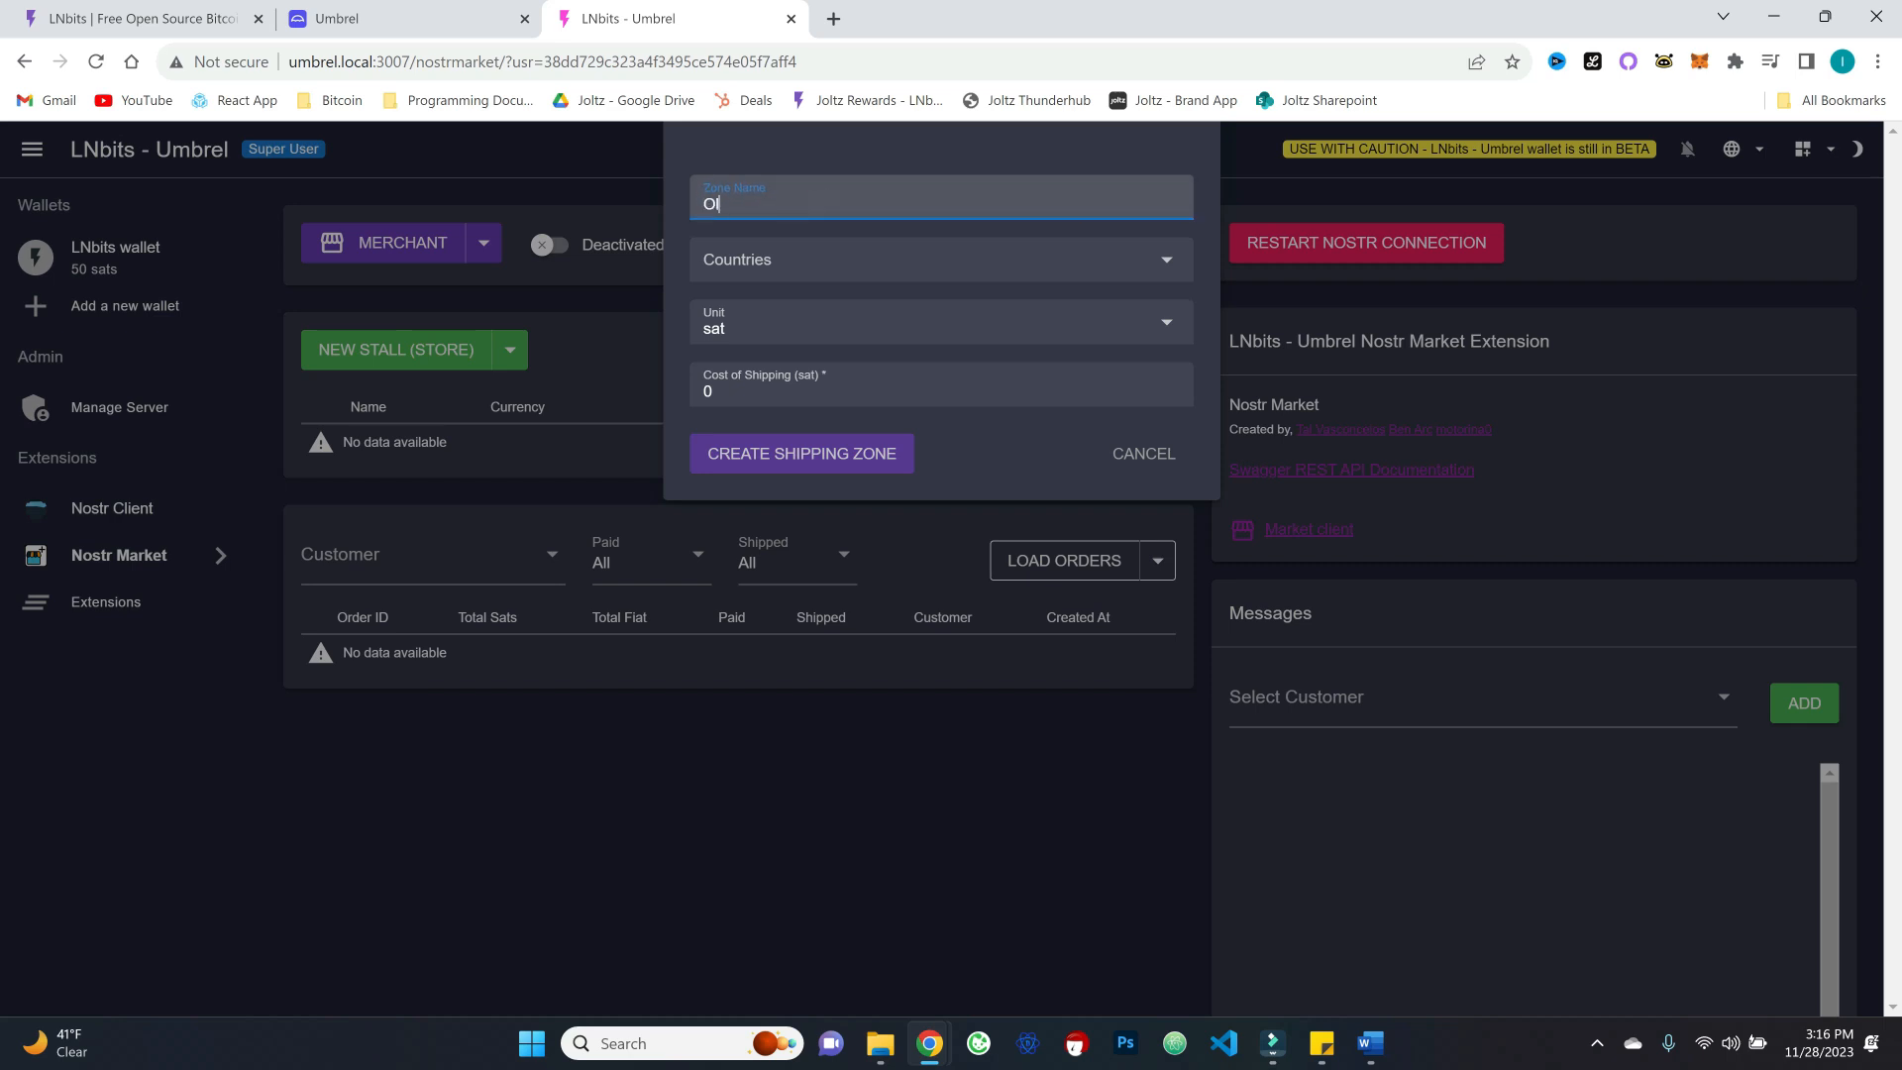
pyautogui.write('Online Digital Product')
pyautogui.click(807, 261)
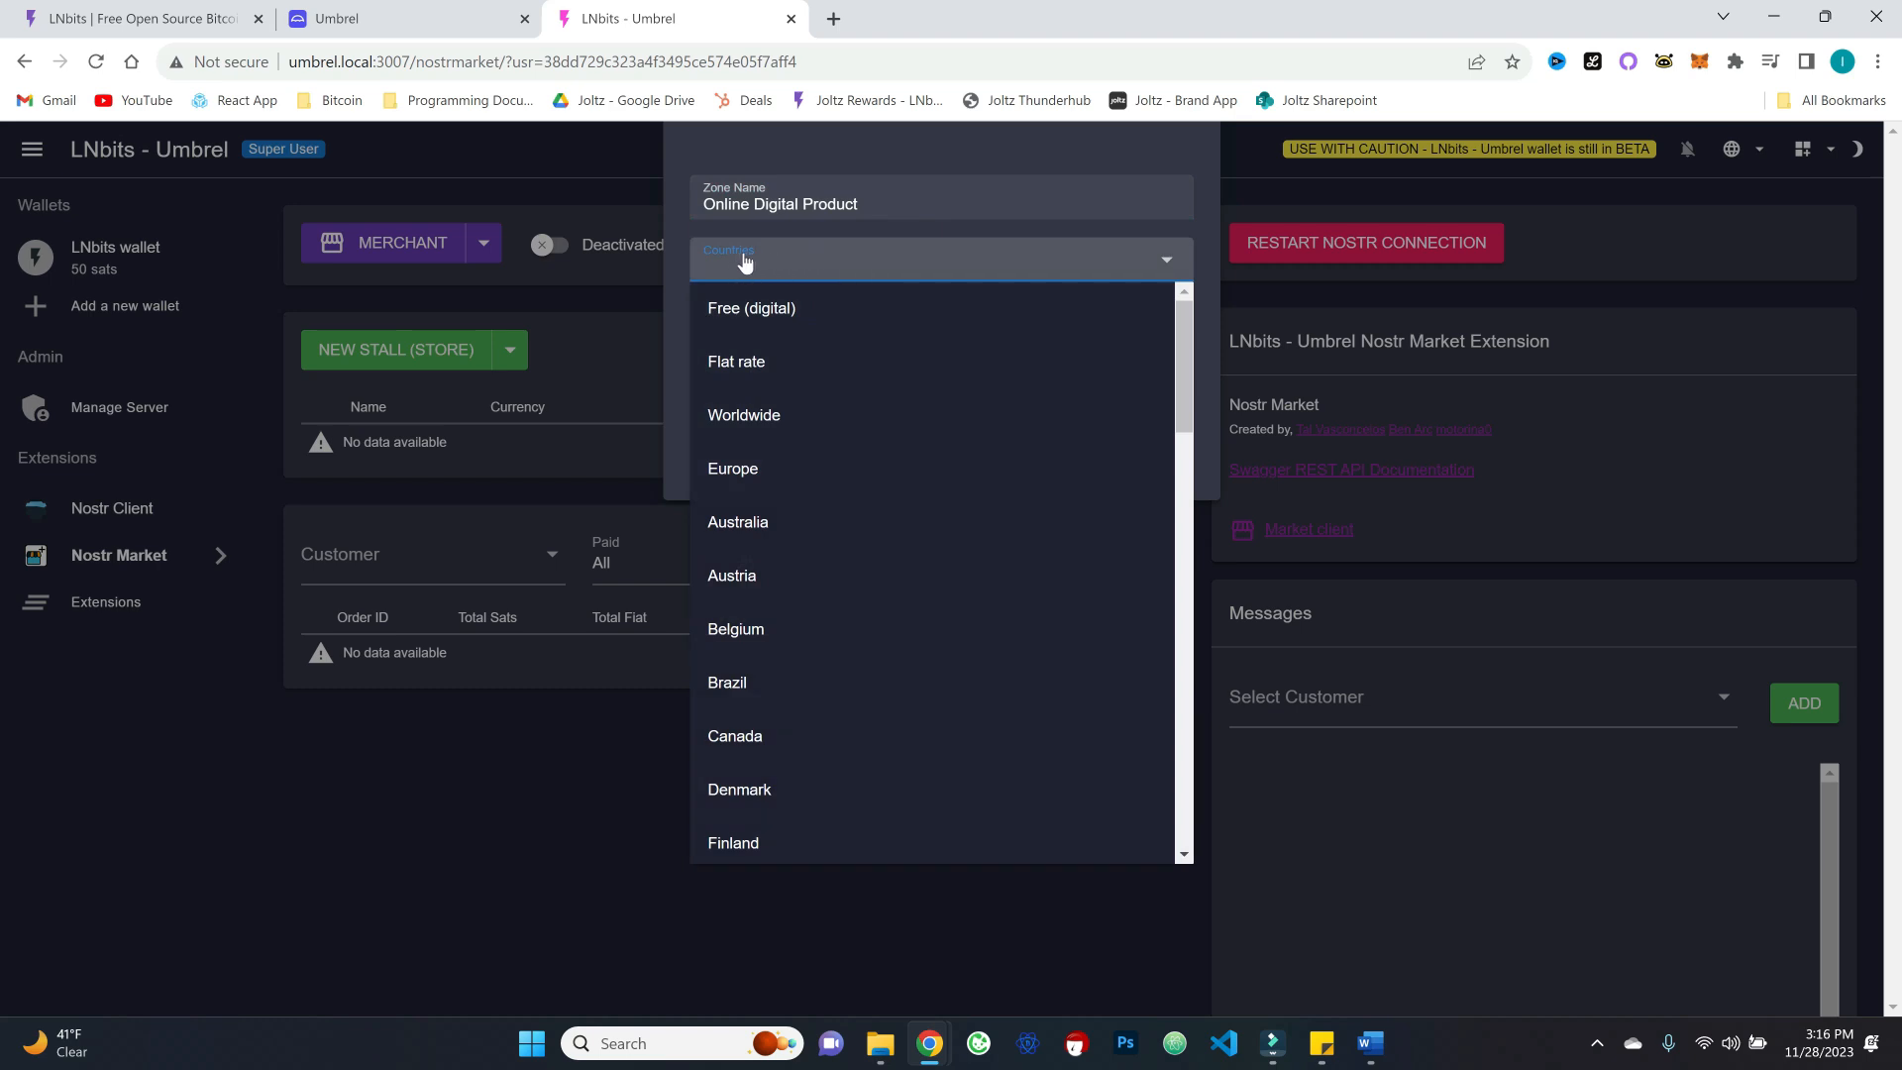
pyautogui.click(769, 322)
pyautogui.click(681, 299)
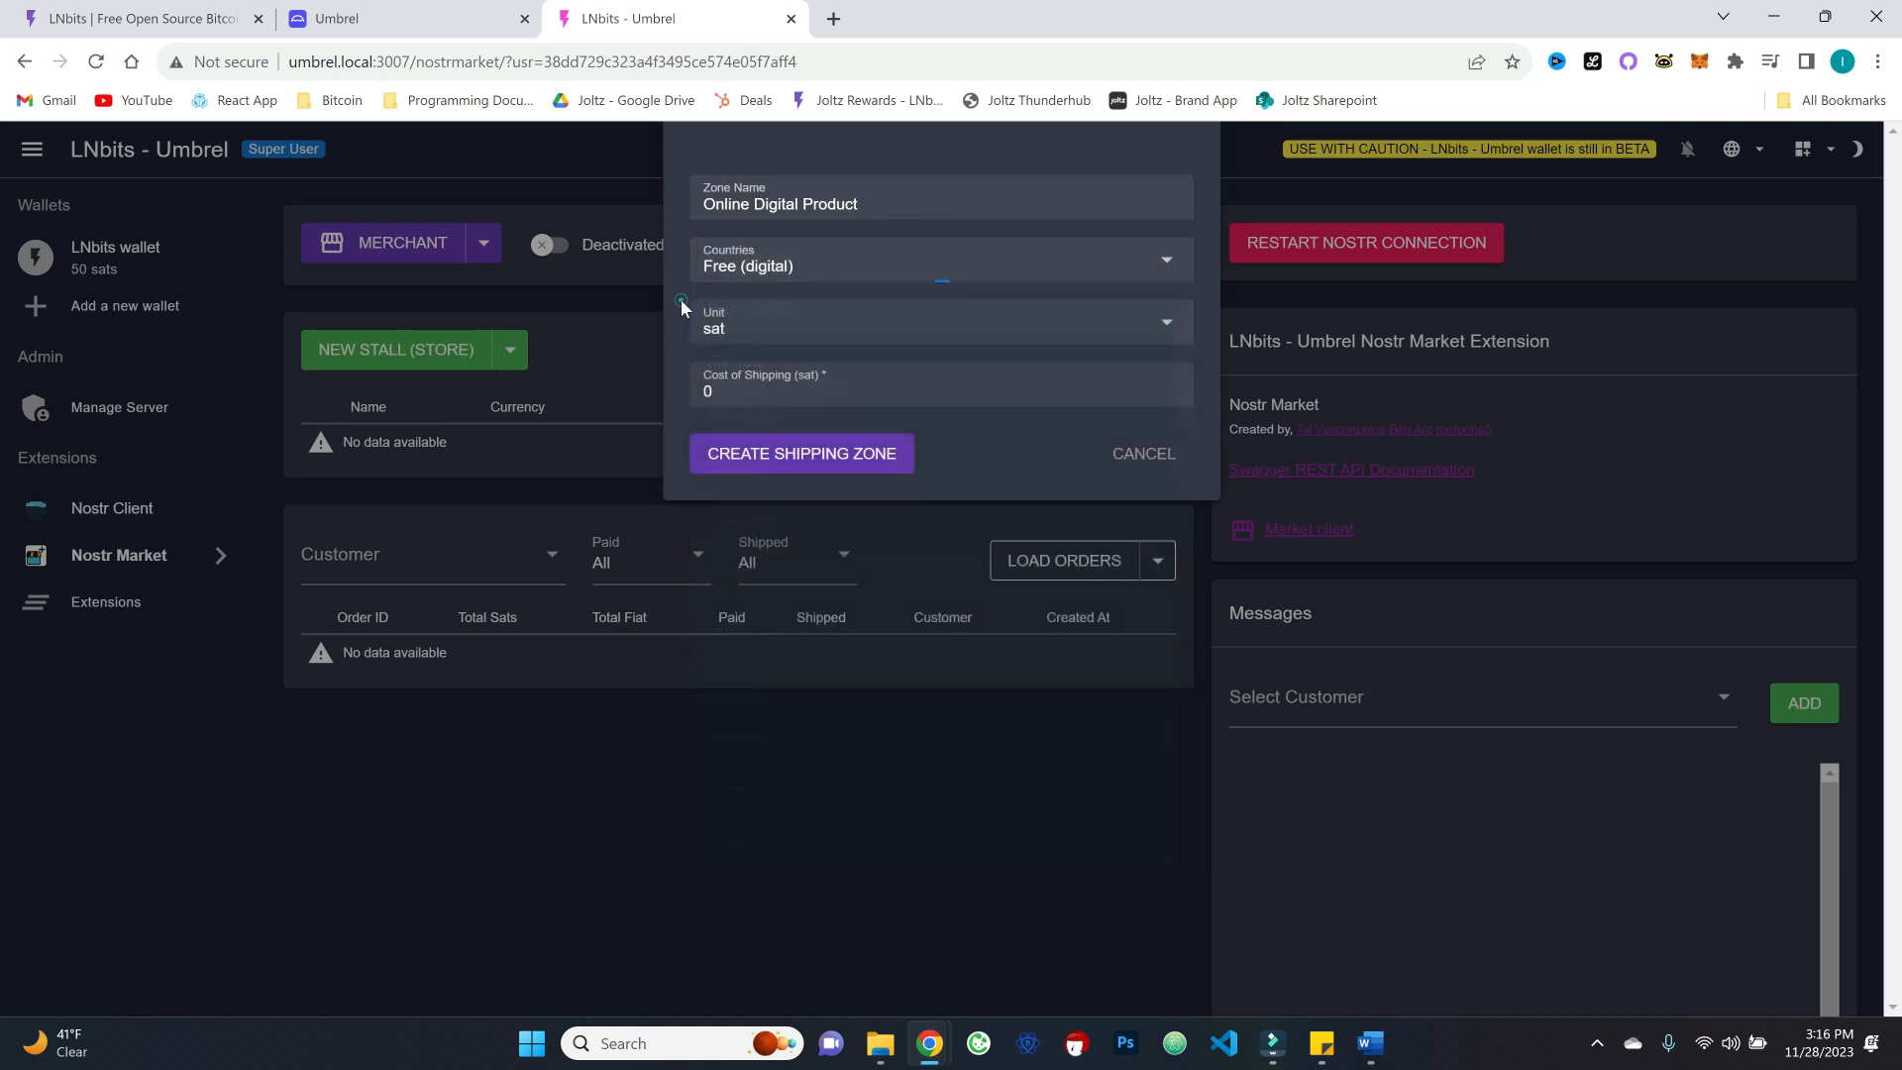
pyautogui.click(962, 326)
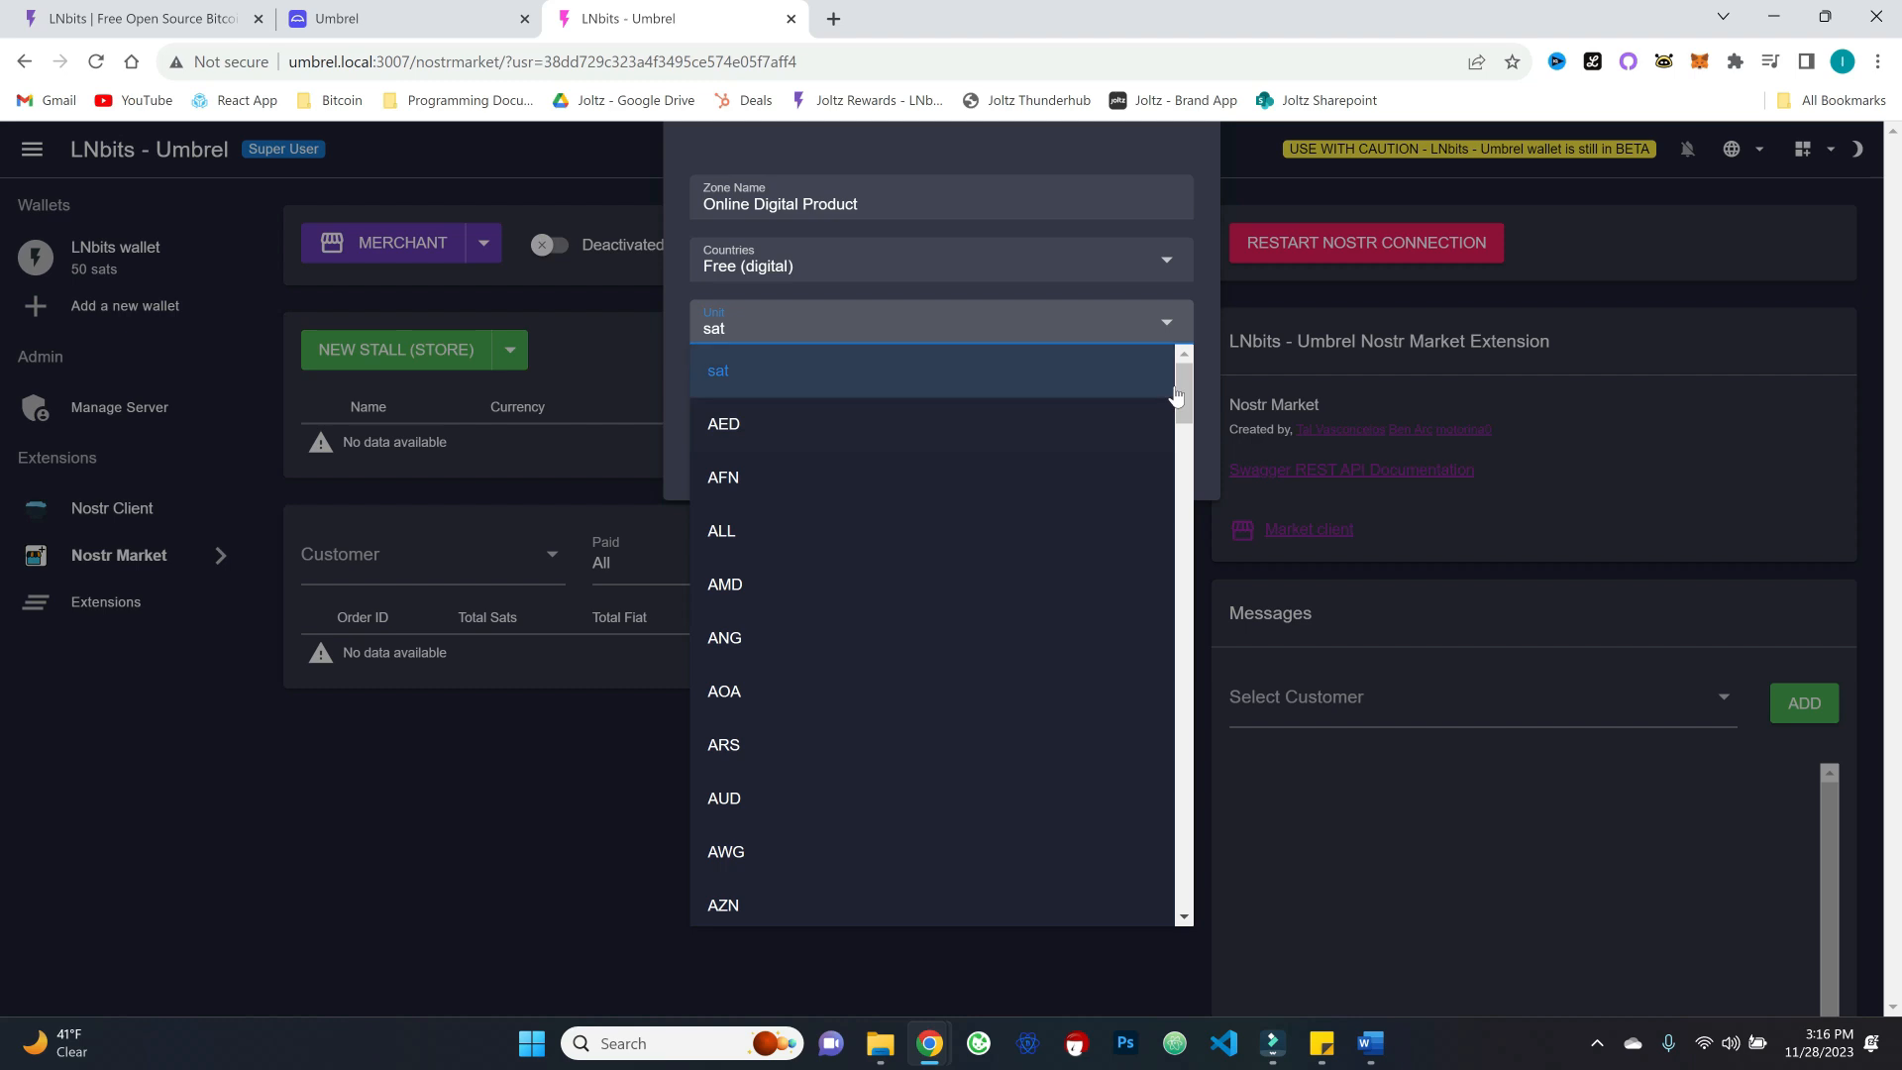
pyautogui.click(748, 381)
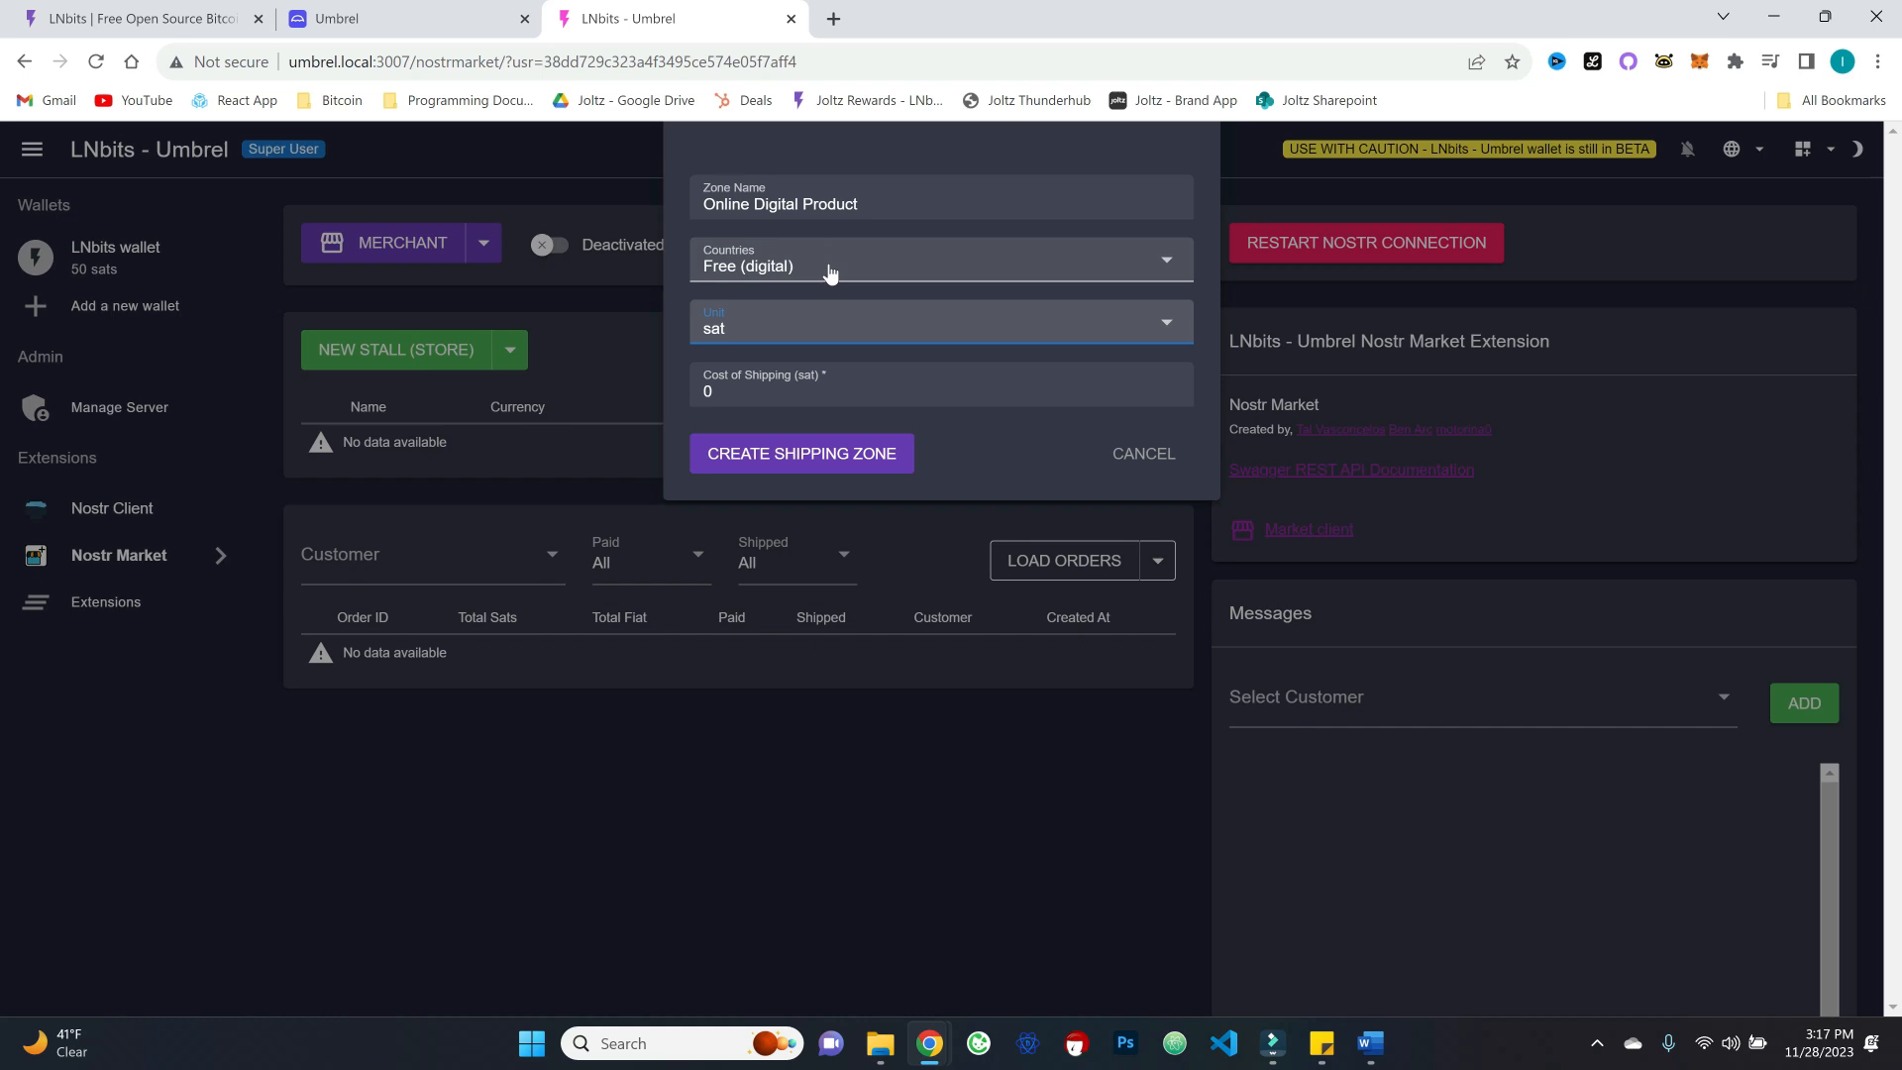
pyautogui.click(779, 453)
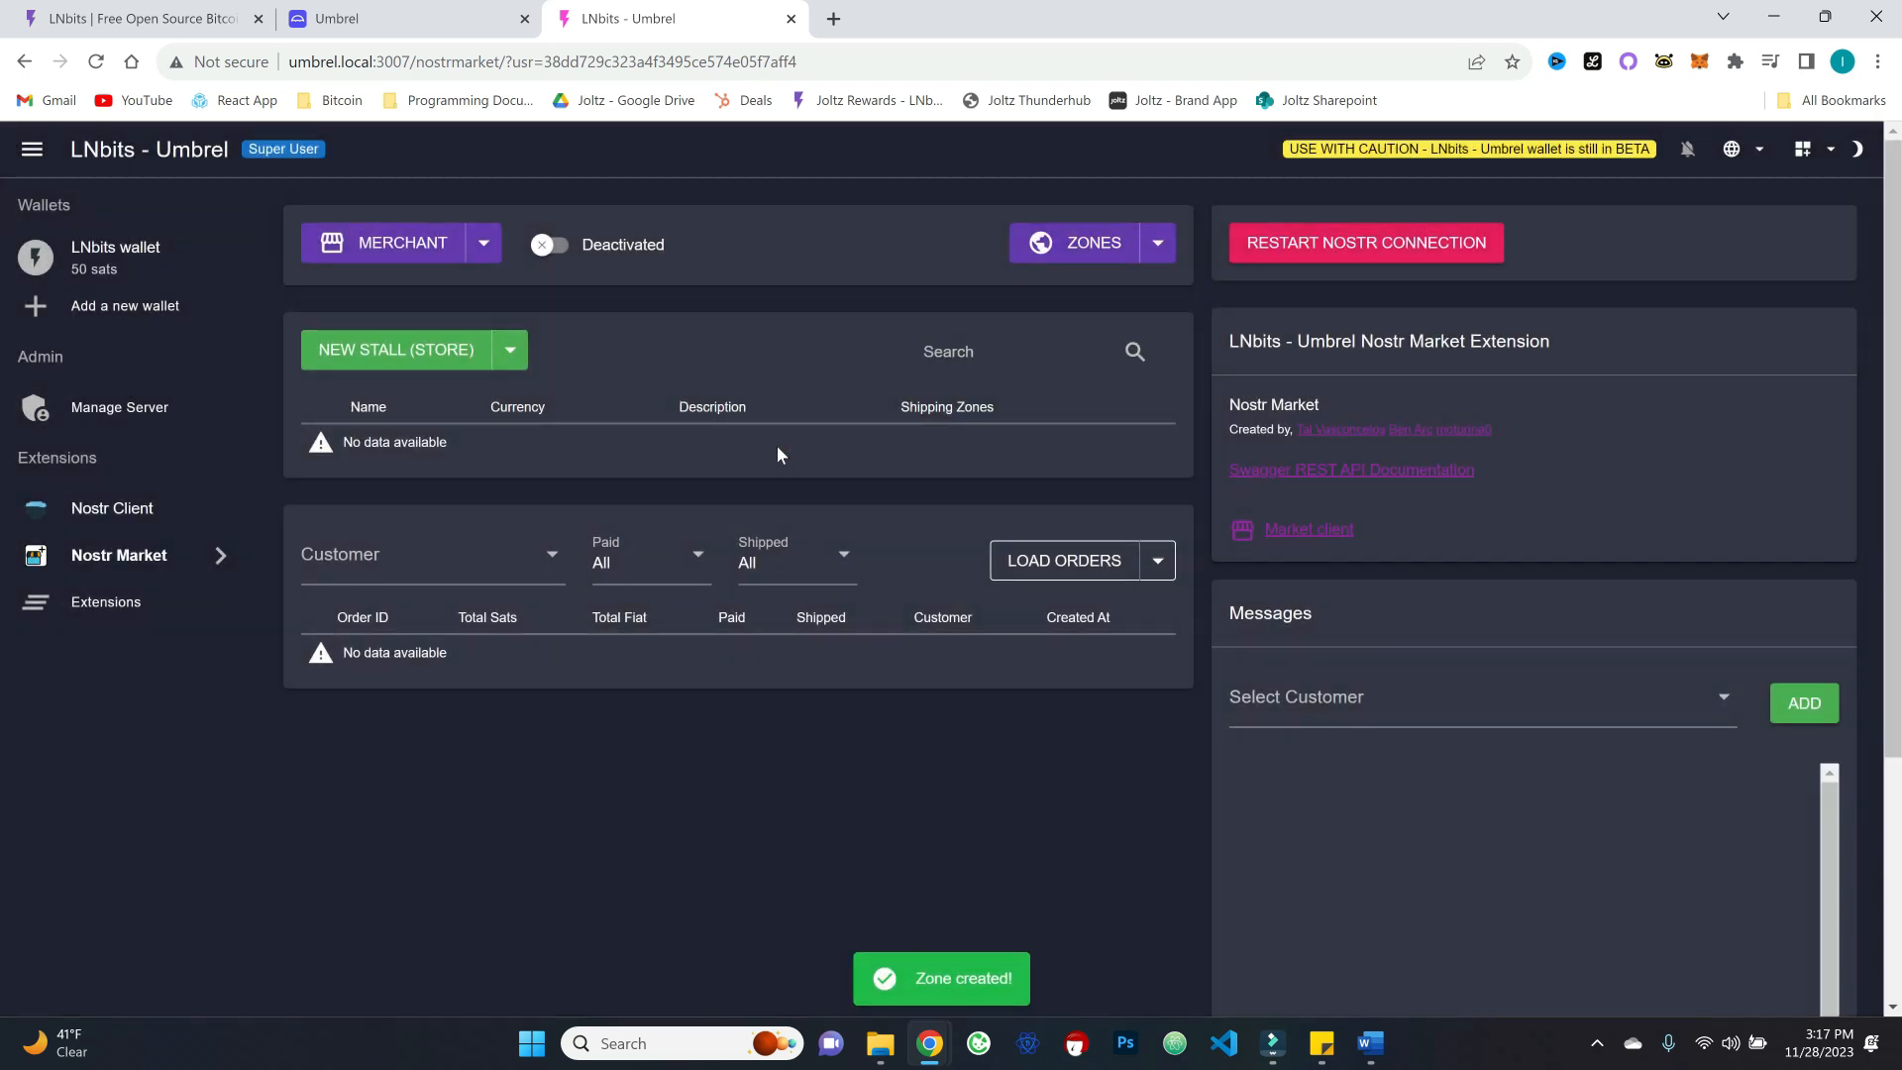
# Step: Create a shipping zone named "Ian's Cheese Shop" covering Worldwide with a shipping cost of 1000 sat, and check it in the zone list
pyautogui.click(1157, 243)
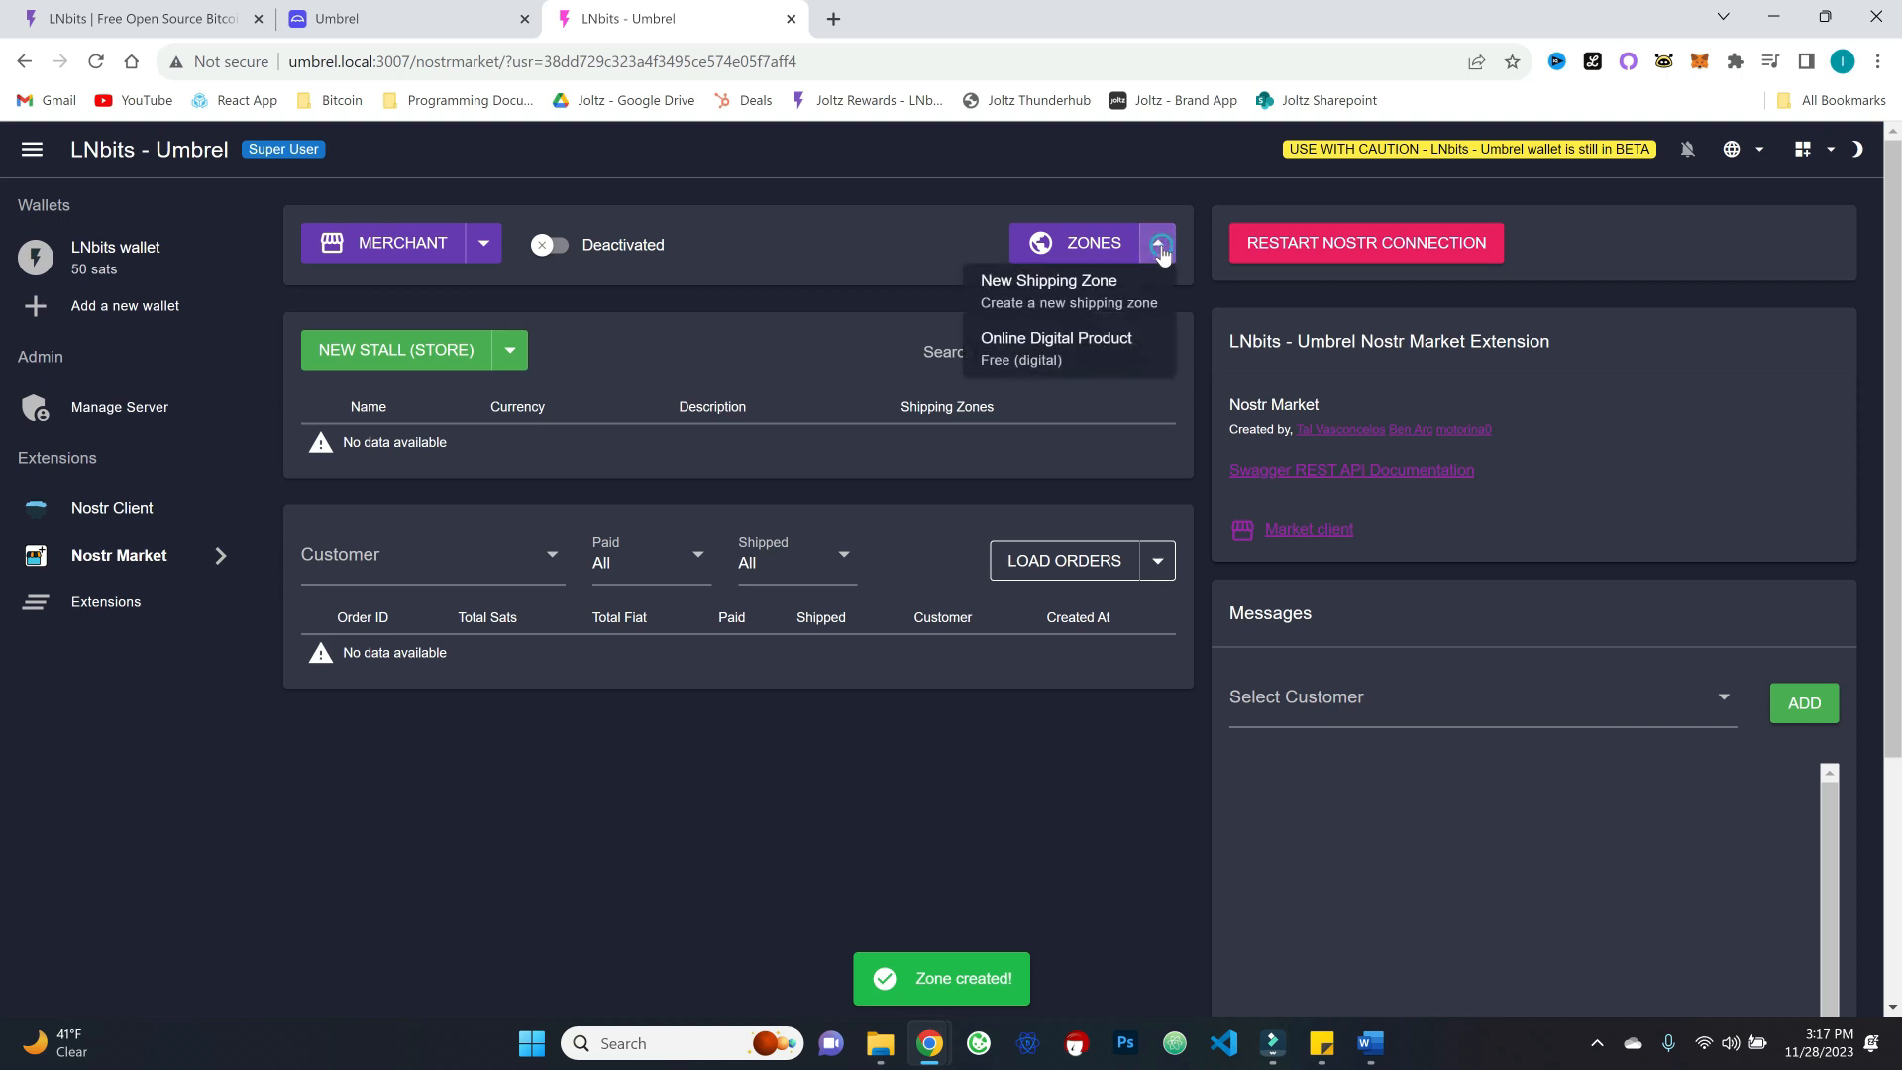
pyautogui.click(1006, 287)
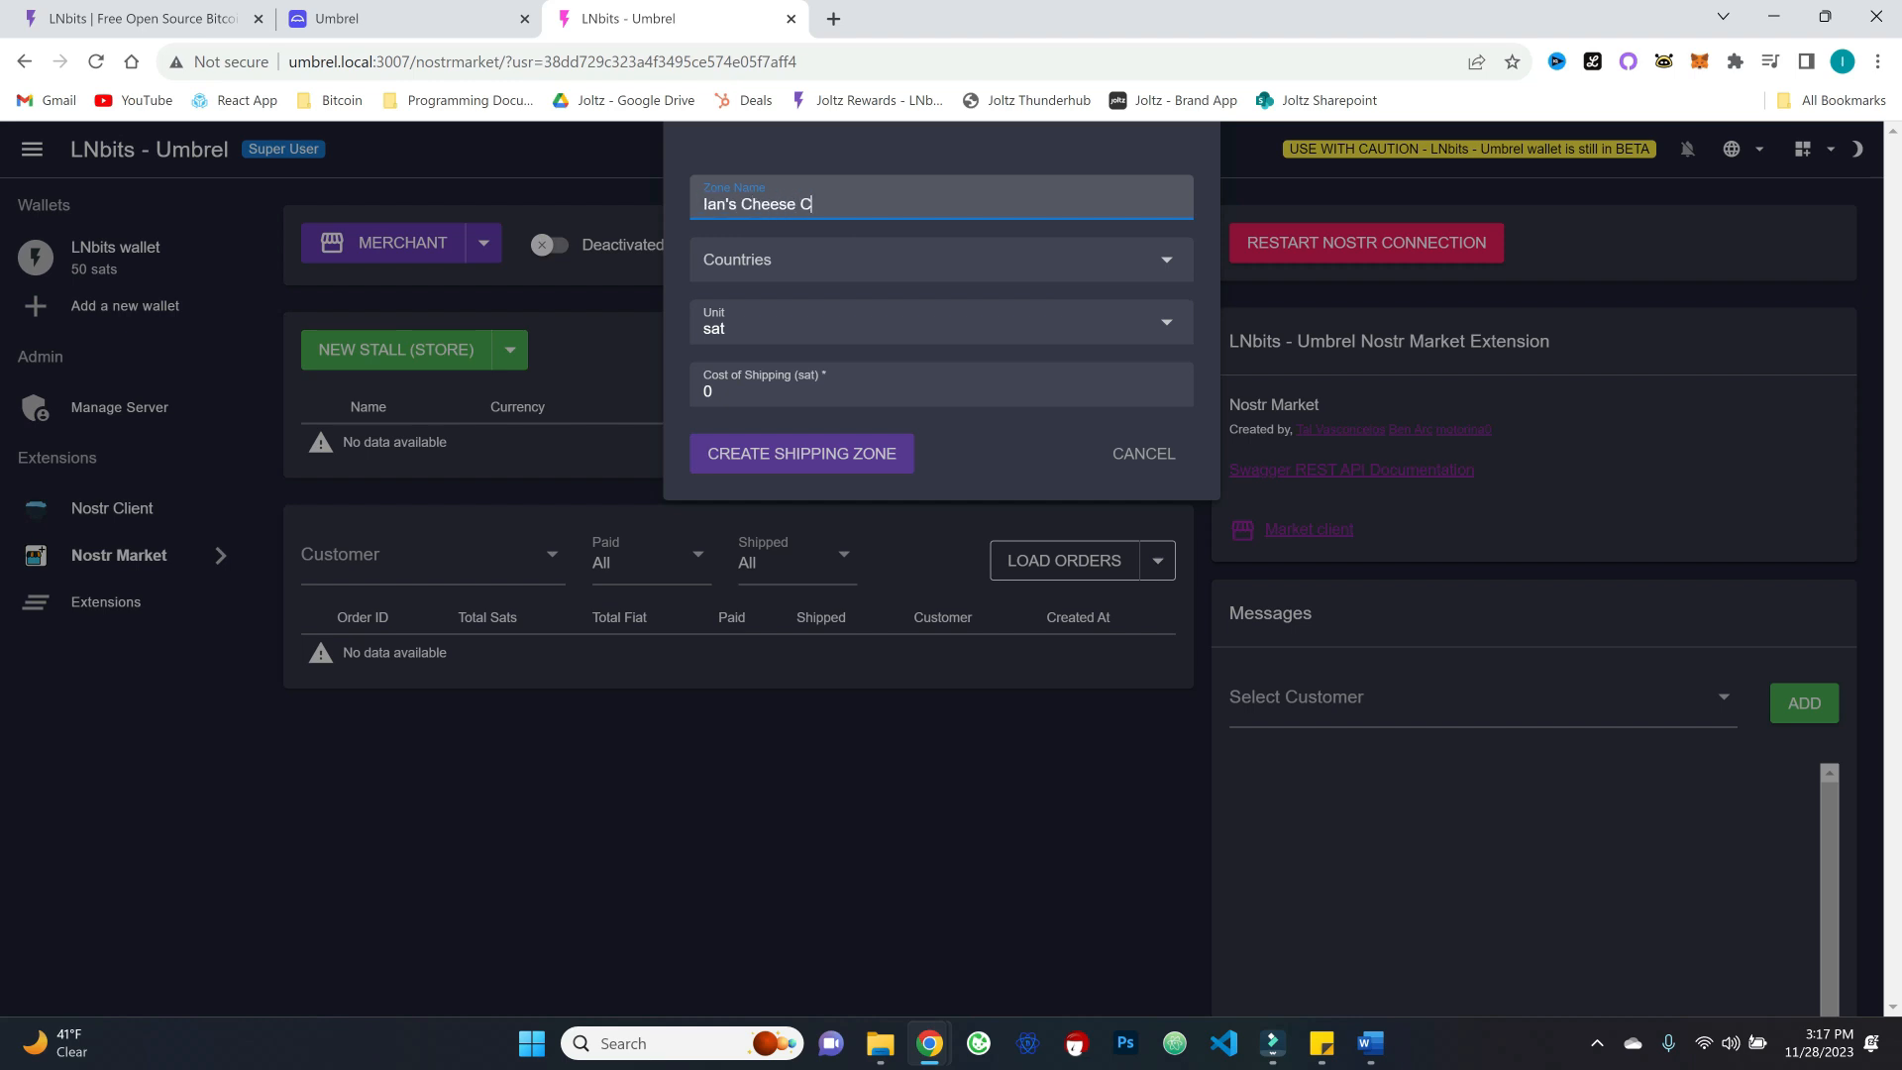
pyautogui.write("Ian's Cheese Shop")
pyautogui.click(760, 270)
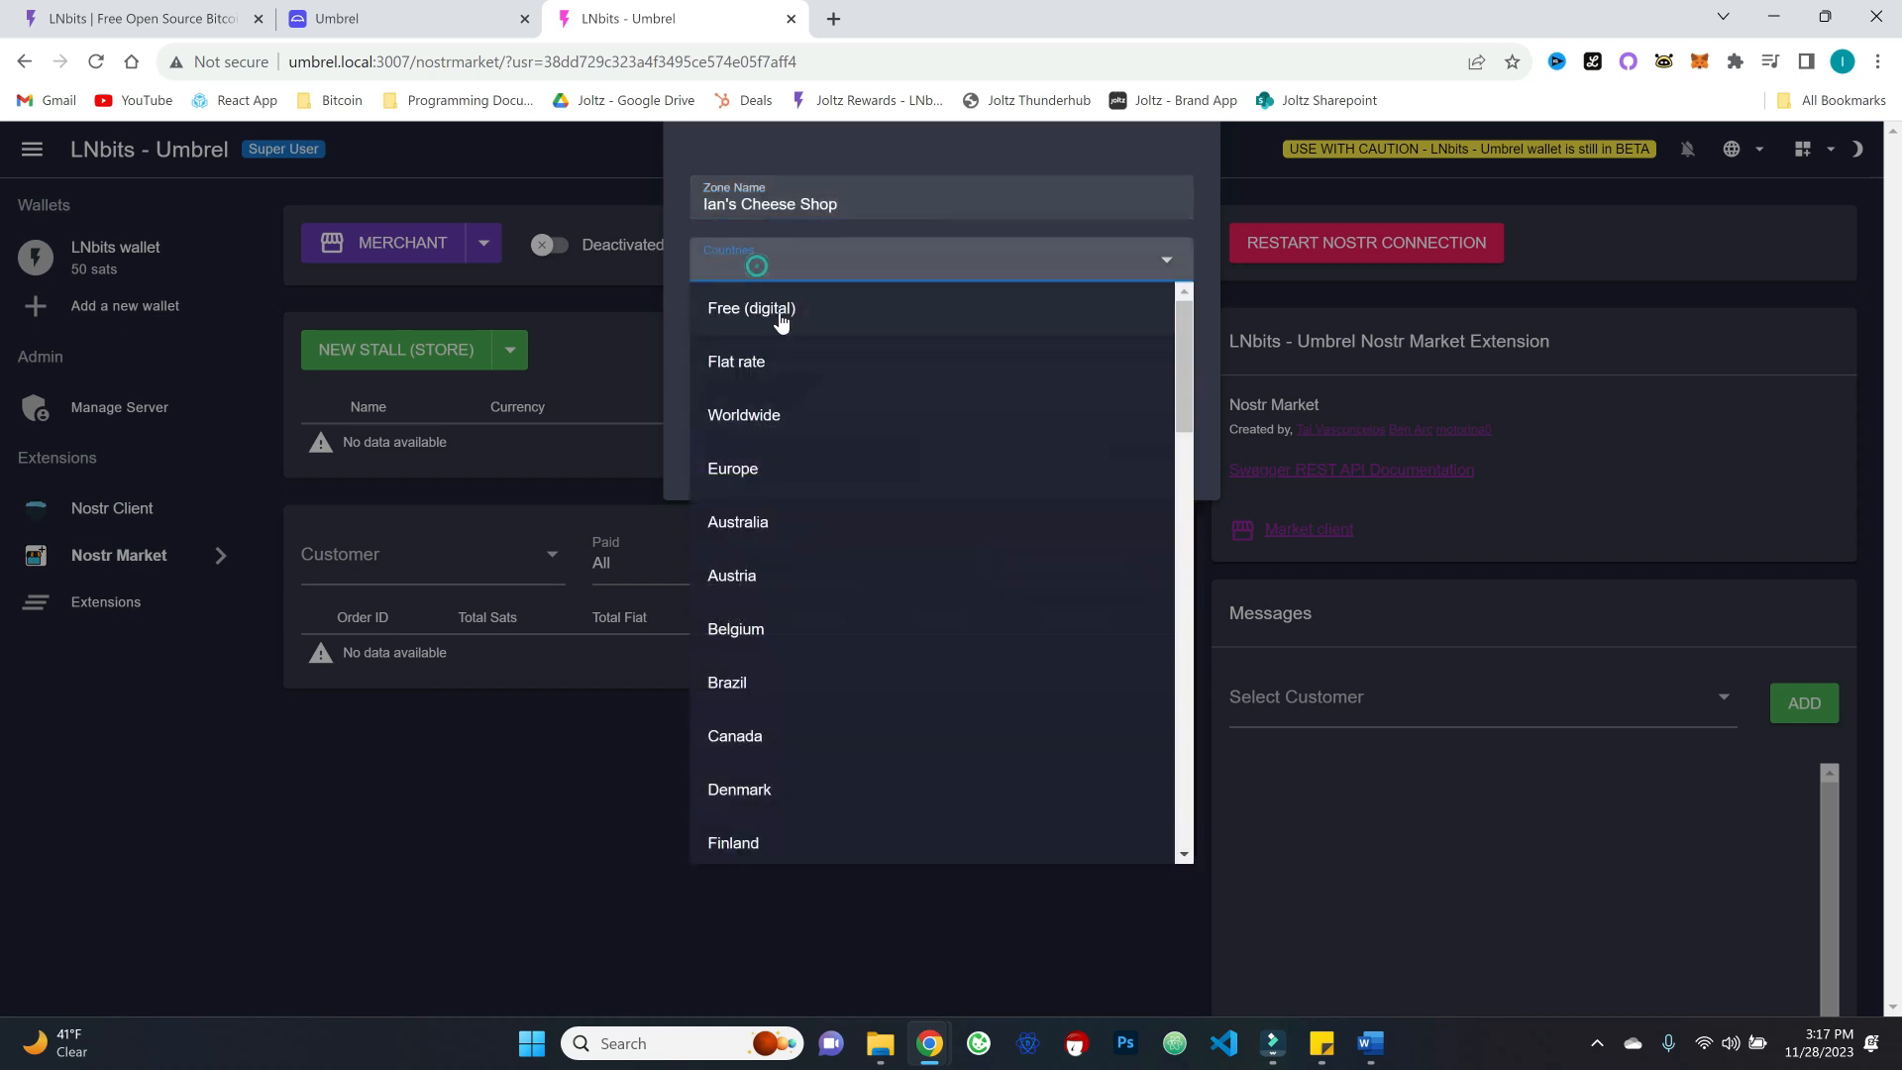
pyautogui.click(832, 417)
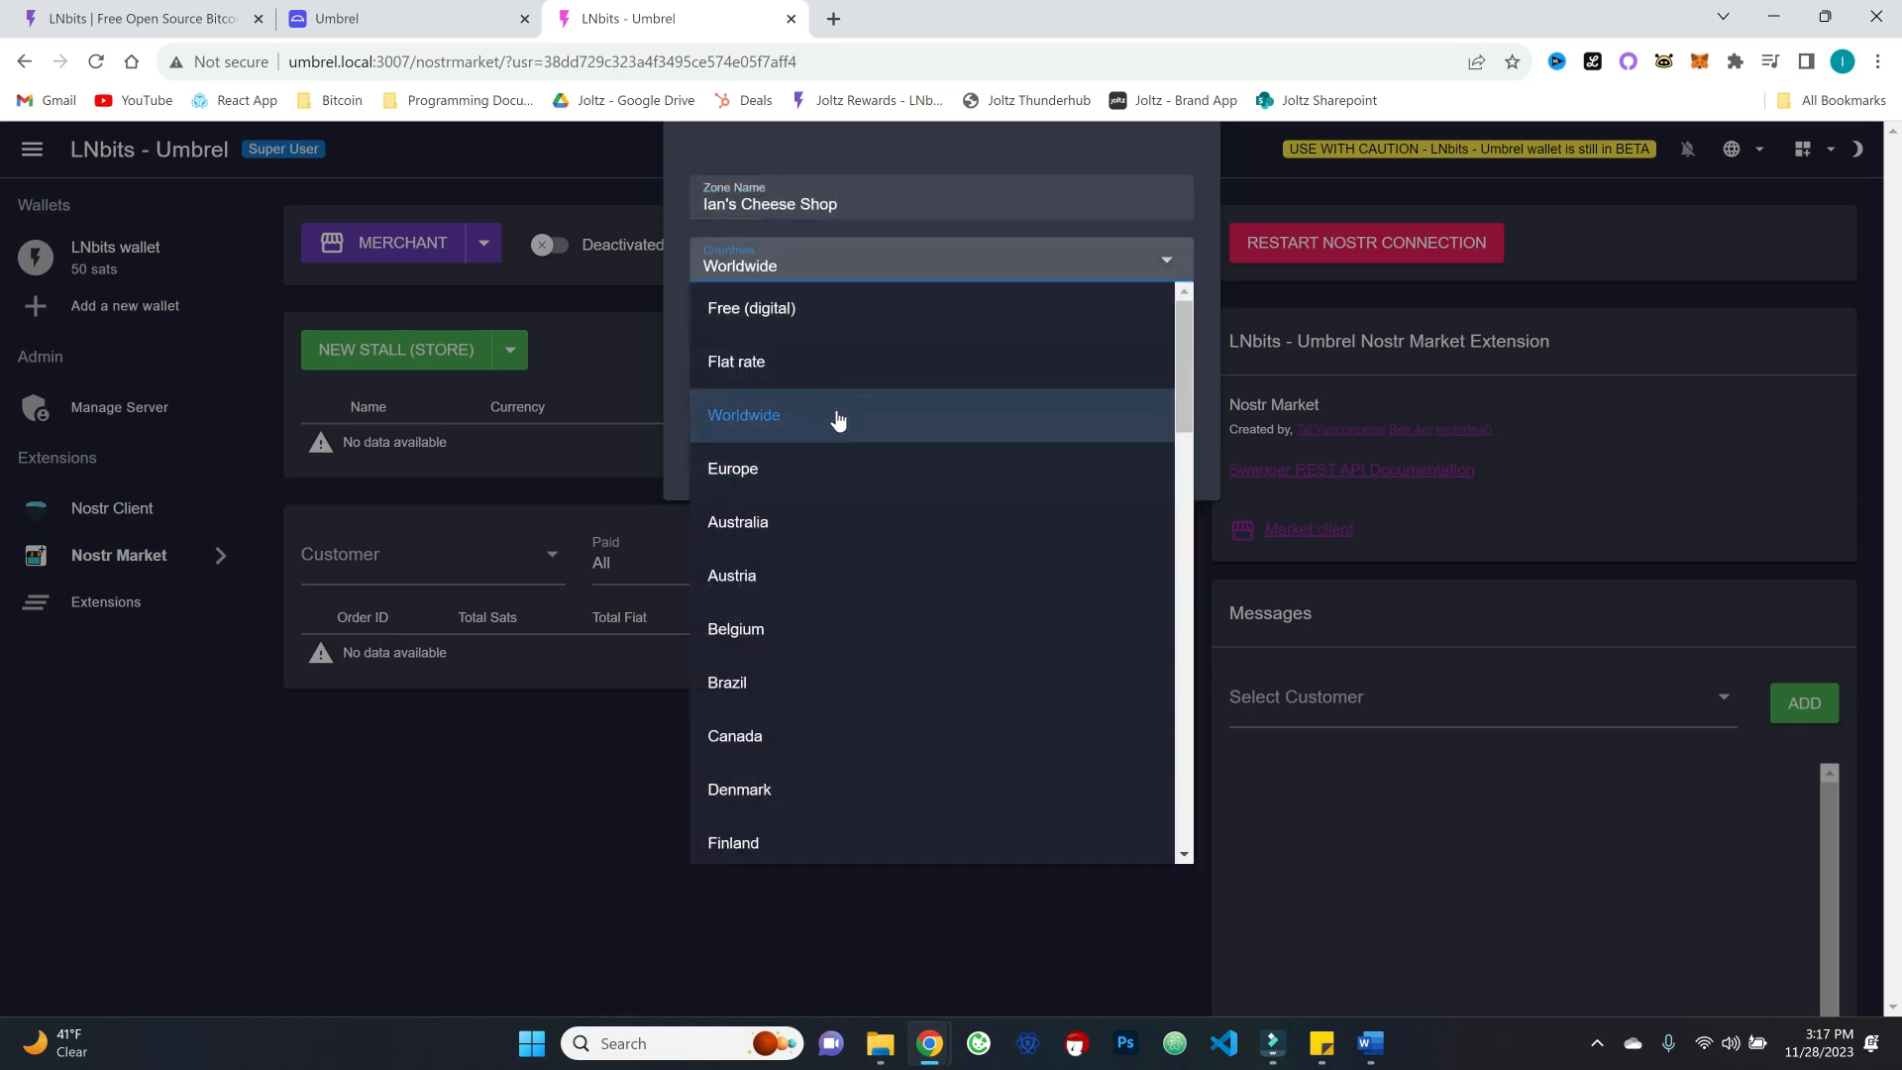
pyautogui.click(680, 282)
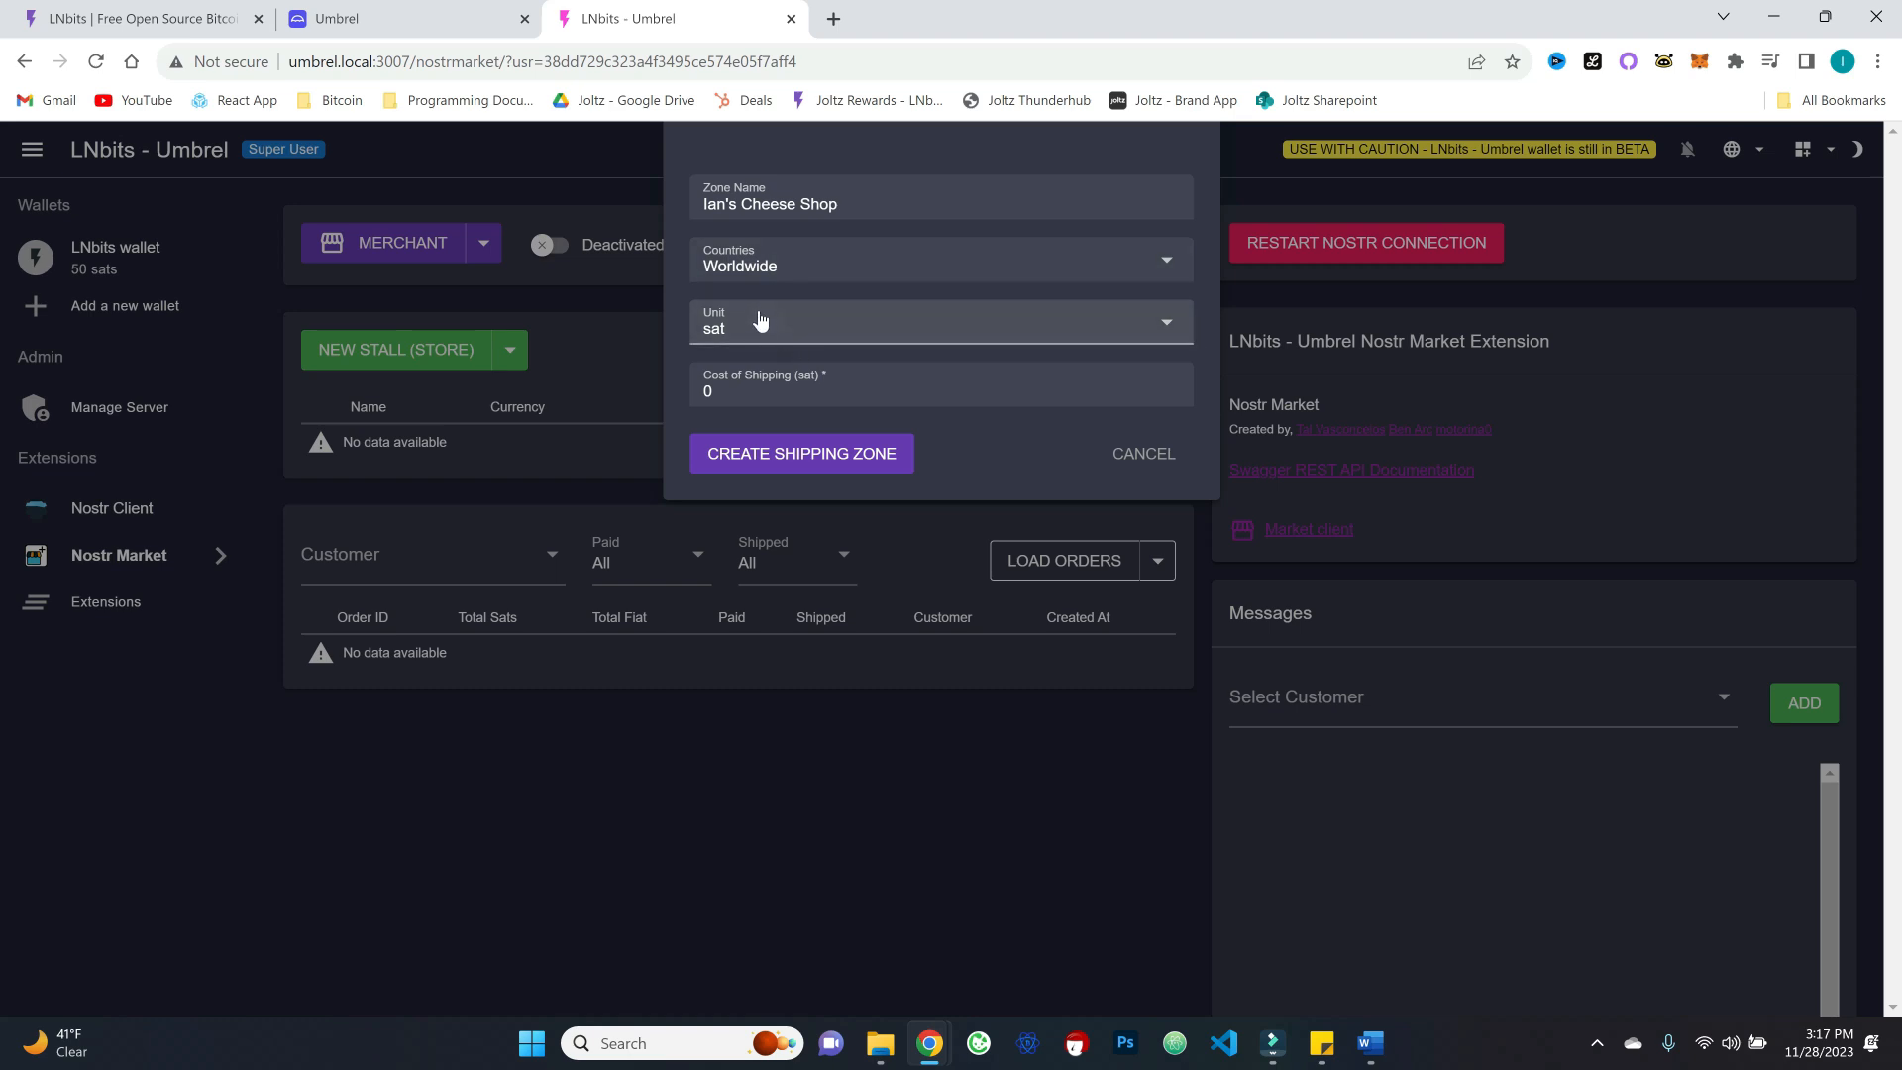
pyautogui.click(738, 394)
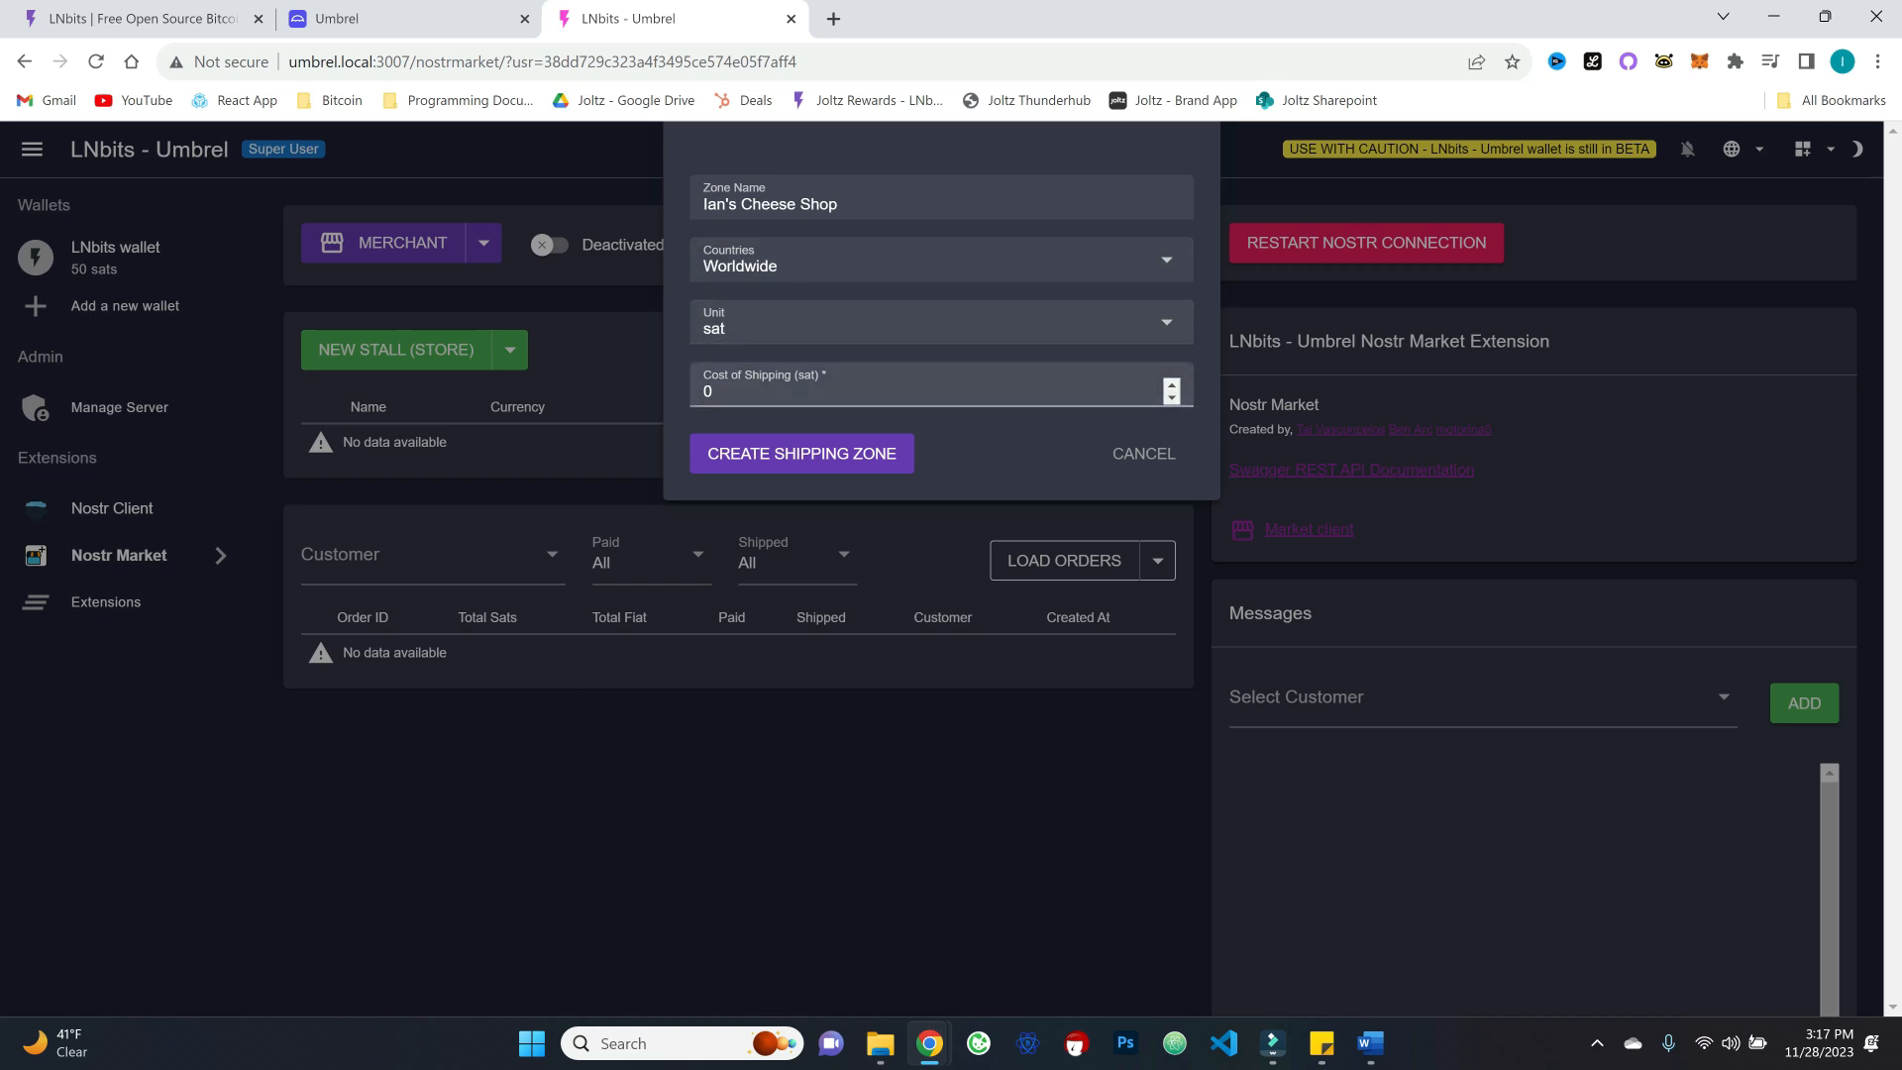
pyautogui.write('1000')
pyautogui.click(985, 455)
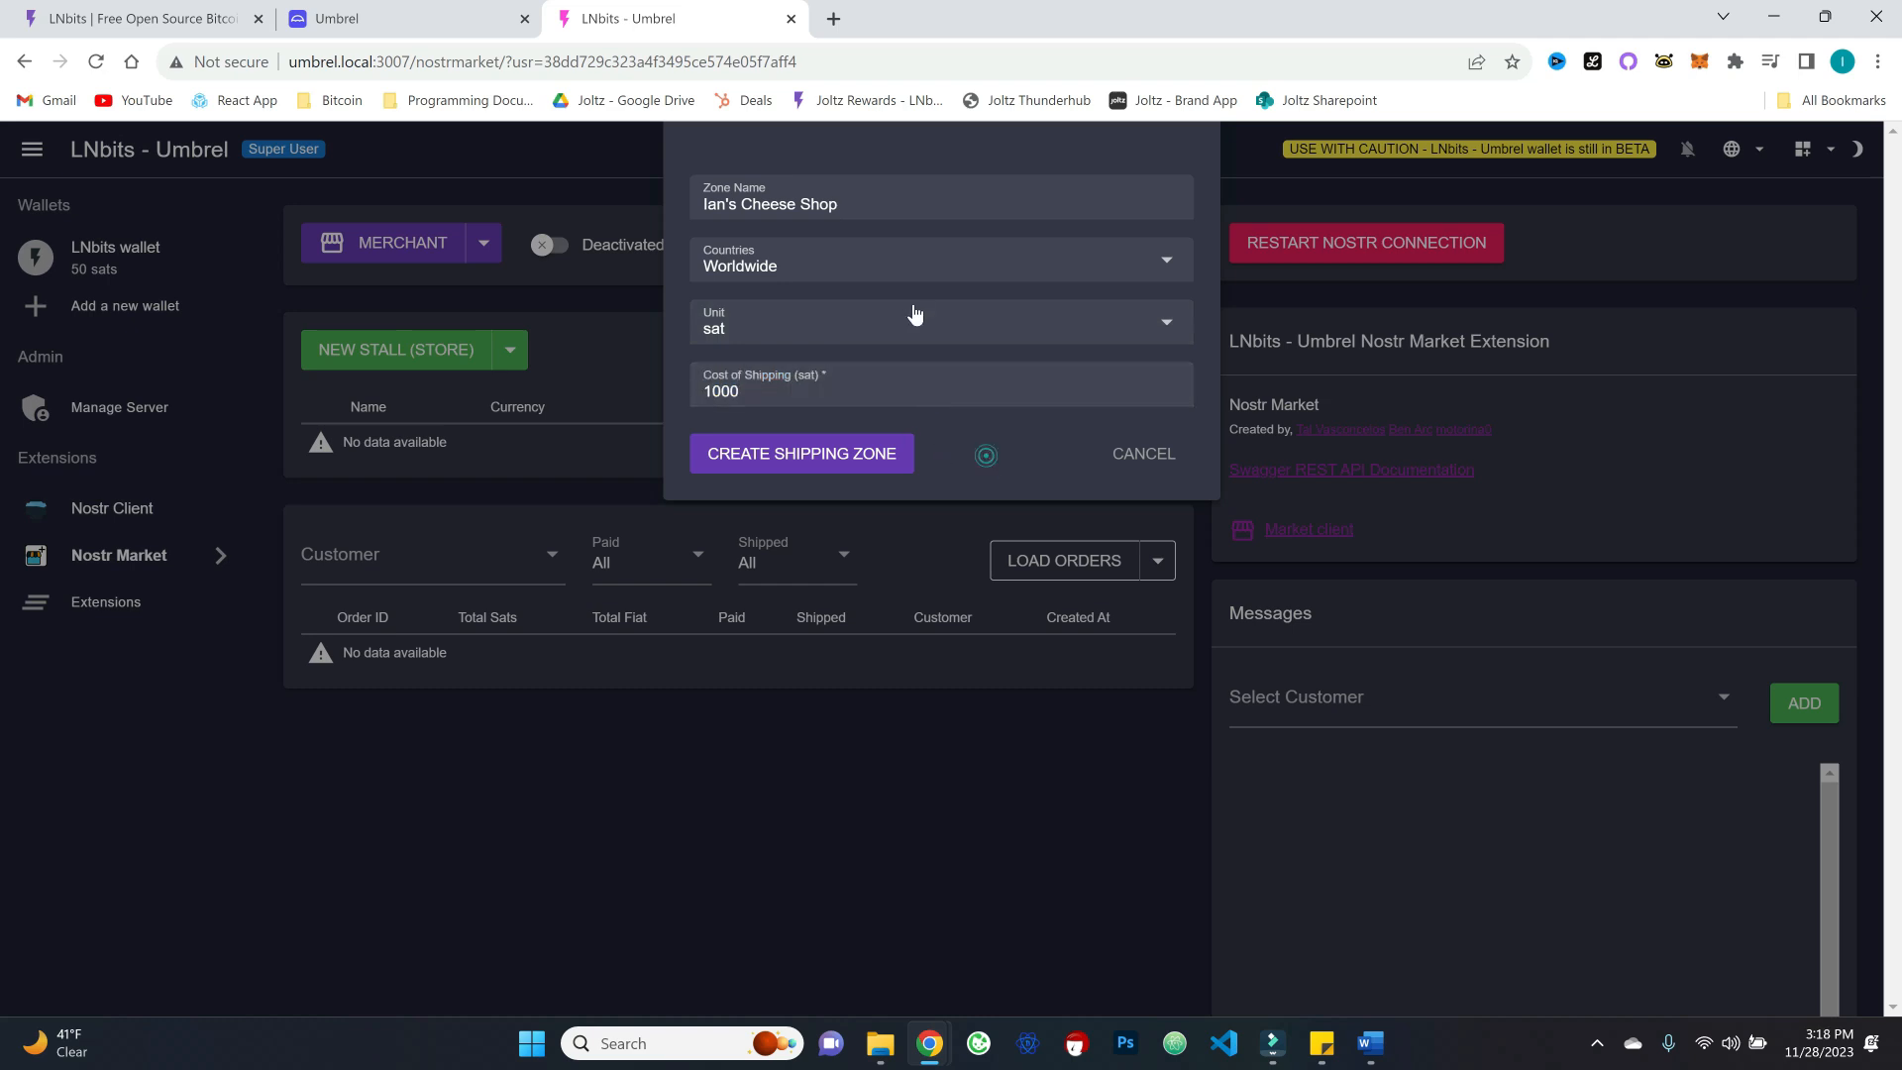
pyautogui.click(735, 458)
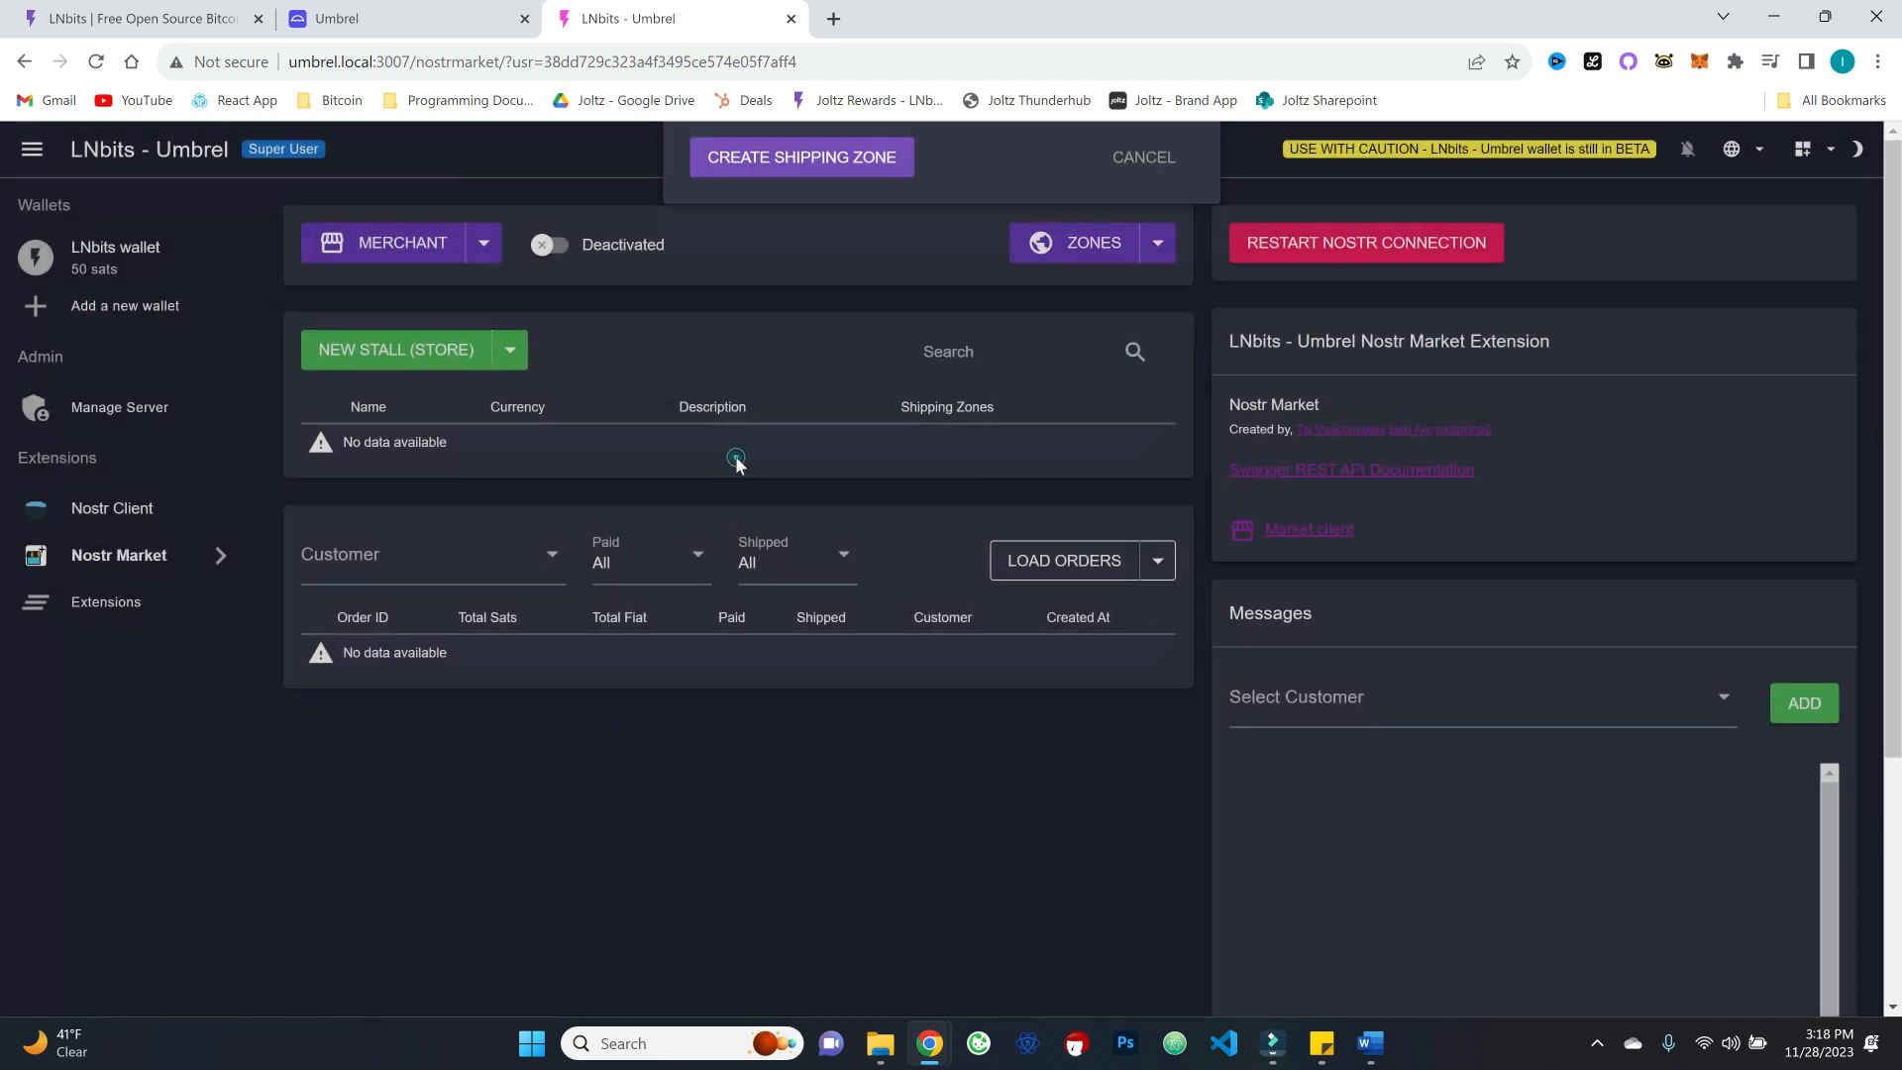
pyautogui.click(1158, 248)
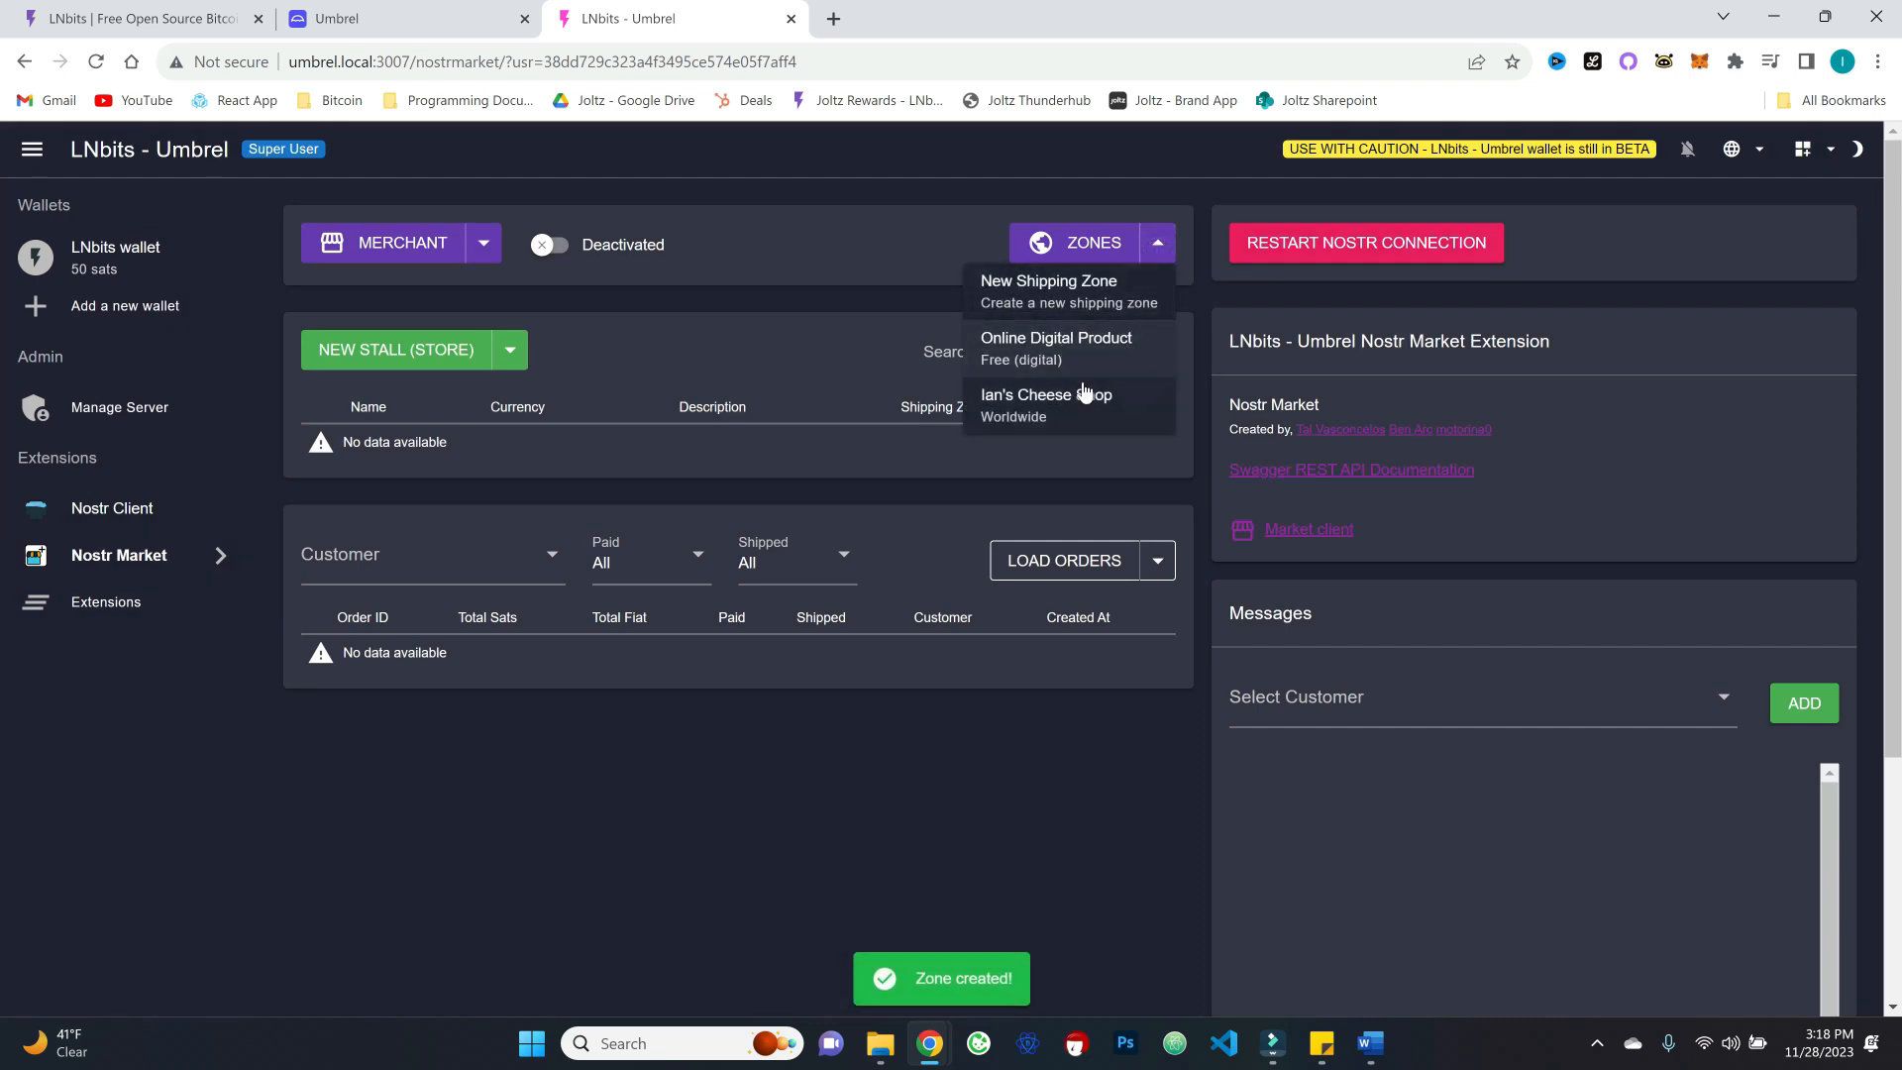
pyautogui.click(801, 299)
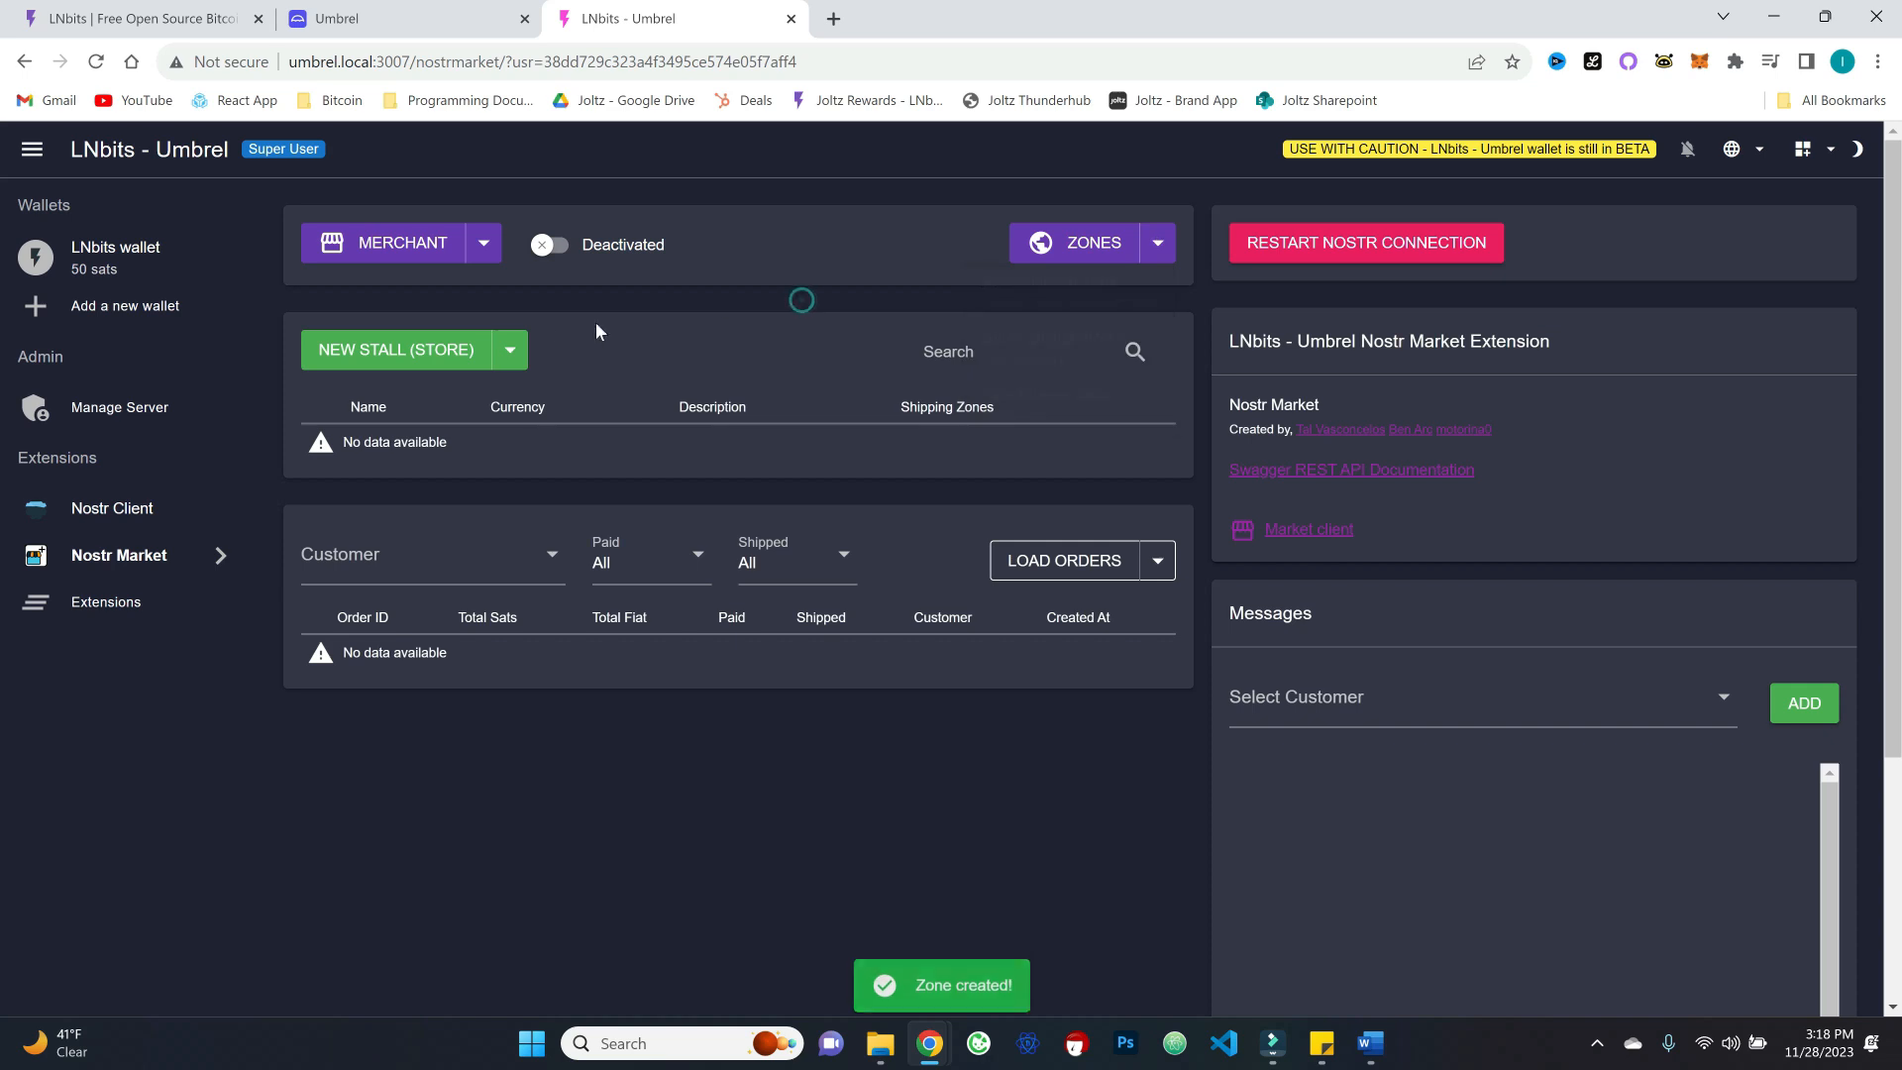
# Step: Start a new stall named "Ian's Education Shop" with the description "The best most curated walkthrough on how to master bitcoin self-custody"
pyautogui.click(515, 355)
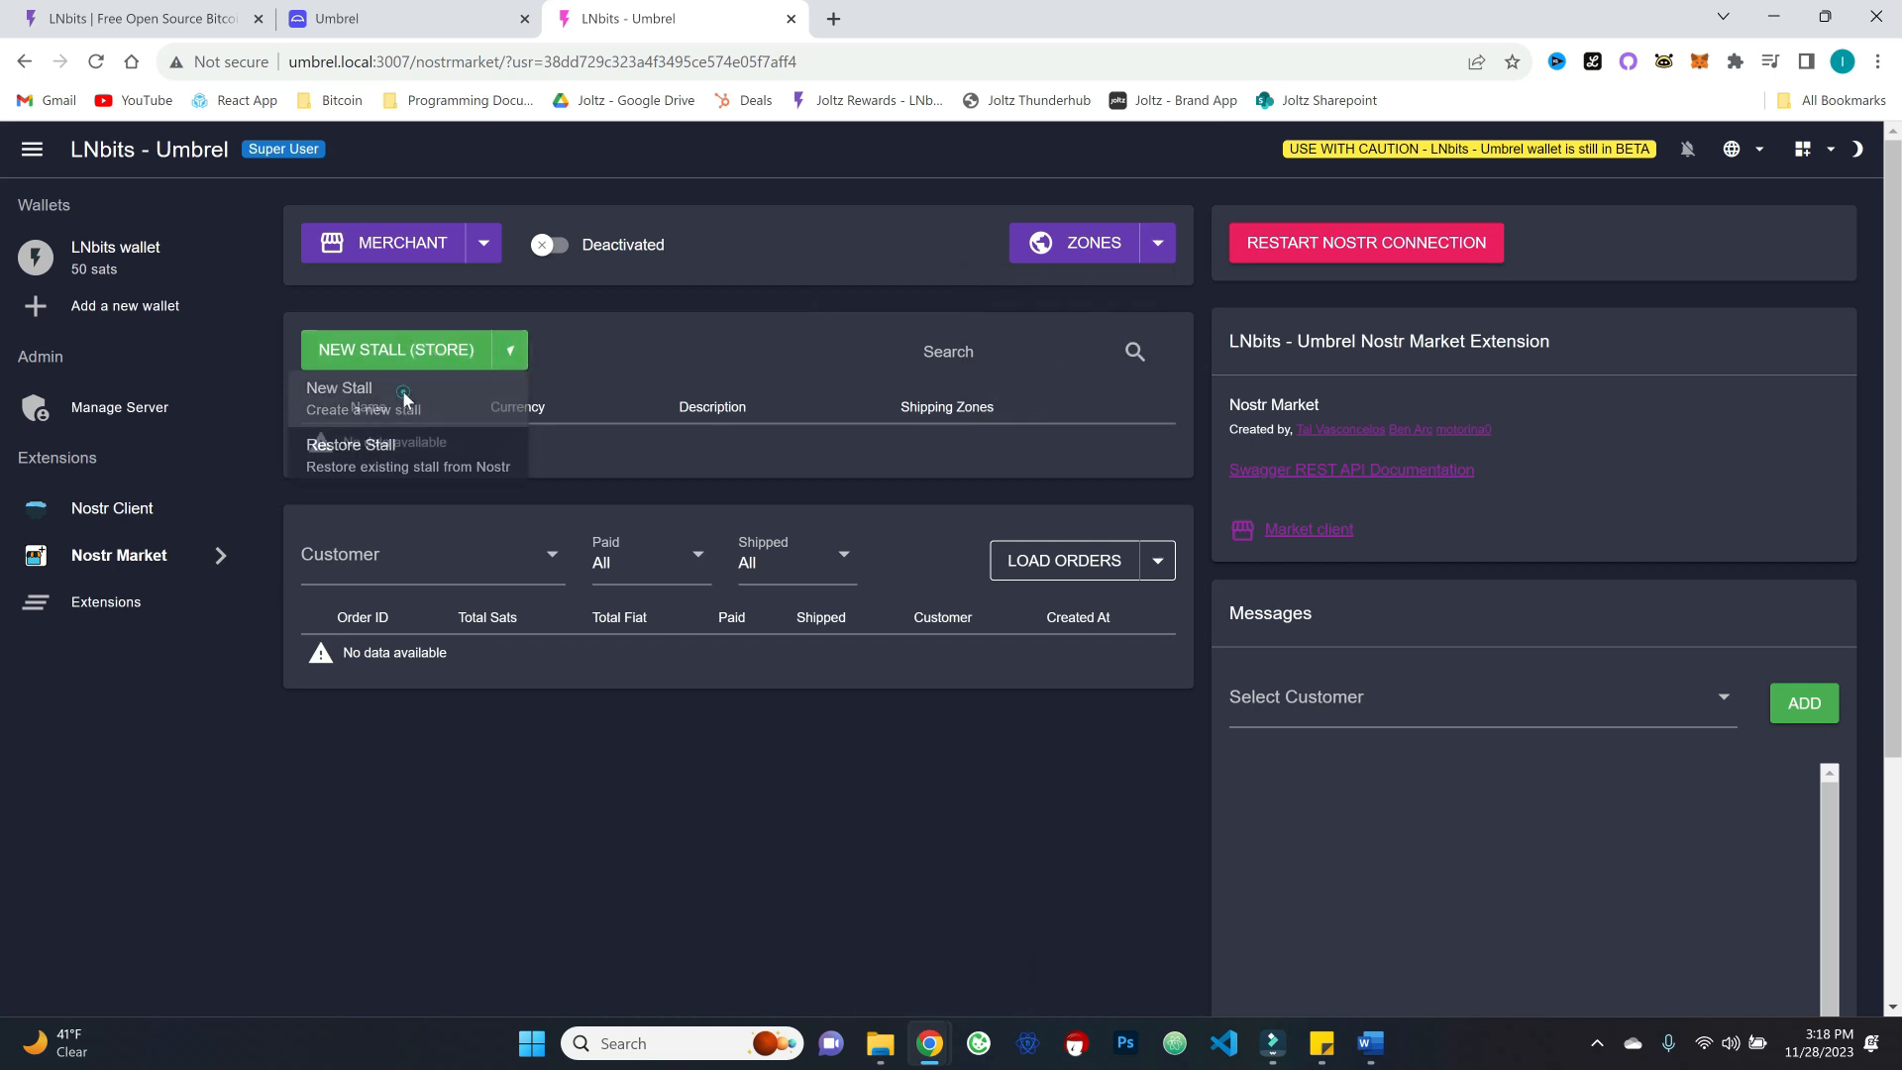
pyautogui.click(404, 400)
pyautogui.click(780, 197)
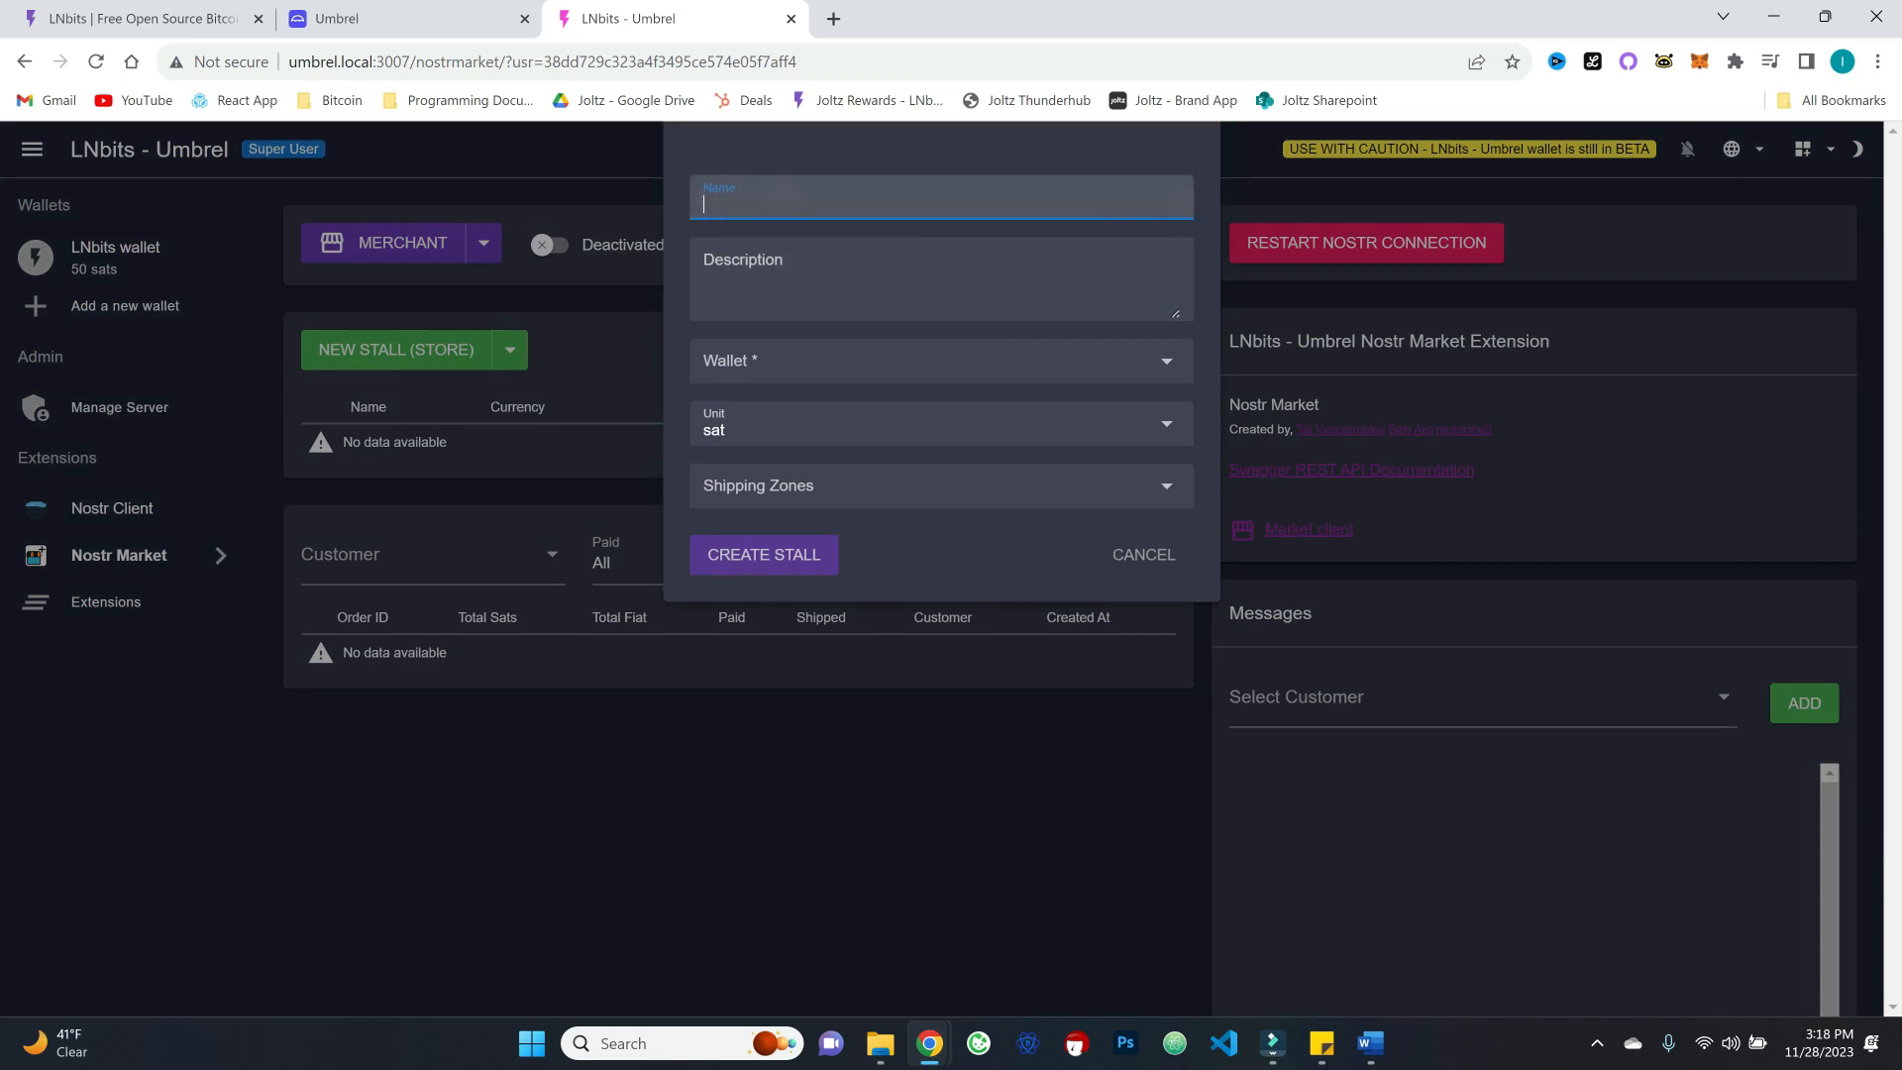
pyautogui.write("Ian's Education Shop")
pyautogui.click(769, 275)
pyautogui.write('T')
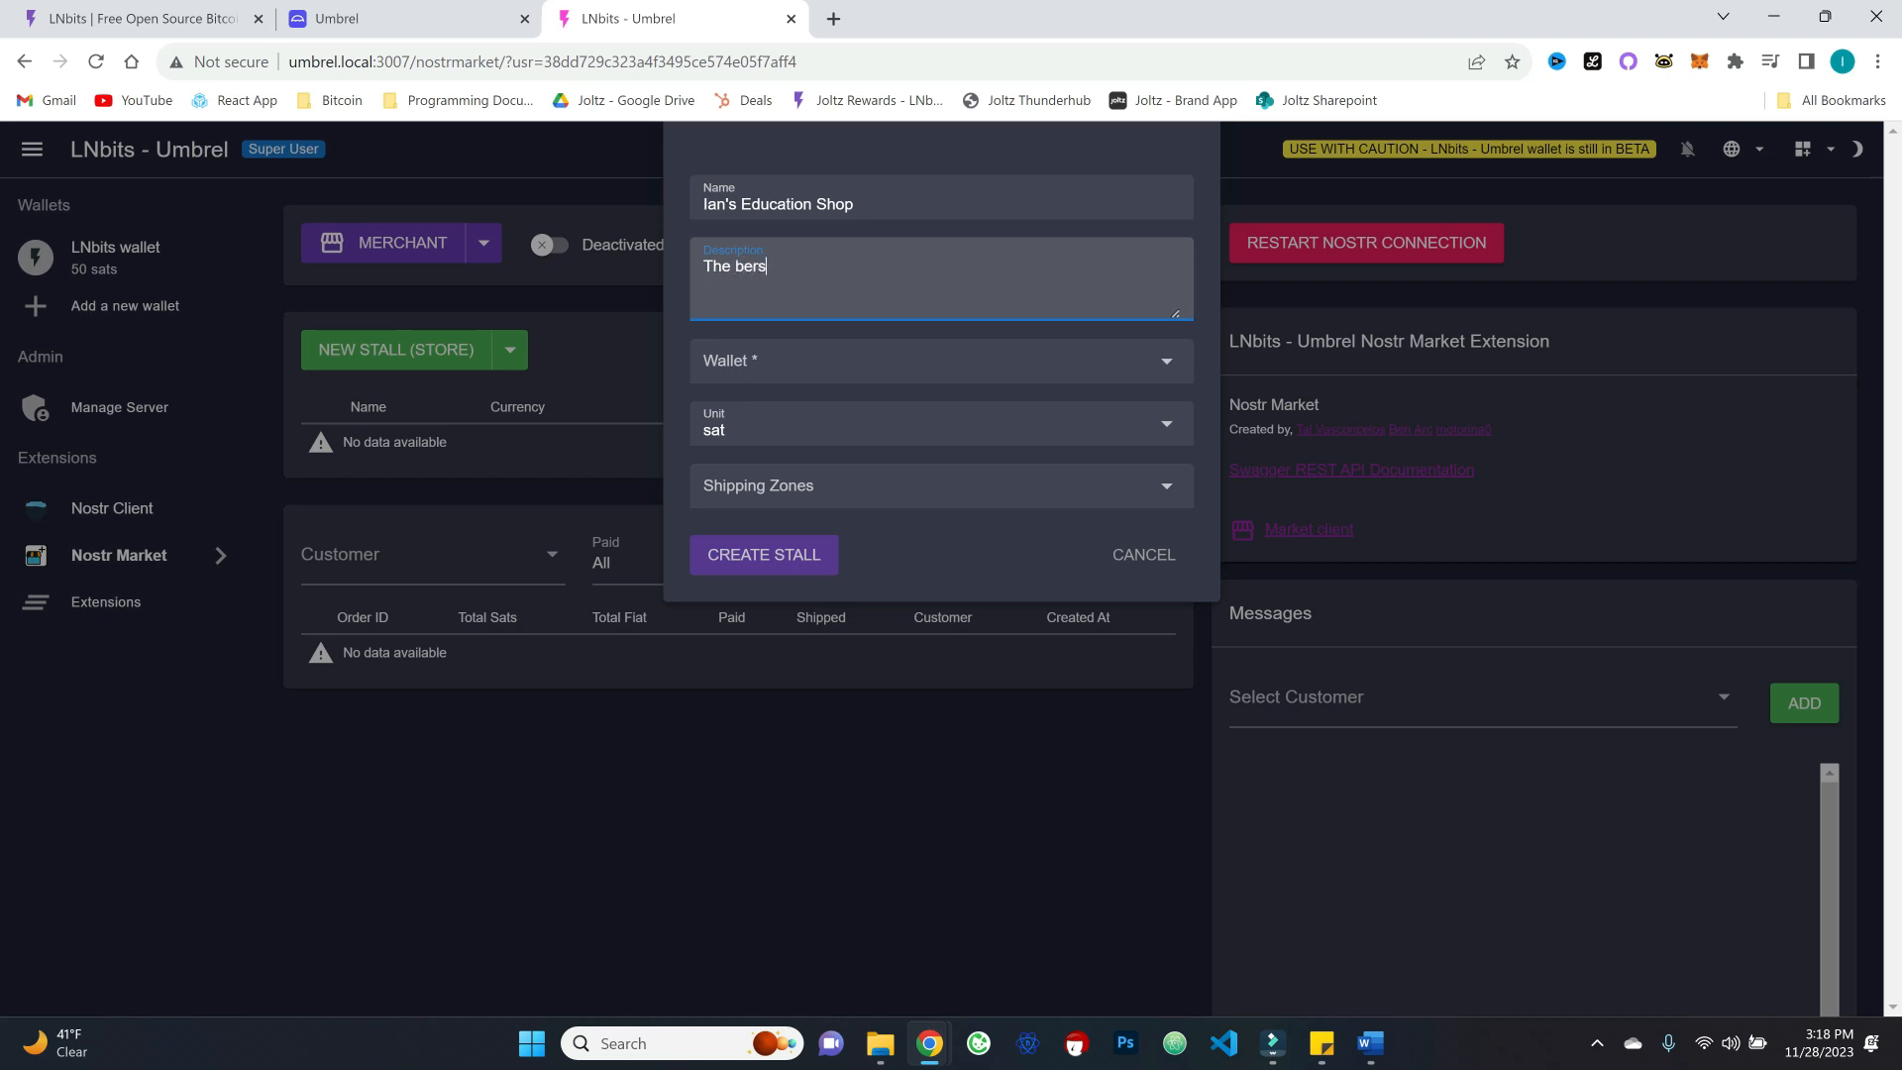
pyautogui.write('he best most curated t')
pyautogui.press('BackSpace')
pyautogui.press('BackSpace')
pyautogui.write('walkthrough on how to master bitcoin self-custody')
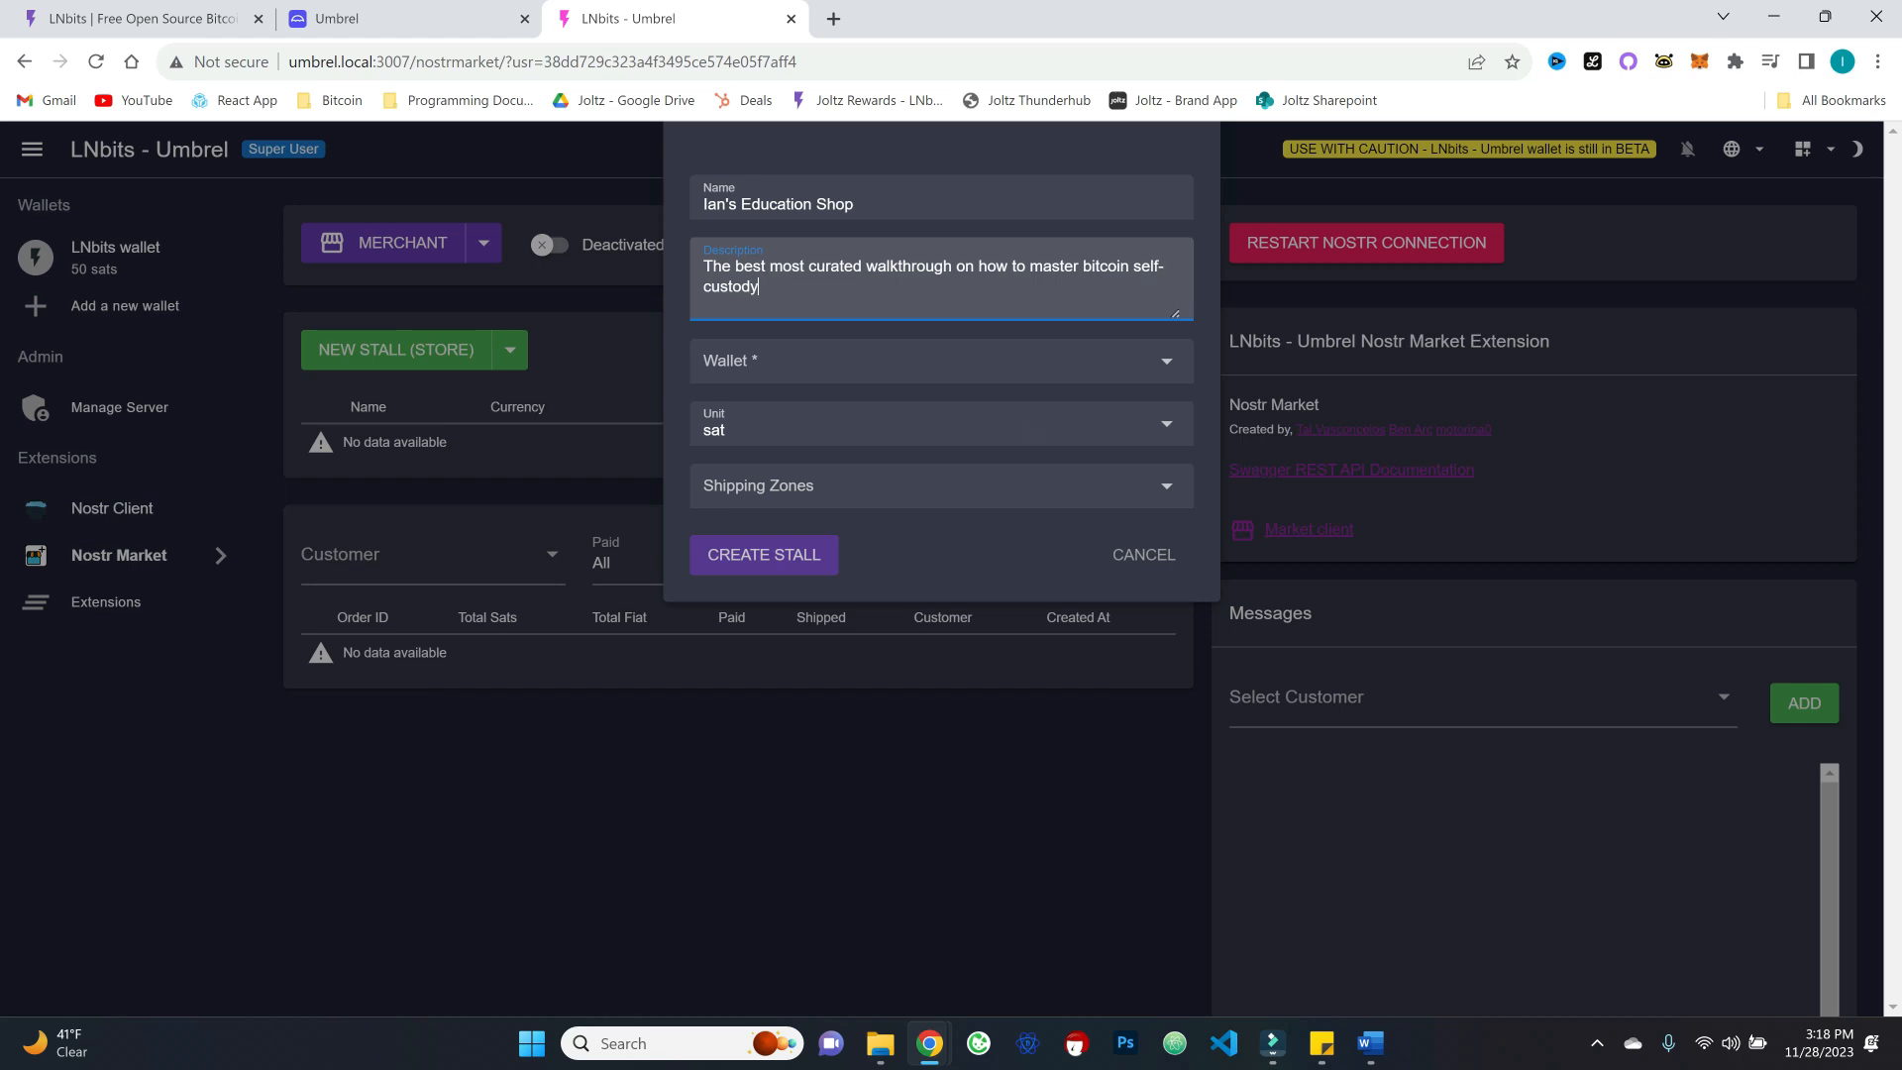
# Step: Assign the LNbits wallet and the Online Digital Product shipping zone to the education stall and create it
pyautogui.click(758, 362)
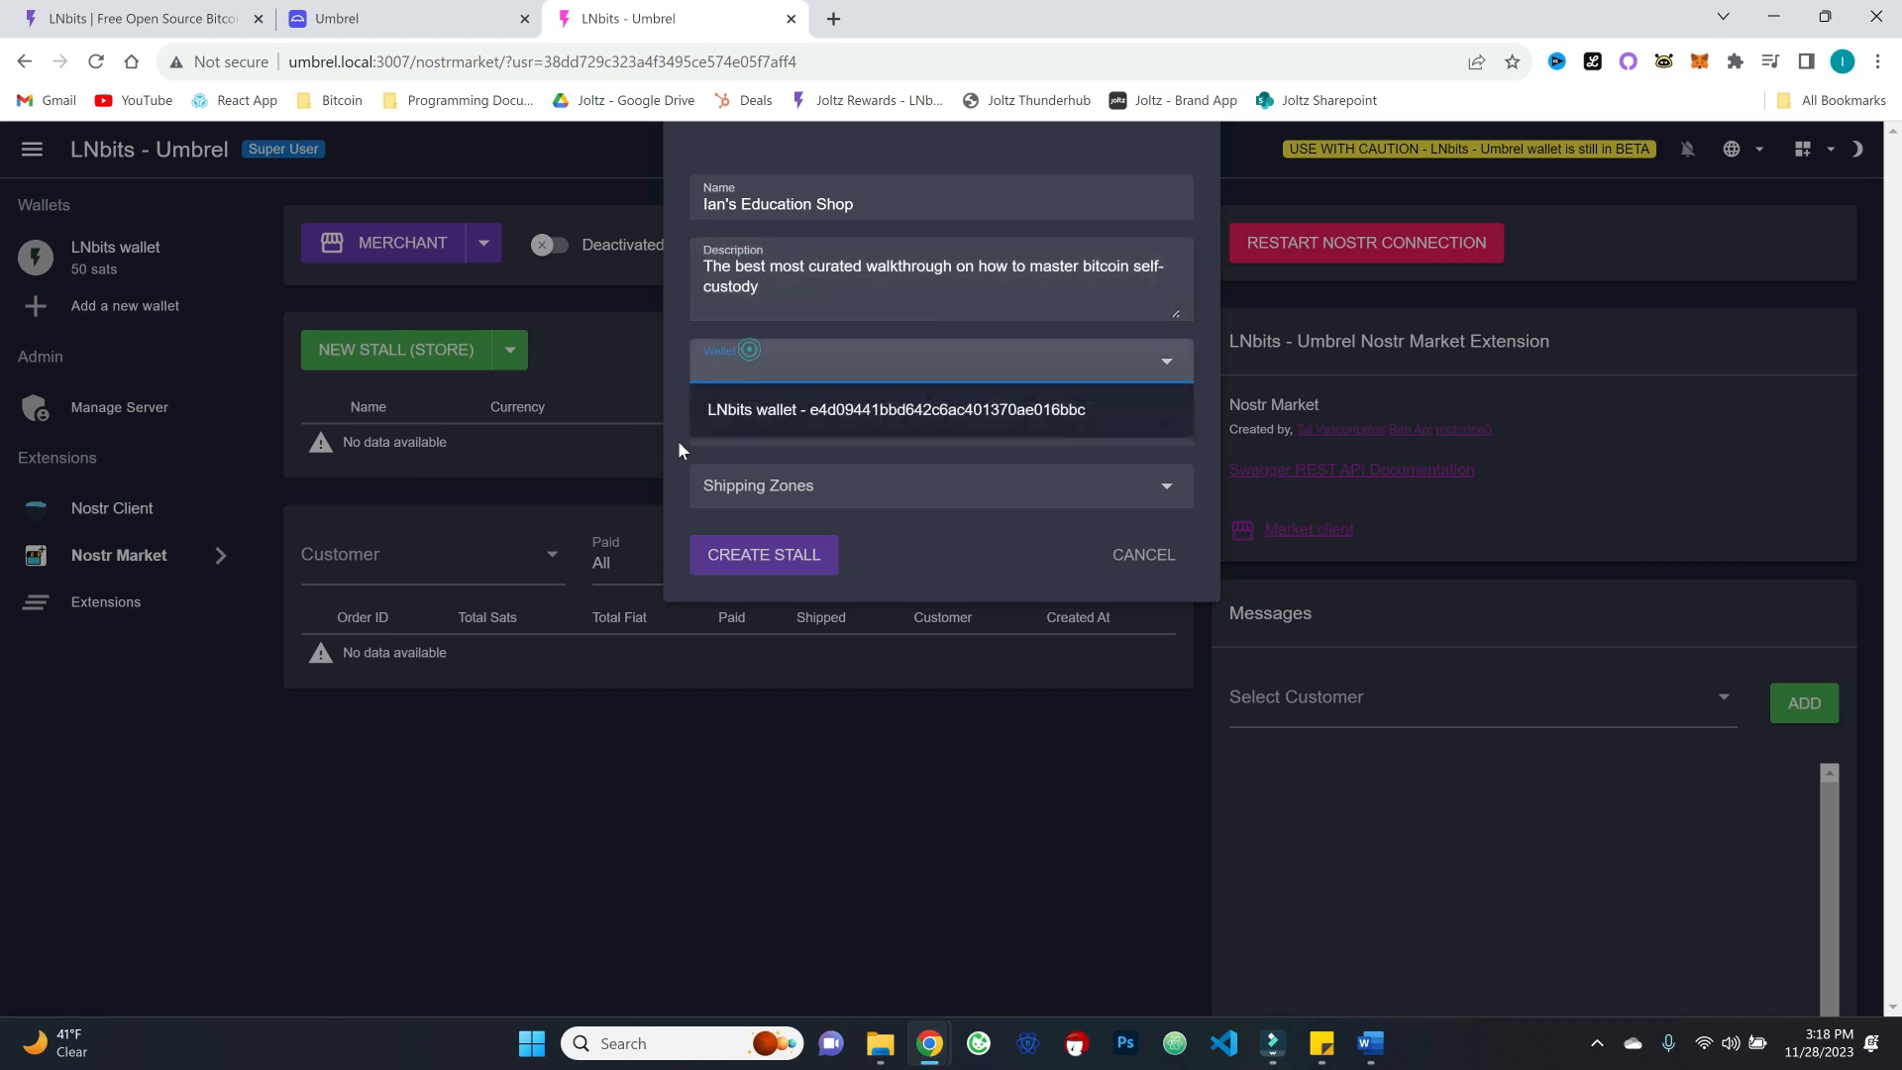
pyautogui.click(812, 420)
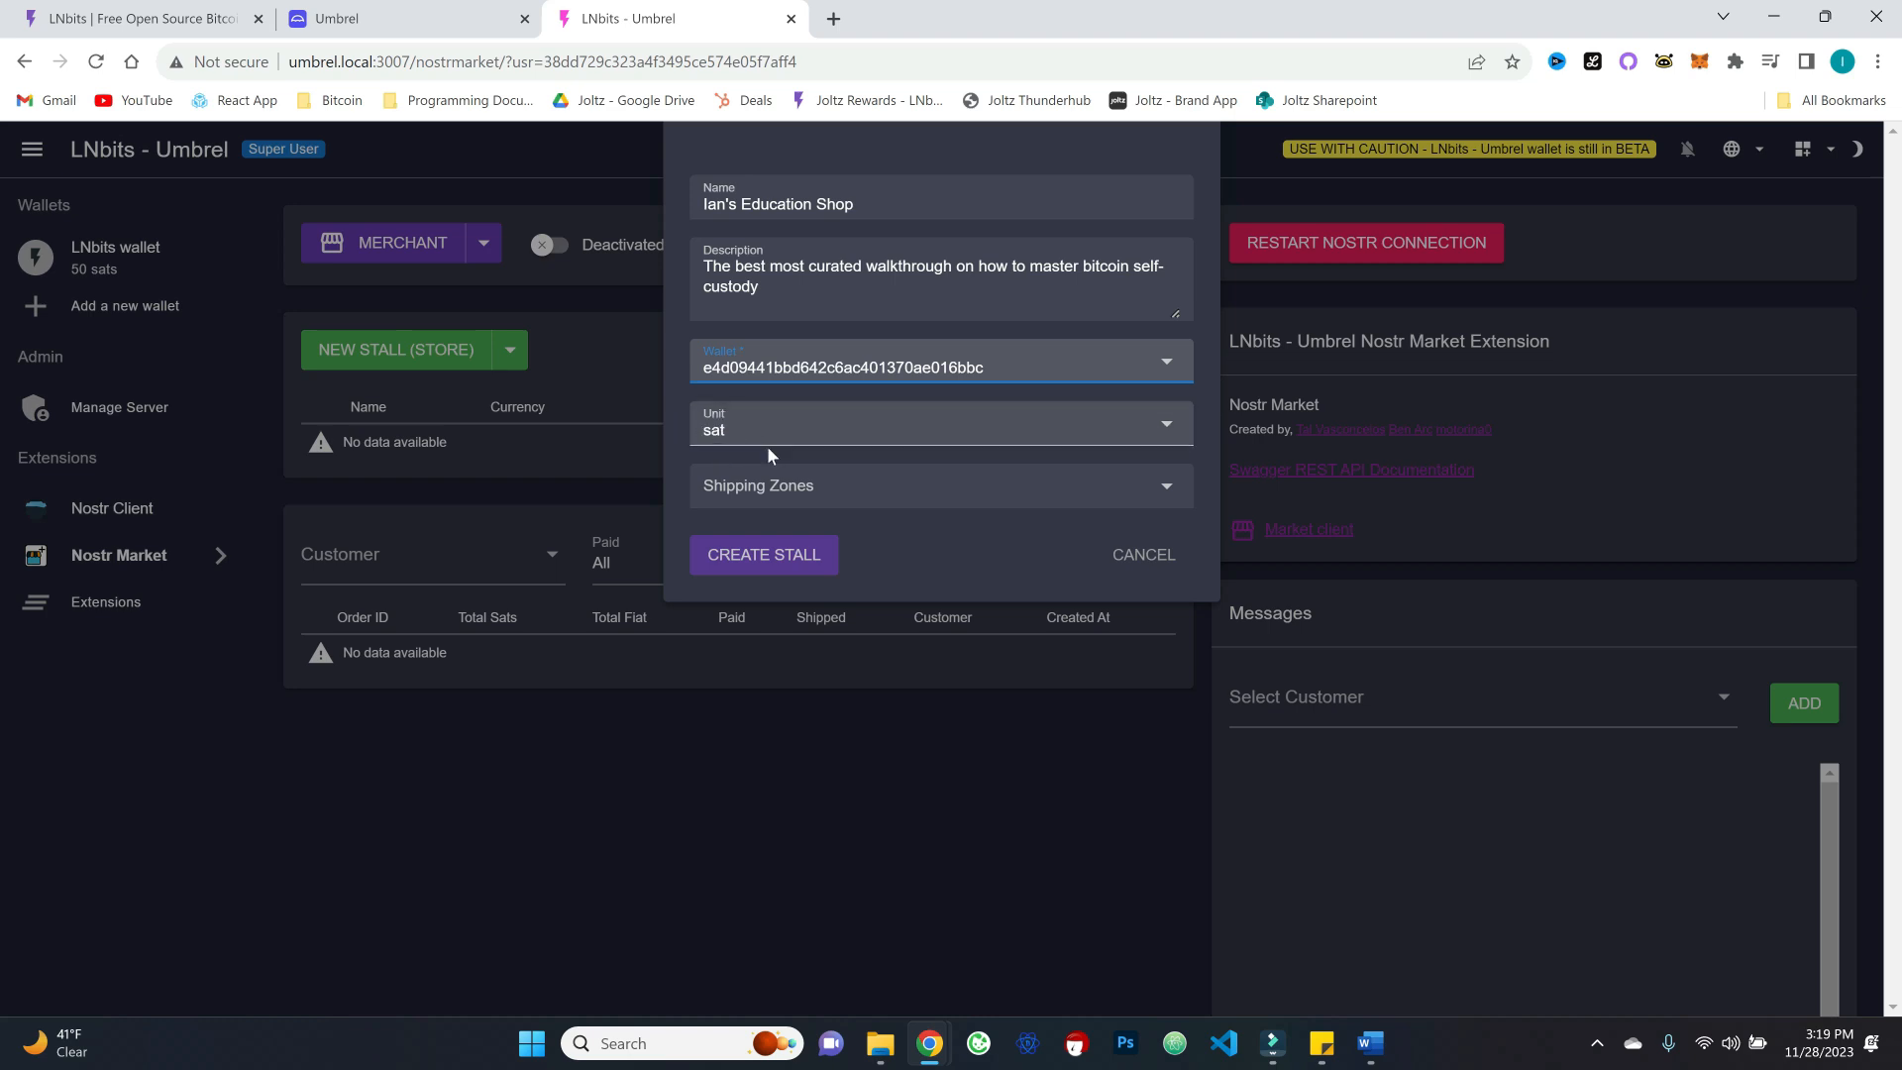
pyautogui.click(853, 496)
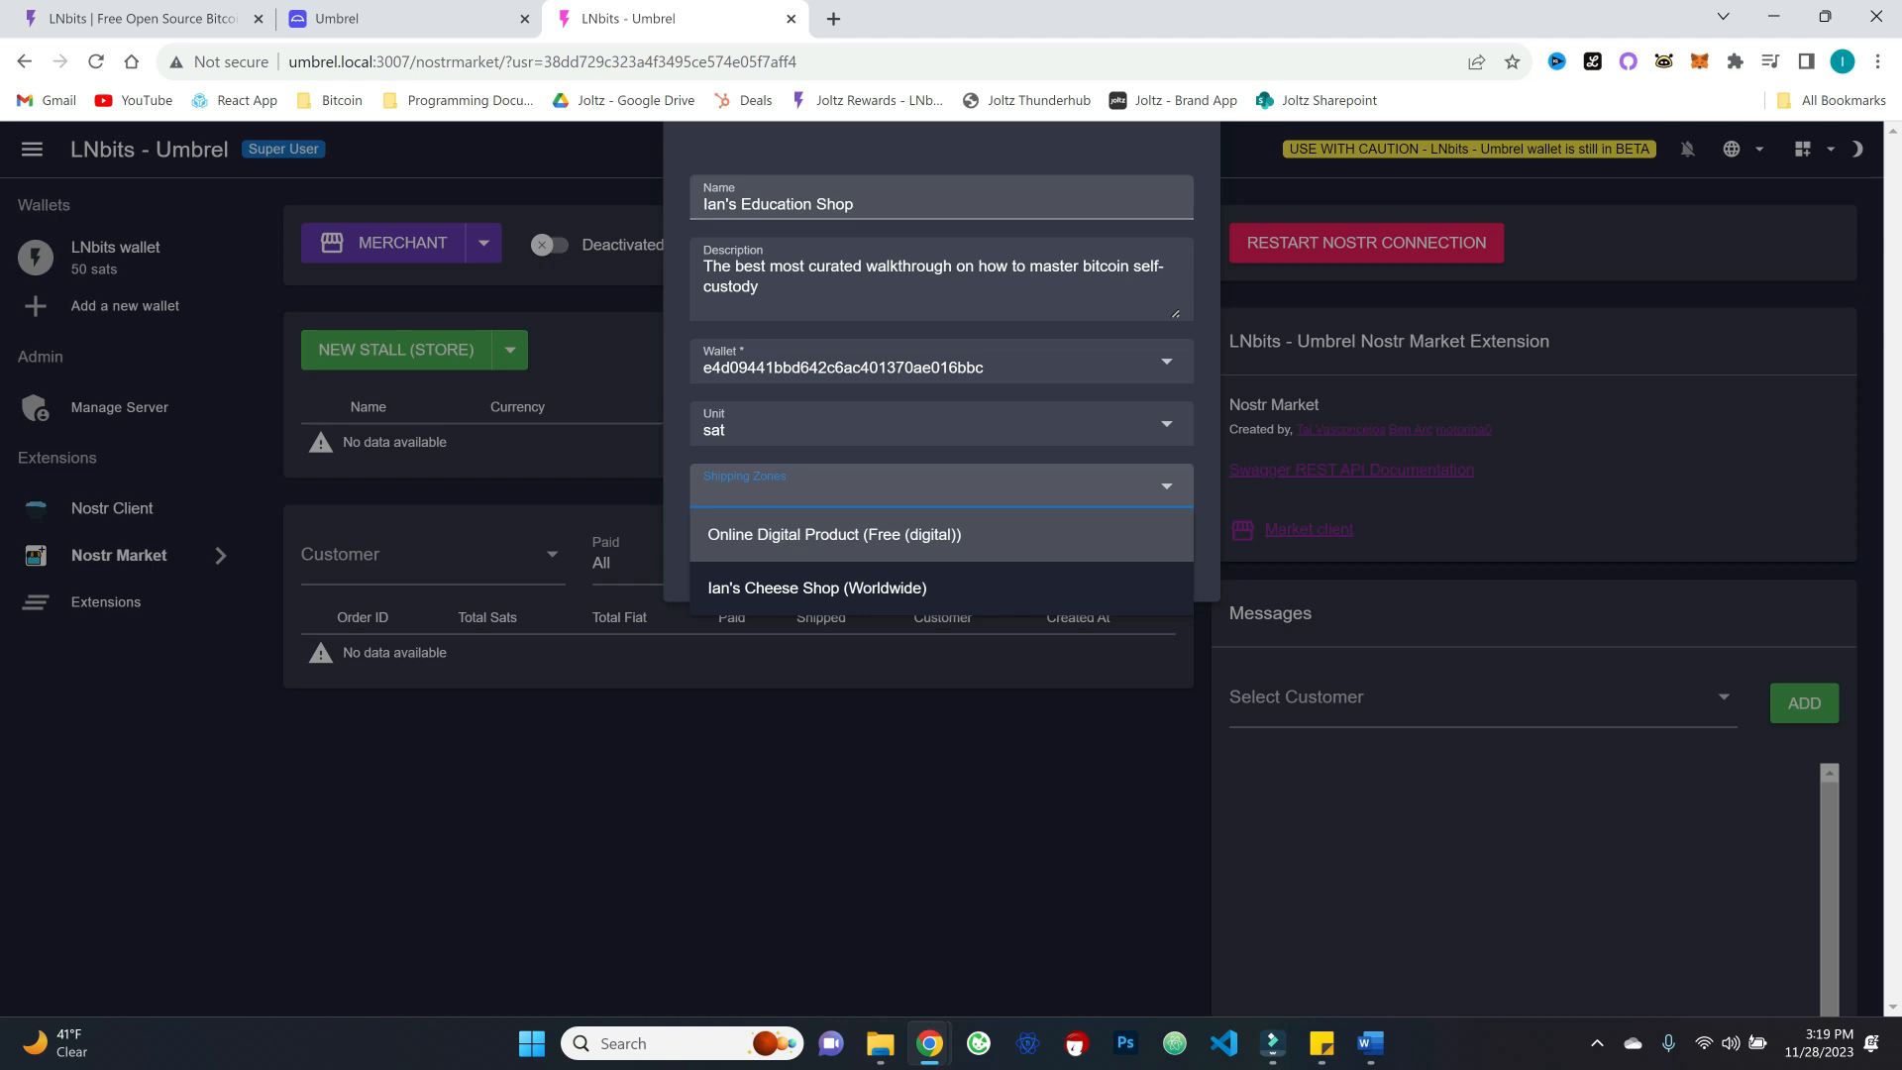
pyautogui.click(845, 540)
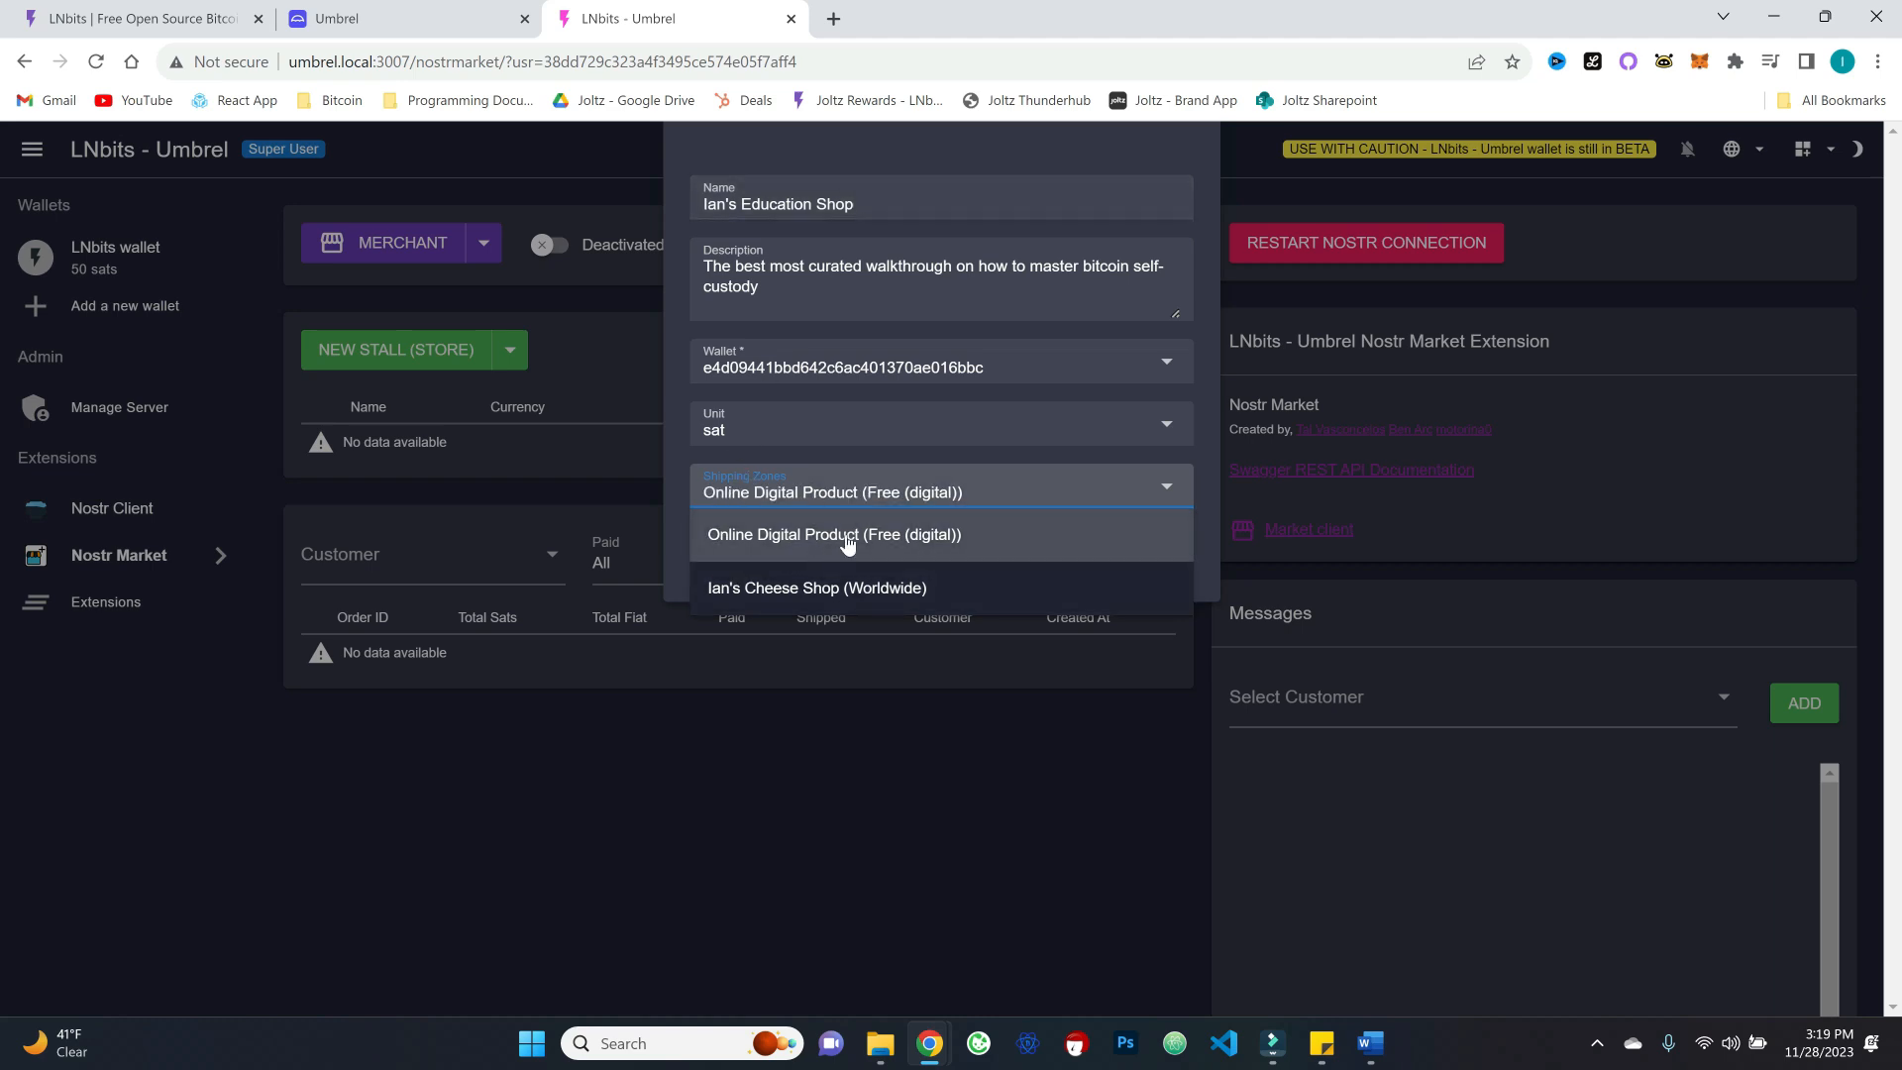
pyautogui.click(841, 453)
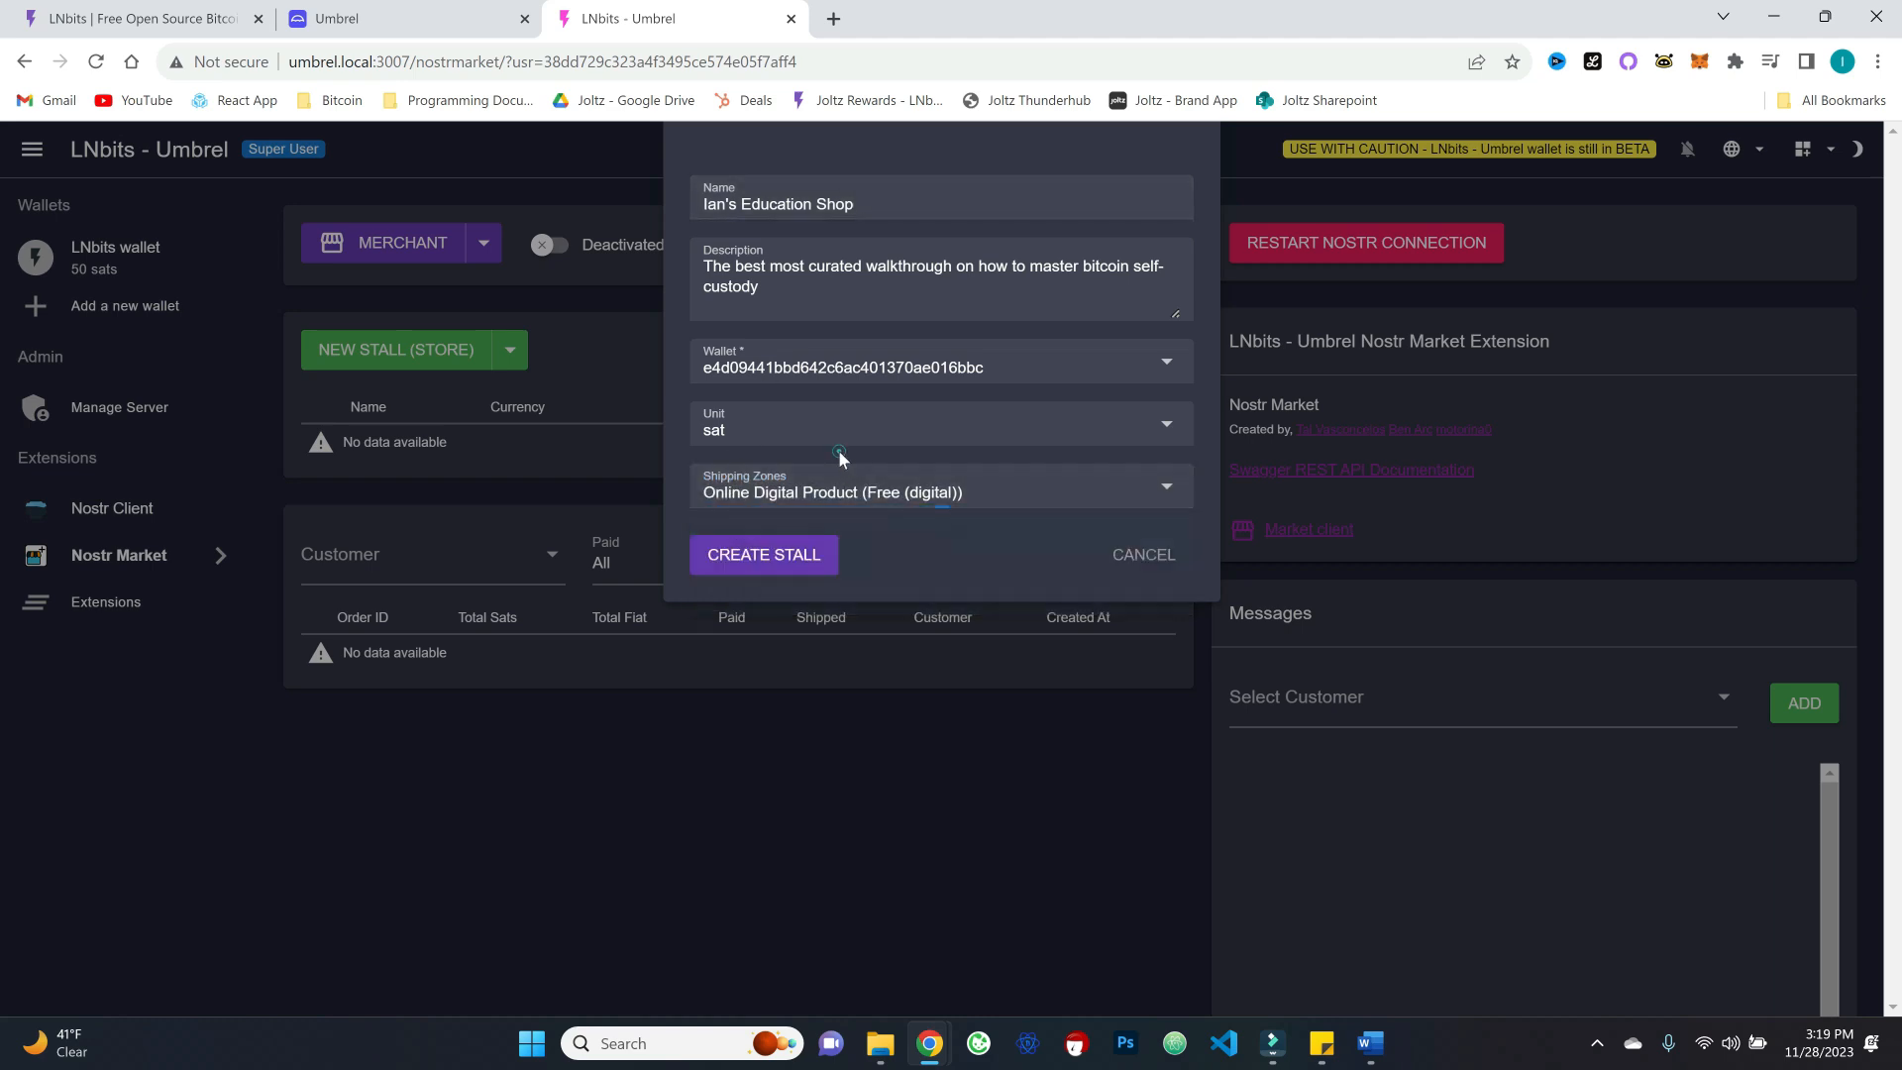
pyautogui.click(782, 563)
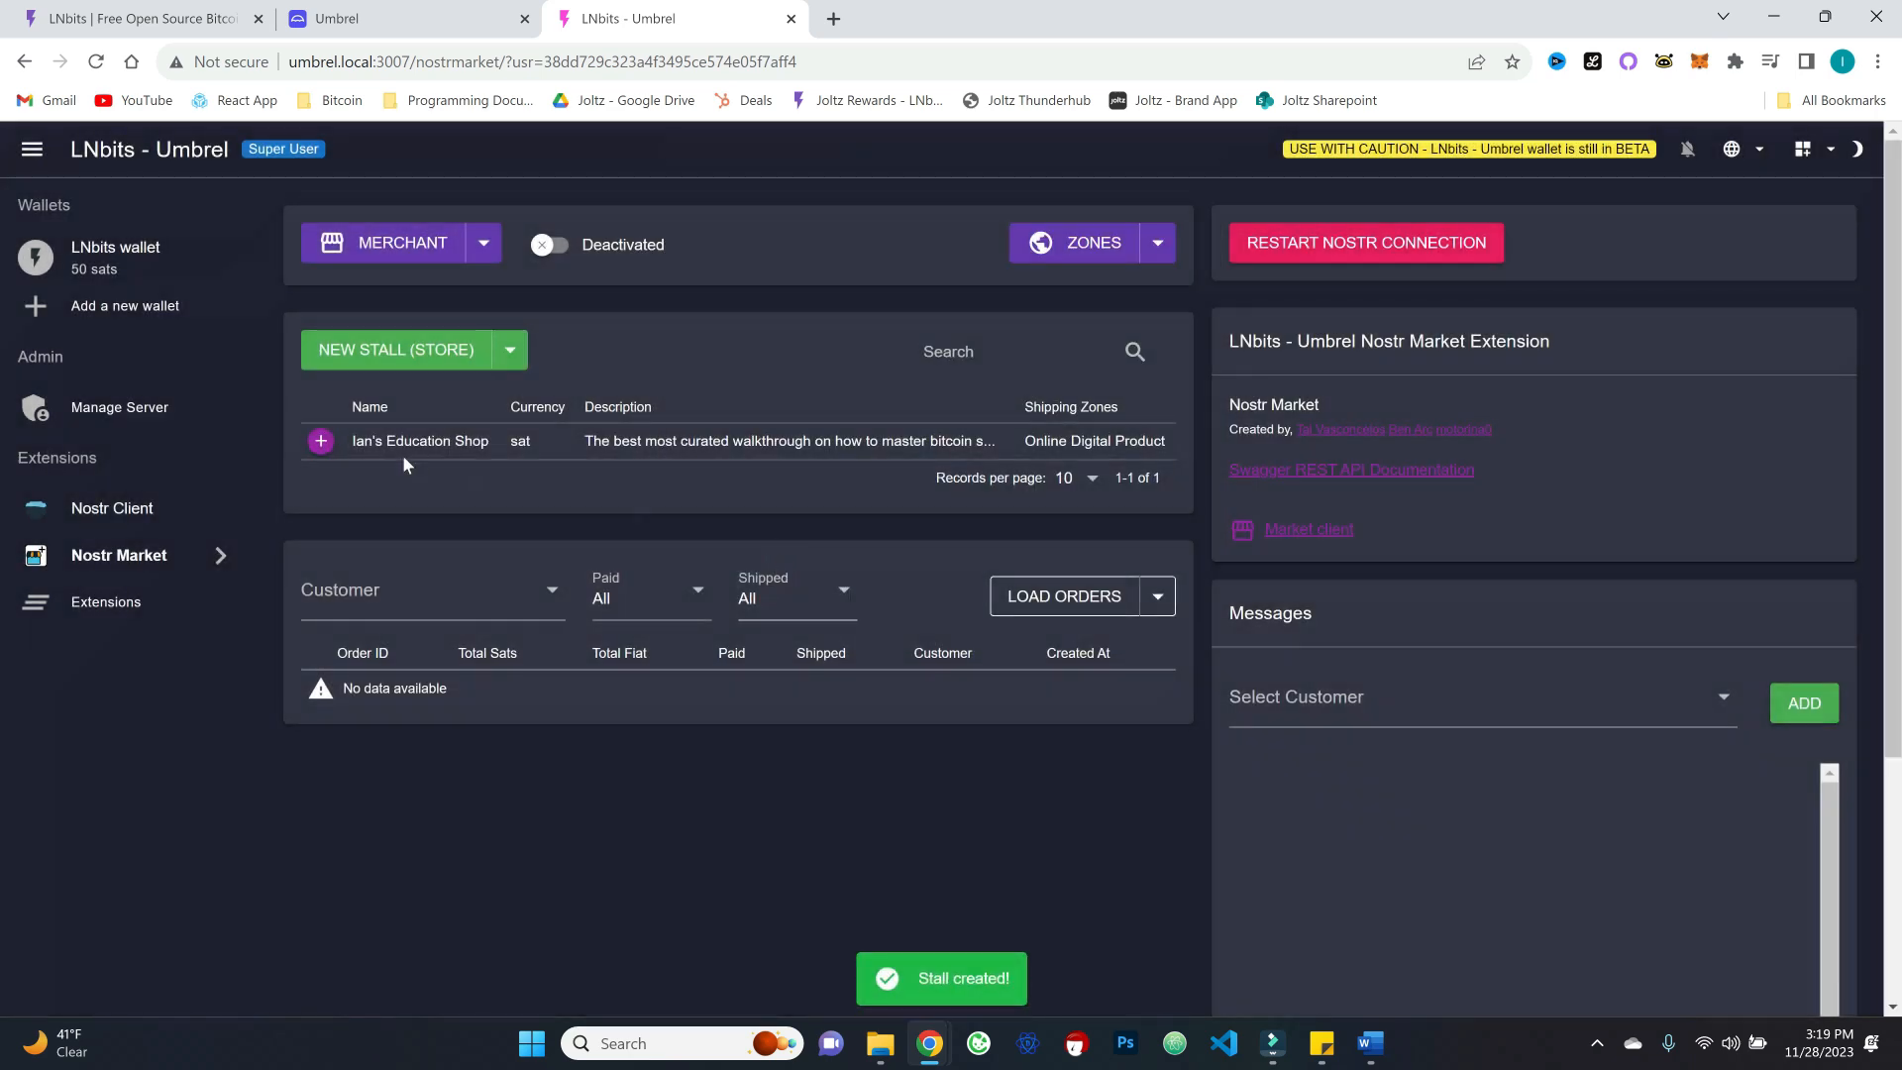
# Step: Start another stall named "Ian's Cheese Shop" with the description "The absolute greatest raw cheese products"
pyautogui.click(509, 349)
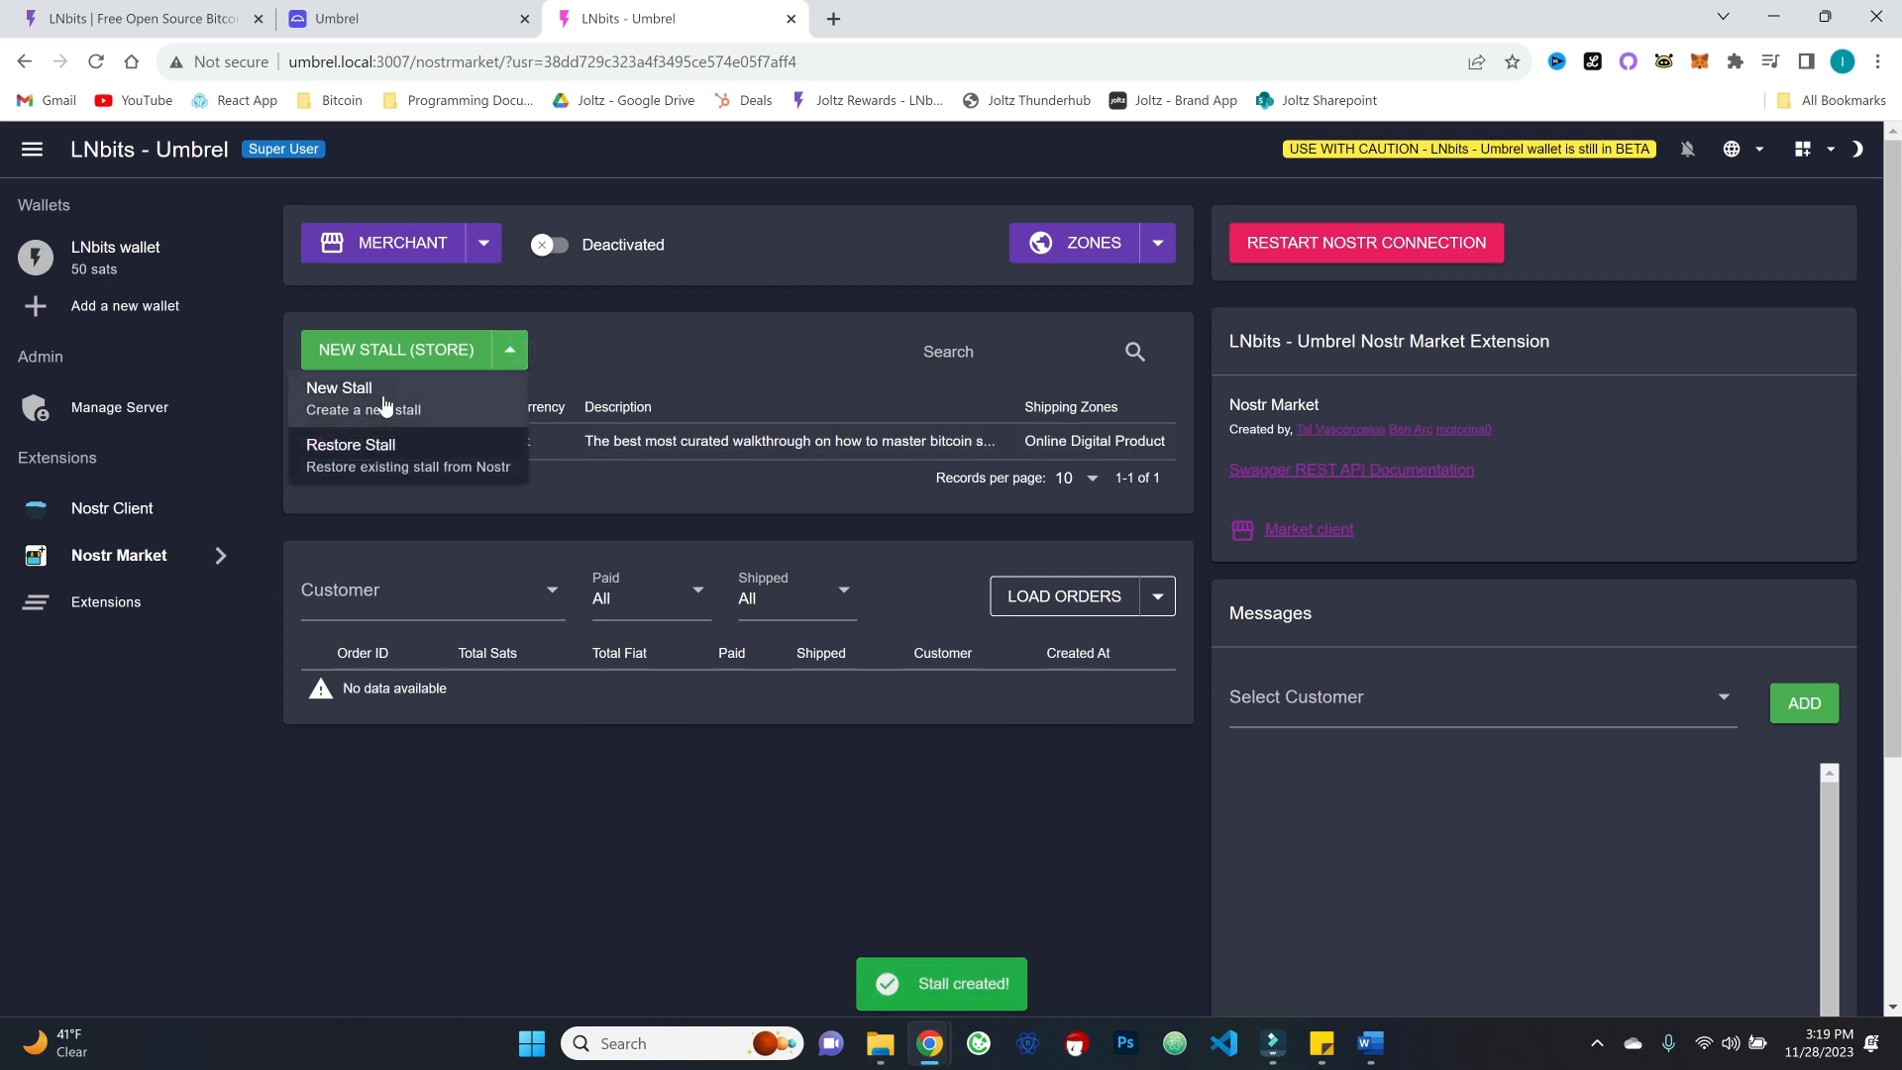
pyautogui.click(385, 401)
pyautogui.write("Ian's Cheese Shop")
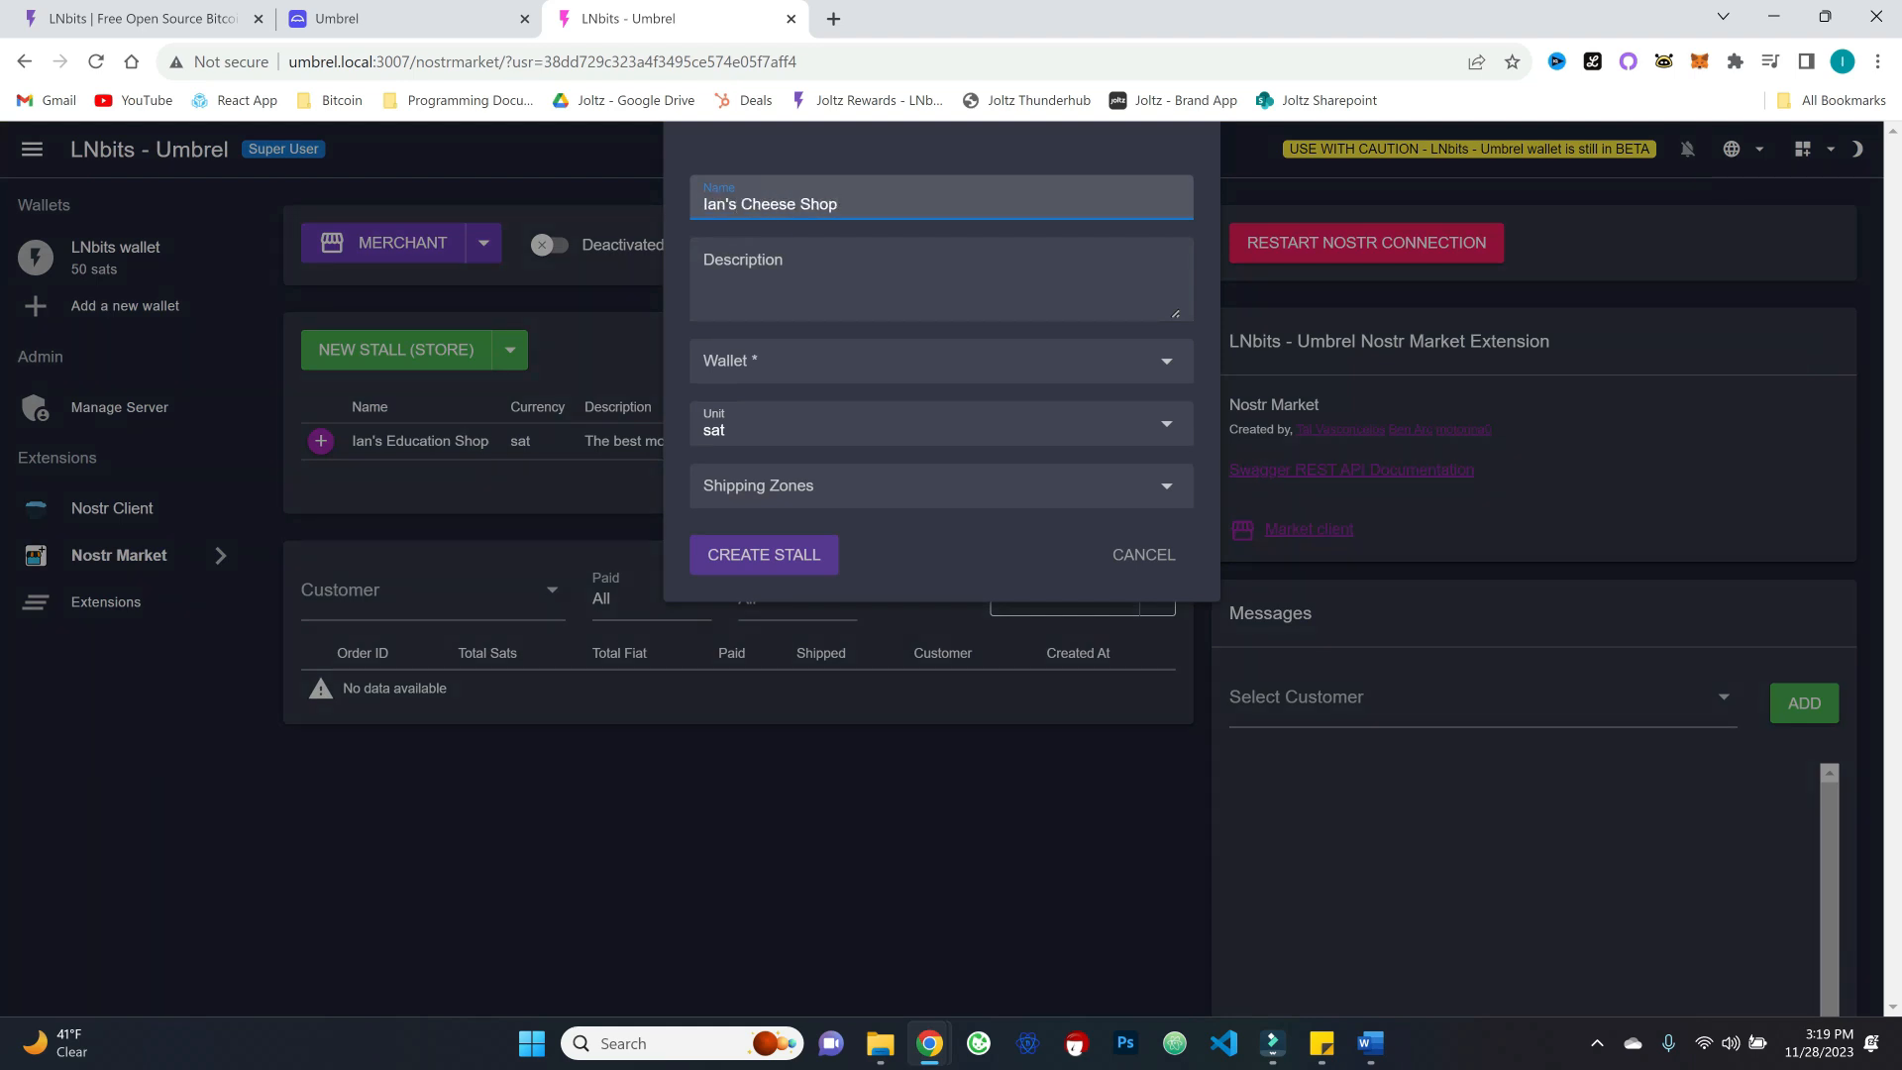
pyautogui.click(743, 265)
pyautogui.write('The absolute greatest raw')
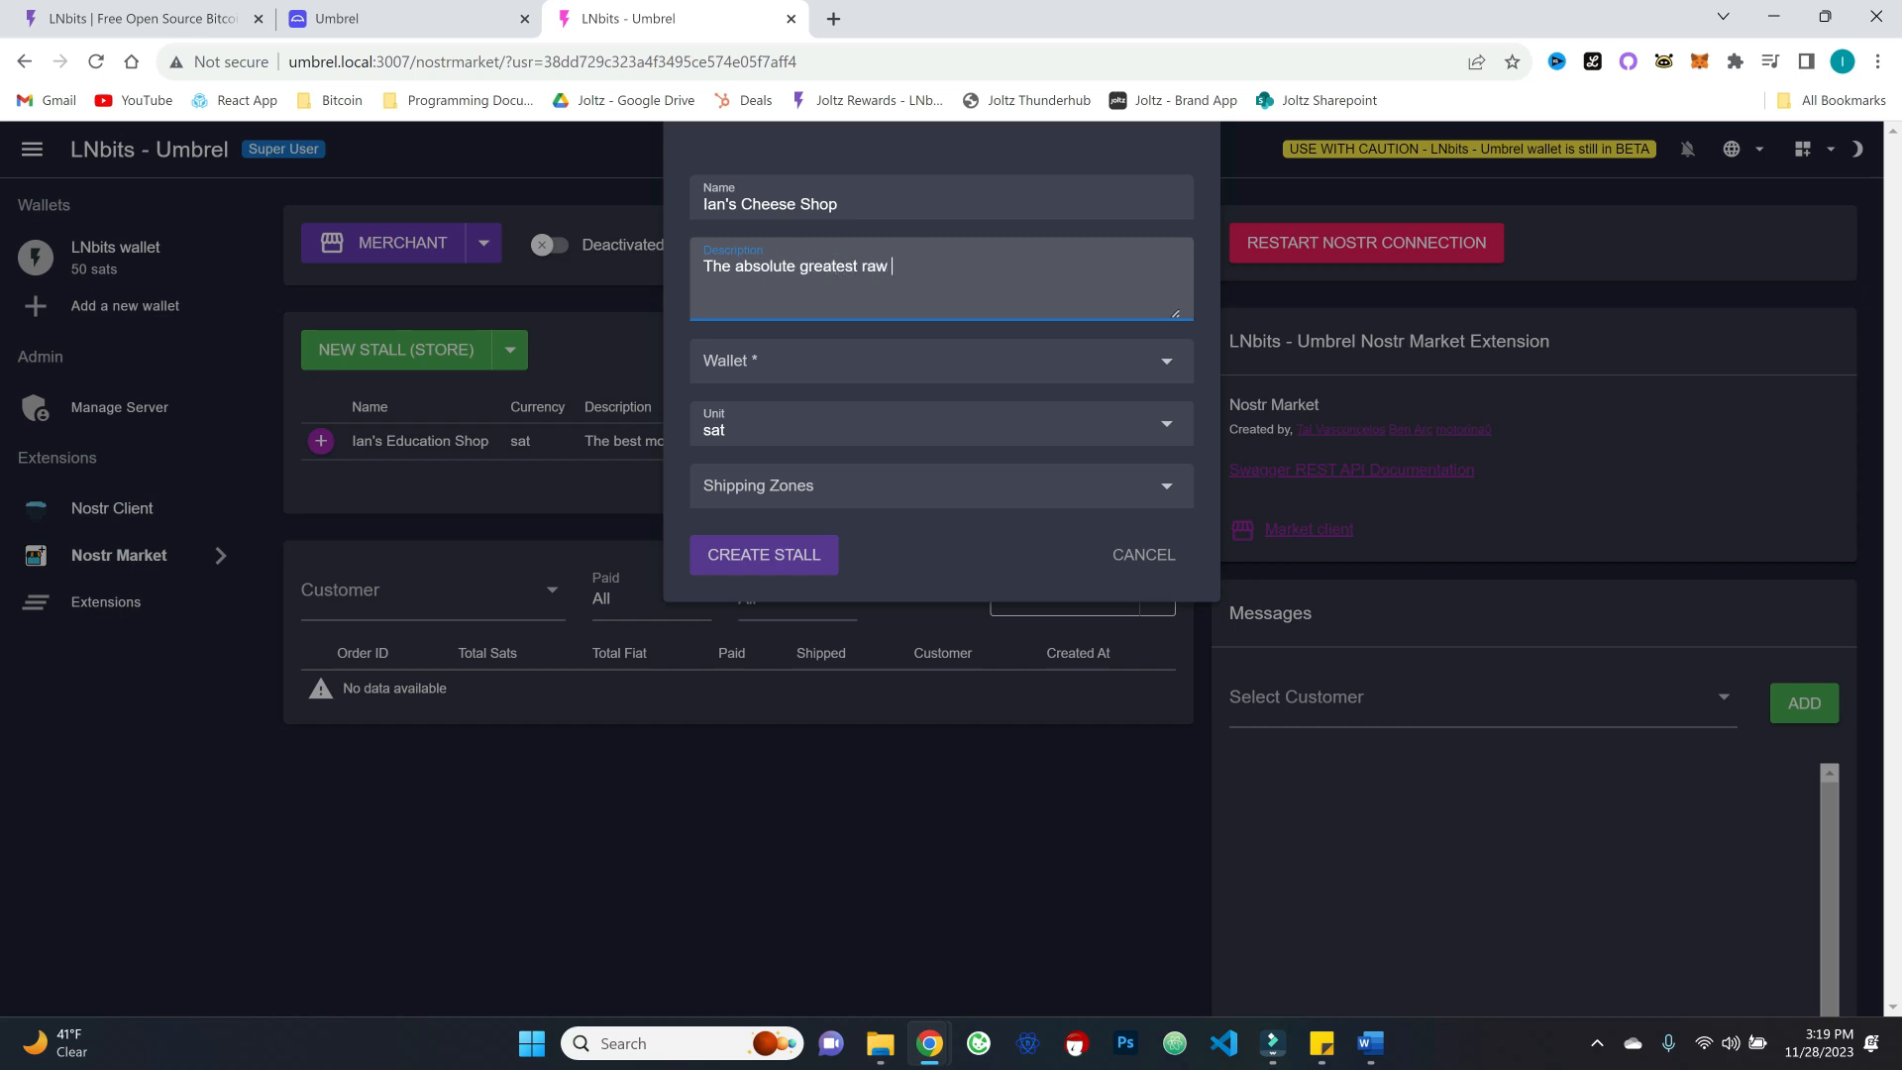
pyautogui.write(' cheese products')
# Step: Assign the LNbits wallet and the Worldwide cheese shop shipping zone to the cheese stall and create it
pyautogui.click(755, 363)
pyautogui.click(769, 406)
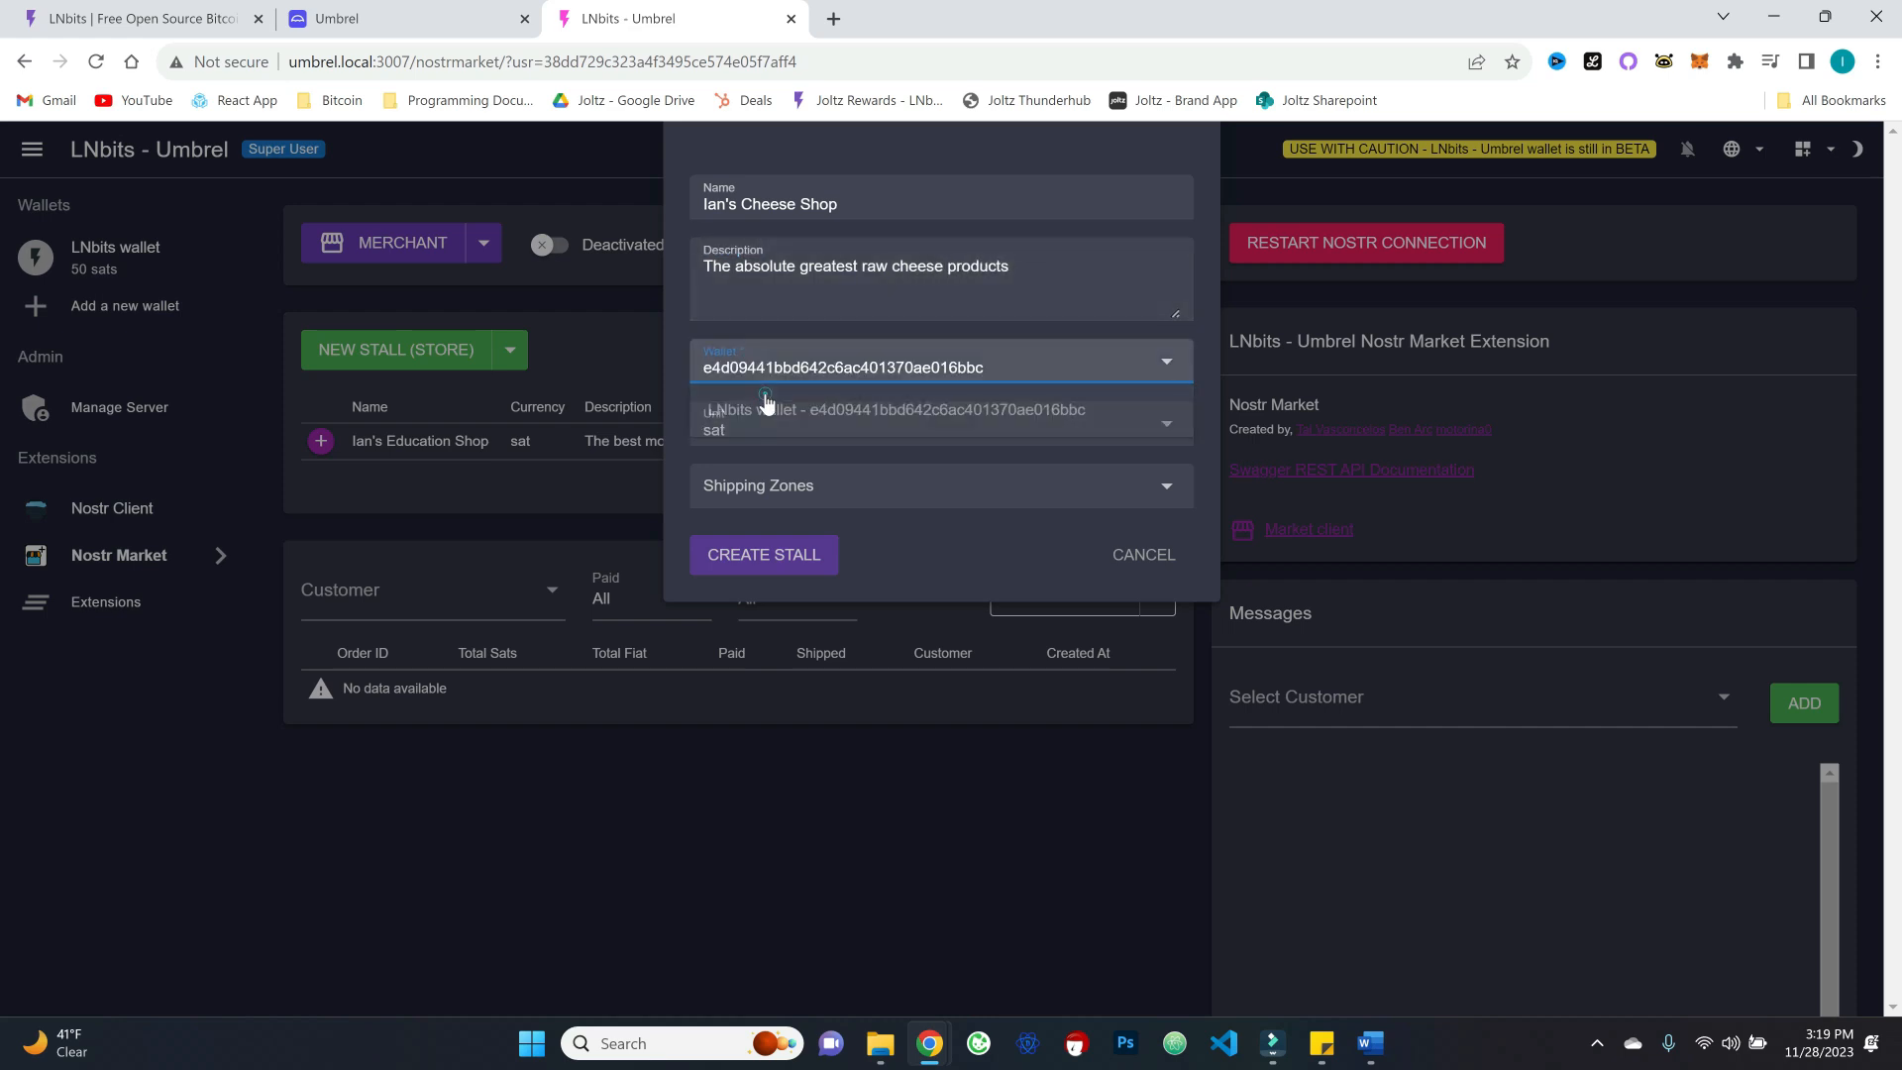
pyautogui.click(862, 490)
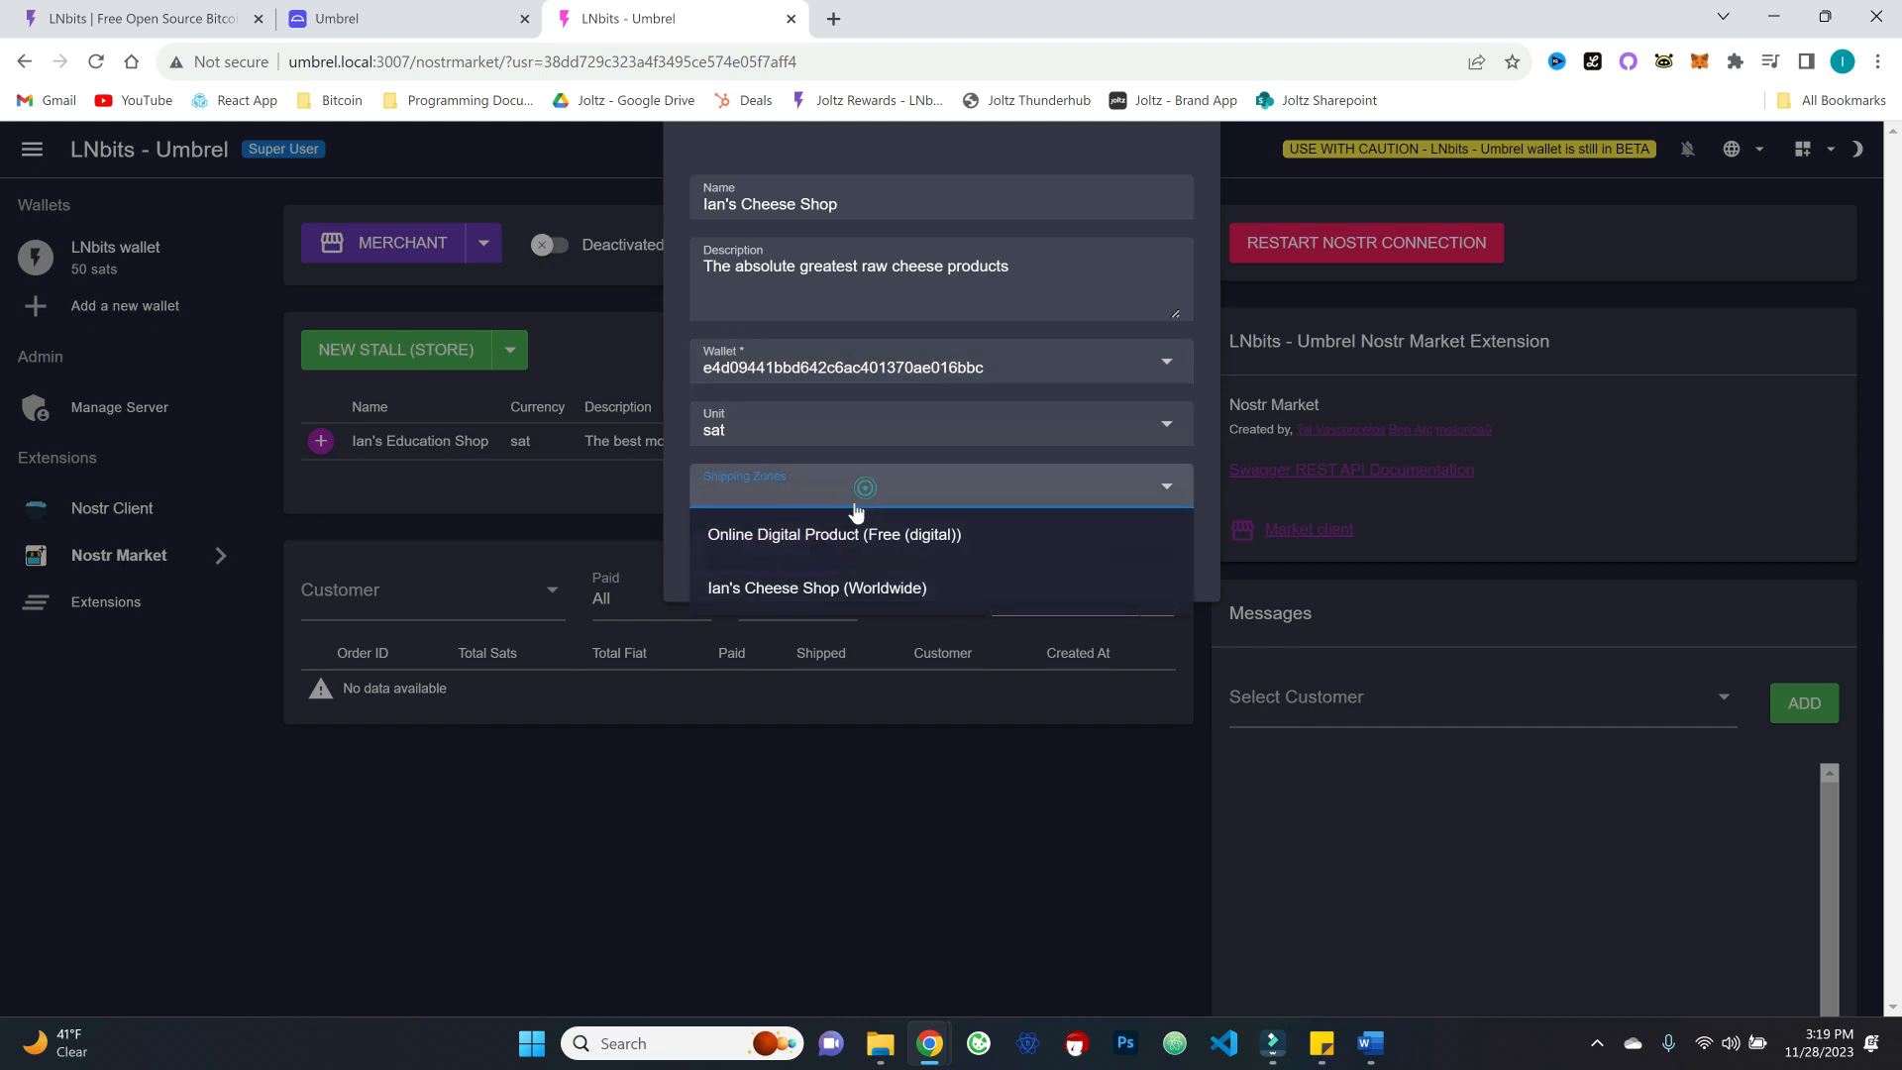
pyautogui.click(887, 588)
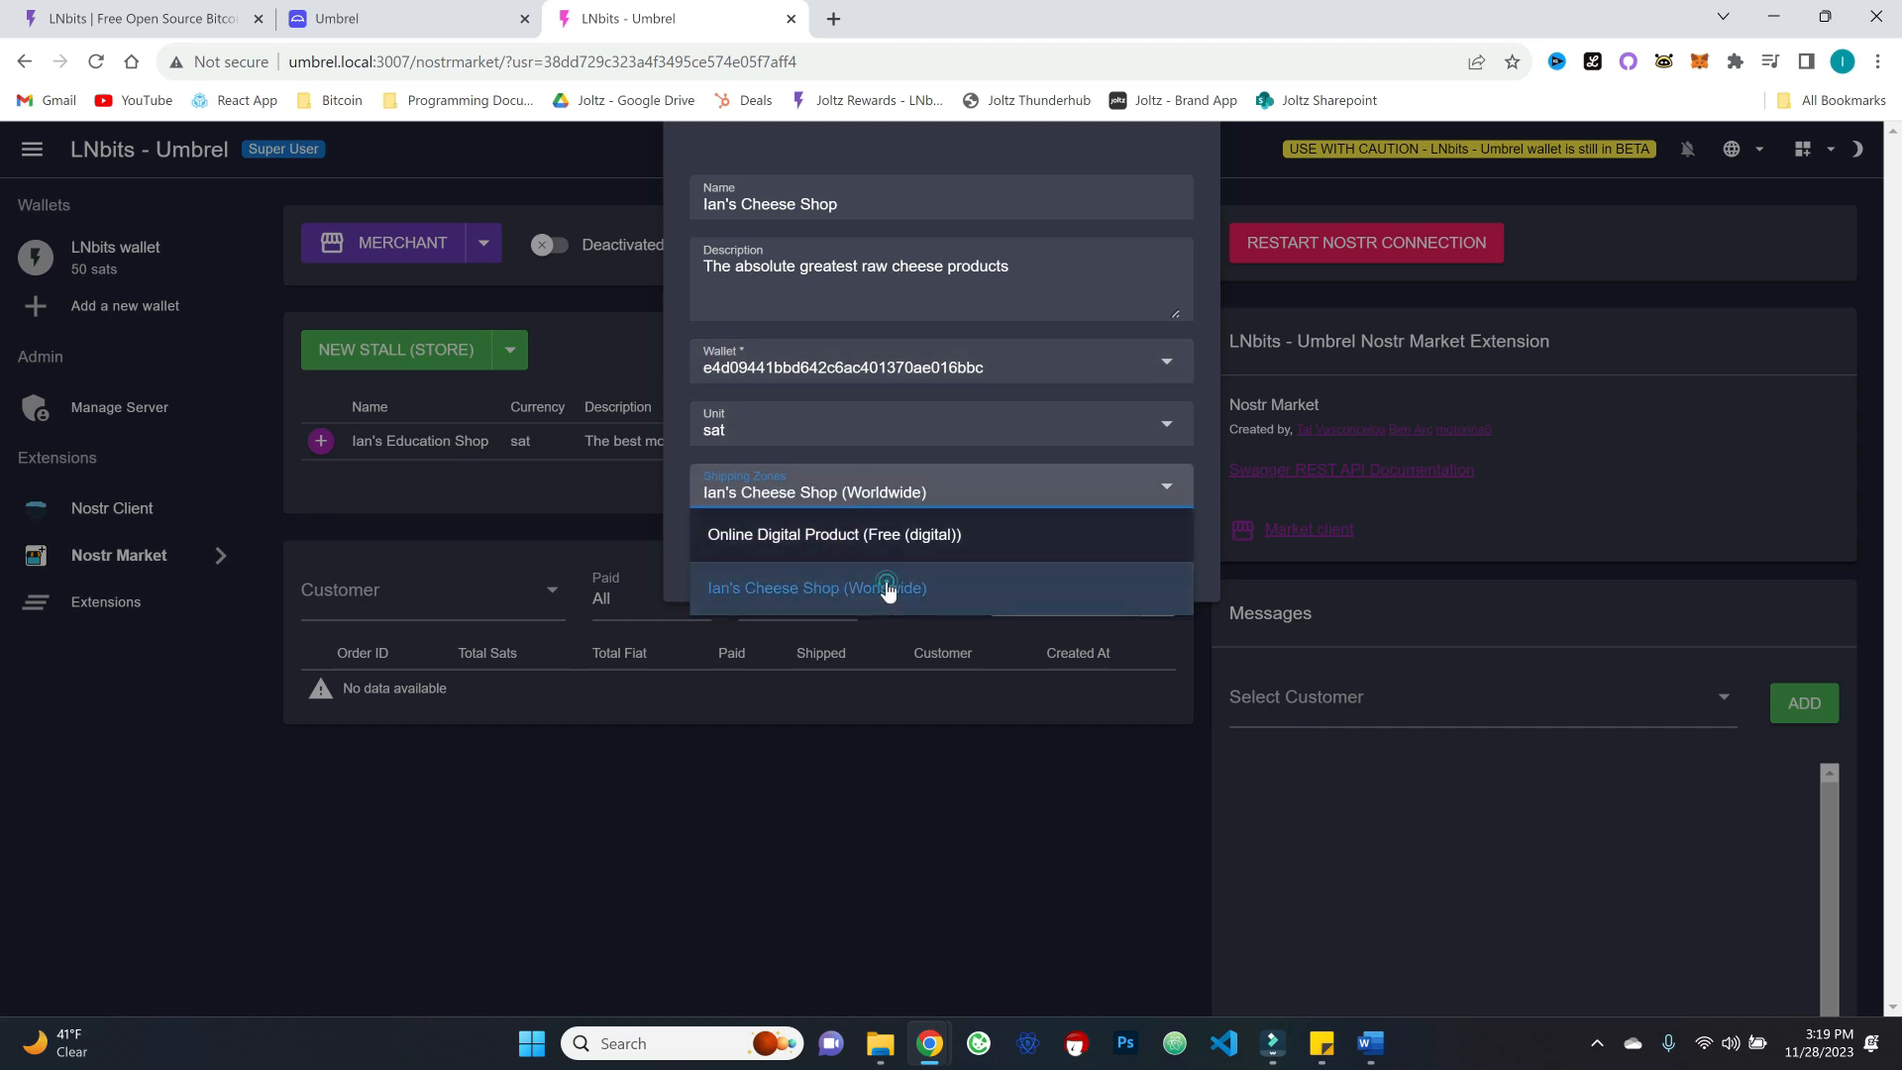
pyautogui.click(771, 450)
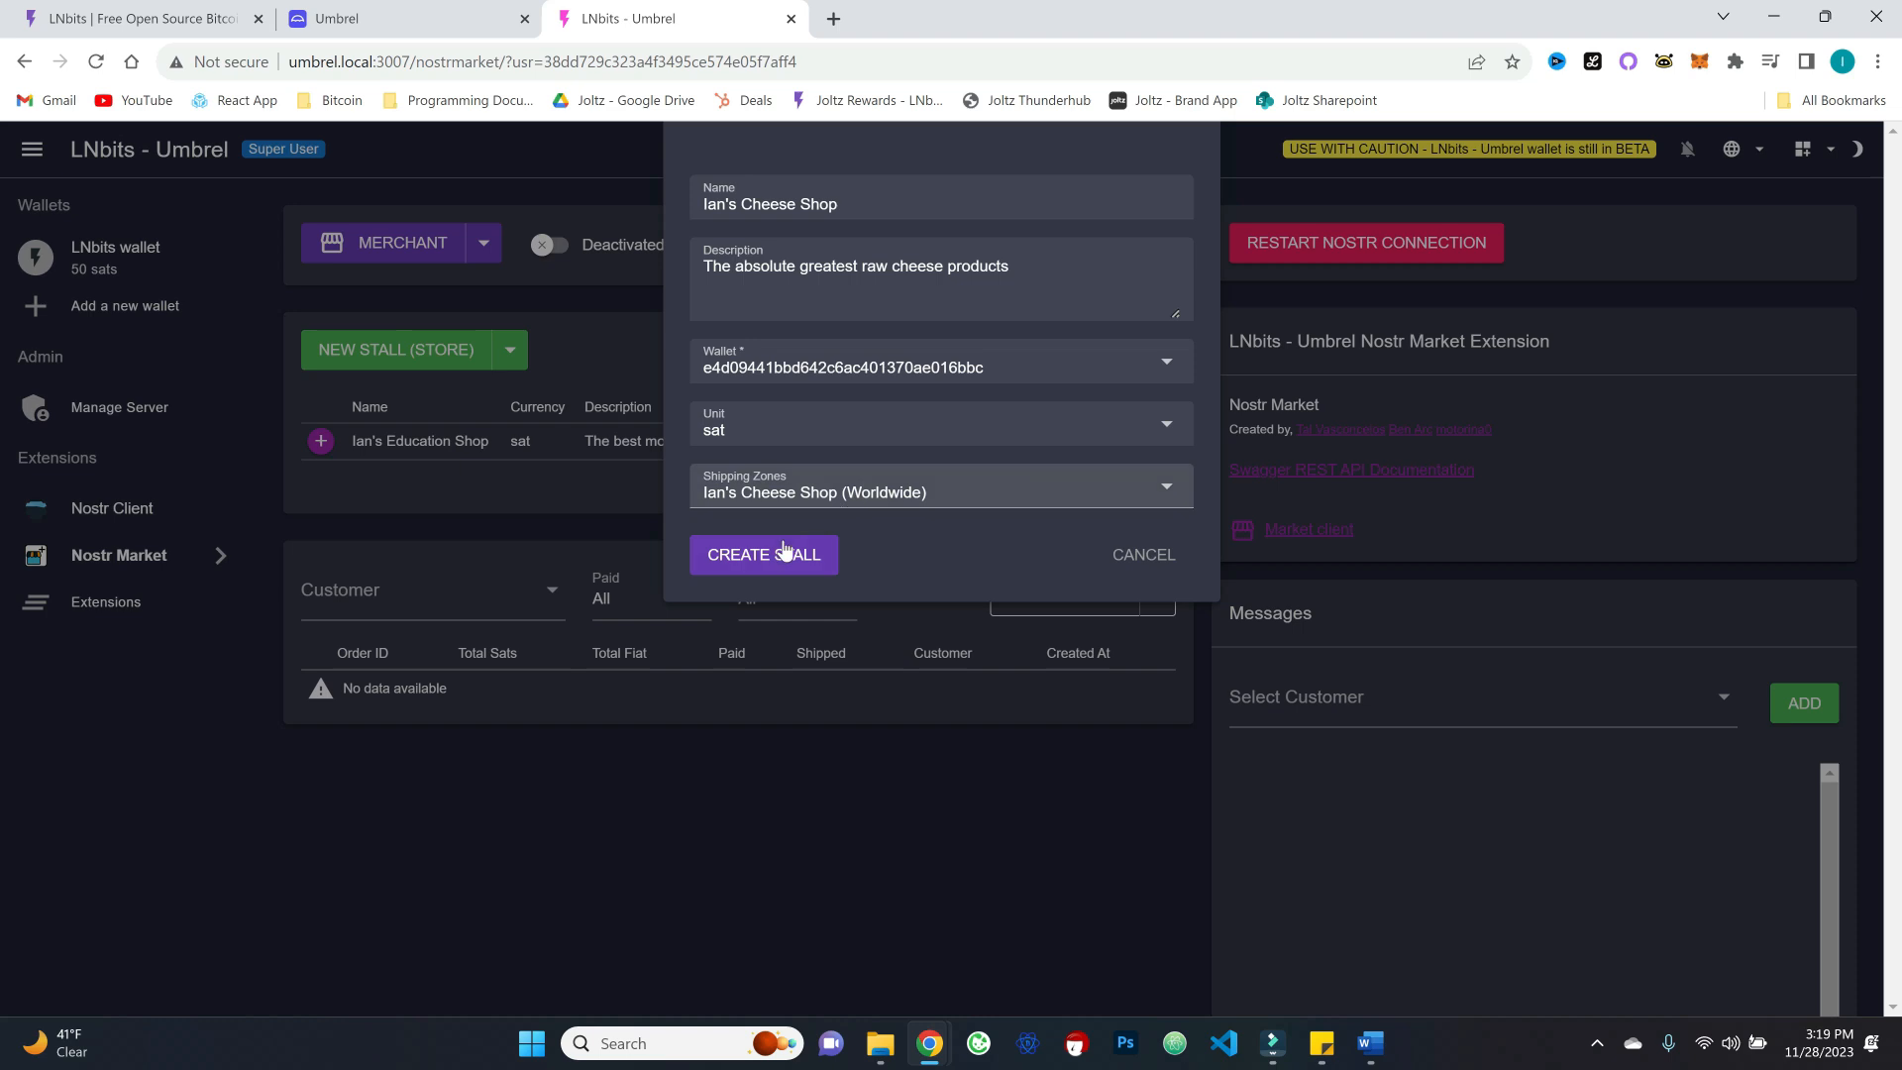
pyautogui.click(751, 564)
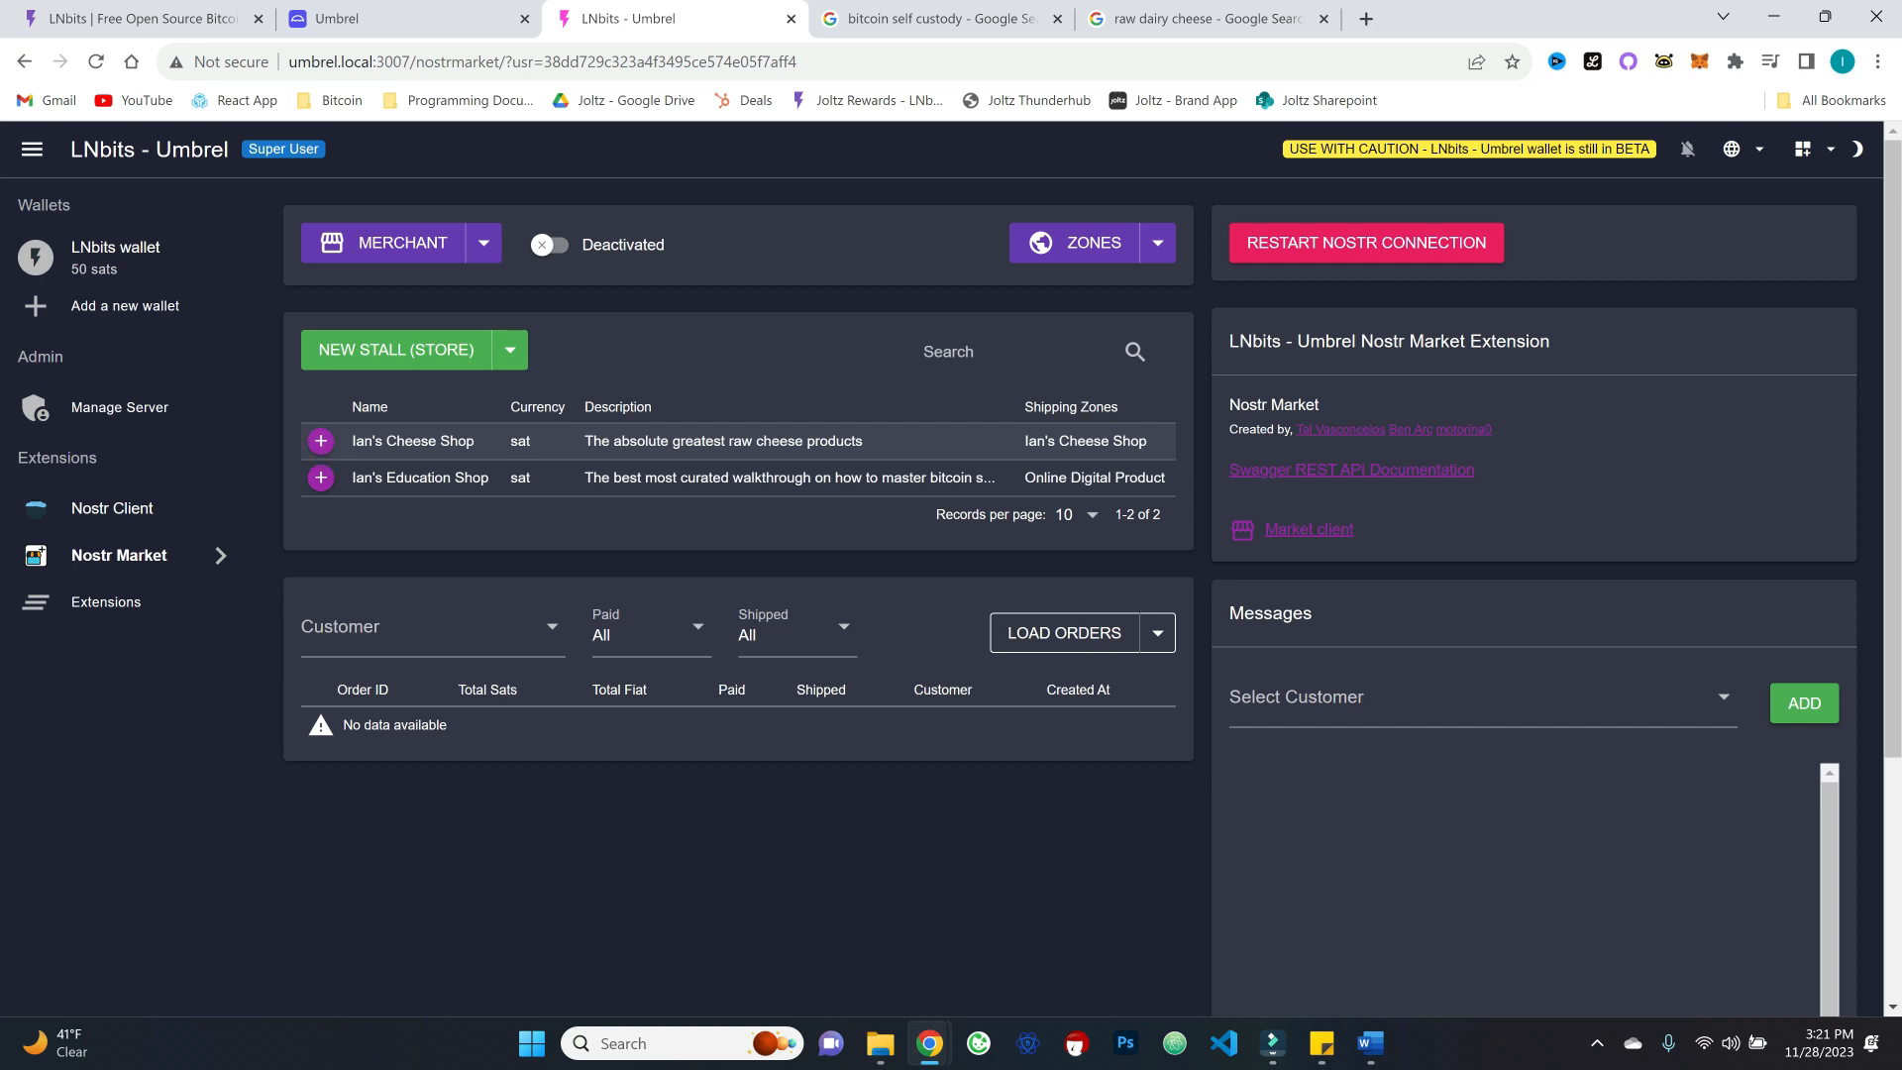
# Step: Start a new product in the cheese shop stall, named "Cheddar" with the description "Delicious cheddar cheese"
pyautogui.click(320, 442)
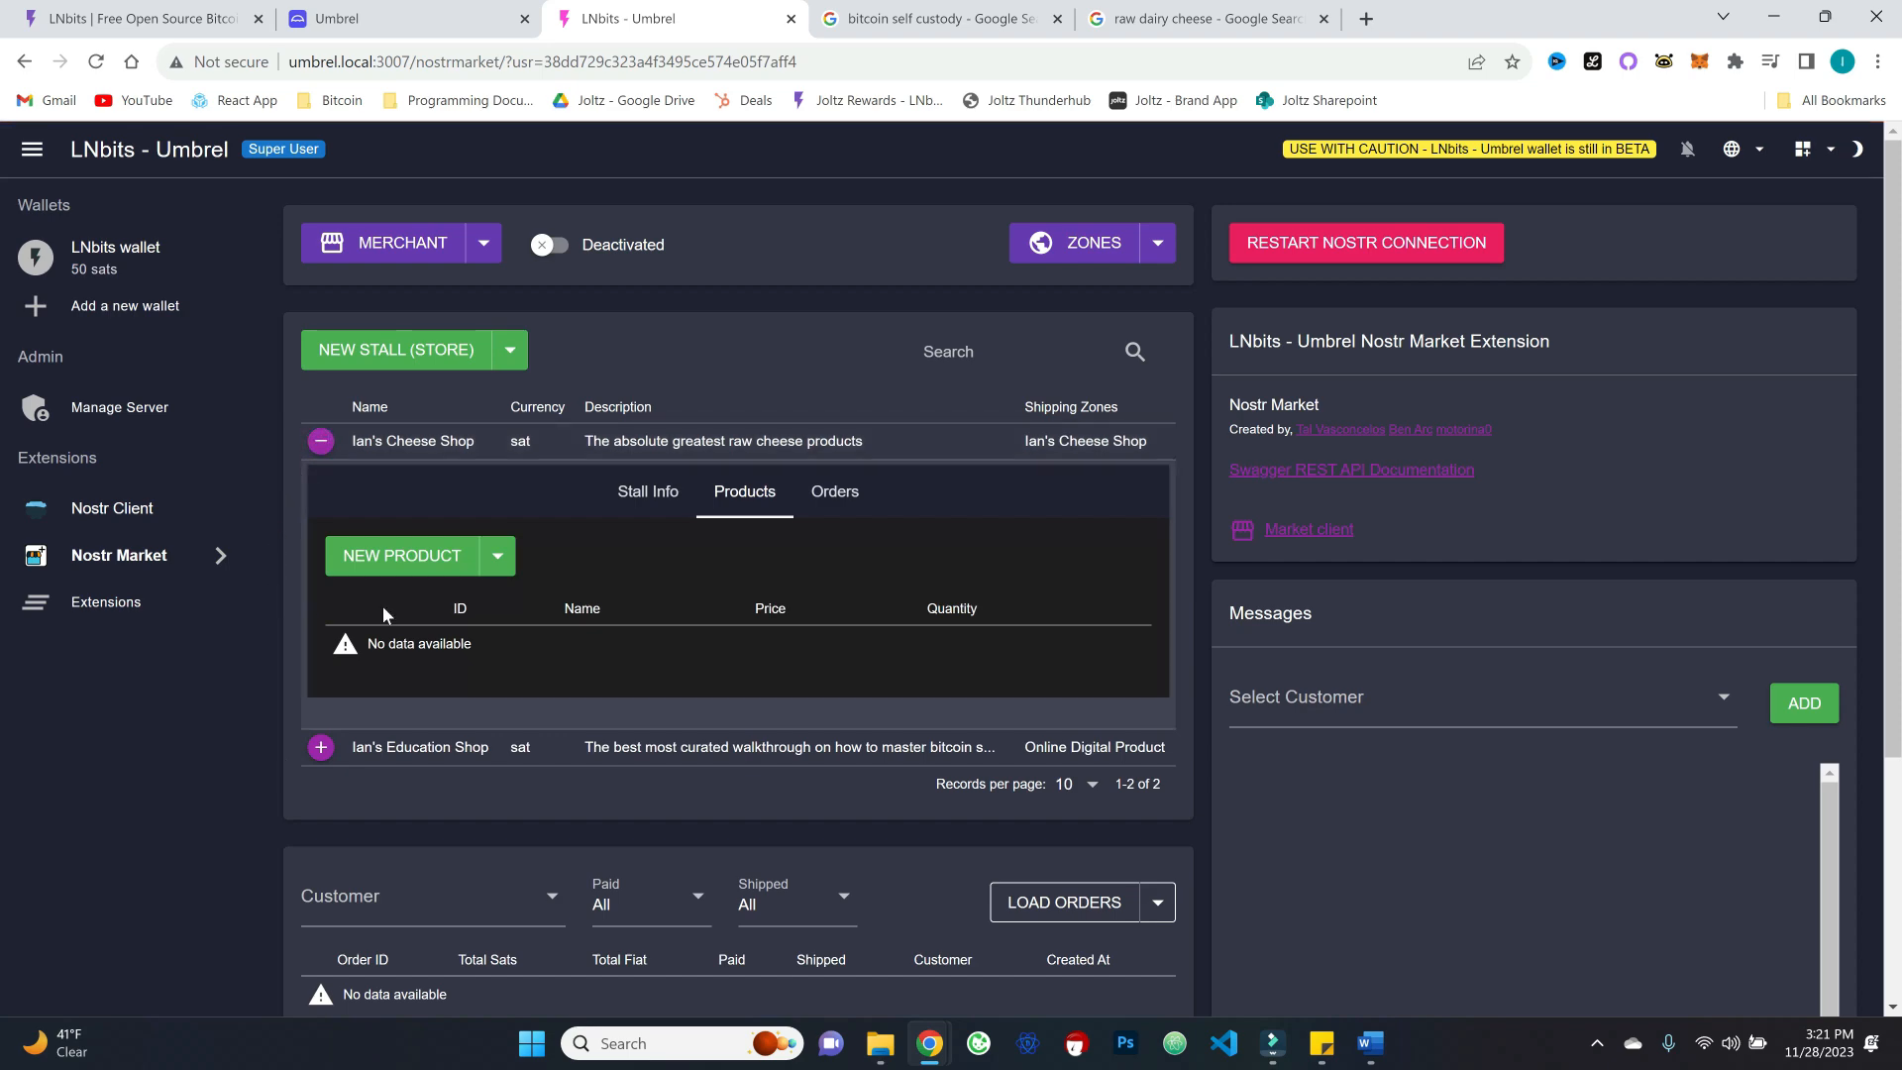
pyautogui.click(506, 562)
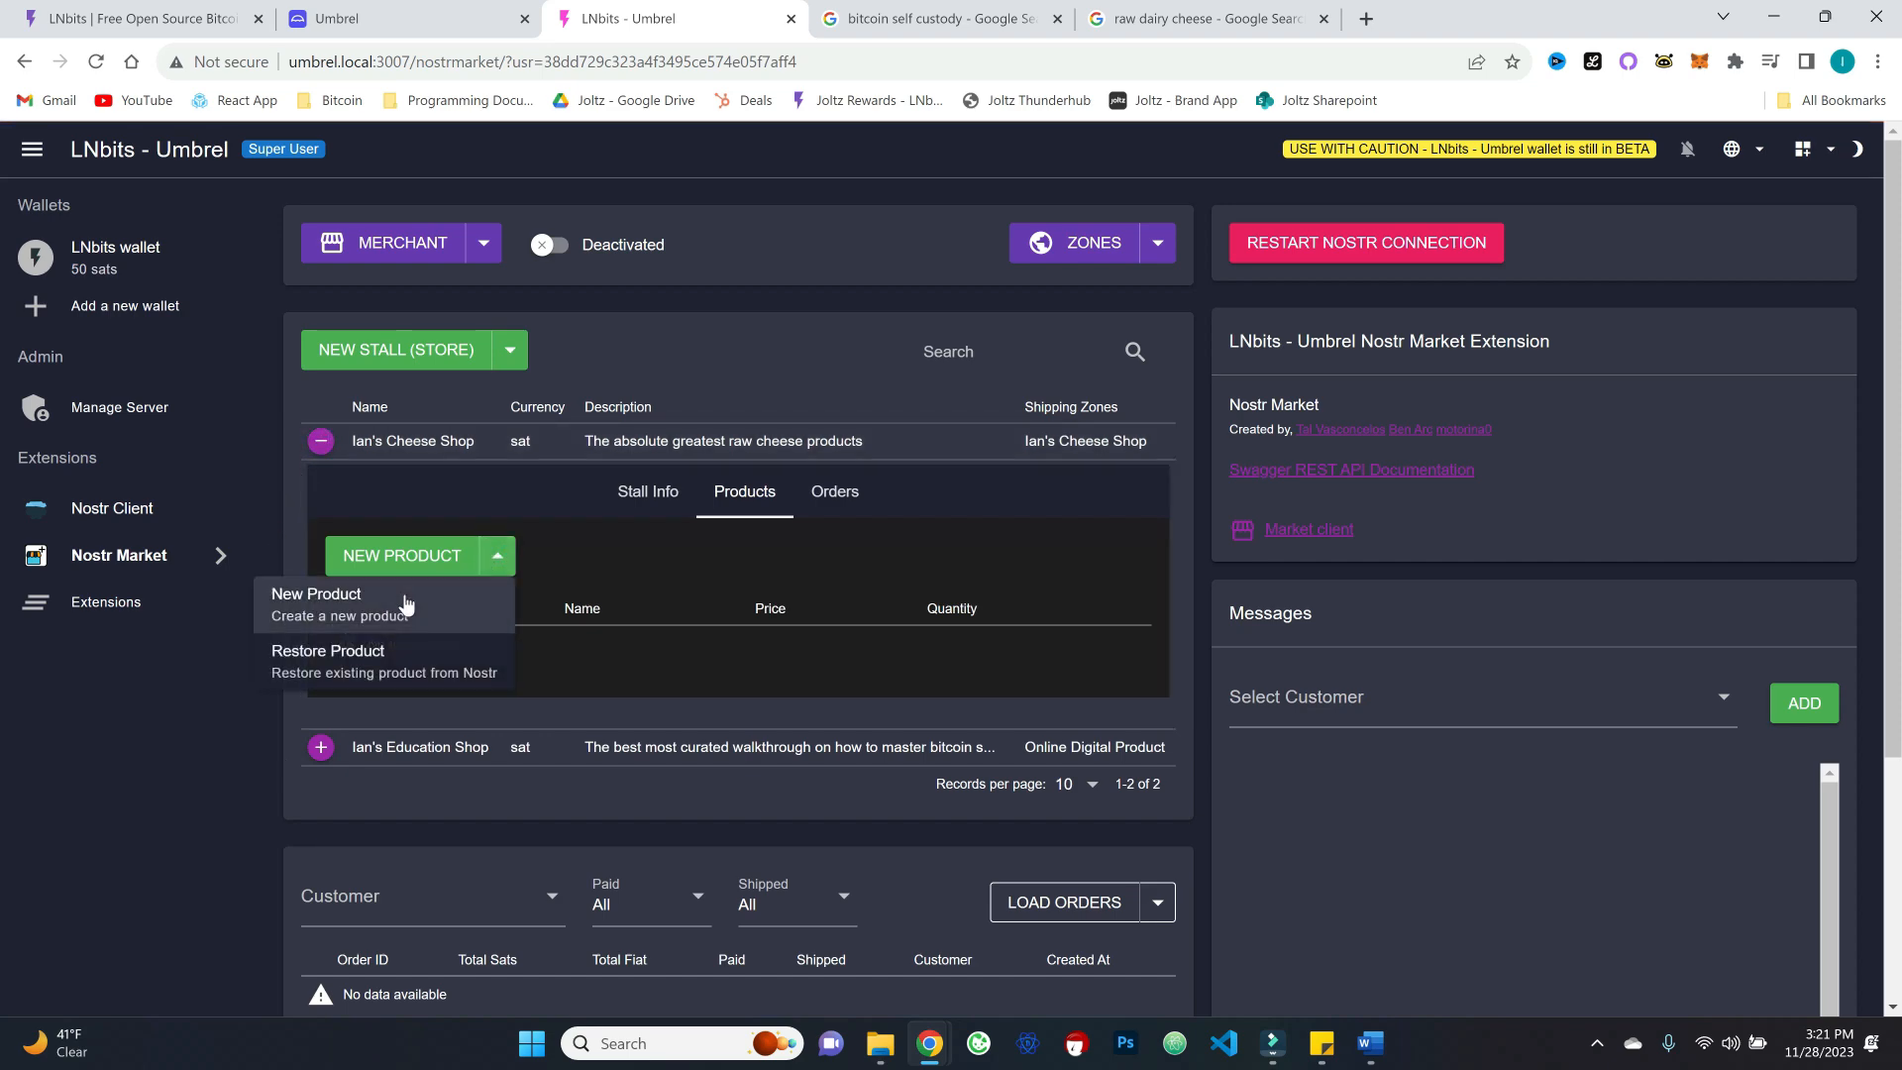
pyautogui.click(404, 601)
pyautogui.write('Chedd')
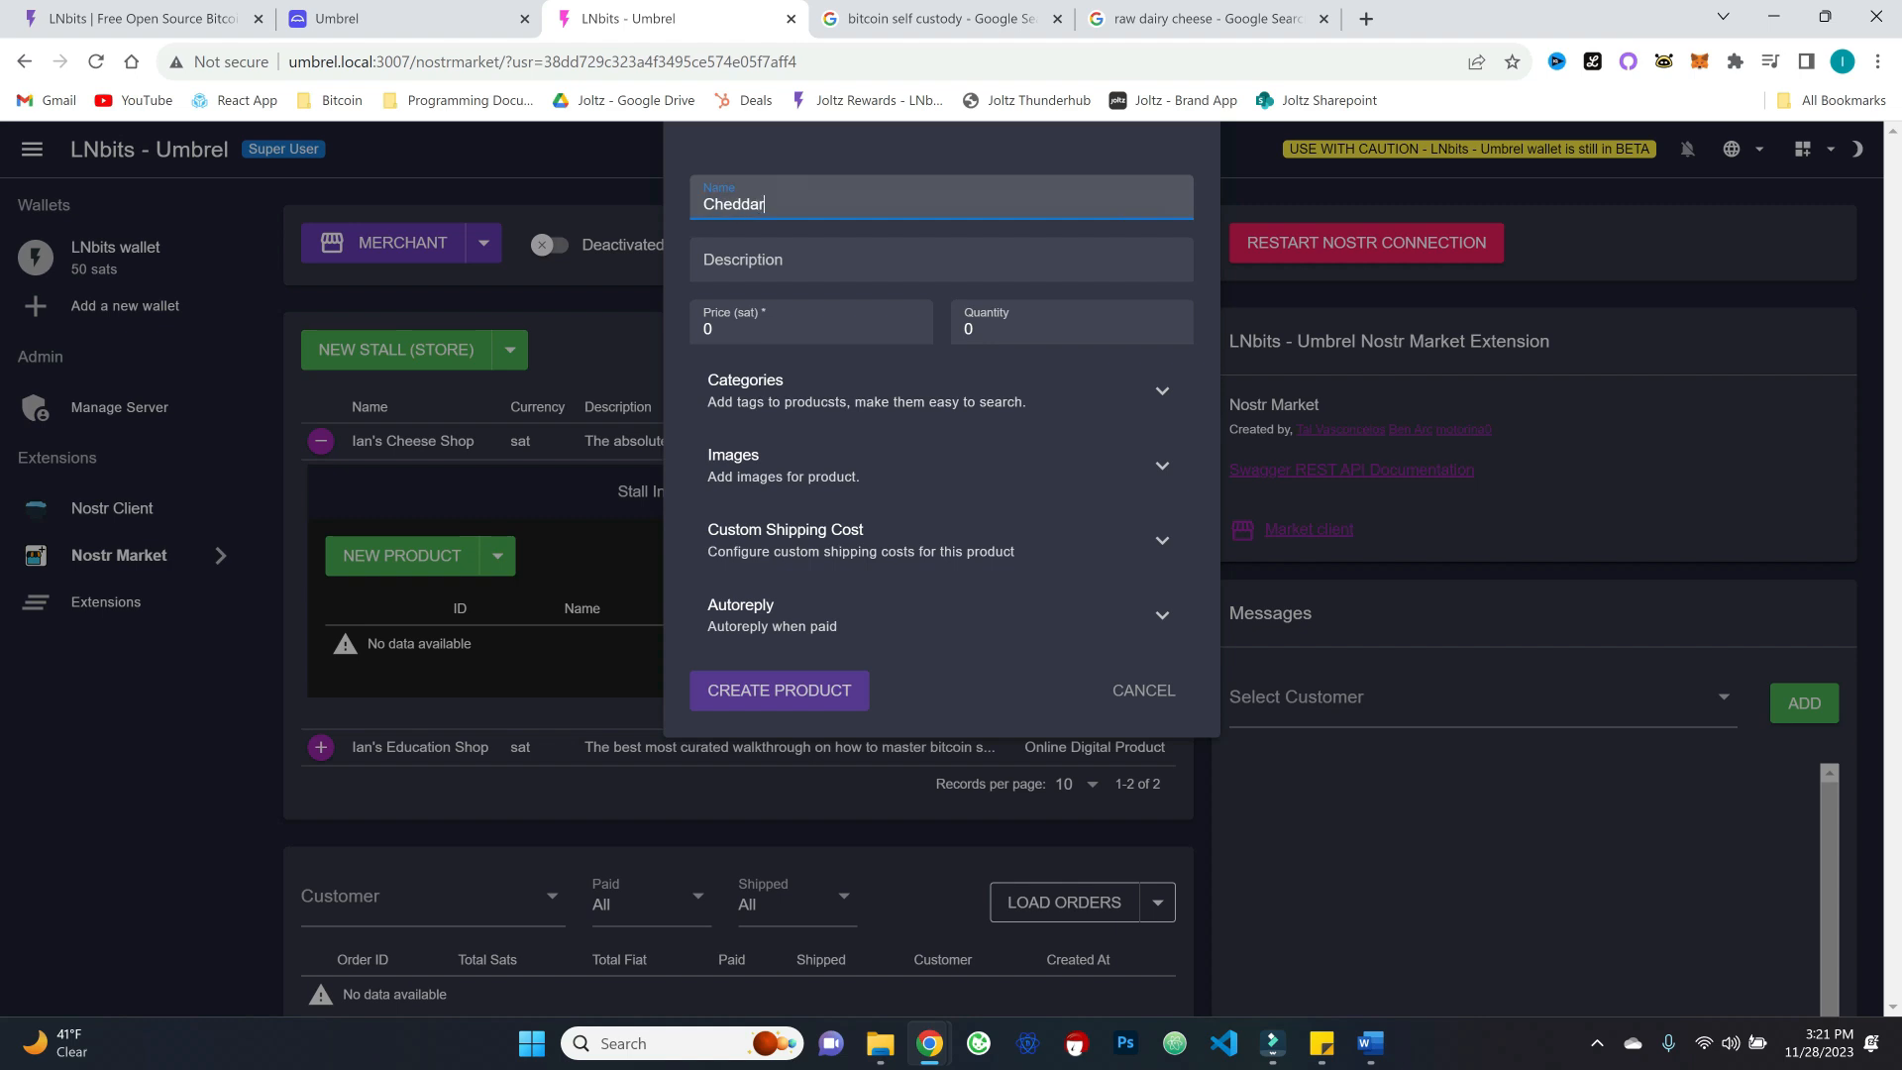
pyautogui.write('ar')
pyautogui.press('Tab')
pyautogui.write('Delicious cheddar')
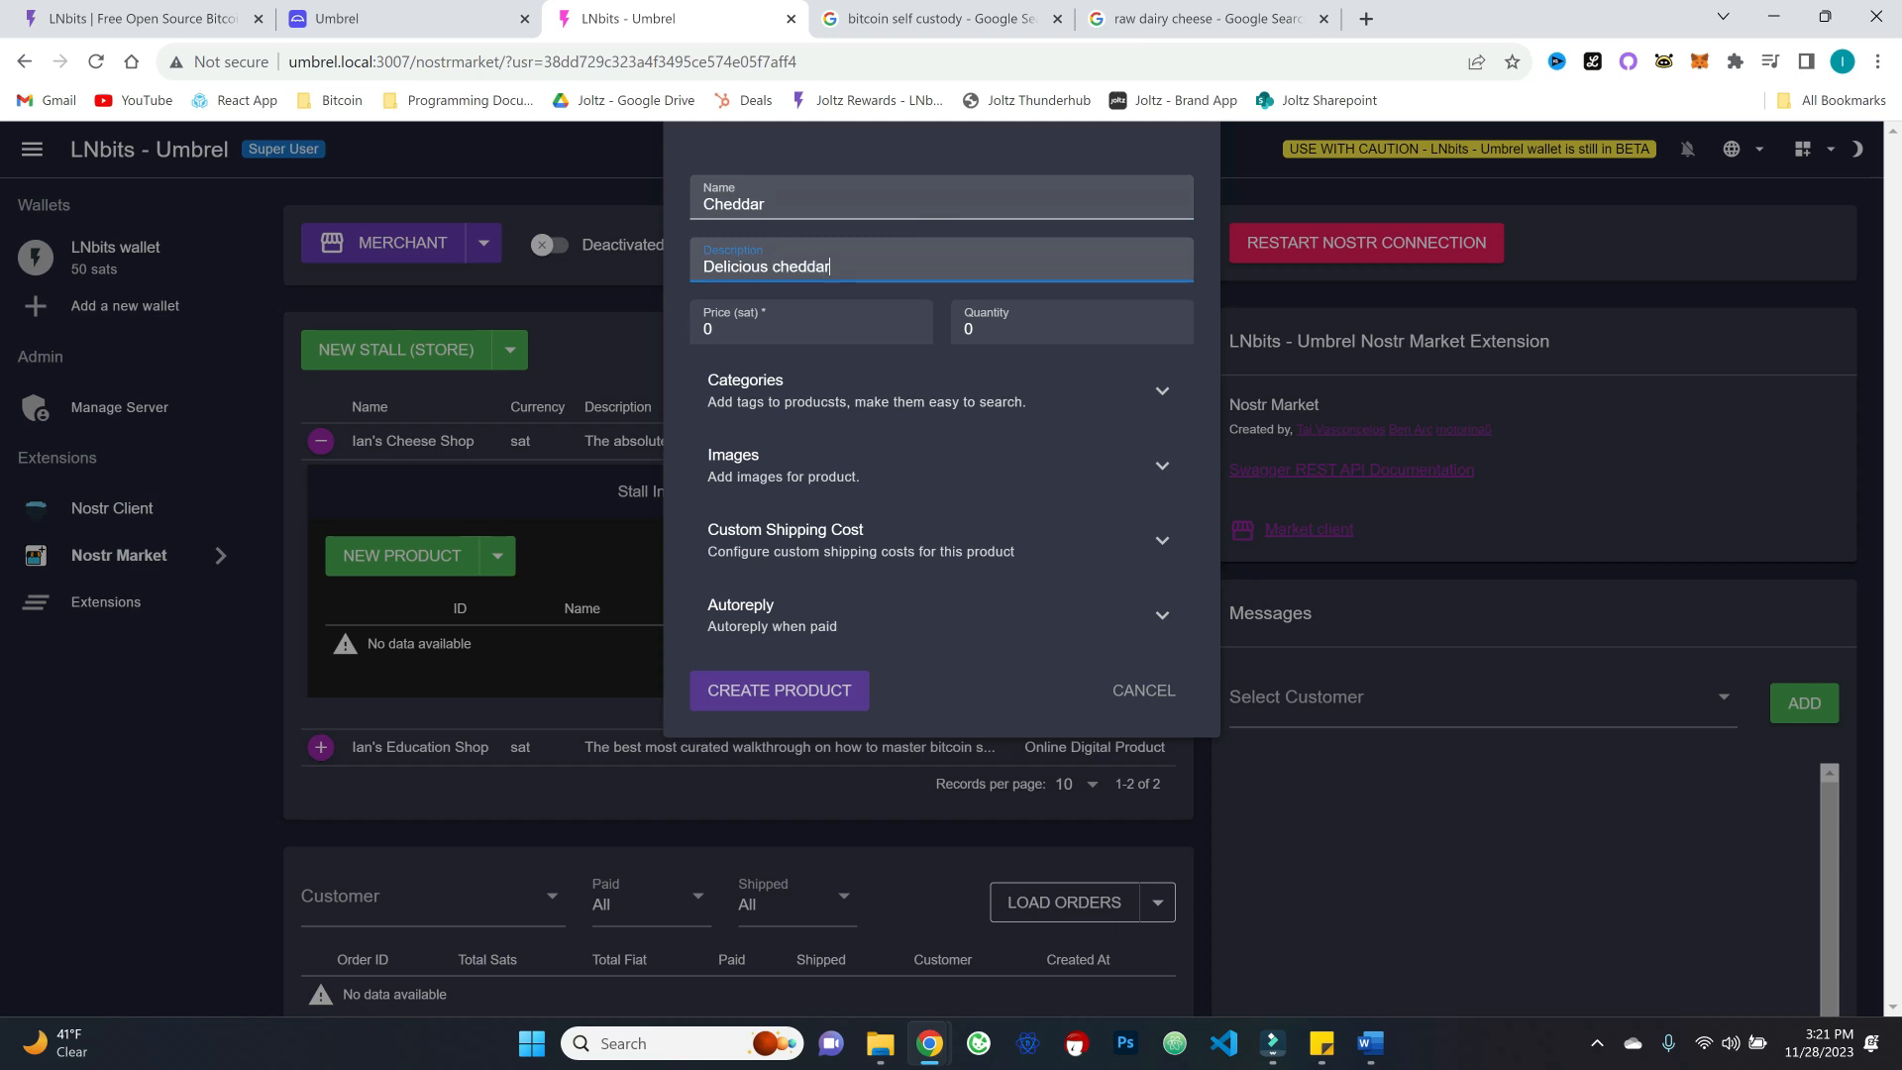
pyautogui.write(' cheese')
# Step: Set the cheddar product's price to 5000 sat and its quantity to 100
pyautogui.press('Tab')
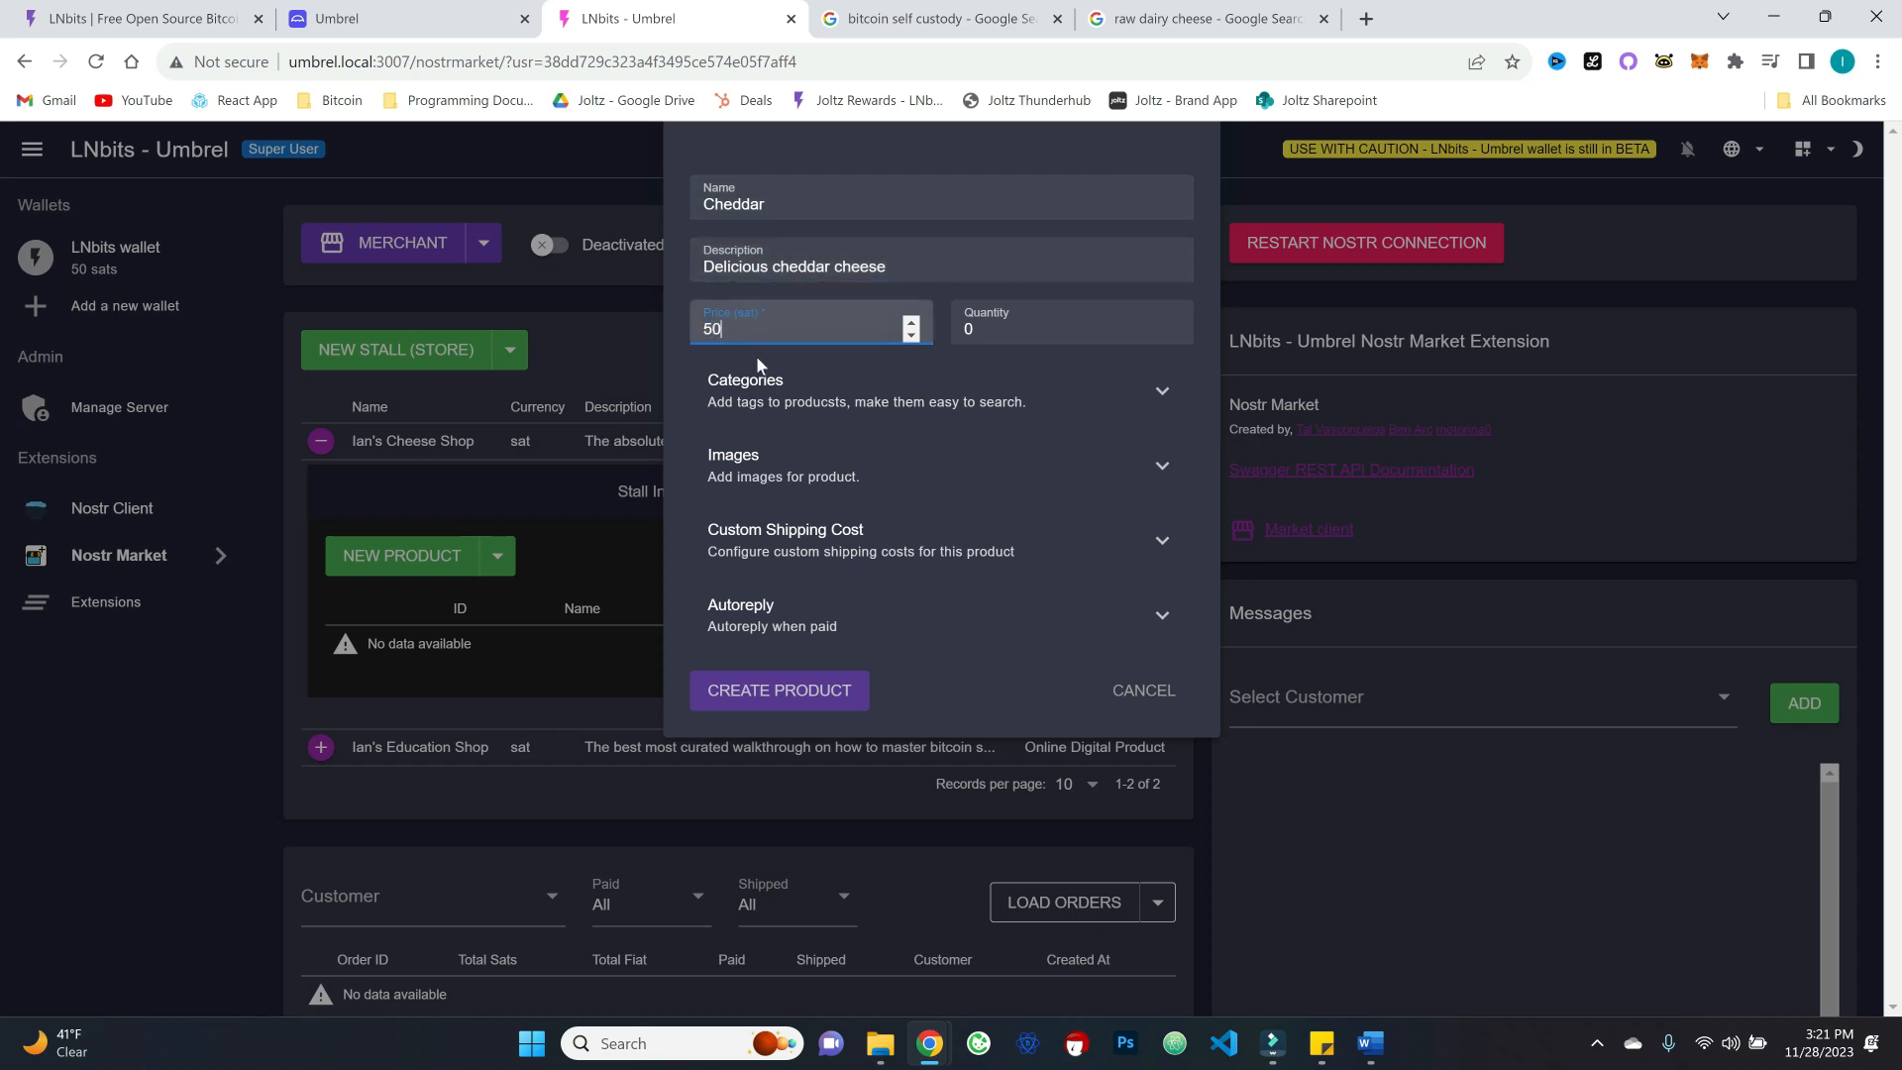
pyautogui.write('5000')
pyautogui.click(673, 385)
pyautogui.click(954, 333)
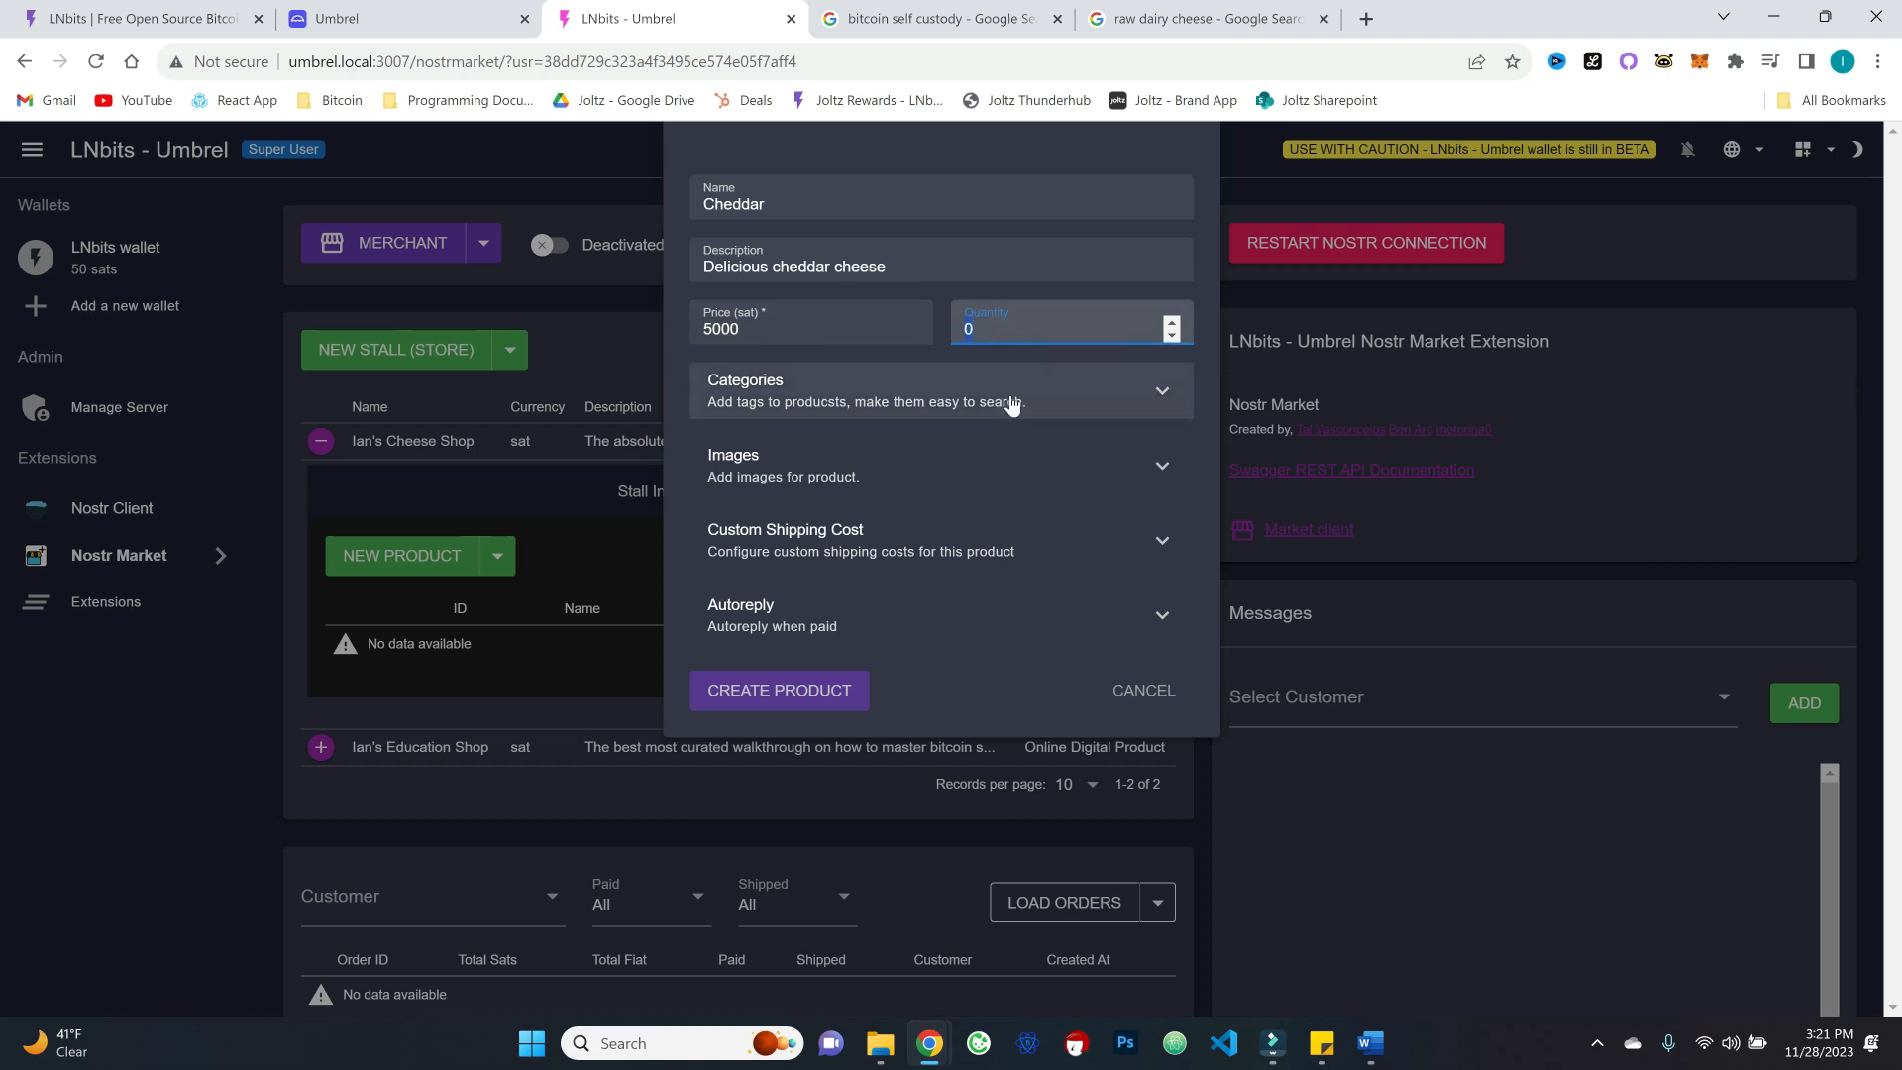
pyautogui.write('100')
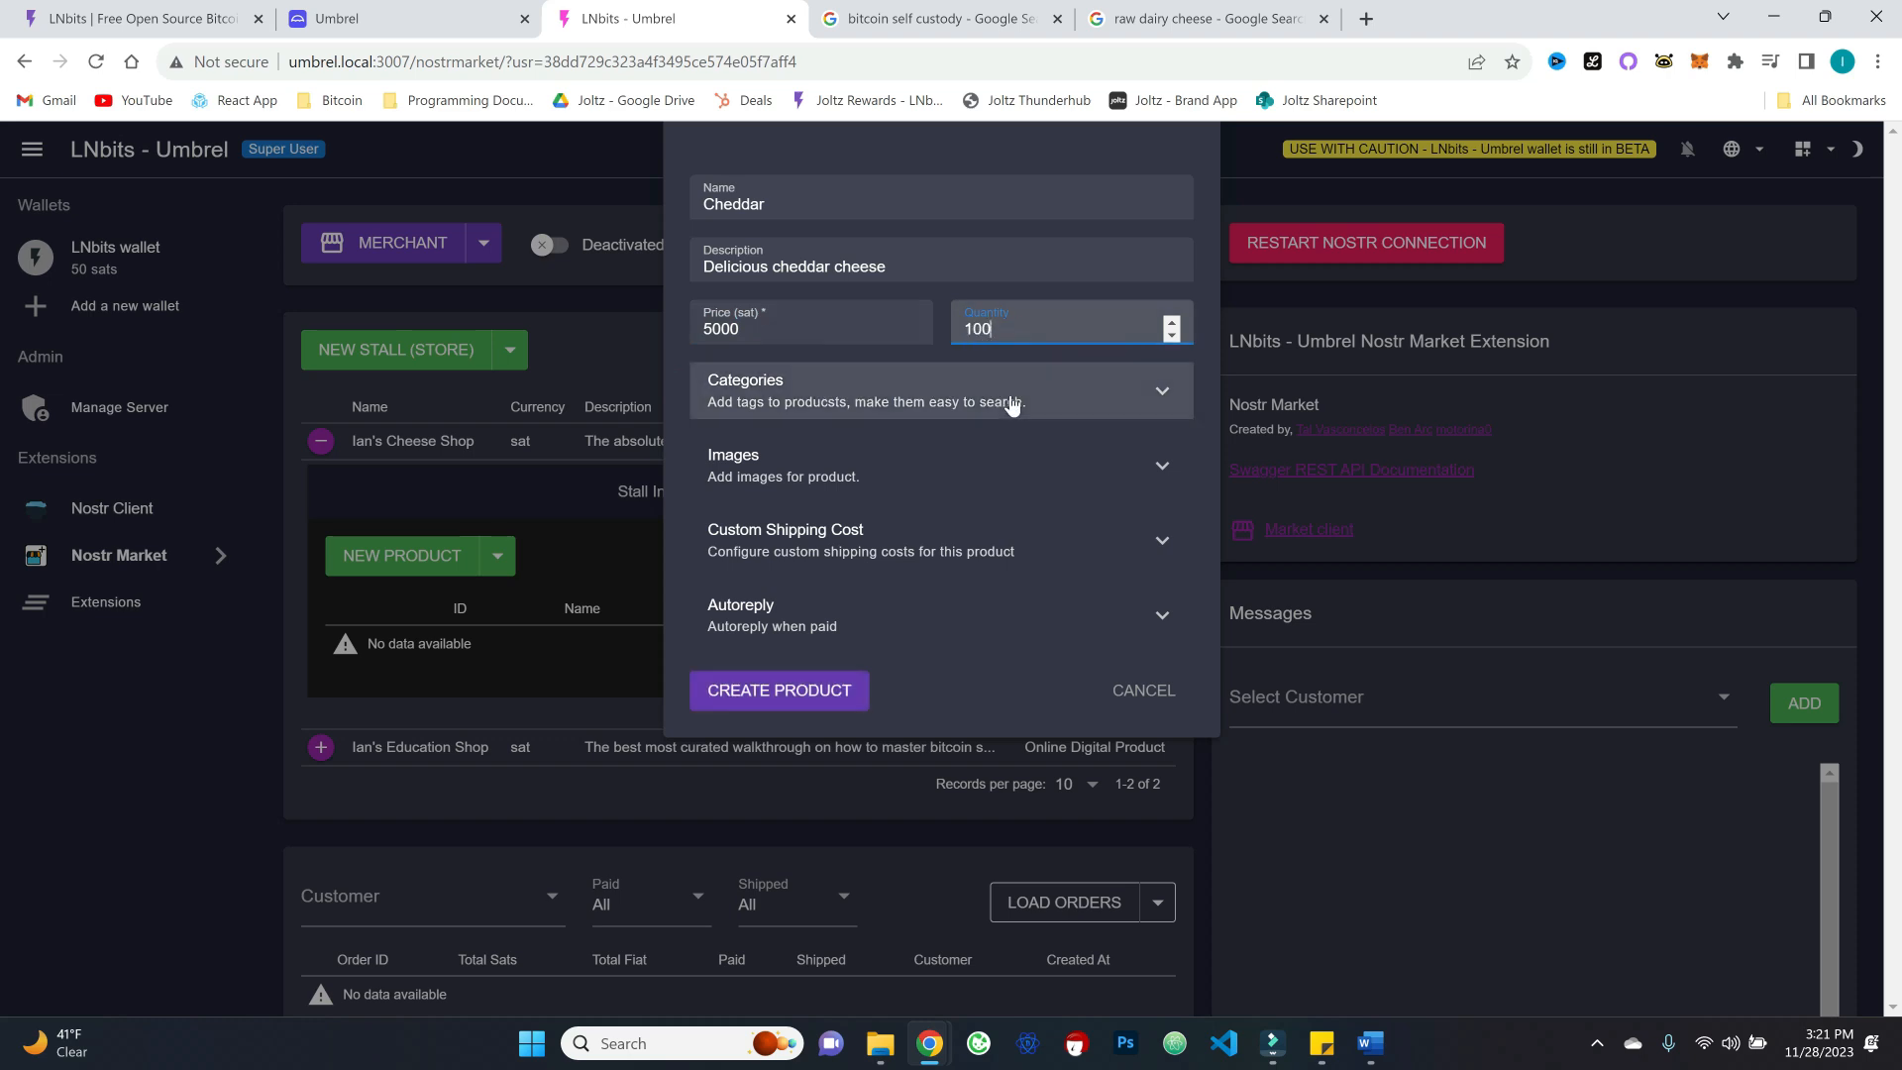
# Step: Add the categories "raw dairy" and "cheese" to the cheddar product
pyautogui.click(1211, 296)
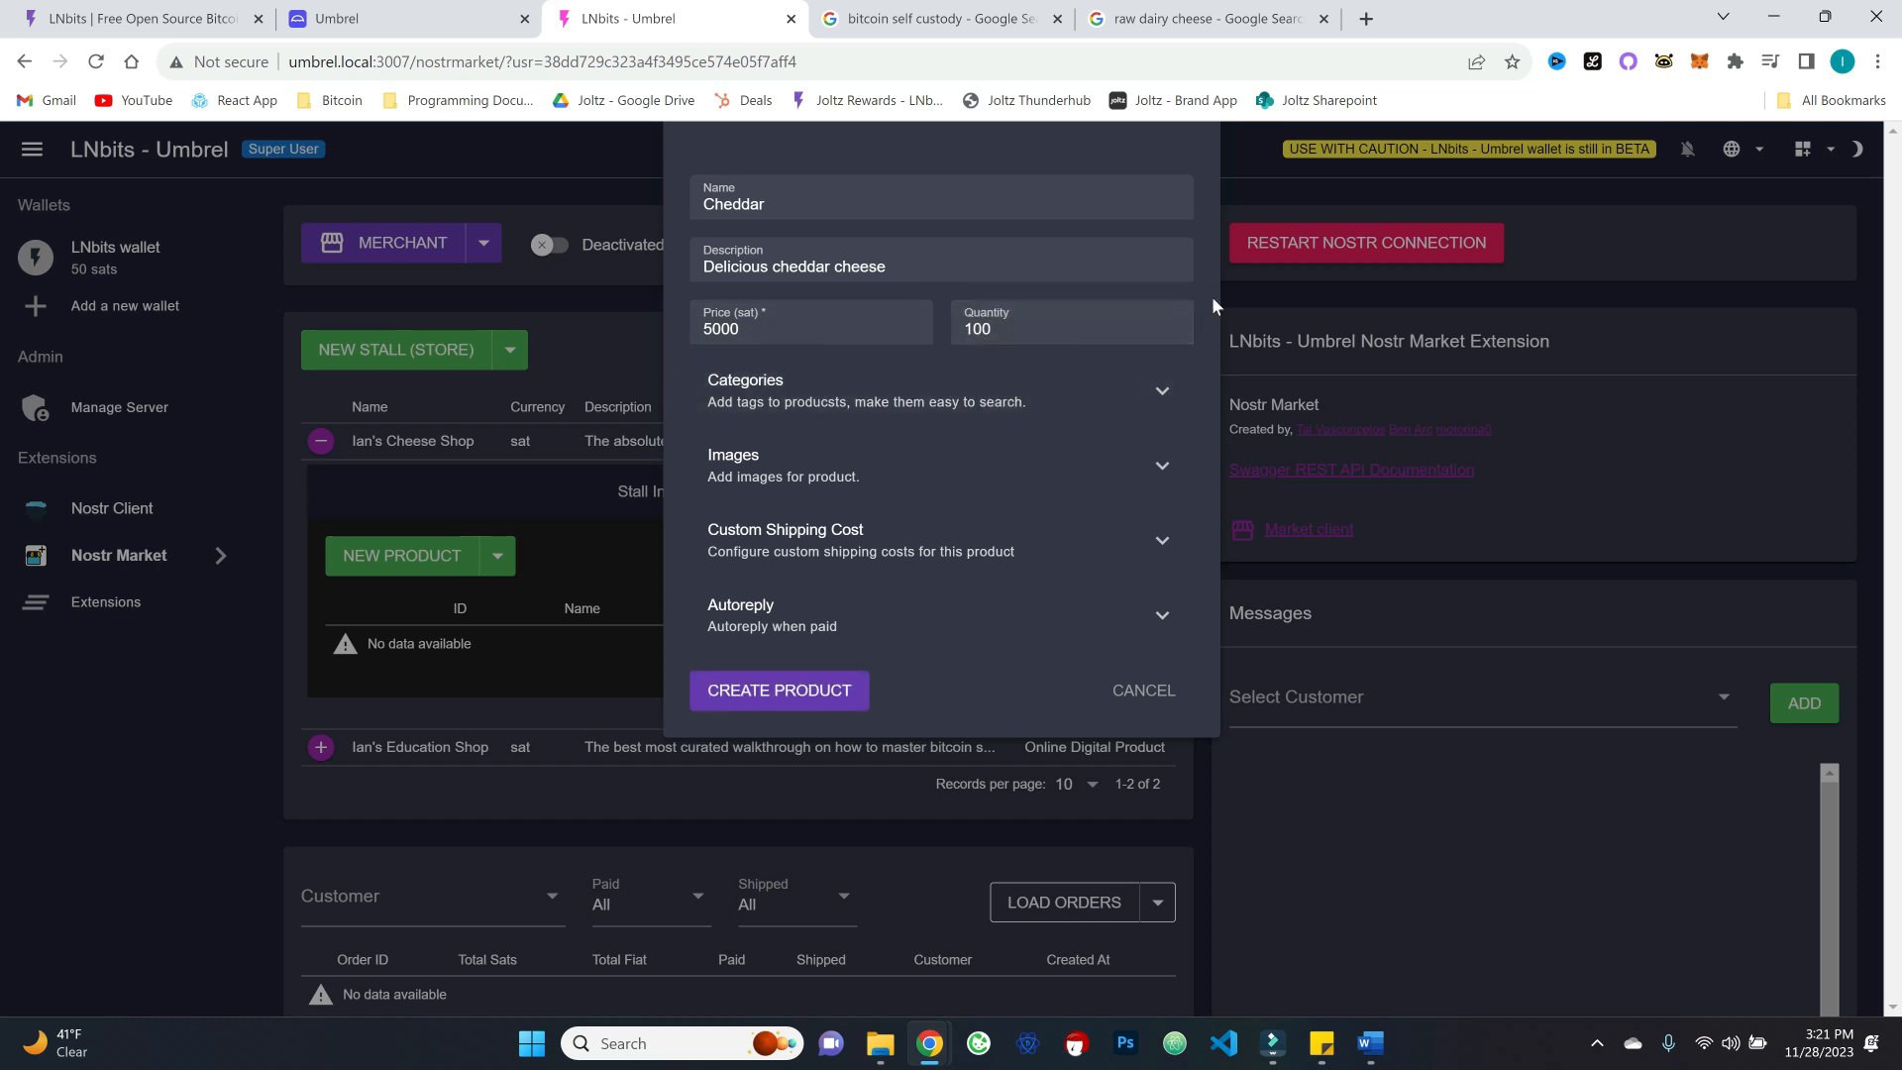
pyautogui.click(1164, 396)
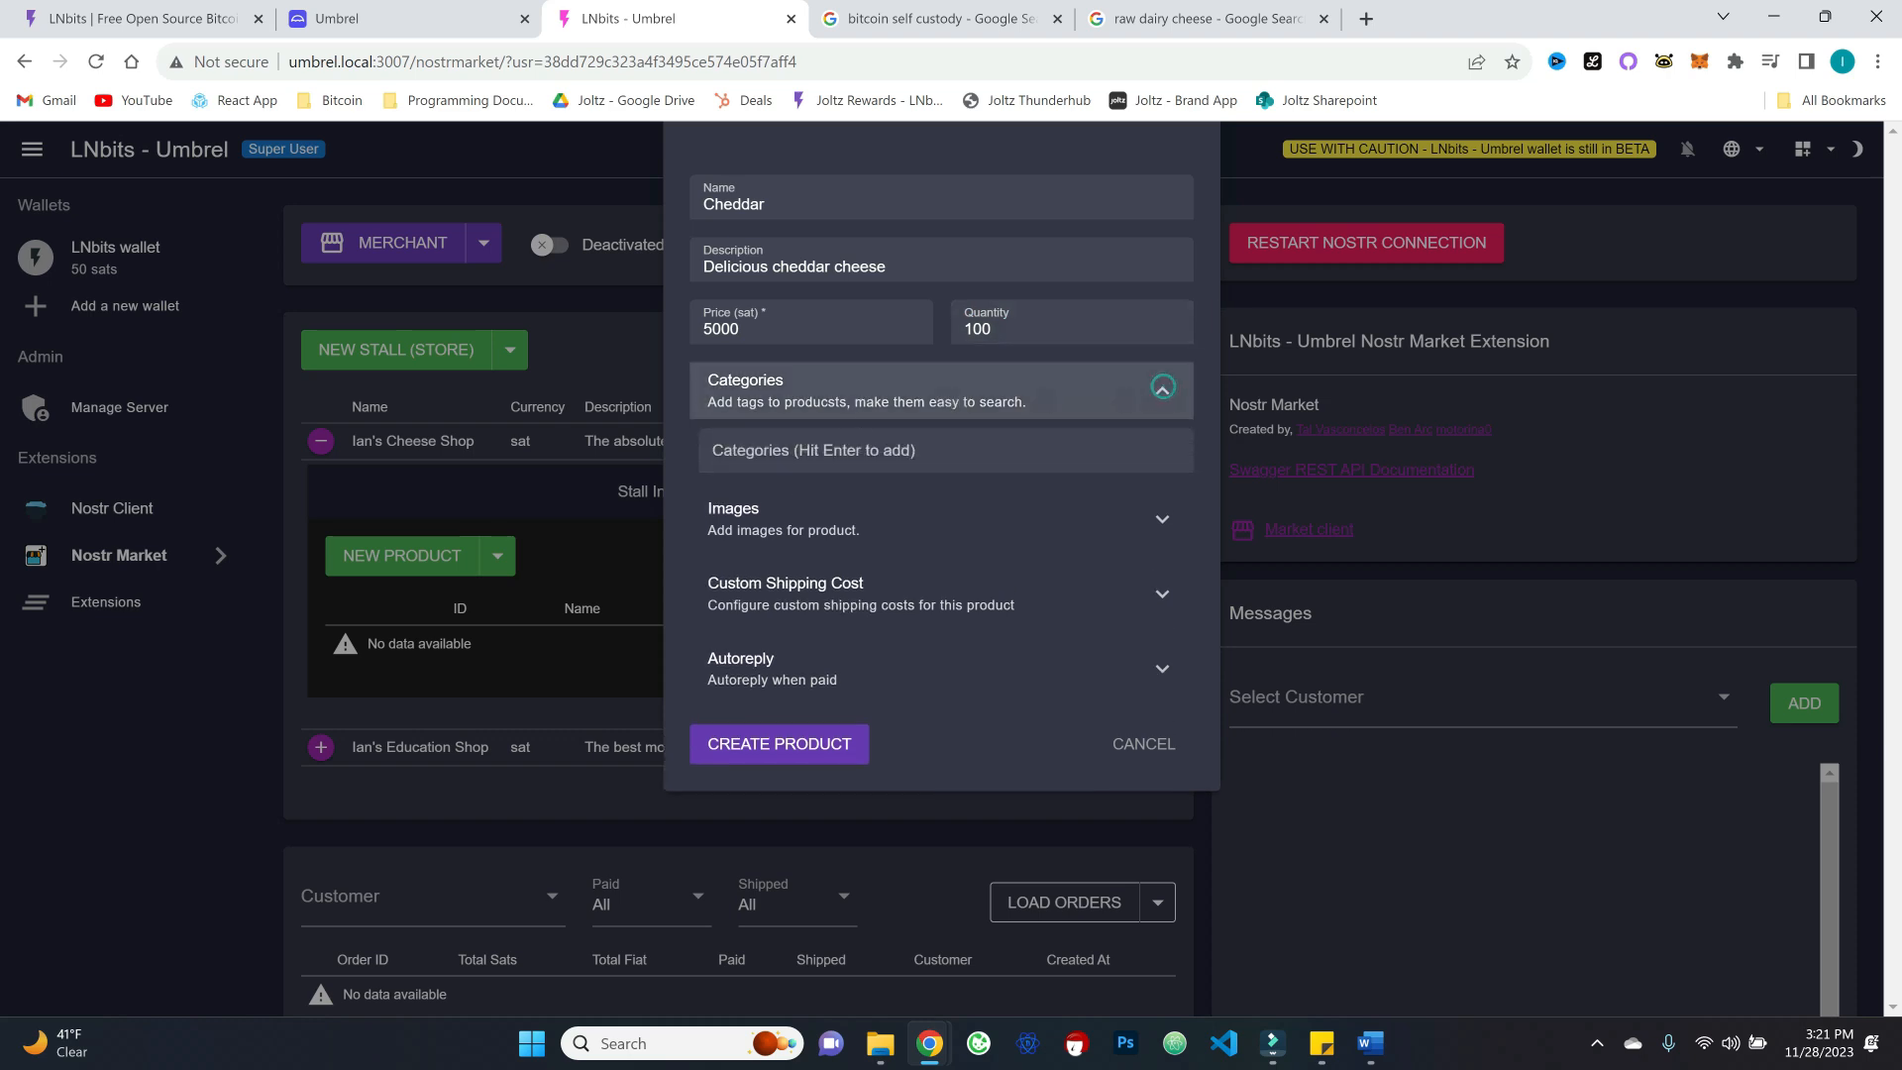
pyautogui.click(774, 453)
pyautogui.write('raw dairy')
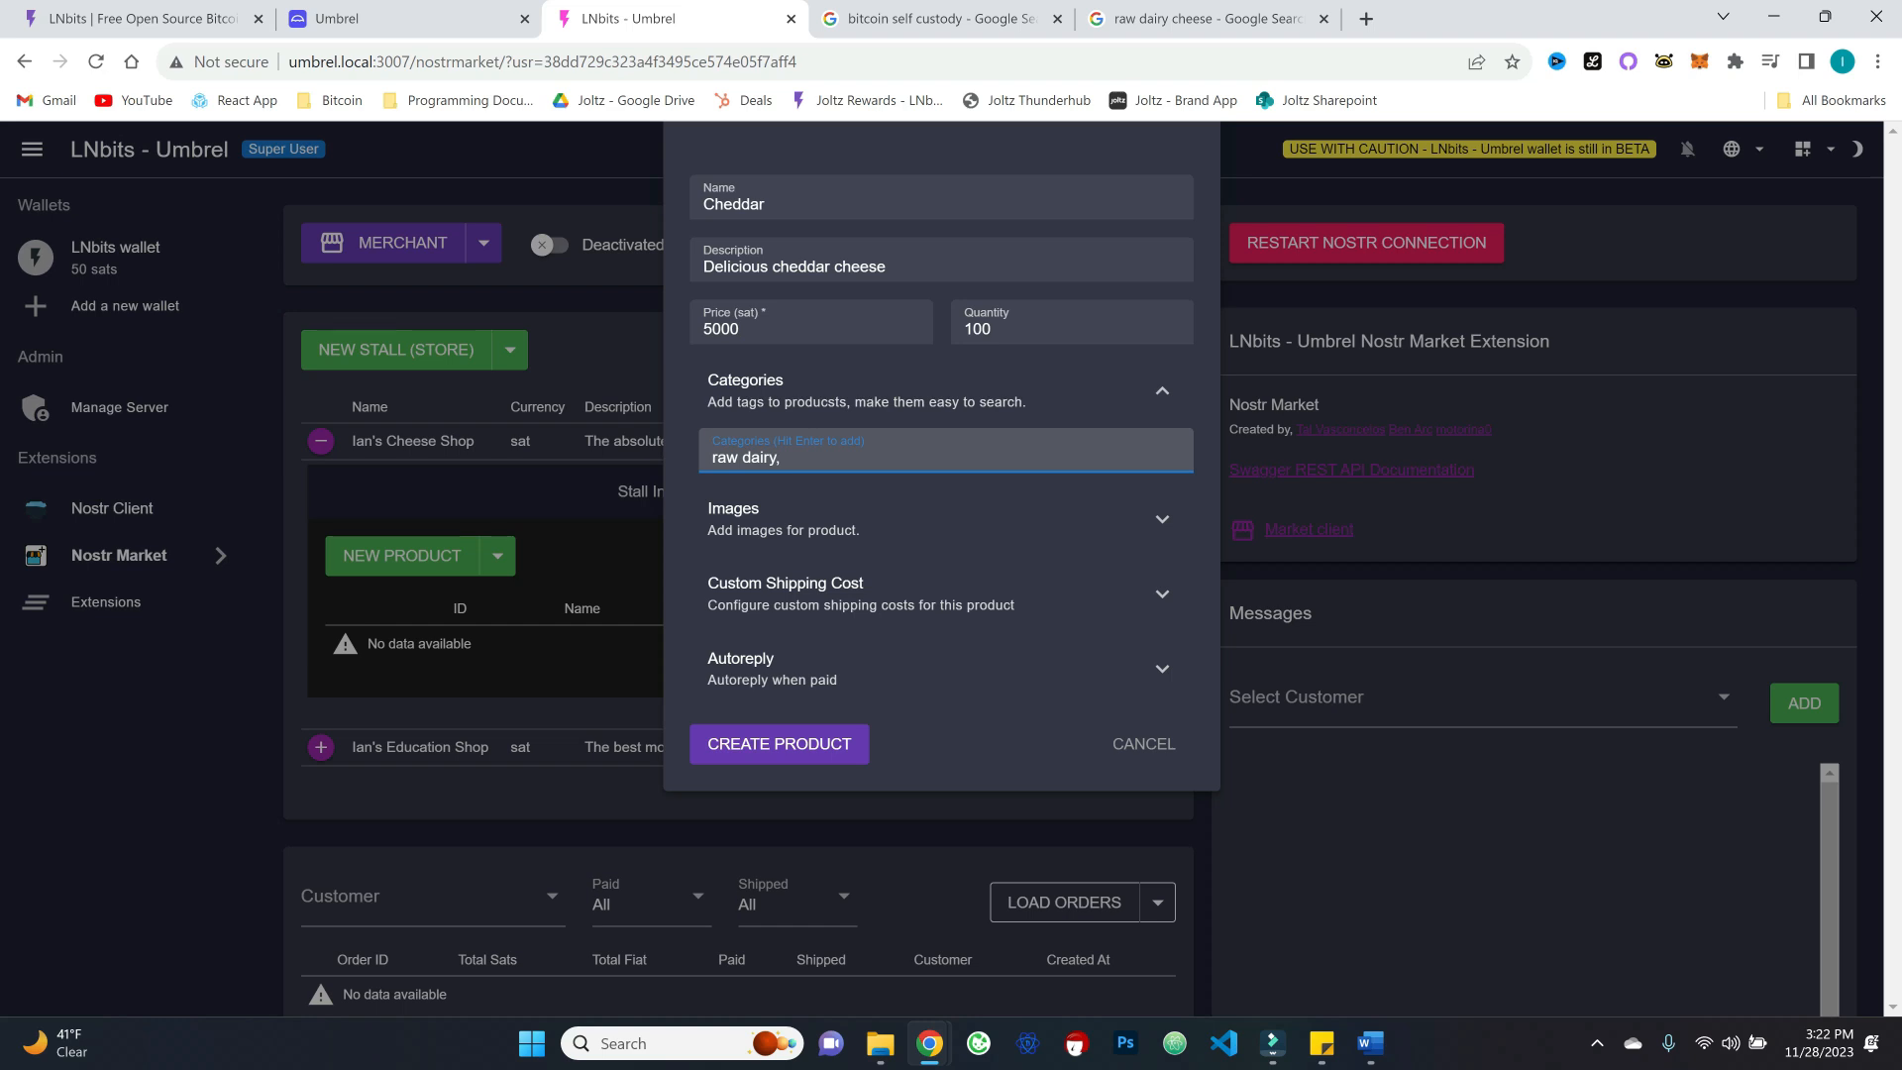
pyautogui.press('Return')
pyautogui.write('cheese')
pyautogui.press('Return')
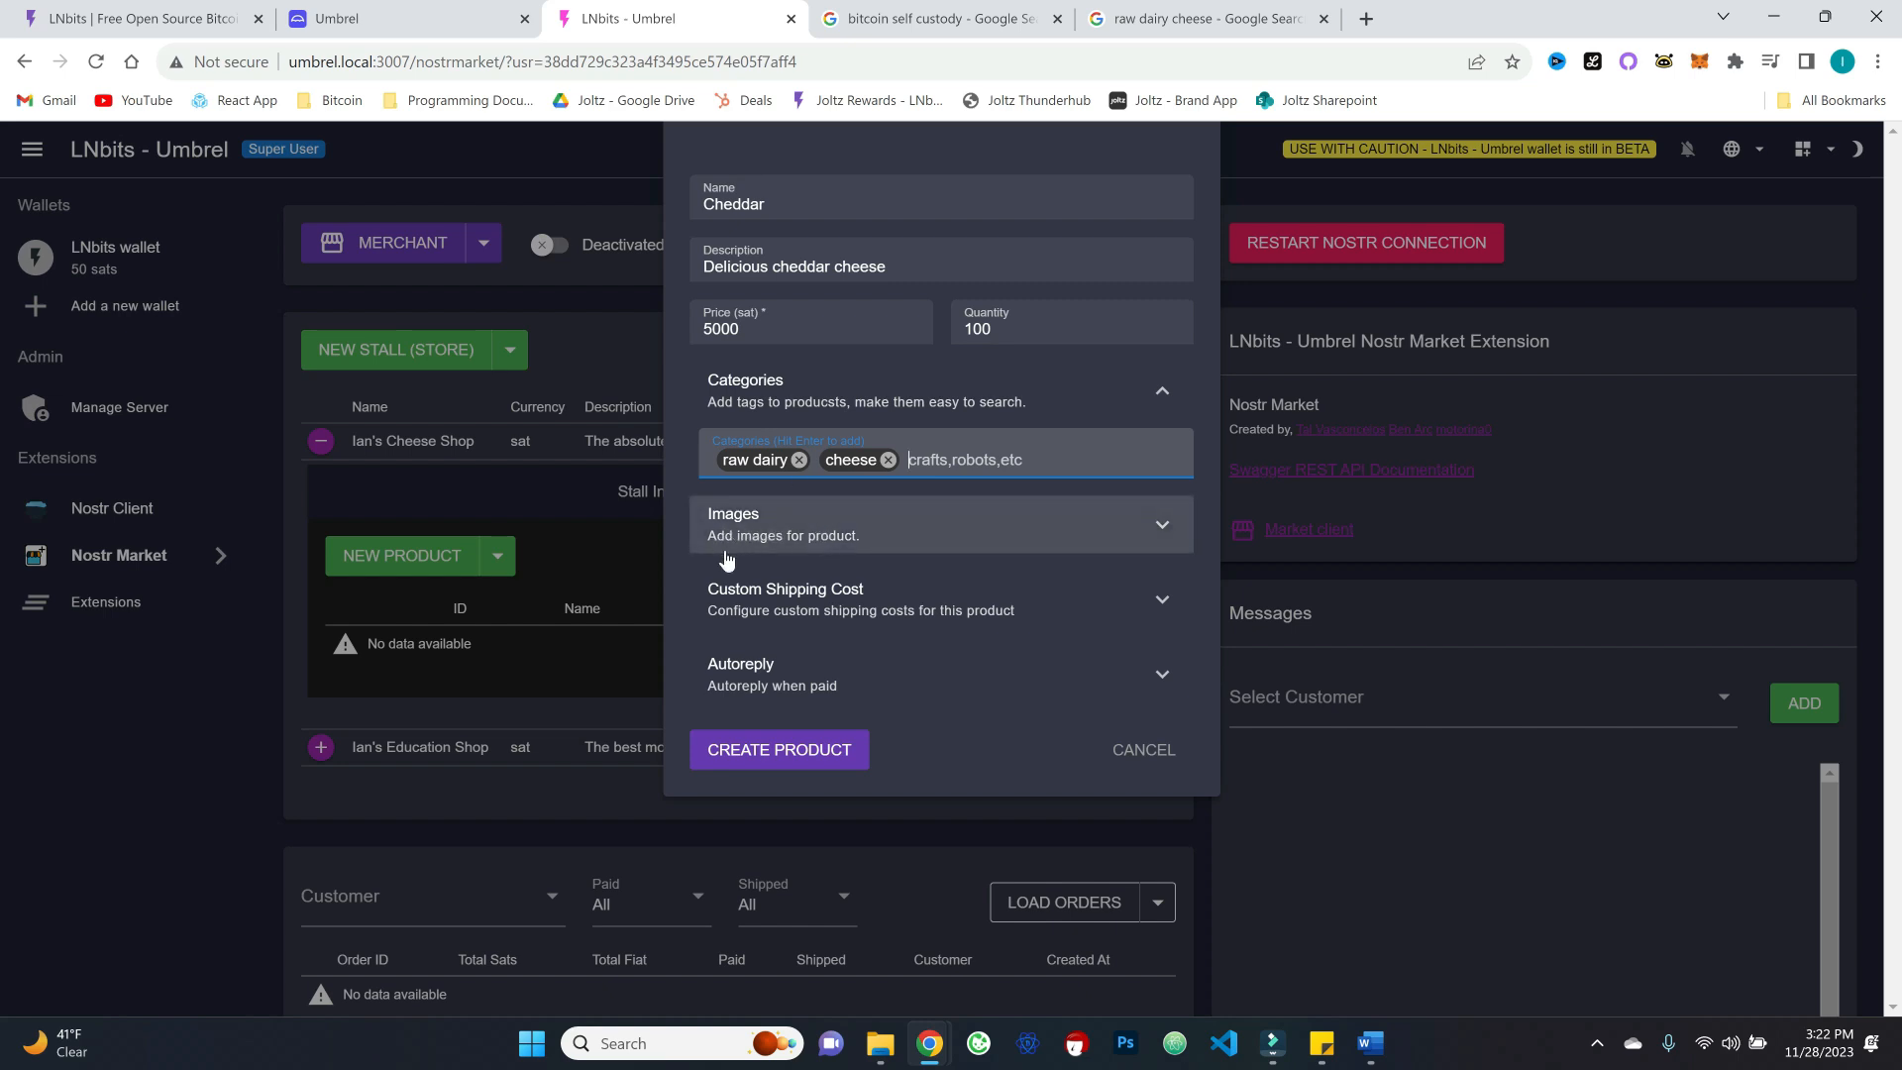
# Step: Copy the image address of the BBC Good Food raw milk cheese photo and paste it as the cheddar product's image URL
pyautogui.click(1166, 526)
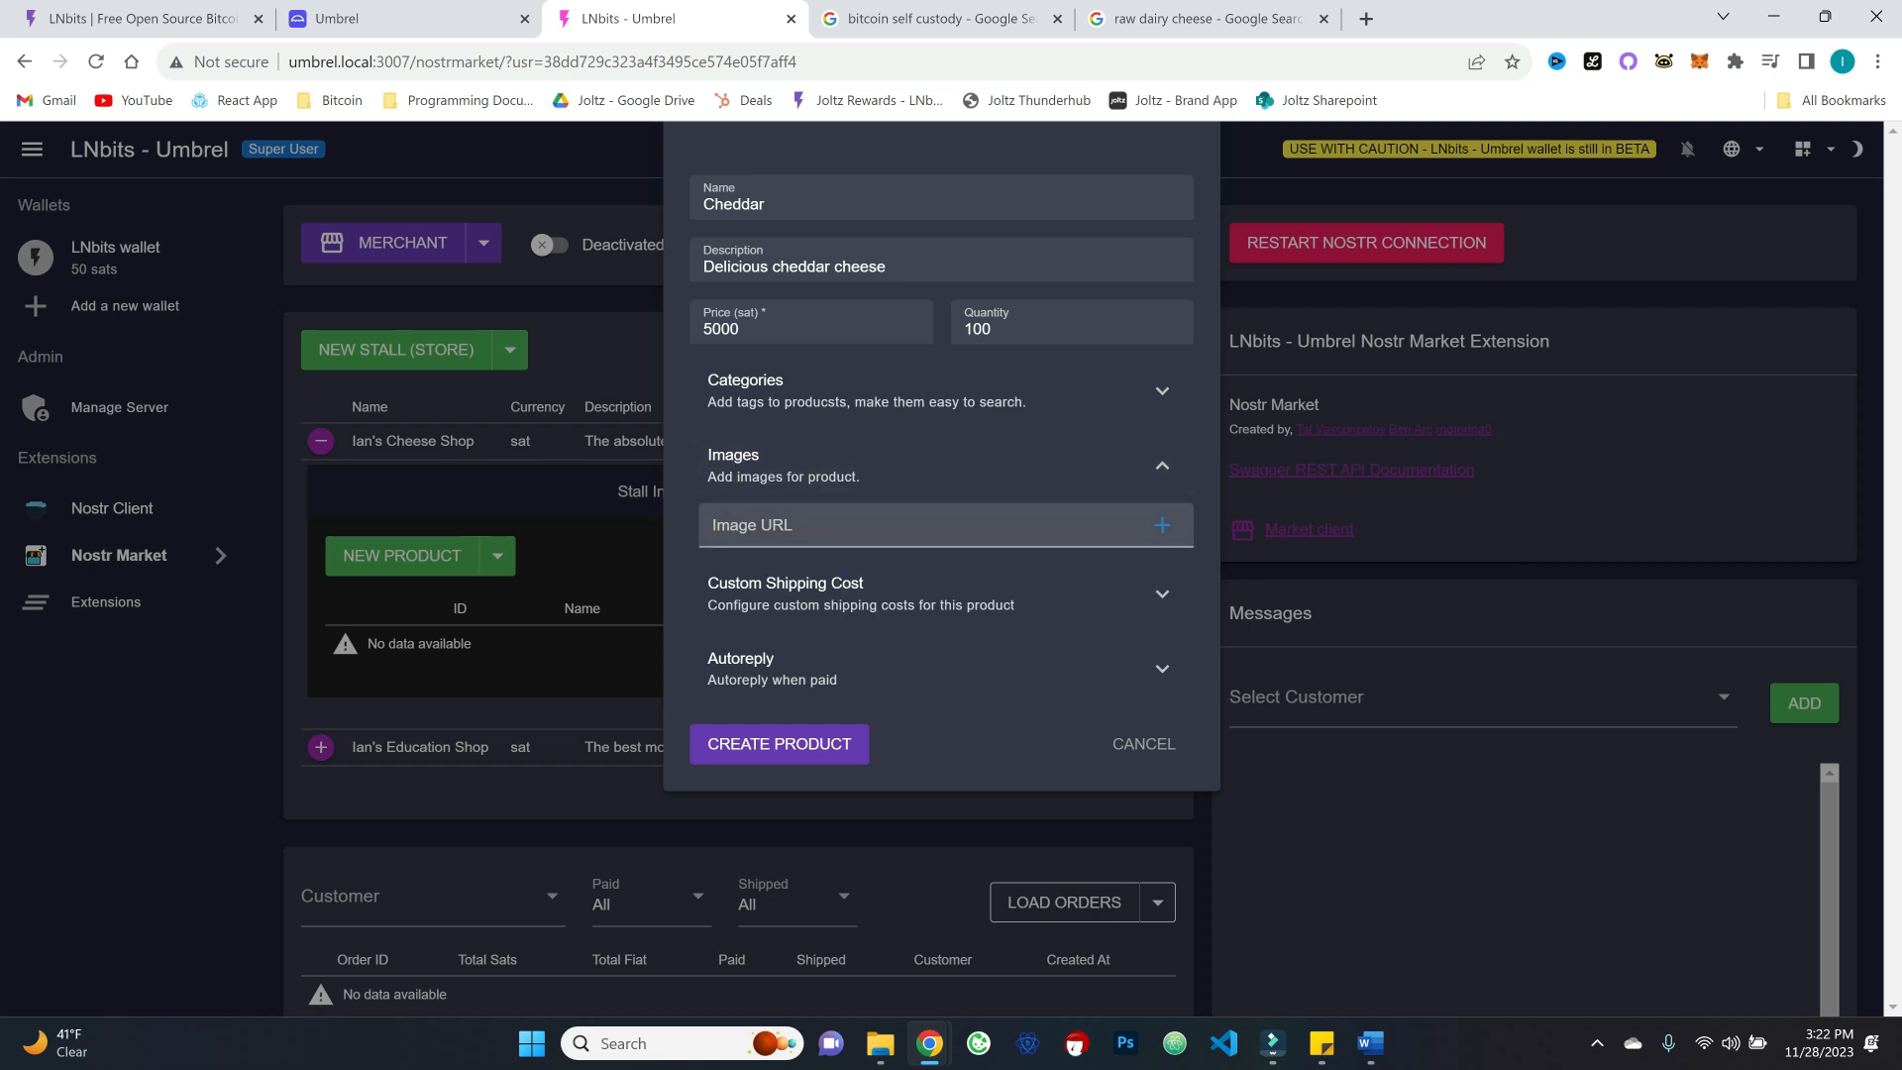
pyautogui.click(1166, 31)
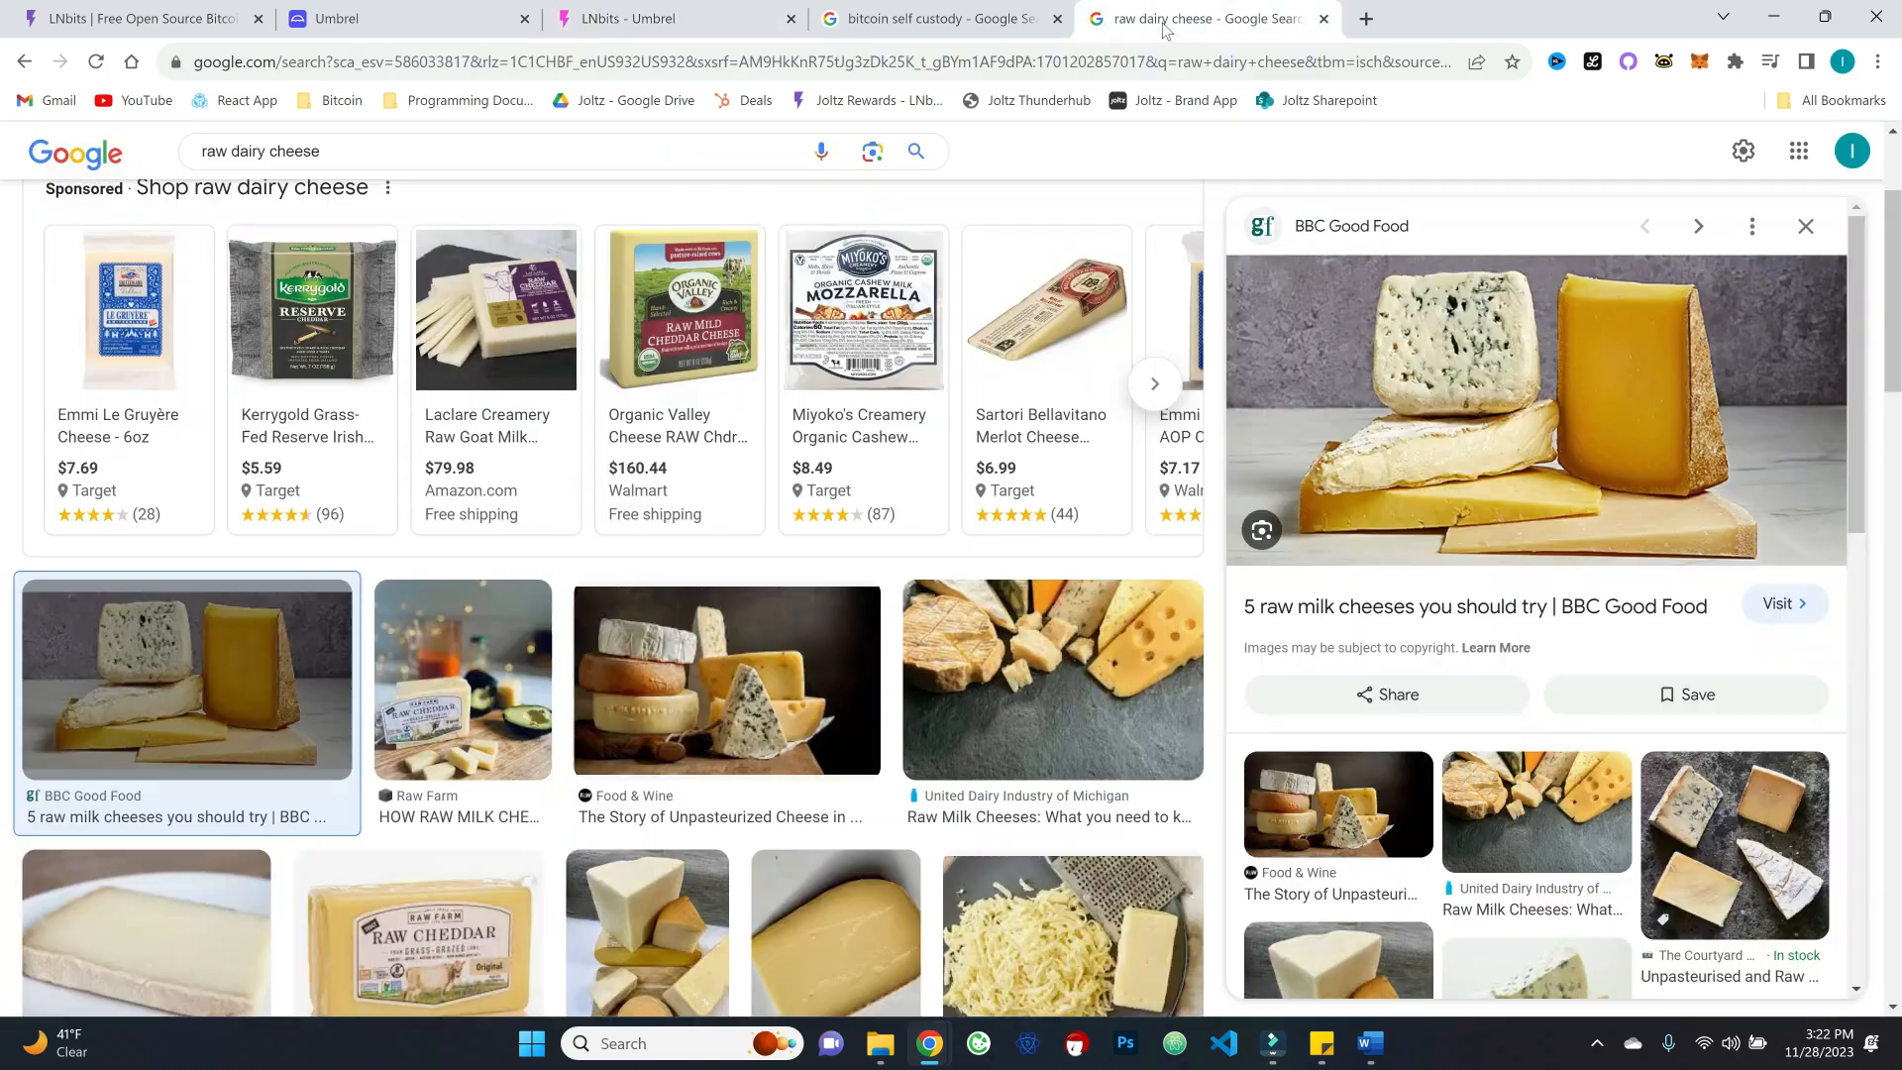
pyautogui.rightClick(1517, 368)
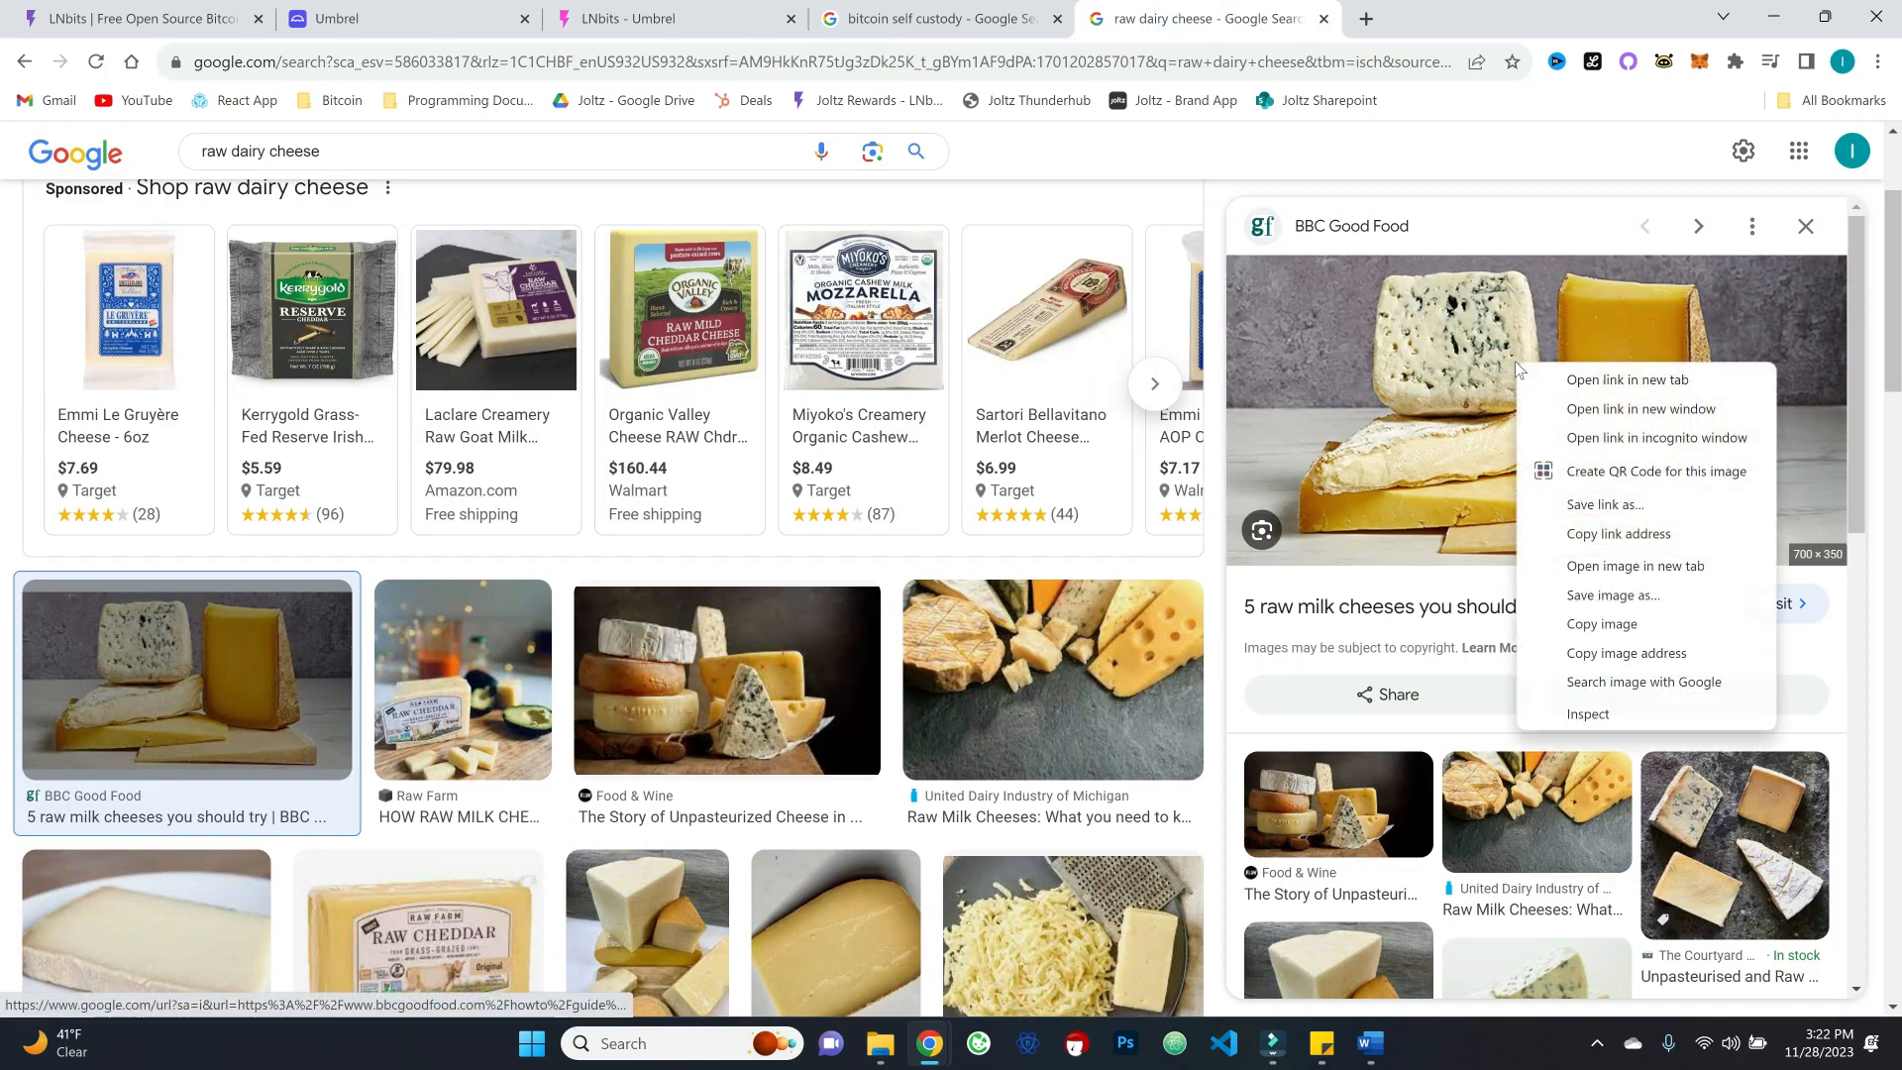
pyautogui.click(1663, 652)
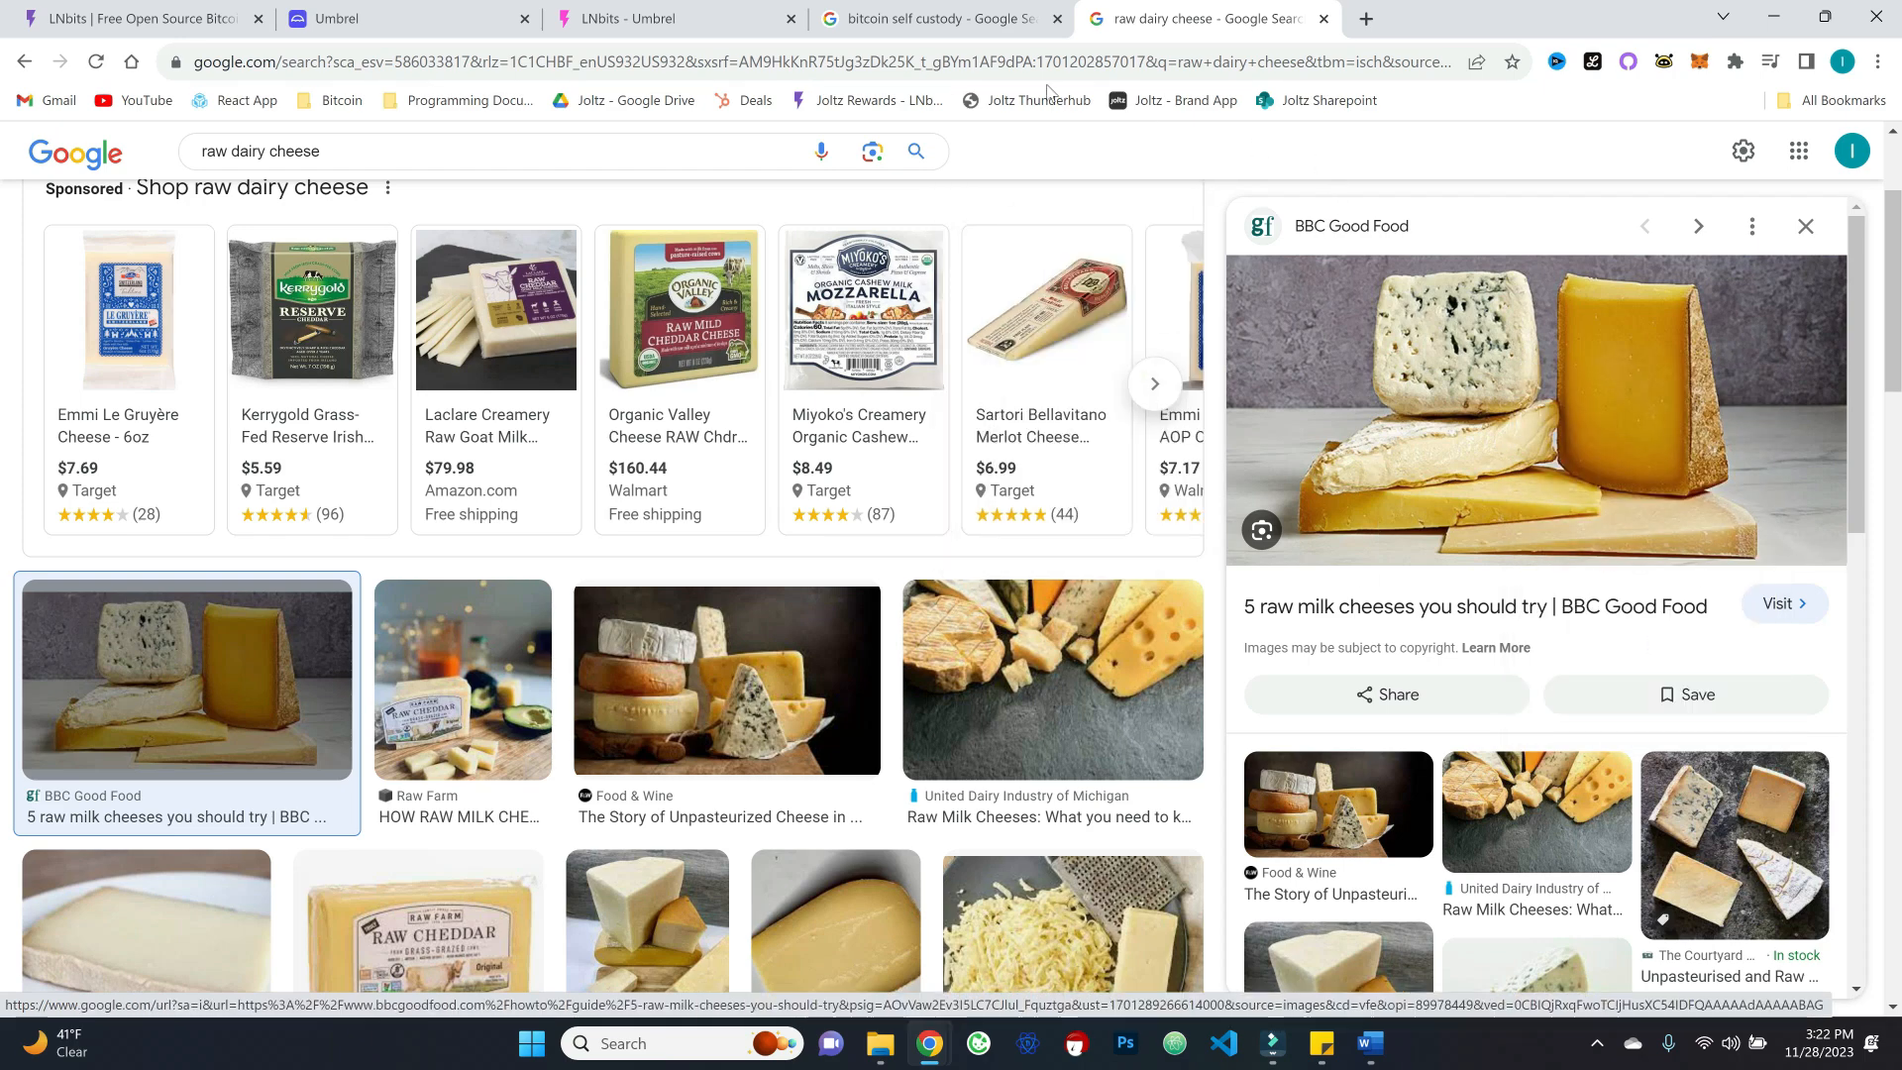
pyautogui.click(708, 18)
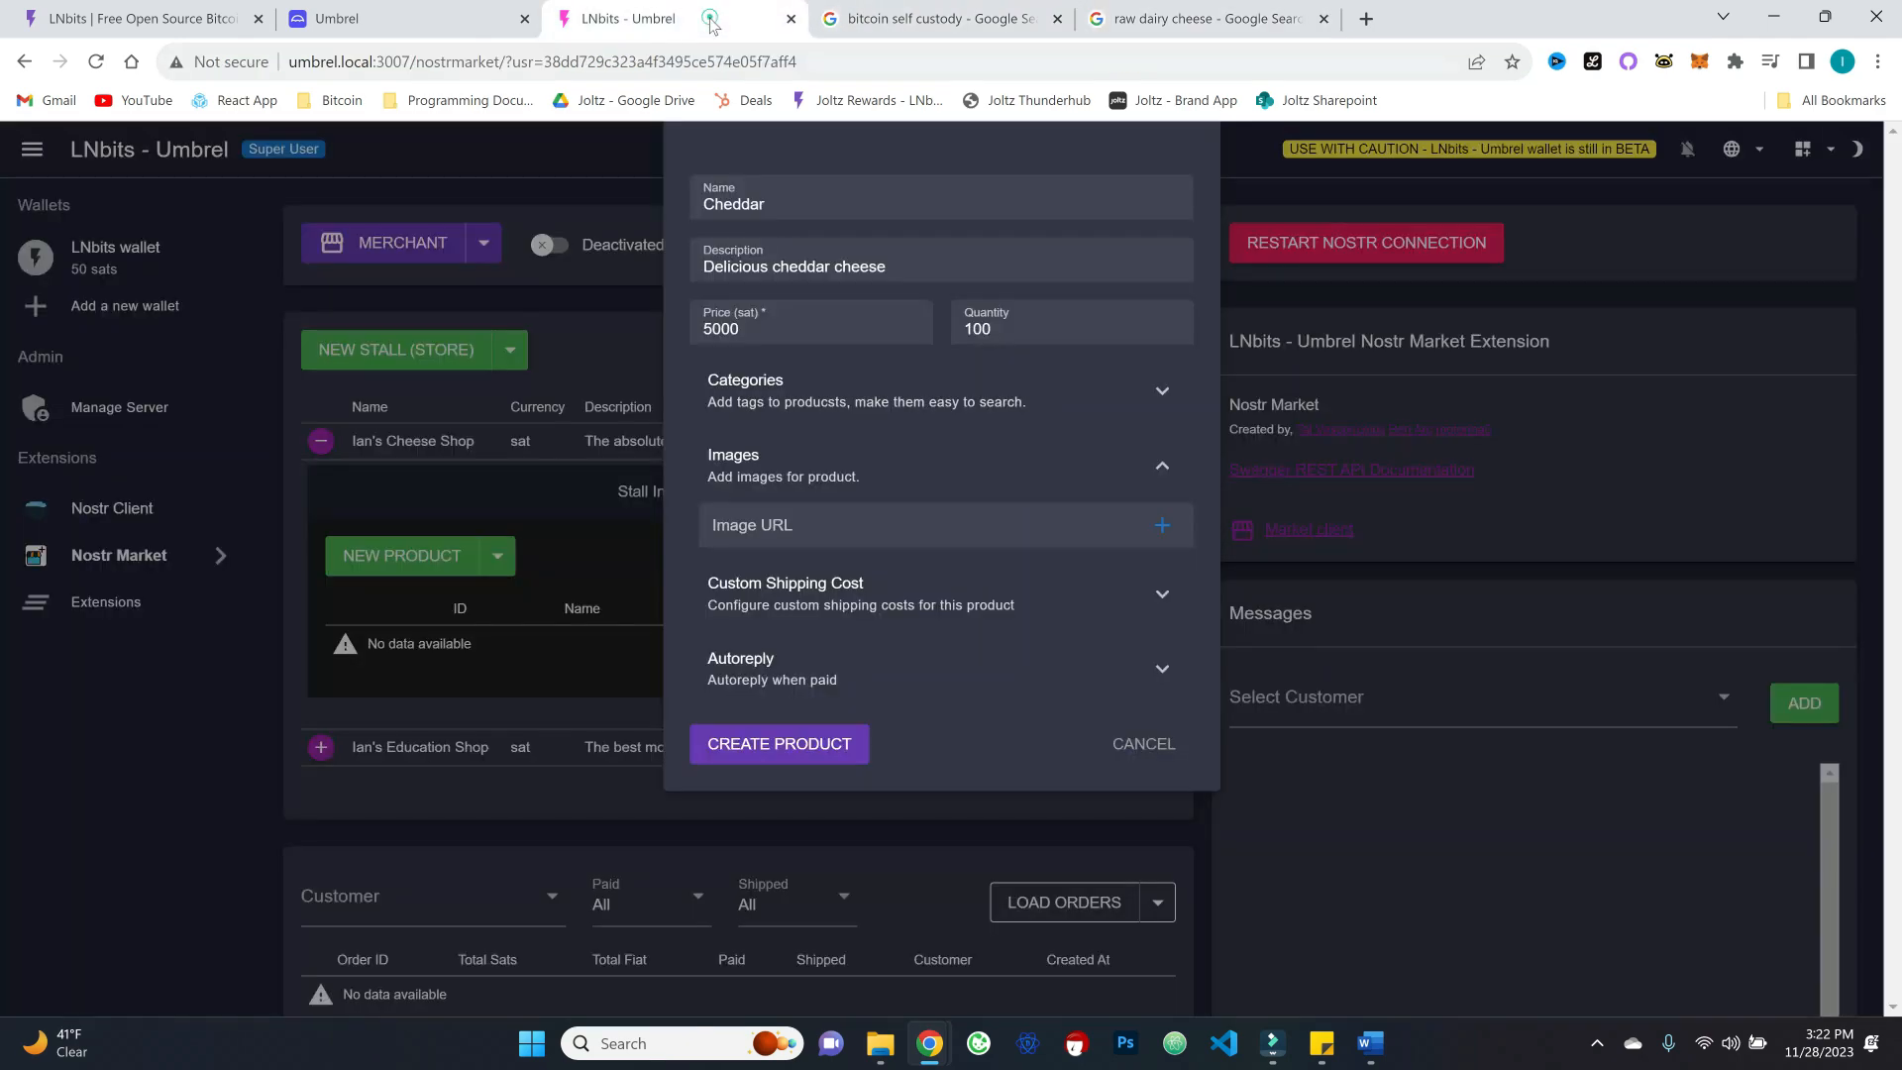
pyautogui.hotkey('ctrl', 'v')
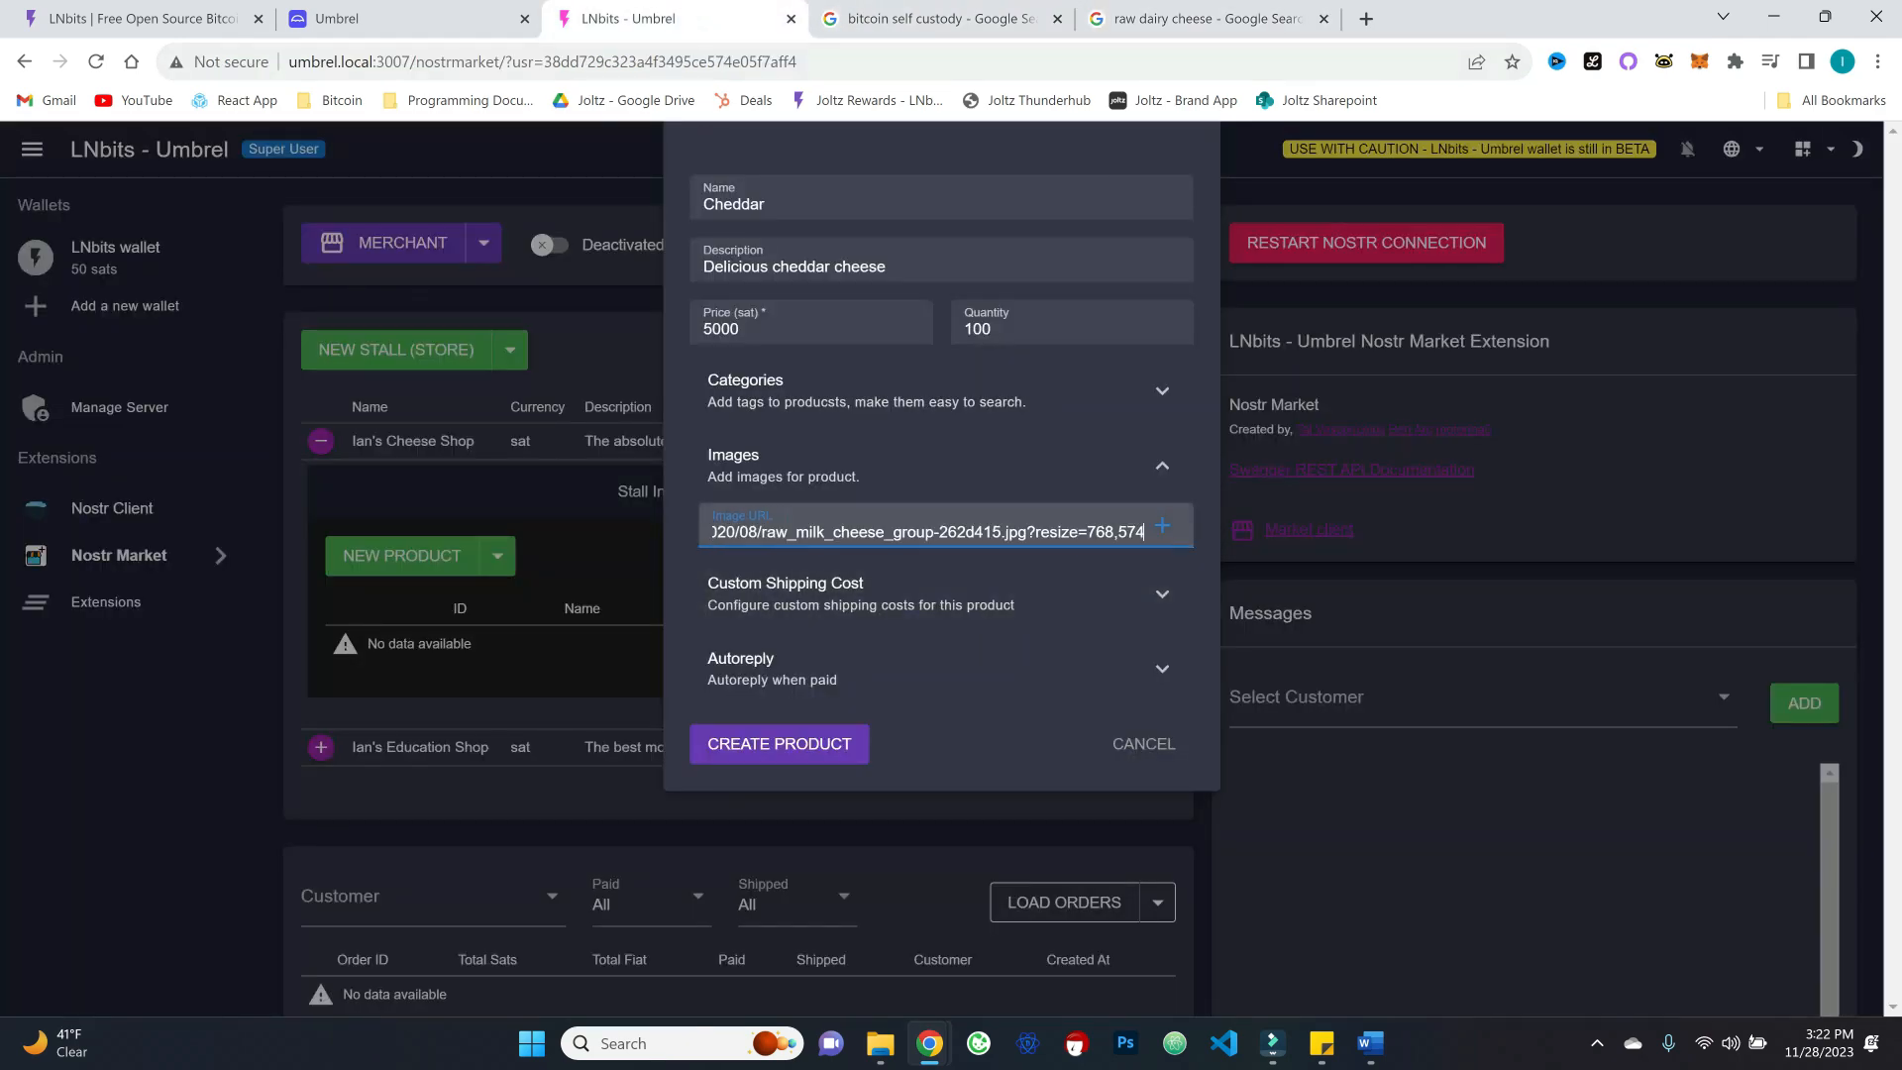
# Step: Enable a direct message when paid, reading "Thanks for your purchase! We'll notify you when your order ships.", and create the cheddar product
pyautogui.click(792, 593)
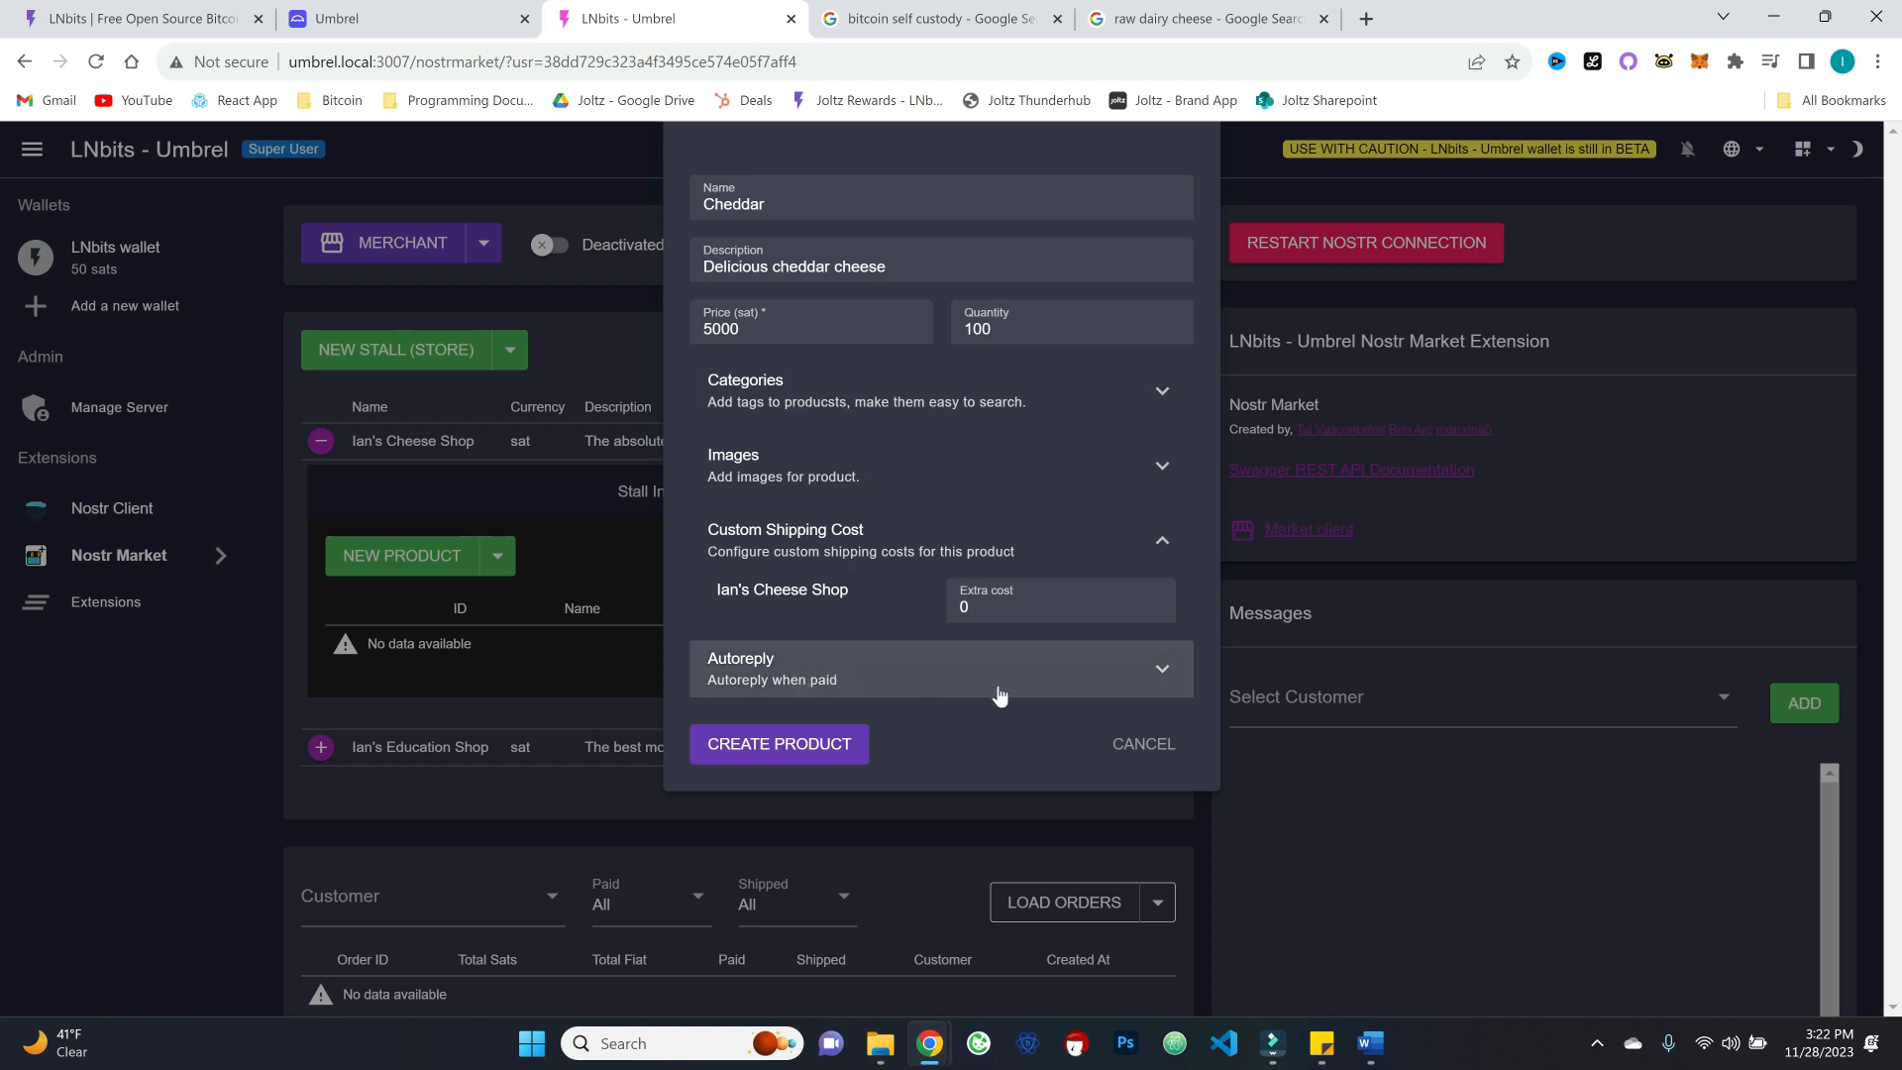
pyautogui.click(953, 680)
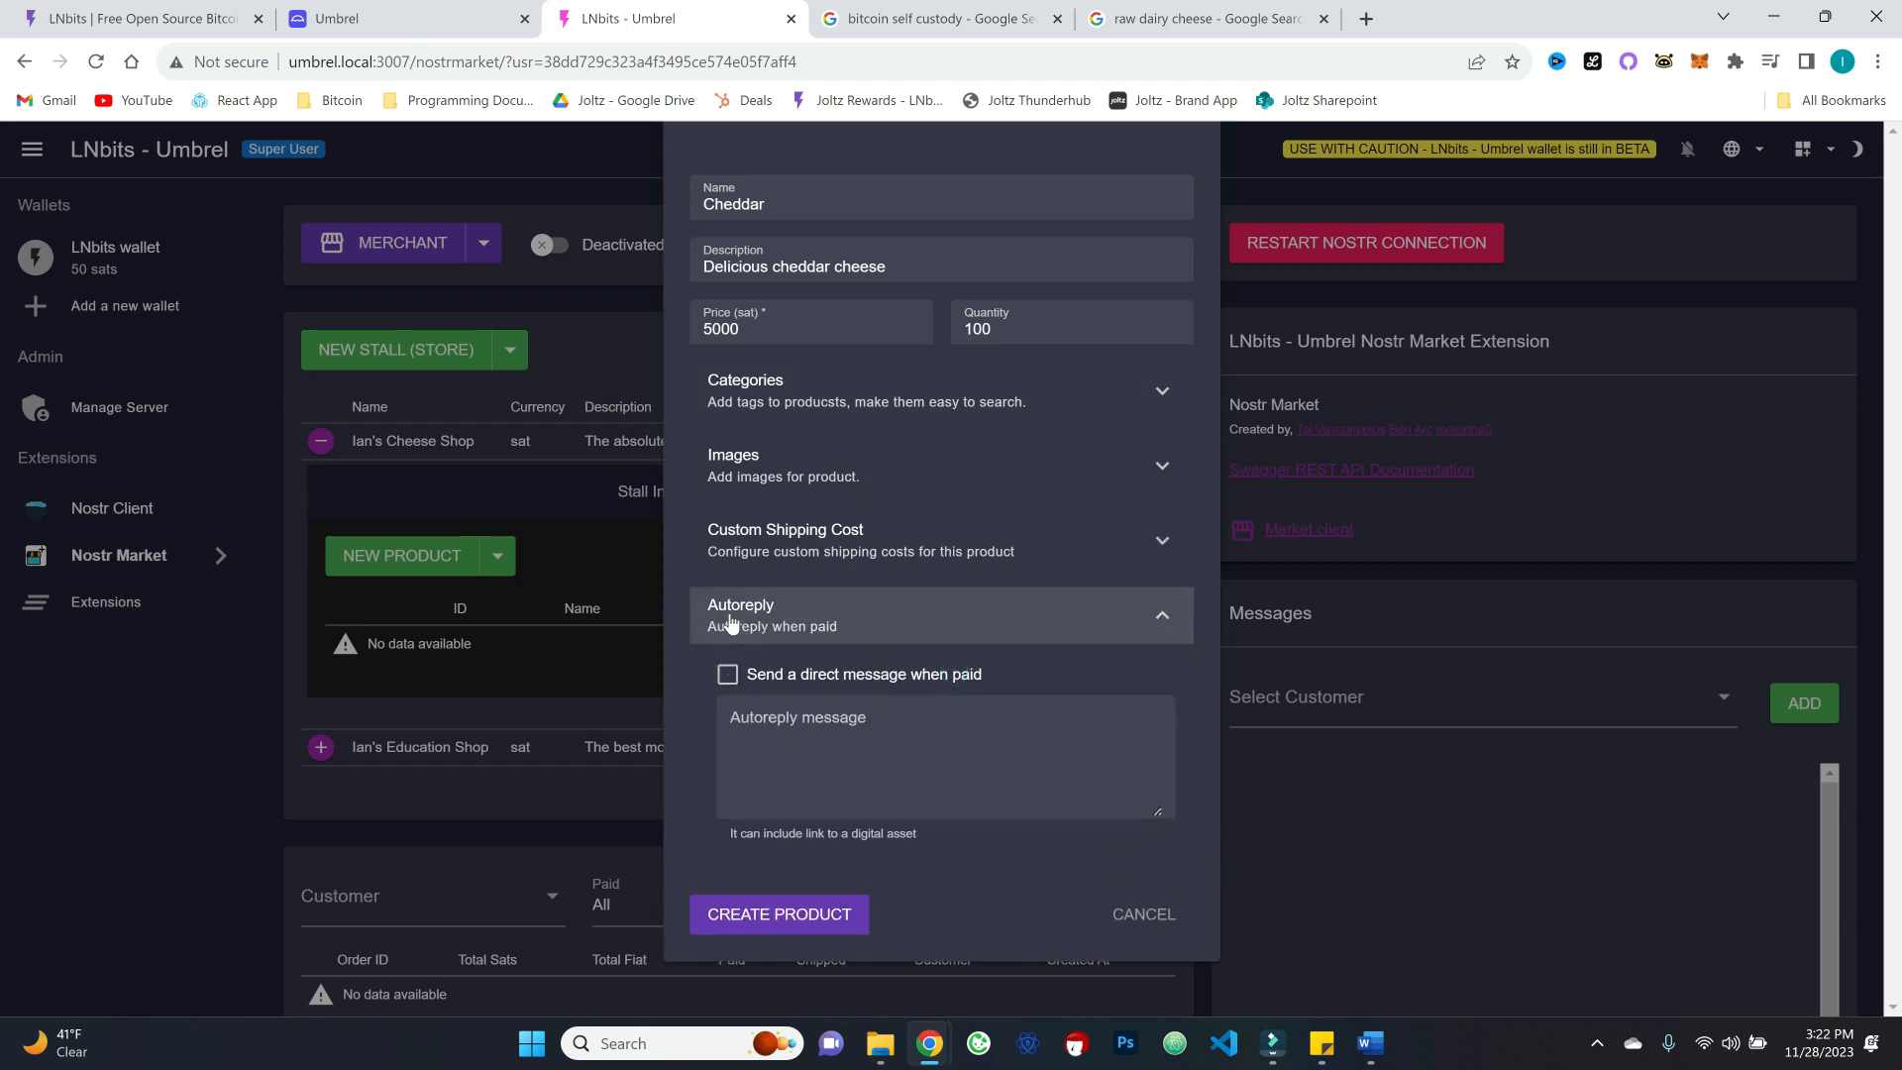
pyautogui.click(727, 675)
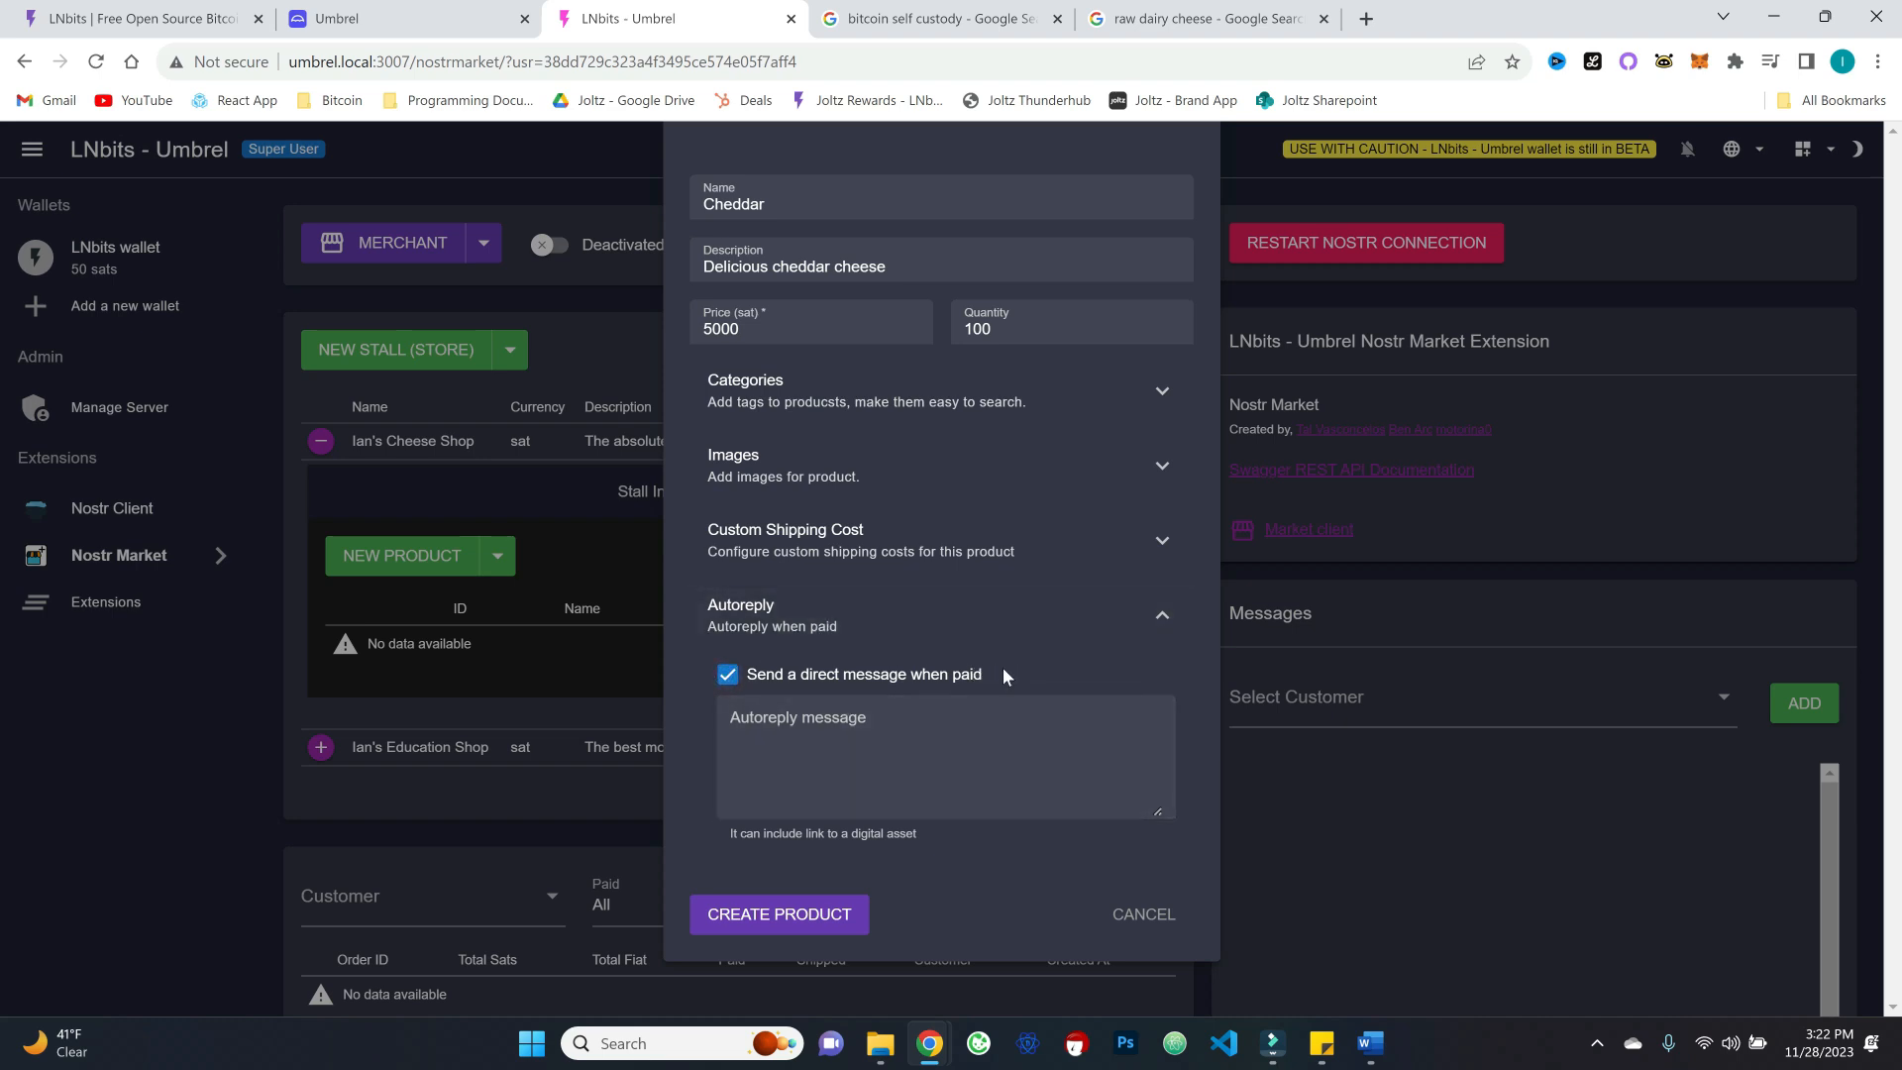
pyautogui.click(887, 753)
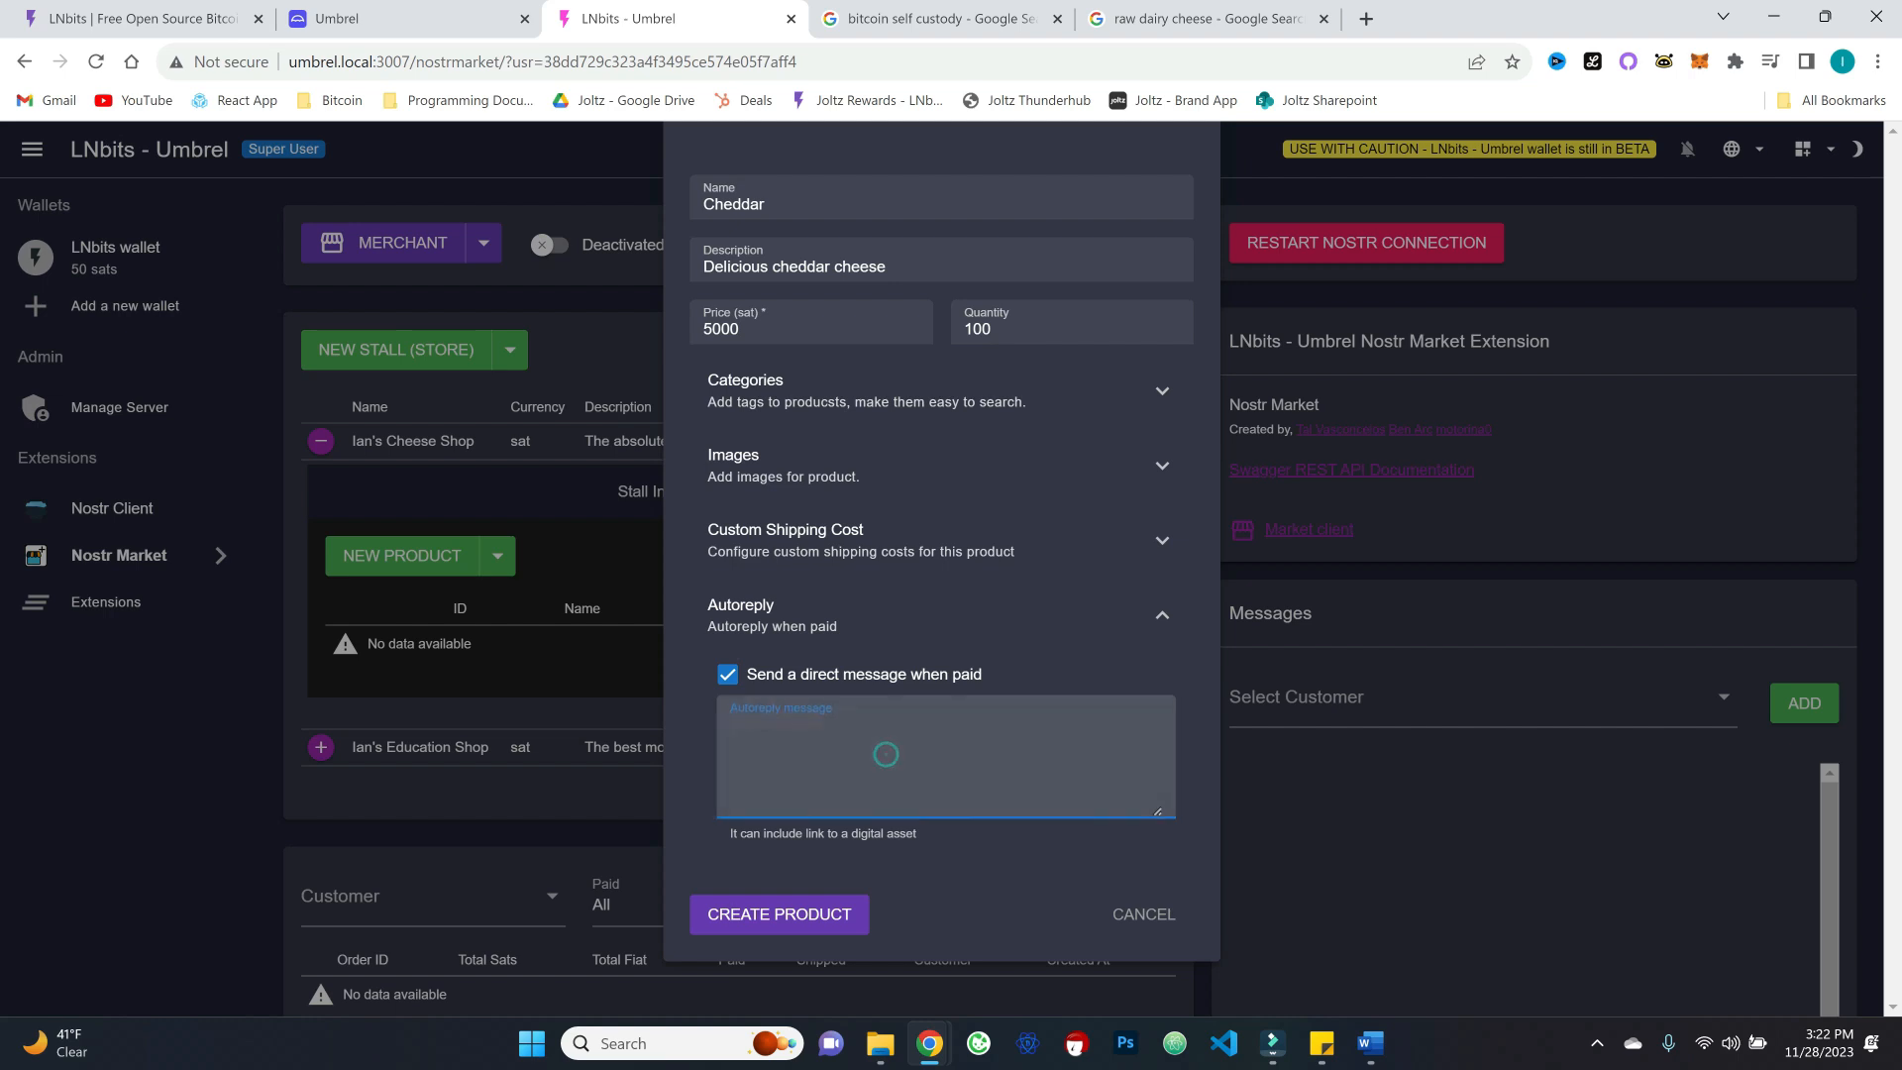
pyautogui.write("Thanks for your purchase! We'll notify you when it")
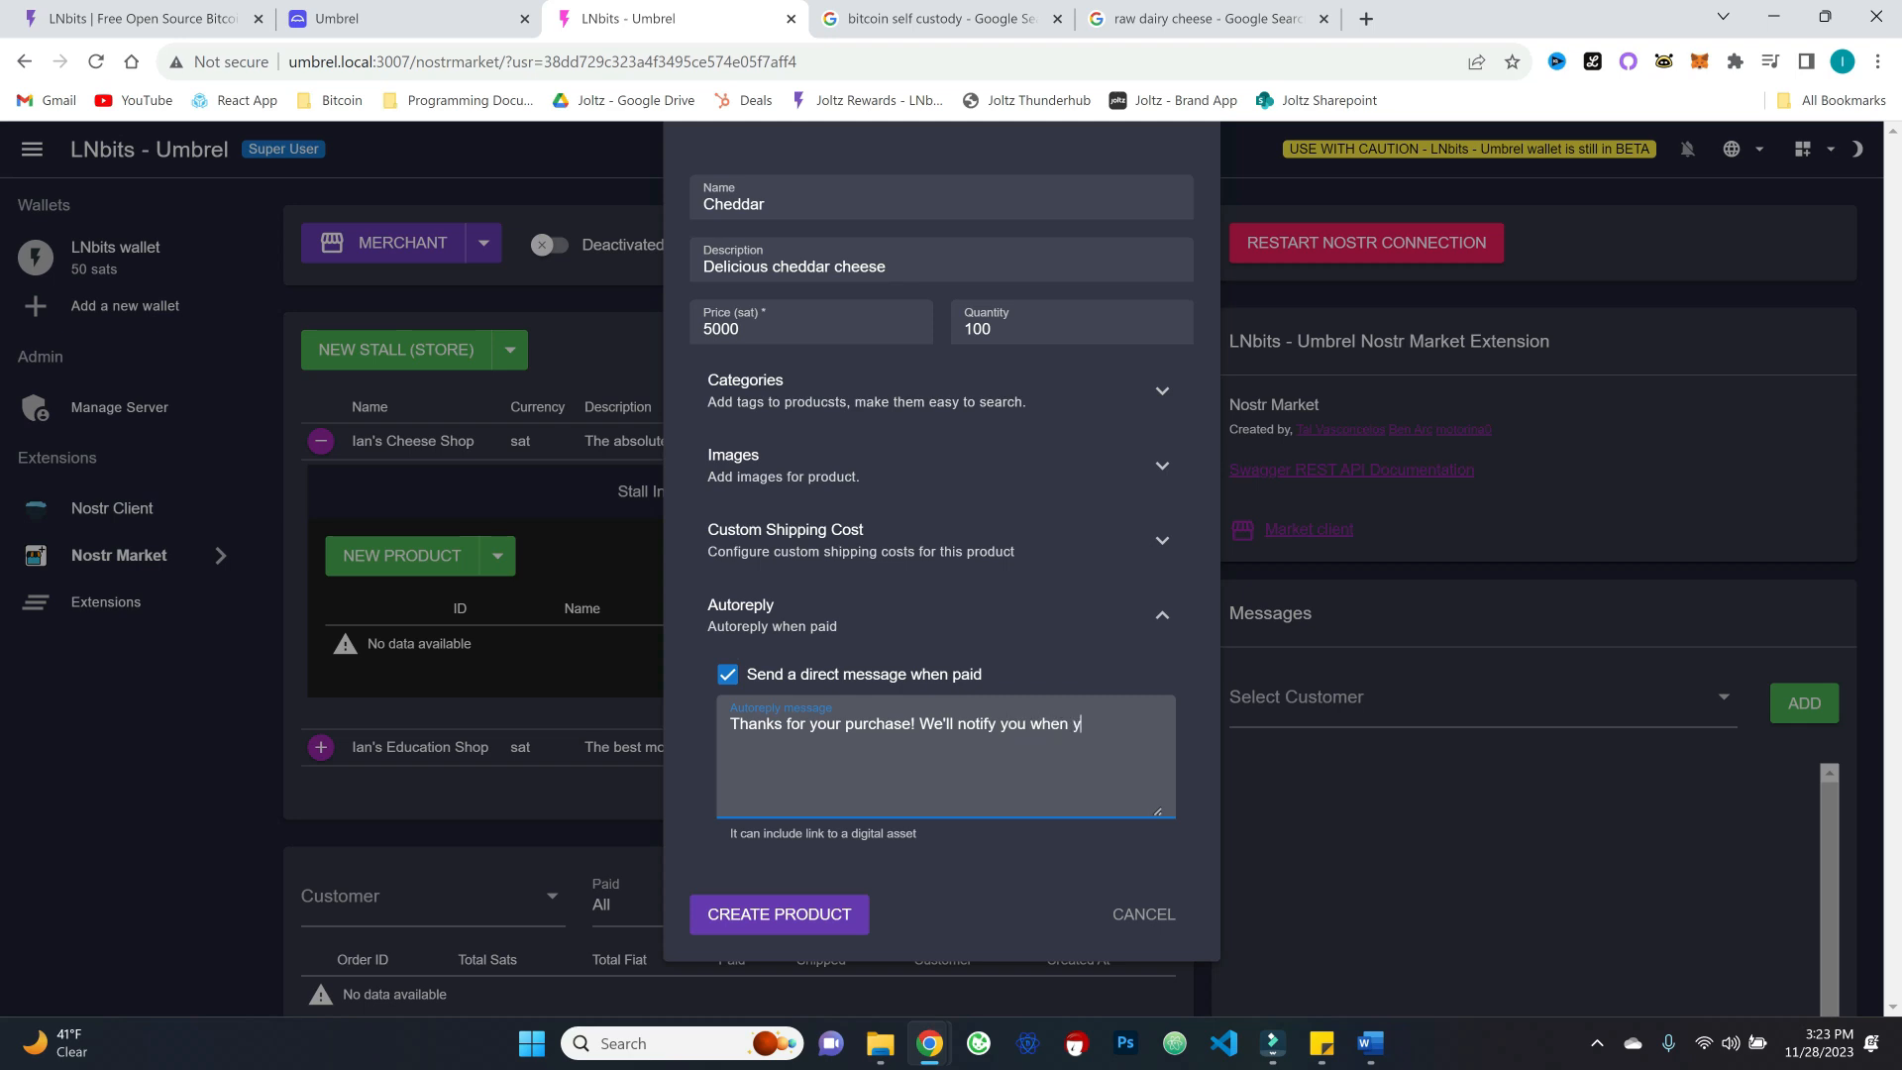
pyautogui.write('ur order ships.')
pyautogui.click(768, 913)
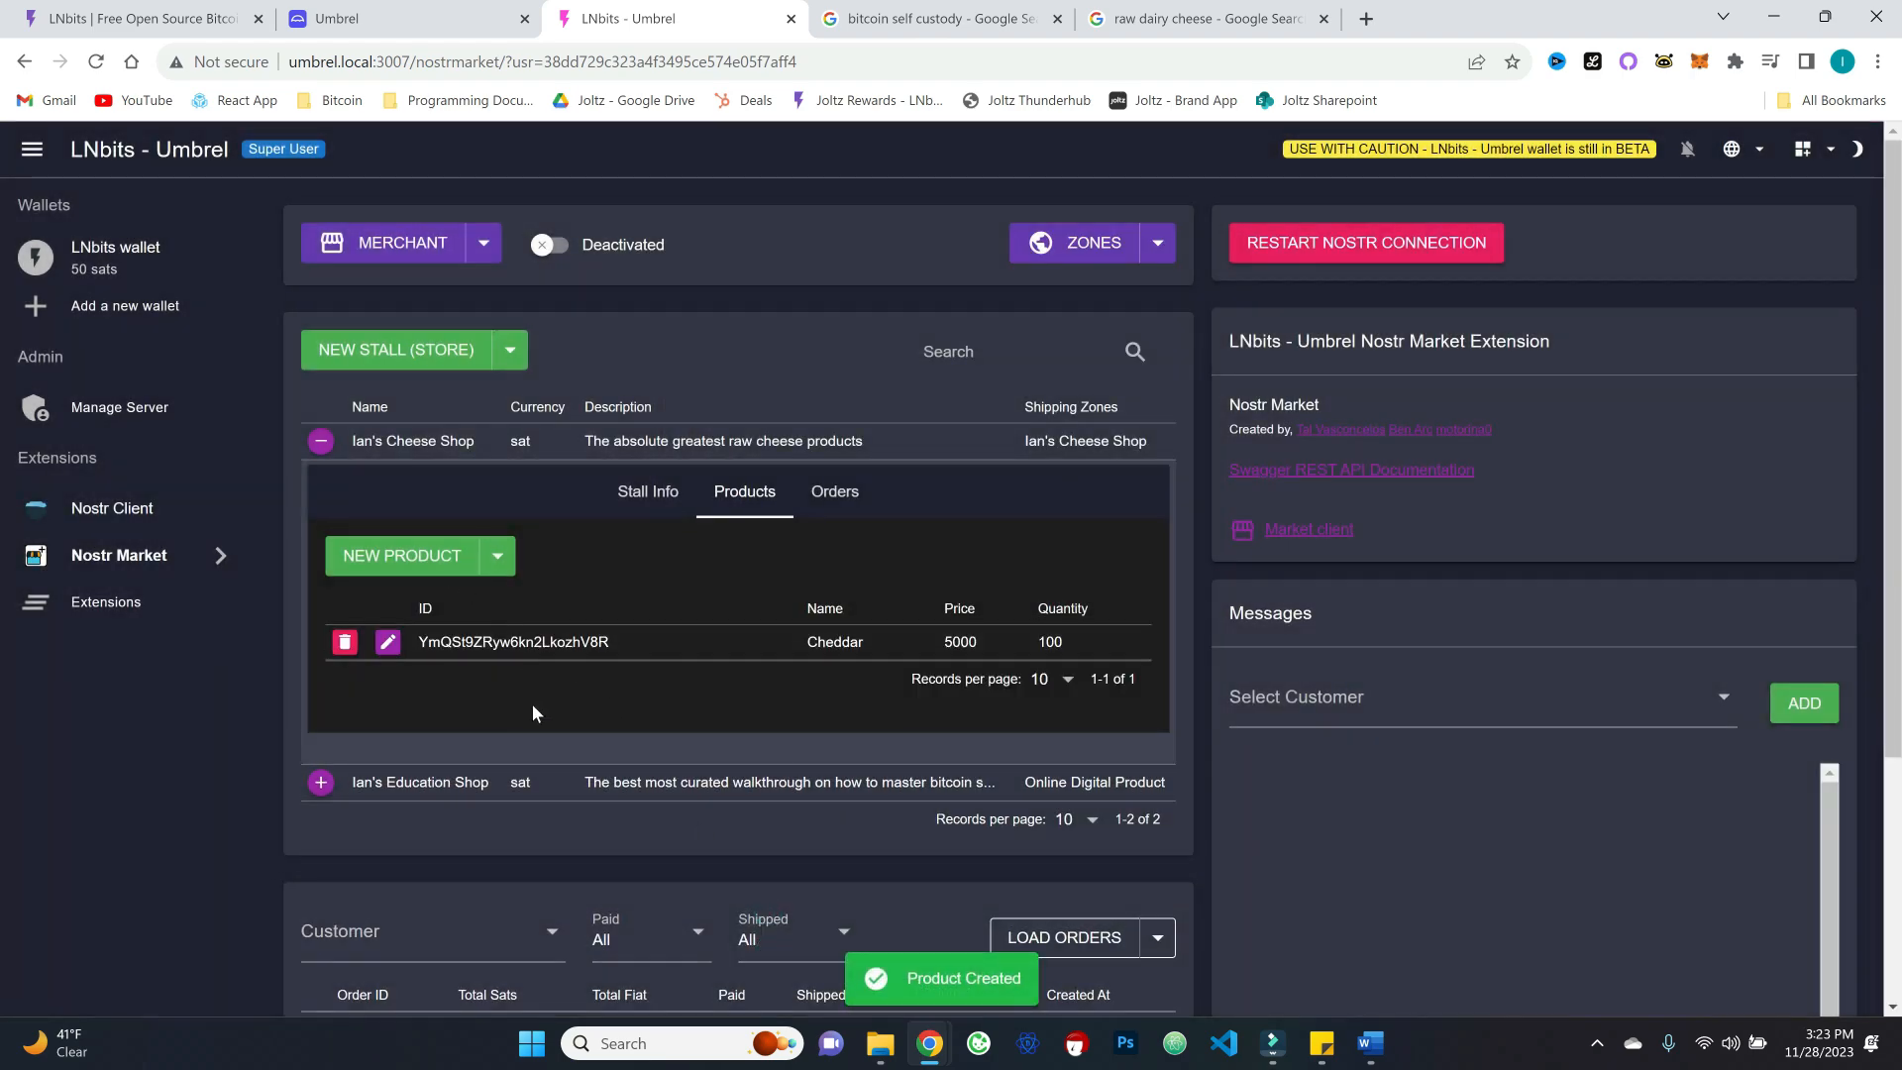
# Step: Start an education stall product named "Mastering Self-Custody", described as "The very best online course to master self-custody", priced 10000 sat with quantity 10000
pyautogui.scroll(-1, 323, 689)
pyautogui.click(318, 679)
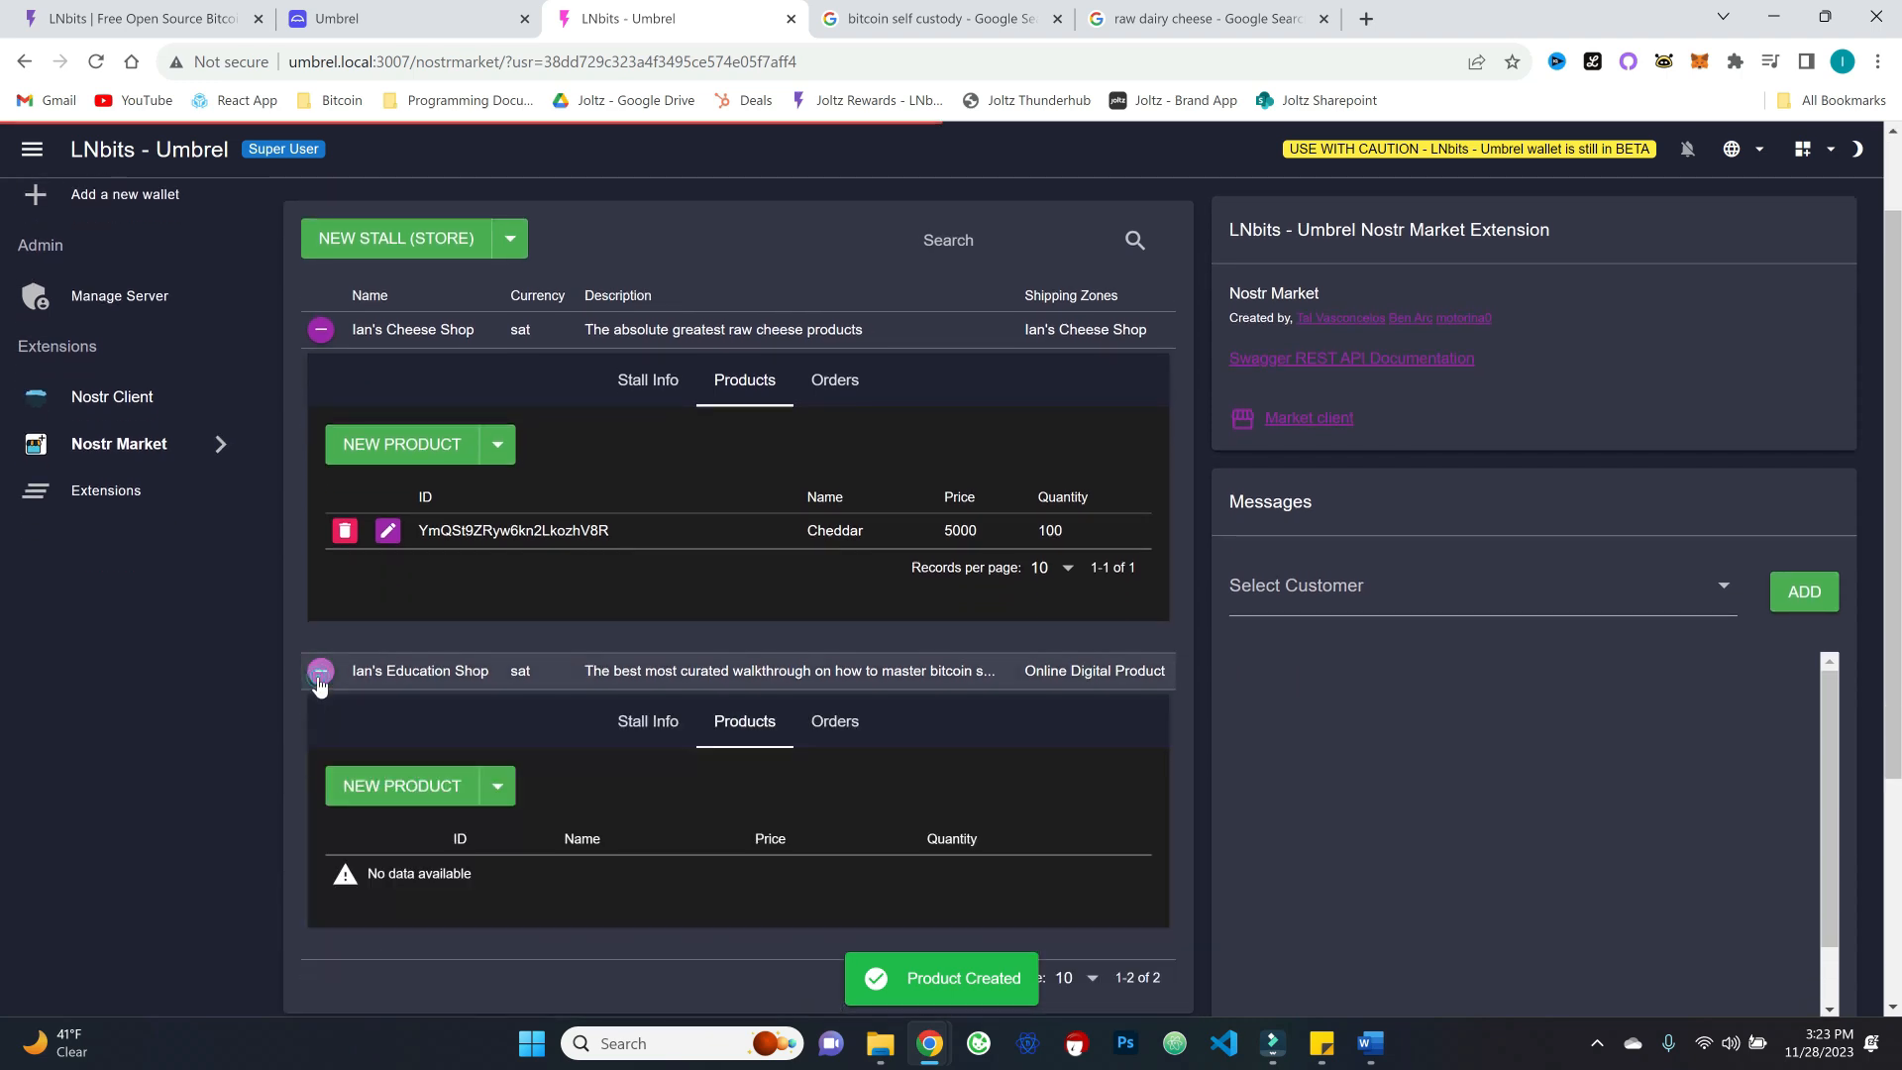
pyautogui.click(498, 787)
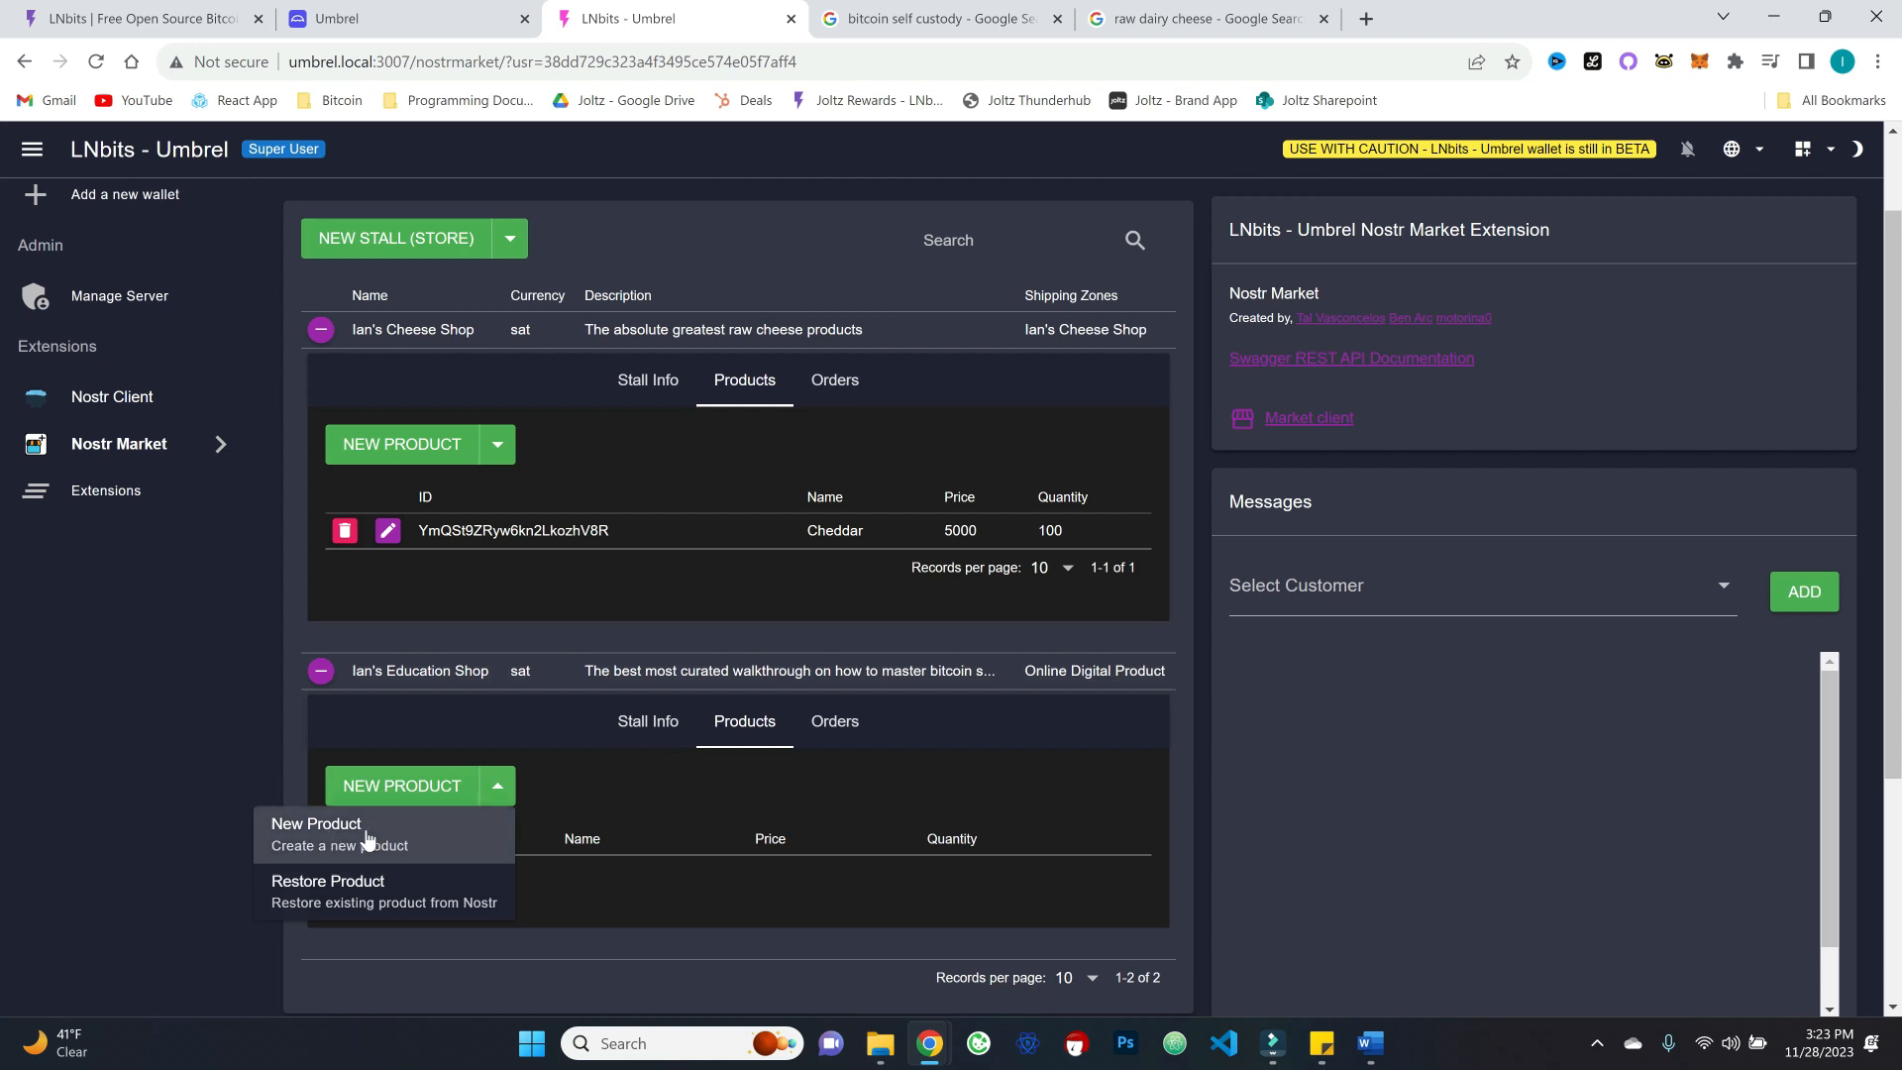
pyautogui.click(363, 842)
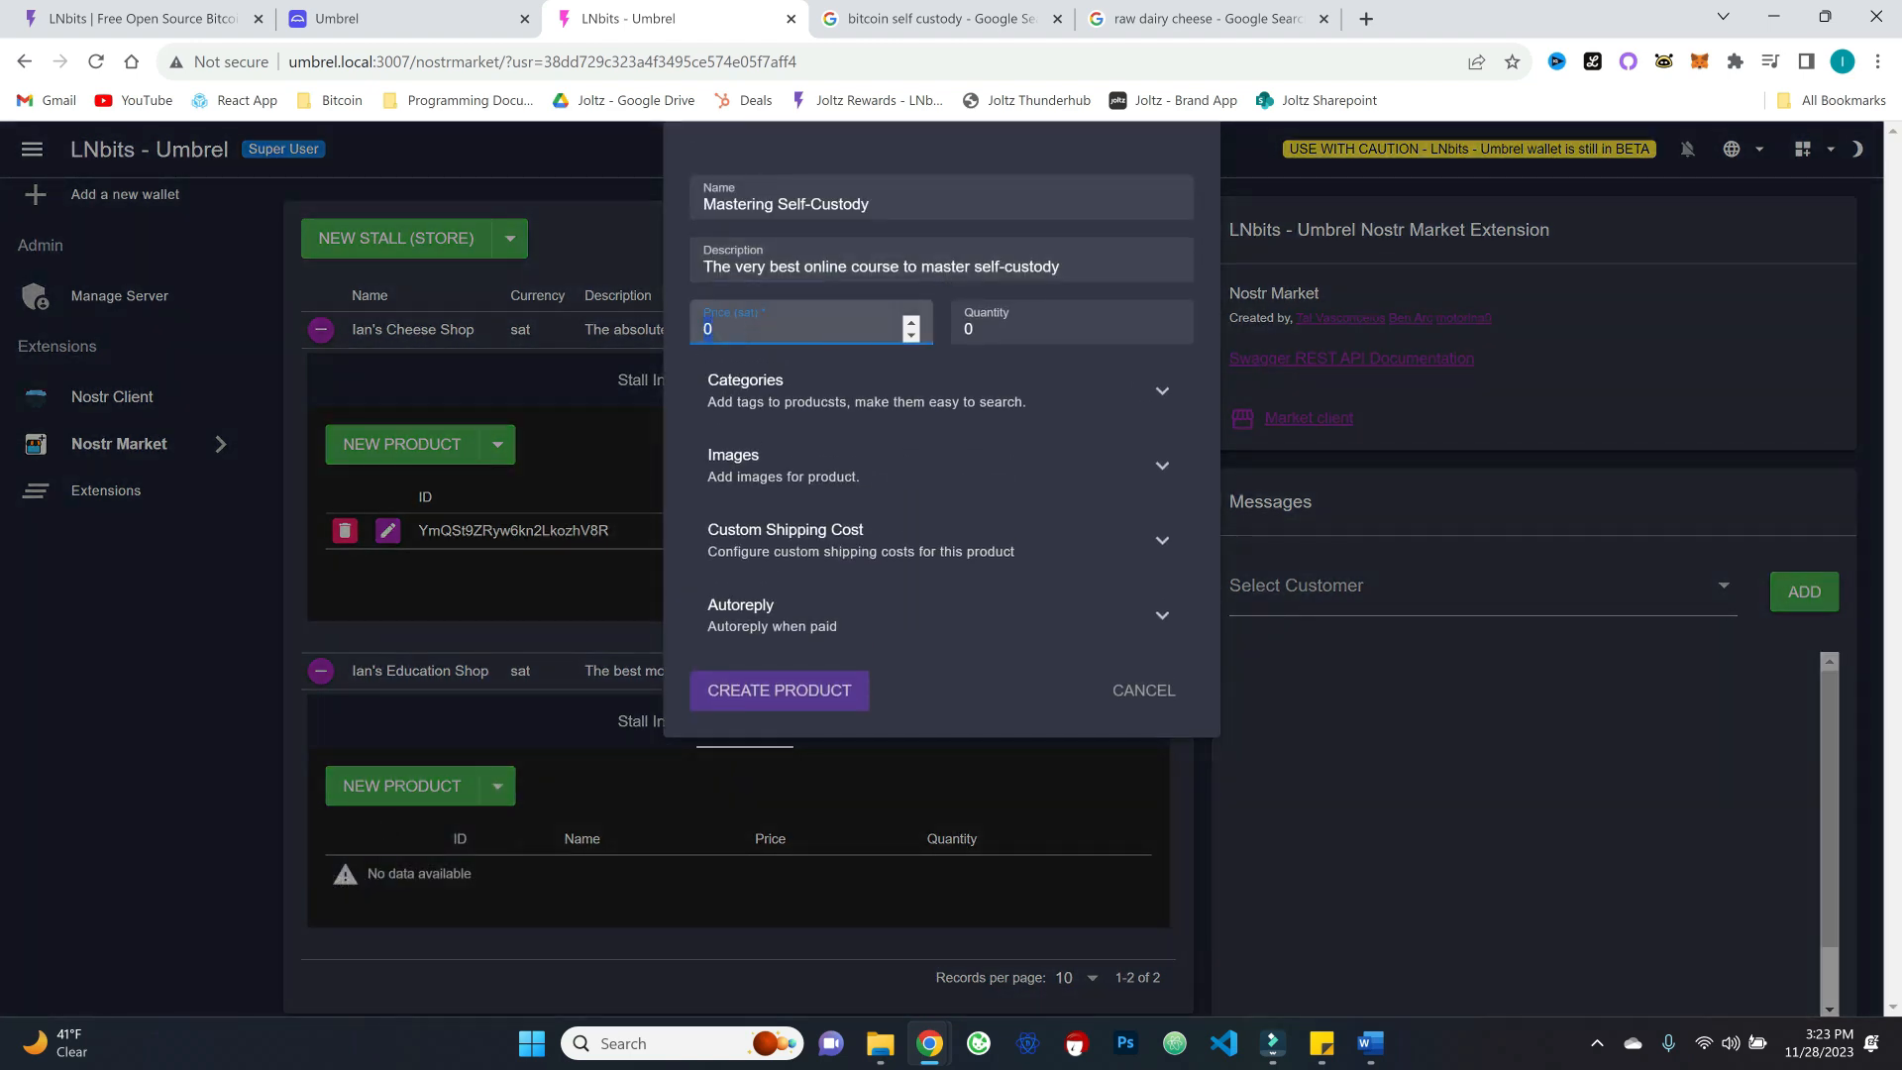
pyautogui.write('10000')
pyautogui.press('Tab')
pyautogui.write('100')
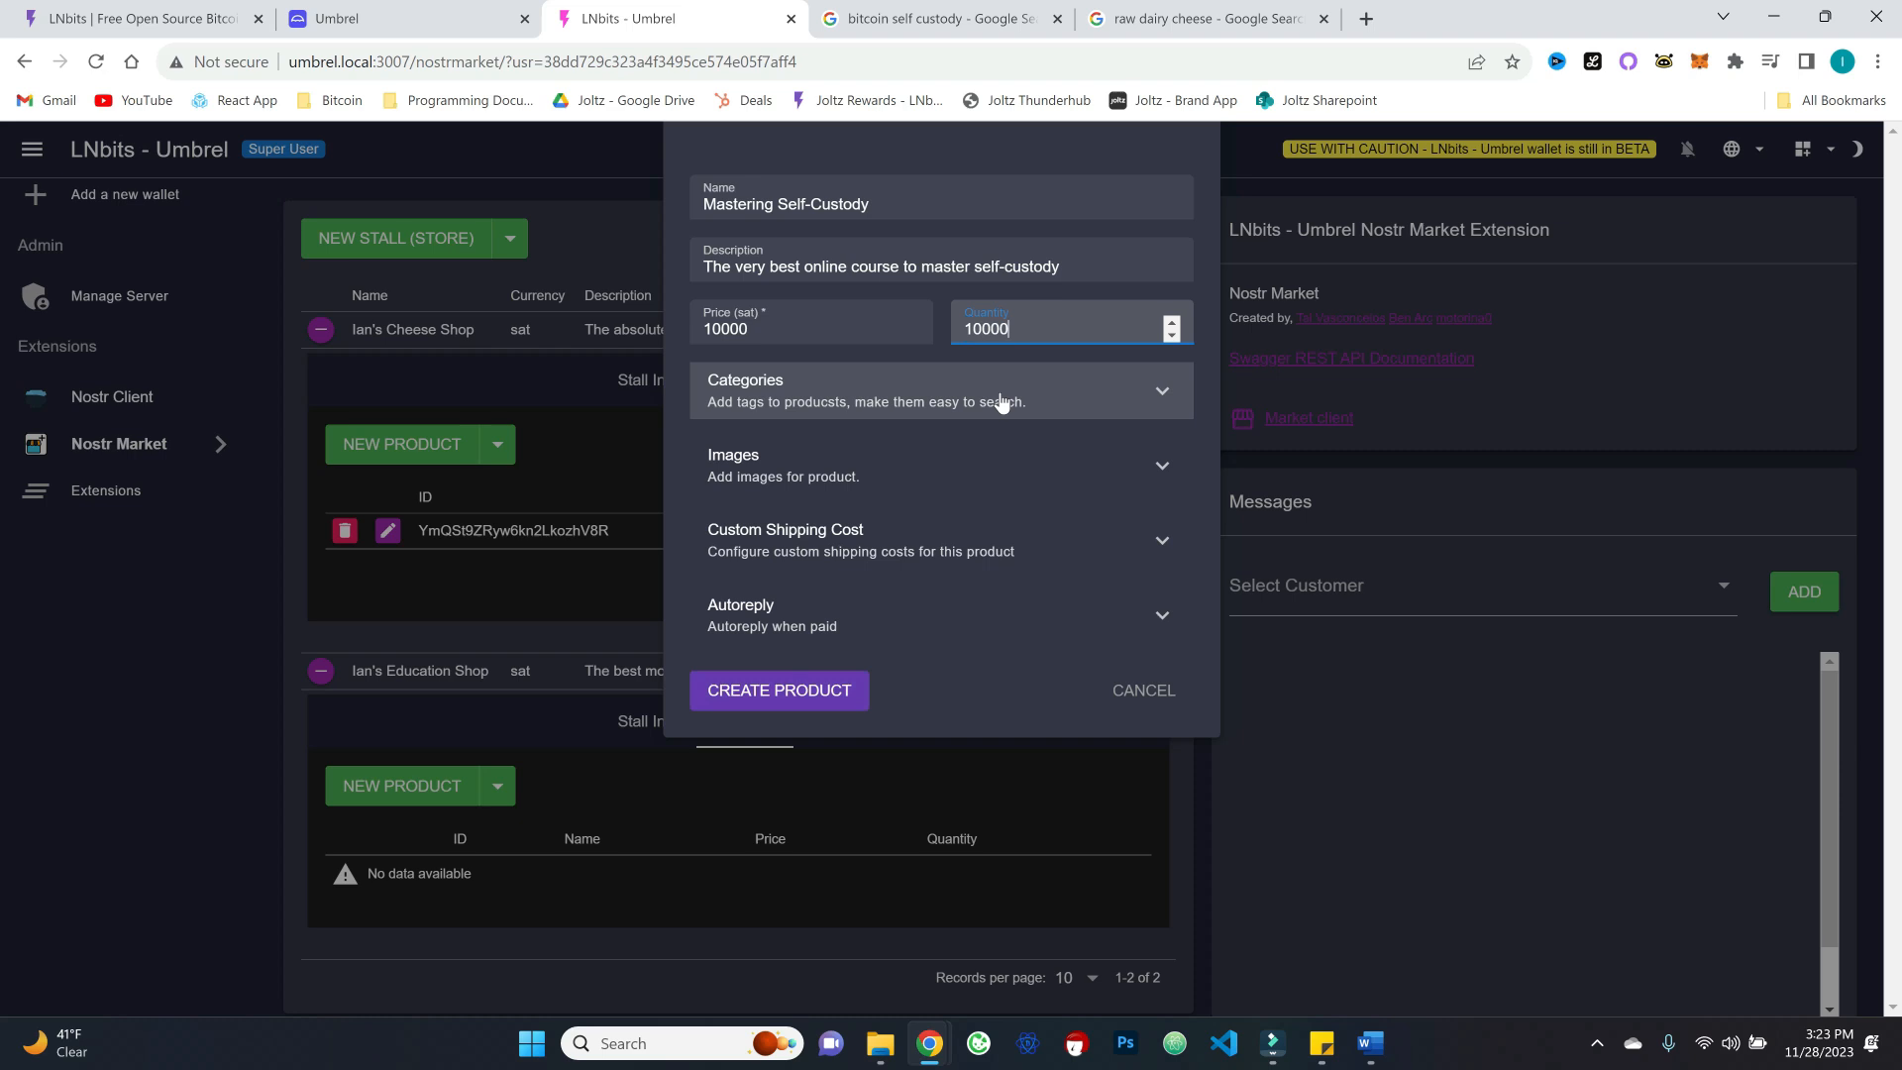
pyautogui.click(1204, 376)
# Step: Add the categories "education" and "online course" to the Mastering Self-Custody product
pyautogui.click(857, 394)
pyautogui.click(790, 459)
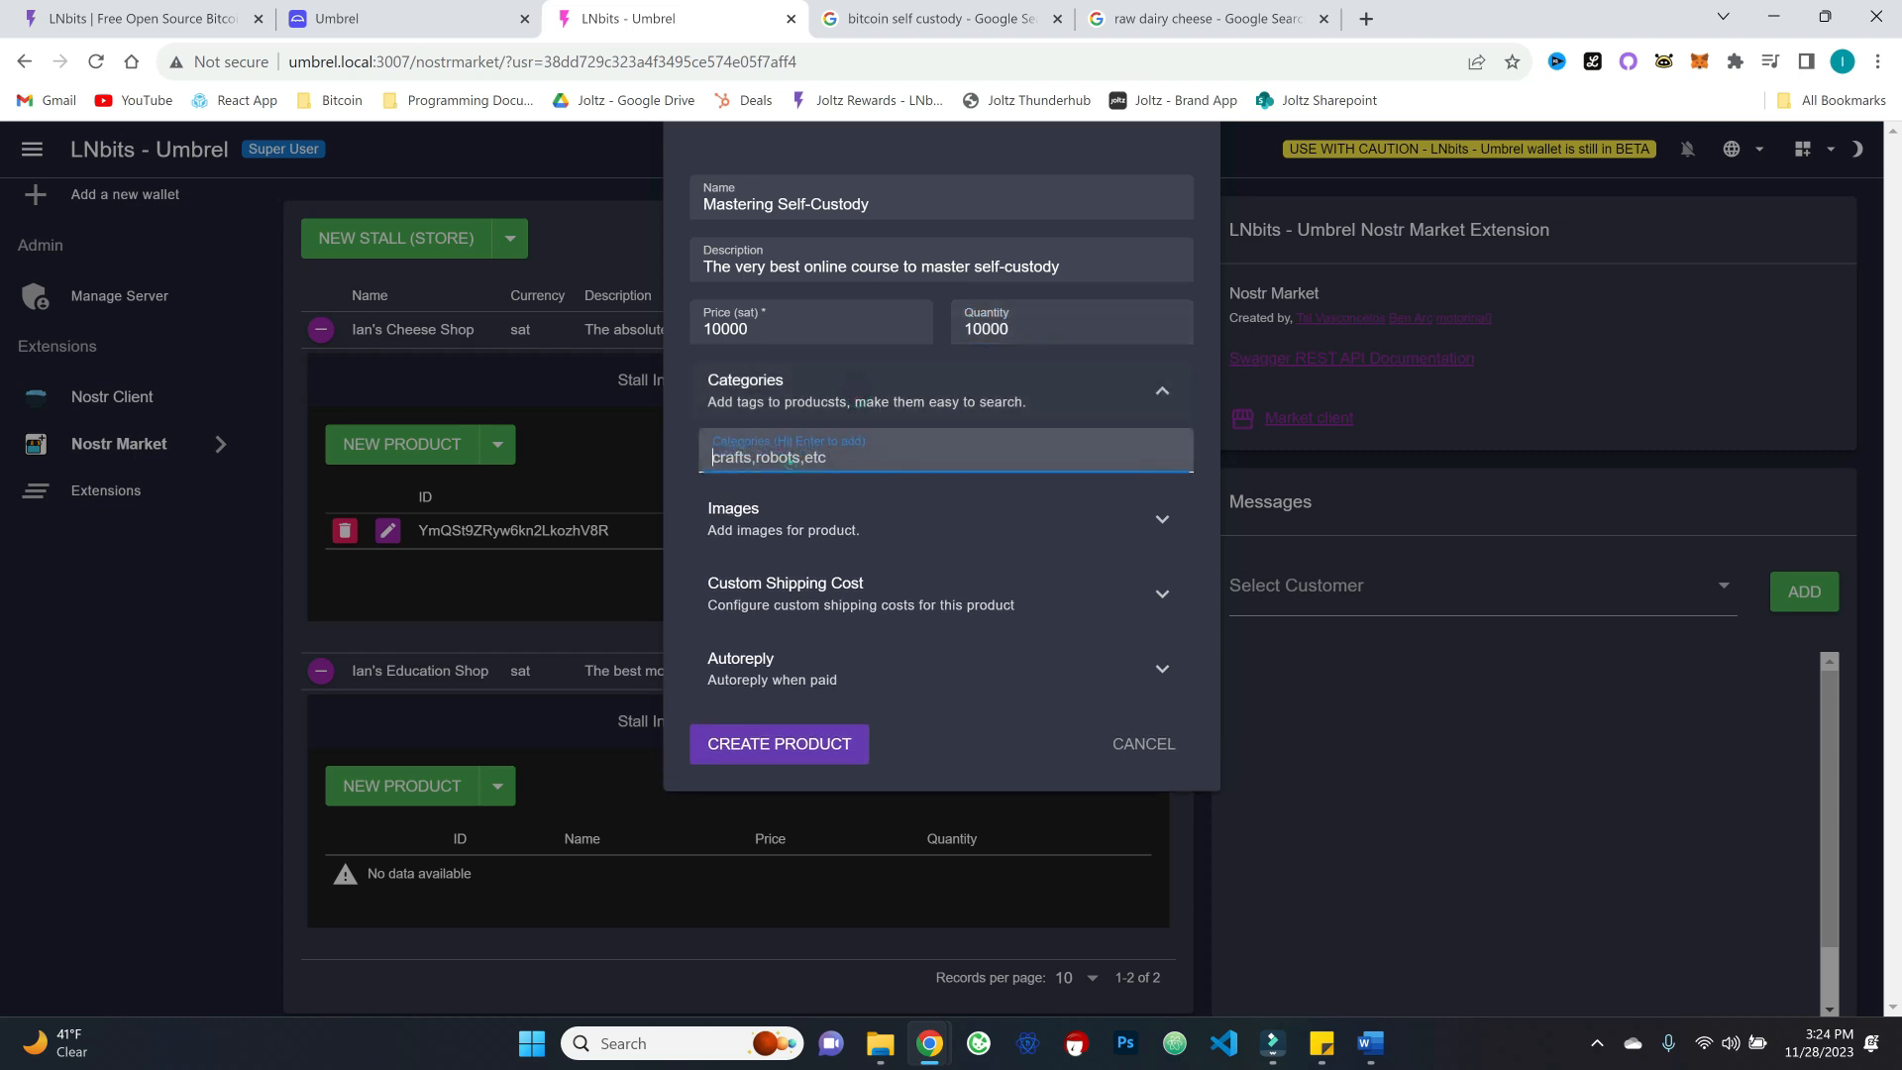
pyautogui.write('education')
pyautogui.press('Return')
pyautogui.write('online')
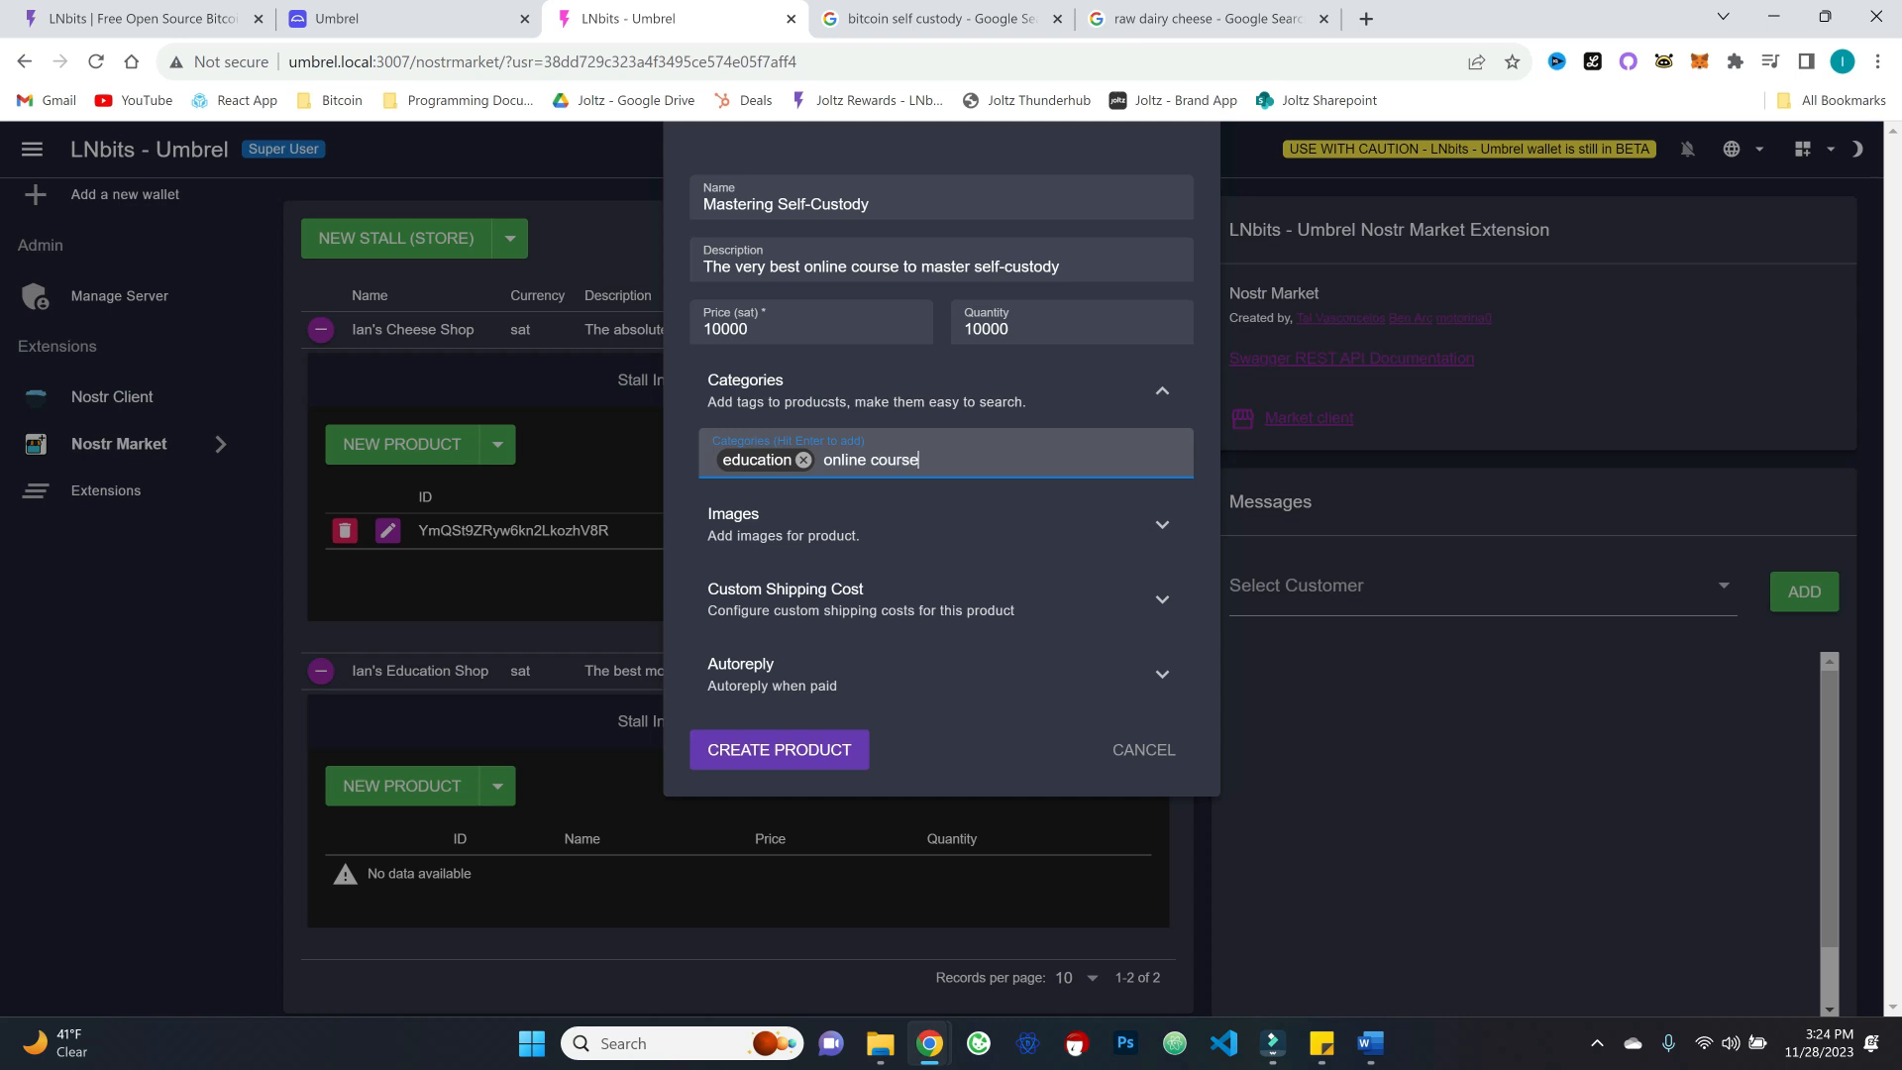
pyautogui.write(' course')
pyautogui.press('Return')
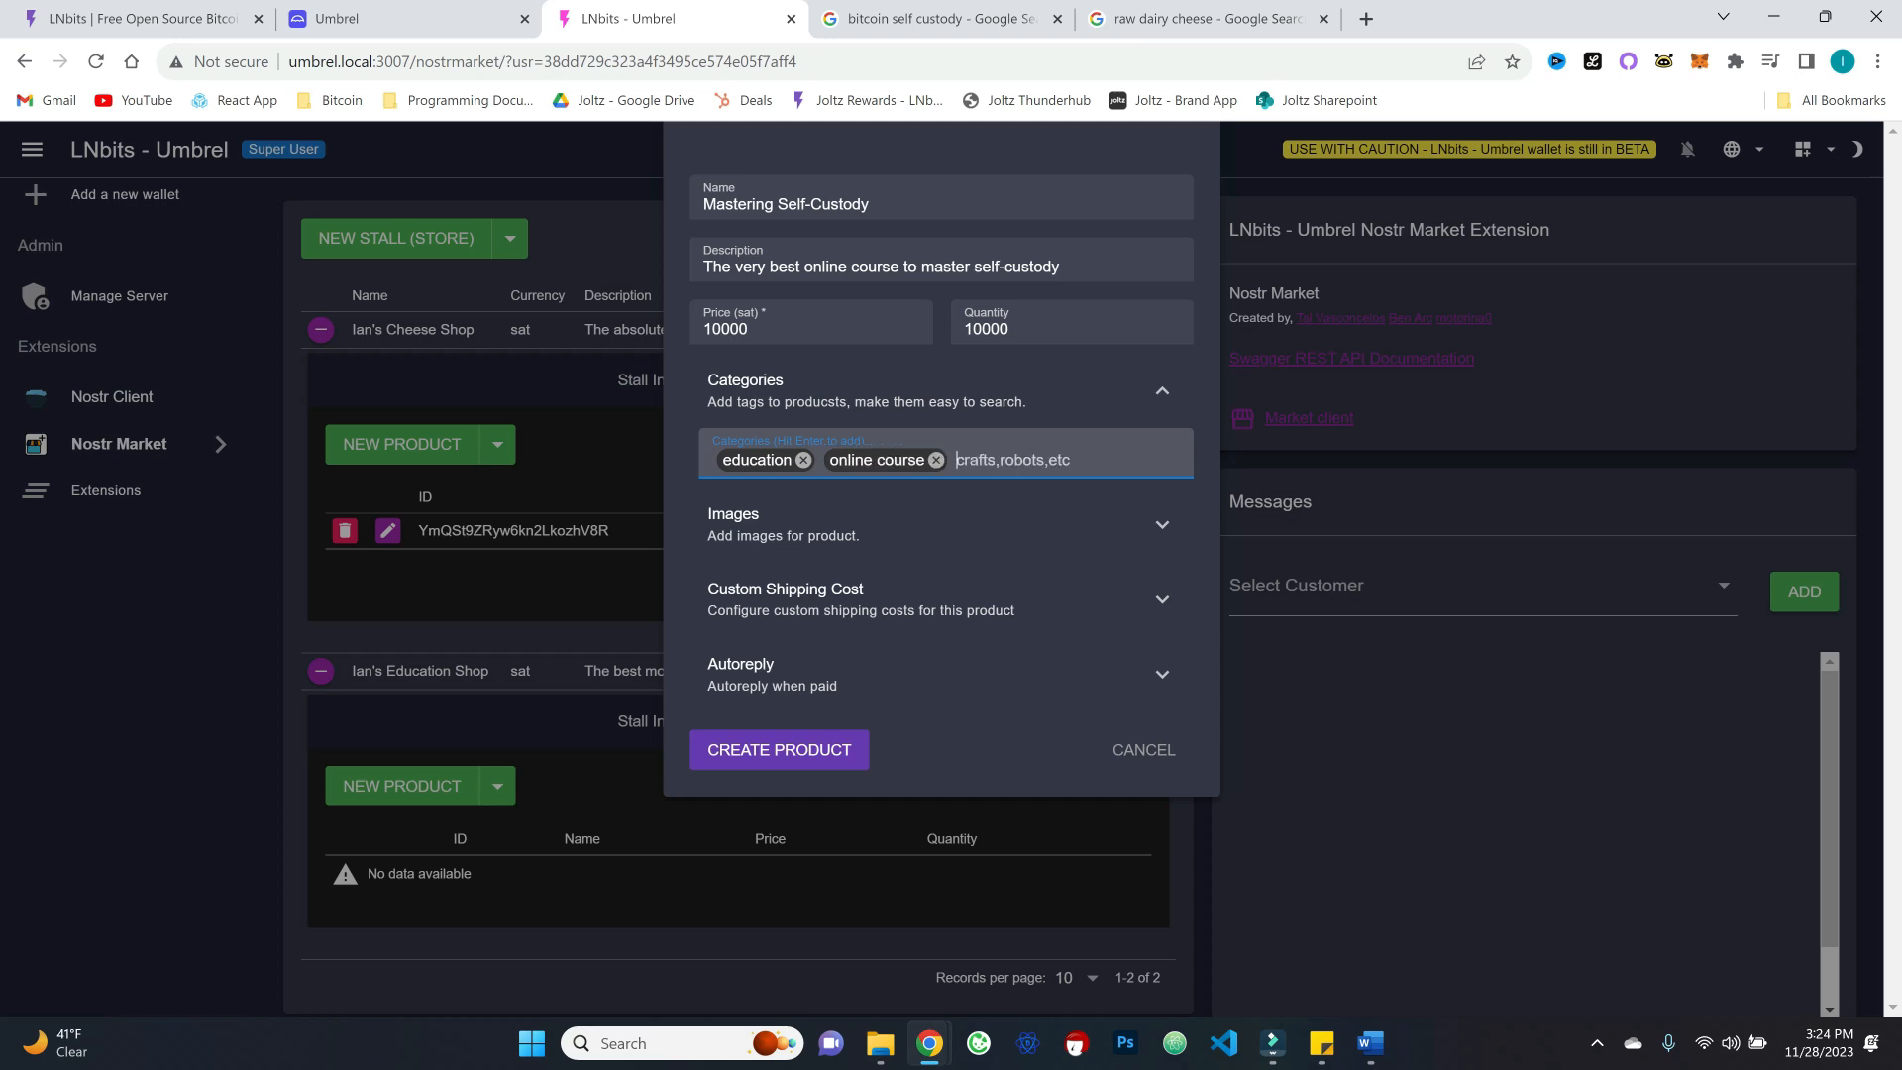
# Step: Copy the image address of the Bitcoin Security Guides vault picture and paste it as the course product's image URL
pyautogui.click(885, 522)
pyautogui.click(917, 530)
pyautogui.click(949, 17)
pyautogui.rightClick(1412, 505)
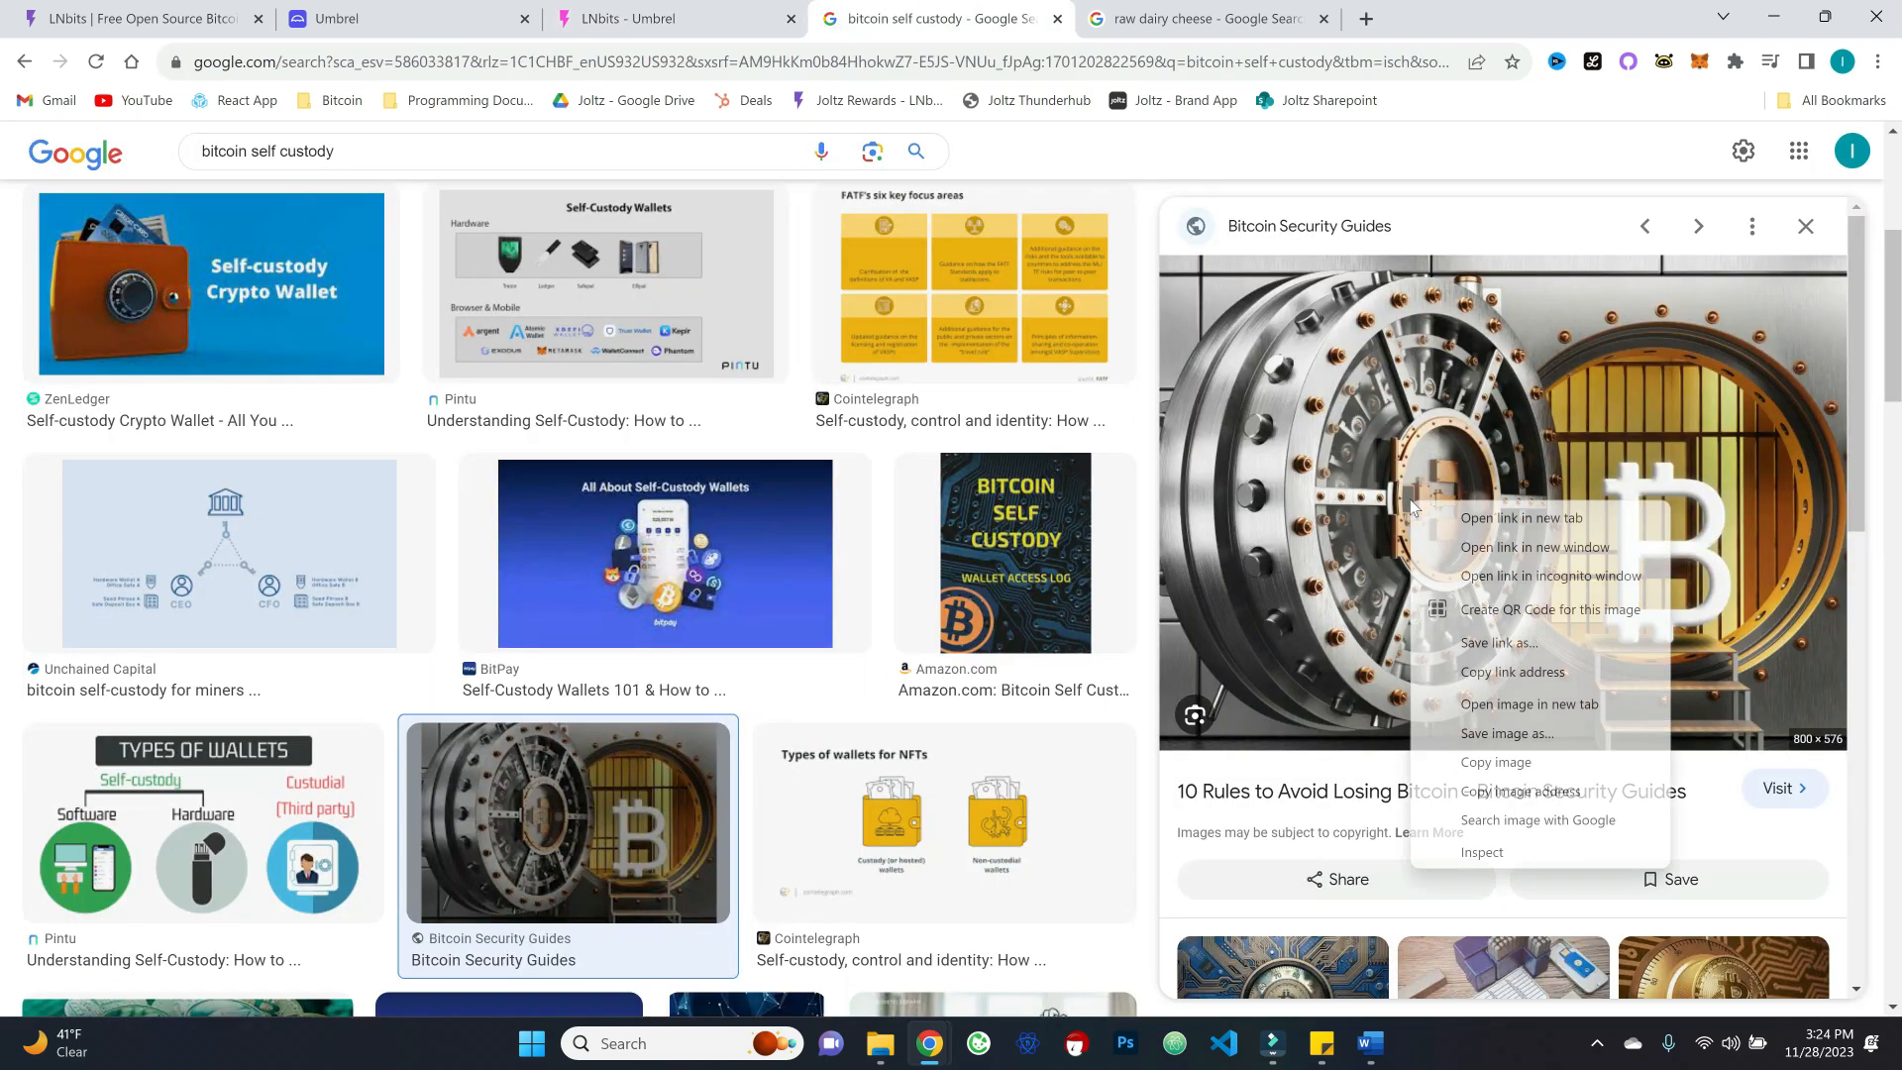
pyautogui.click(1520, 791)
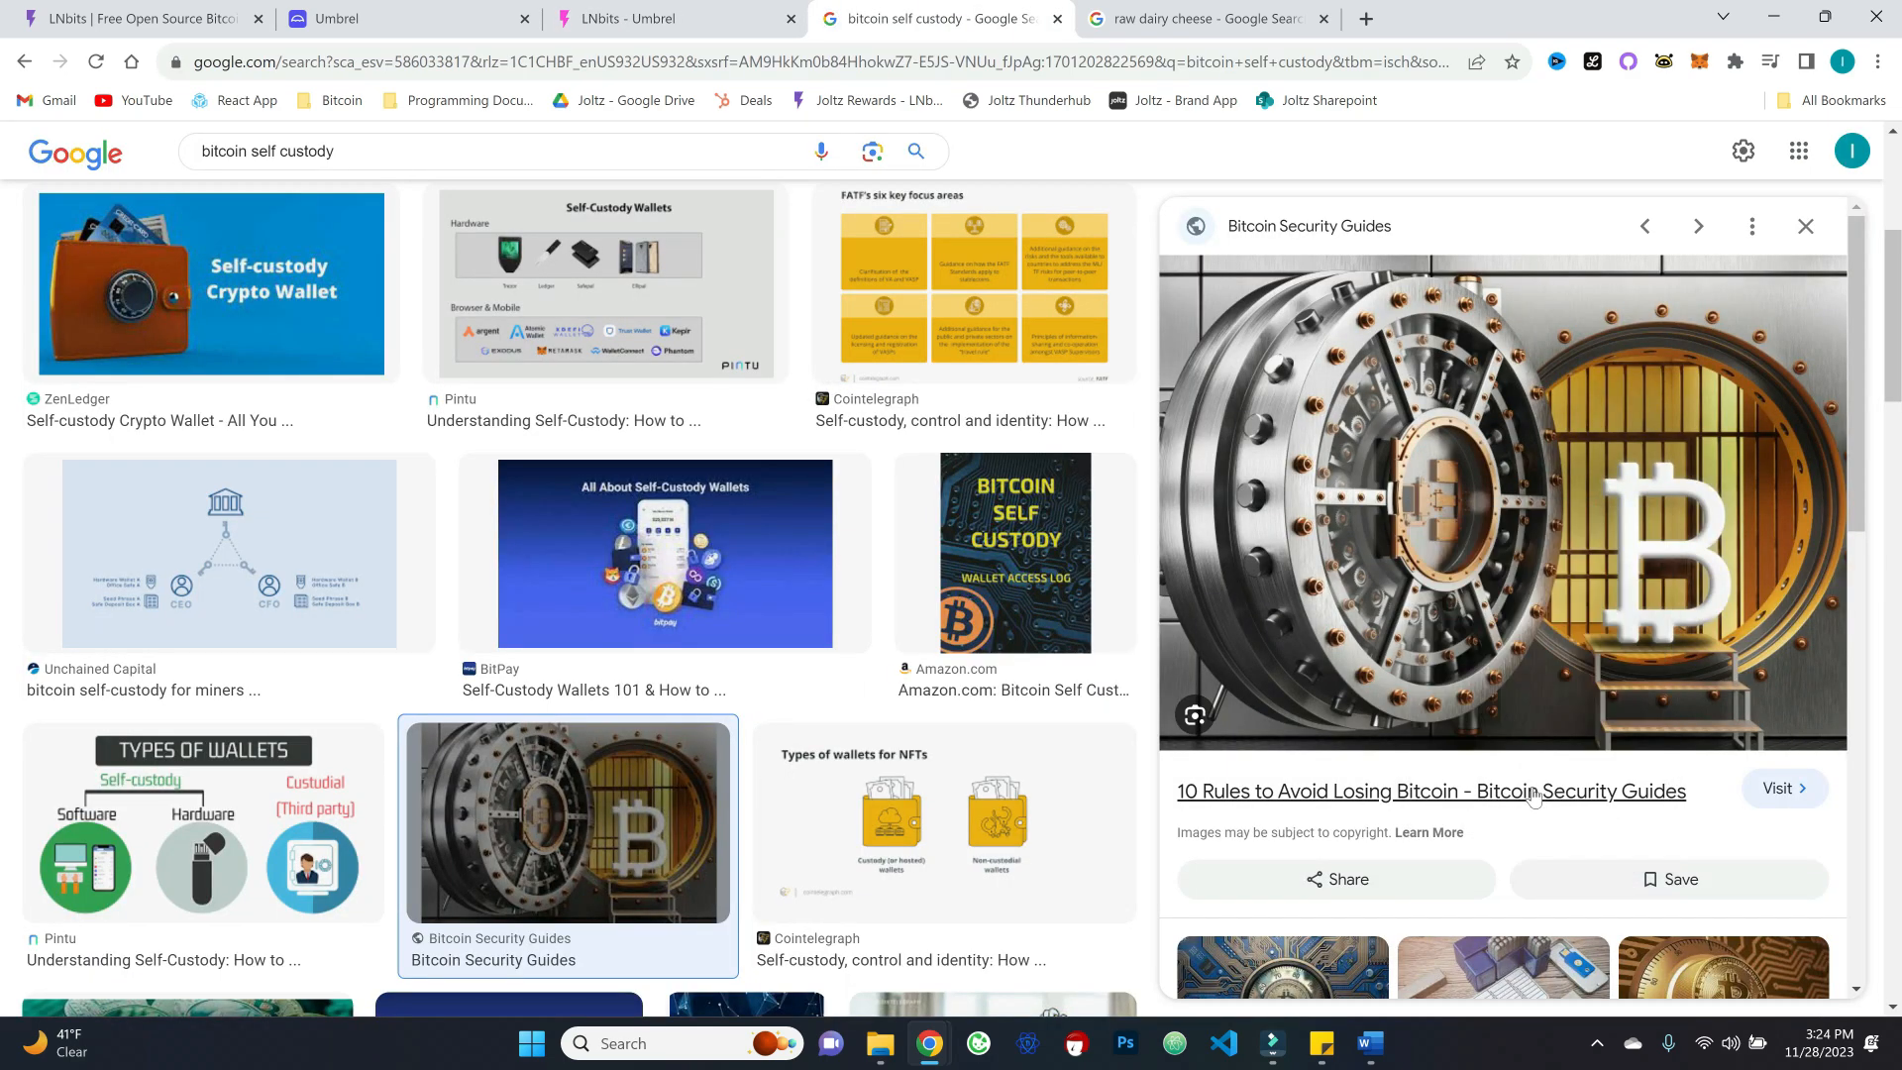
pyautogui.click(673, 18)
pyautogui.hotkey('ctrl', 'v')
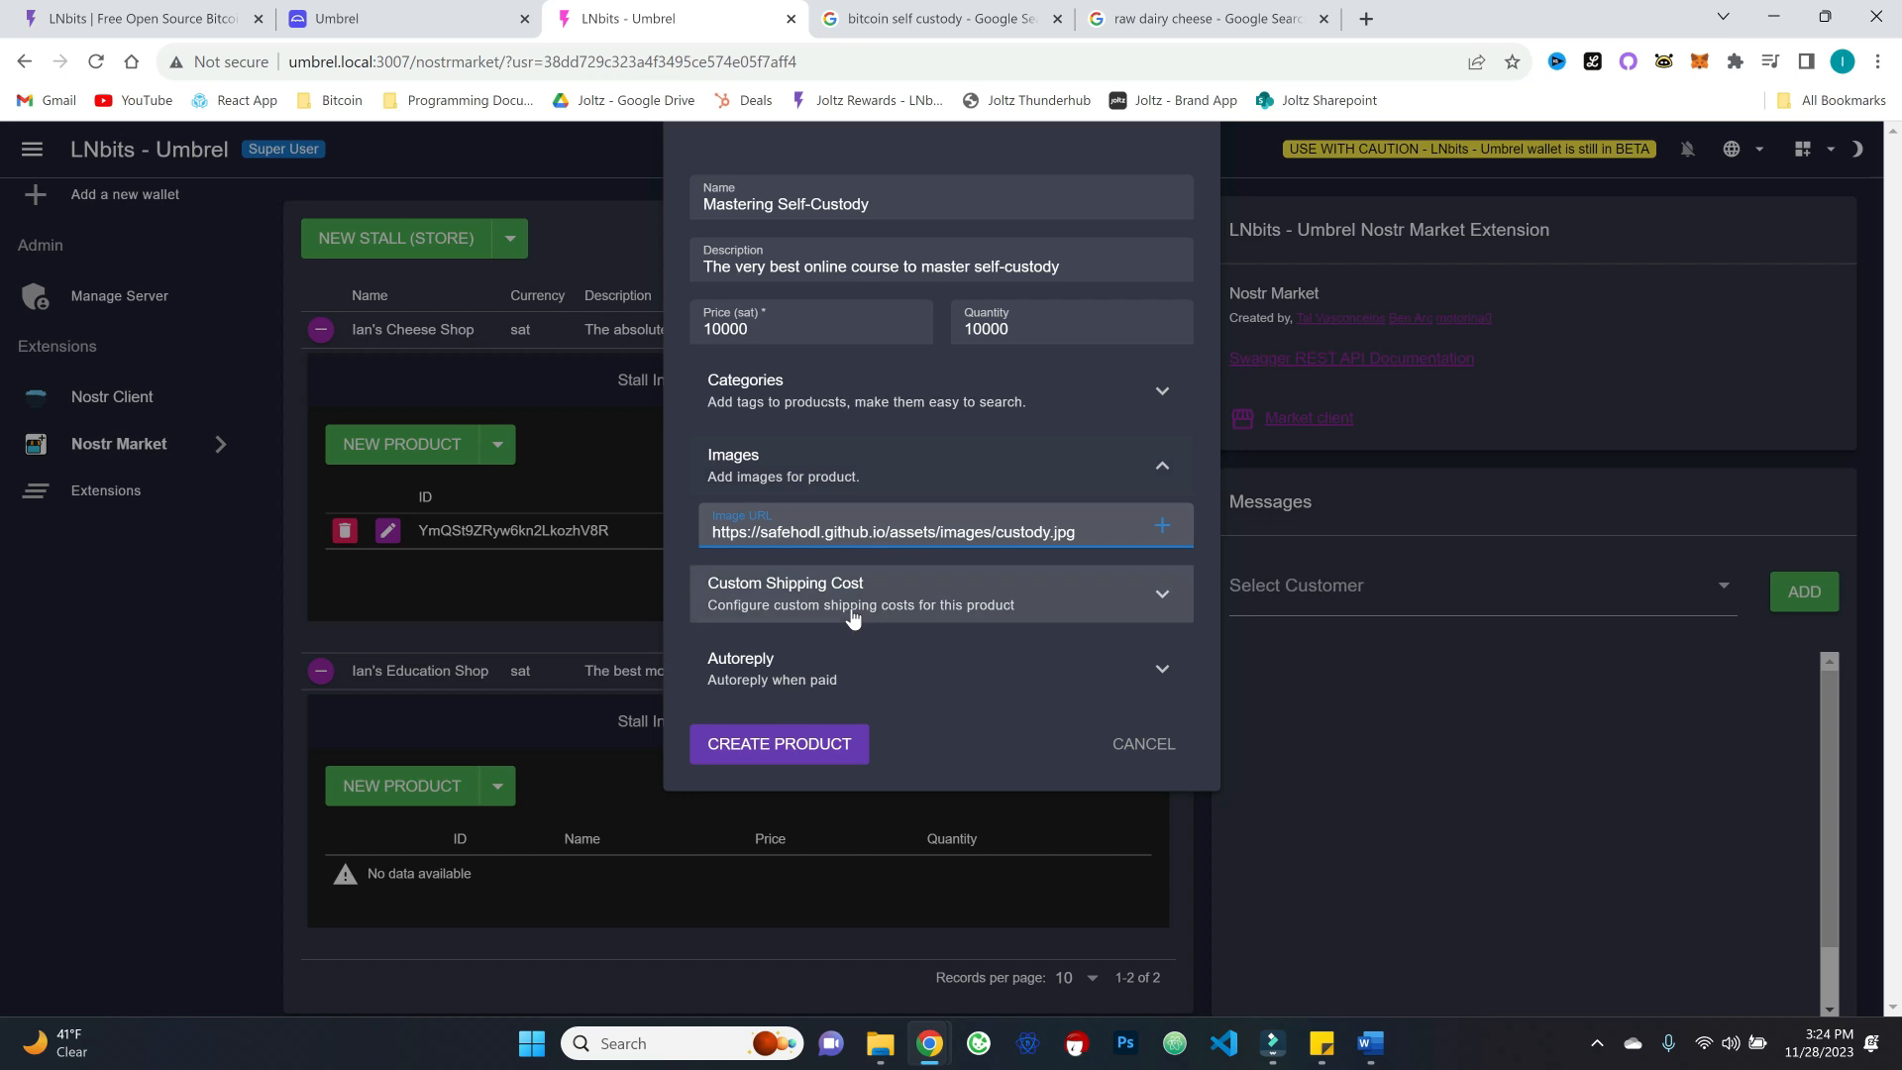
# Step: Enable a direct message when paid that thanks the course buyer and introduces the content link, and create the Mastering Self-Custody product
pyautogui.click(750, 669)
pyautogui.click(727, 674)
pyautogui.click(798, 752)
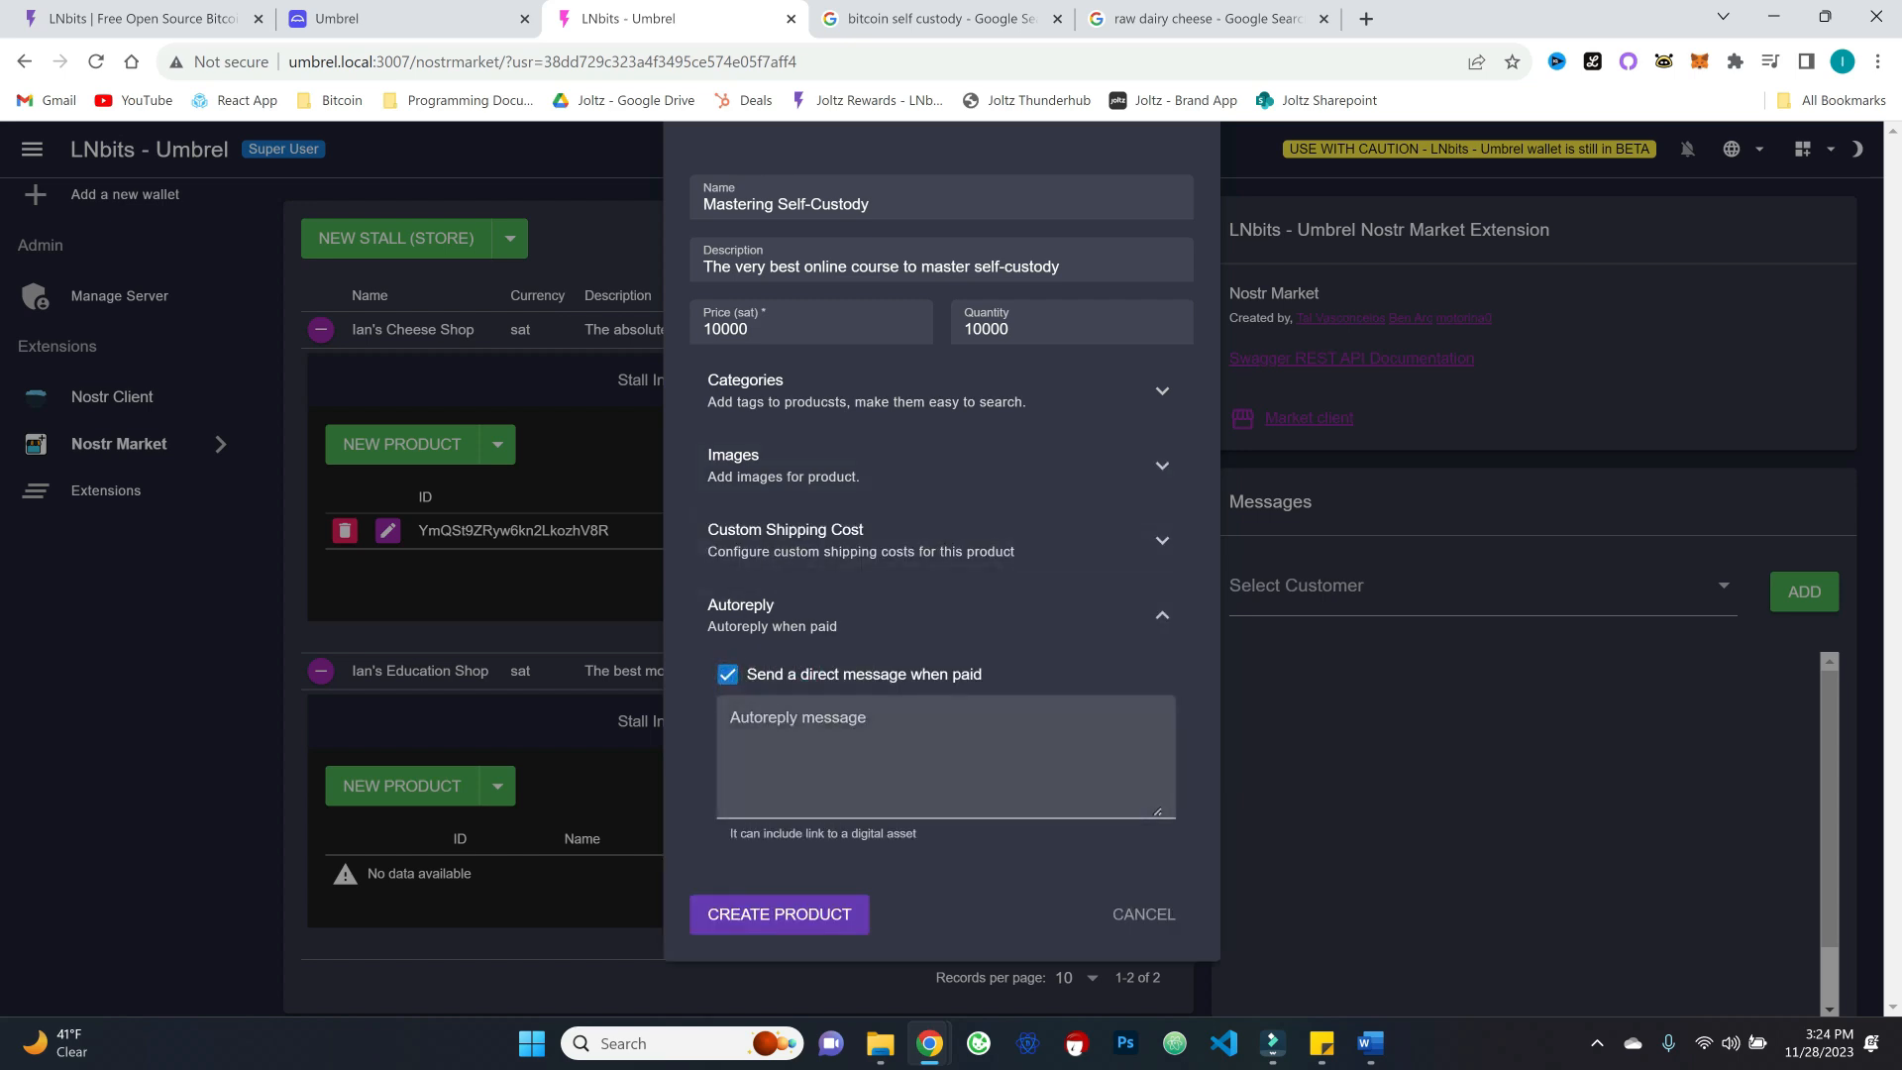
pyautogui.moveTo(764, 833); pyautogui.dragTo(919, 835)
pyautogui.click(792, 738)
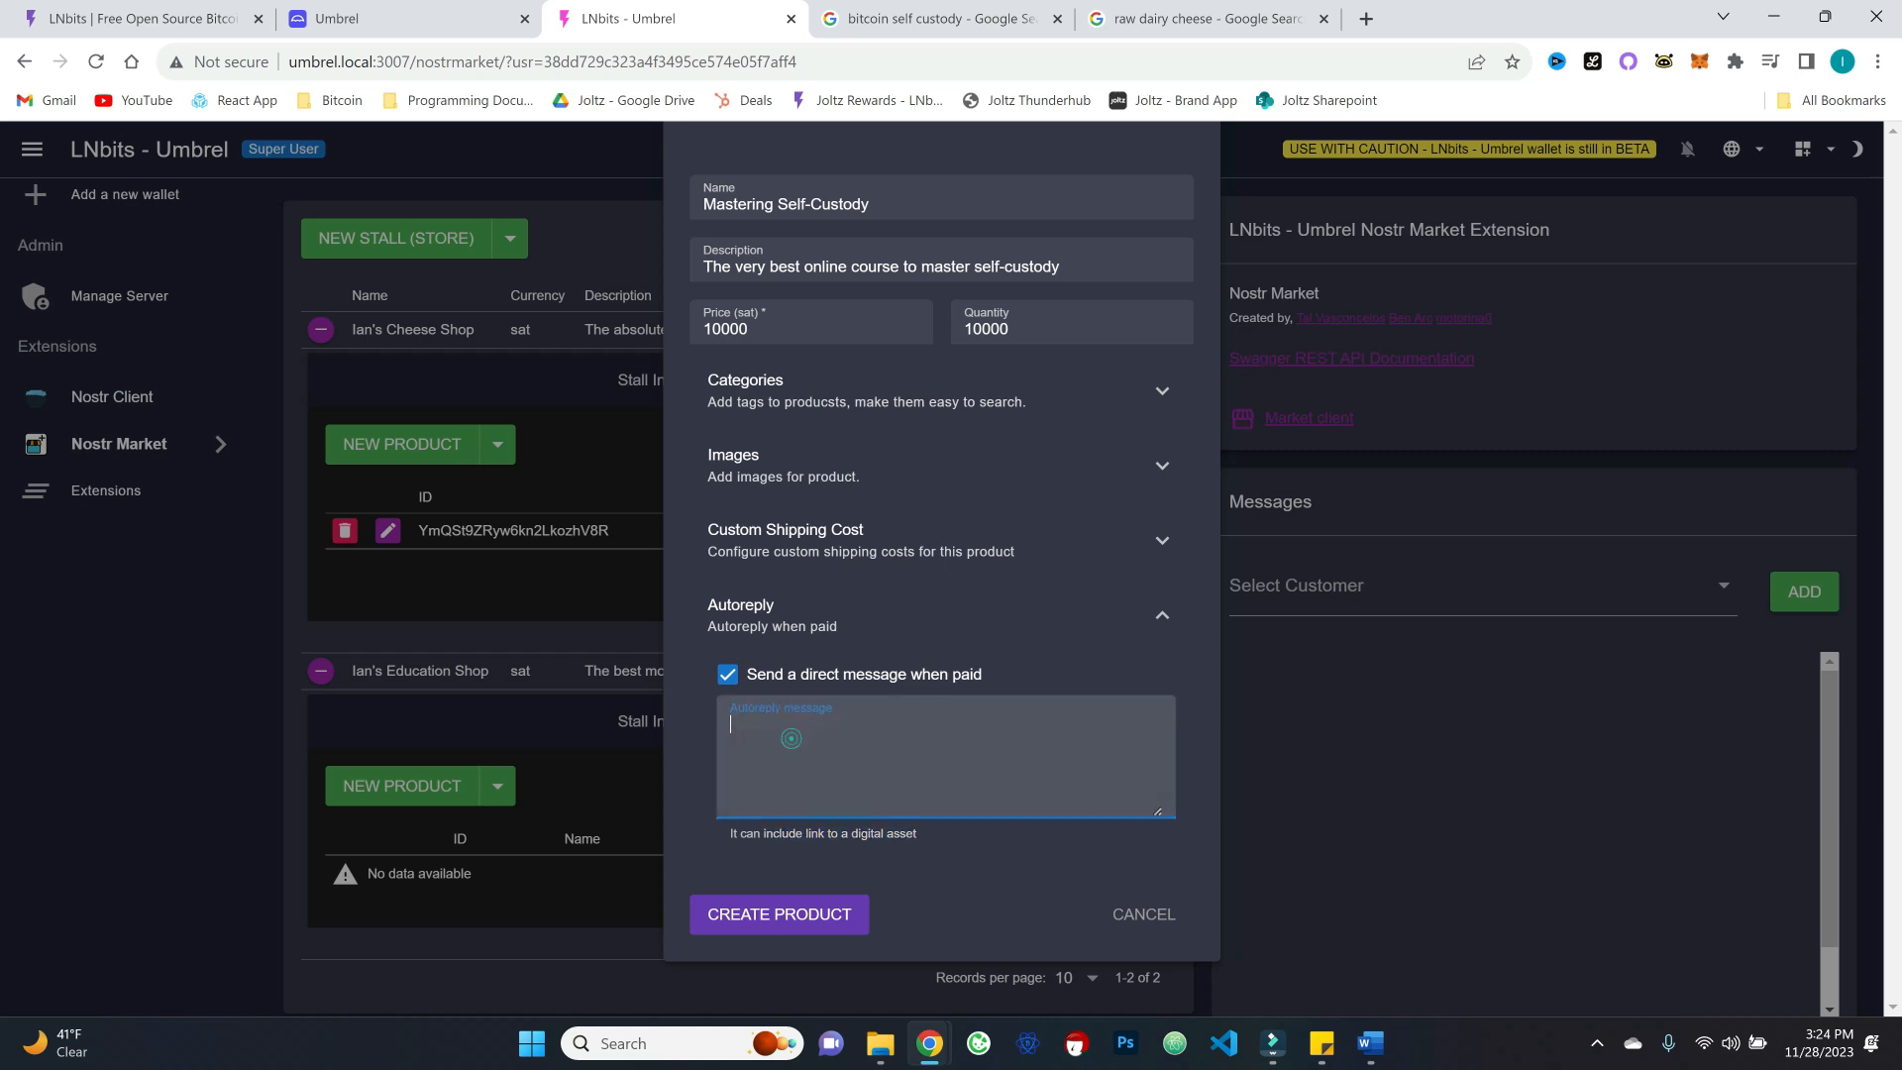
pyautogui.write('Thanks for your purchas')
pyautogui.write('e! You can acce')
pyautogui.write('ss the cont')
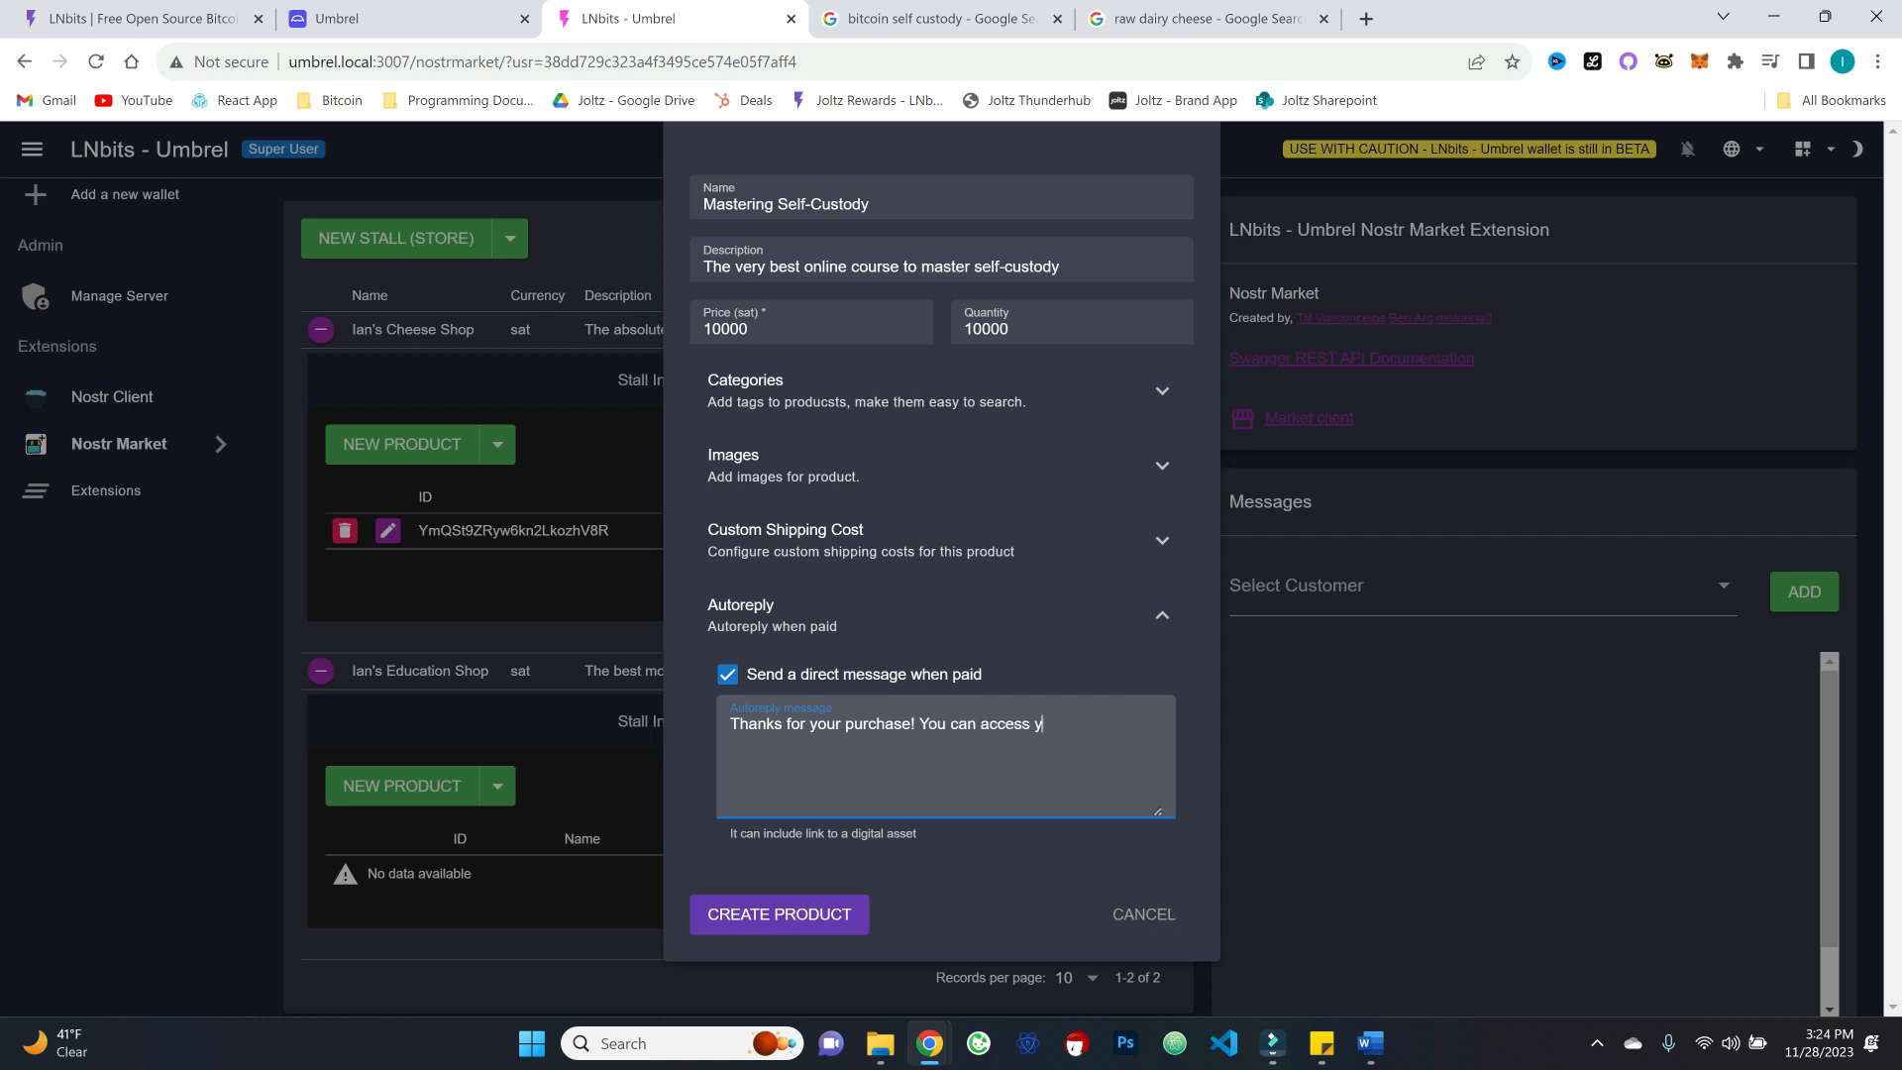
pyautogui.write('ontent here:')
pyautogui.click(776, 914)
# Step: Review both stalls' product lists, and activate the Nostr Market merchant
pyautogui.scroll(2, 669, 264)
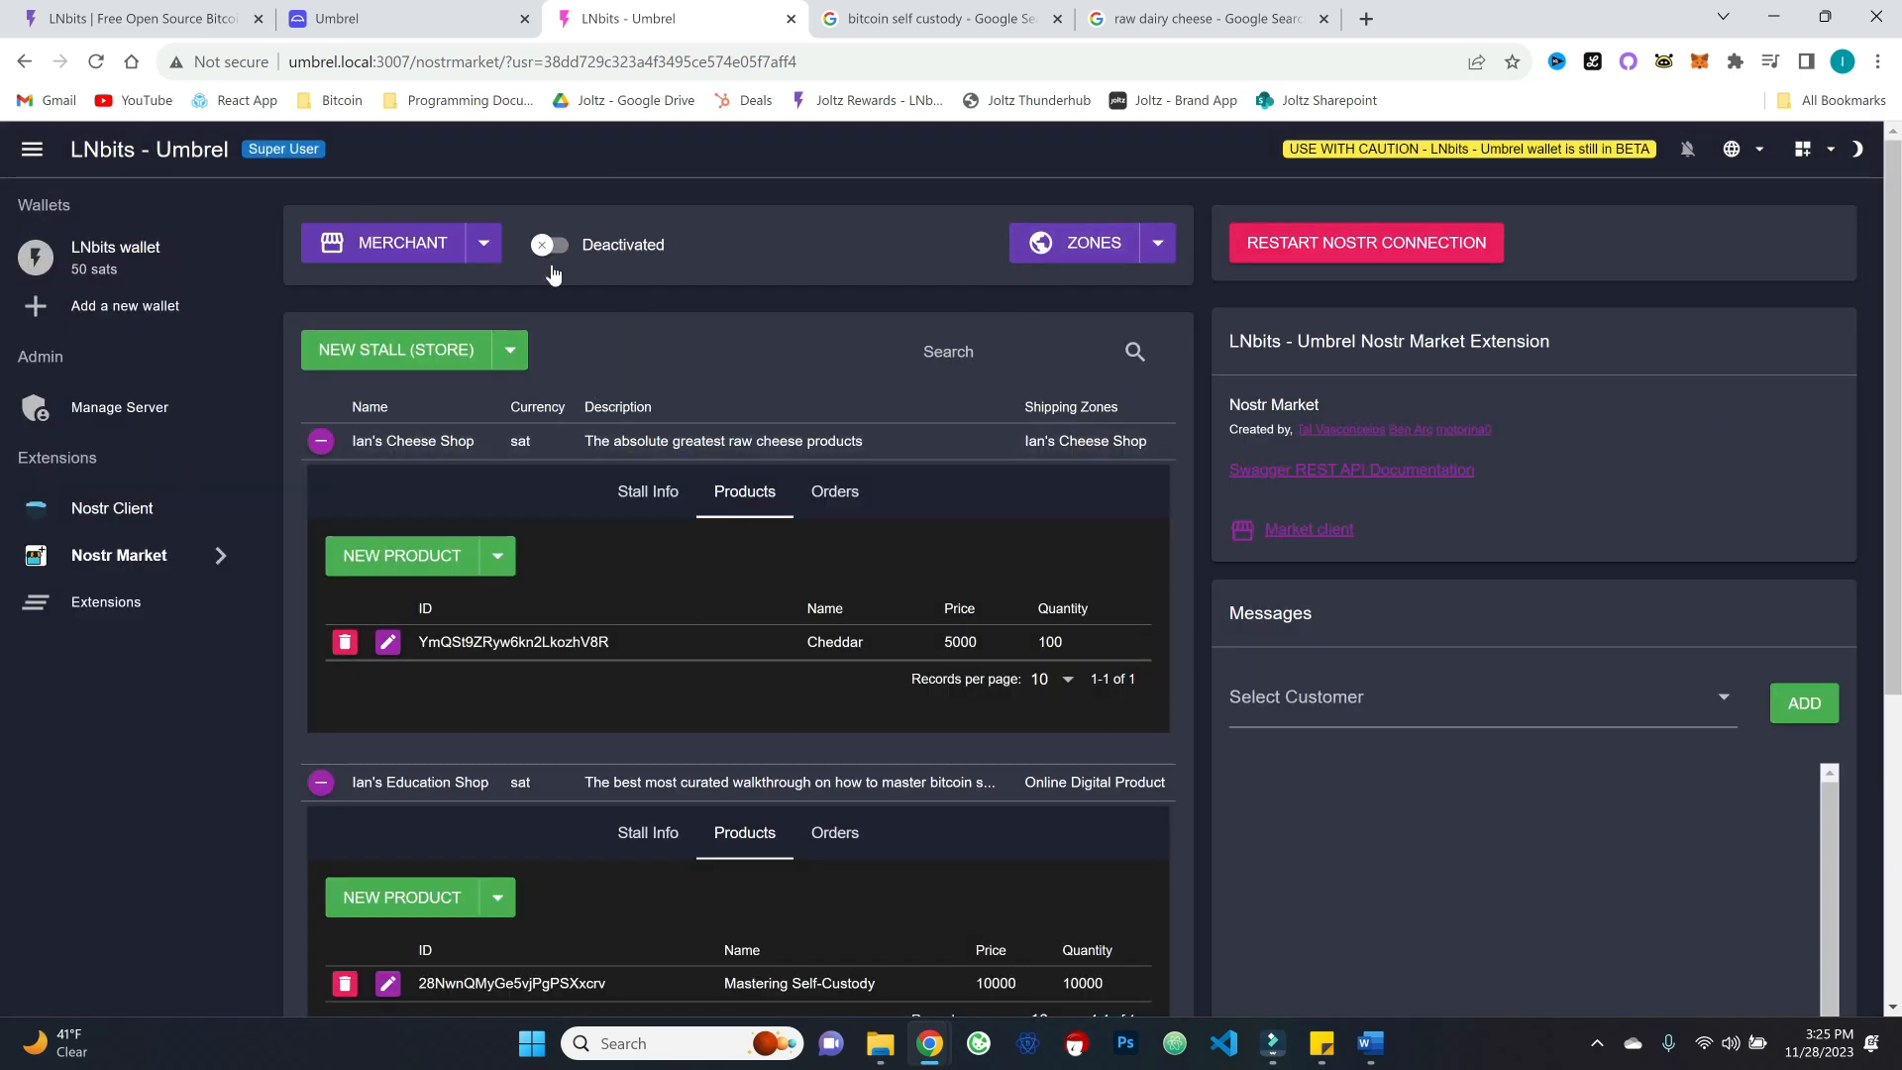
pyautogui.scroll(-1, 311, 503)
pyautogui.scroll(-4, 311, 495)
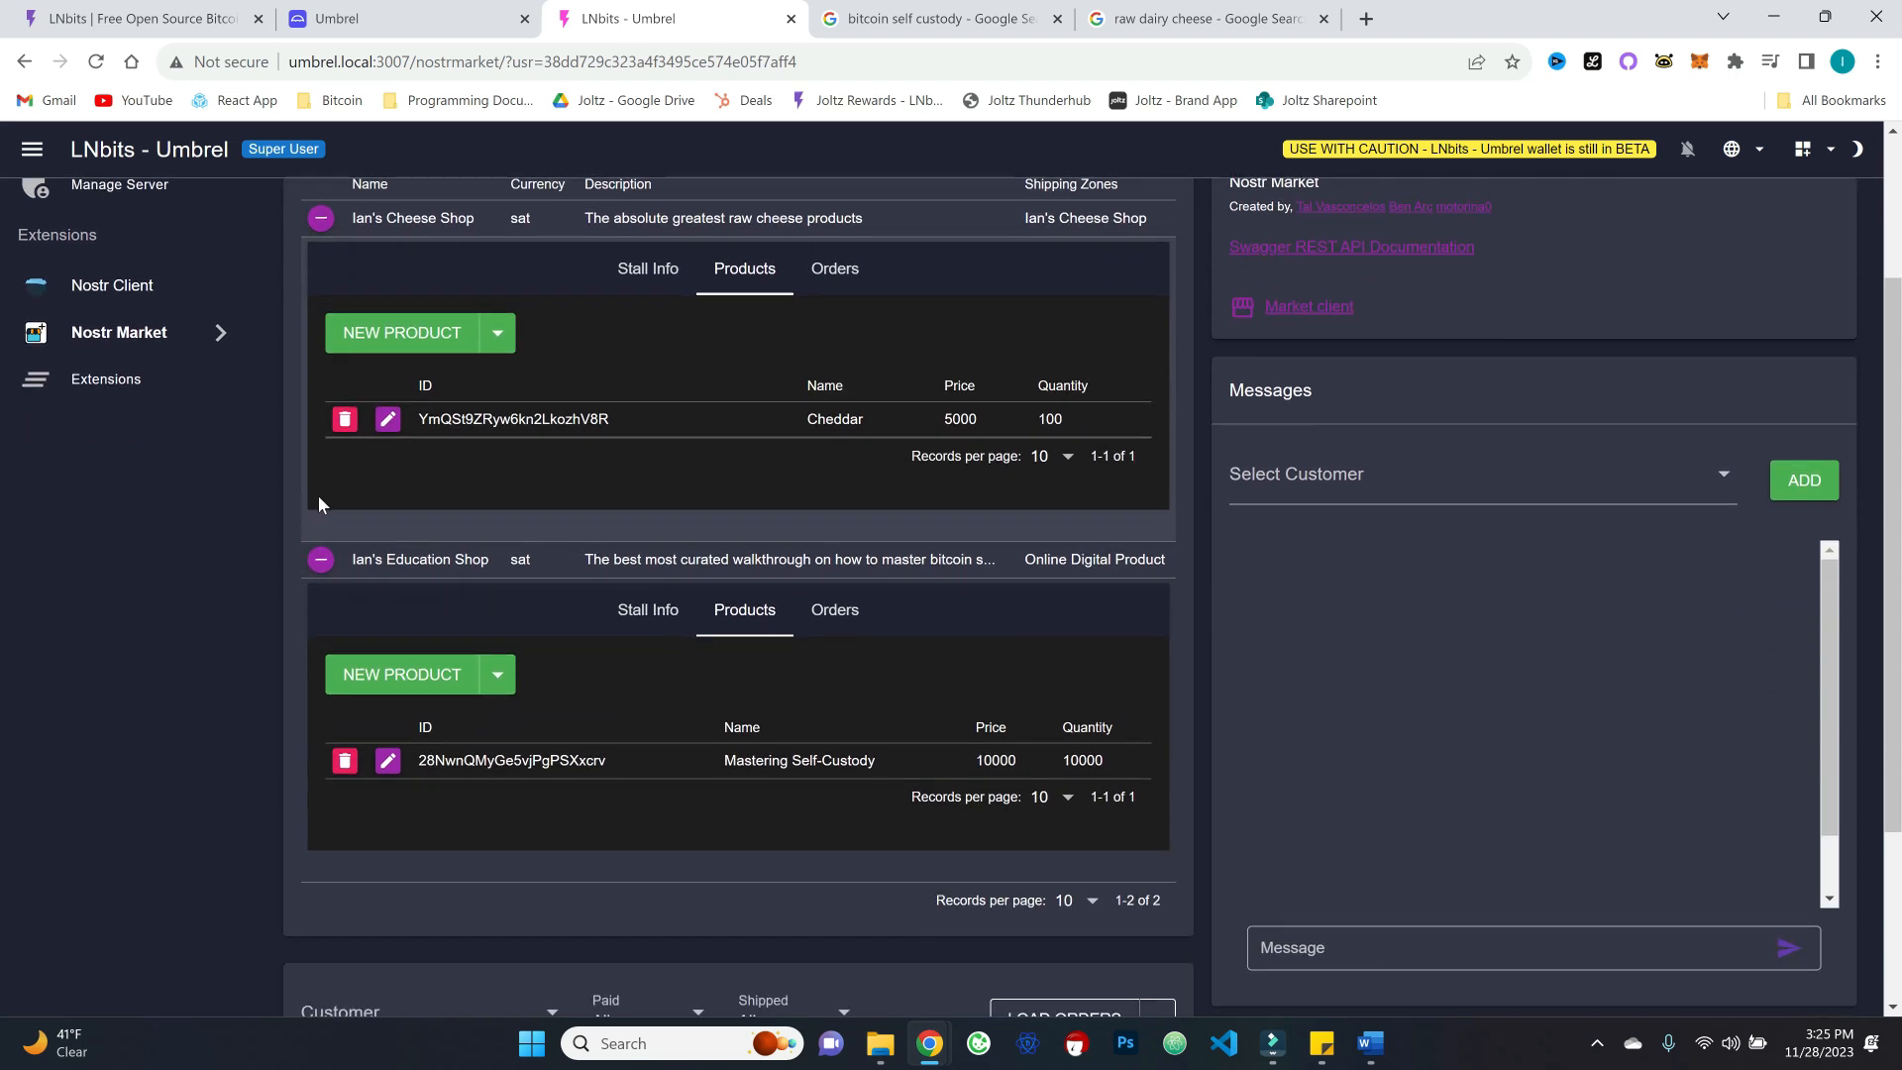
pyautogui.scroll(4, 318, 495)
pyautogui.click(548, 245)
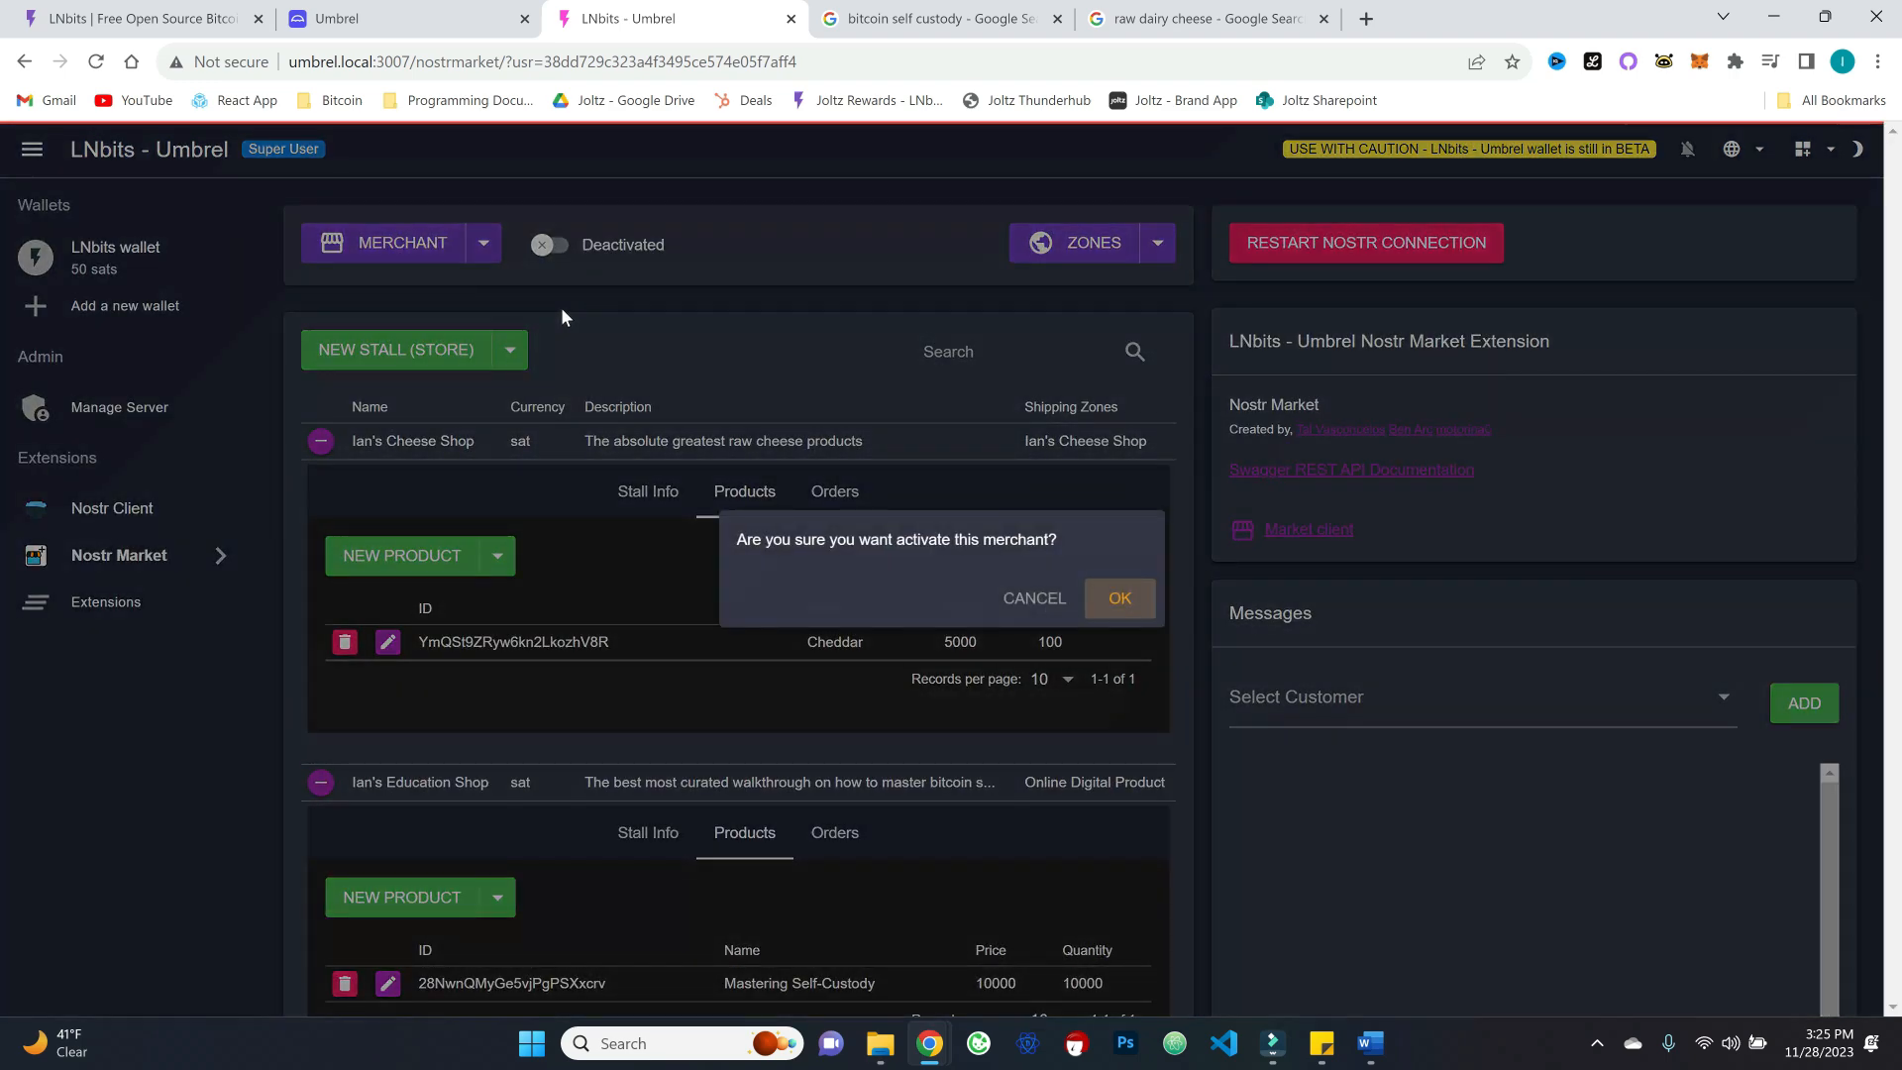
pyautogui.click(1123, 607)
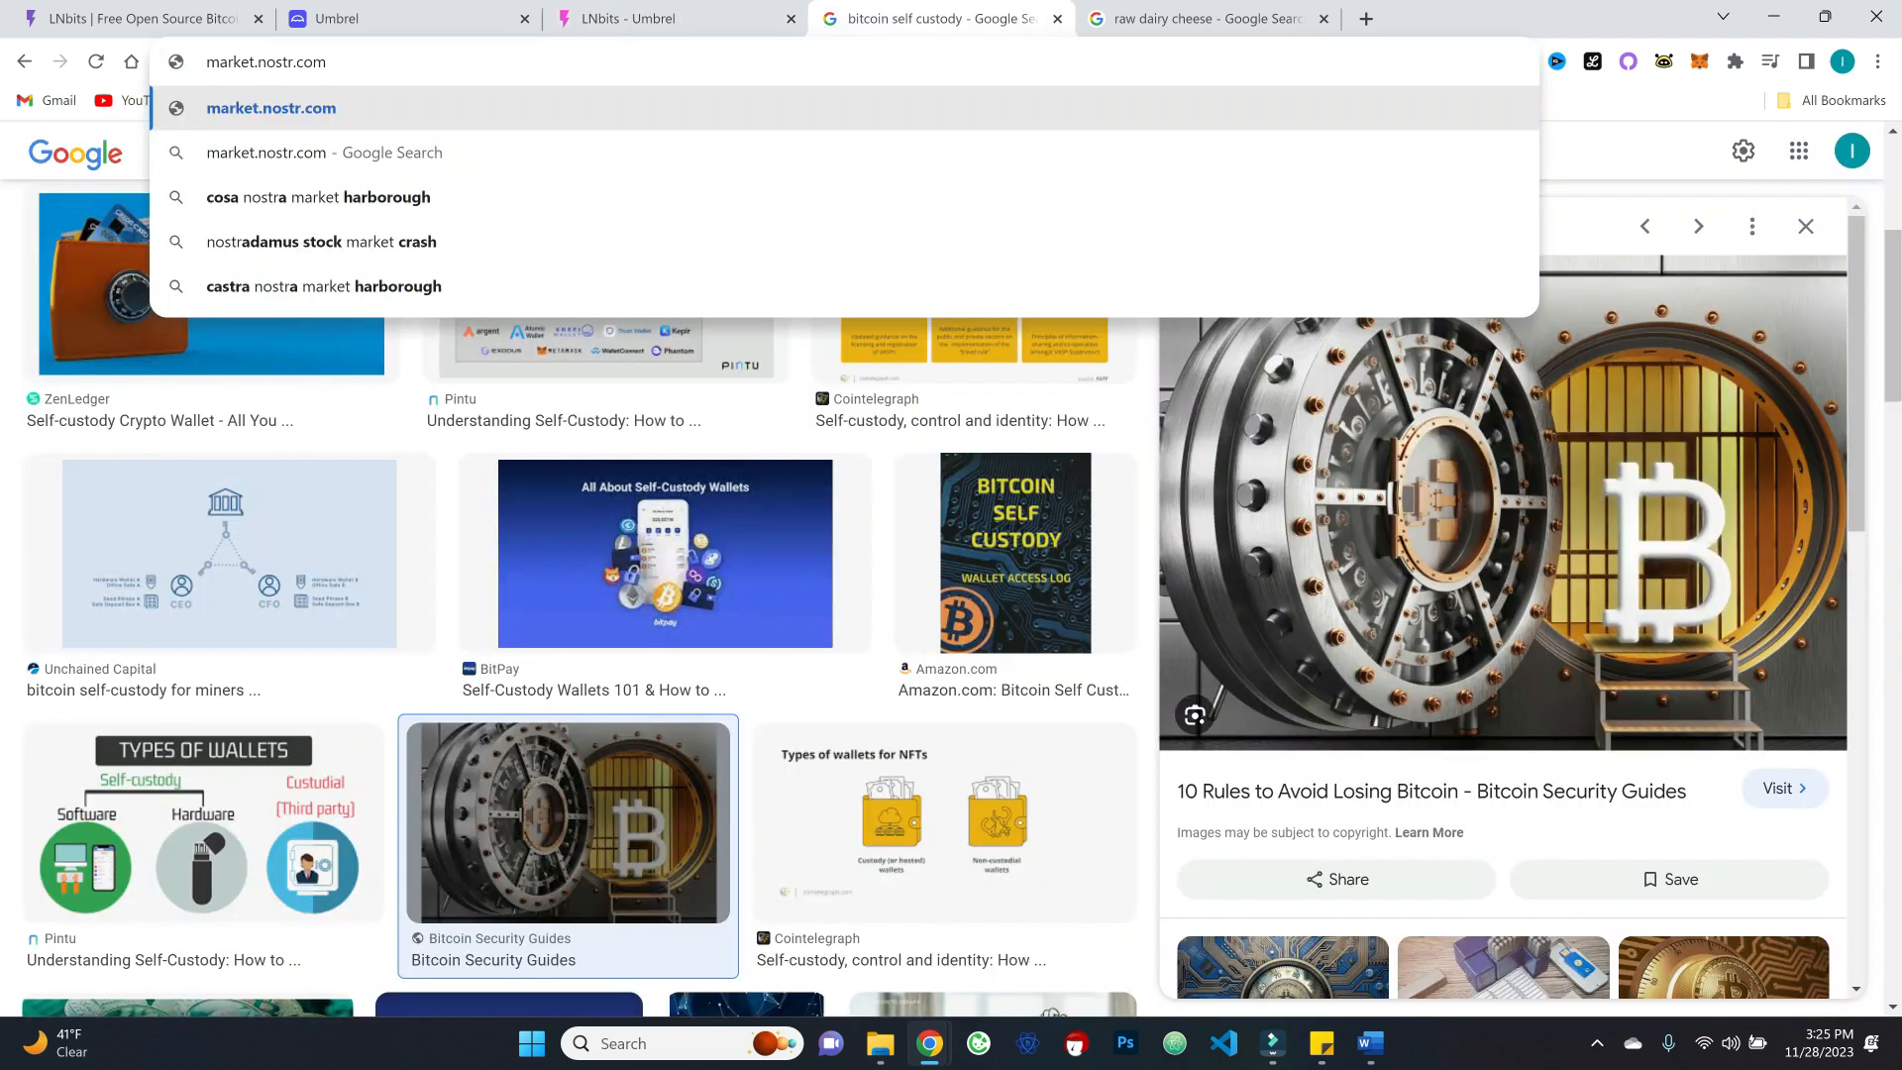
# Step: Open the Nostr Market web app at market.nostr.com and go to its search for products on Nostr
pyautogui.press('Return')
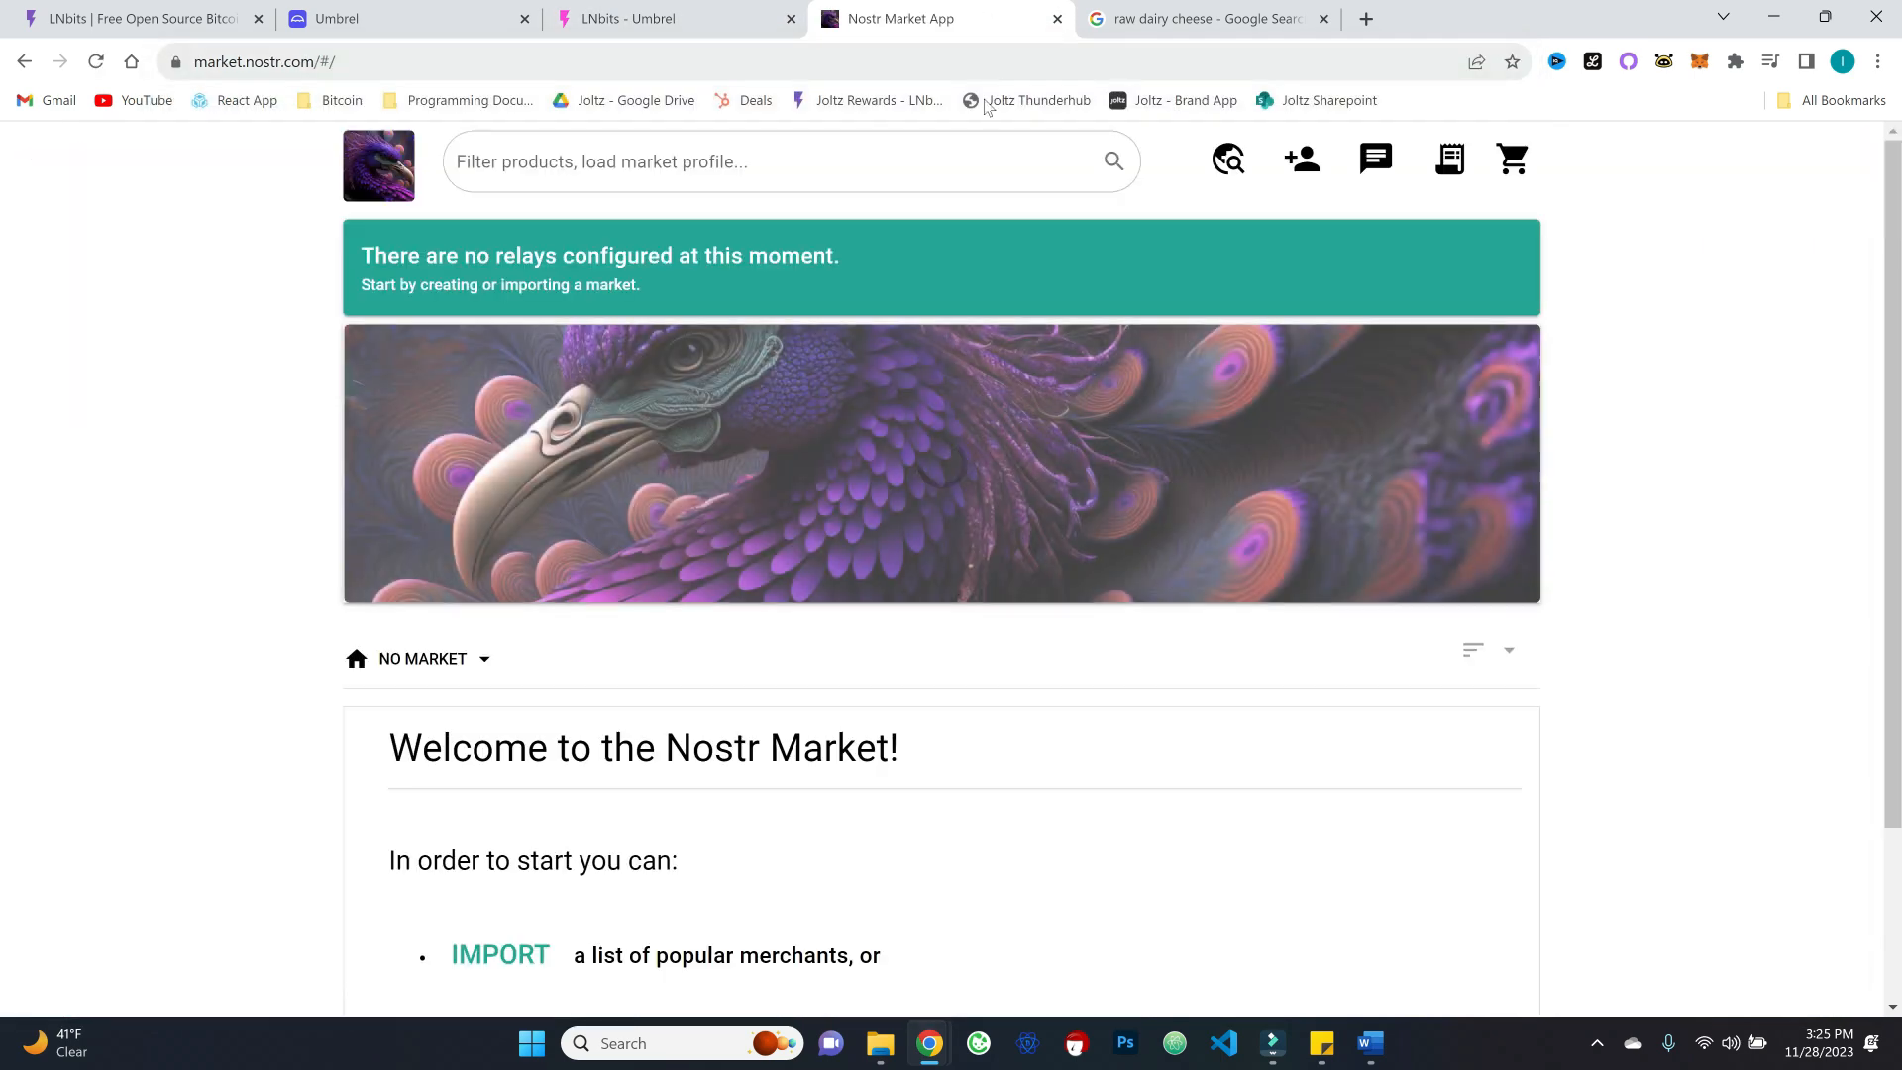
pyautogui.click(1214, 170)
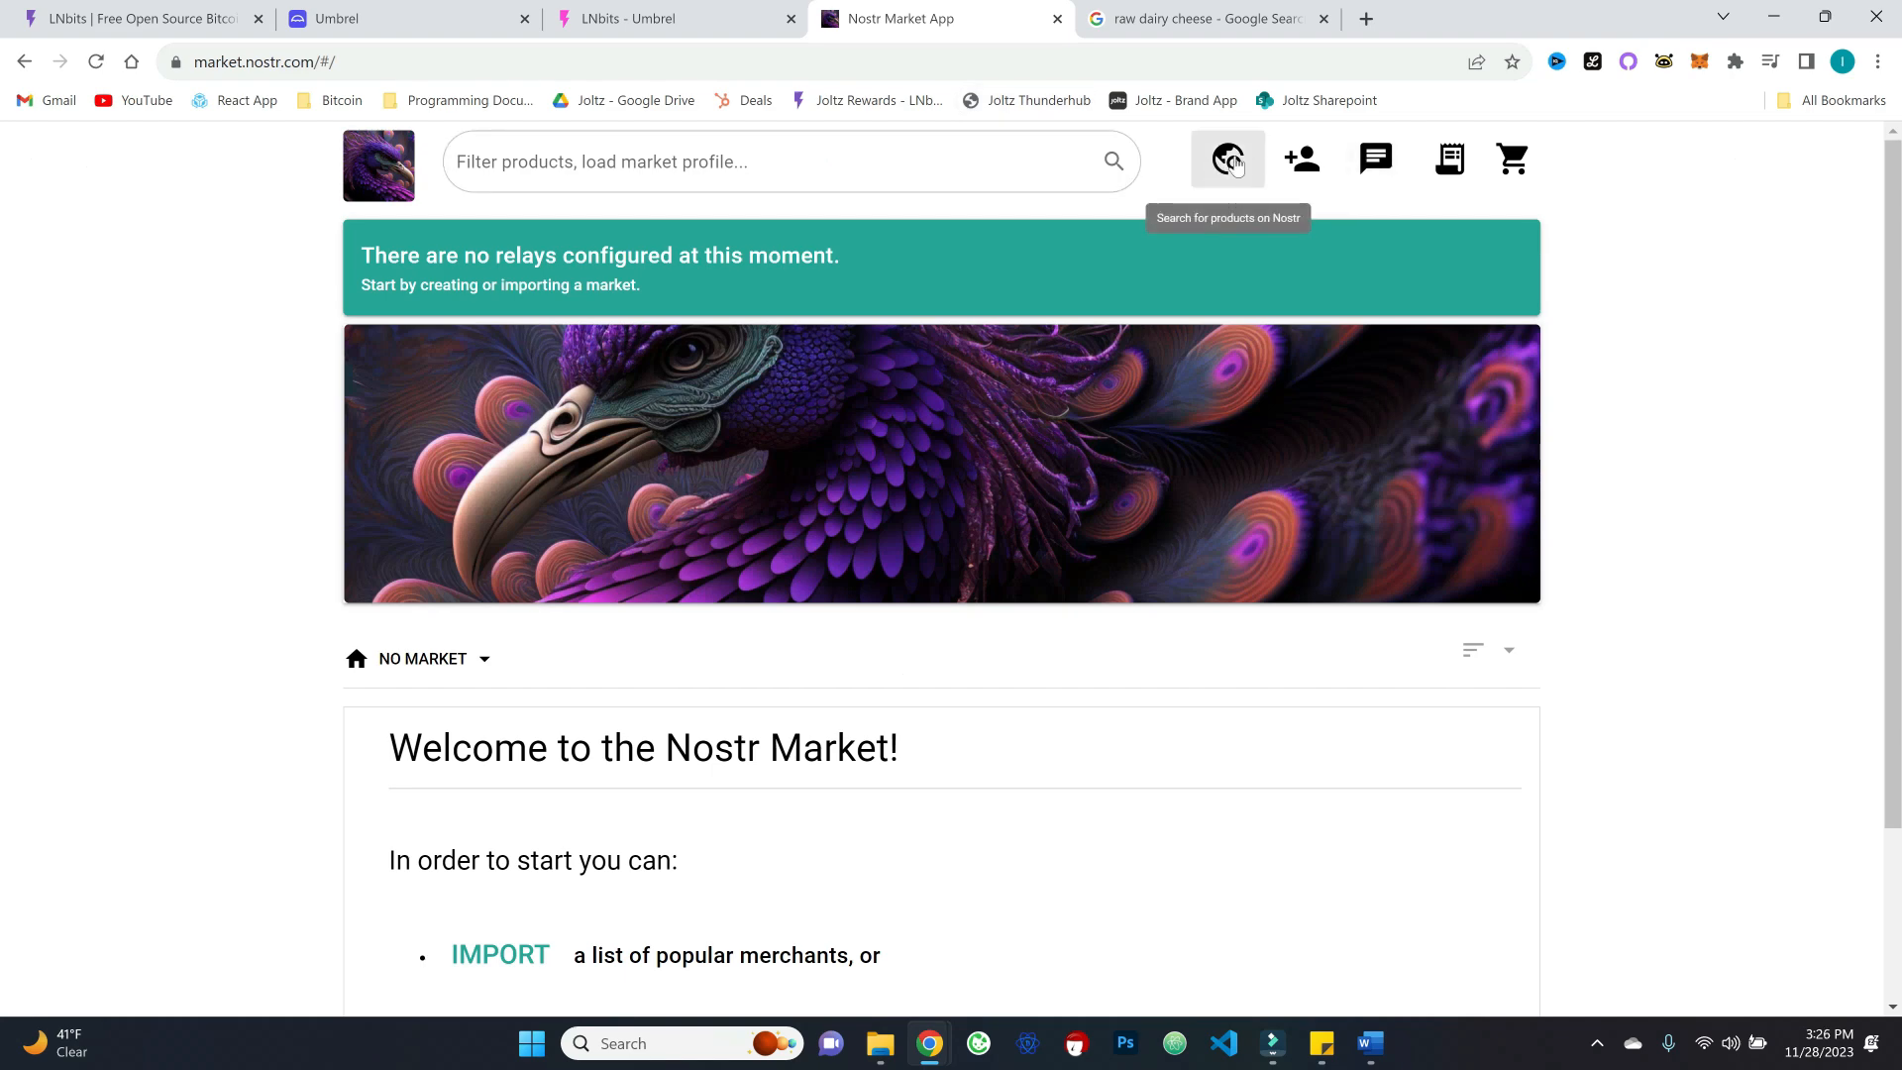
# Step: Look over the product search filters, then generate a new Nostr private key in the account setup and log in with it
pyautogui.scroll(-3, 805, 486)
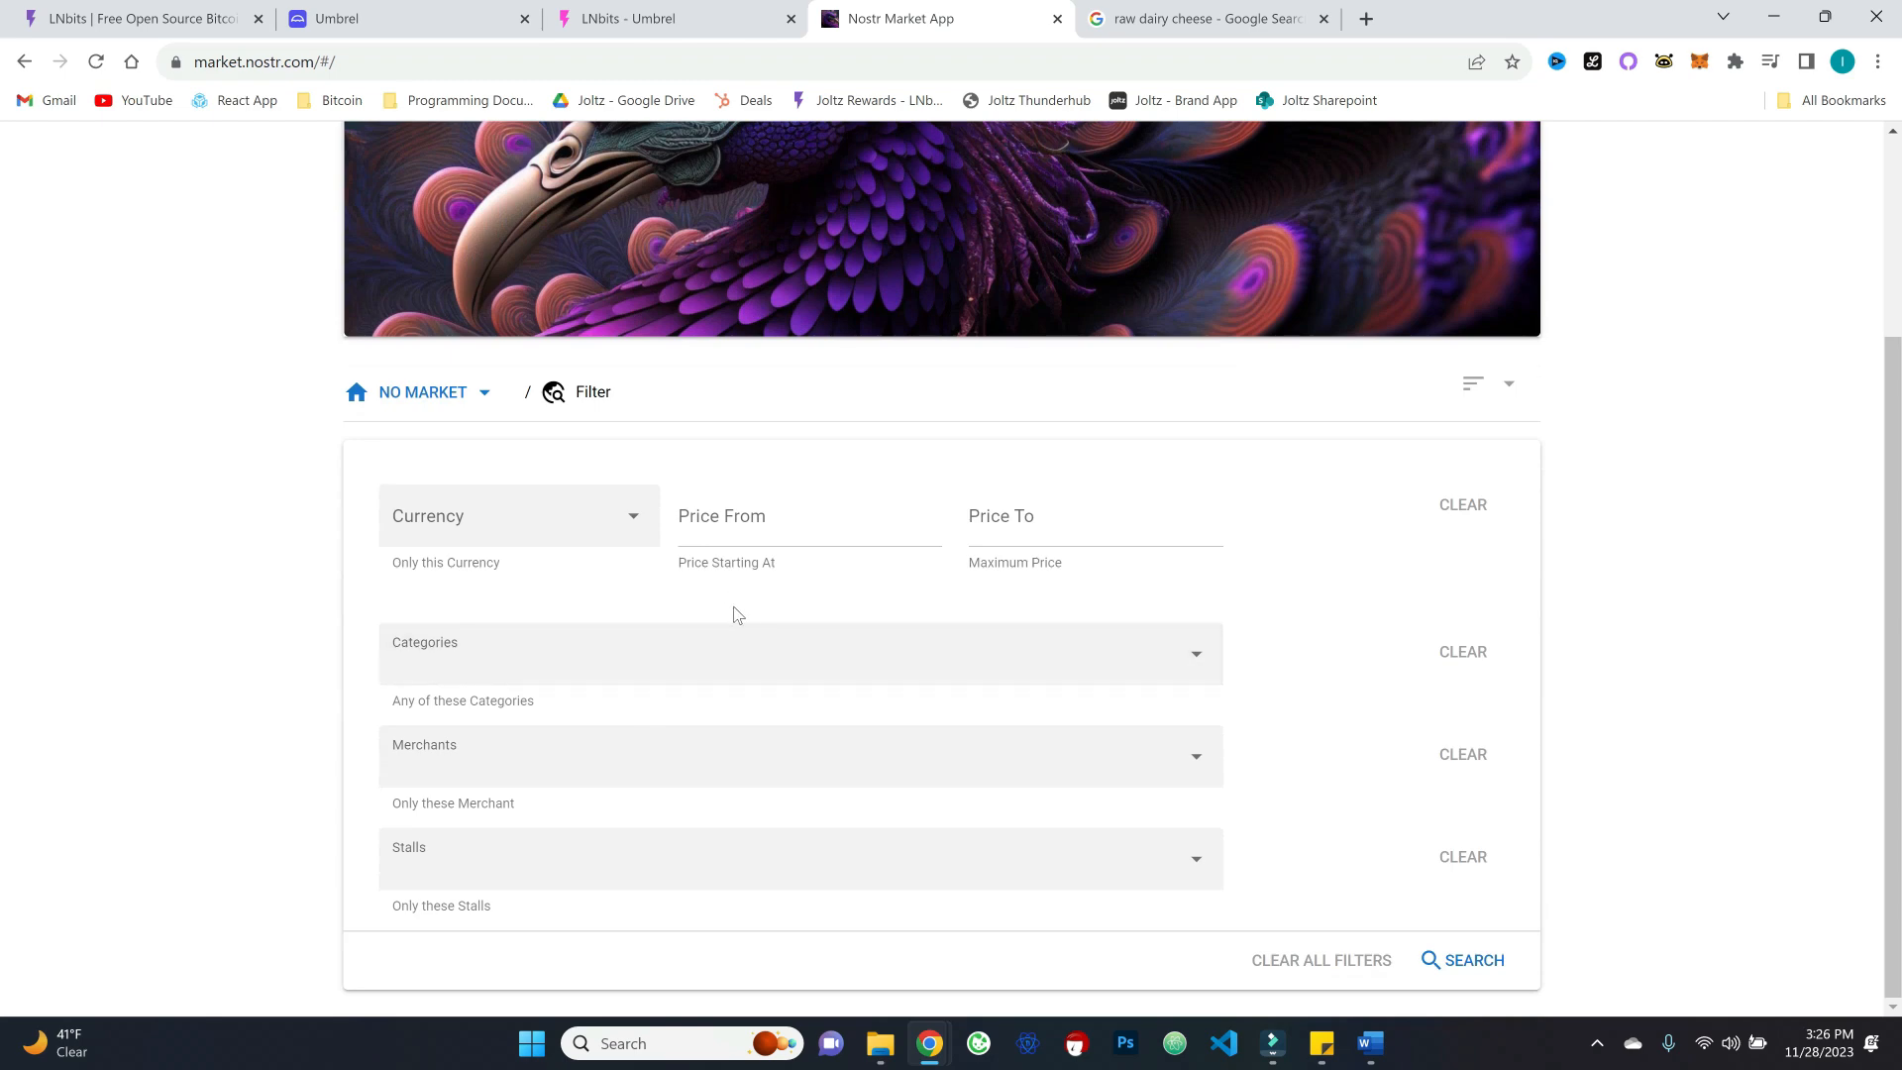
pyautogui.scroll(3, 736, 611)
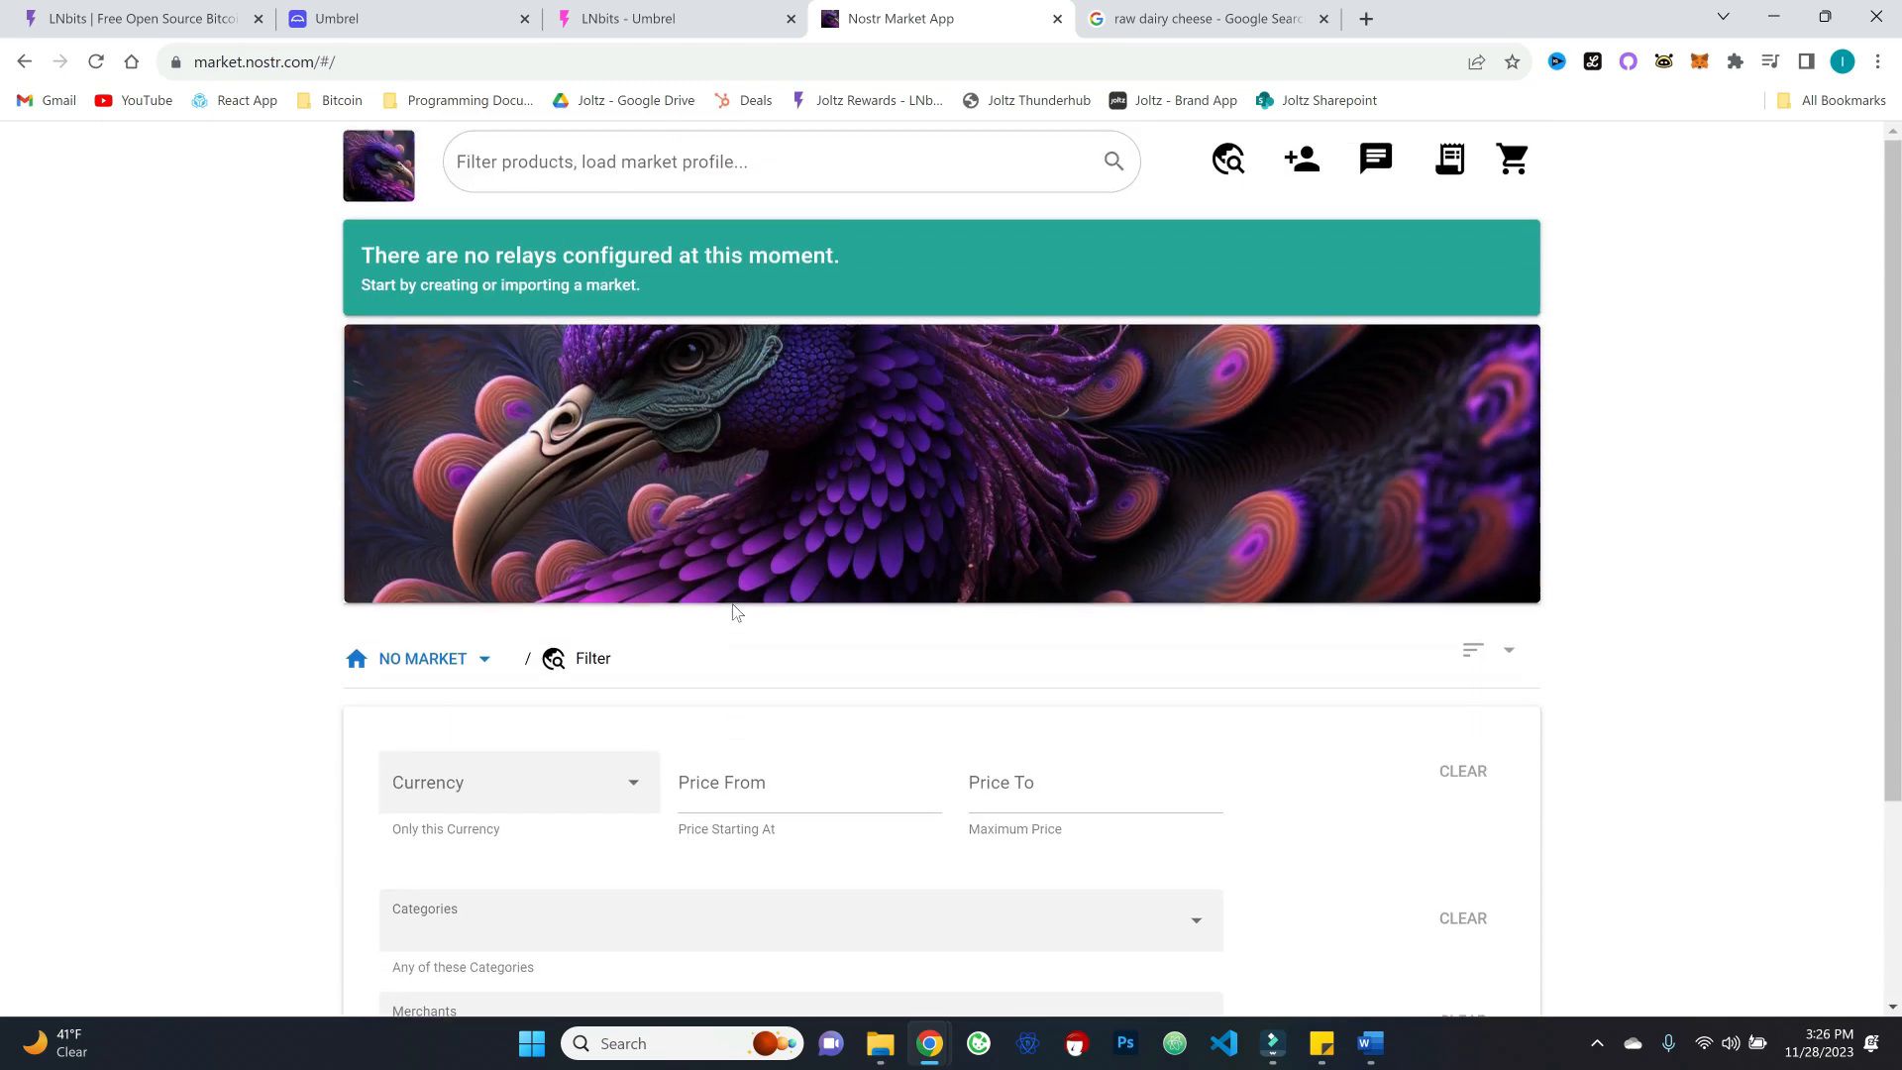
pyautogui.click(1301, 166)
pyautogui.click(1470, 806)
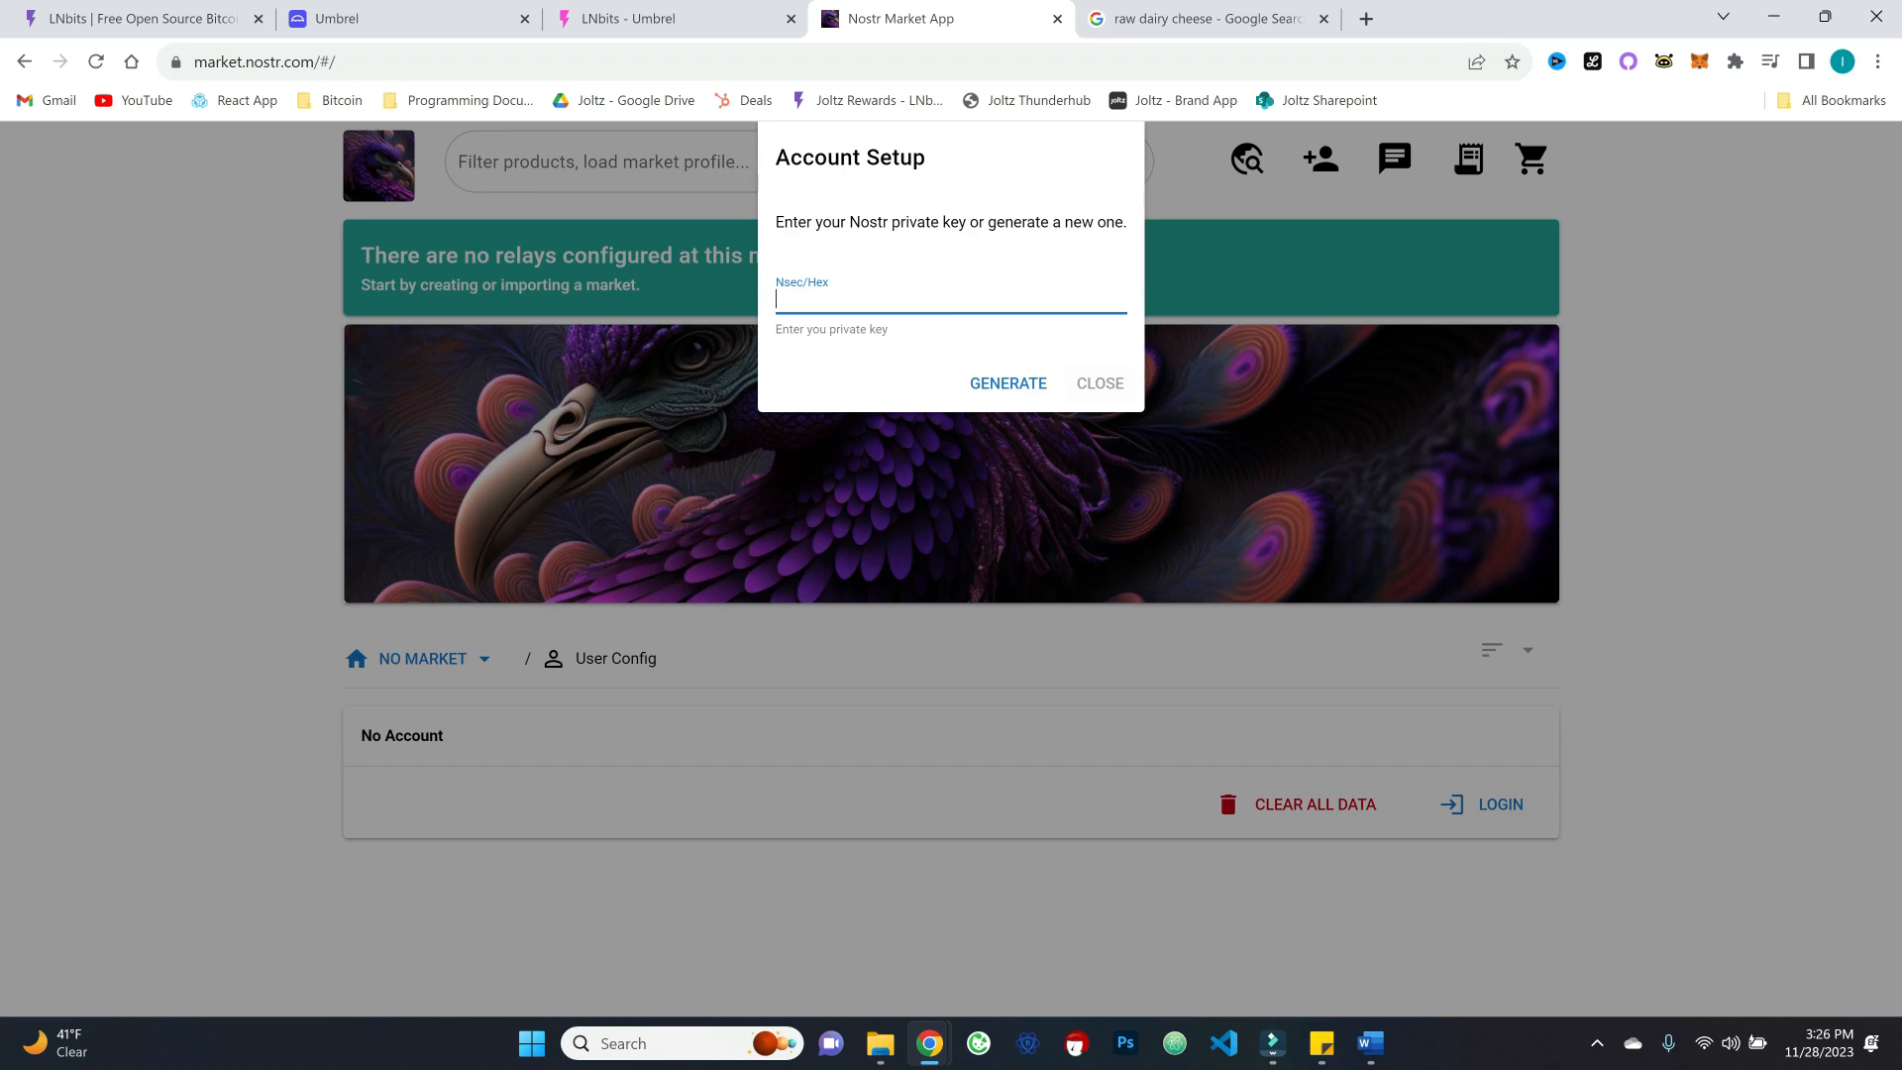
pyautogui.click(1008, 384)
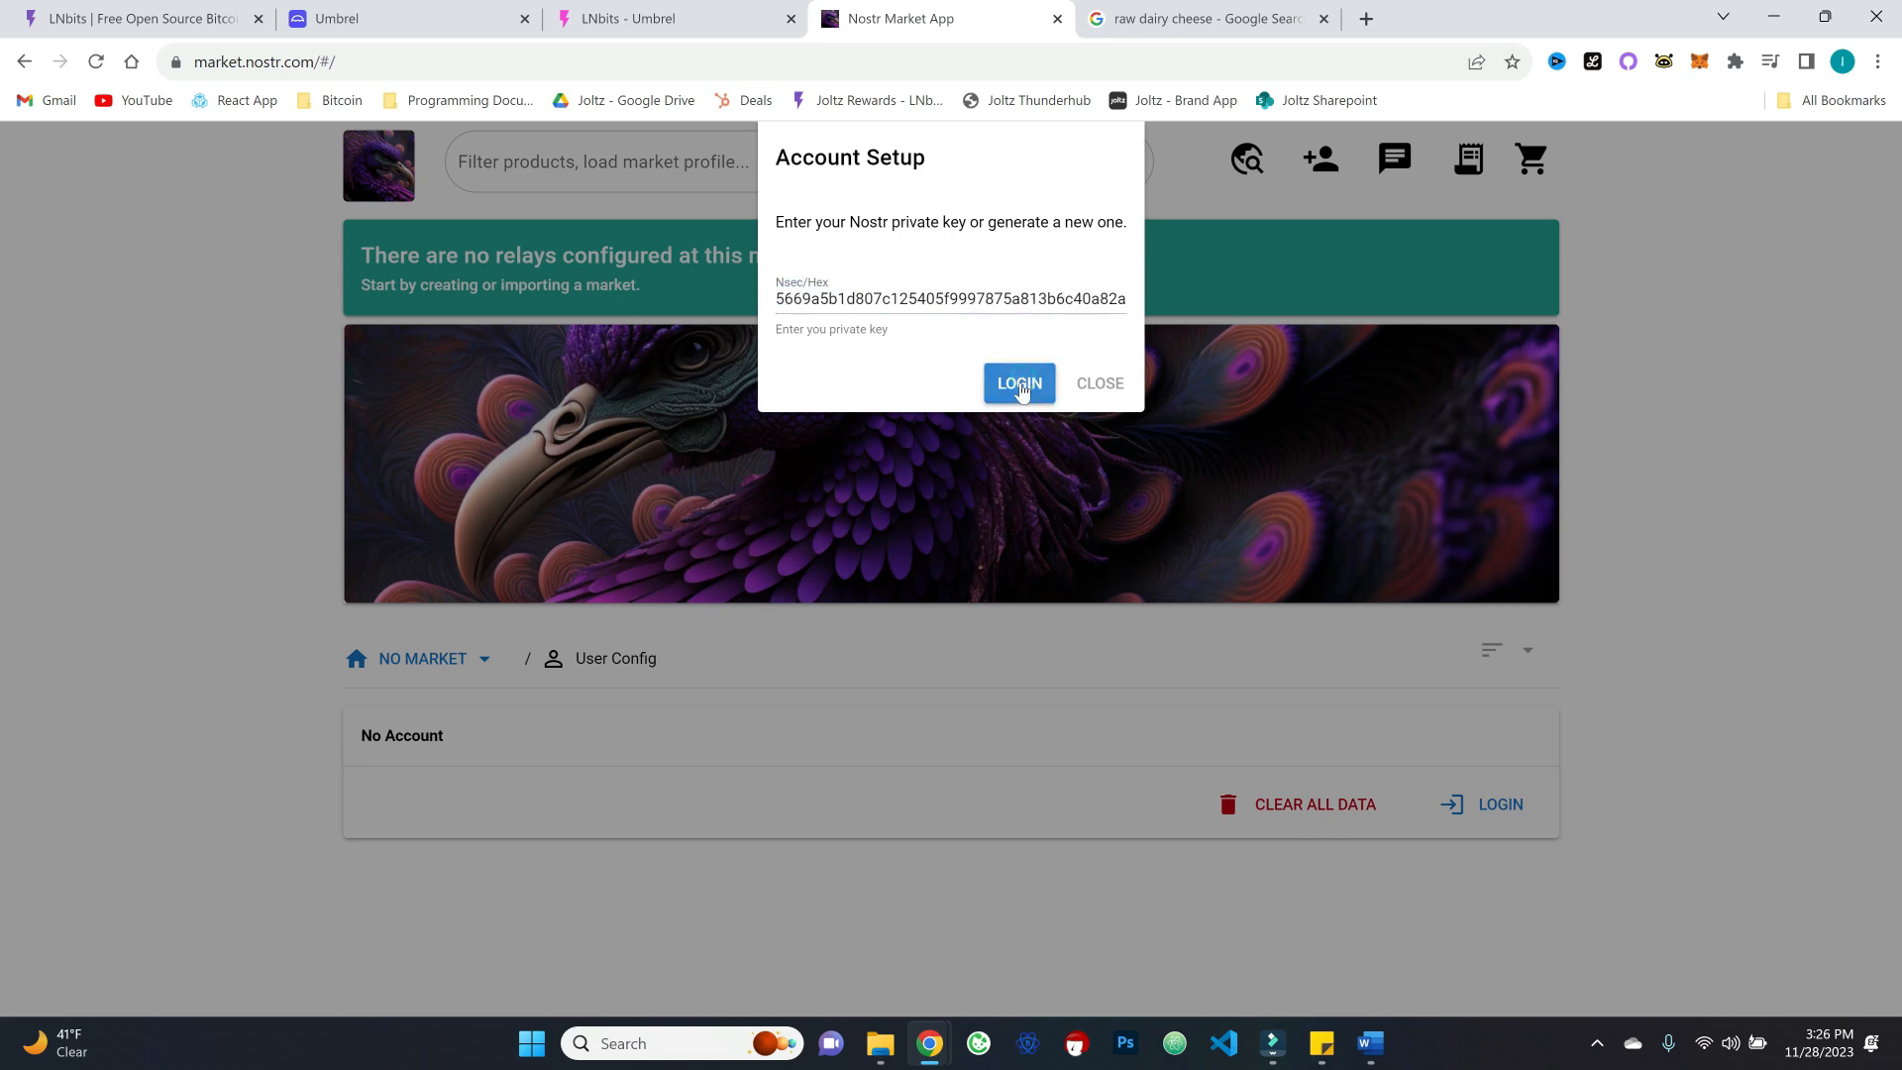
pyautogui.click(1021, 385)
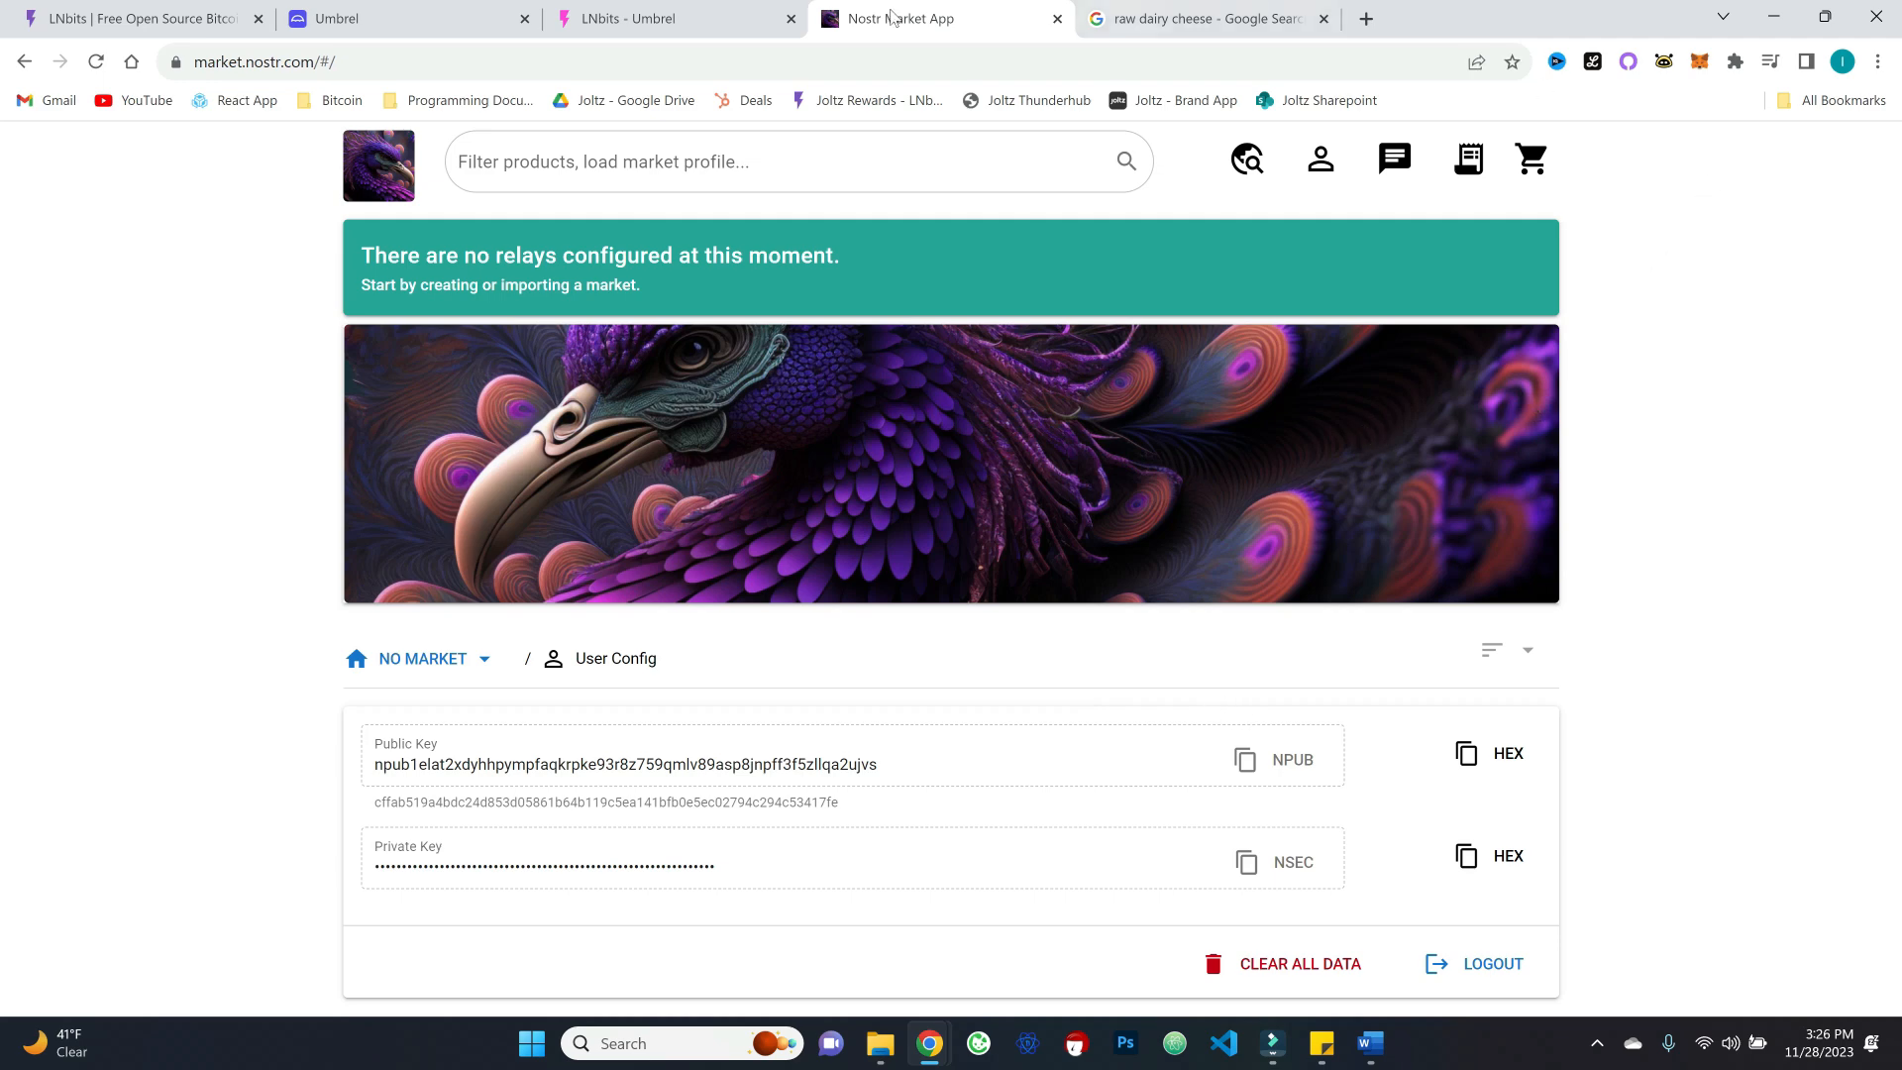
# Step: Return to the market's welcome page and choose to add a merchant using its public key
pyautogui.click(1407, 169)
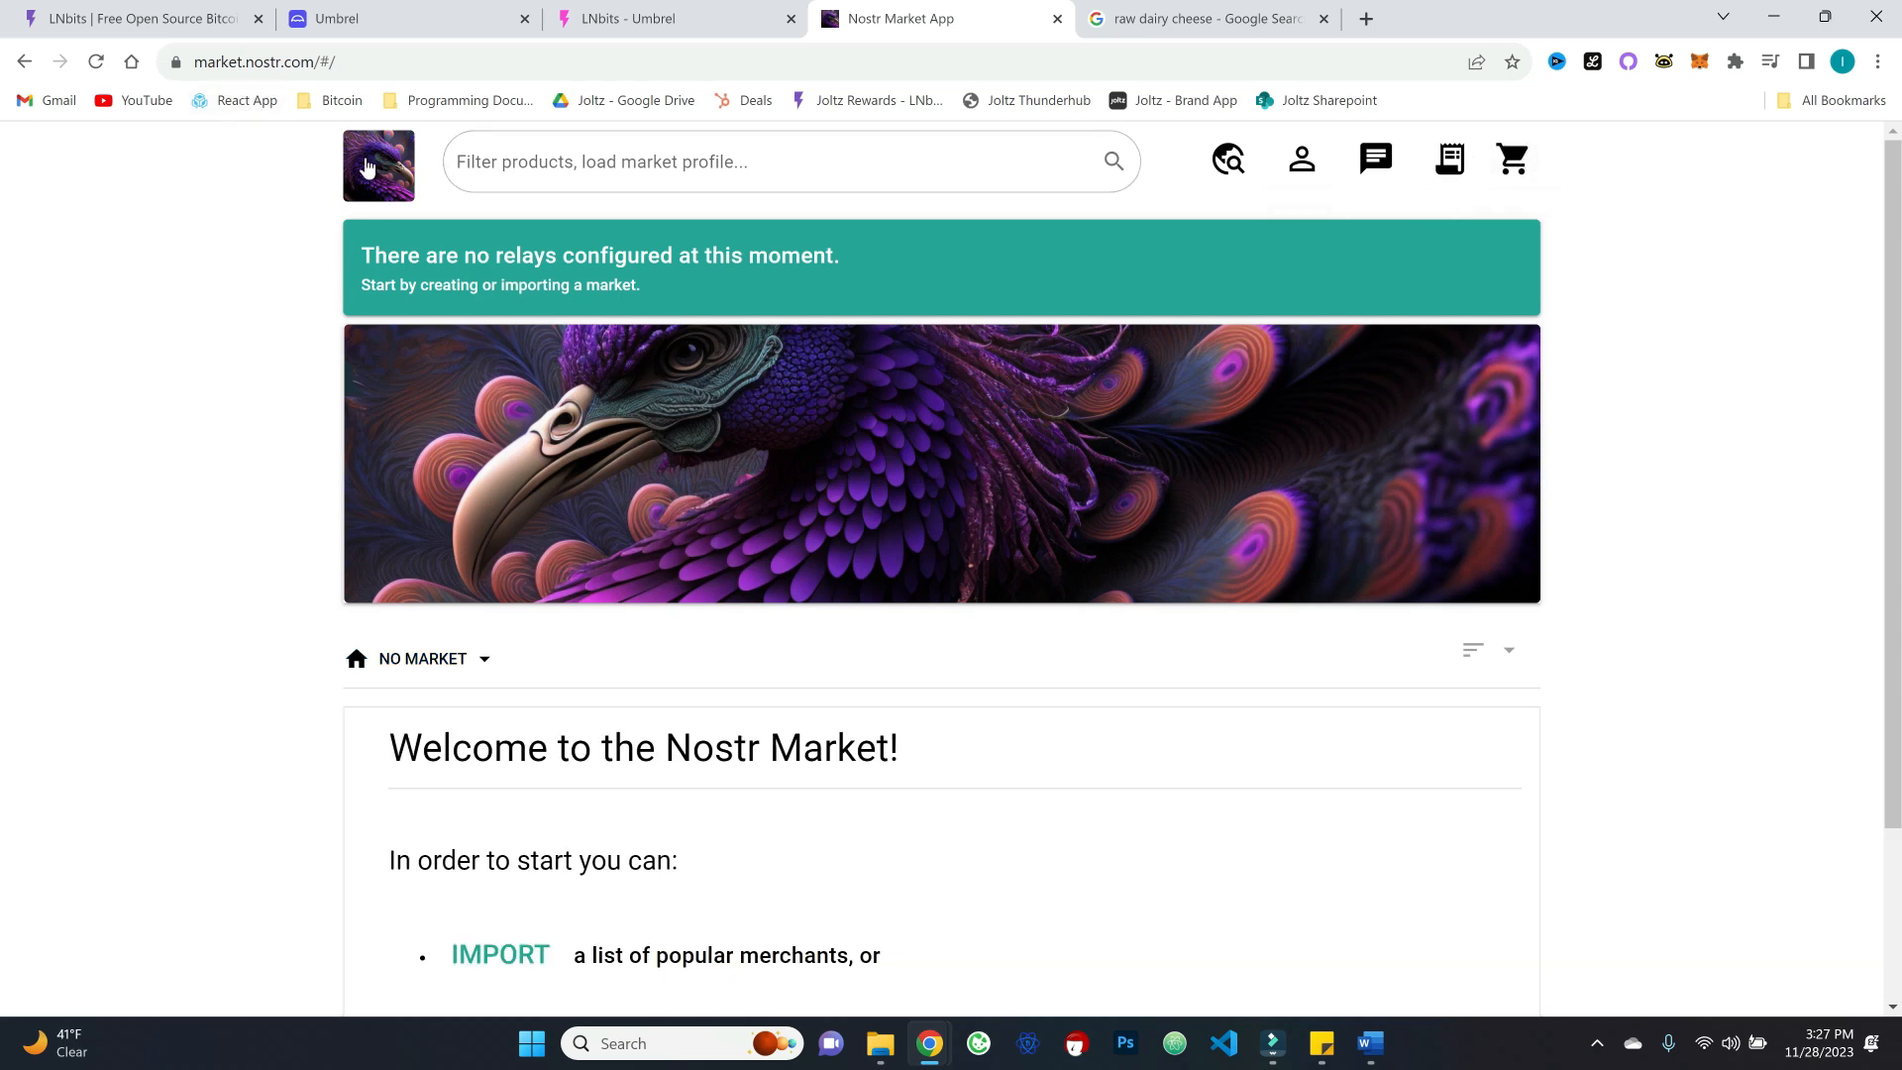
pyautogui.scroll(-2, 218, 414)
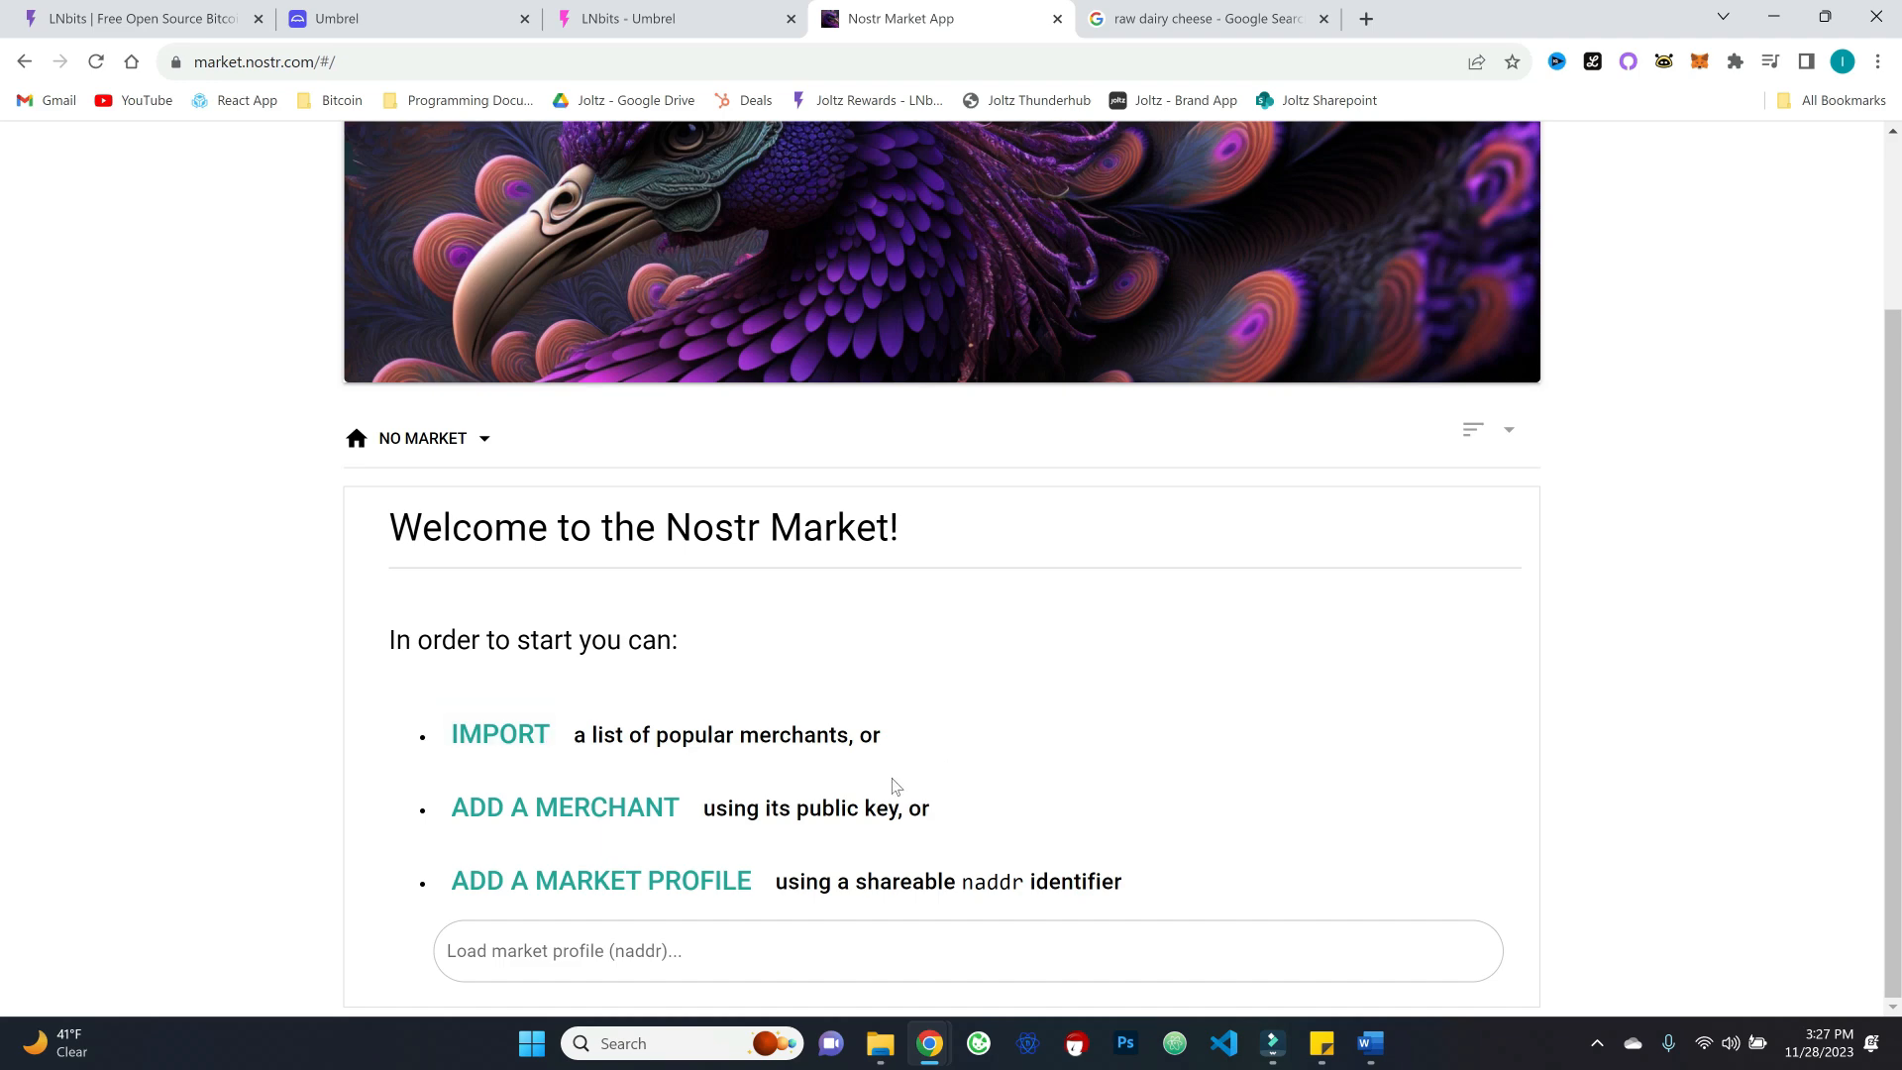
pyautogui.click(614, 813)
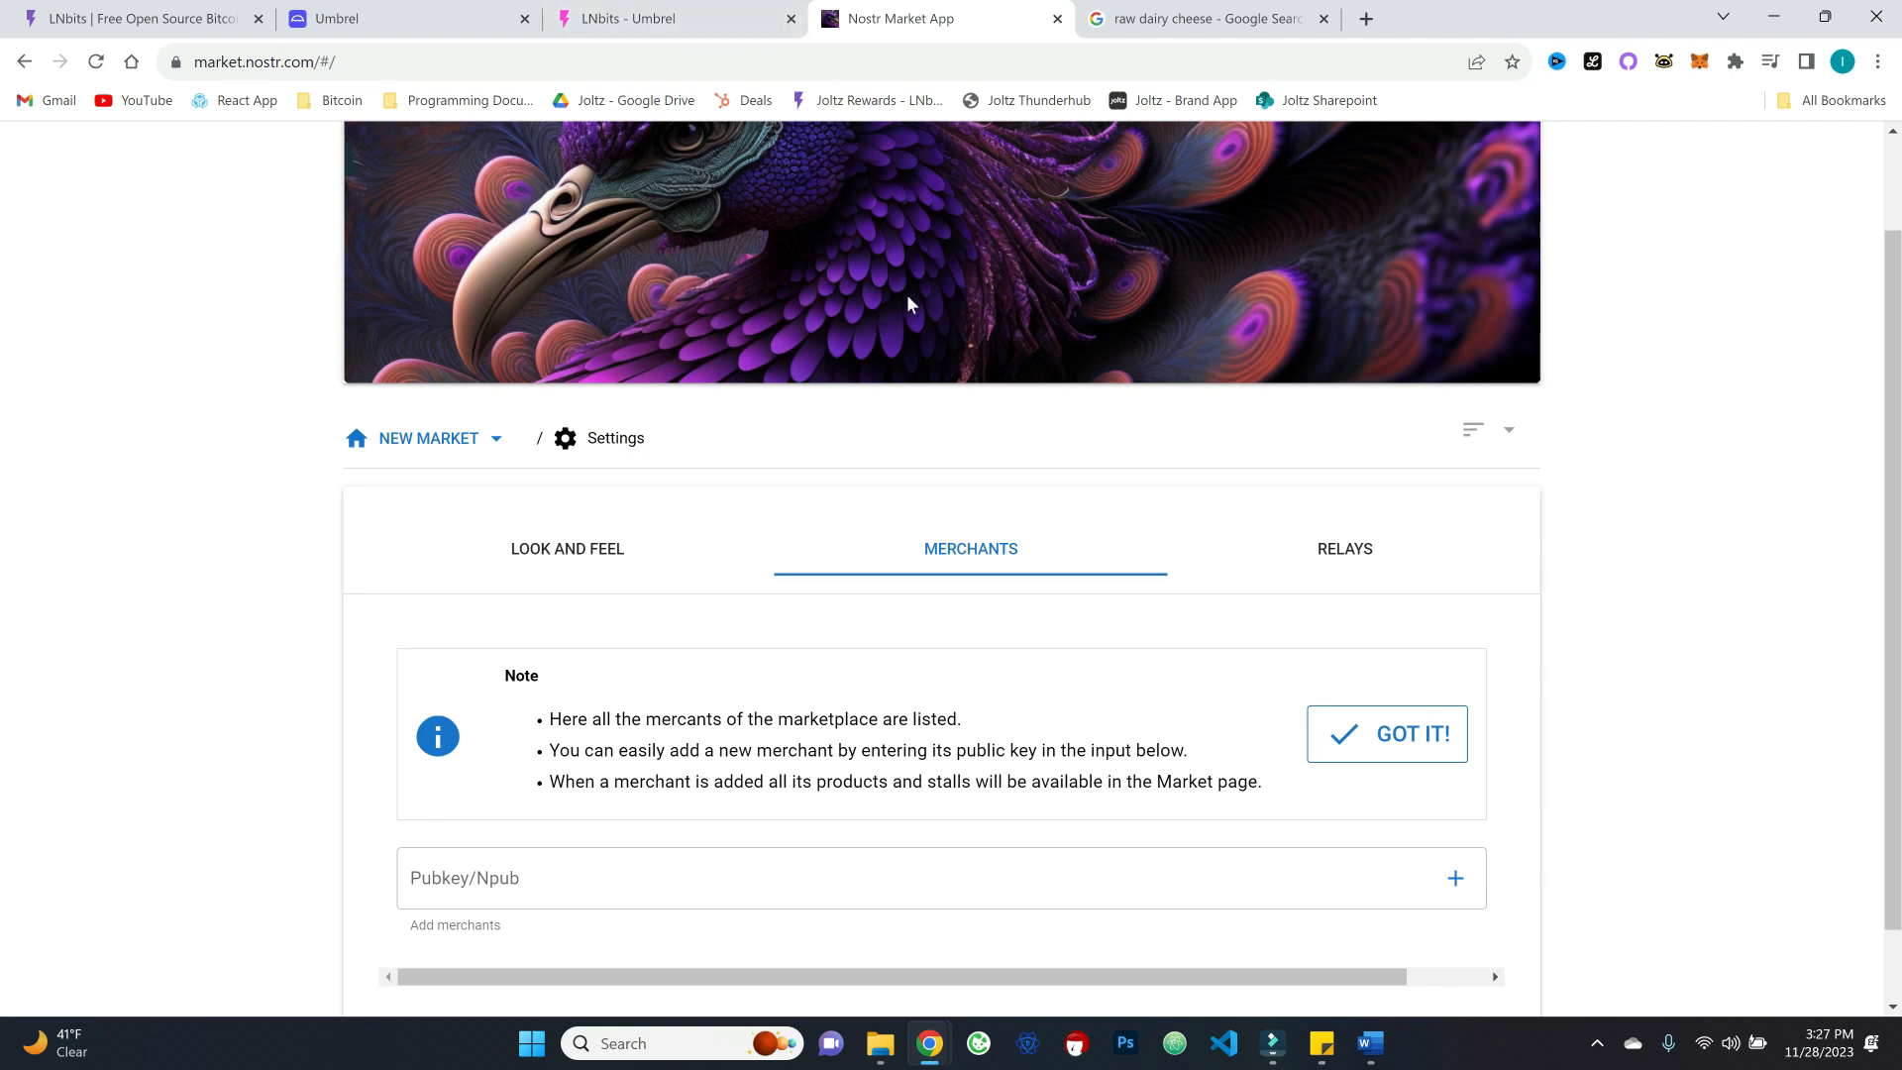
# Step: Switch to LNbits, show the Nostr Market merchant's keys, and copy the public key
pyautogui.moveTo(654, 21)
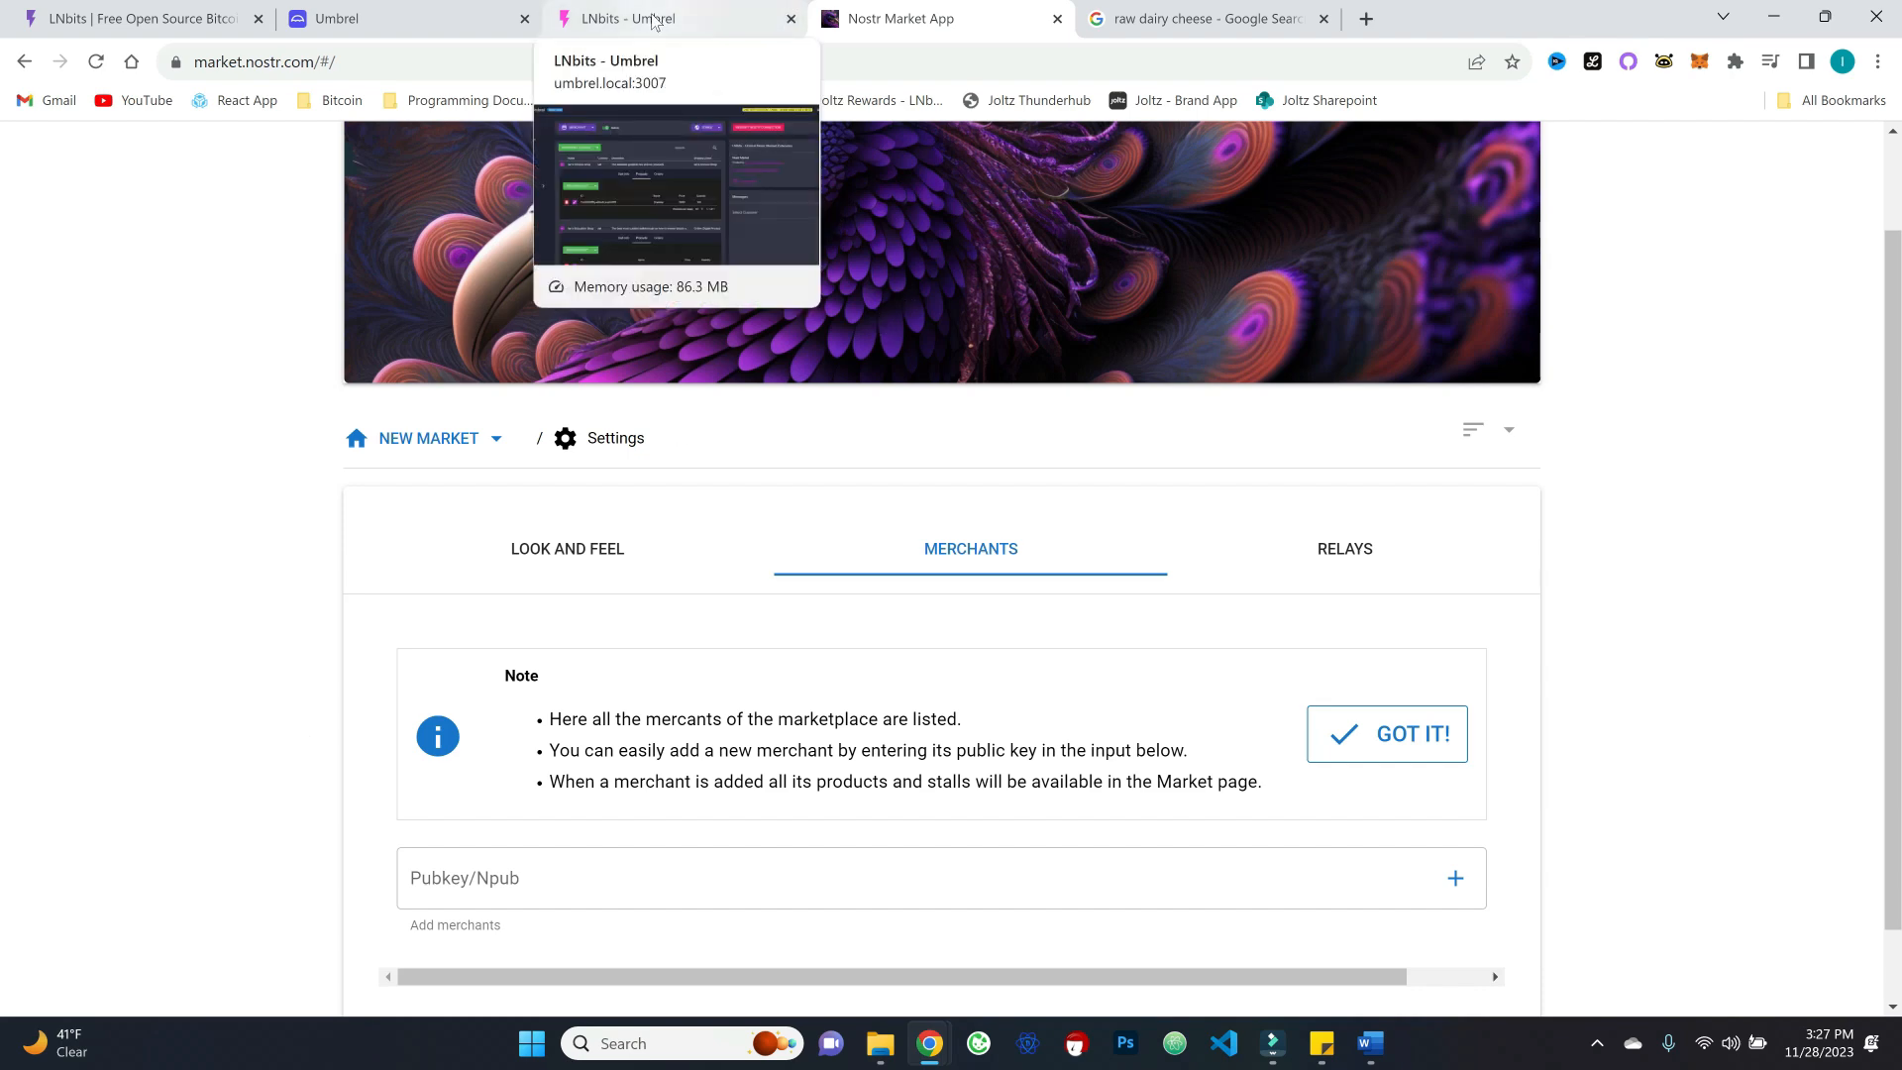
pyautogui.click(639, 26)
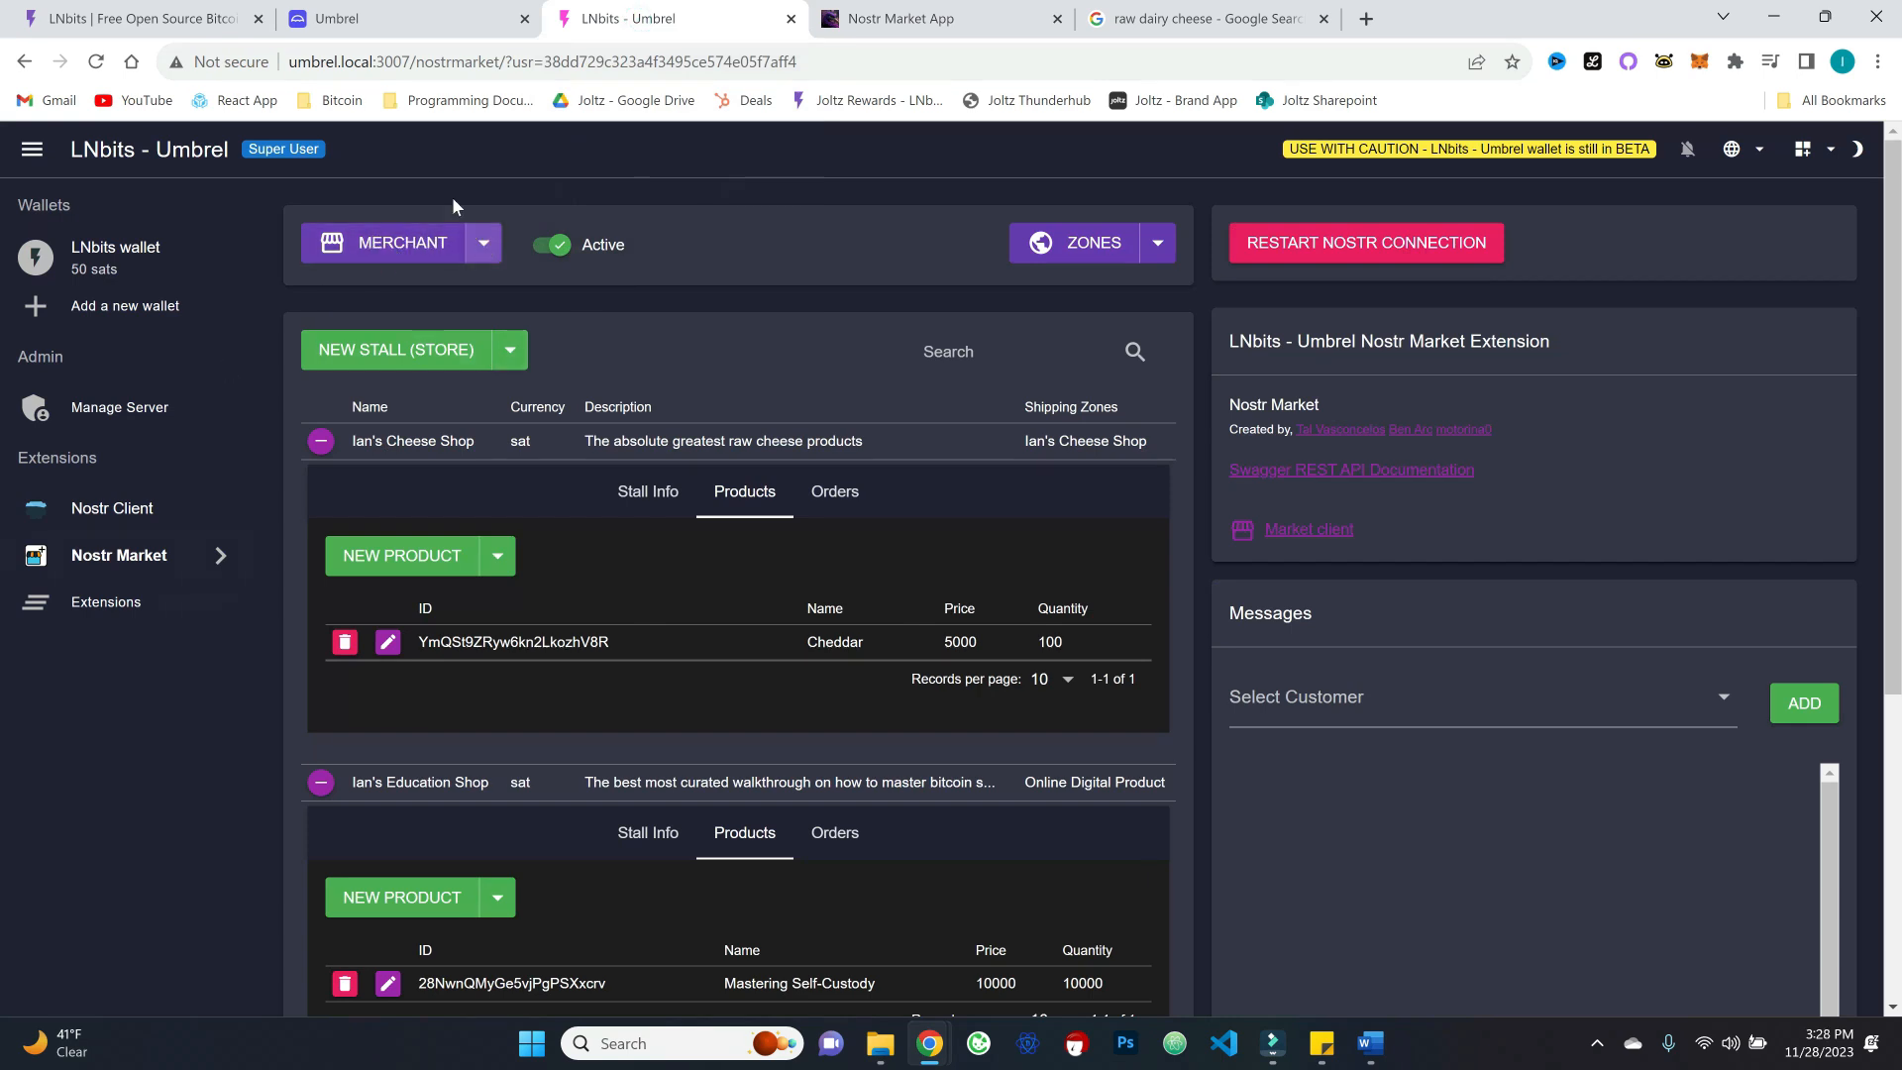
pyautogui.click(483, 244)
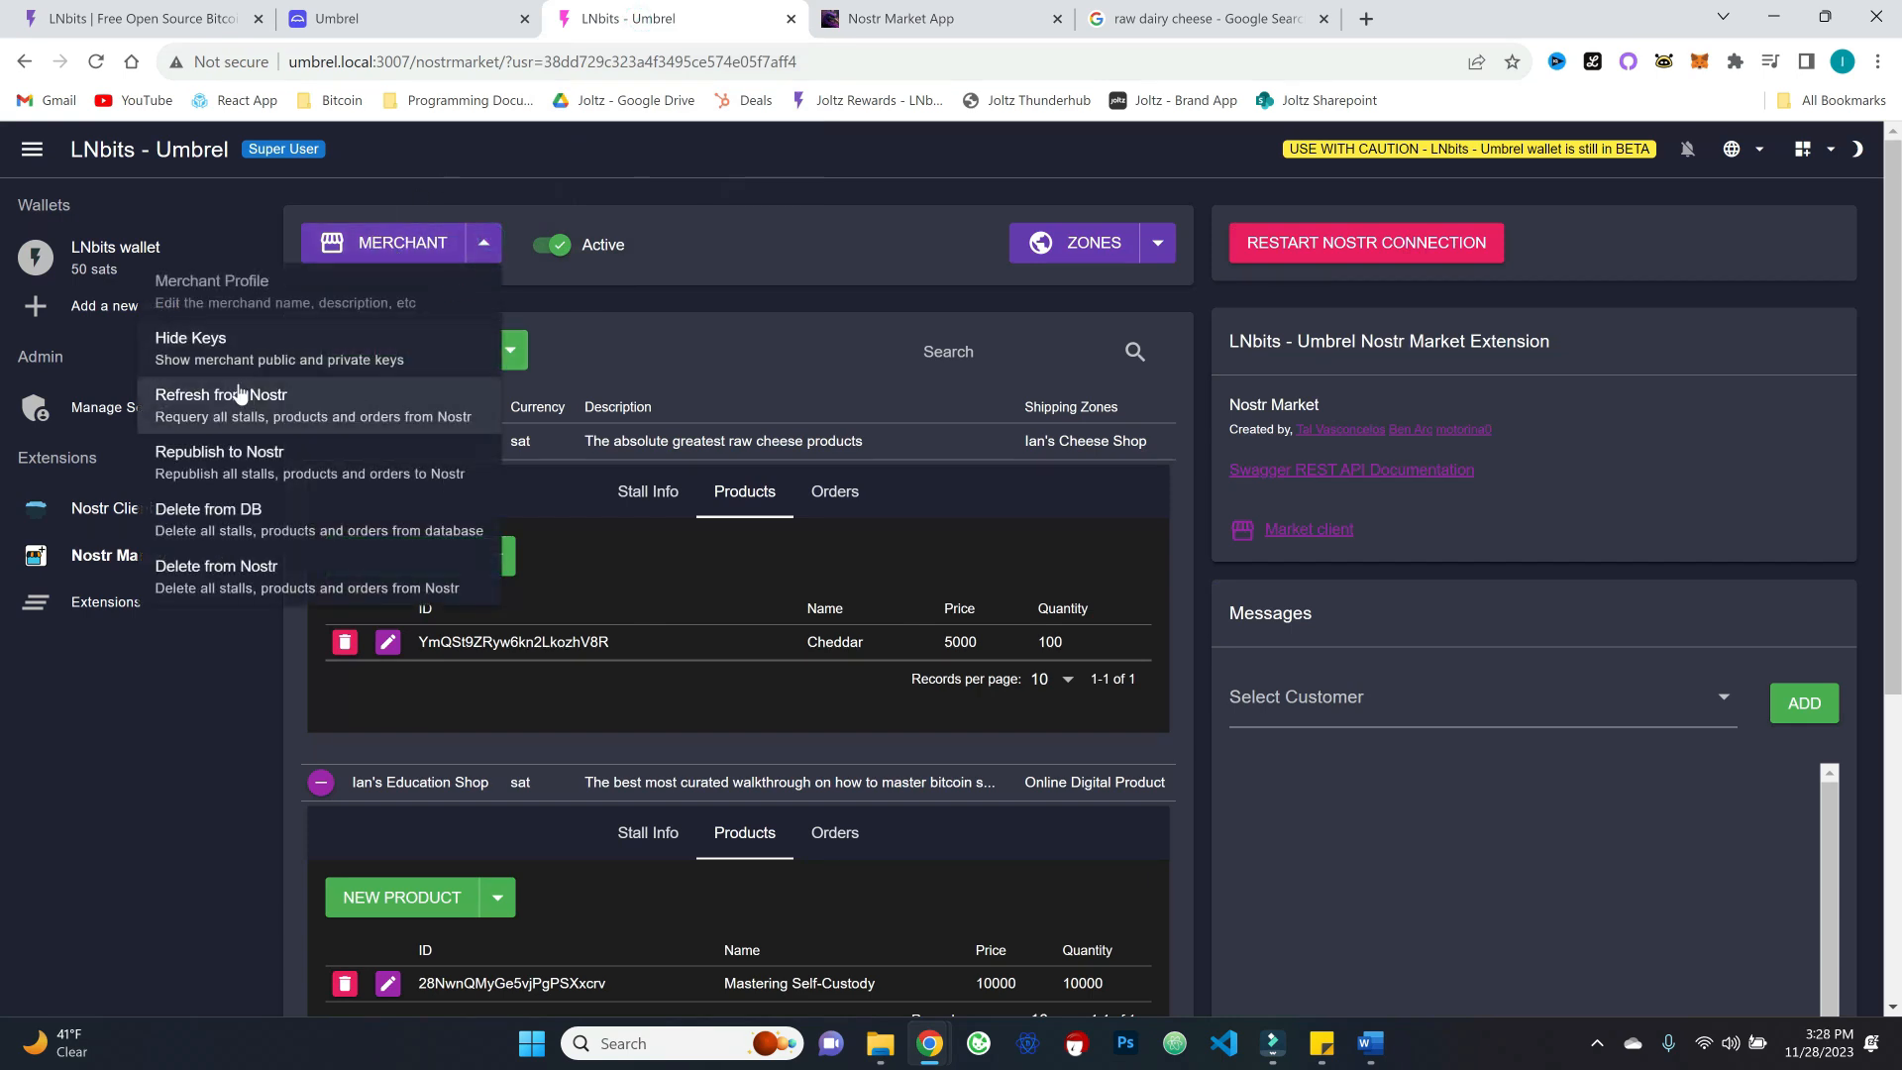
pyautogui.click(275, 343)
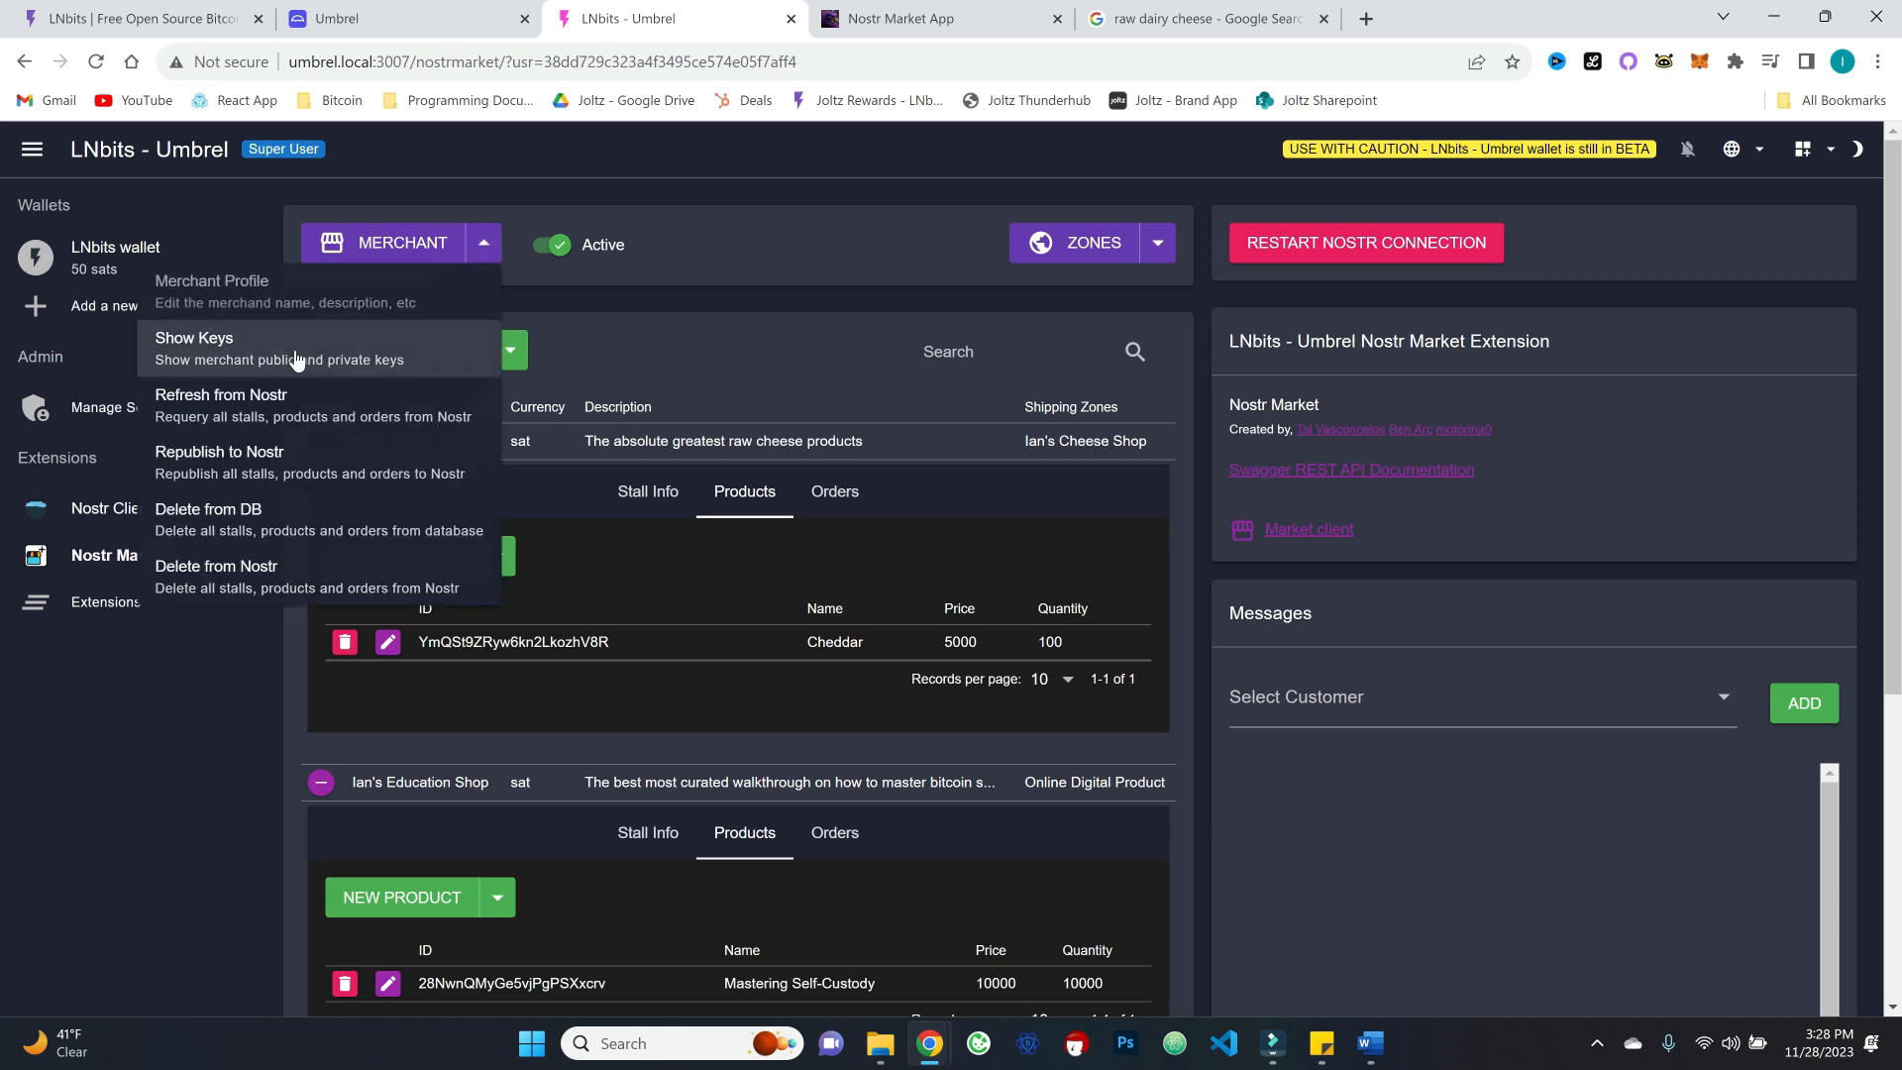
pyautogui.click(465, 682)
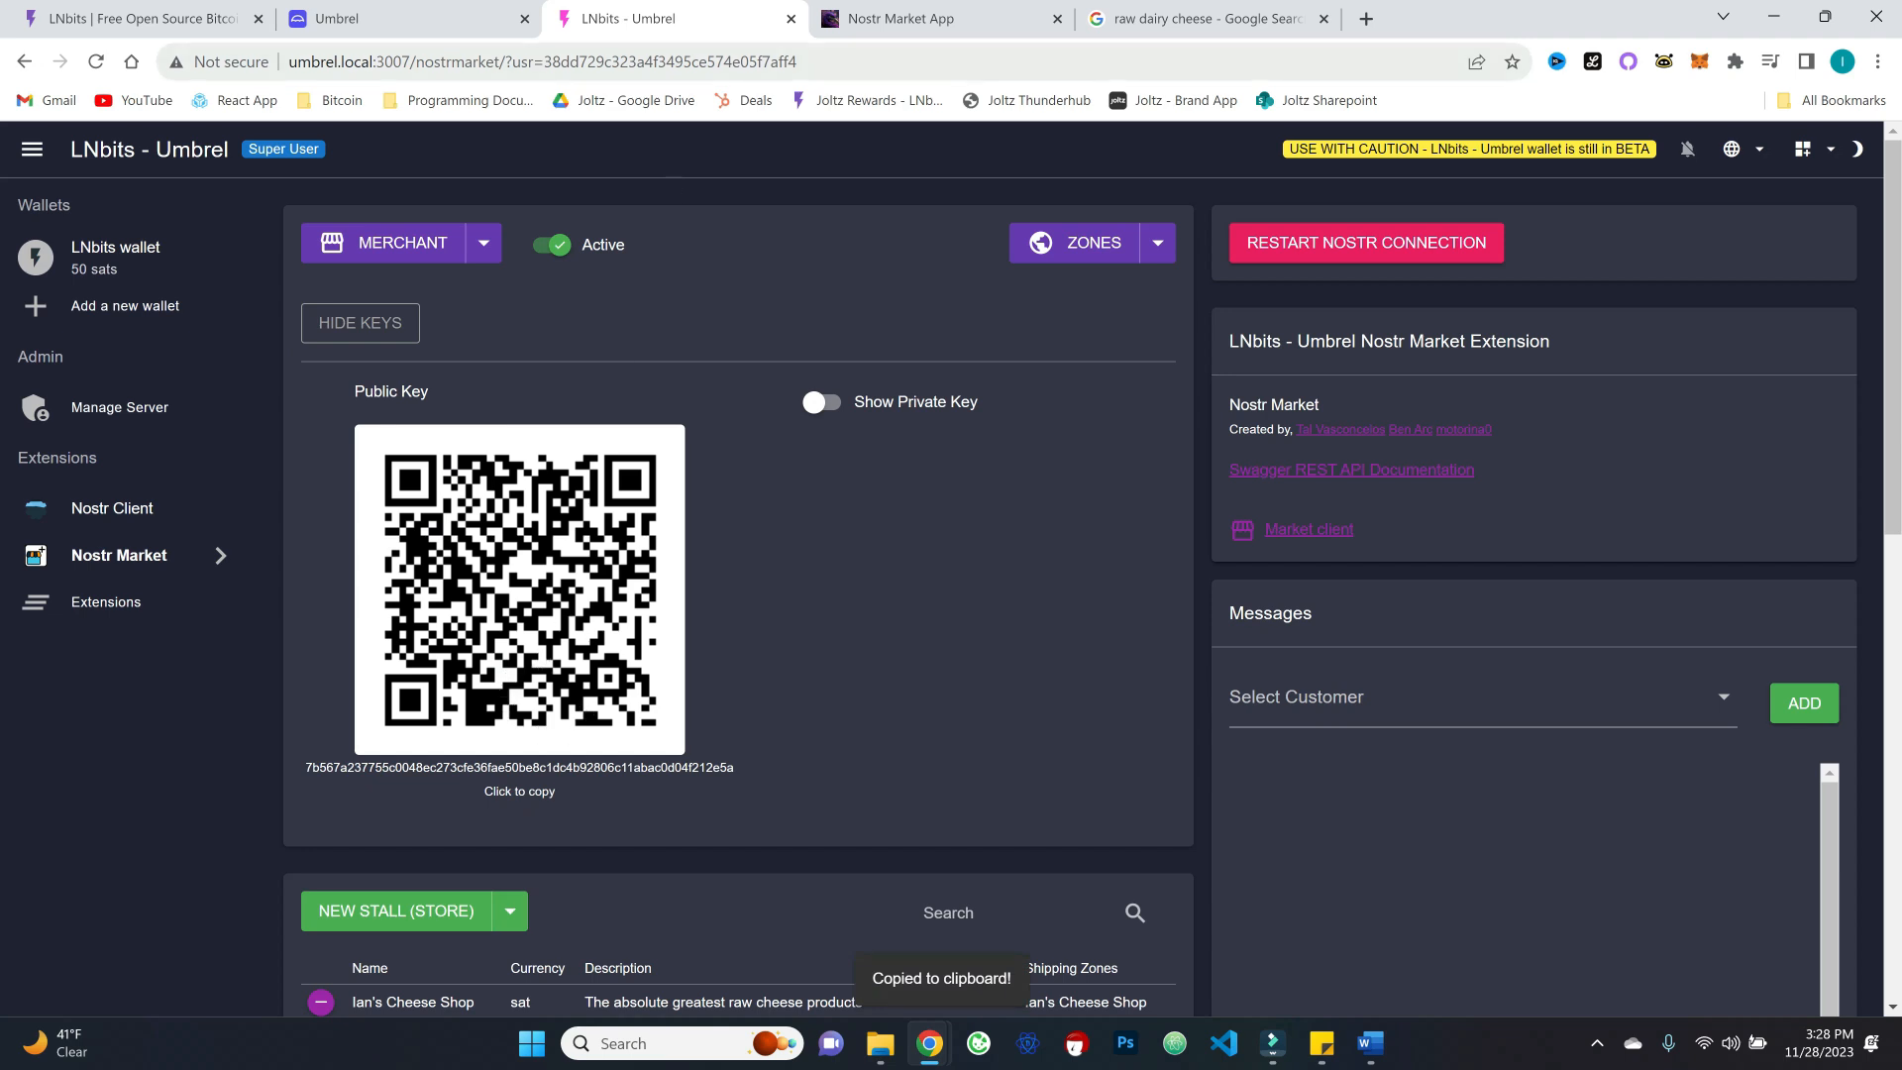
# Step: Back in the Nostr Market app, add the merchant to the new market with the copied public key
pyautogui.click(922, 20)
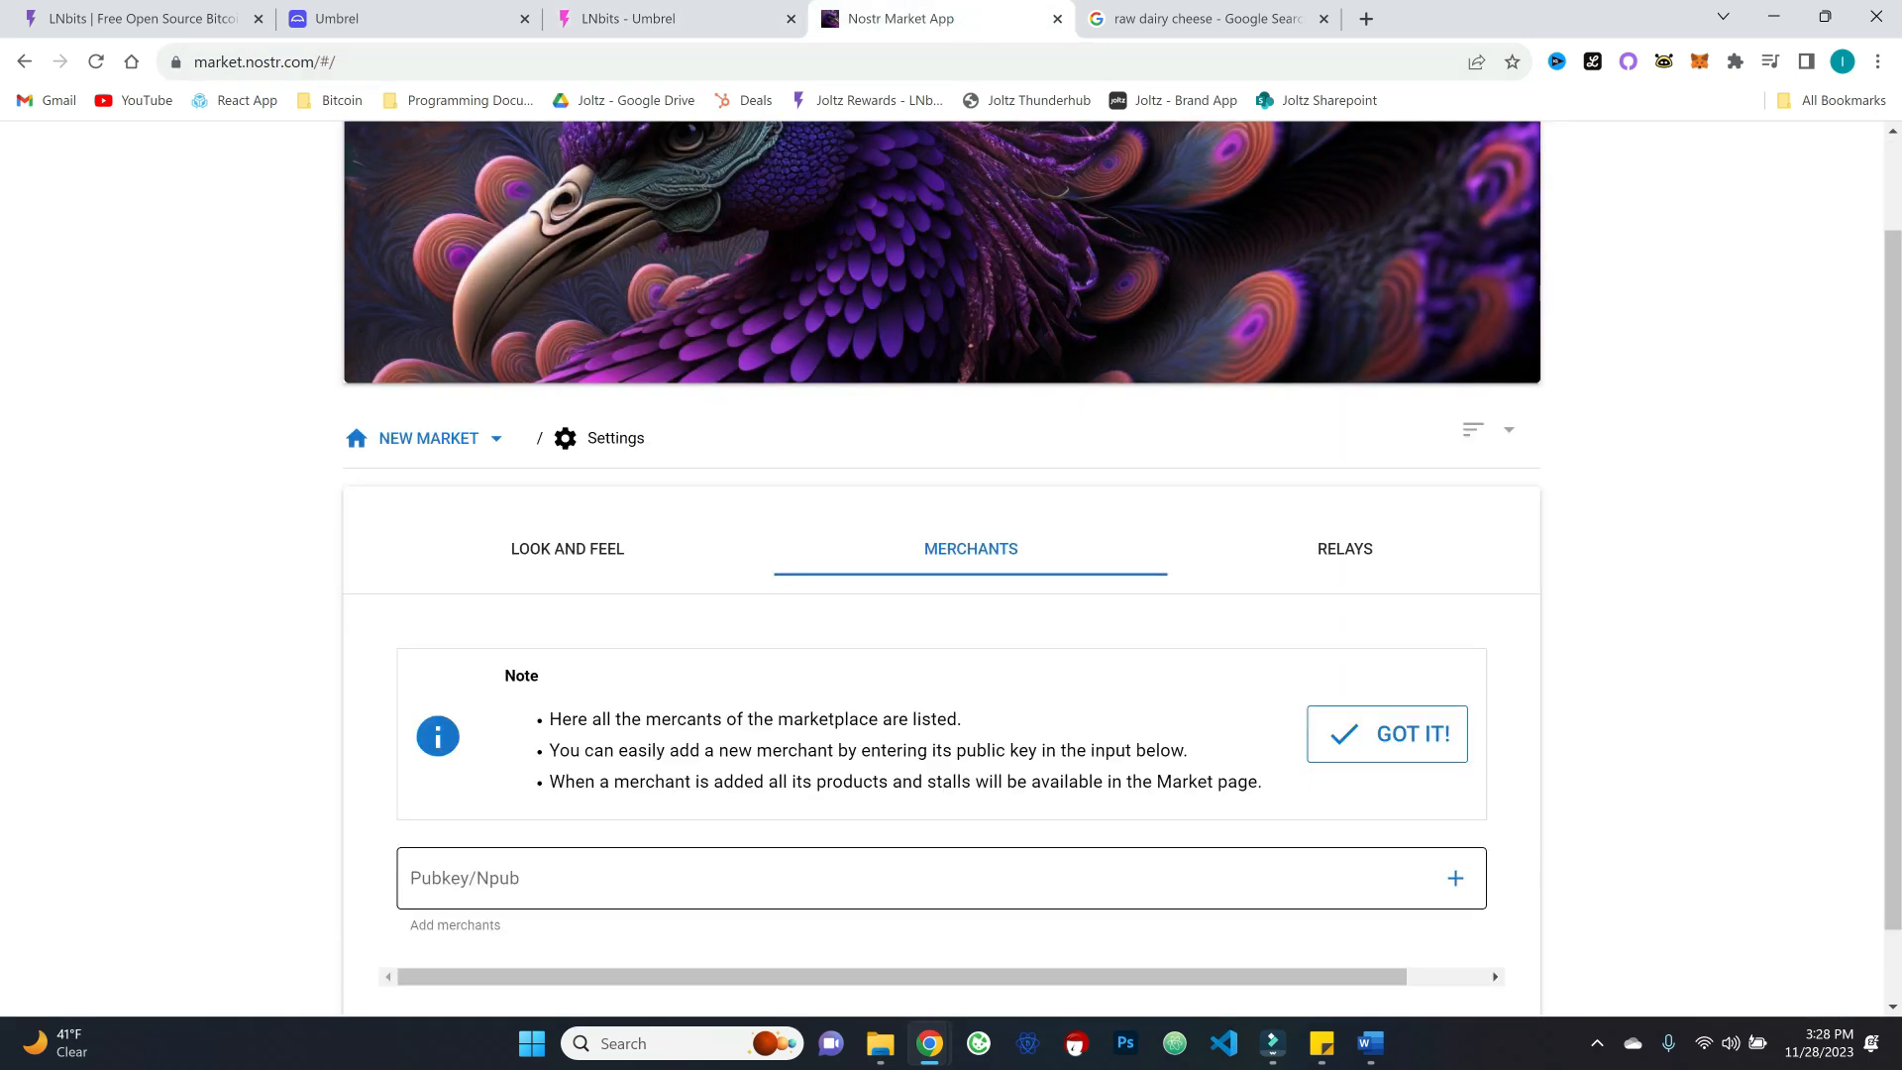
pyautogui.click(488, 872)
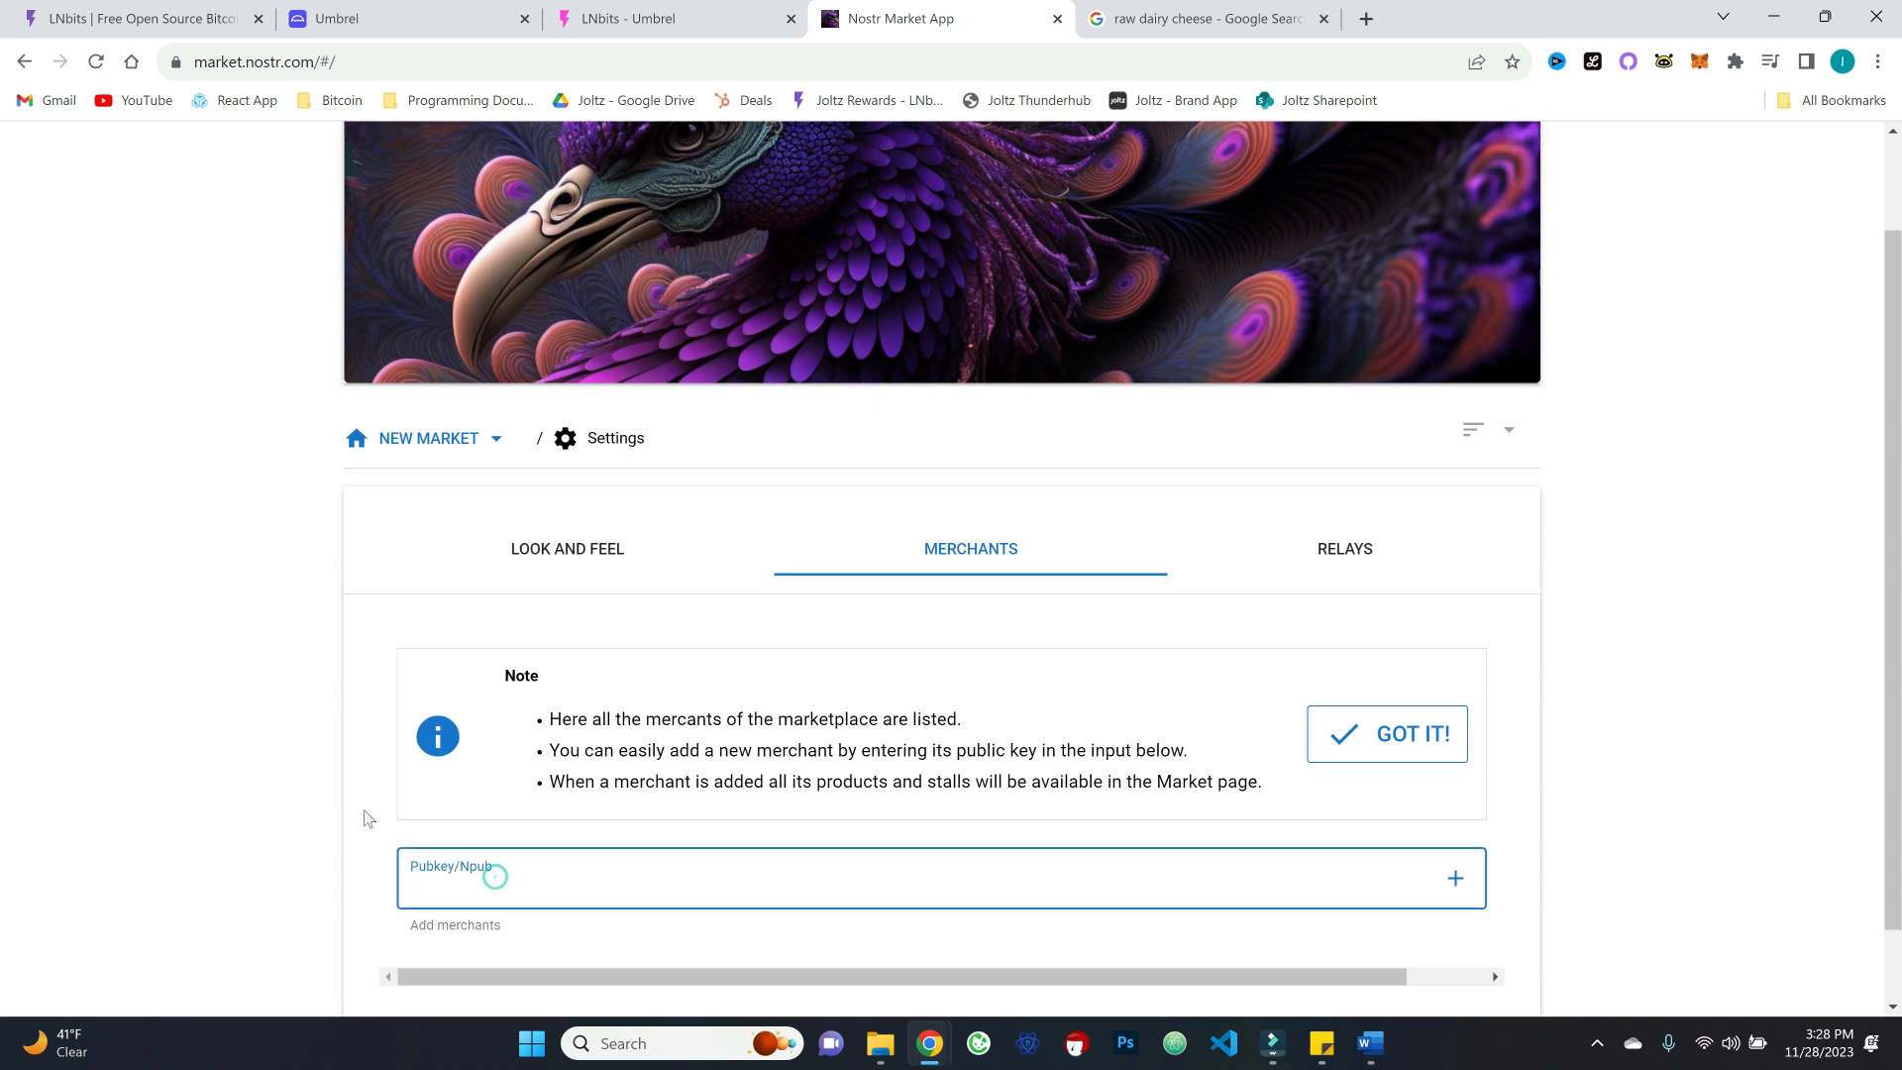
pyautogui.hotkey('ctrl', 'v')
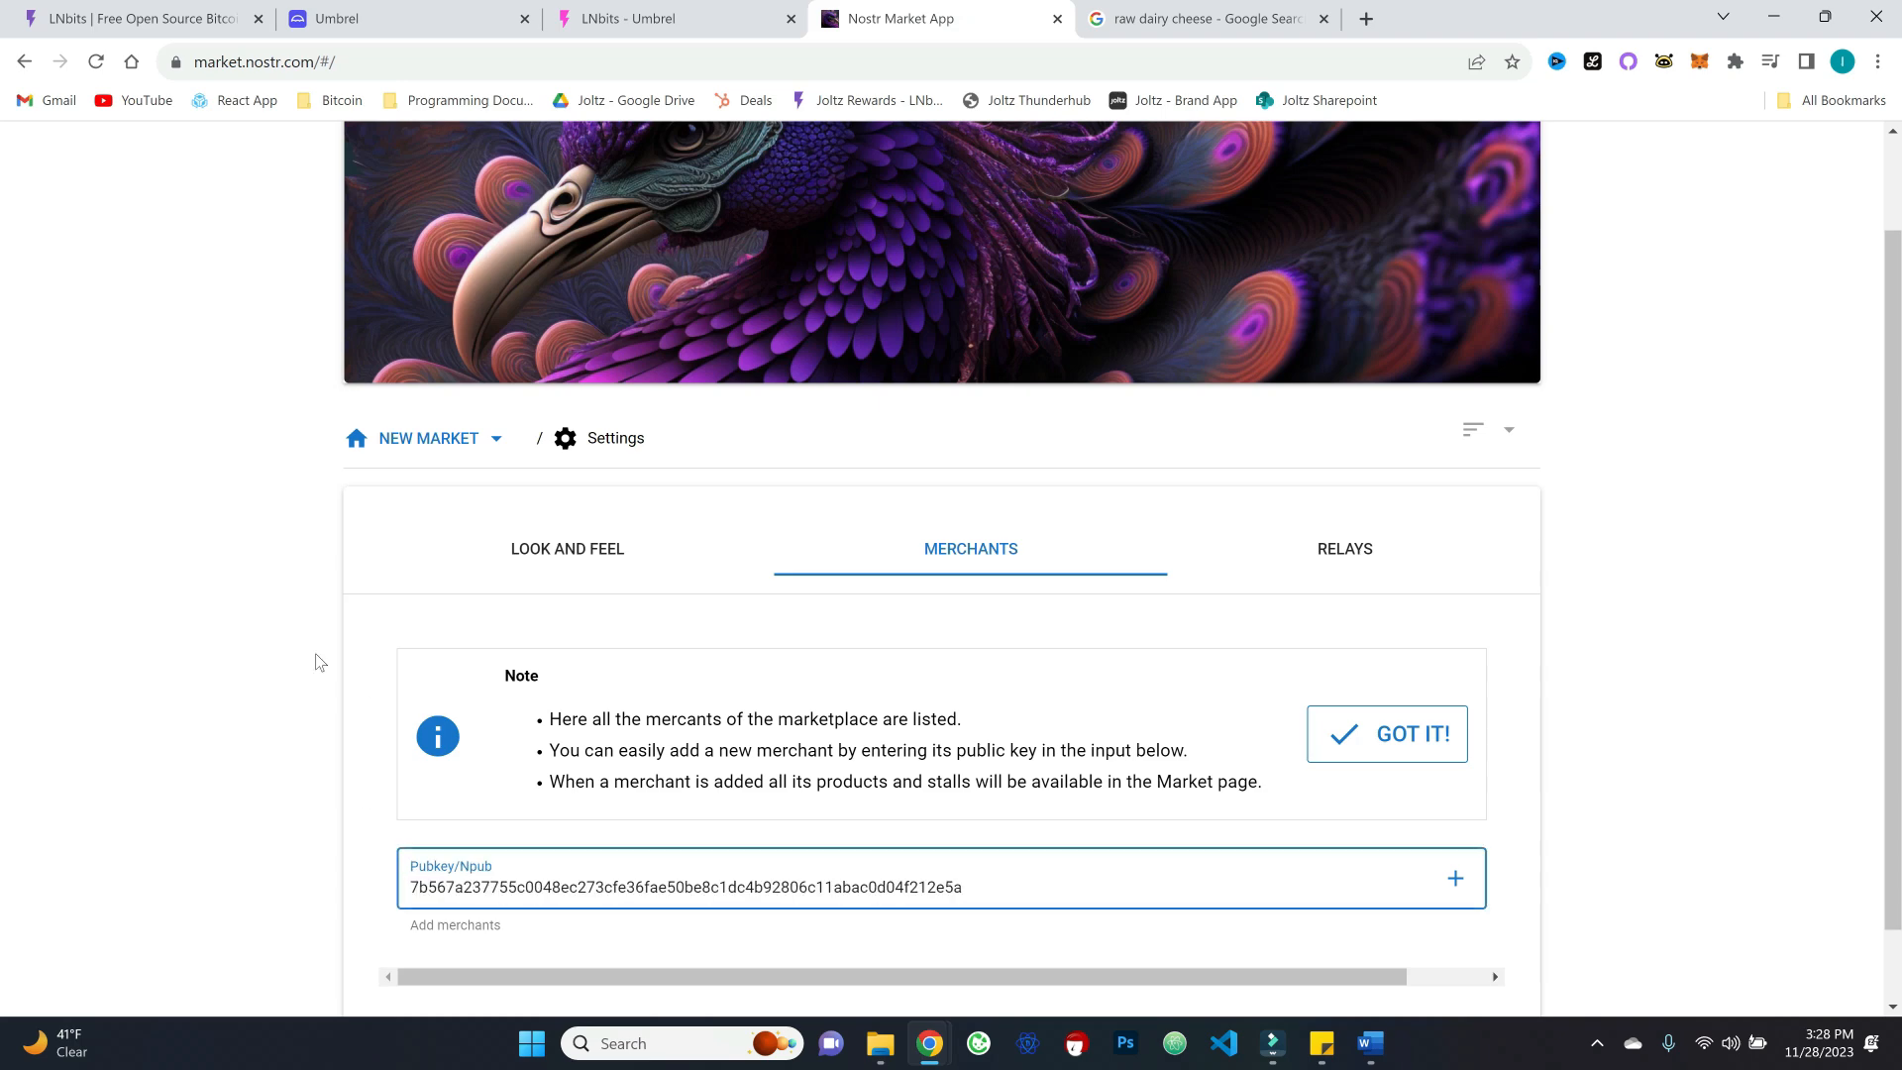
pyautogui.click(1453, 880)
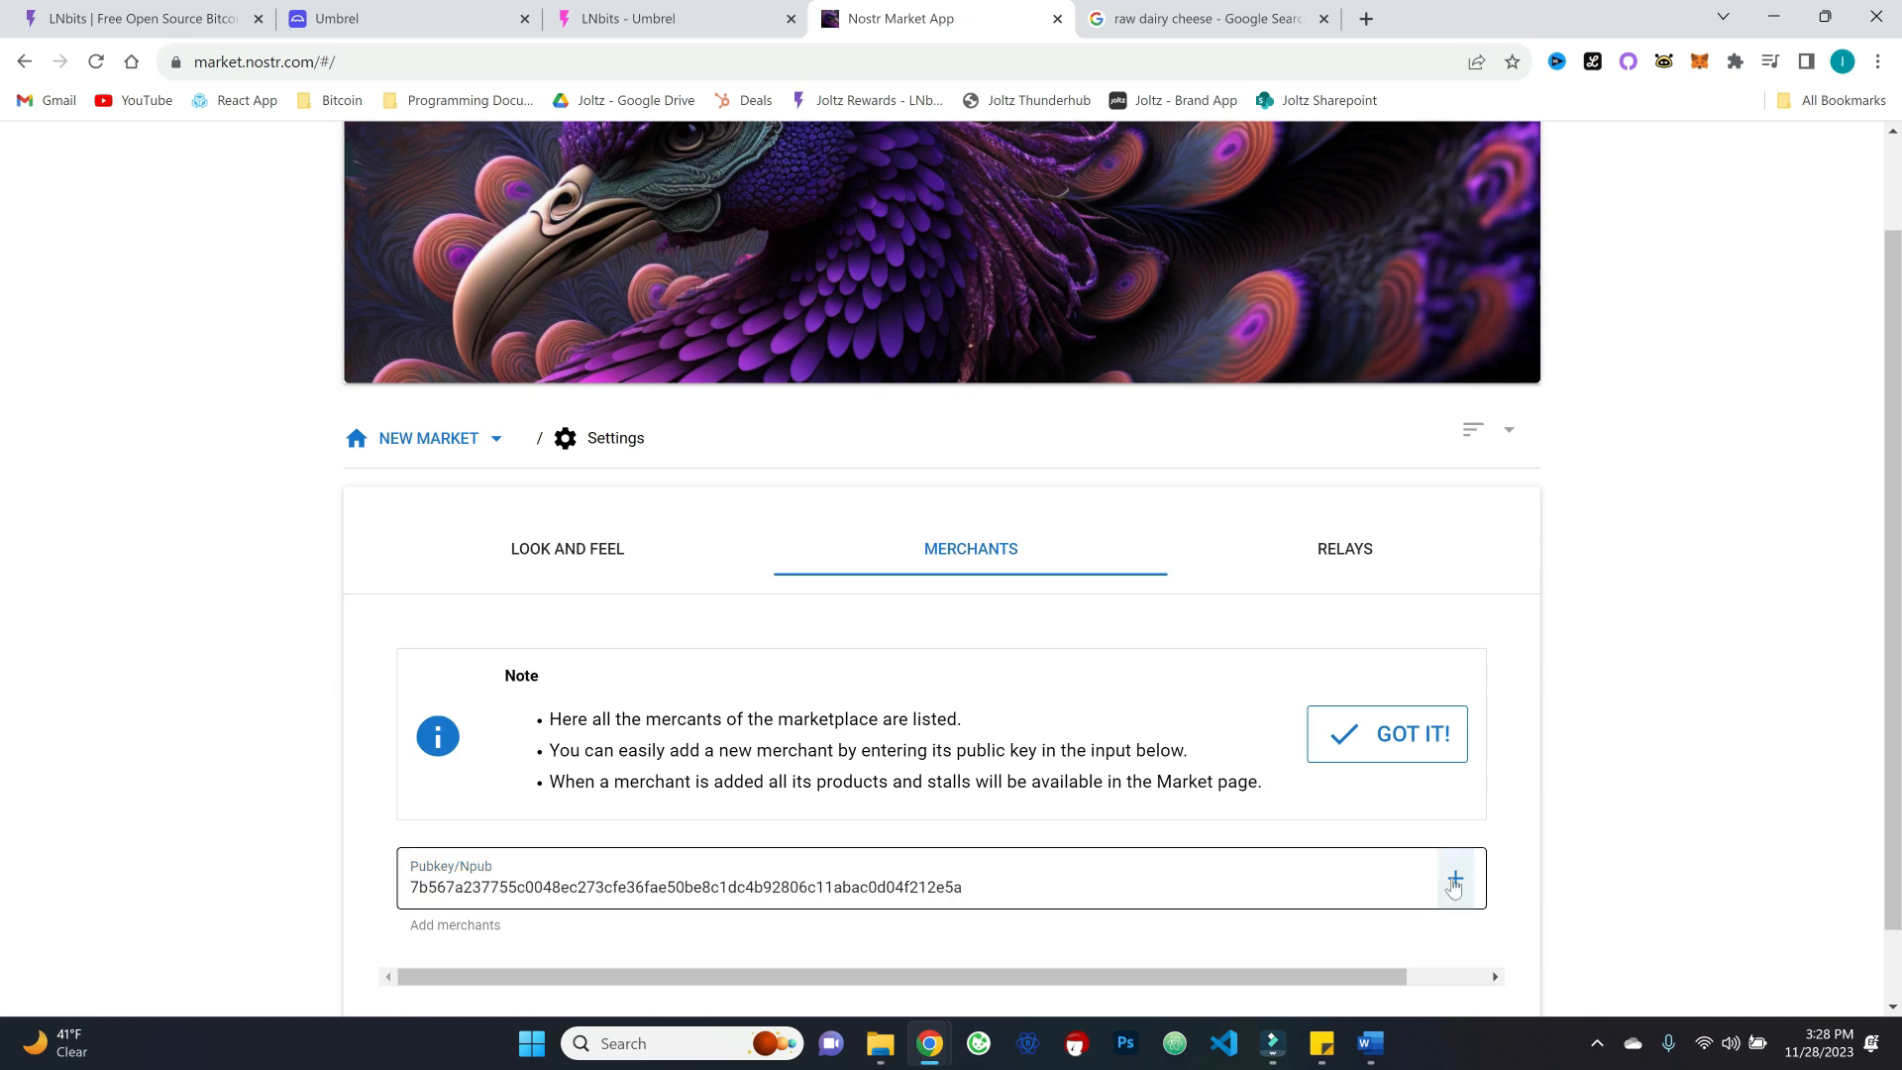
pyautogui.scroll(-2, 667, 845)
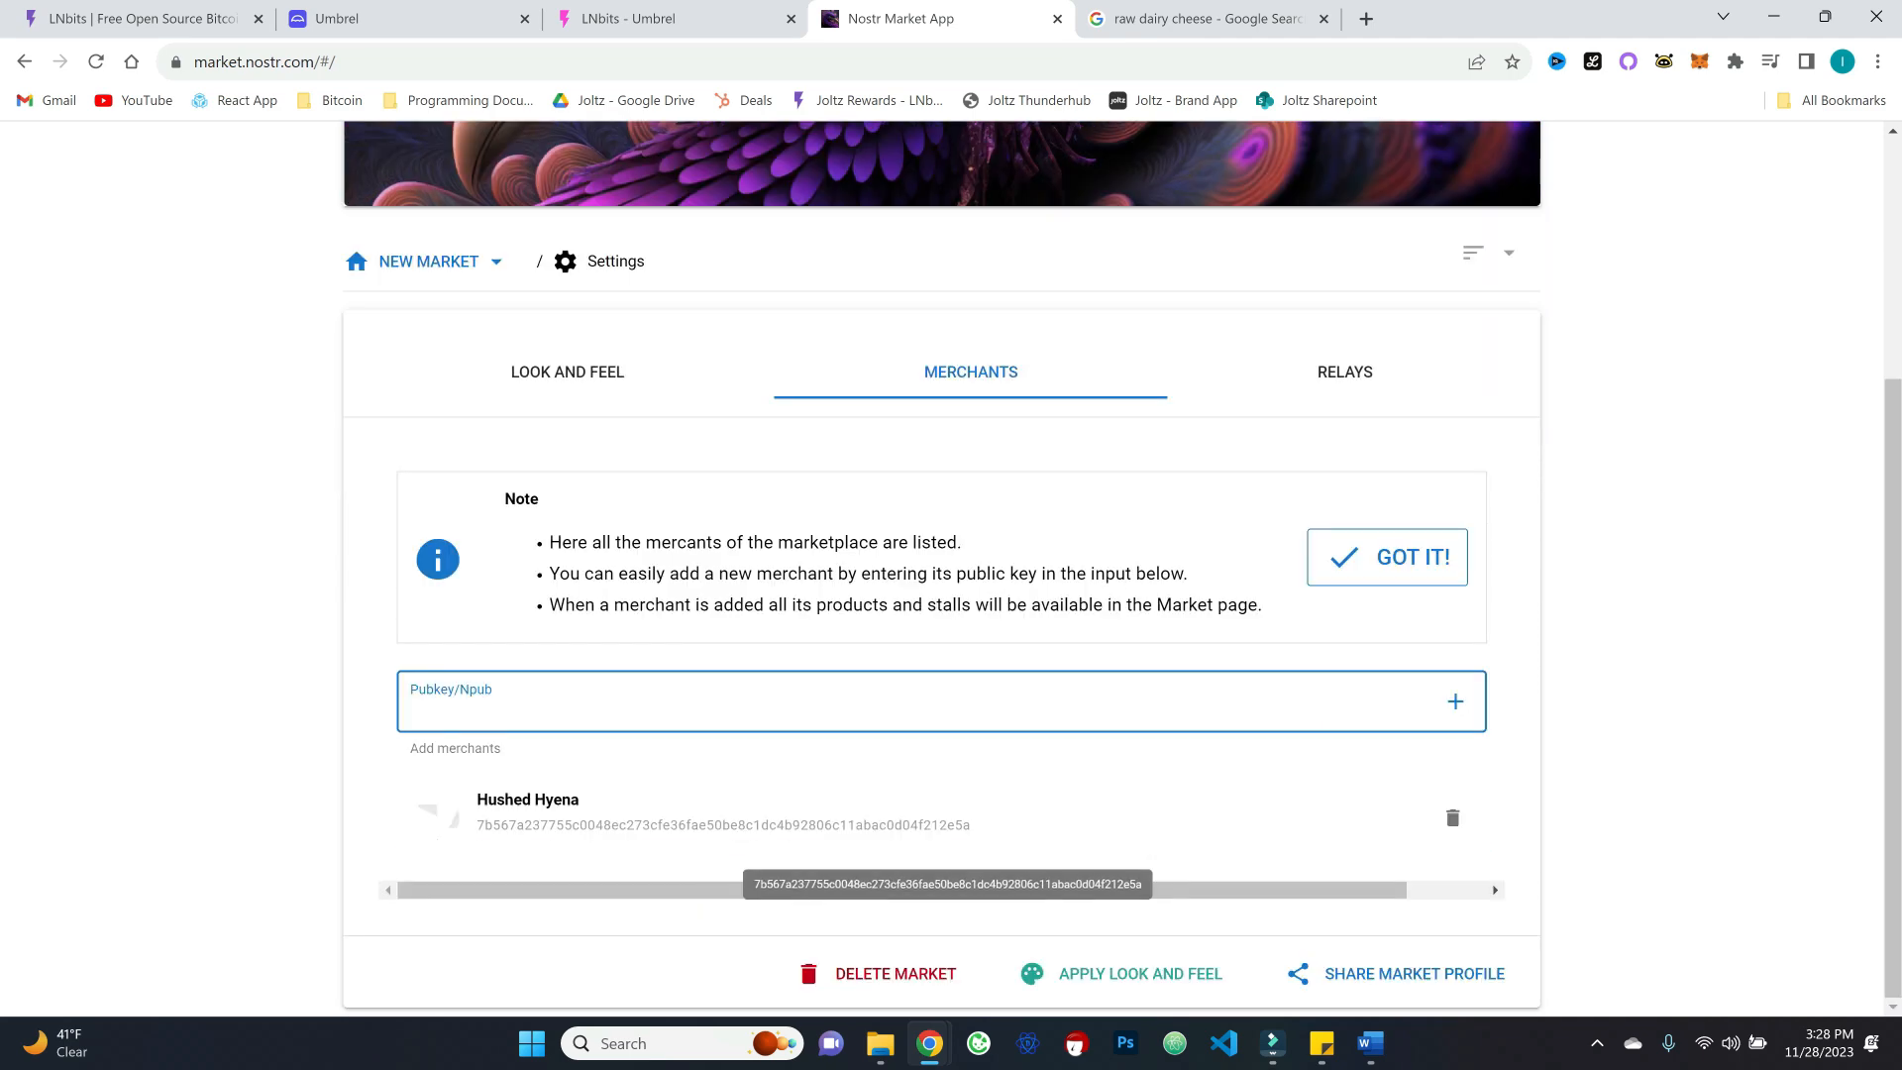
# Step: Examine the new market's relays and merchants, and open its product overview
pyautogui.click(1330, 366)
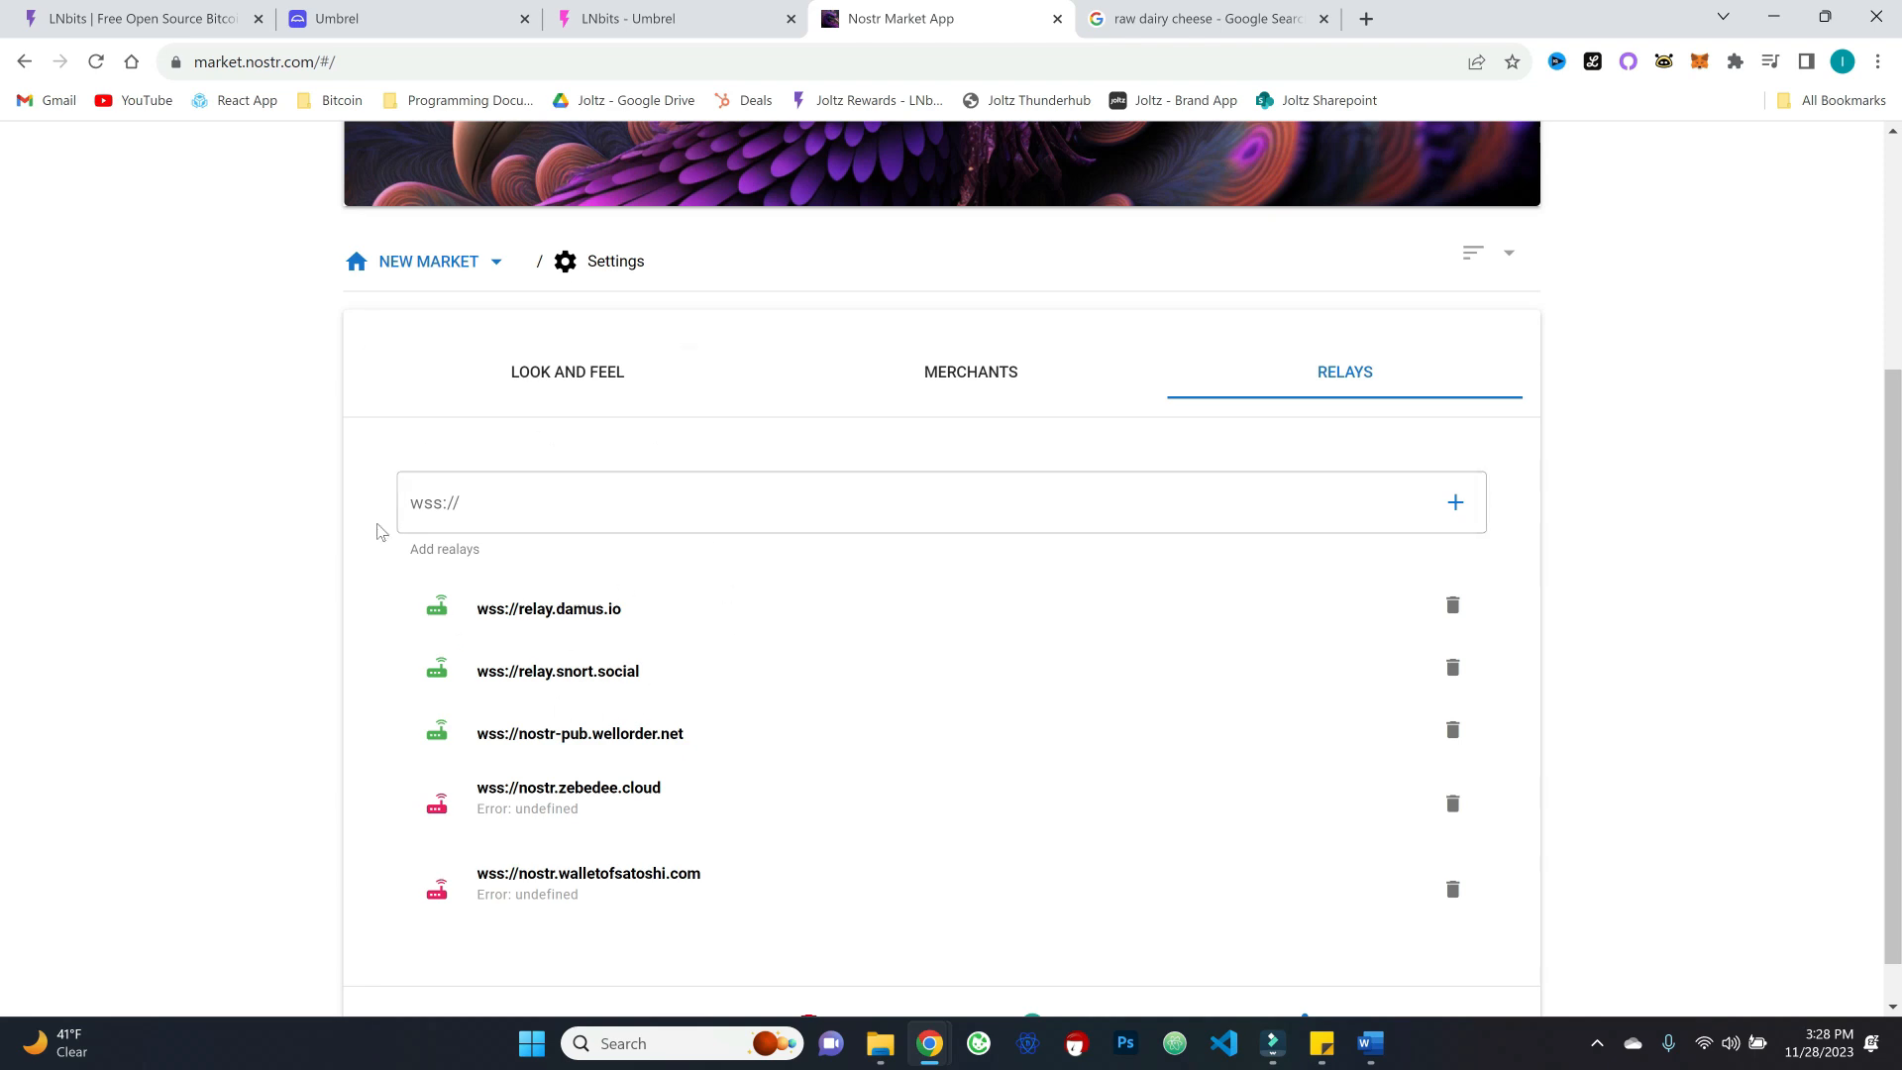
pyautogui.scroll(1, 377, 532)
pyautogui.scroll(2, 376, 532)
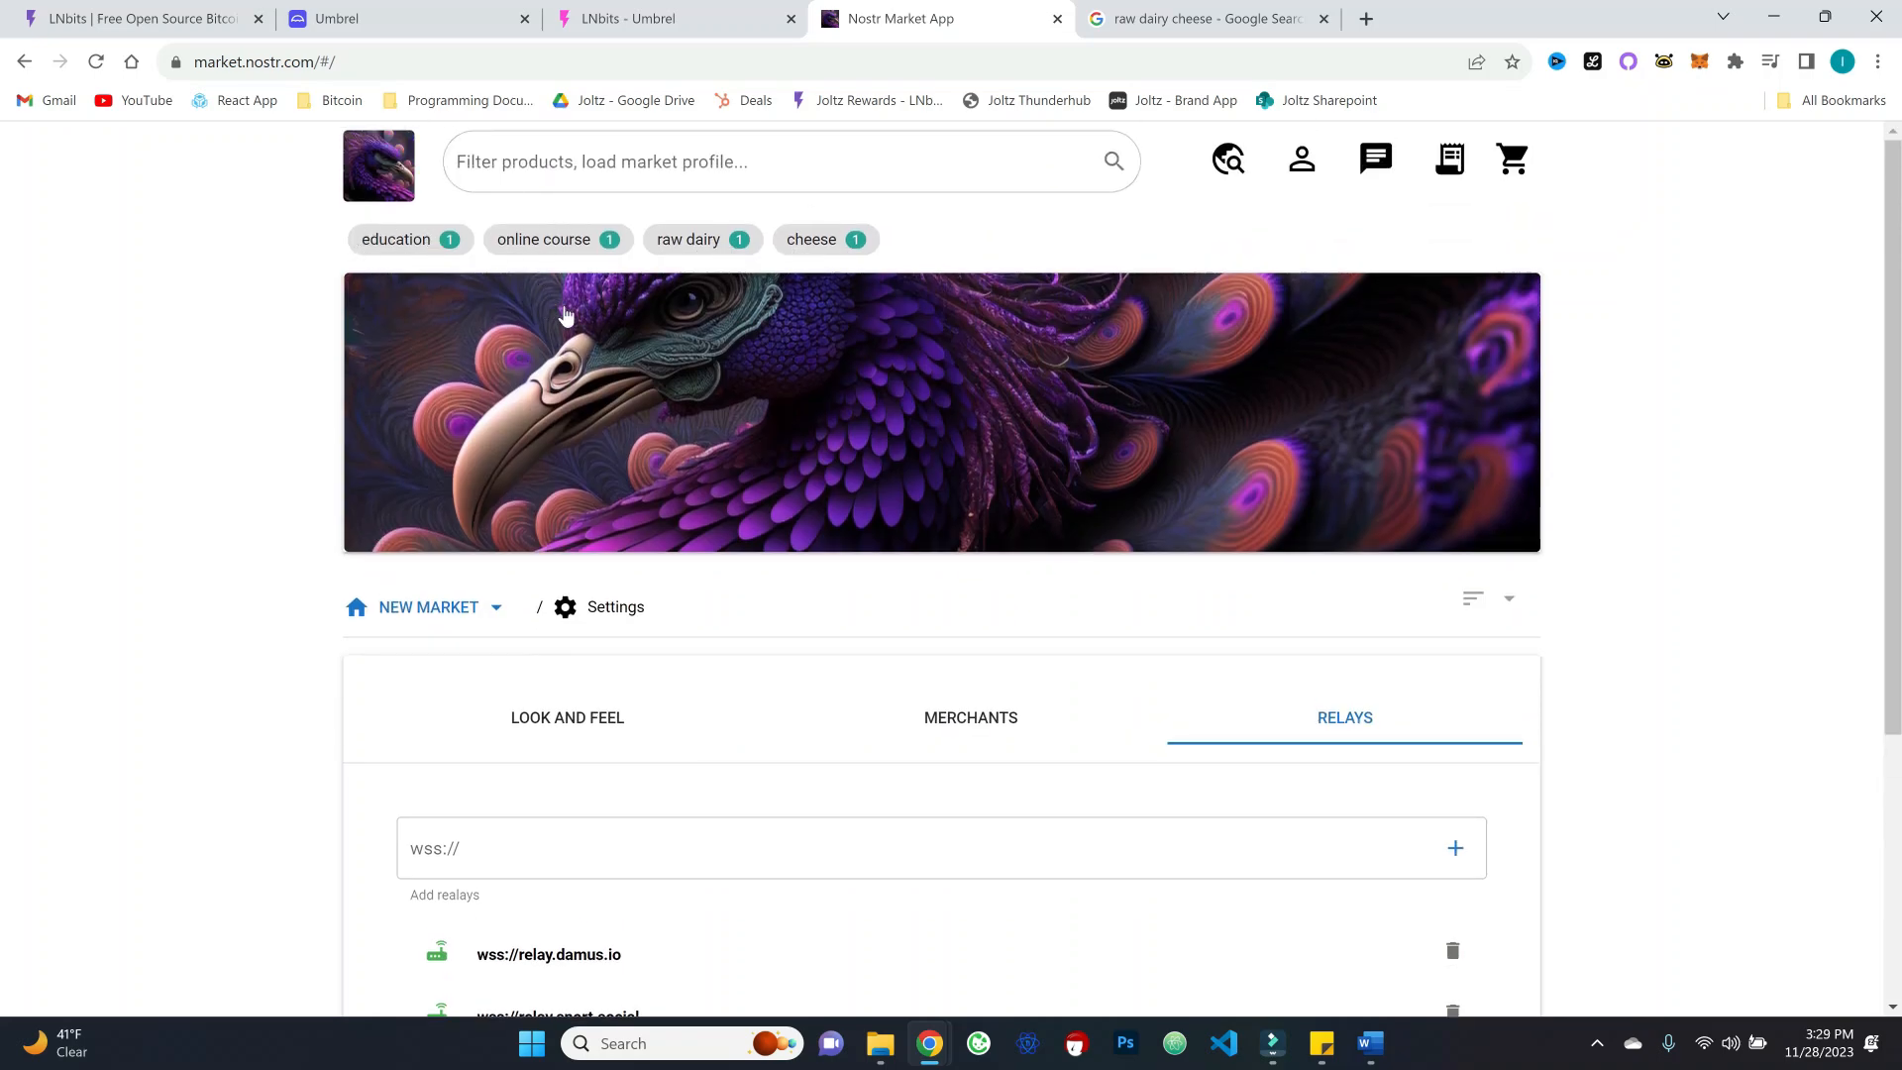
pyautogui.click(921, 709)
pyautogui.scroll(-3, 654, 485)
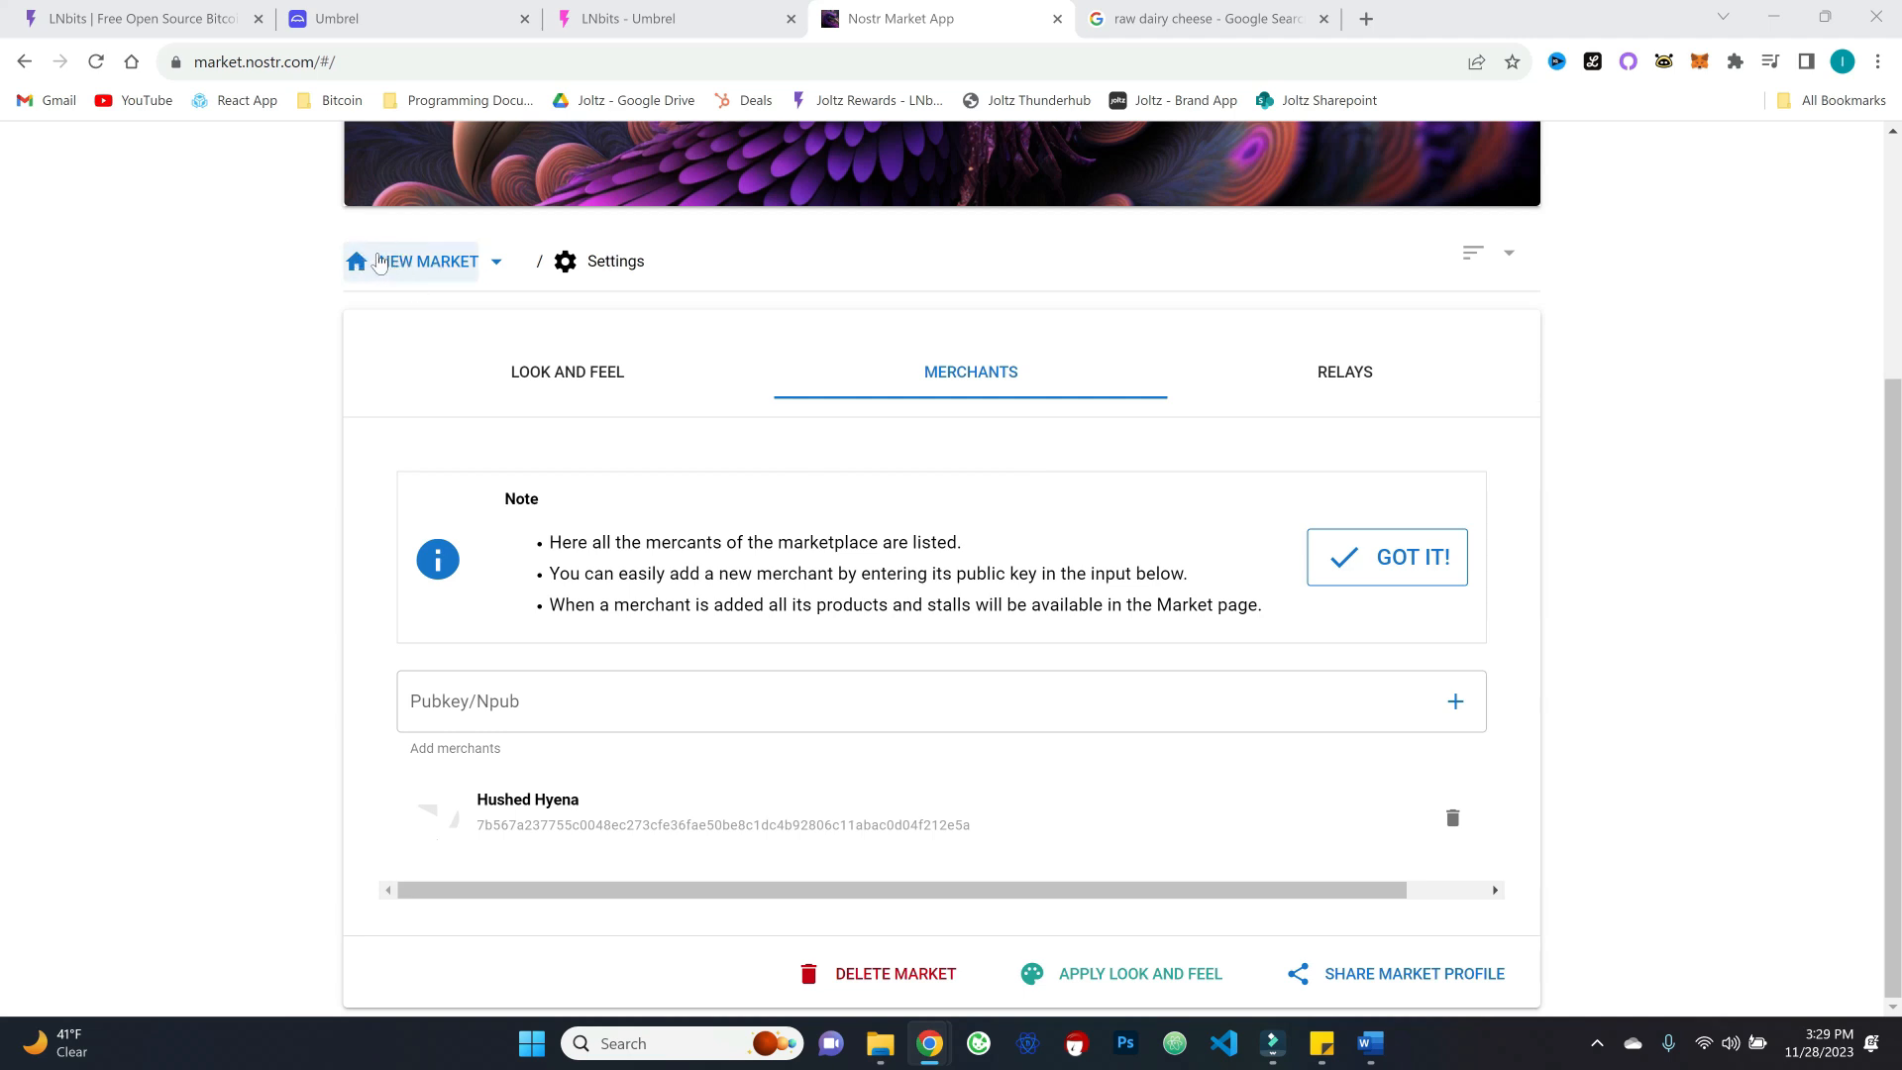
pyautogui.click(368, 264)
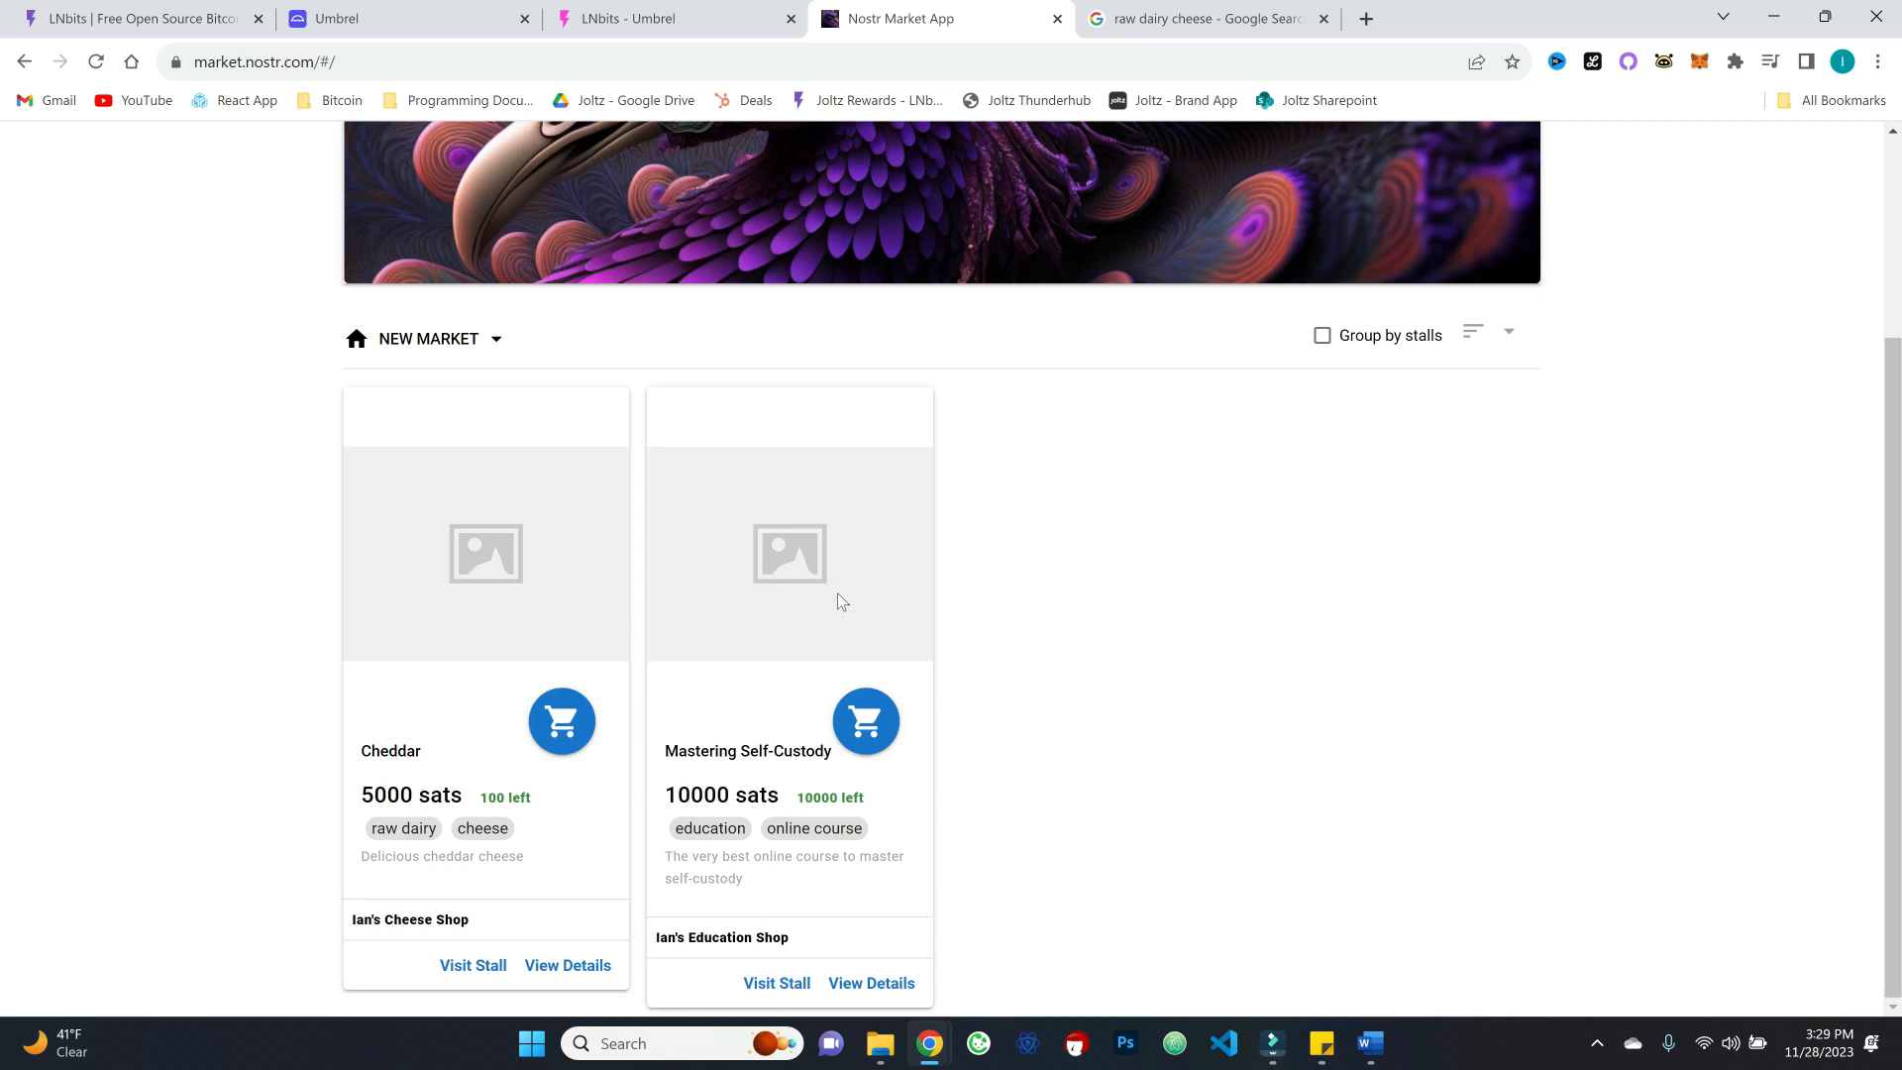
# Step: View the Cheddar product's details and add one to the cart
pyautogui.click(560, 965)
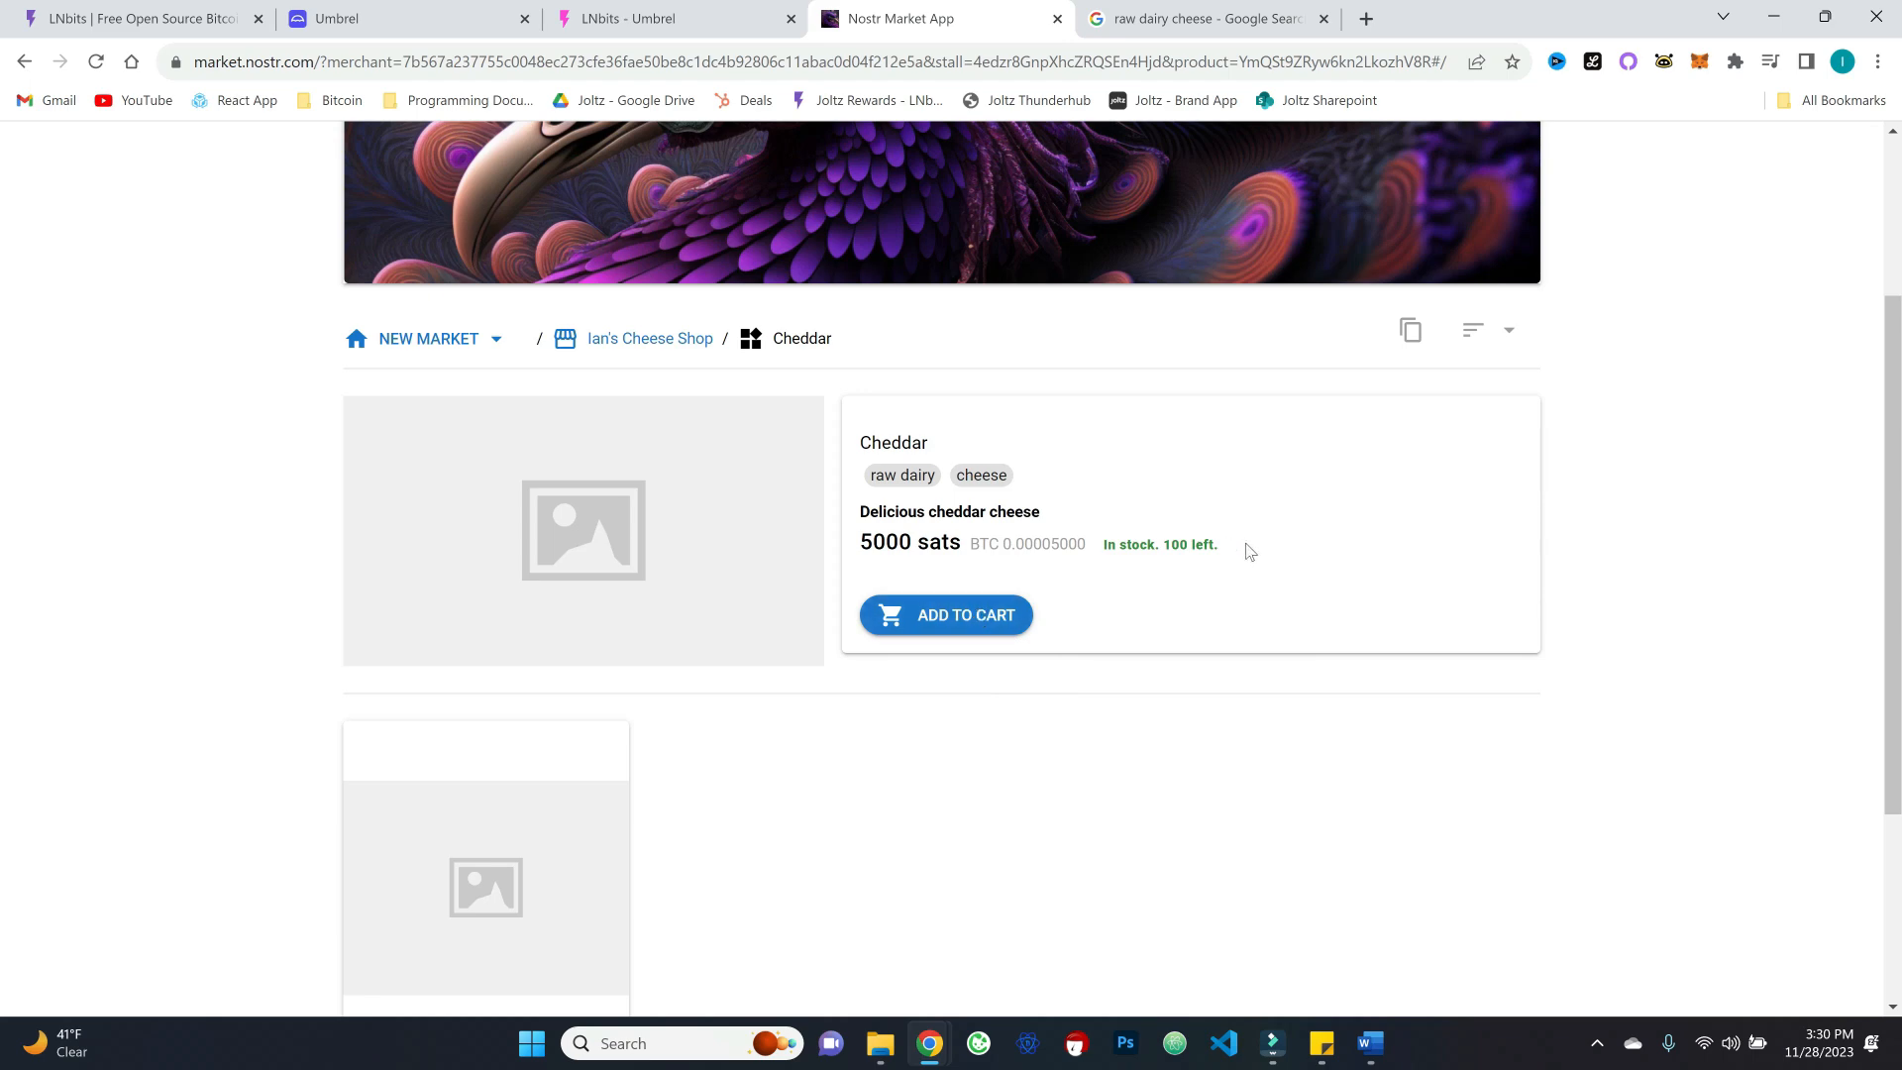
pyautogui.scroll(2, 1089, 644)
pyautogui.click(941, 771)
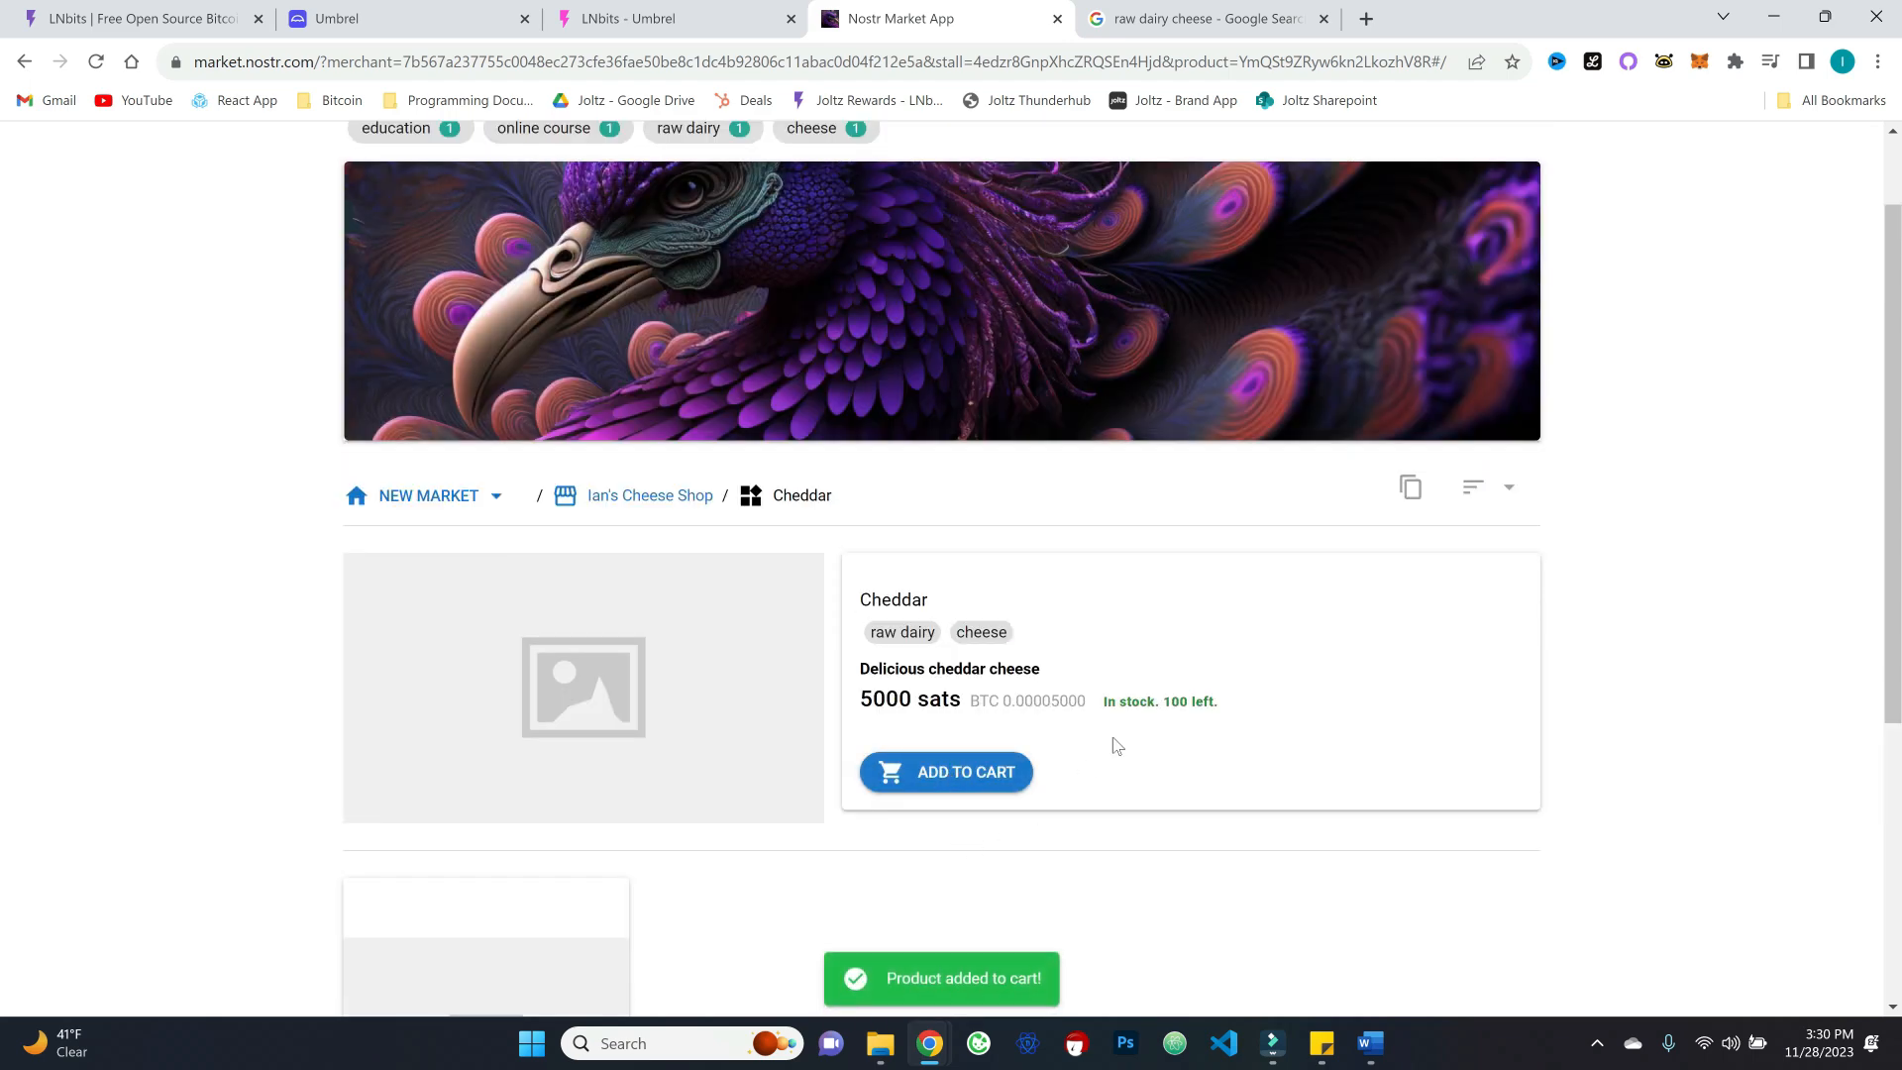
# Step: Check out the shopping cart and confirm the order summary with Lightning Network as the payment method
pyautogui.scroll(2, 1137, 713)
pyautogui.click(1519, 167)
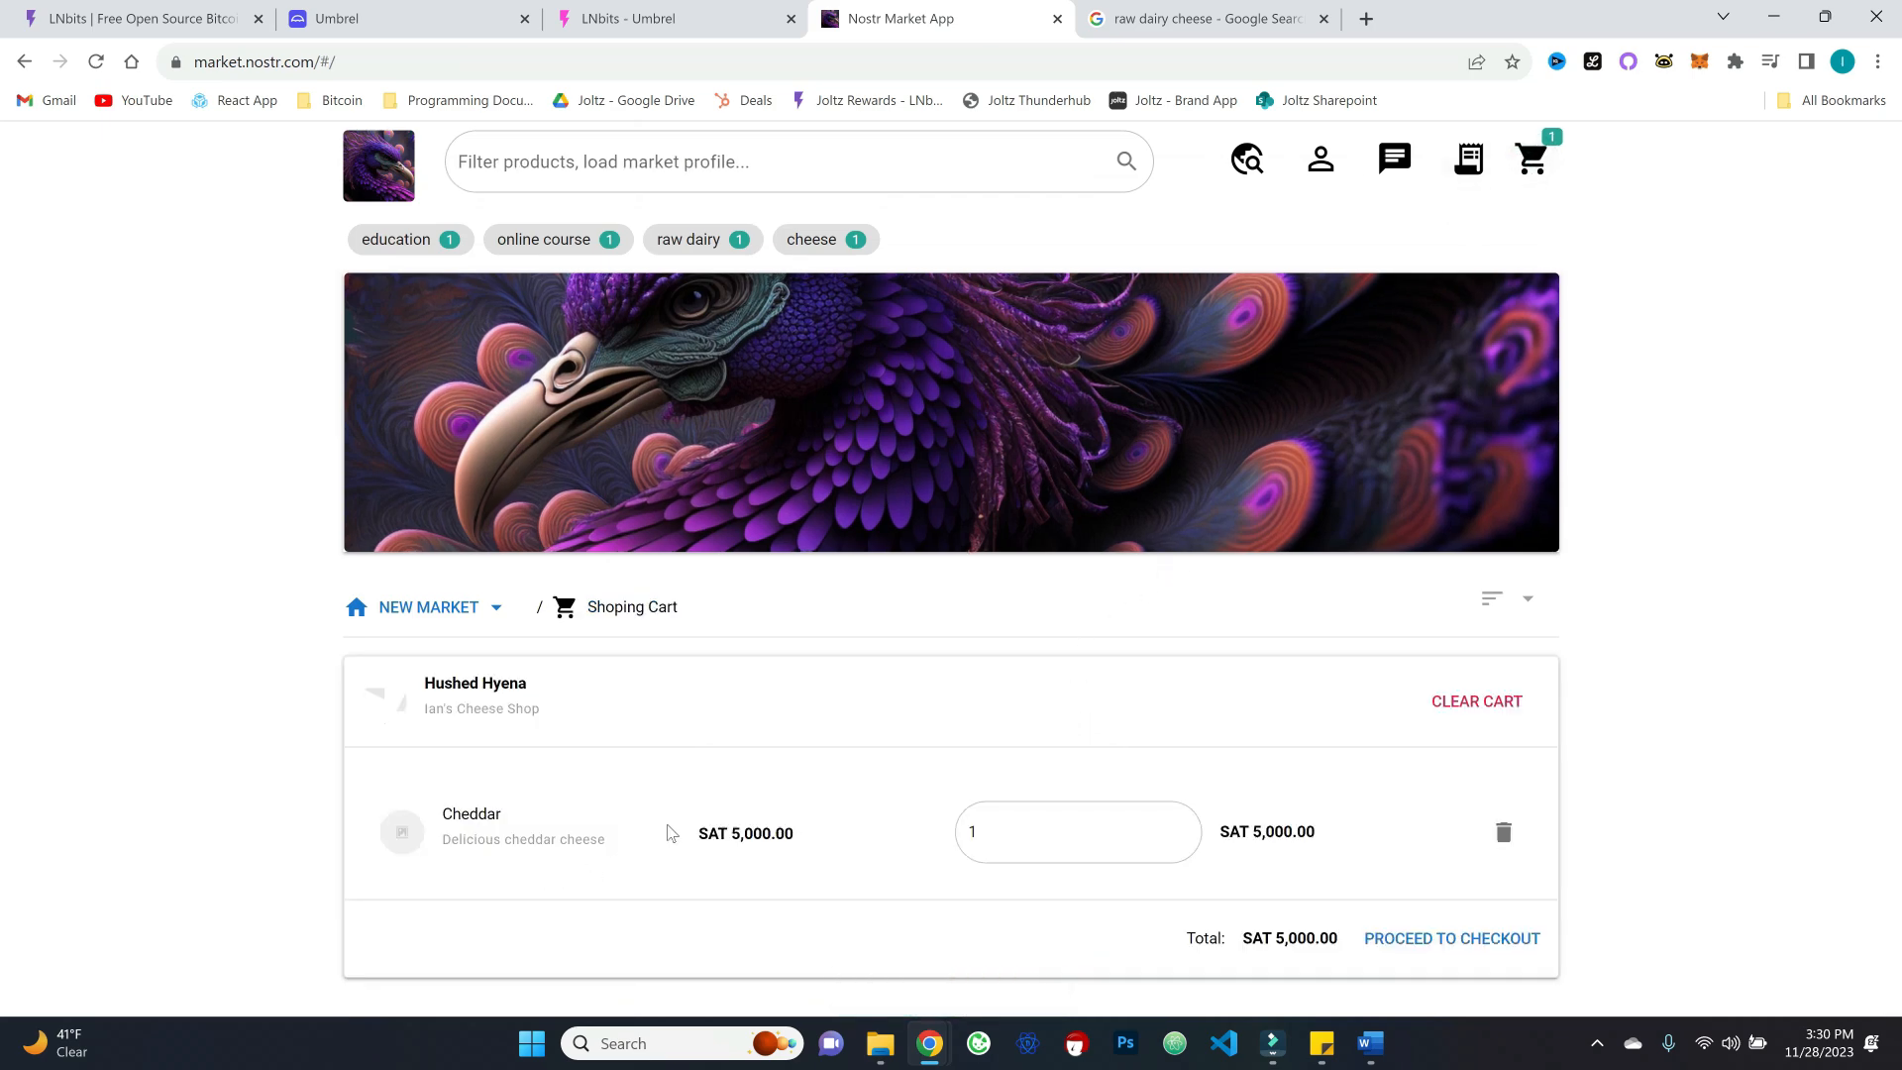
pyautogui.click(1409, 941)
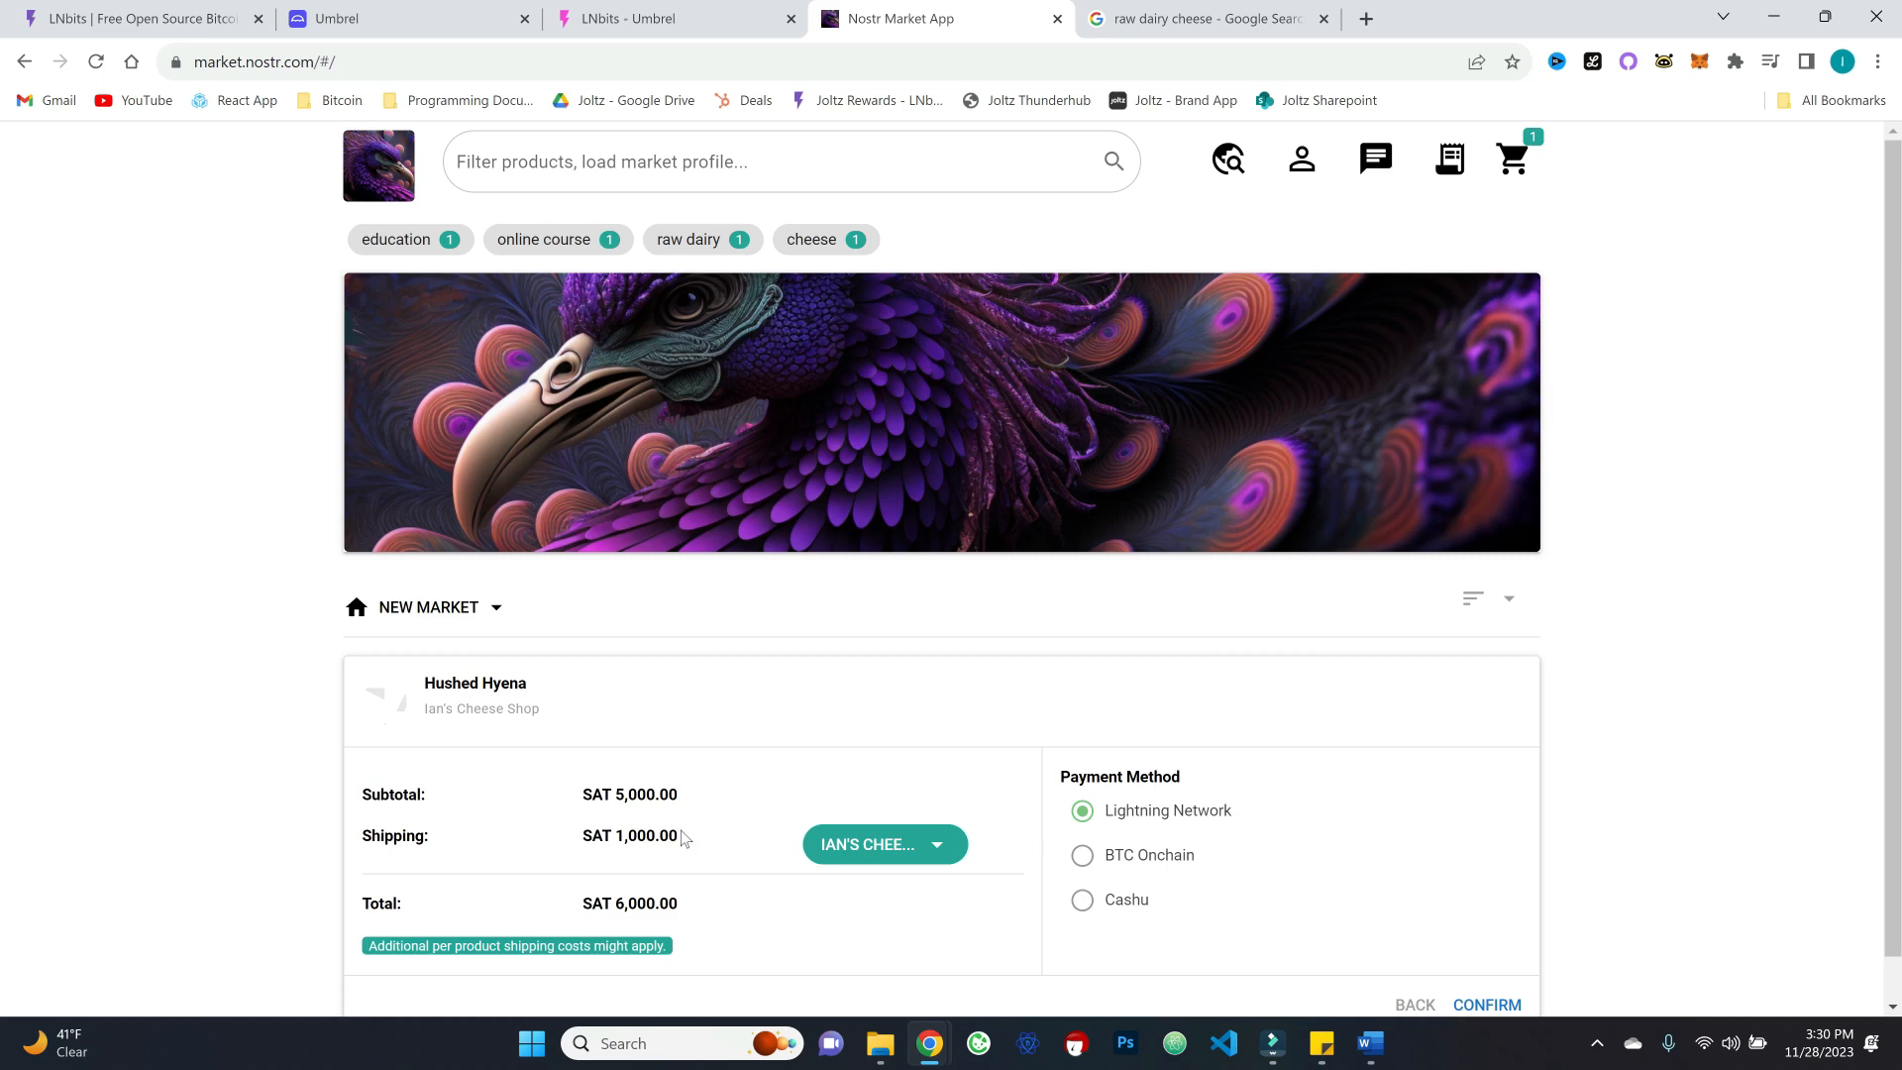
pyautogui.scroll(-1, 683, 838)
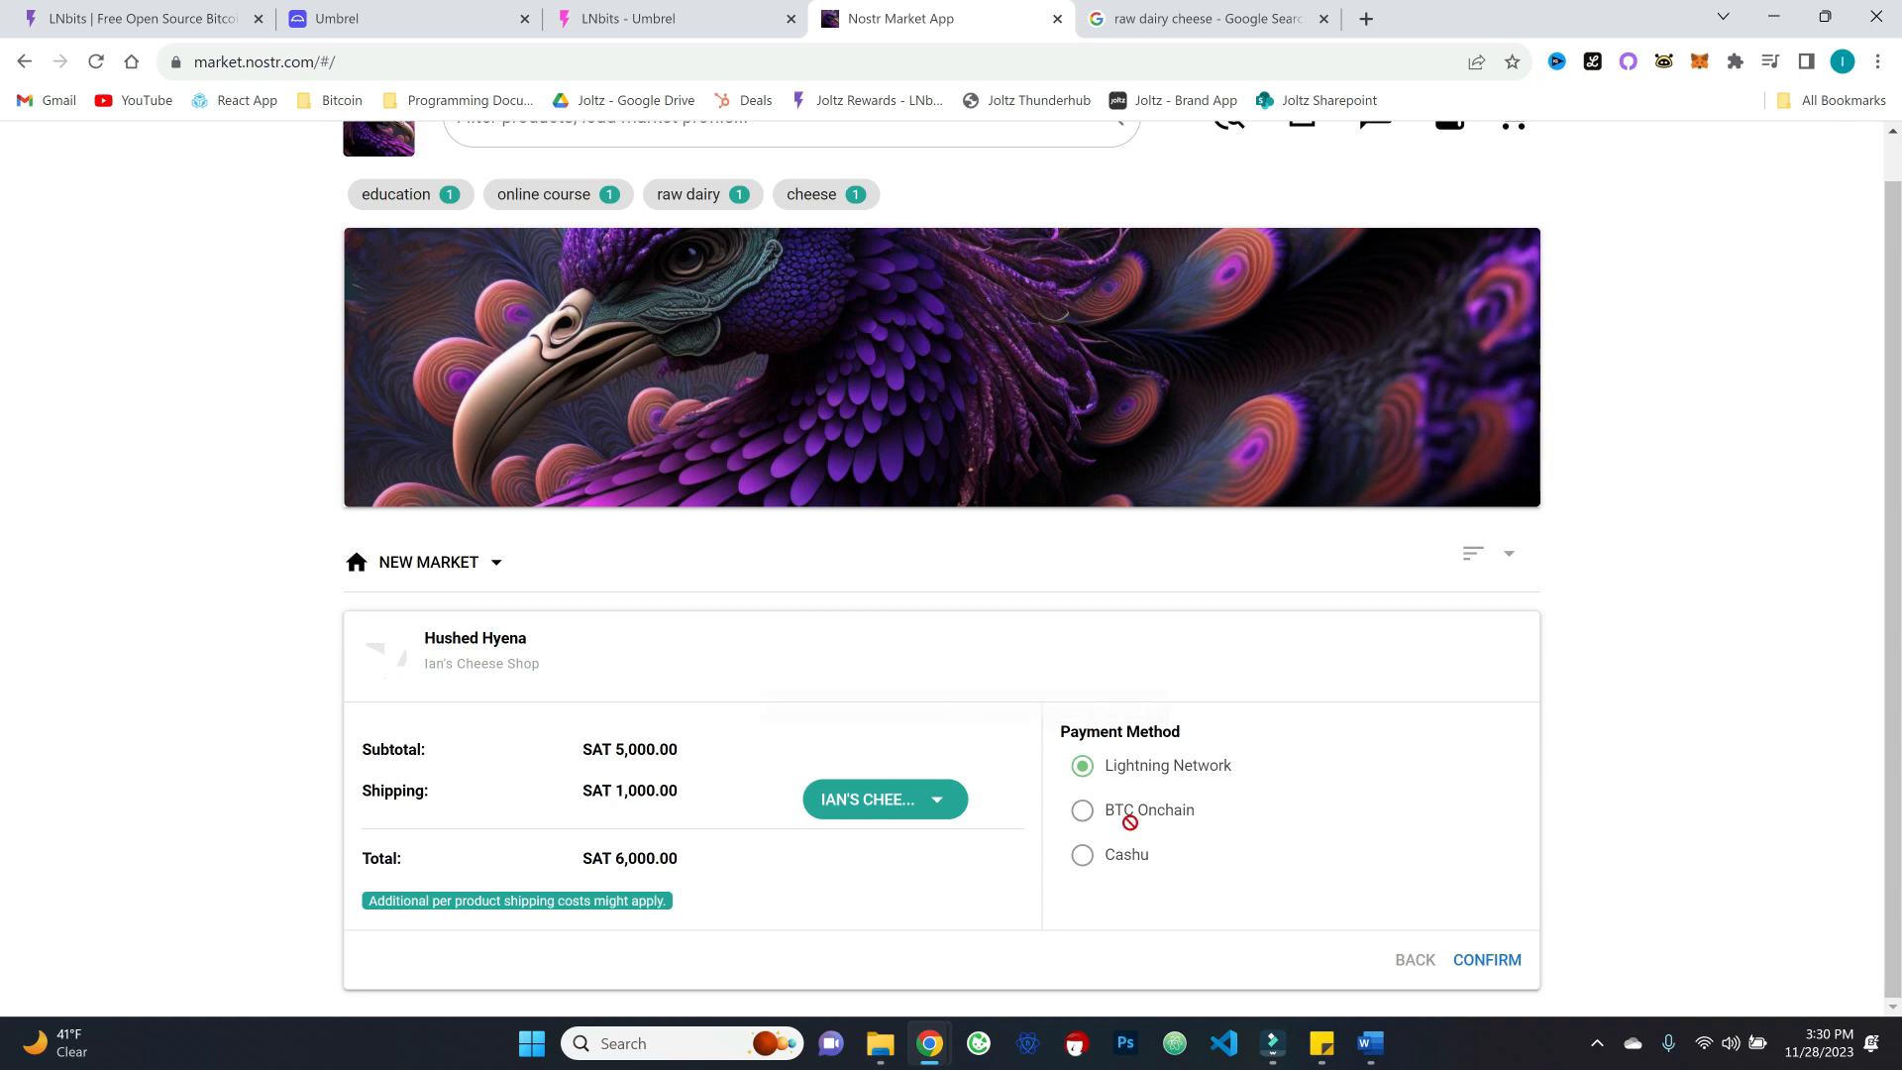
pyautogui.click(1482, 961)
# Step: Fill in the order message "Hi please send ASAP" and the shipping address, and place the order
pyautogui.scroll(-2, 634, 550)
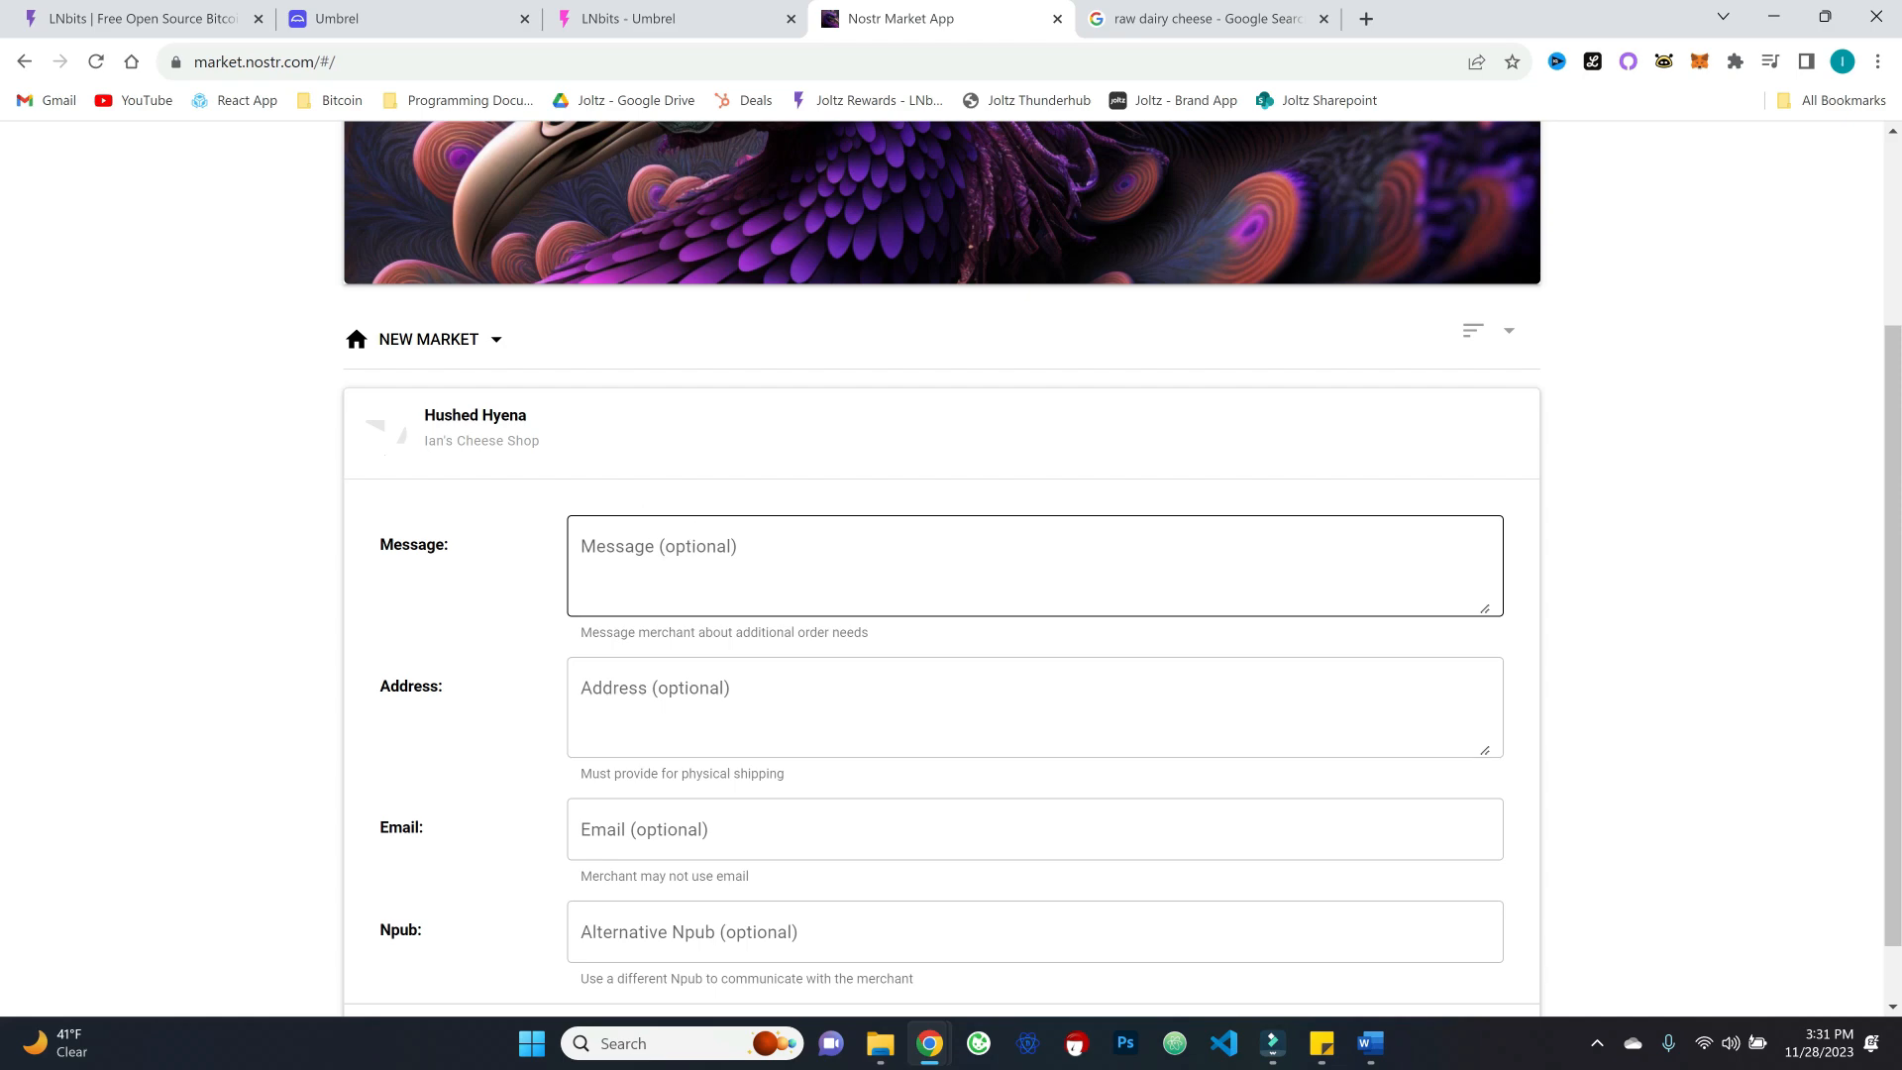
pyautogui.click(772, 553)
pyautogui.write('Hi please send ASAP')
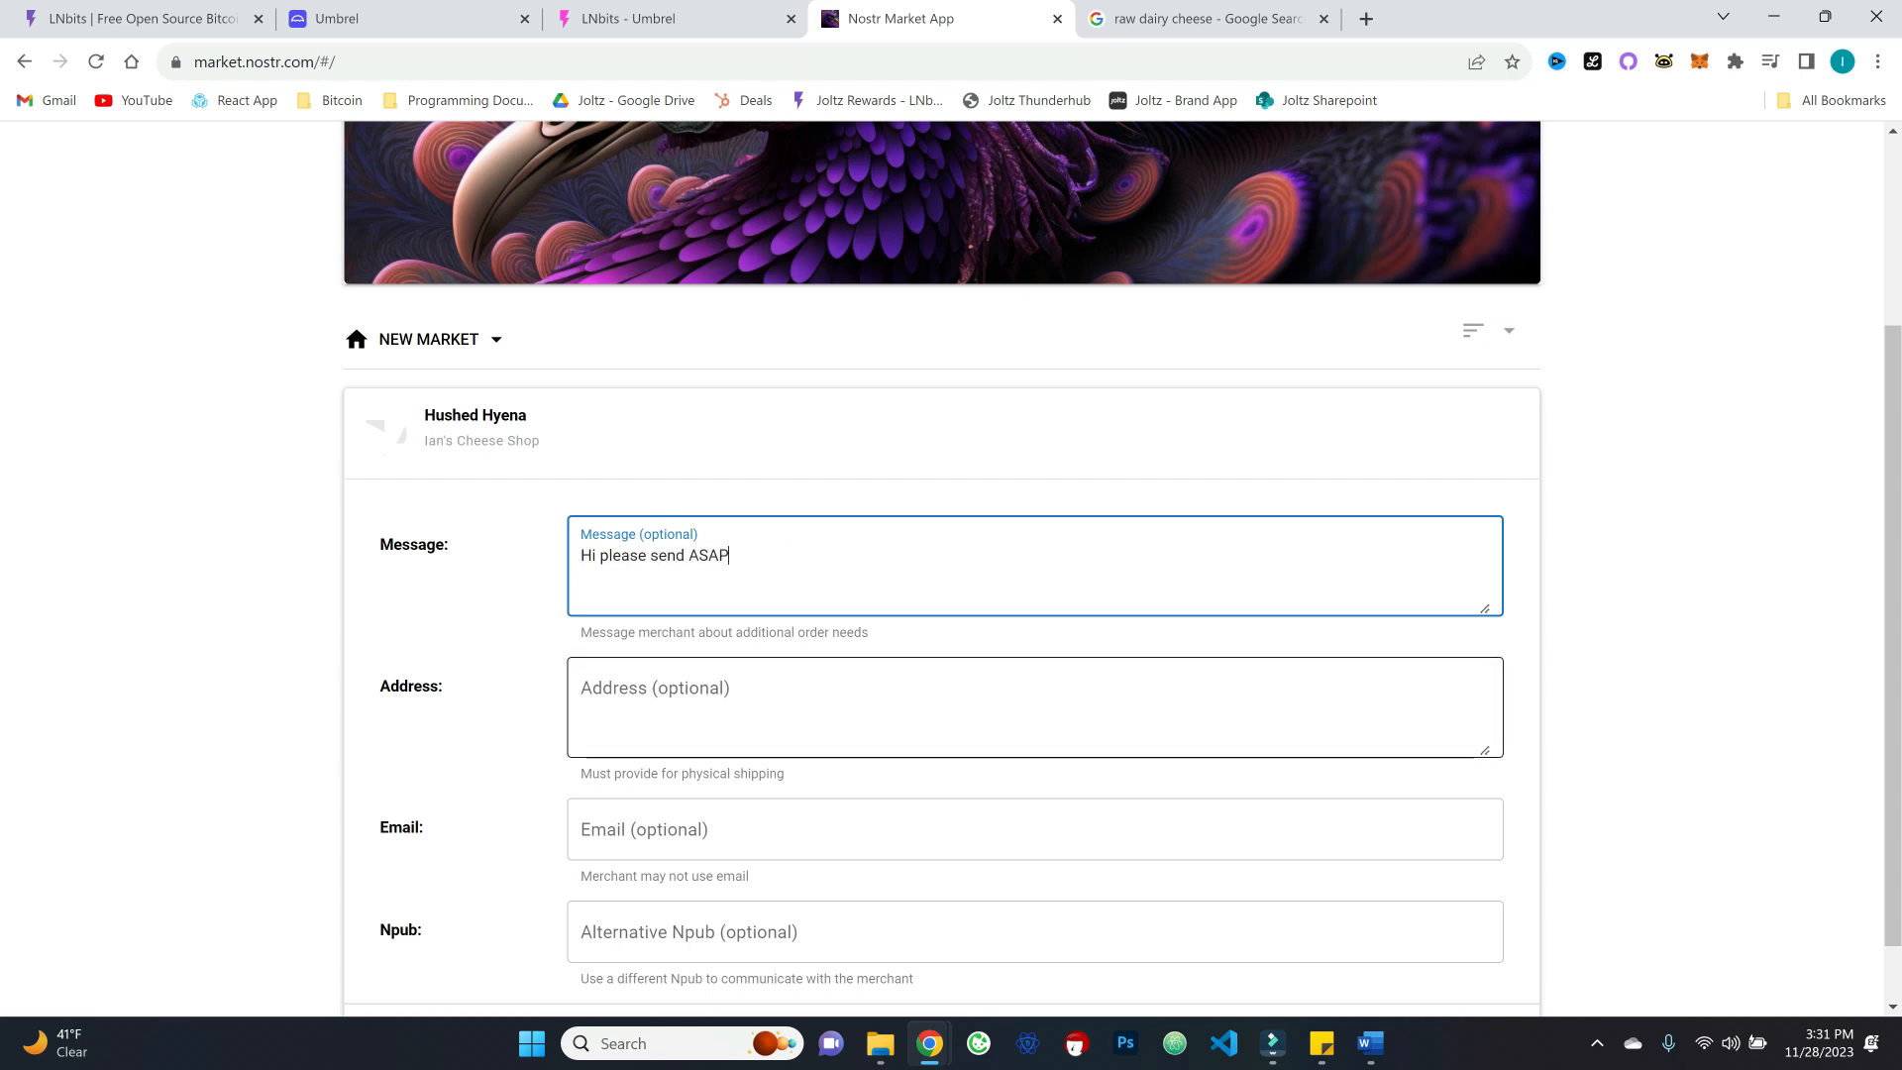
pyautogui.click(713, 700)
pyautogui.write('123 Main Street')
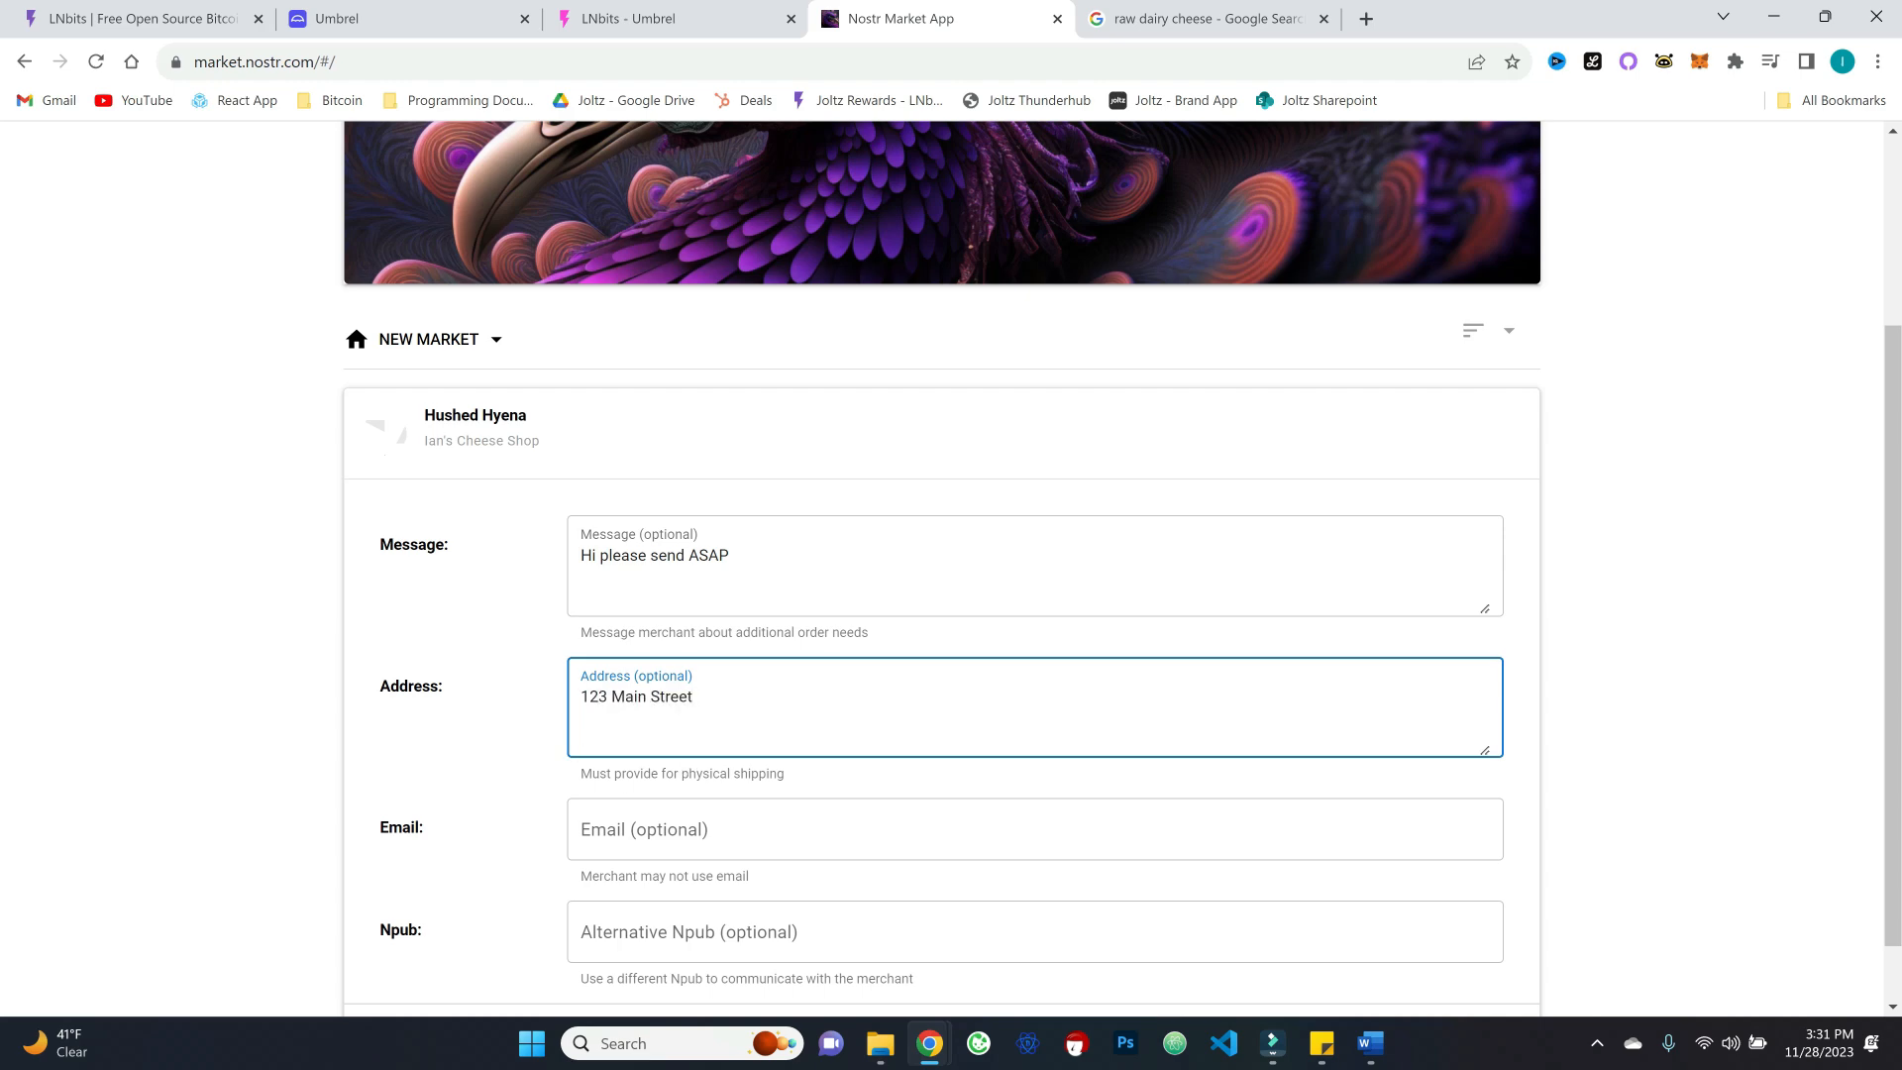
pyautogui.click(512, 767)
pyautogui.scroll(-1, 496, 753)
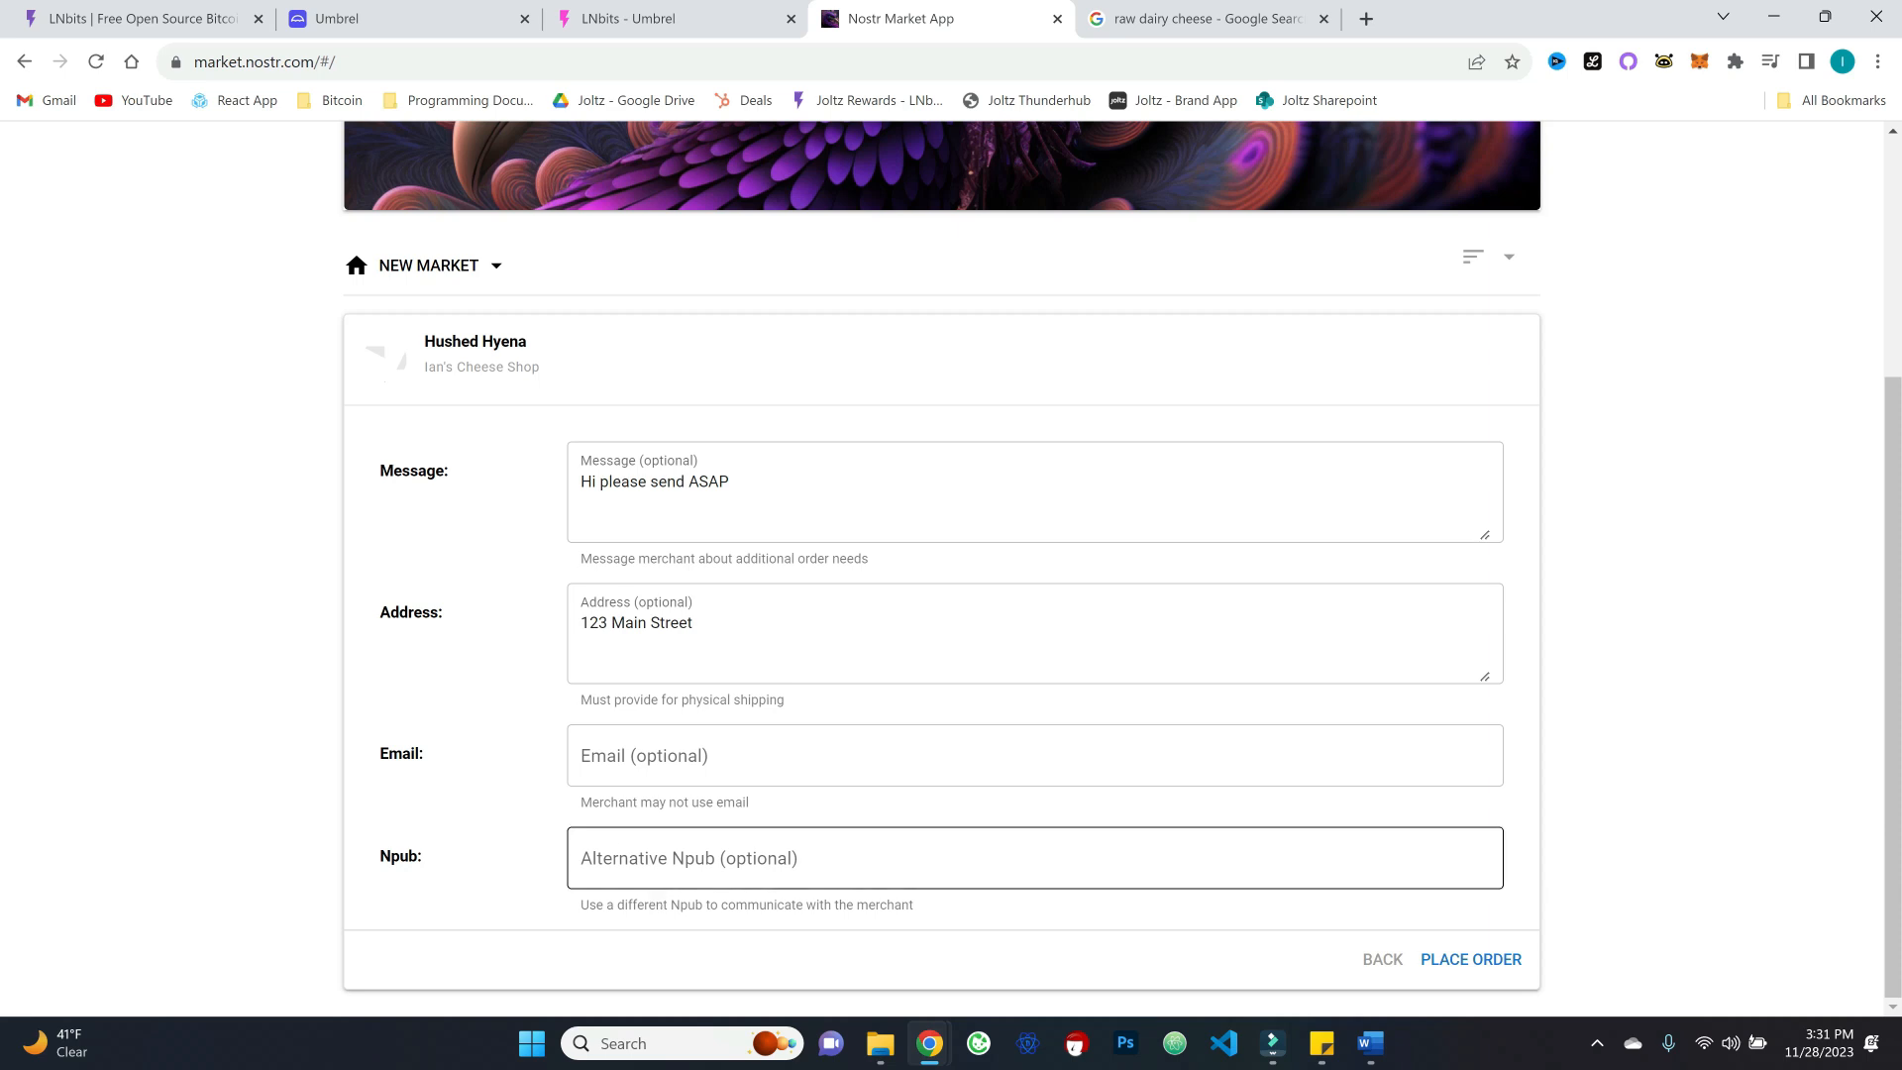
pyautogui.click(1448, 966)
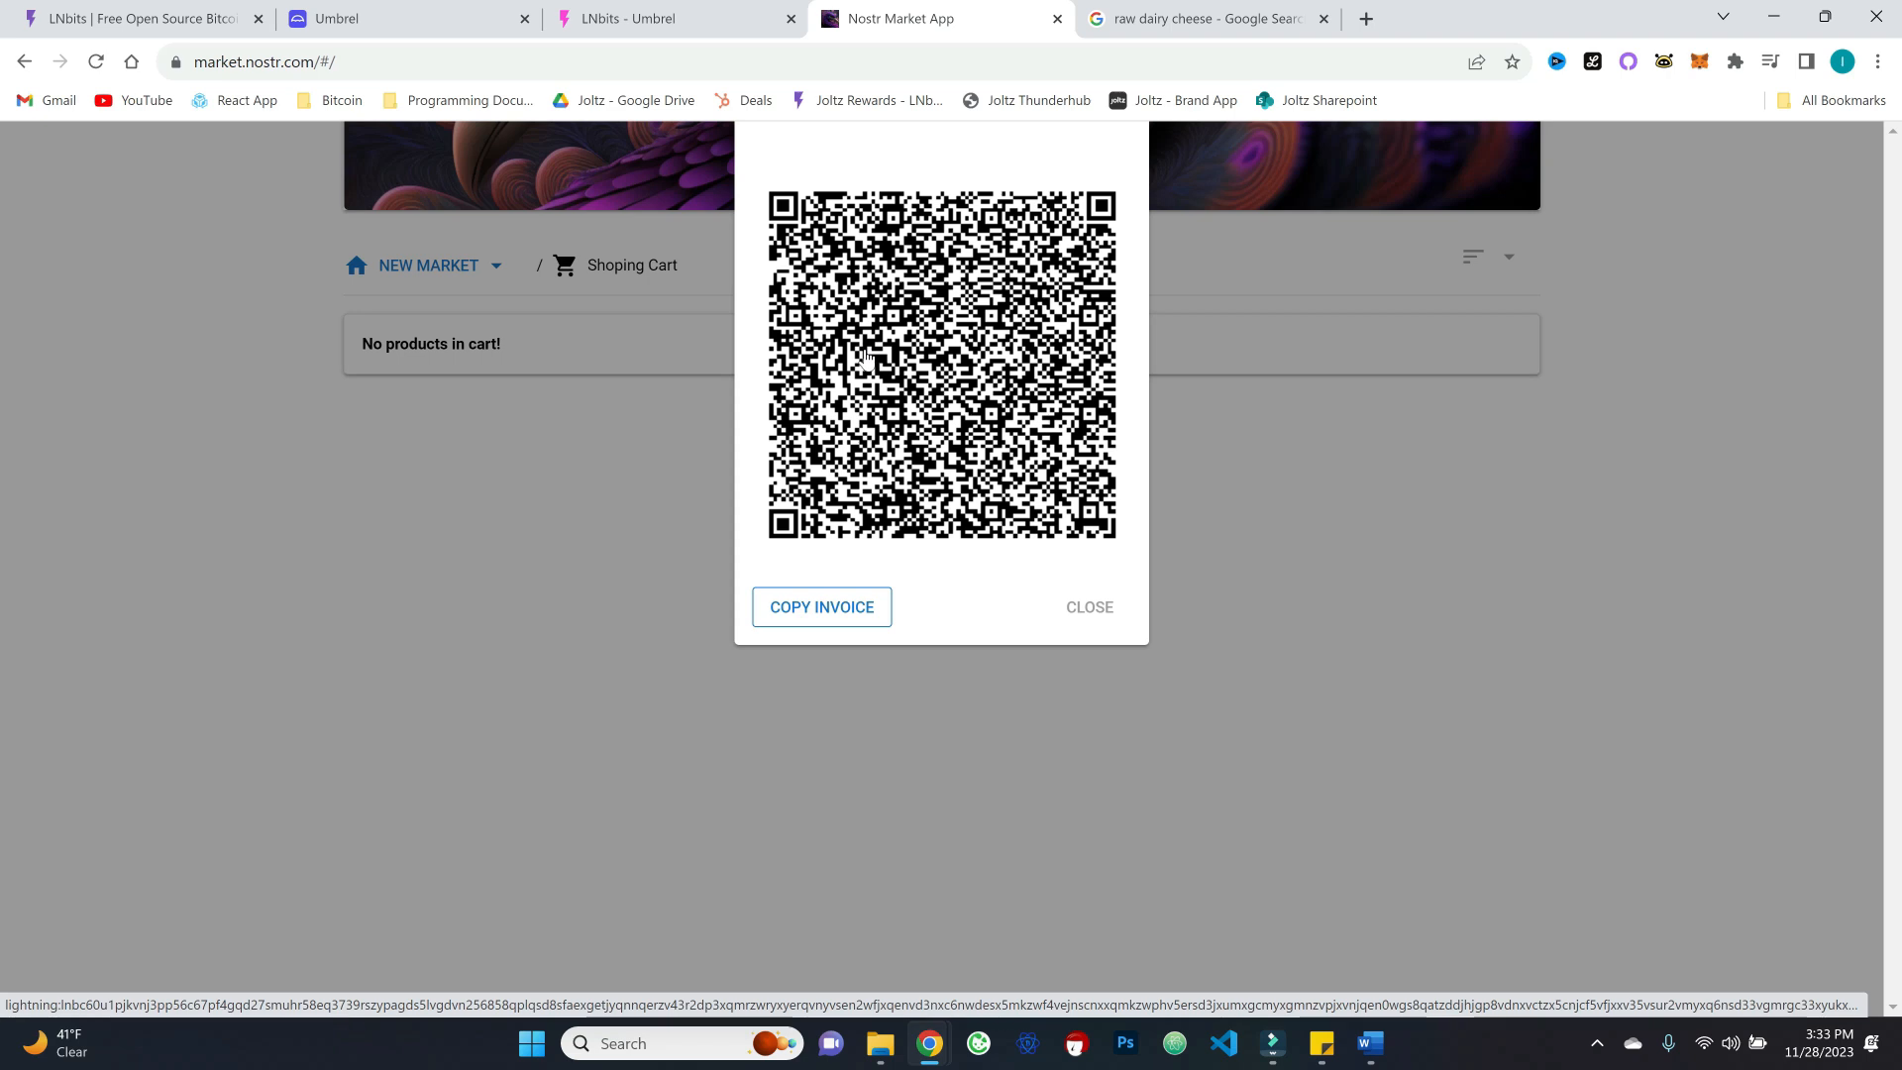
# Step: Copy the order's Lightning invoice, pay it from the Alby wallet extension, and close the invoice dialog
pyautogui.click(817, 614)
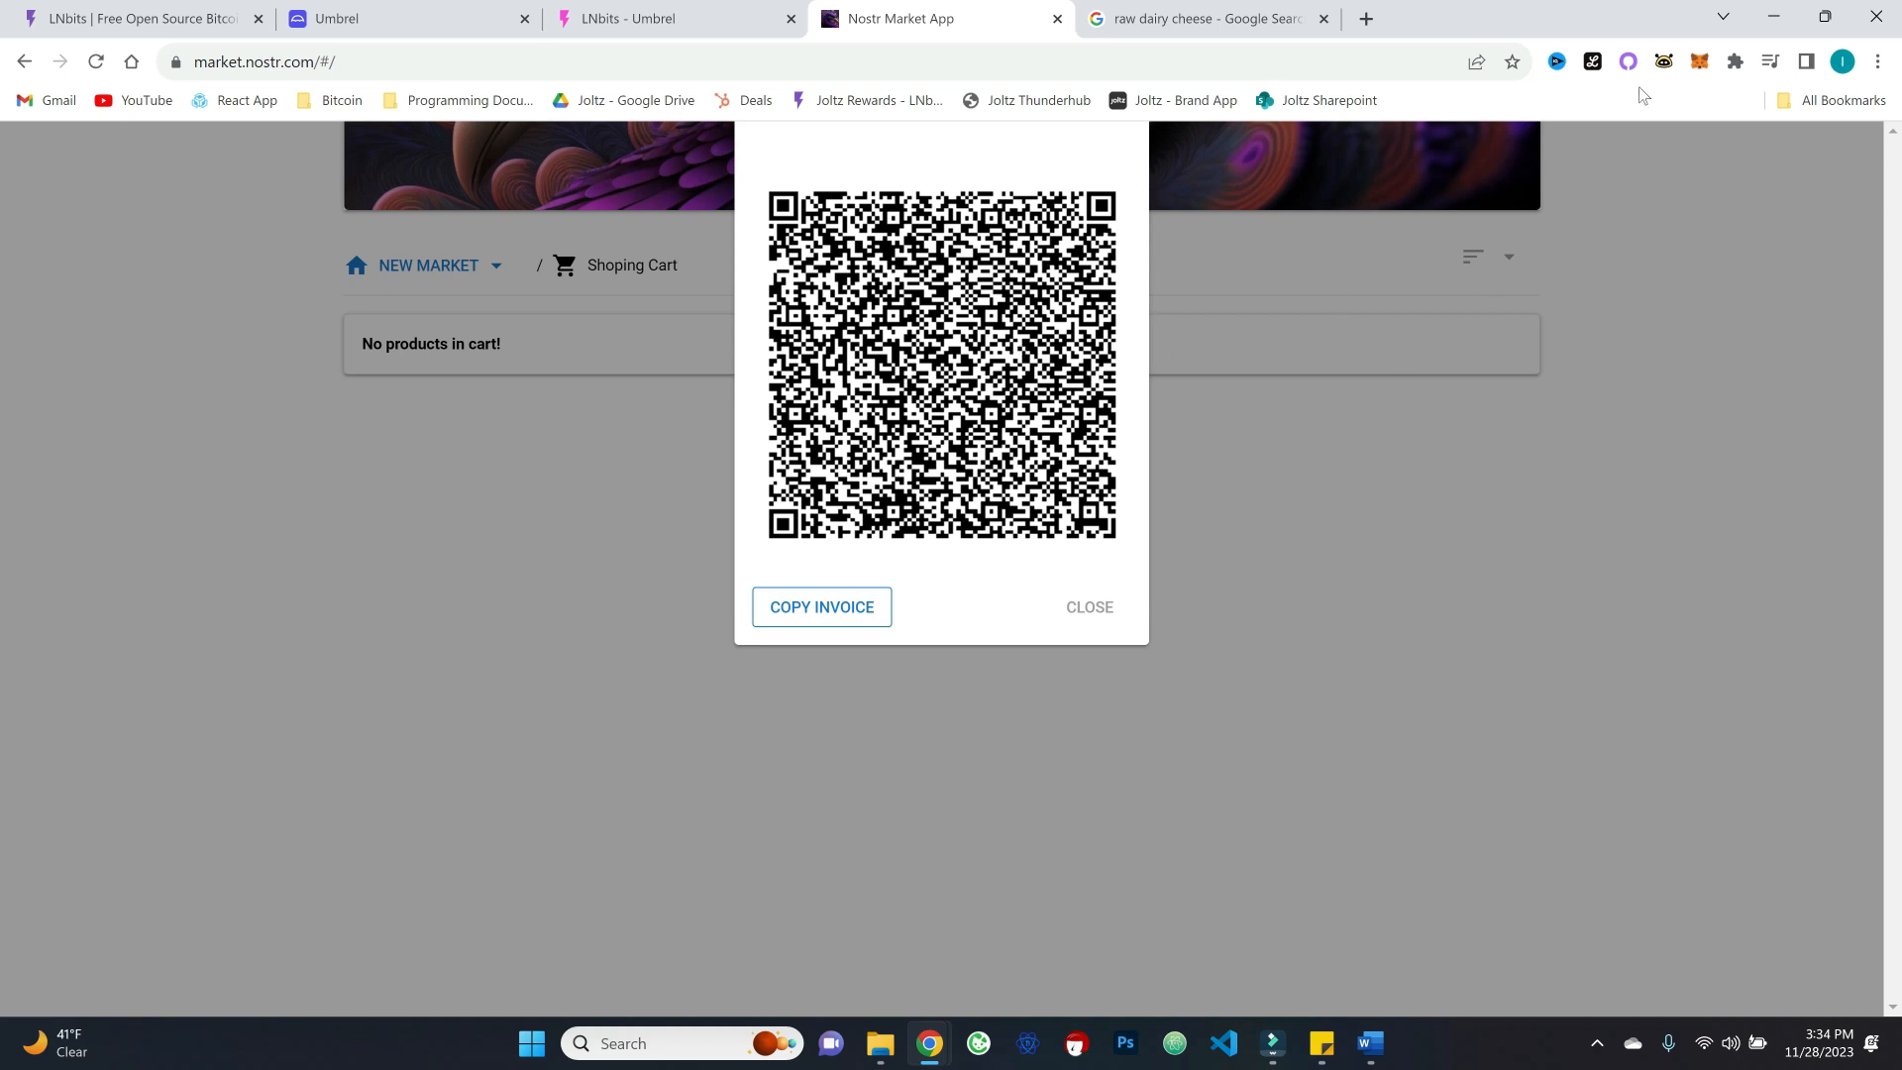
pyautogui.click(1664, 64)
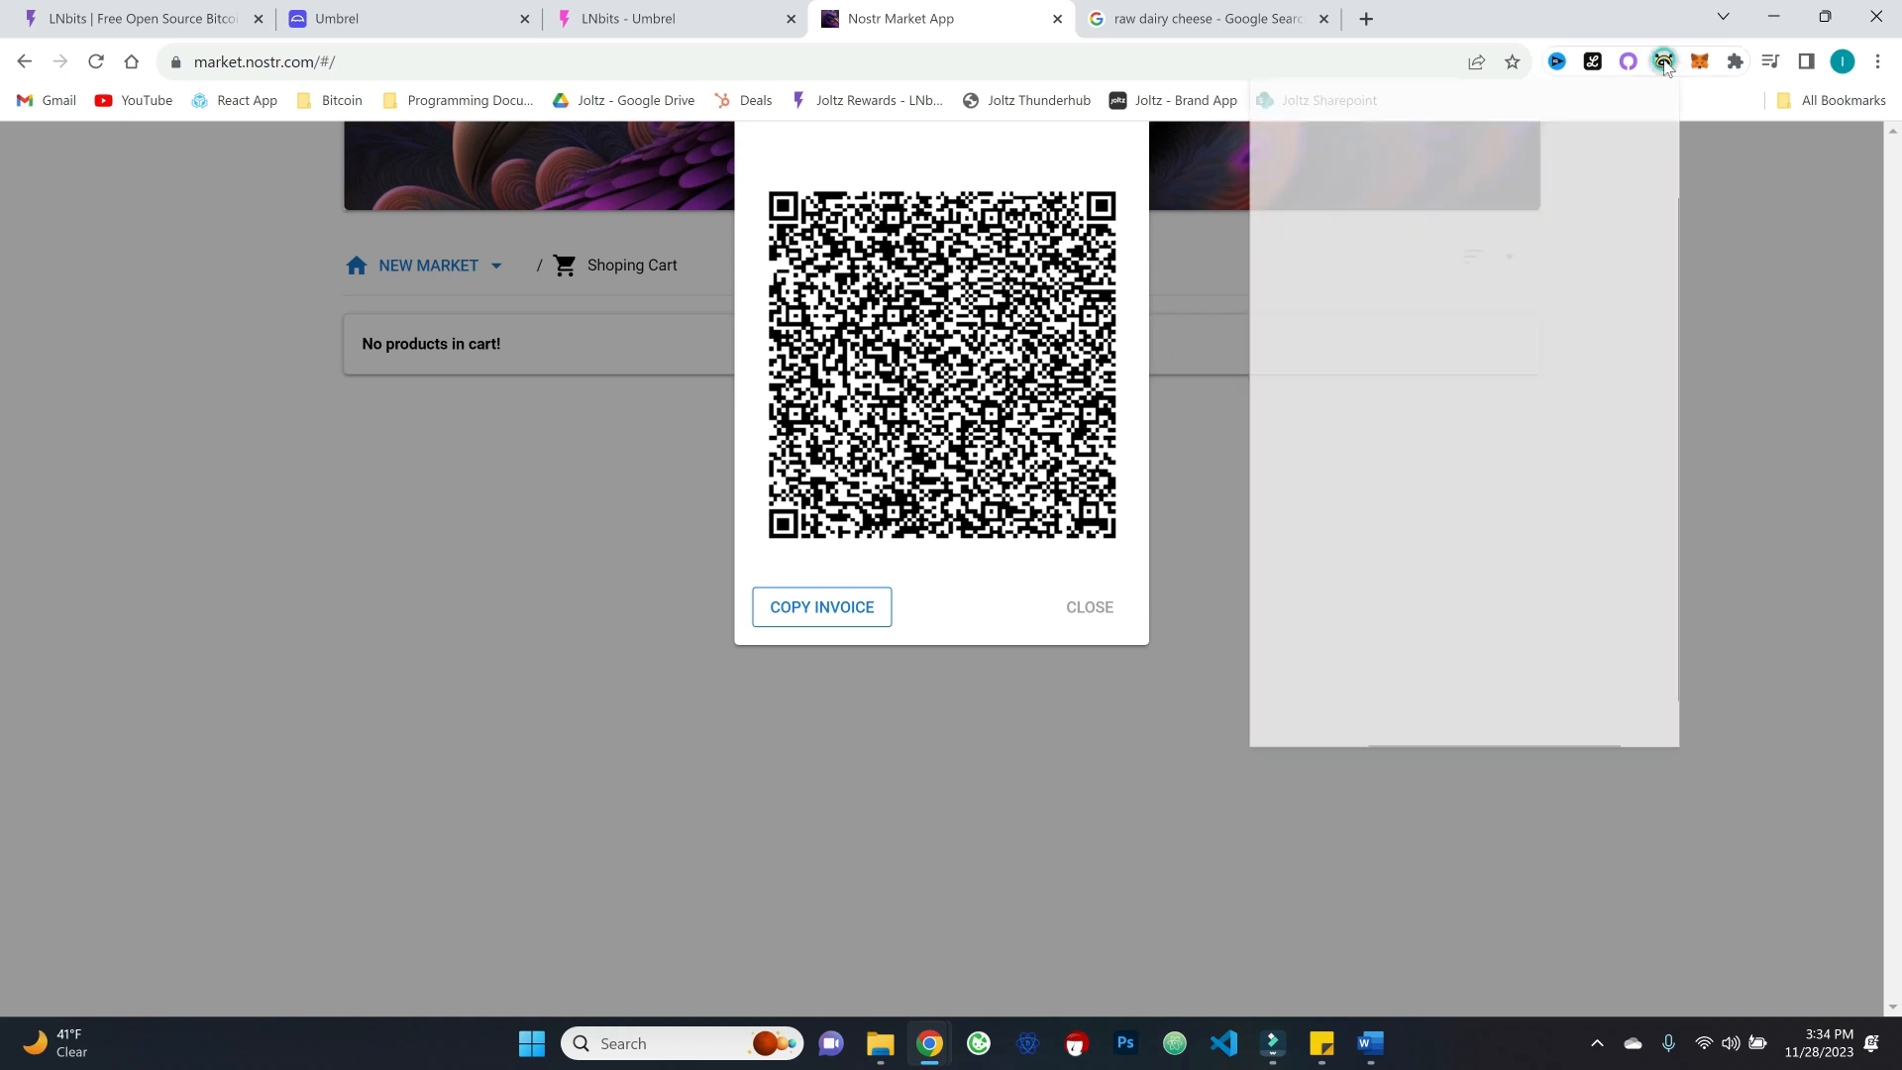
pyautogui.click(1551, 313)
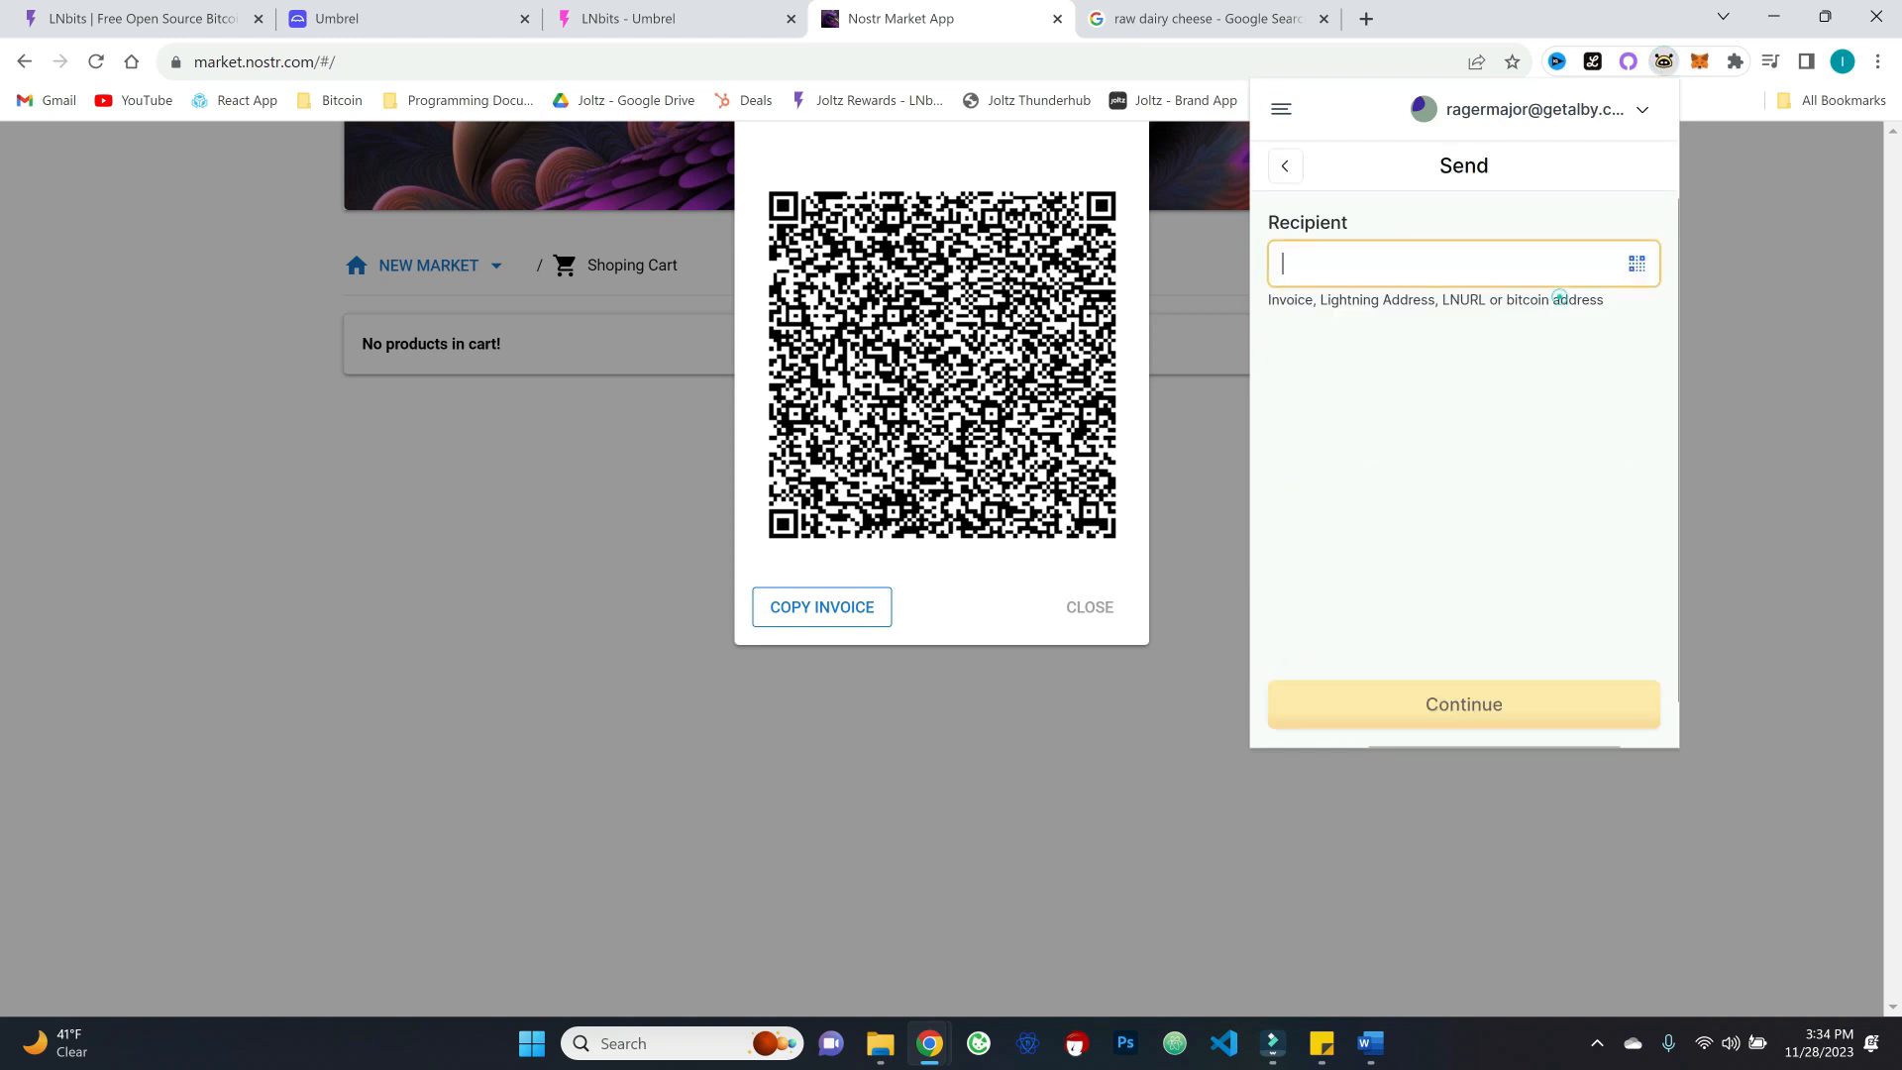
pyautogui.hotkey('ctrl', 'v')
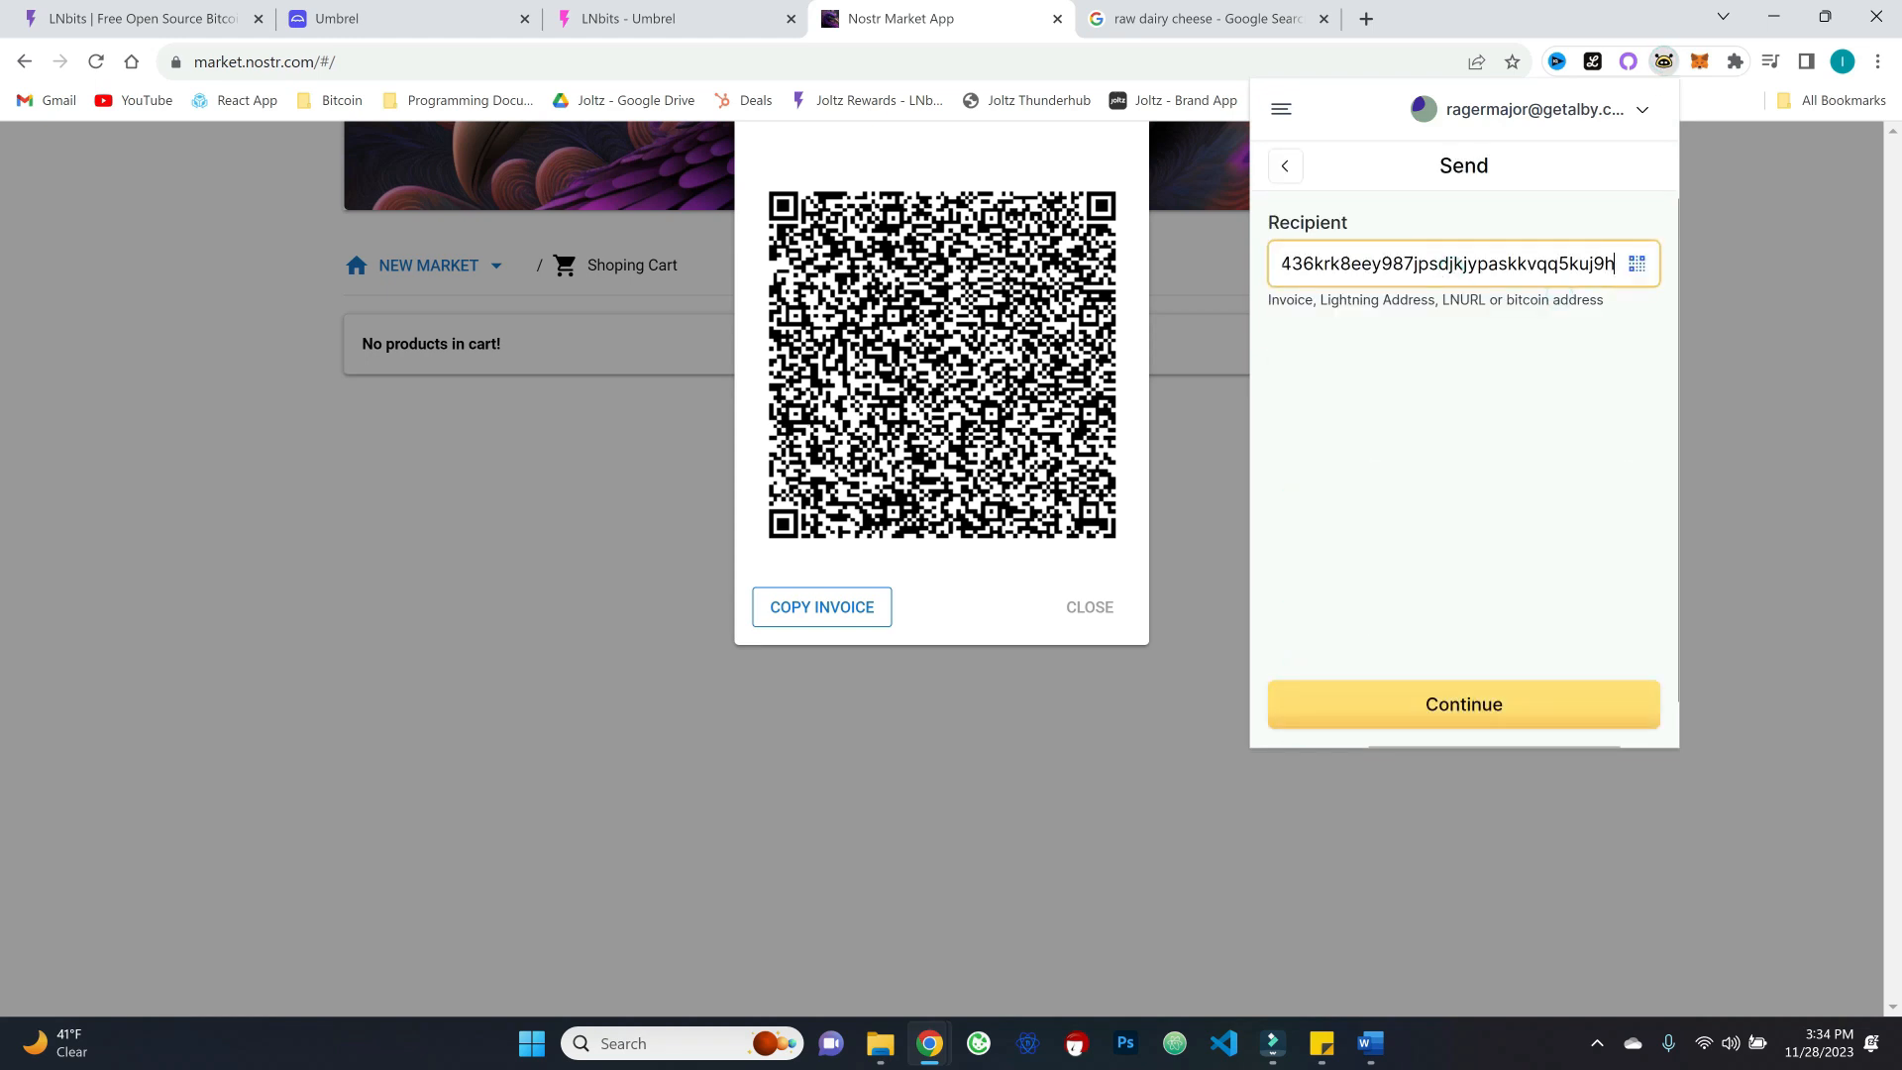
pyautogui.click(1411, 705)
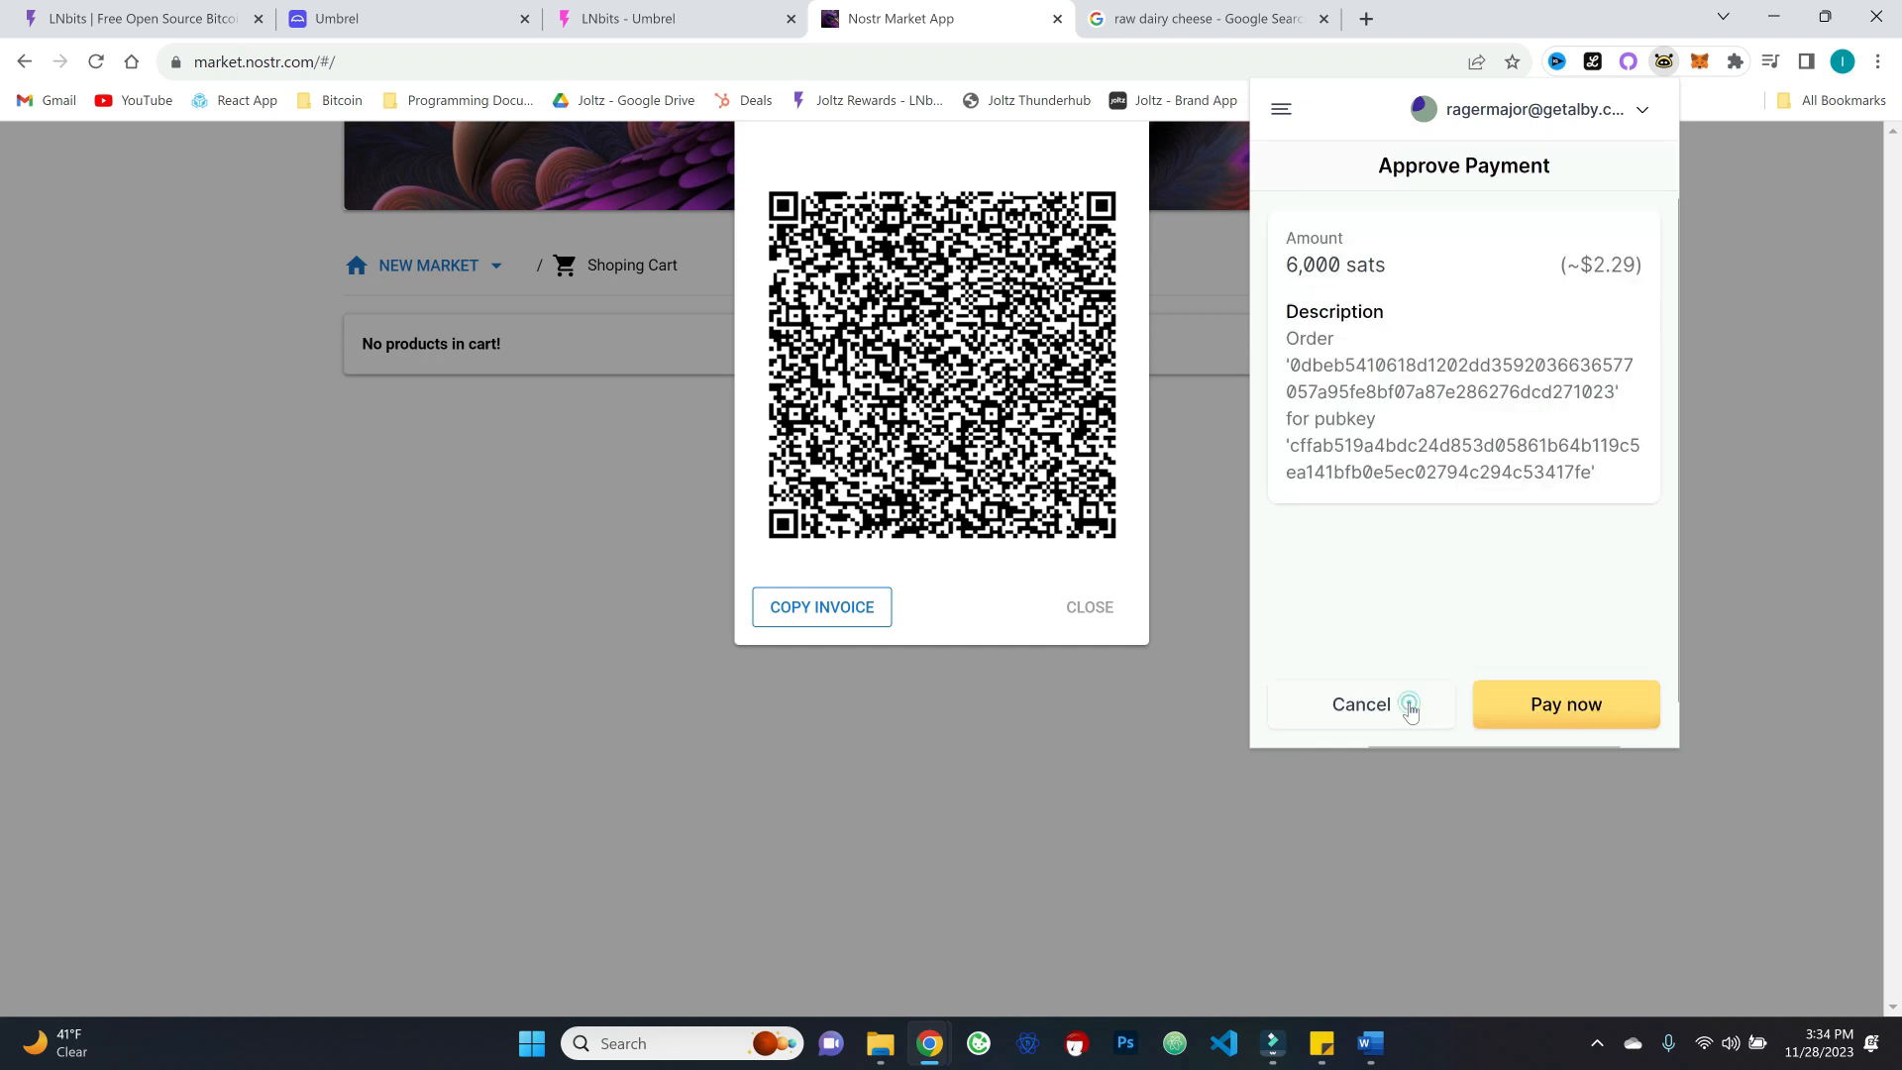
pyautogui.click(1564, 713)
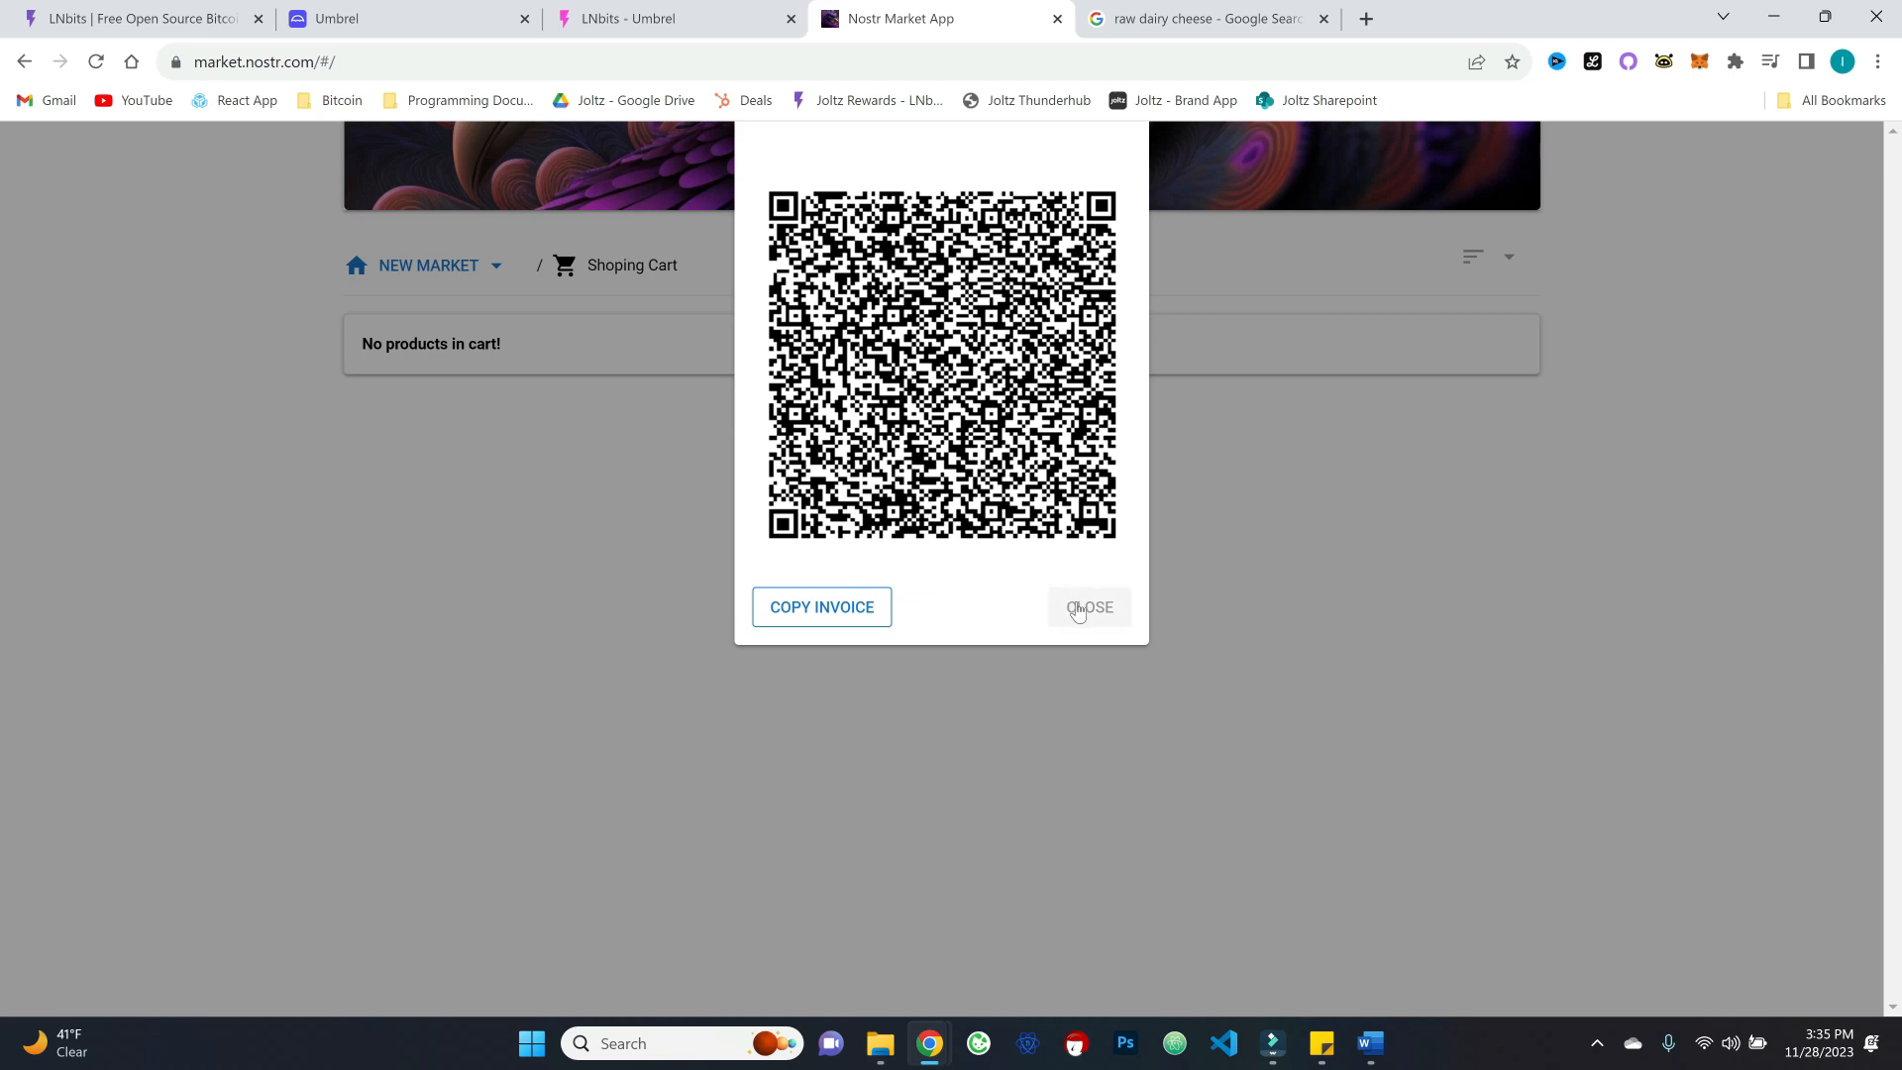
pyautogui.click(1082, 606)
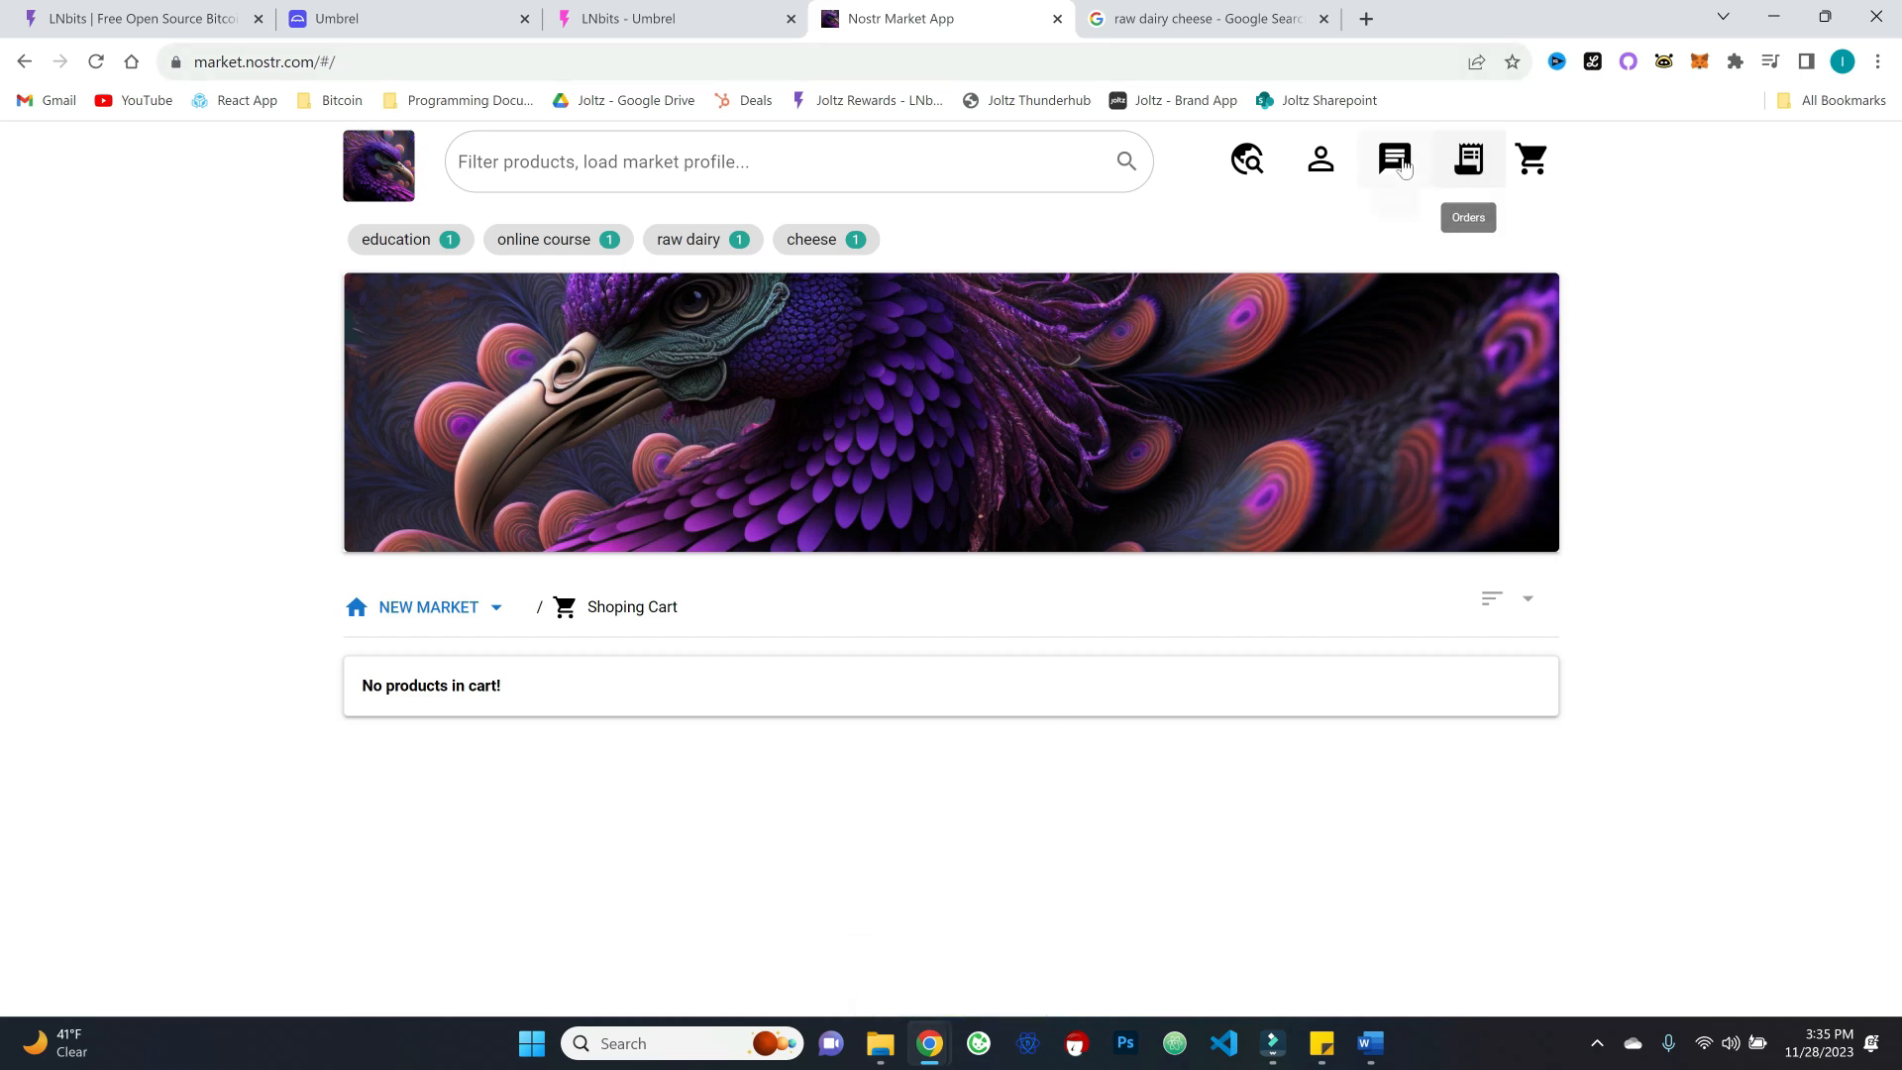
# Step: Examine the cheese shop order's details and read the order chat with the merchant
pyautogui.click(1470, 164)
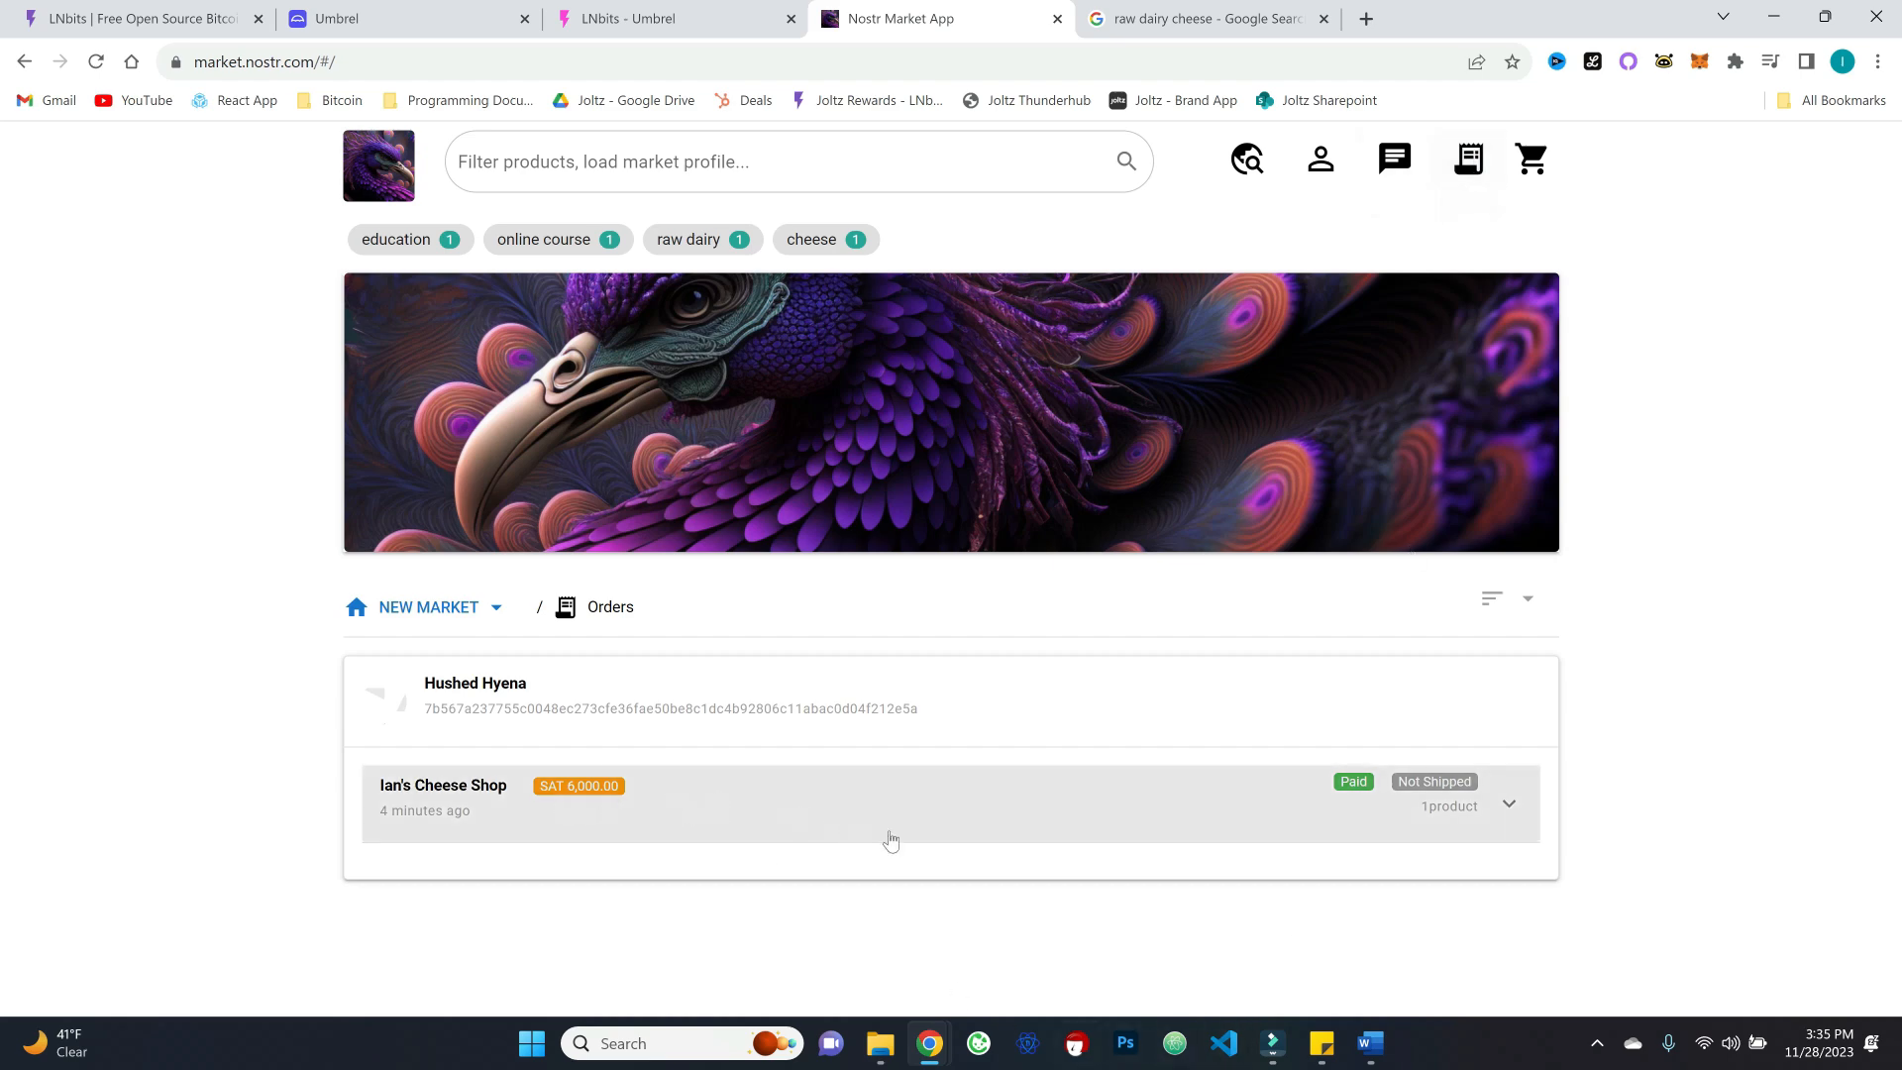
pyautogui.click(1354, 822)
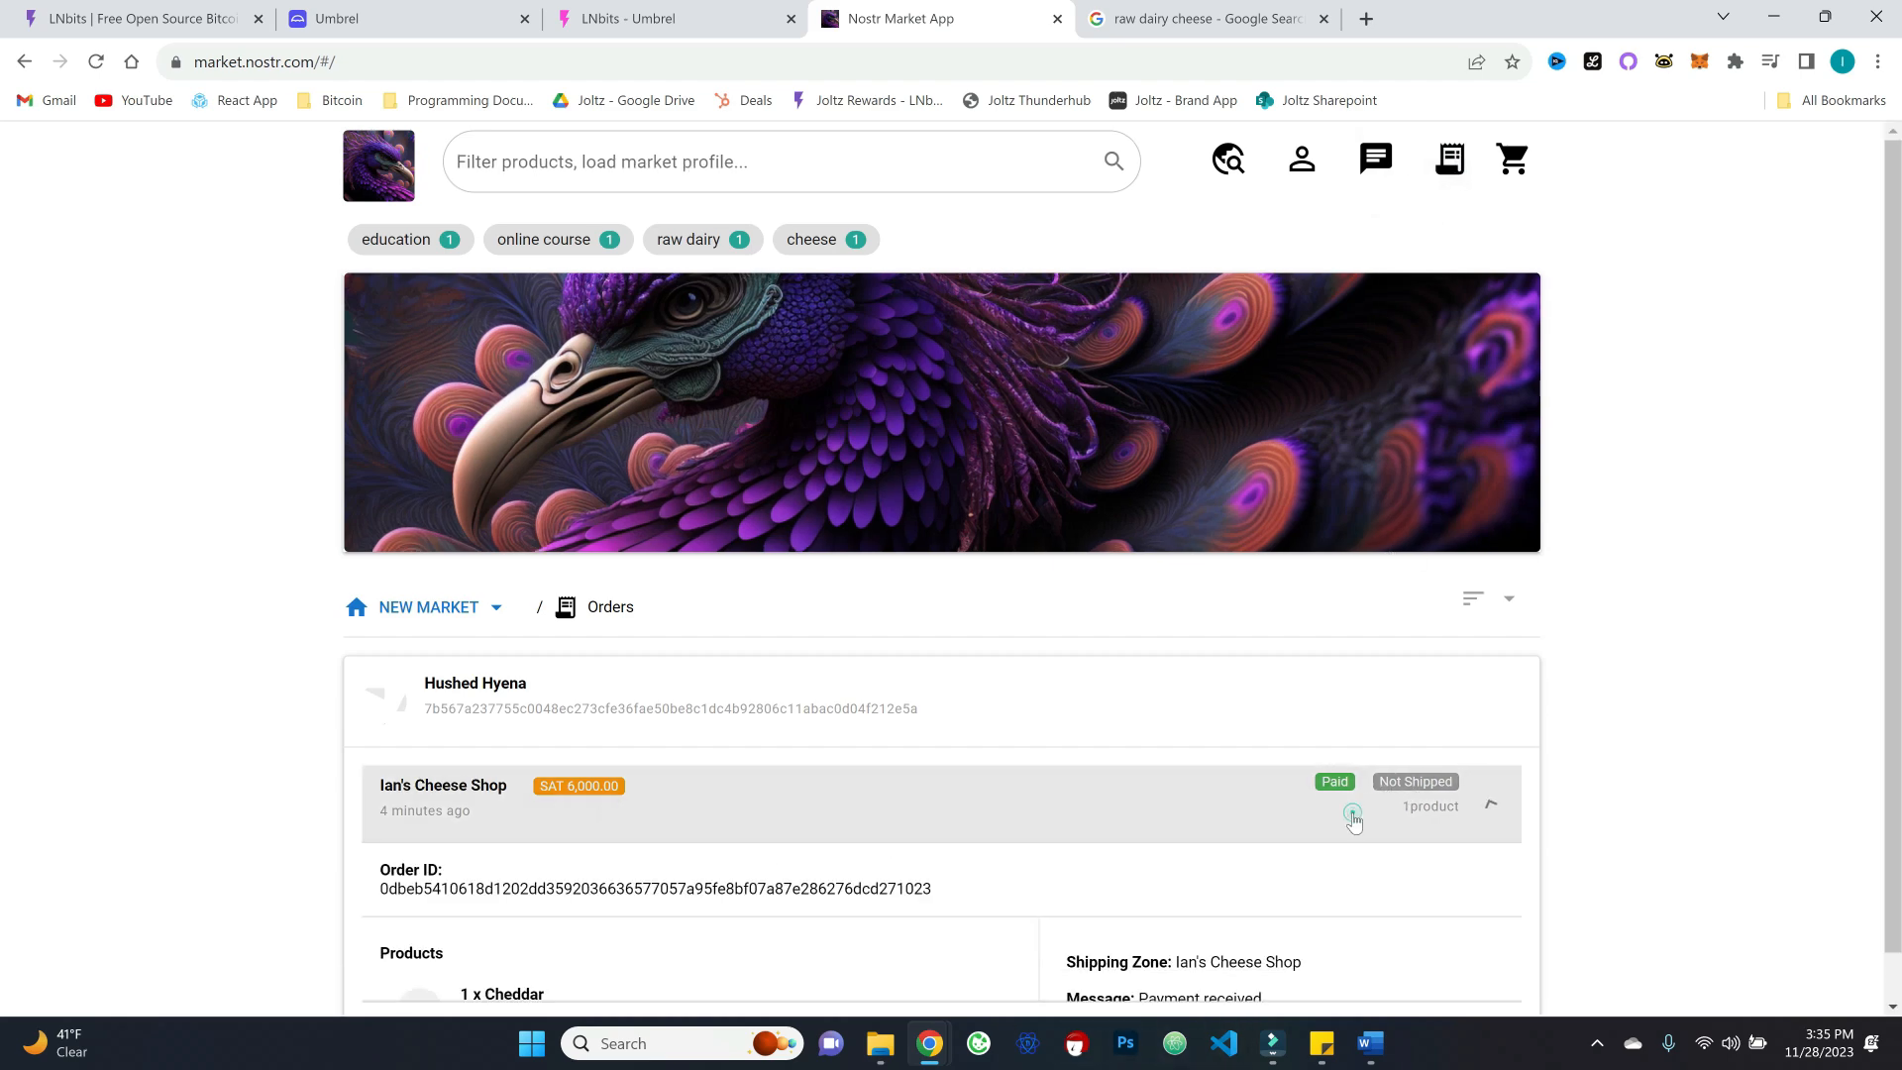
pyautogui.click(1380, 162)
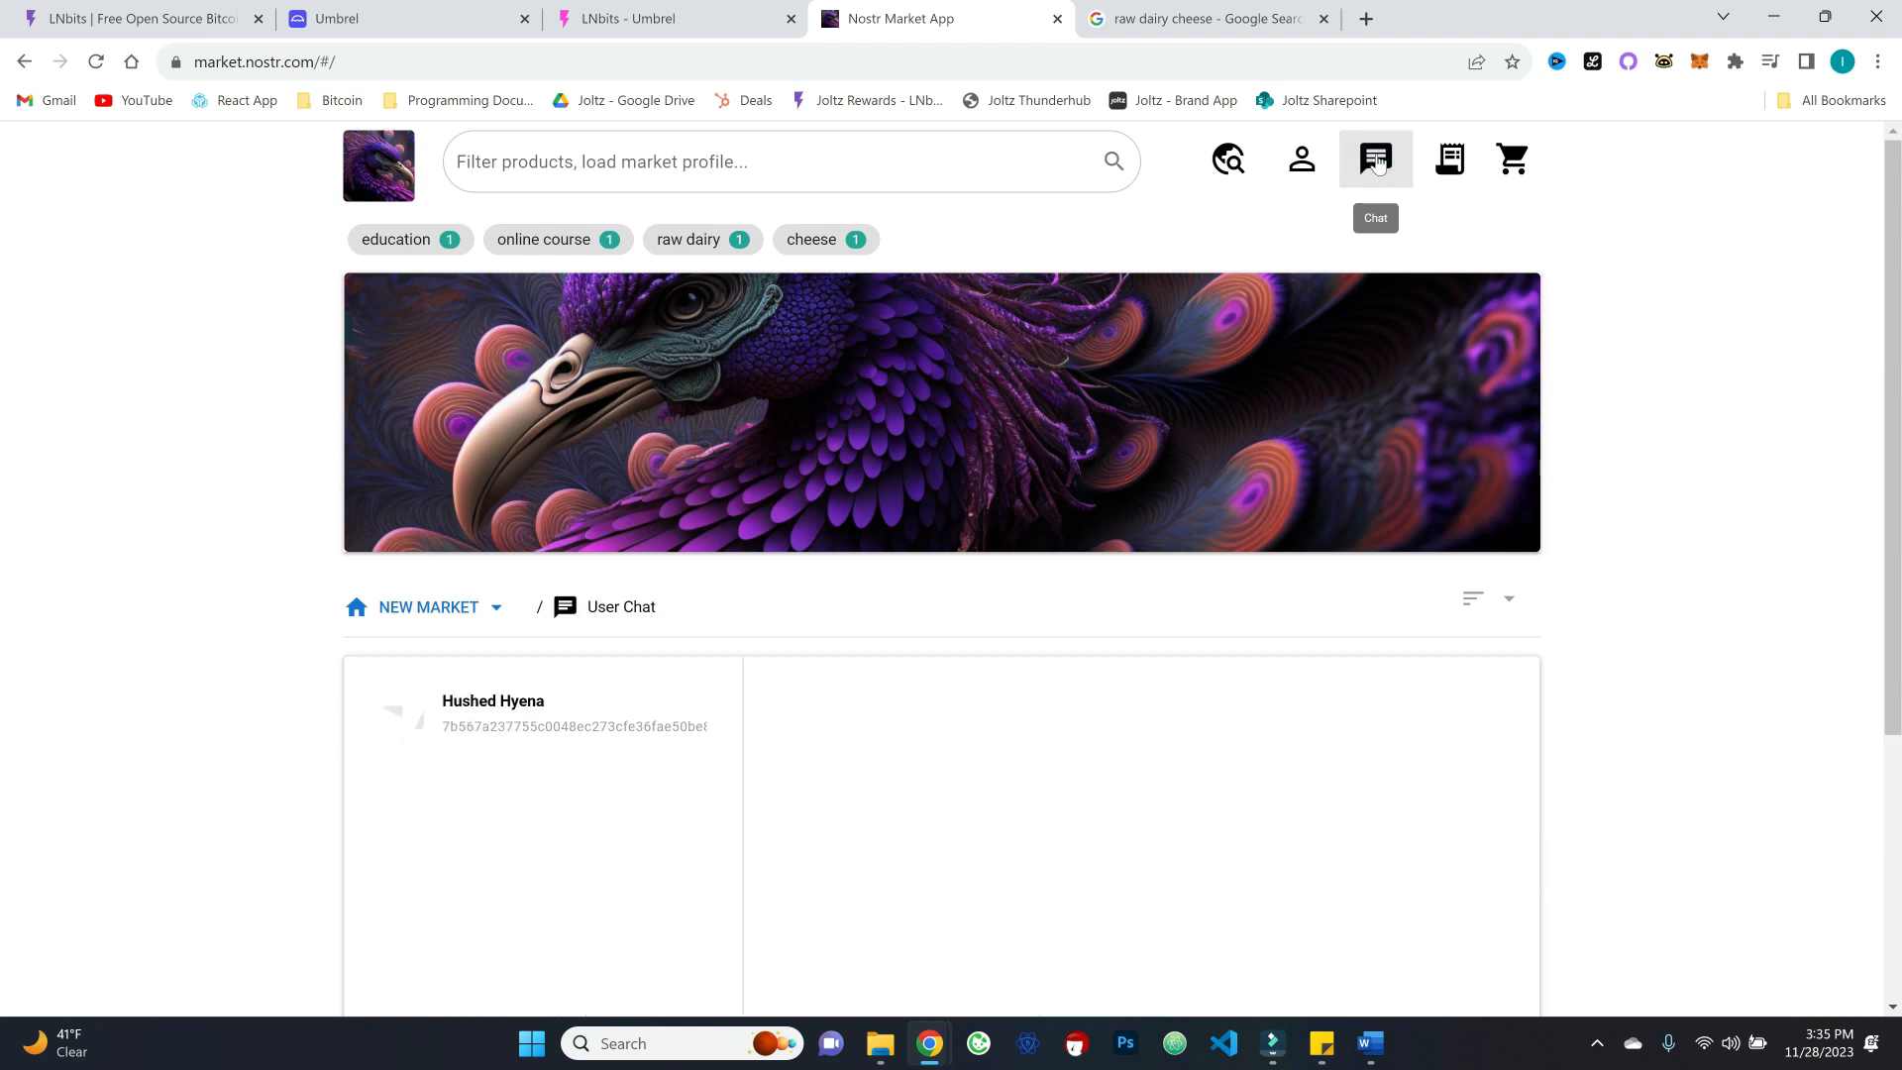
pyautogui.click(544, 718)
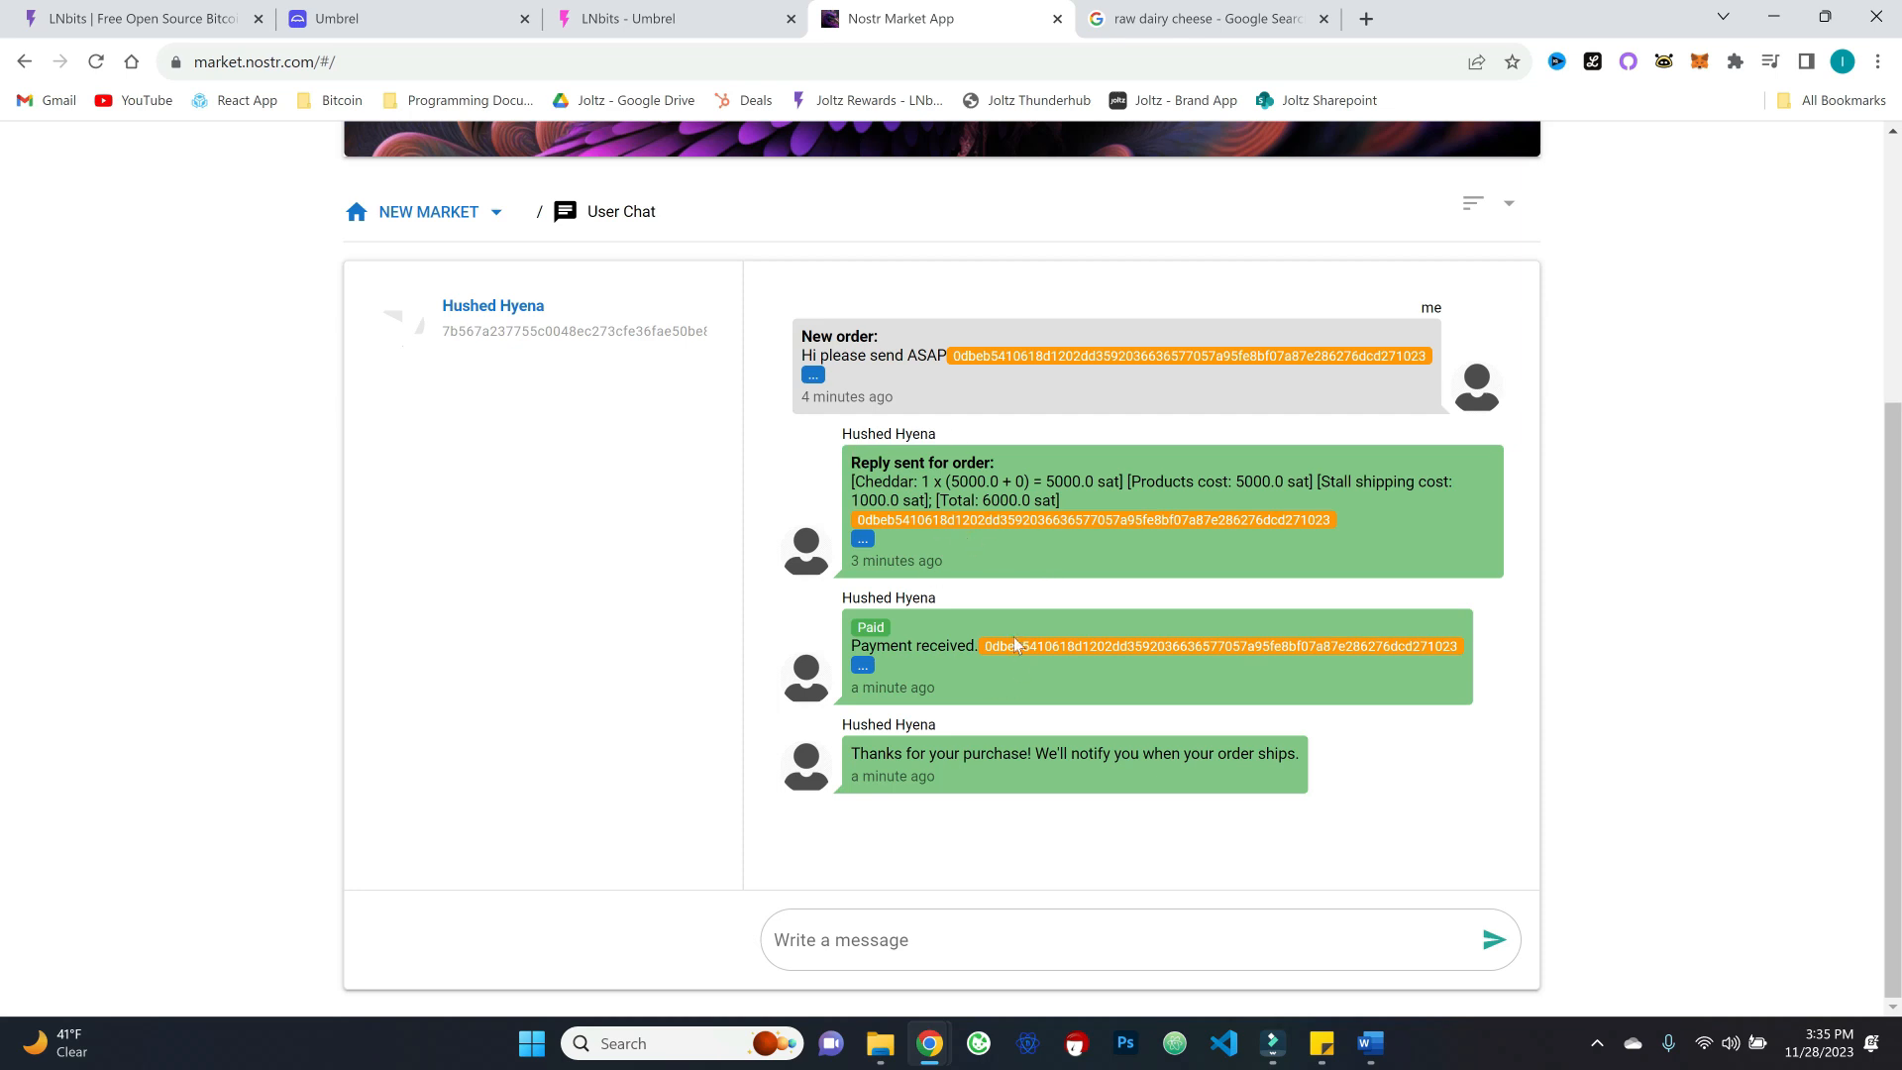
pyautogui.moveTo(850, 759); pyautogui.dragTo(1124, 755)
# Step: Switch to LNbits, select the customer in the Nostr Market messages, and send "Hey thanks again - I've just shipped your order!"
pyautogui.click(667, 21)
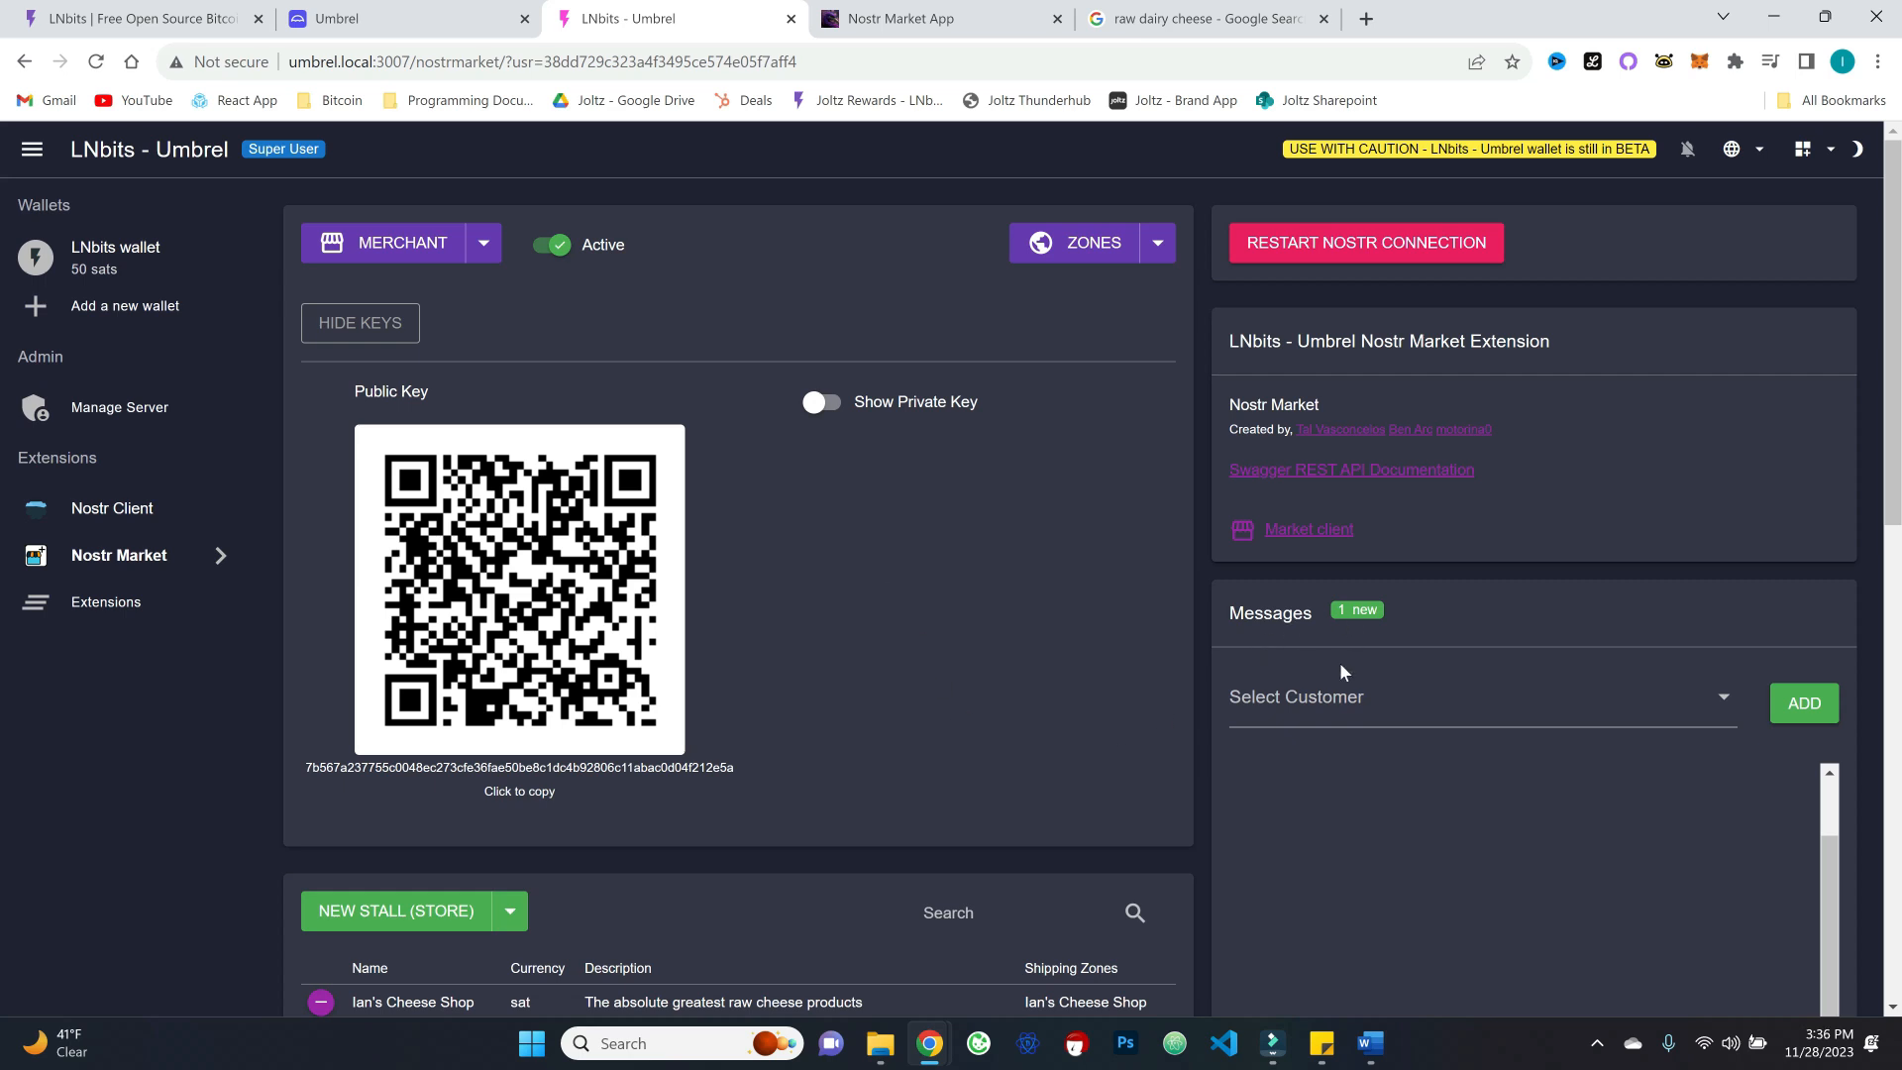
pyautogui.click(1337, 709)
pyautogui.click(1289, 768)
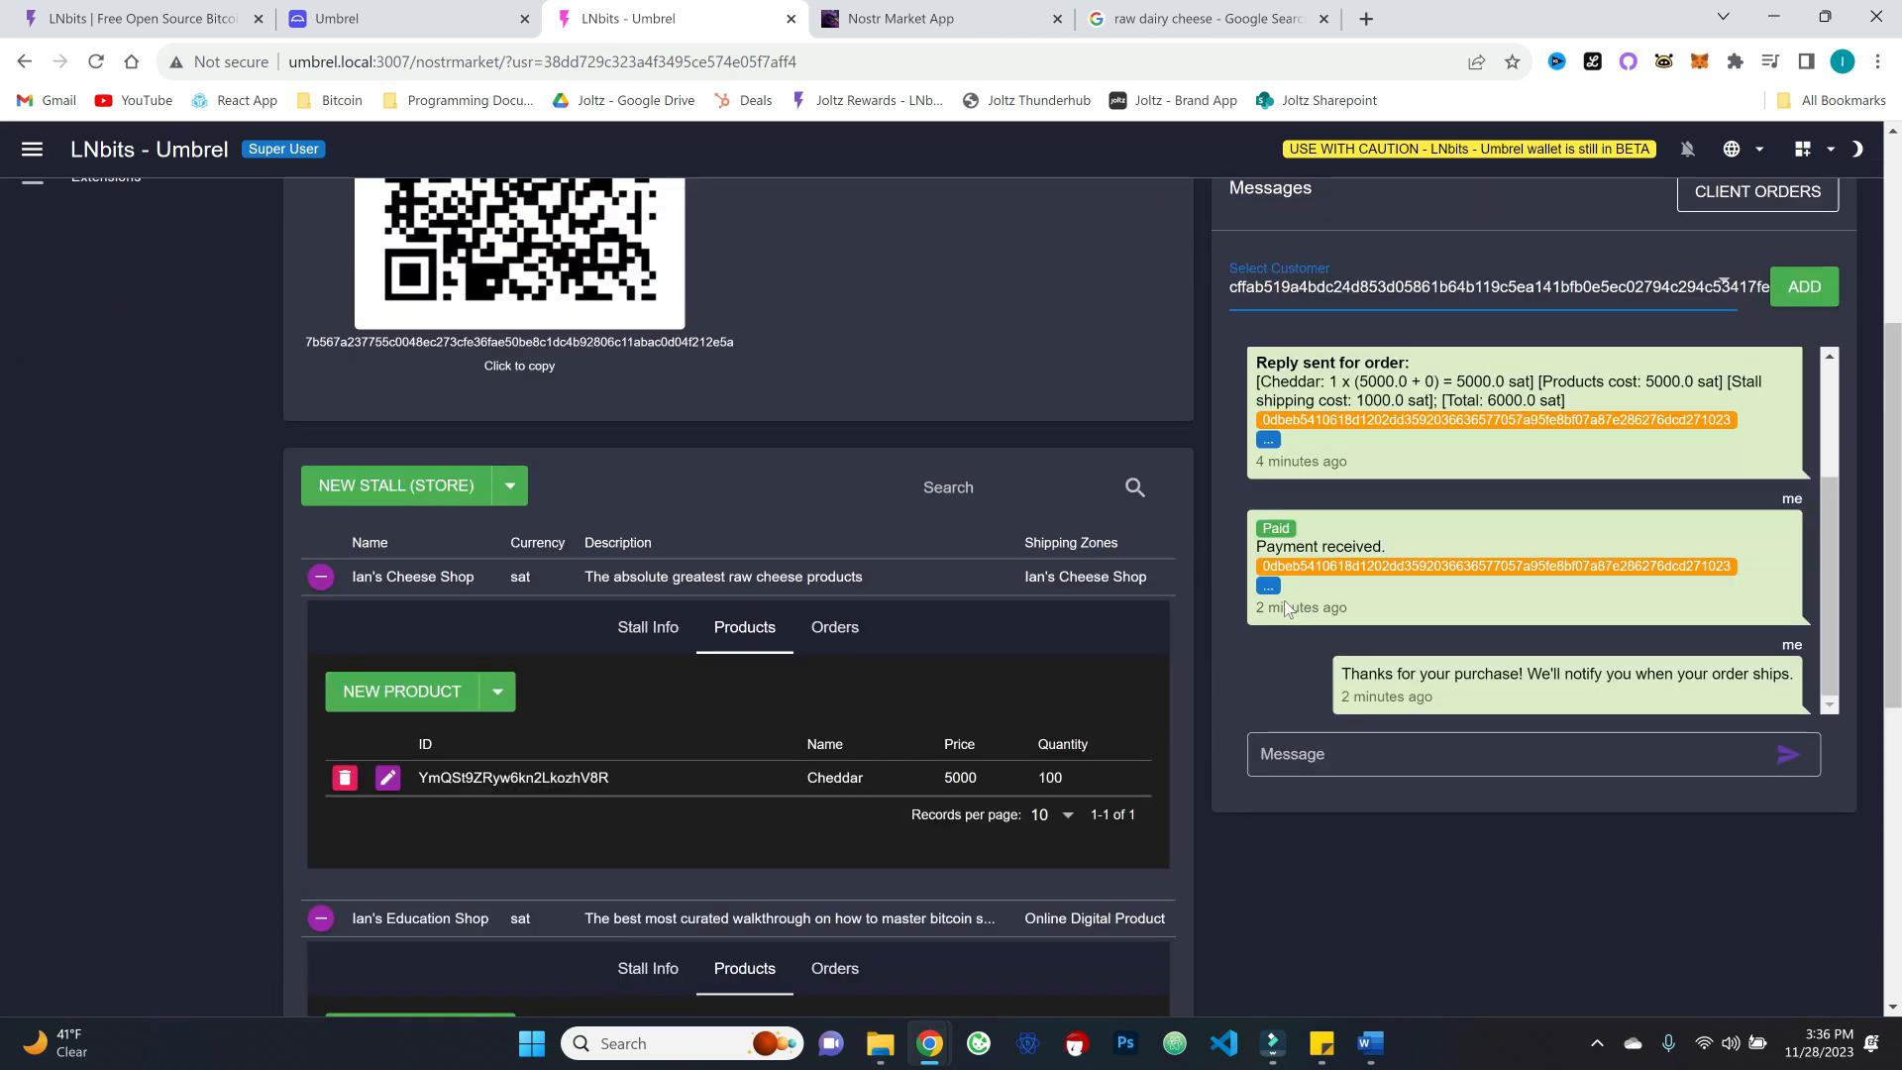
pyautogui.scroll(1, 1284, 601)
pyautogui.click(1406, 798)
pyautogui.write("Hey thanks again - I've just shipped your order!")
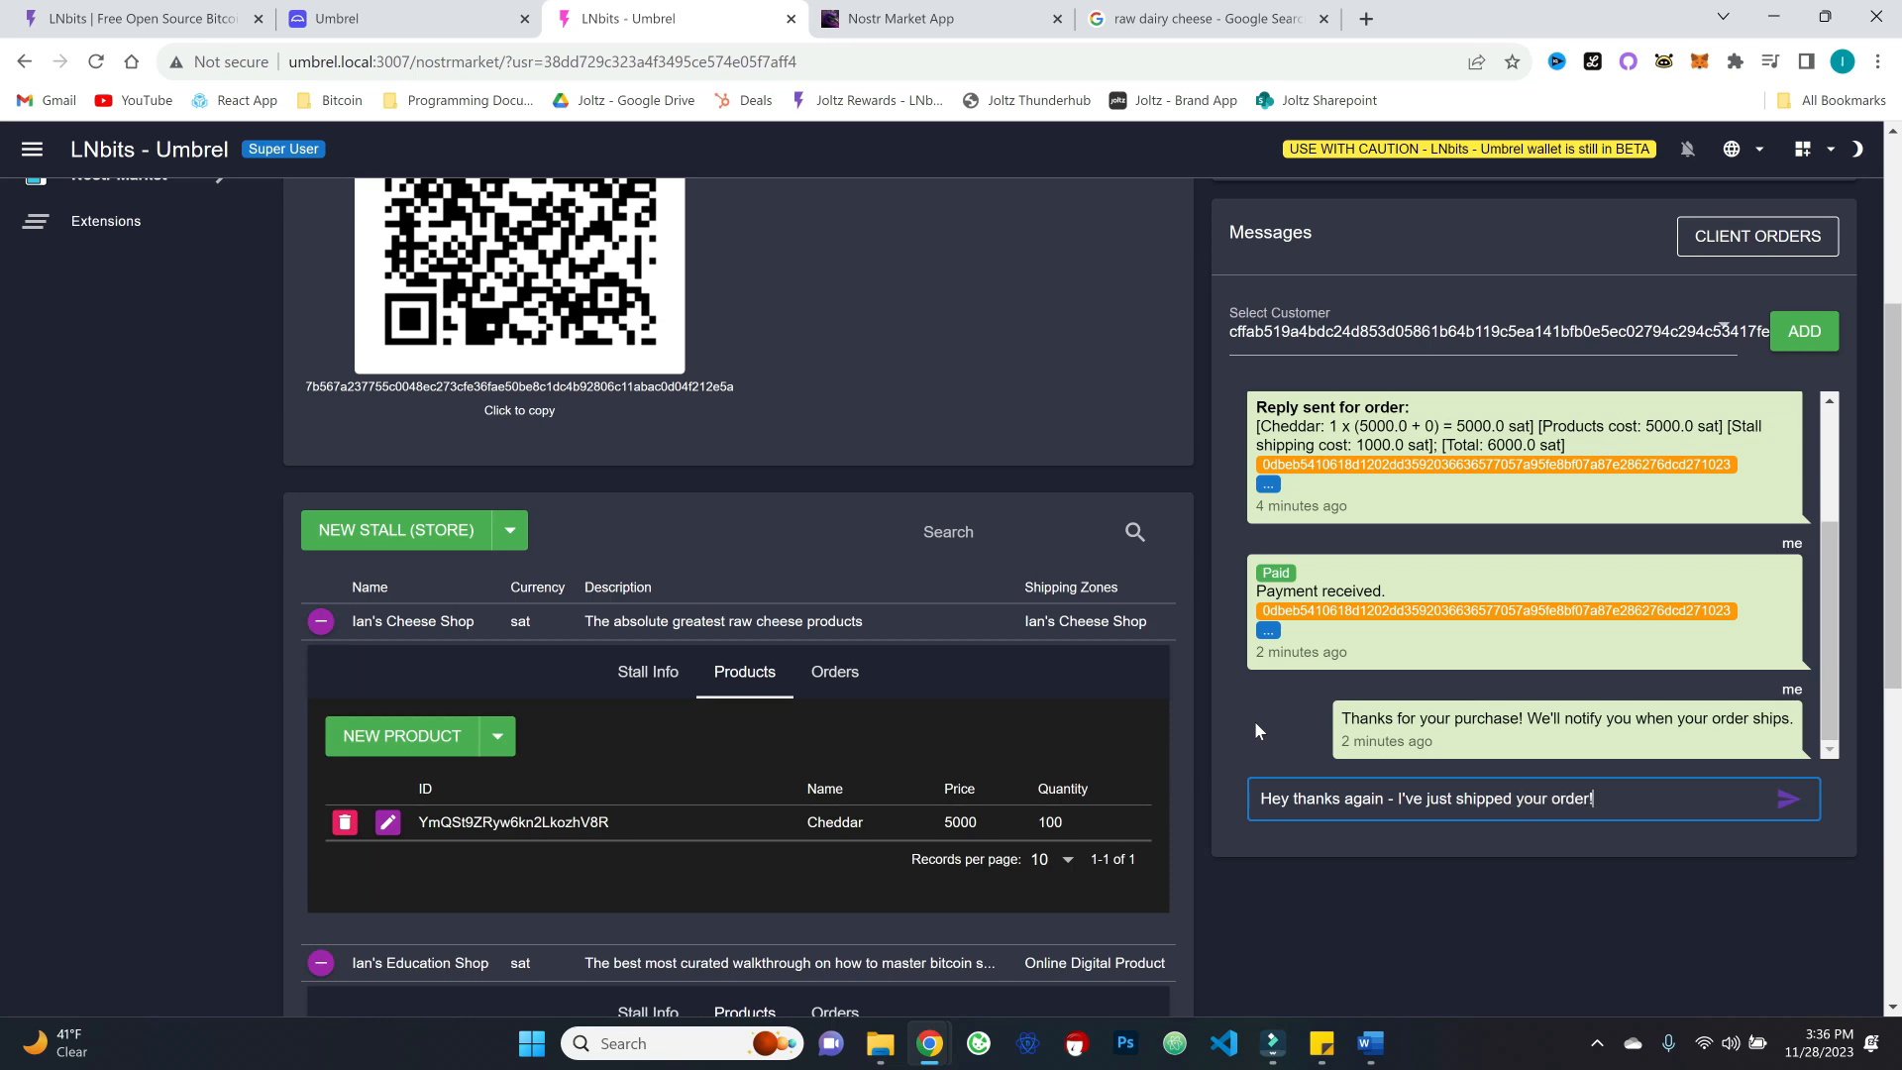
pyautogui.click(1771, 799)
# Step: Mark the Cheddar order as shipped with the message "The order has been shipped!" and return to the market client's chat
pyautogui.scroll(-7, 1080, 721)
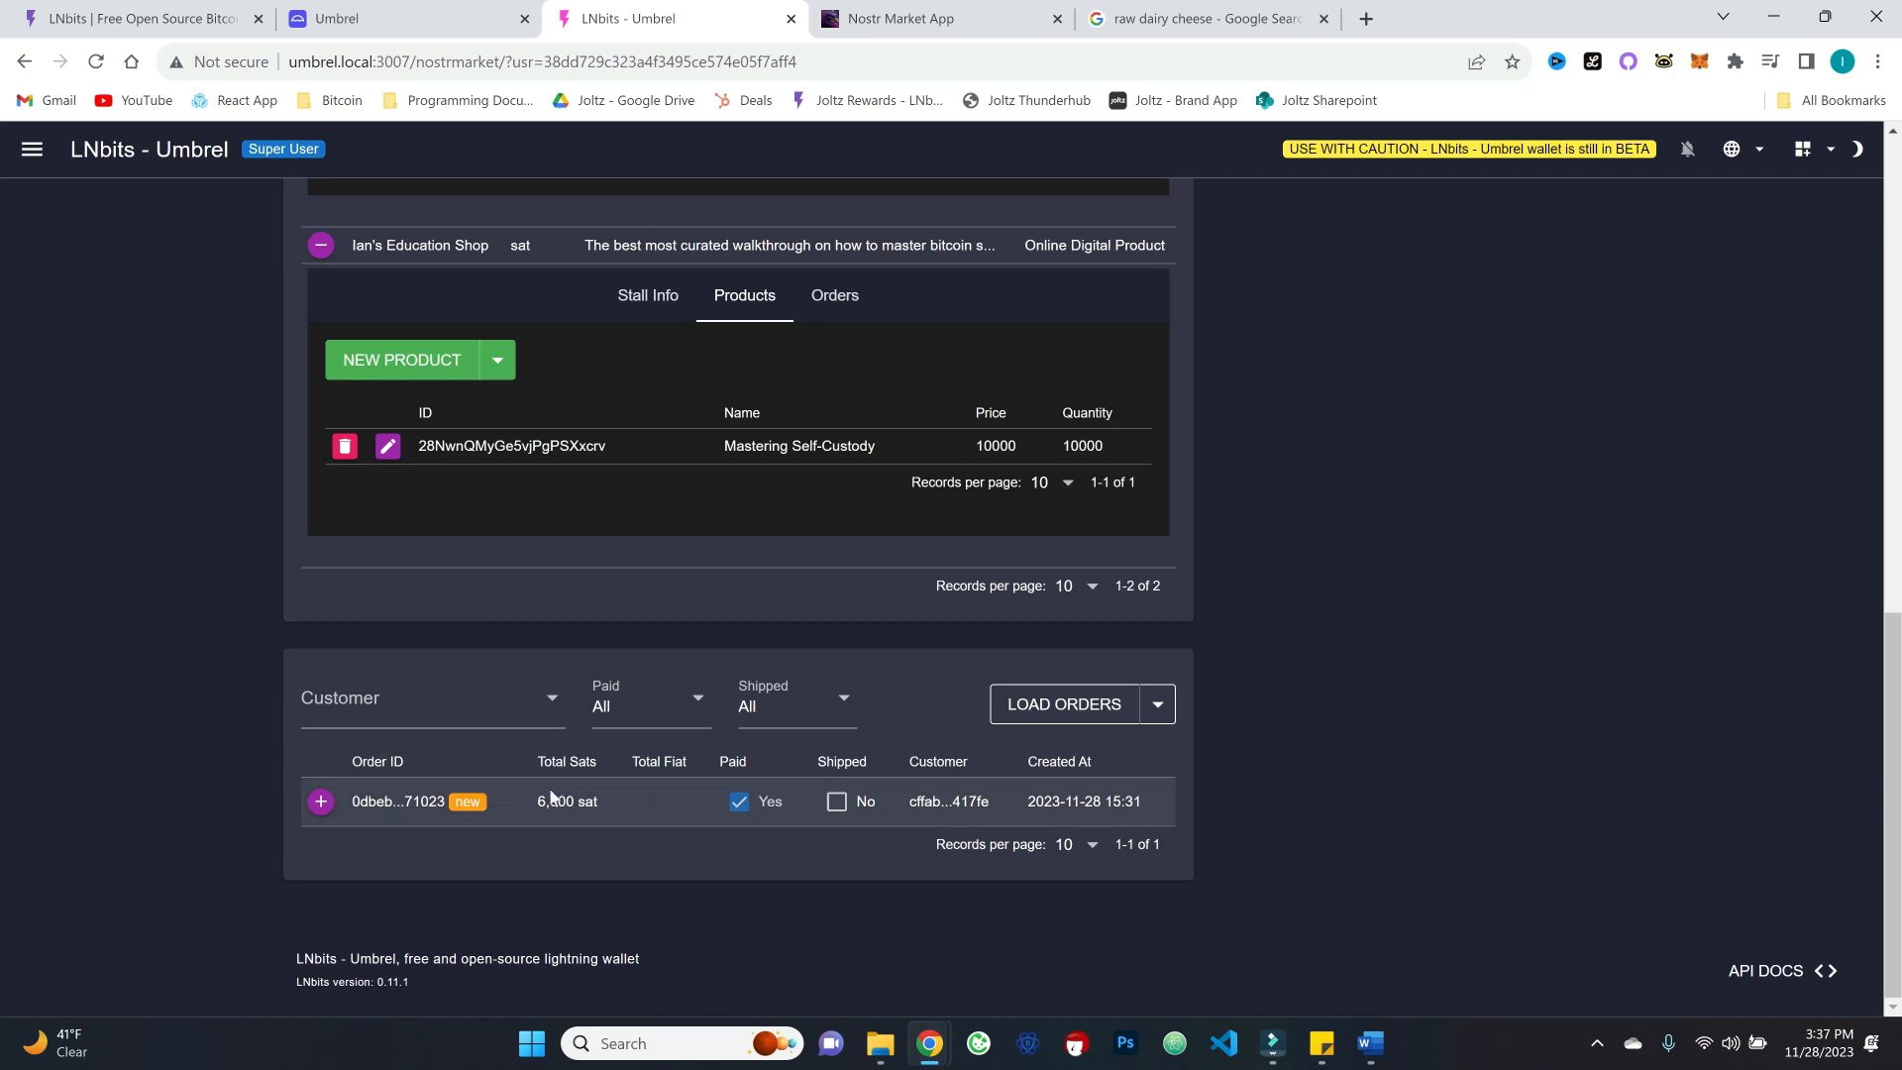
pyautogui.click(836, 802)
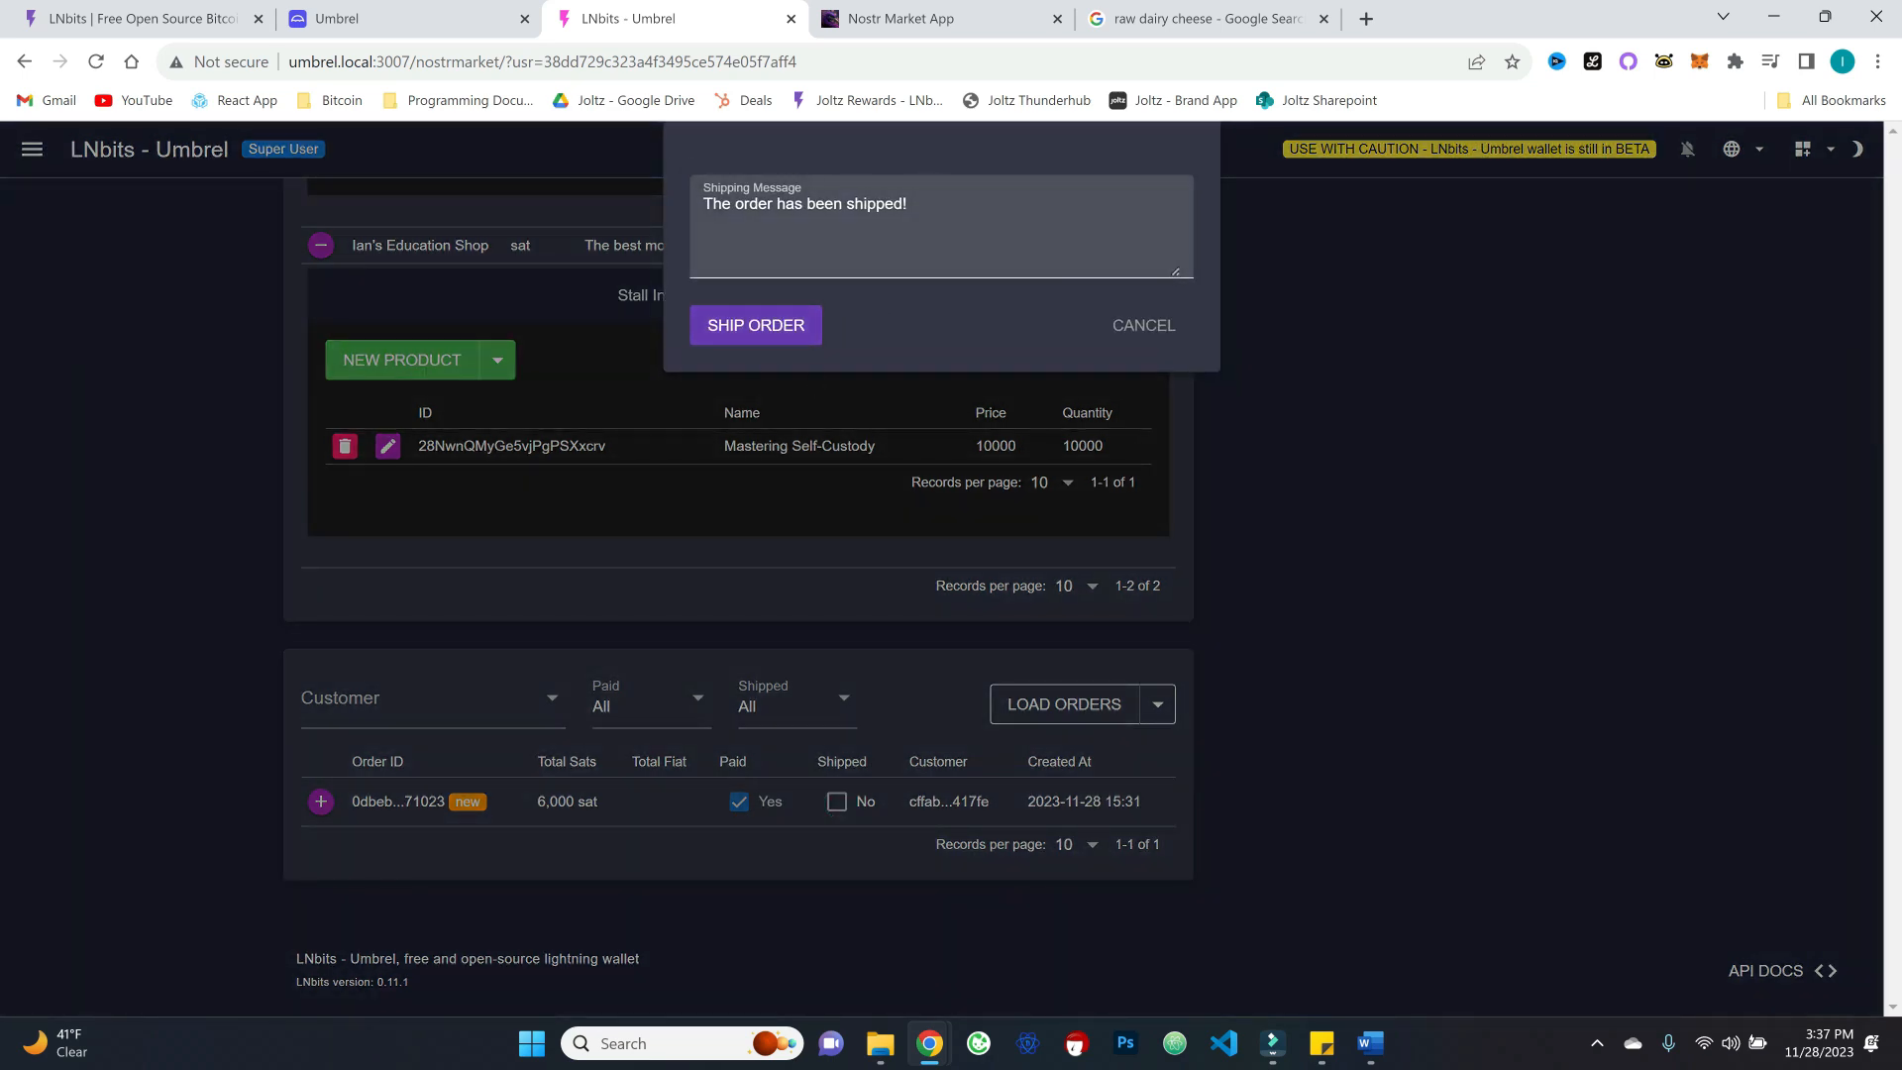
pyautogui.click(737, 313)
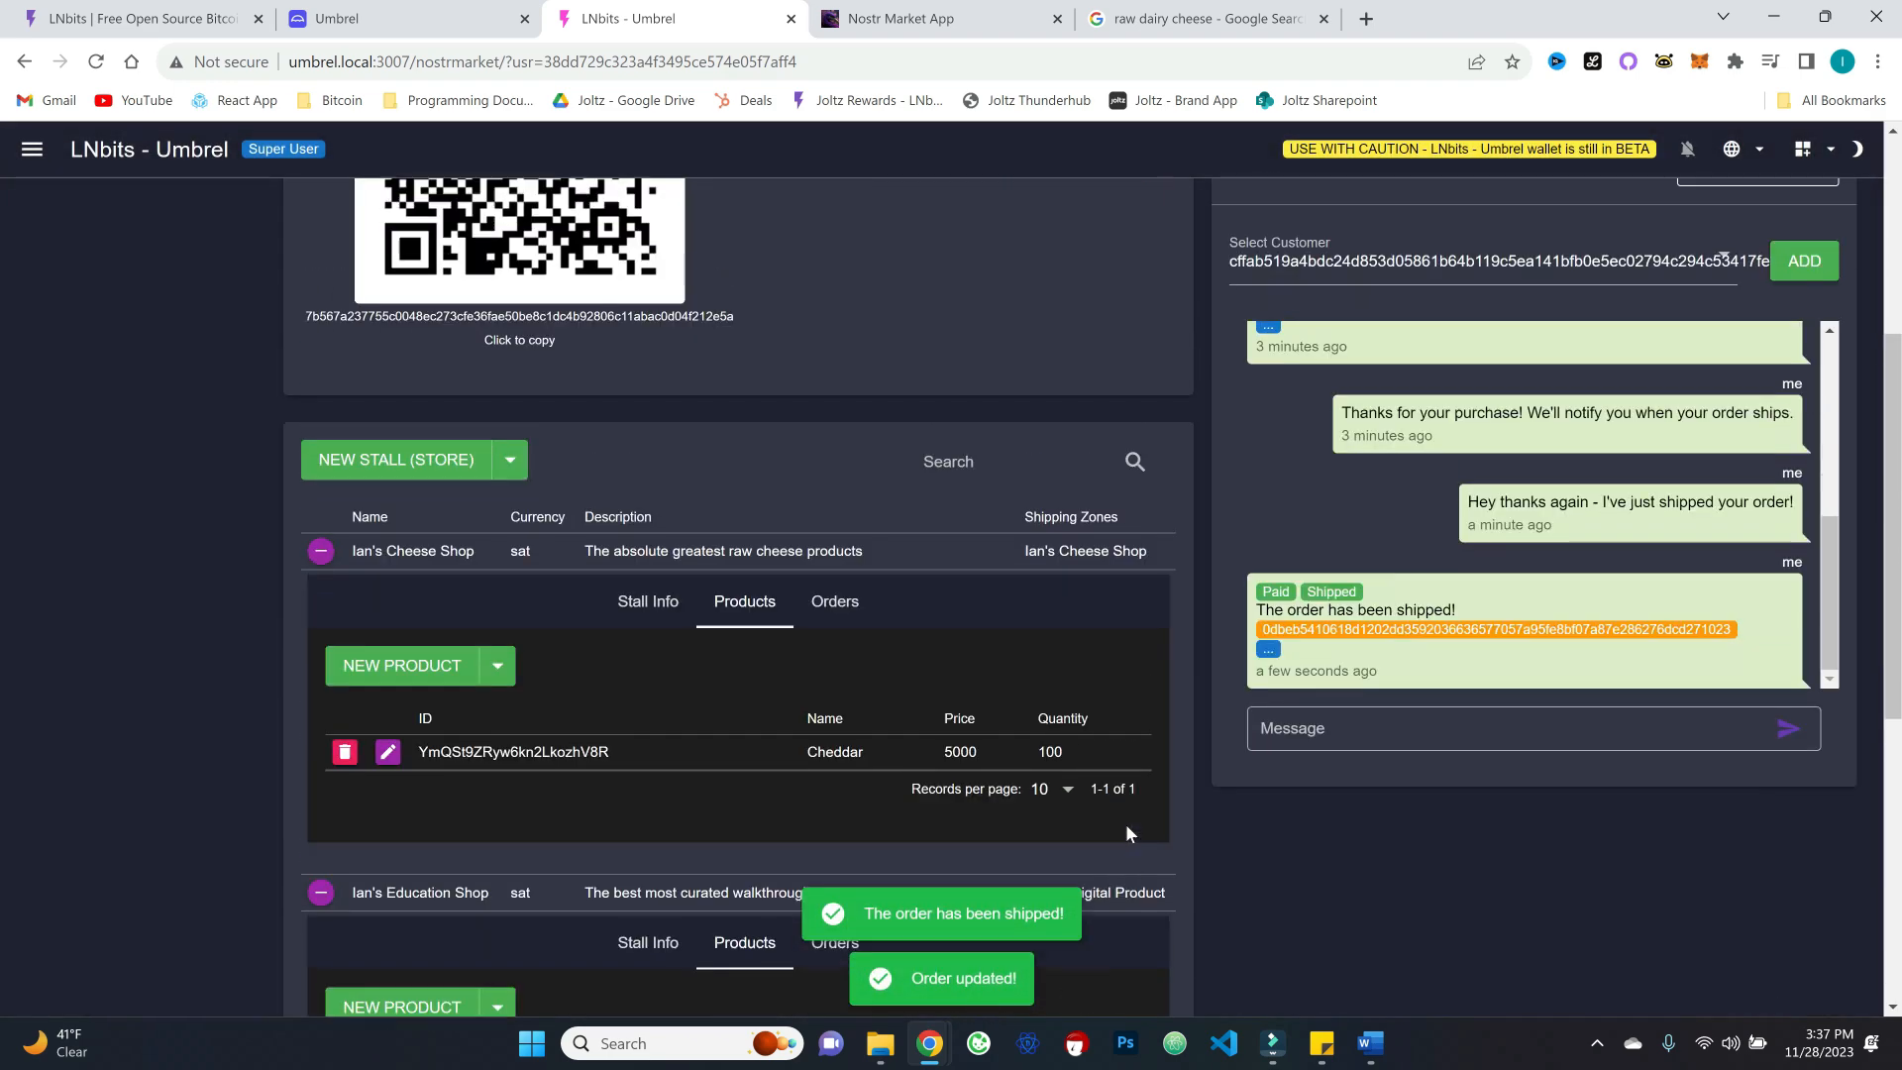
pyautogui.click(931, 19)
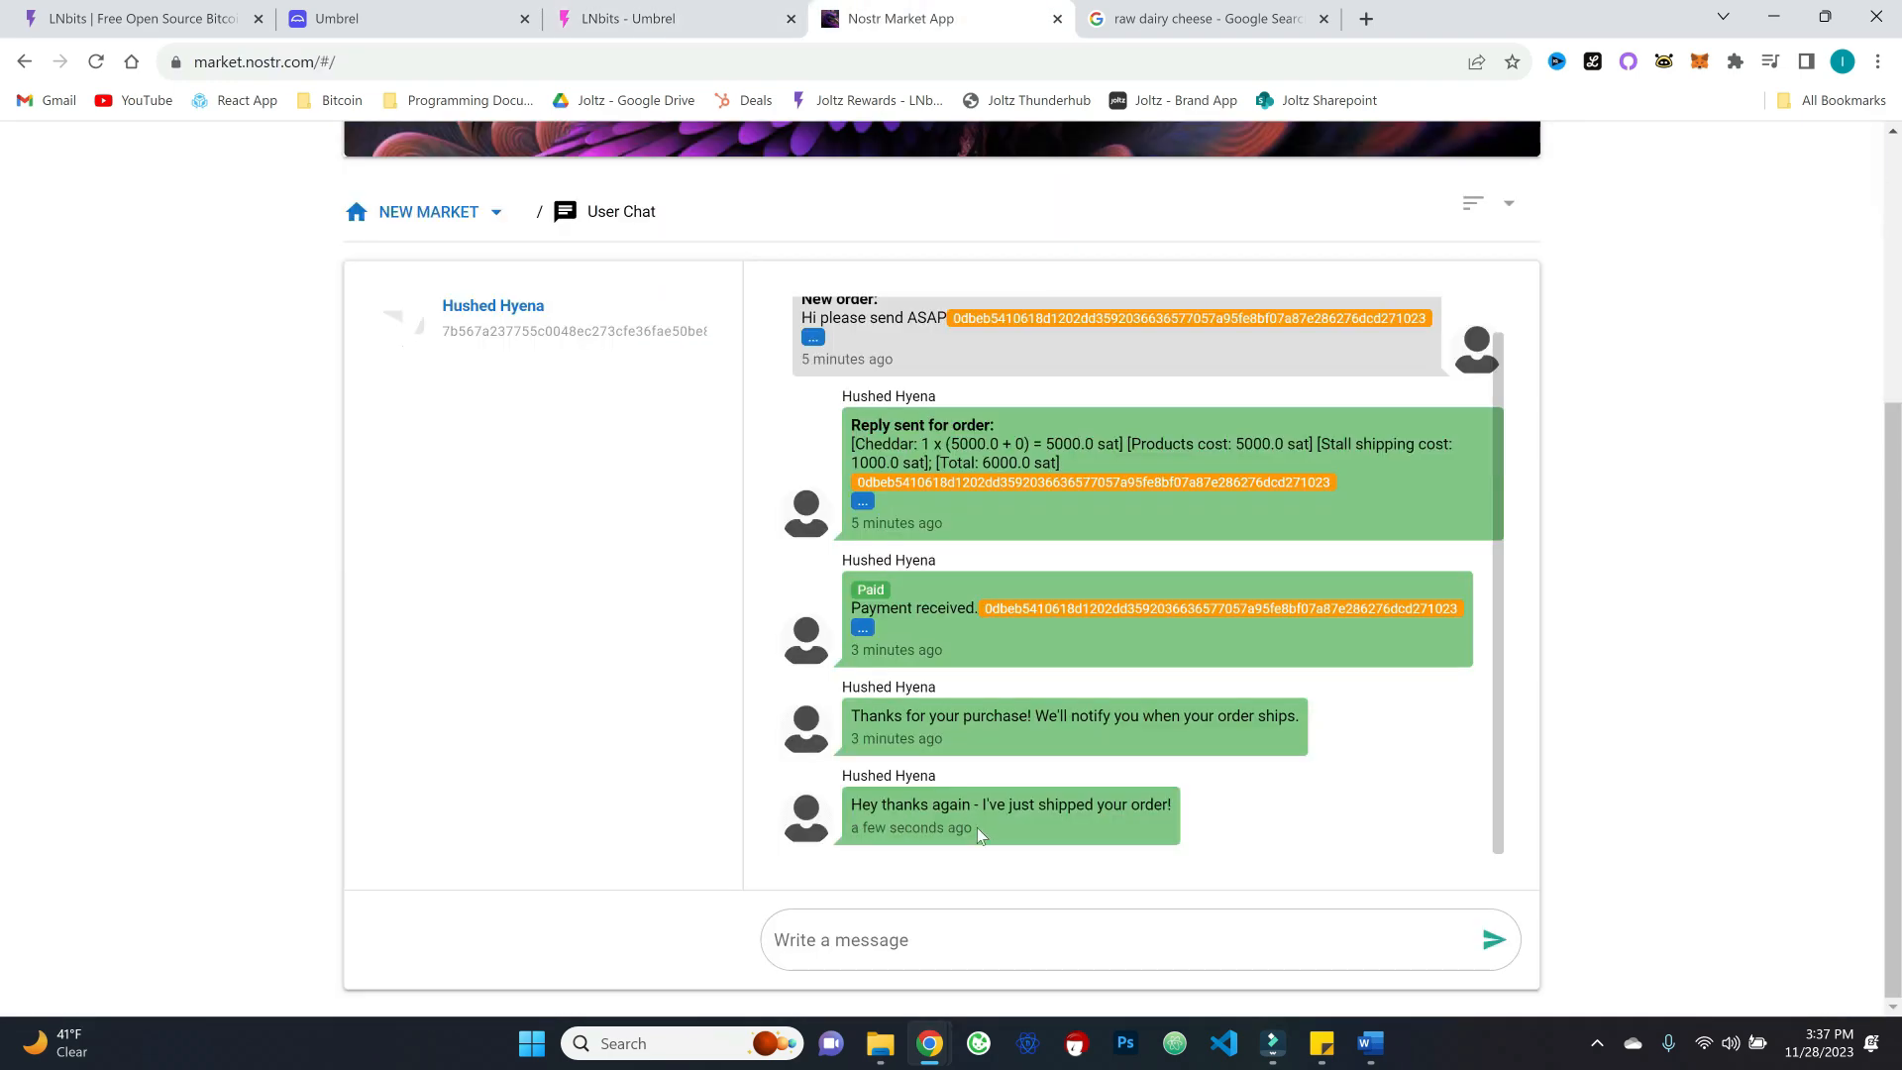